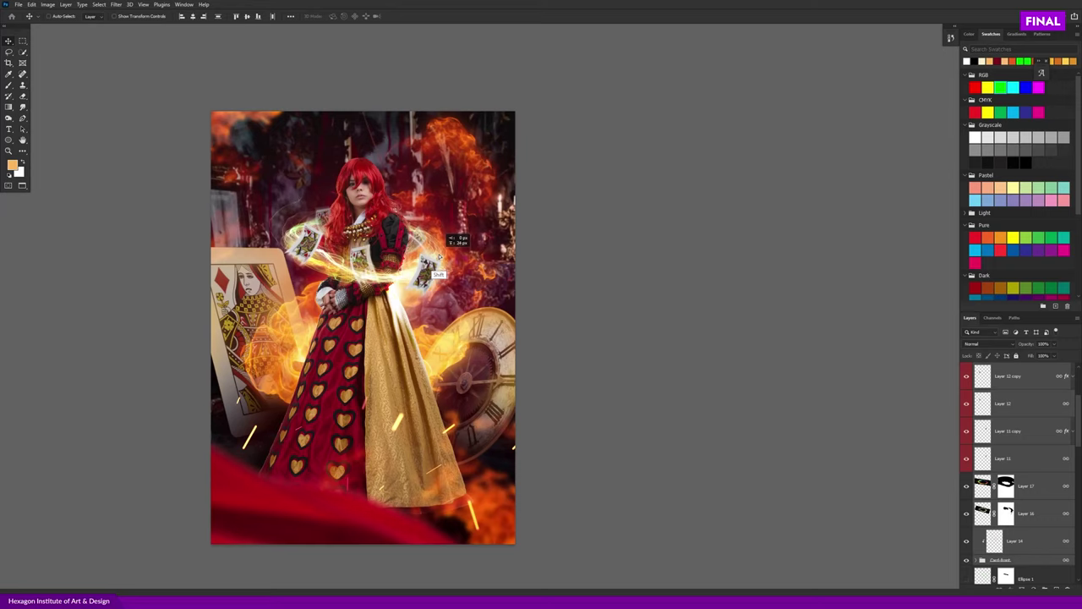
# - Rotate the flying cards and light swirl layer roughly 7° clockwise with free transform
pyautogui.hotkey('ctrl', 't')
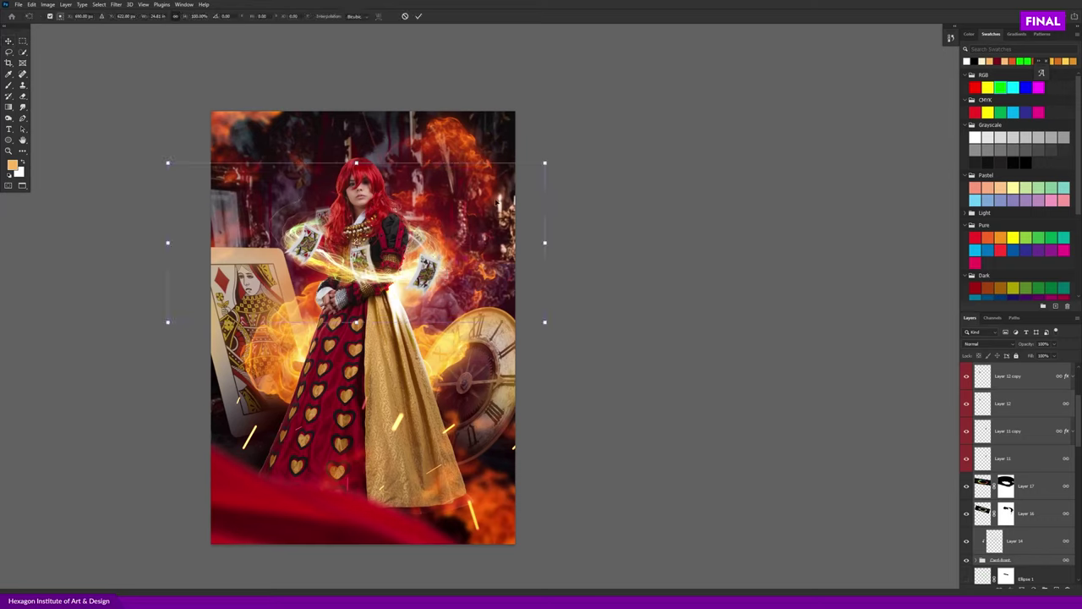
pyautogui.moveTo(558, 137); pyautogui.dragTo(569, 160)
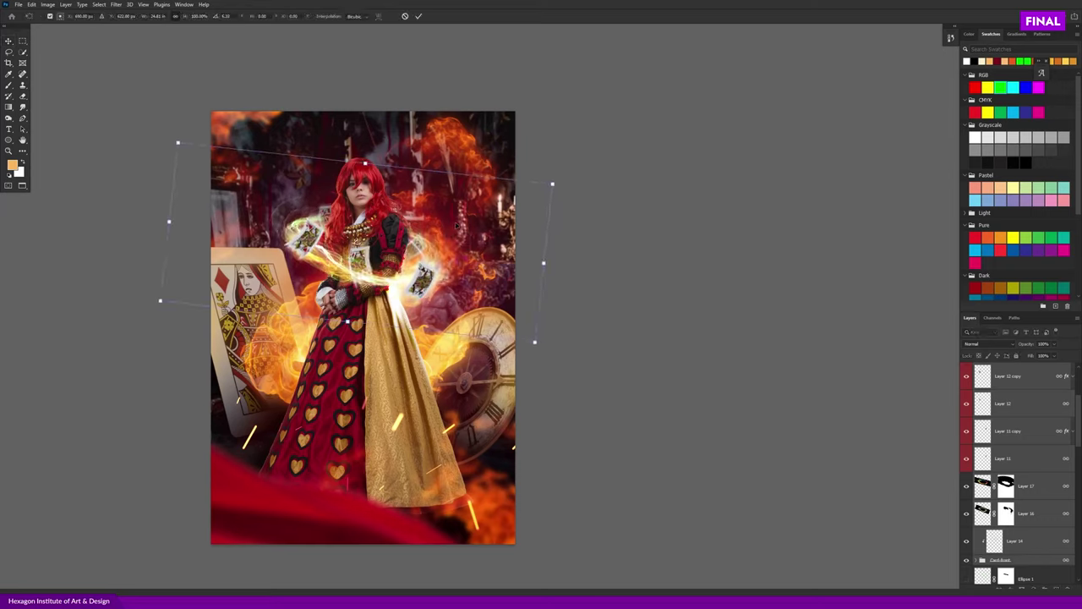
pyautogui.moveTo(607, 165); pyautogui.dragTo(616, 175)
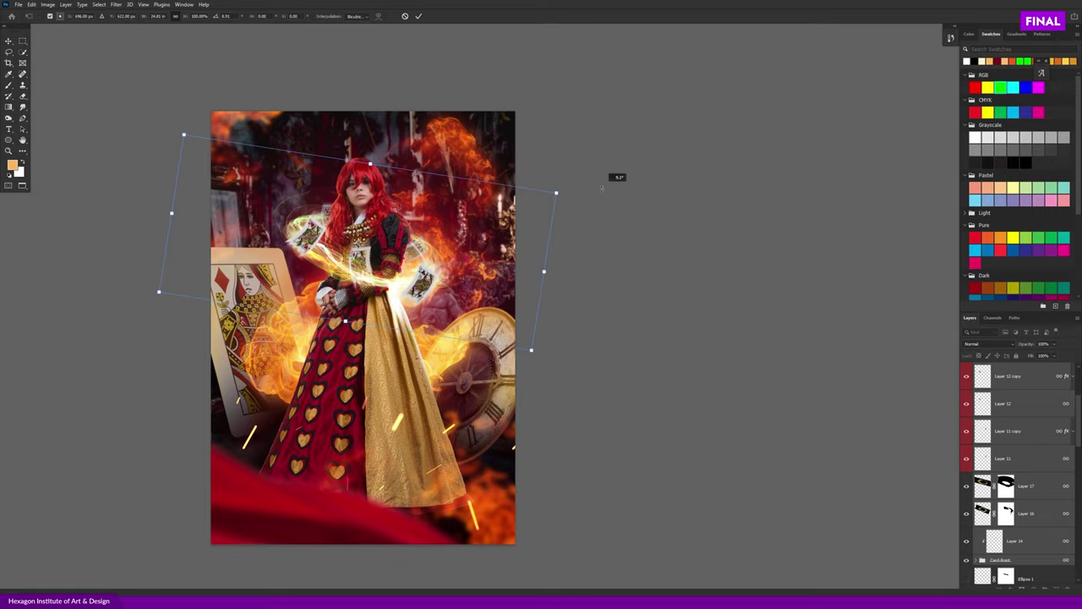
pyautogui.scroll(3, 364, 278)
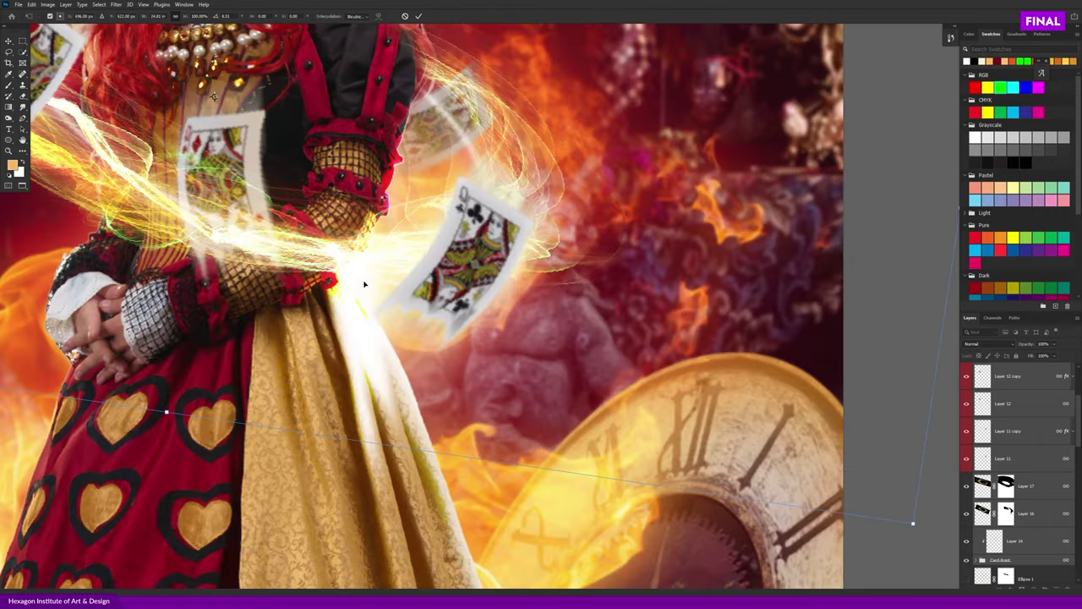
pyautogui.scroll(-1, 364, 277)
pyautogui.scroll(1, 409, 277)
pyautogui.scroll(1, 410, 277)
pyautogui.scroll(-5, 508, 254)
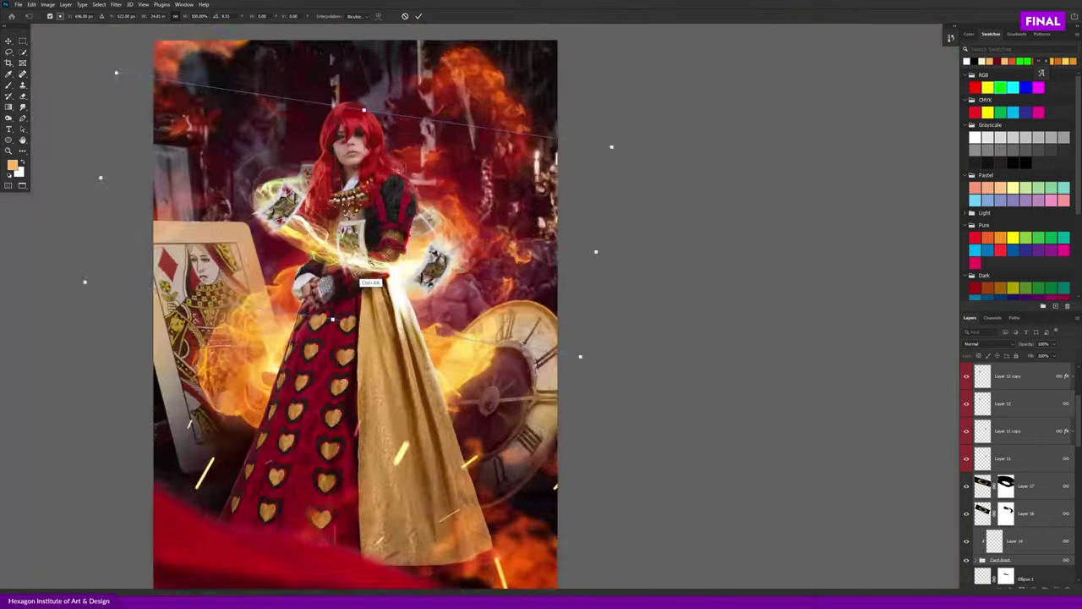
pyautogui.scroll(-1, 551, 229)
# - Fine-tune the cards' rotation angle and commit the transform
pyautogui.moveTo(599, 217); pyautogui.dragTo(600, 218)
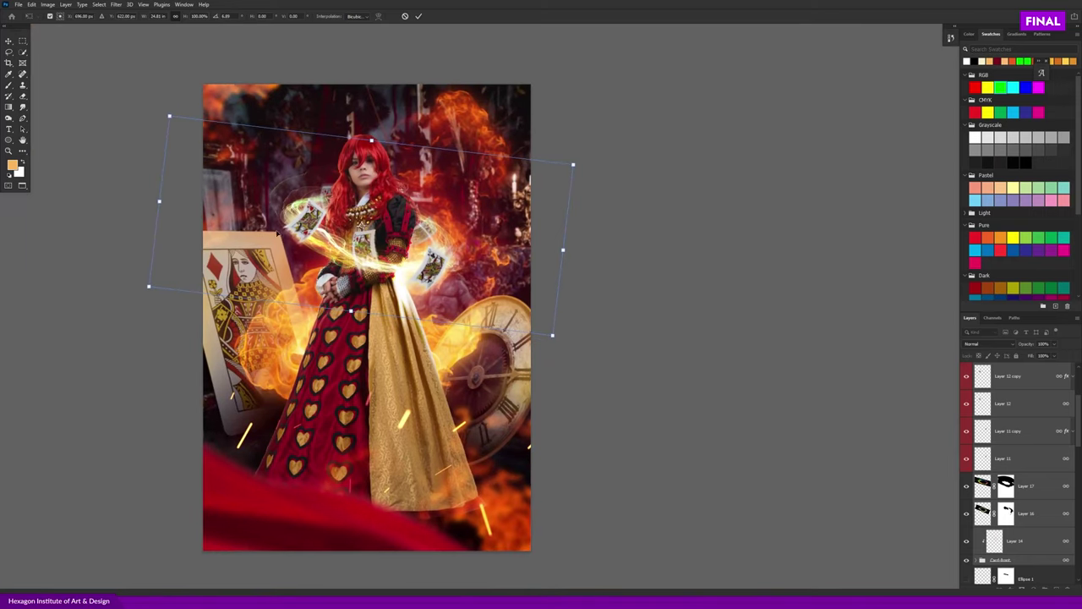
pyautogui.scroll(1, 279, 230)
pyautogui.scroll(3, 279, 254)
pyautogui.scroll(1, 278, 279)
pyautogui.scroll(-5, 359, 266)
pyautogui.moveTo(636, 241); pyautogui.dragTo(642, 253)
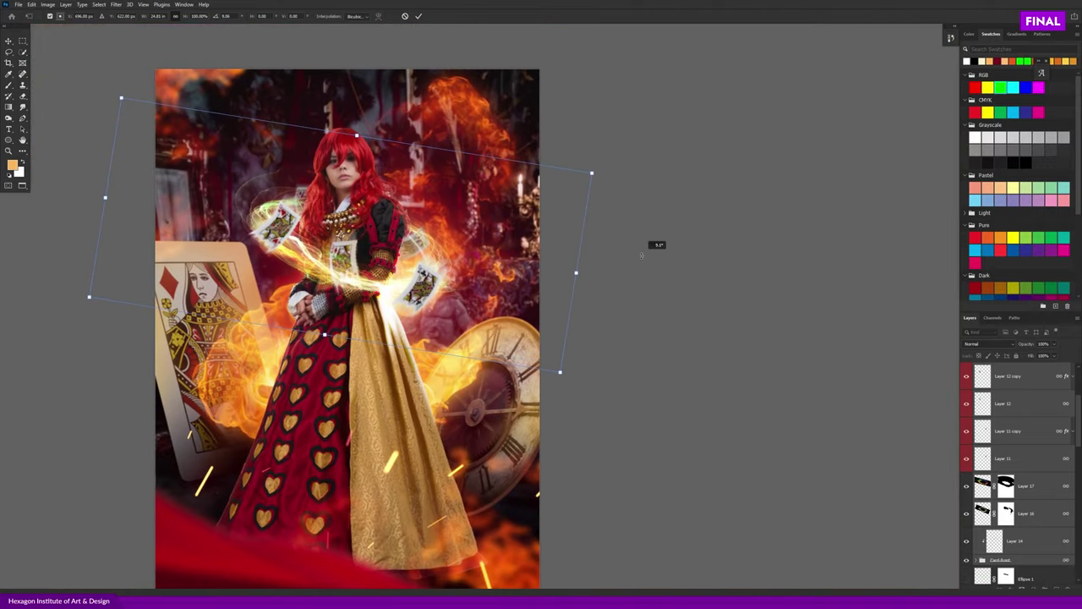
pyautogui.press('Return')
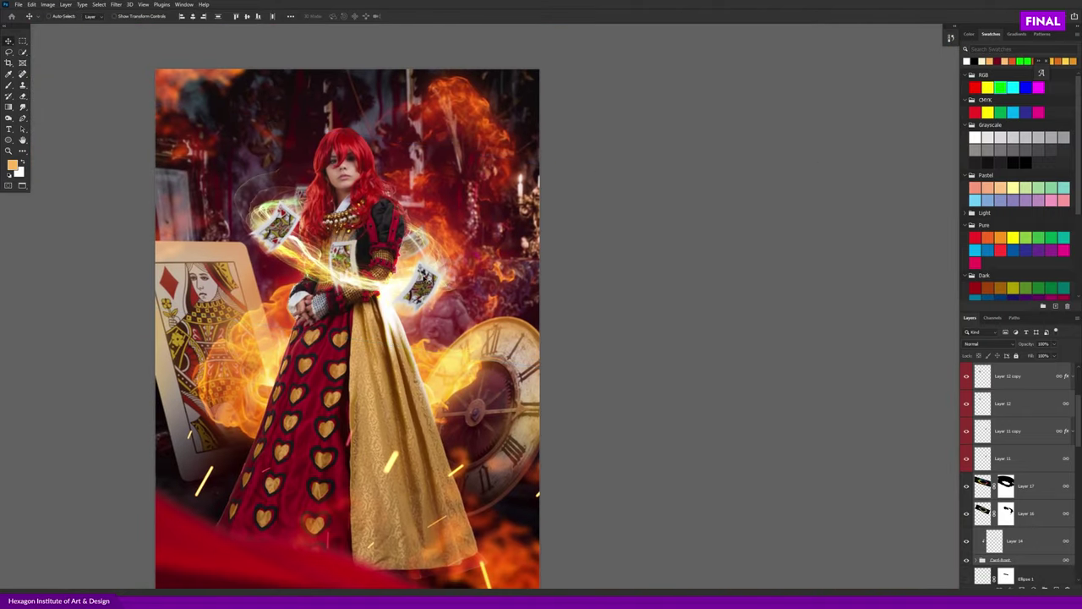
pyautogui.scroll(1, 448, 305)
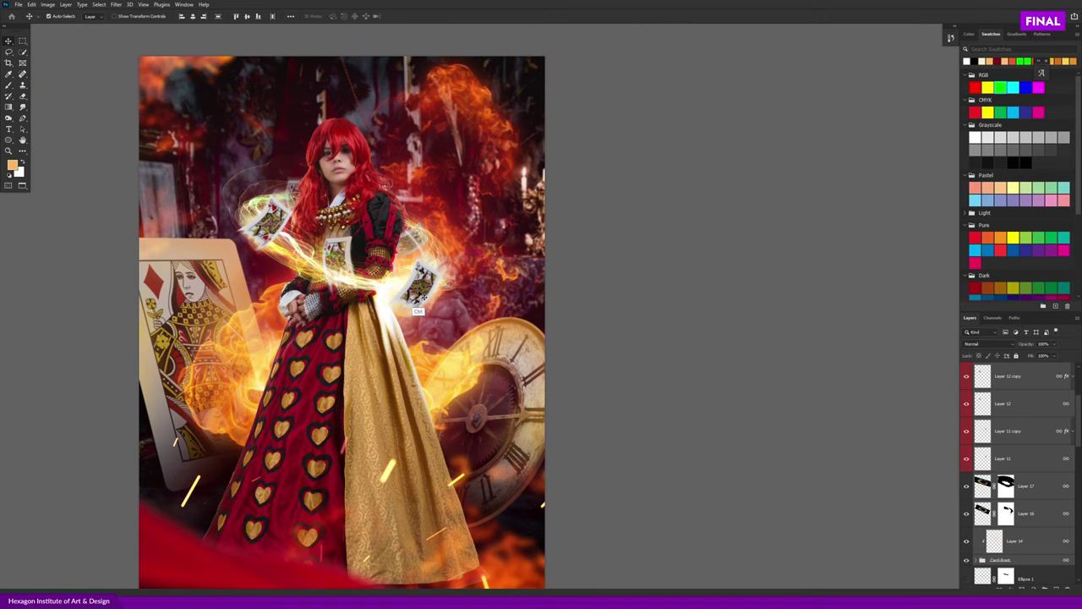
pyautogui.scroll(3, 423, 313)
pyautogui.scroll(-1, 473, 325)
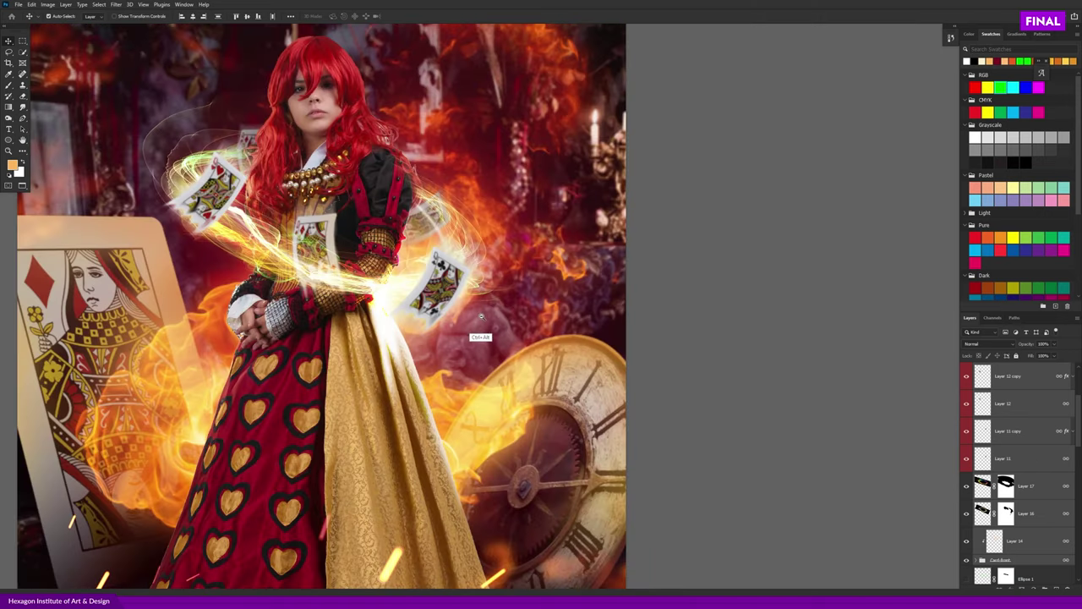
pyautogui.scroll(-2, 481, 317)
pyautogui.click(1005, 427)
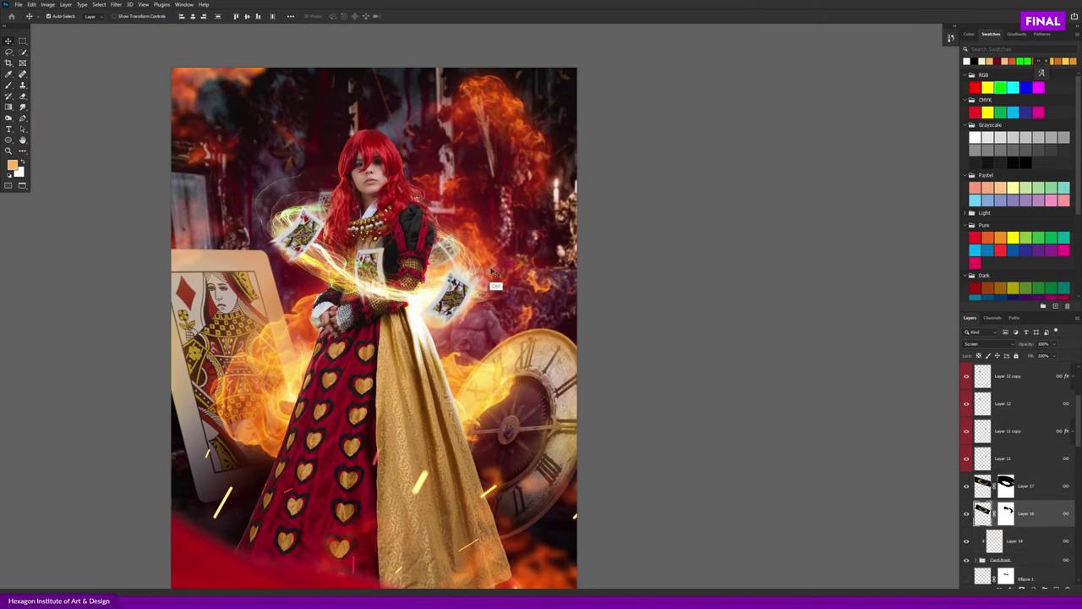
pyautogui.moveTo(467, 303); pyautogui.dragTo(465, 292)
pyautogui.hotkey('ctrl', 'z')
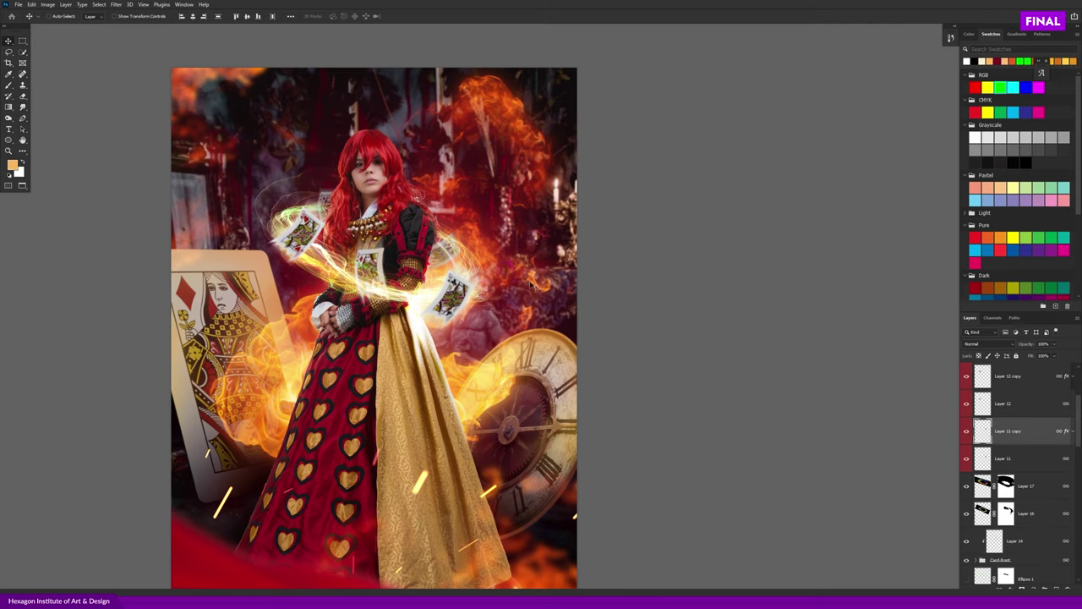
pyautogui.scroll(1, 461, 269)
pyautogui.scroll(1, 465, 264)
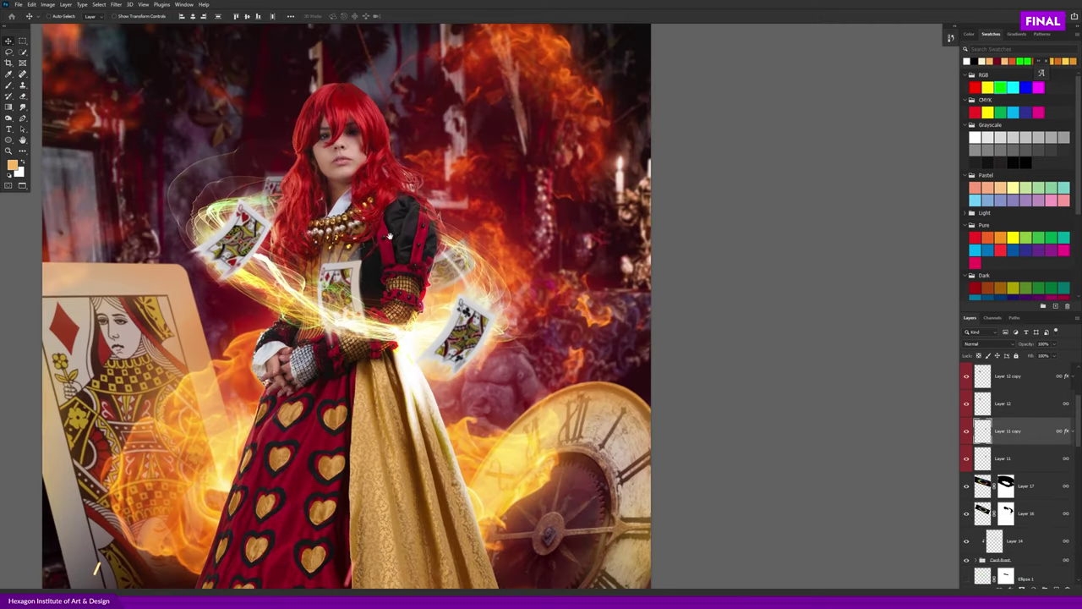
pyautogui.keyDown('ctrl'); pyautogui.click(473, 256); pyautogui.keyUp('ctrl')
pyautogui.click(1008, 515)
pyautogui.press('d')
pyautogui.press('b')
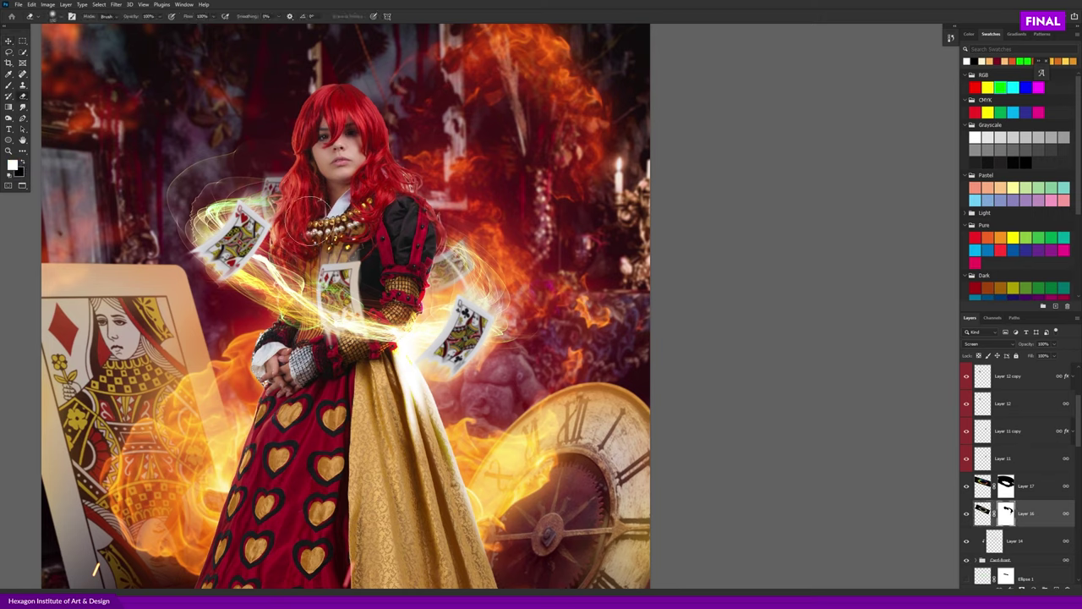
pyautogui.press('x')
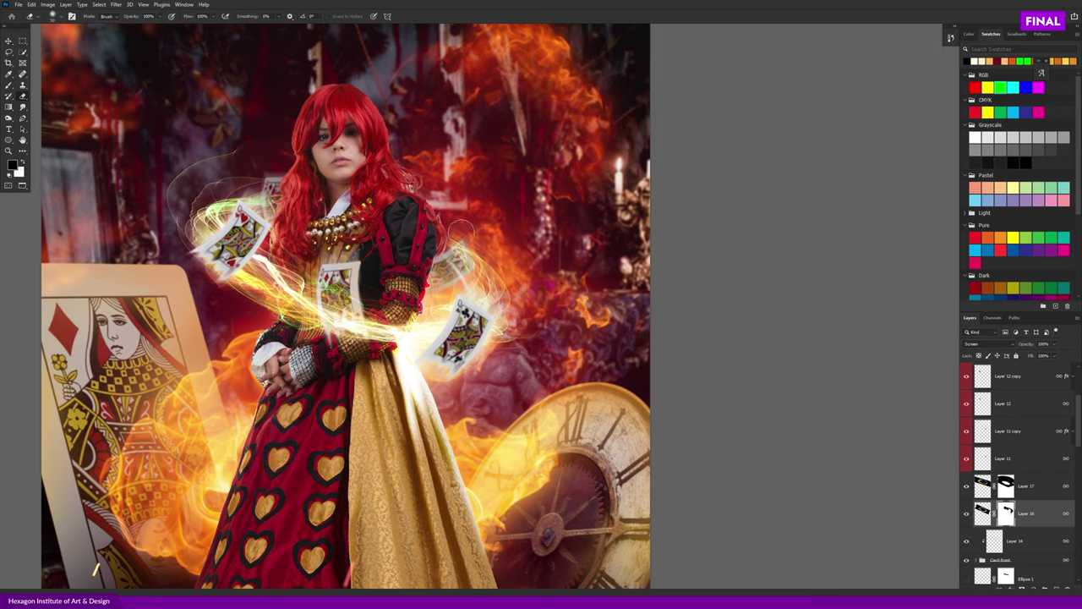
pyautogui.click(1007, 488)
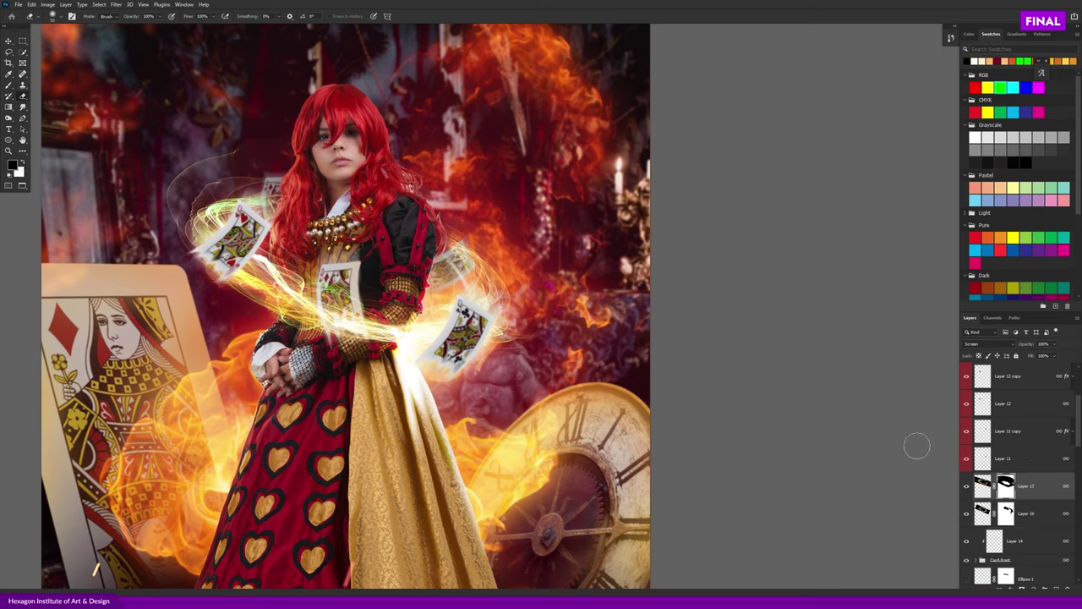
pyautogui.keyDown('alt'); pyautogui.click(312, 201); pyautogui.keyUp('alt')
pyautogui.press('x')
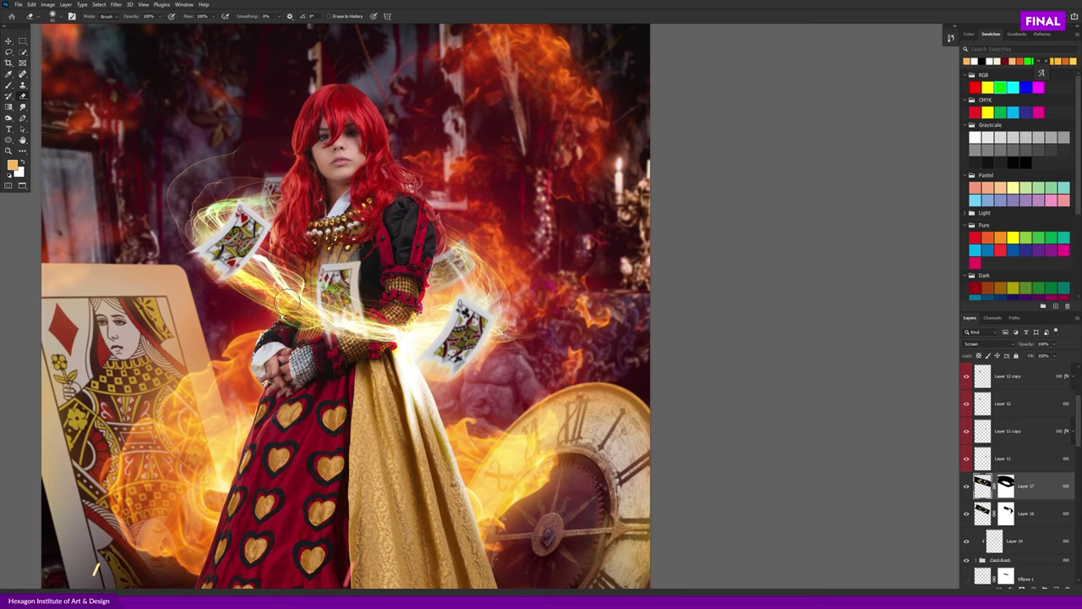
pyautogui.scroll(-3, 279, 280)
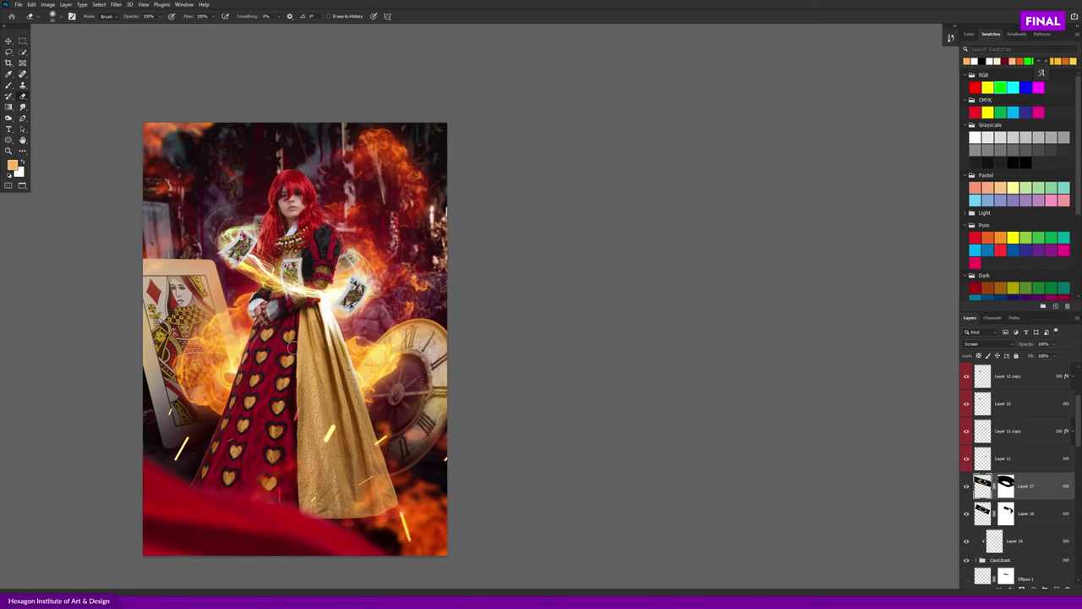
pyautogui.press('v')
pyautogui.click(220, 348)
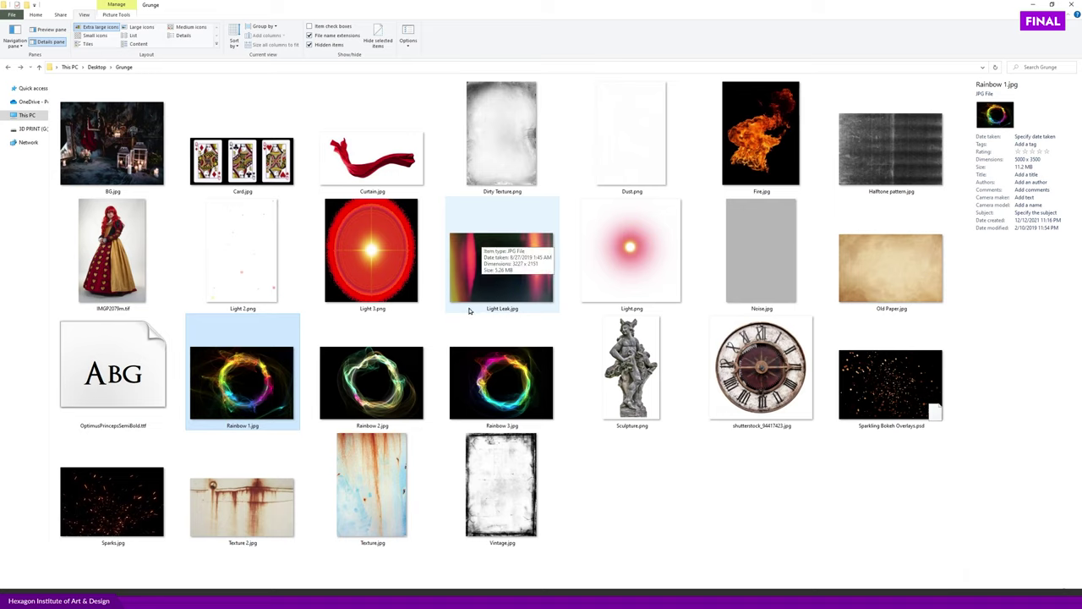
# - Open Sparkling Bokeh Overlays.psd from the Grunge folder by double-clicking it
pyautogui.doubleClick(883, 389)
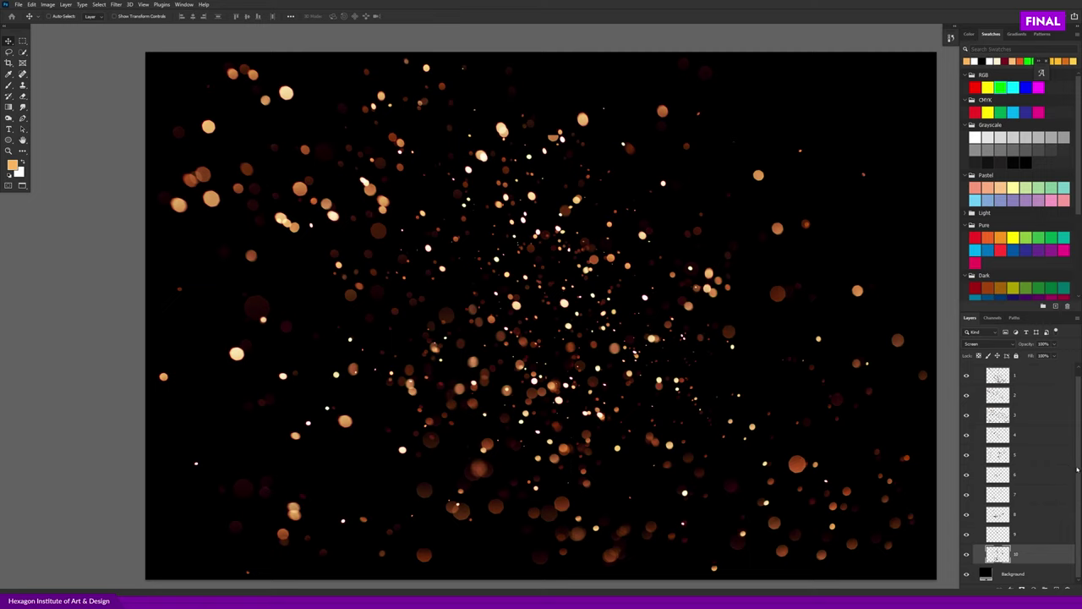
# - Preview bokeh layers 10, 9, 8 and 7 individually by toggling their visibility
pyautogui.moveTo(1077, 470); pyautogui.dragTo(1077, 444)
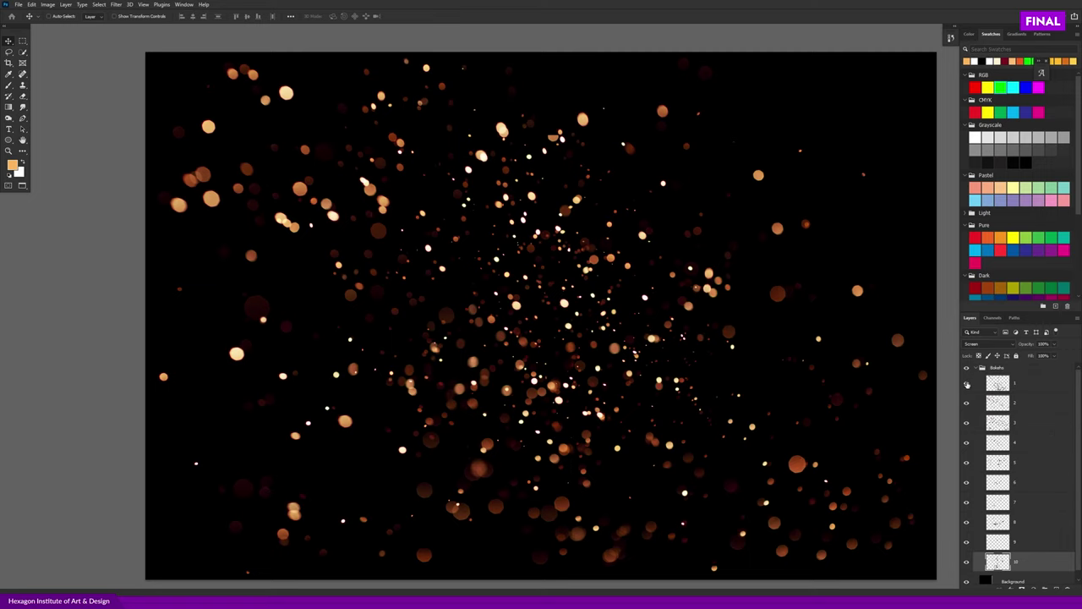
pyautogui.click(966, 559)
pyautogui.click(966, 579)
pyautogui.click(967, 560)
pyautogui.click(967, 561)
pyautogui.click(966, 542)
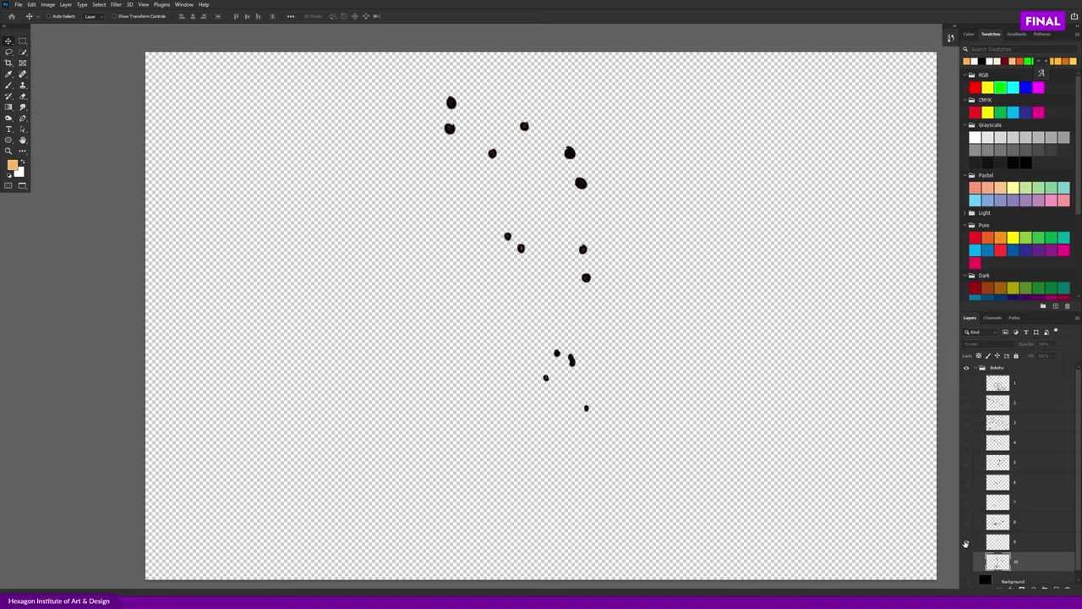
pyautogui.click(969, 523)
pyautogui.click(967, 502)
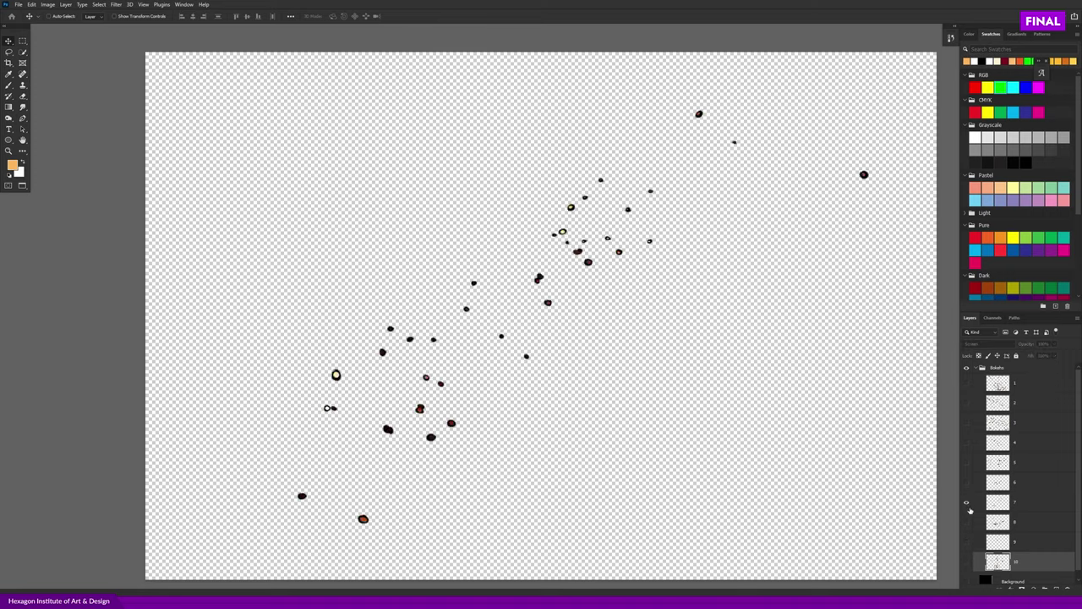
# - Make the bokeh layers and black Background visible again, then float the bokeh document window
pyautogui.click(967, 503)
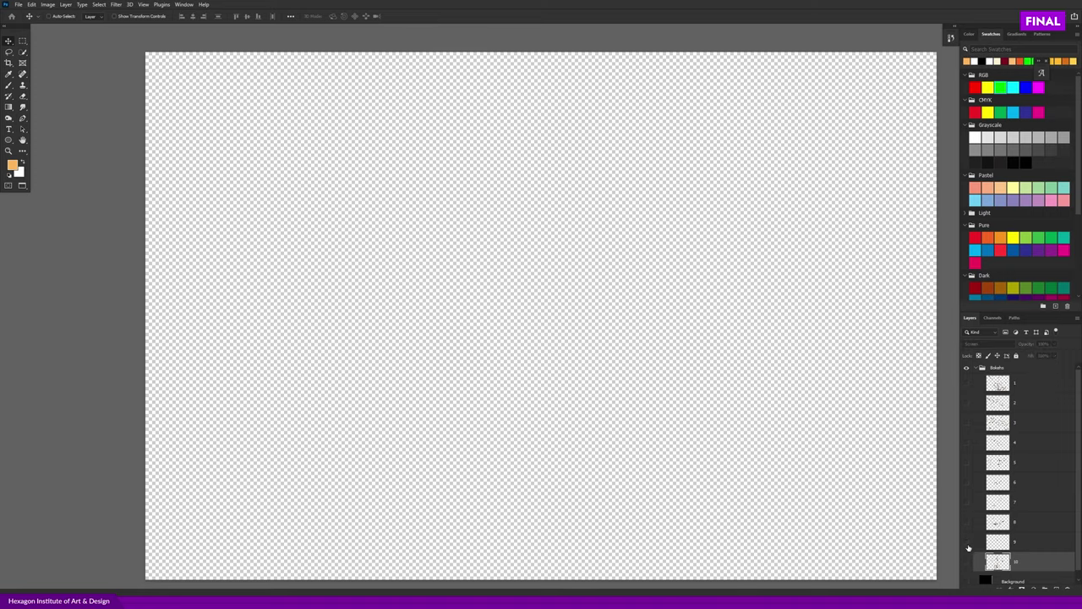
pyautogui.click(966, 542)
pyautogui.click(967, 582)
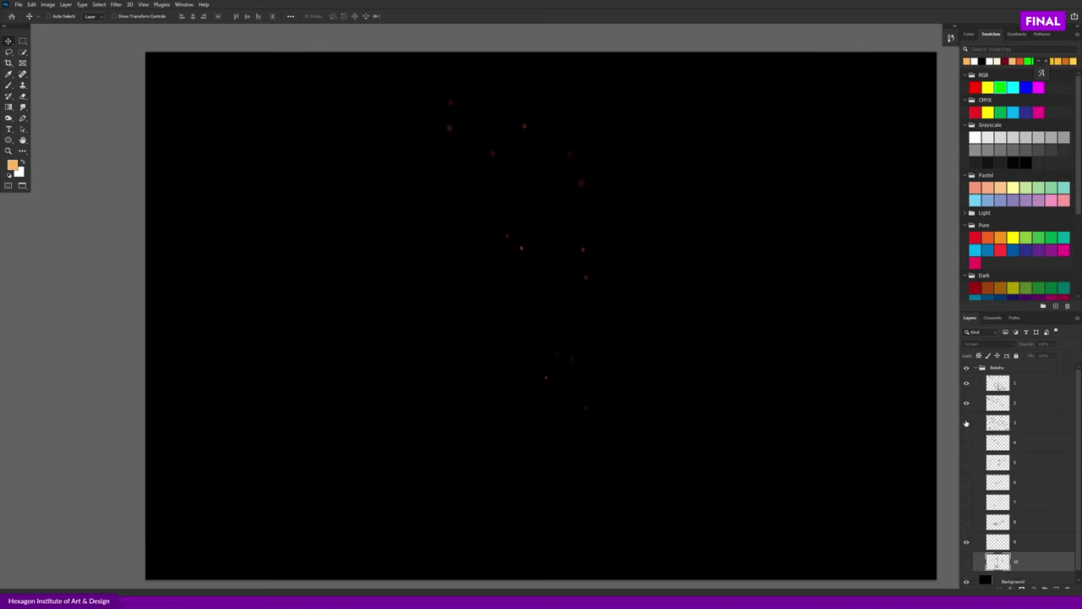
pyautogui.click(967, 521)
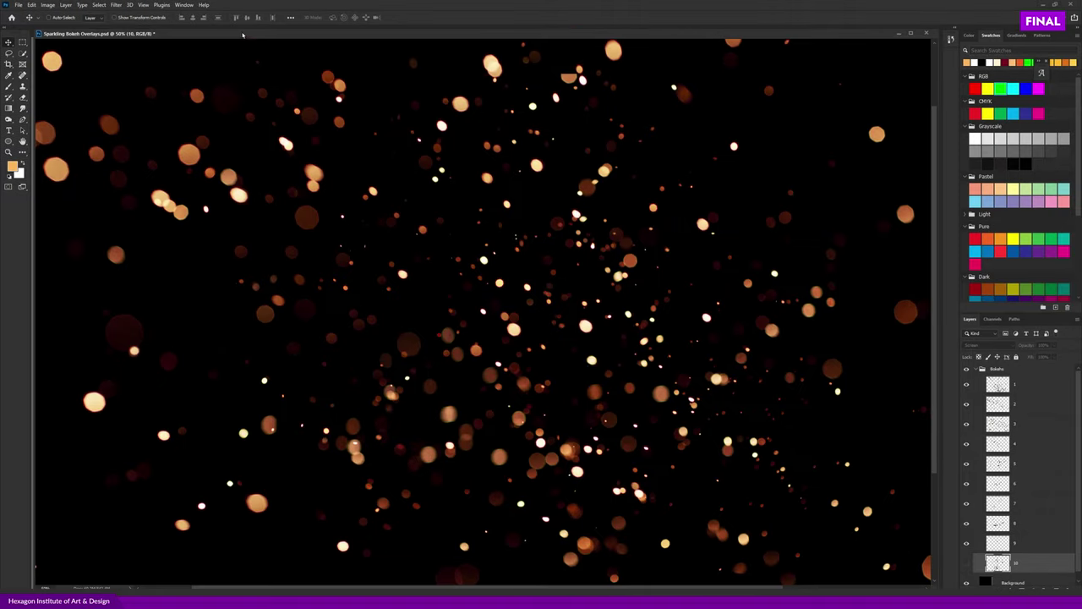
pyautogui.moveTo(242, 34); pyautogui.dragTo(244, 312)
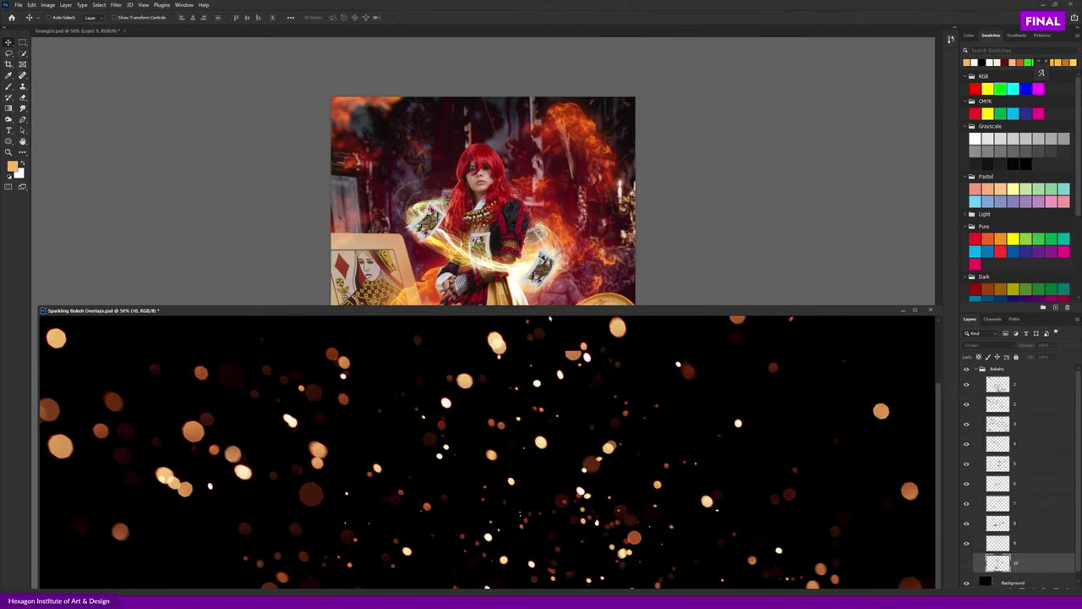
# - Move the floating bokeh window left and switch between Grunge2 and the bokeh document
pyautogui.moveTo(542, 310); pyautogui.dragTo(236, 285)
pyautogui.click(482, 270)
pyautogui.scroll(1, 483, 260)
pyautogui.scroll(5, 482, 258)
pyautogui.scroll(2, 381, 195)
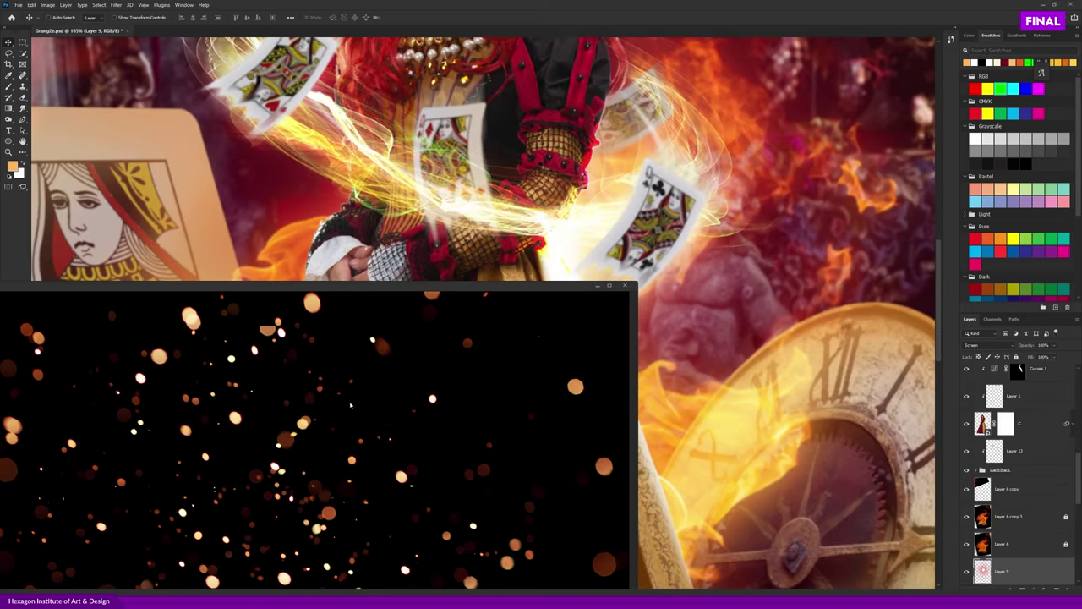
pyautogui.click(350, 402)
pyautogui.scroll(2, 389, 372)
pyautogui.scroll(-3, 423, 338)
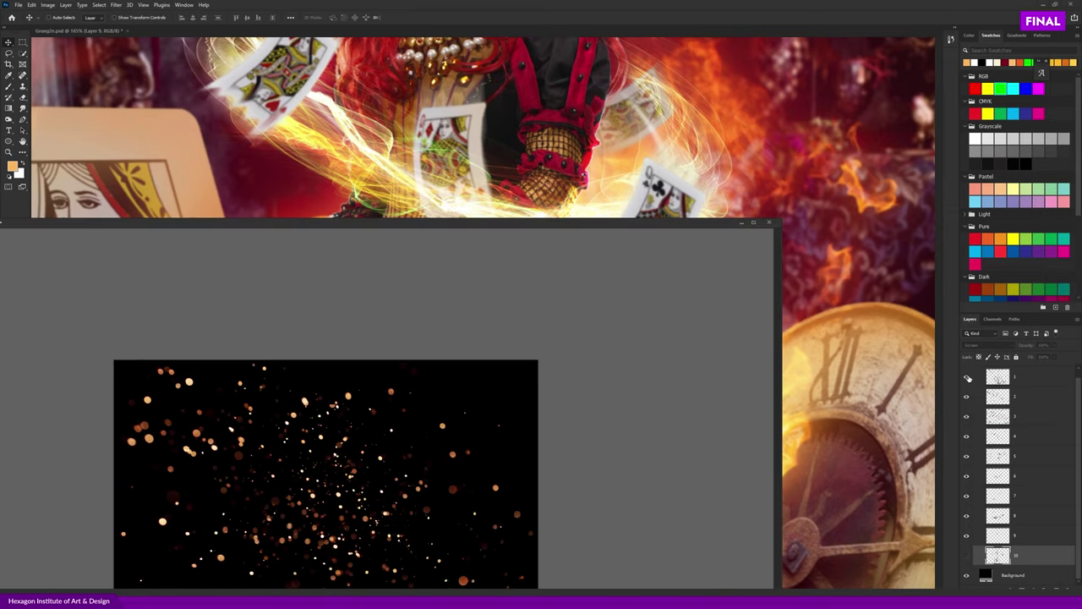
# - Compare bokeh variants, showing variant 1 as the active layer, and reposition the window
pyautogui.click(967, 535)
pyautogui.click(966, 555)
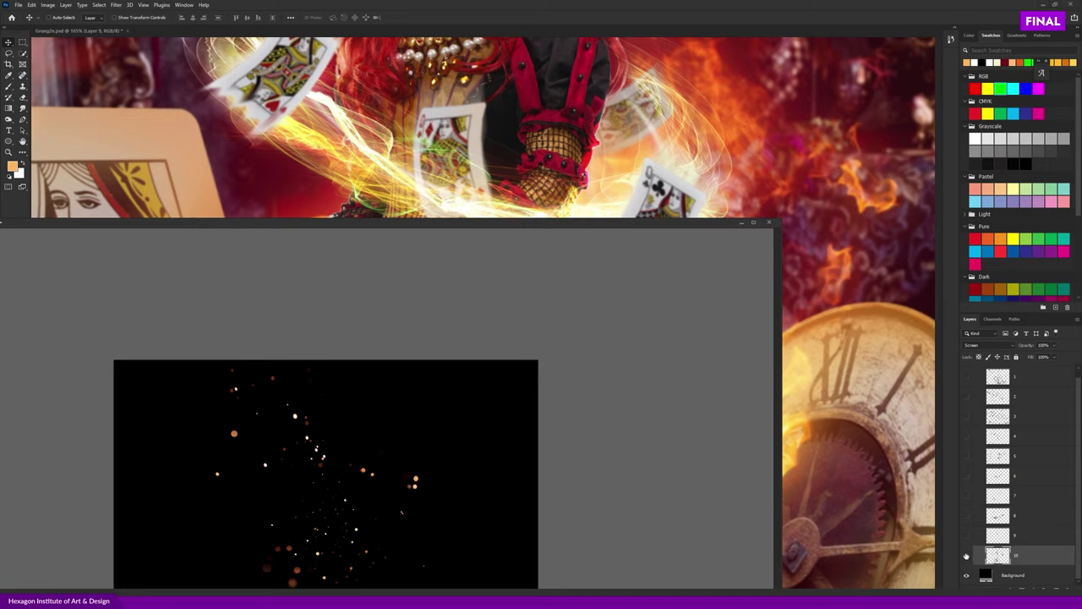
pyautogui.click(968, 552)
pyautogui.click(968, 377)
pyautogui.moveTo(1074, 427); pyautogui.dragTo(1080, 404)
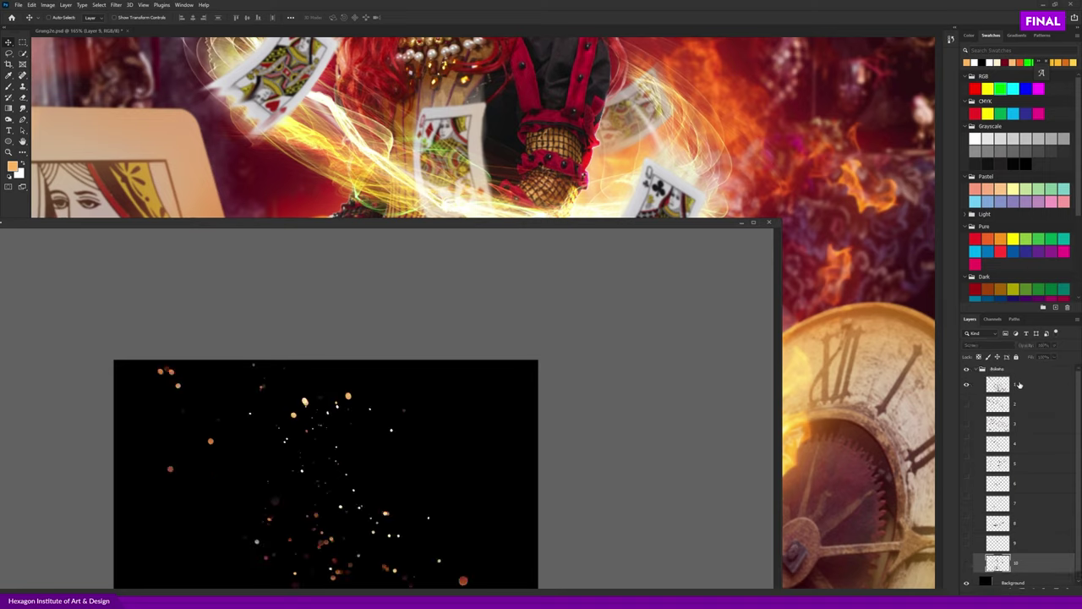
pyautogui.click(1019, 385)
pyautogui.moveTo(394, 219); pyautogui.dragTo(311, 137)
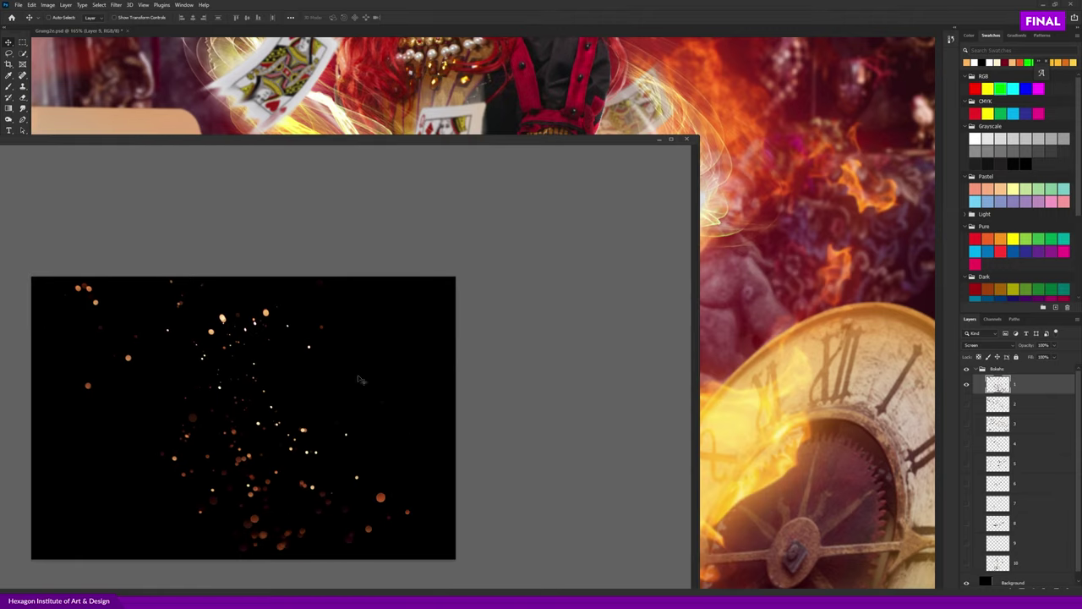
# - Step through variants 2 and 3, leaving variant 3 visible and active
pyautogui.click(966, 384)
pyautogui.click(967, 404)
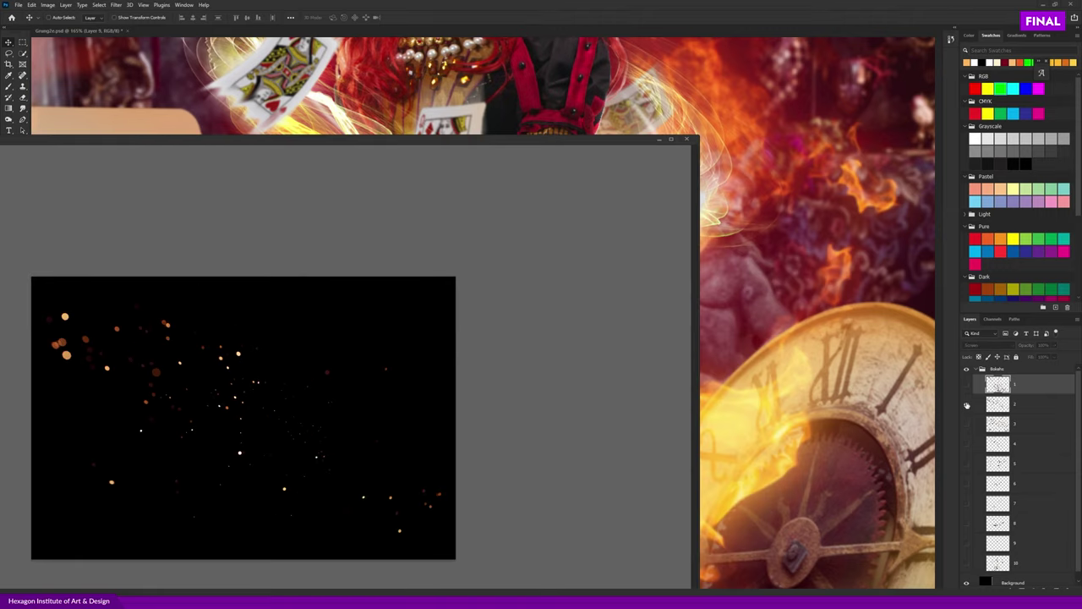
pyautogui.click(968, 405)
pyautogui.click(967, 424)
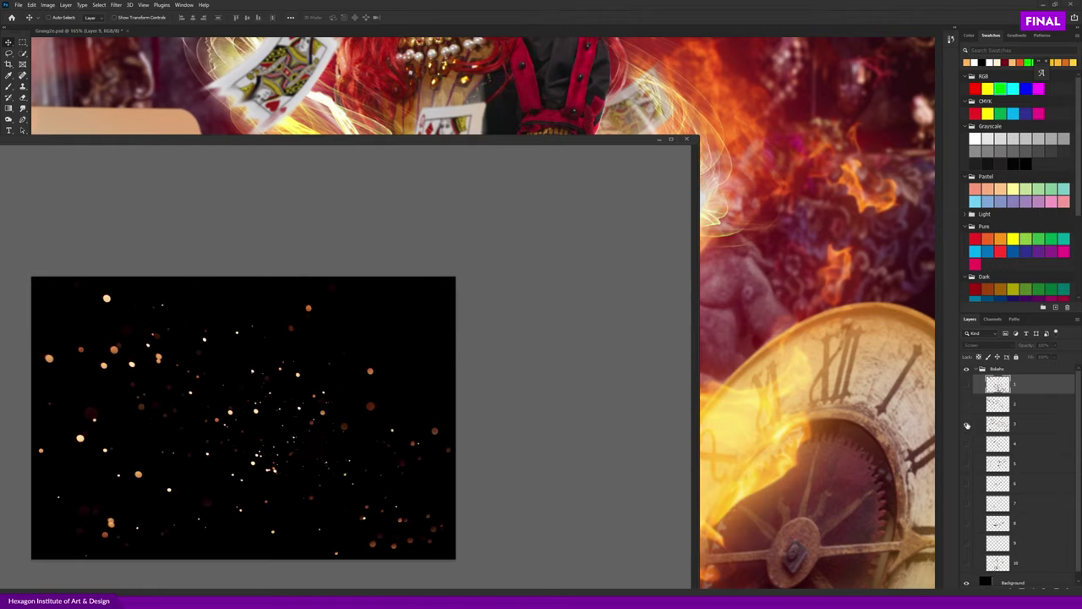
pyautogui.click(966, 425)
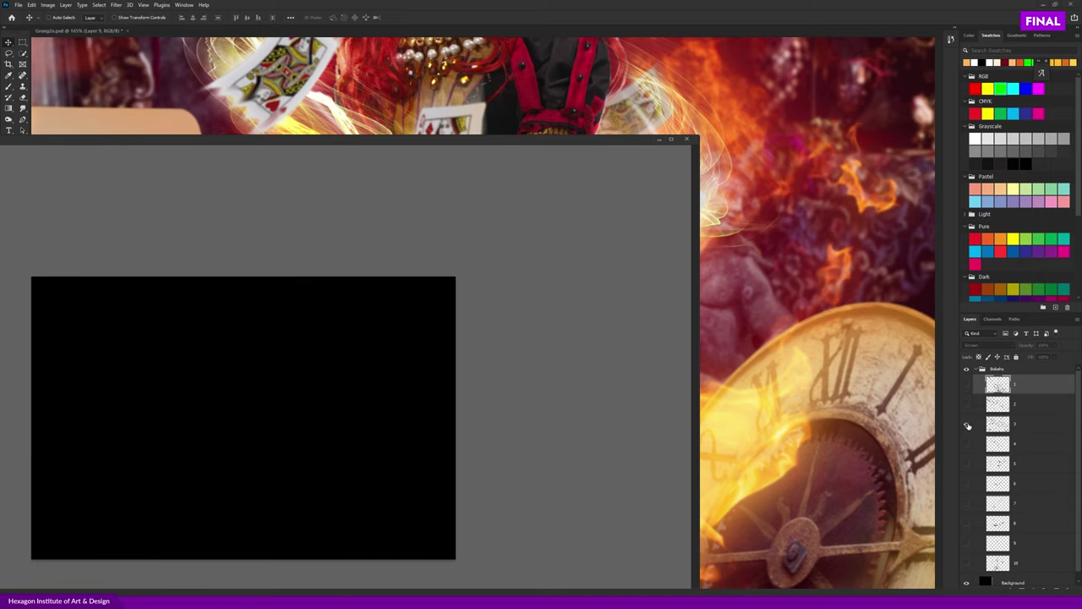
pyautogui.click(968, 425)
pyautogui.click(980, 431)
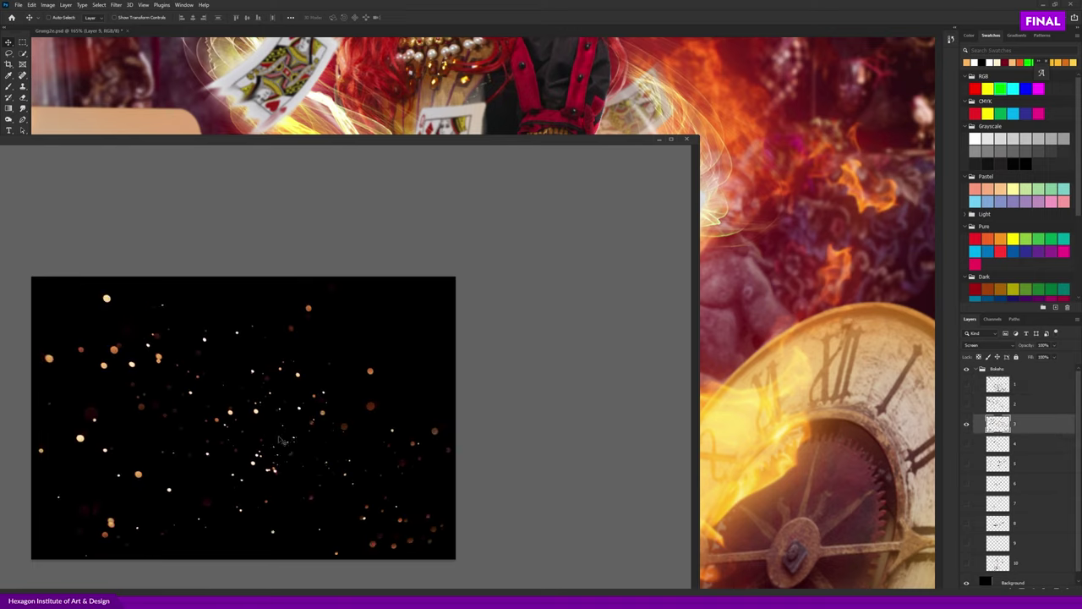
# - Select the entire bokeh canvas and dock the bokeh document as a tab
pyautogui.press('ctrl')
pyautogui.hotkey('ctrl', 'a')
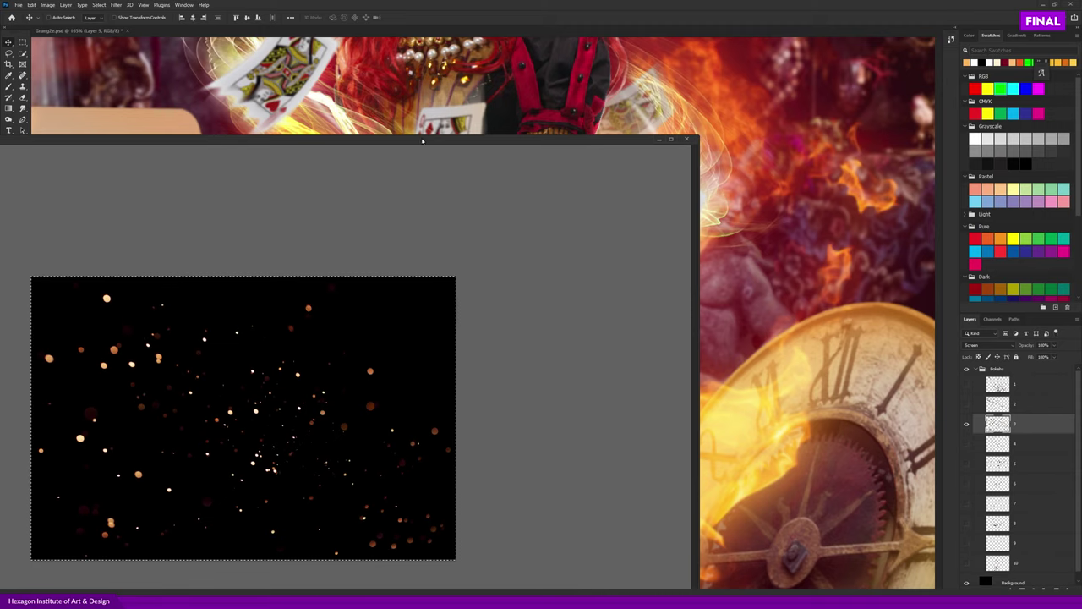
pyautogui.moveTo(423, 141); pyautogui.dragTo(195, 32)
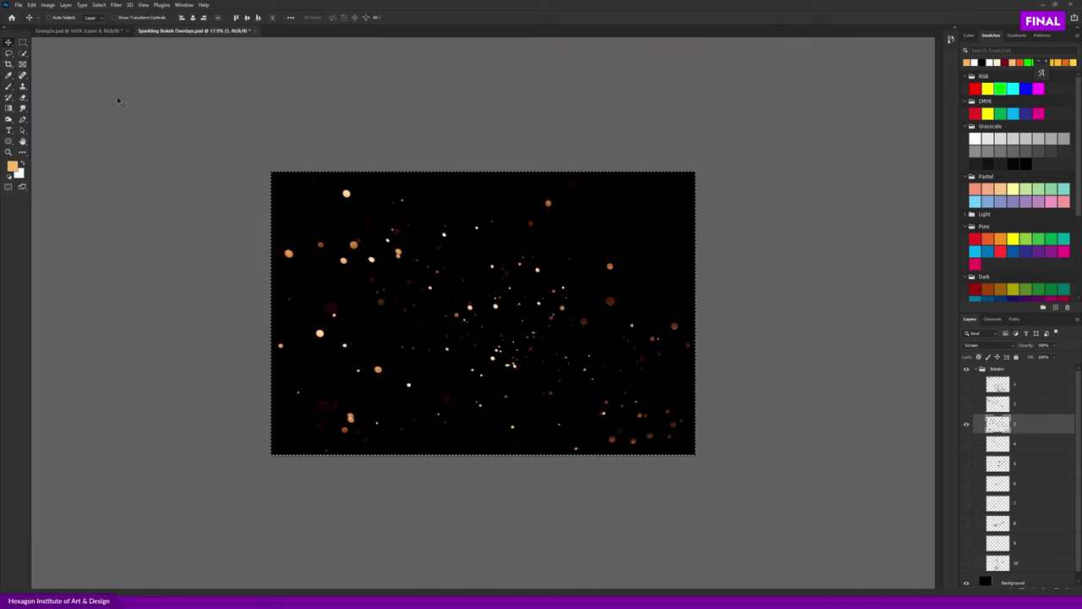
# - Paste the bokeh into Grunge2e.psd above Layer 17 as new Layer 18
pyautogui.click(78, 30)
pyautogui.hotkey('ctrl', '0')
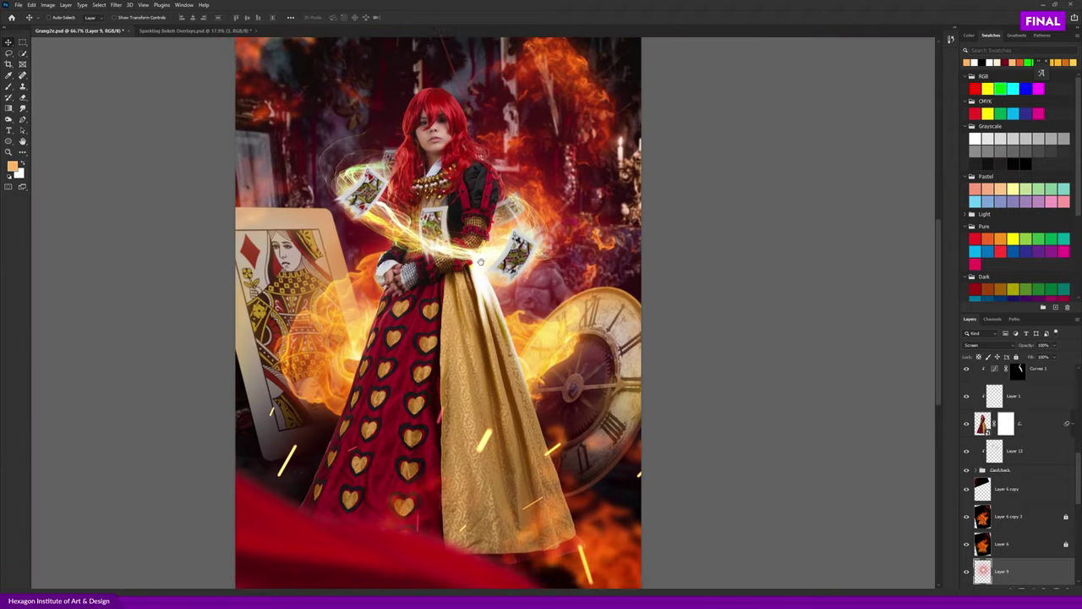
pyautogui.moveTo(481, 262); pyautogui.dragTo(448, 304)
pyautogui.keyDown('ctrl'); pyautogui.click(384, 317); pyautogui.keyUp('ctrl')
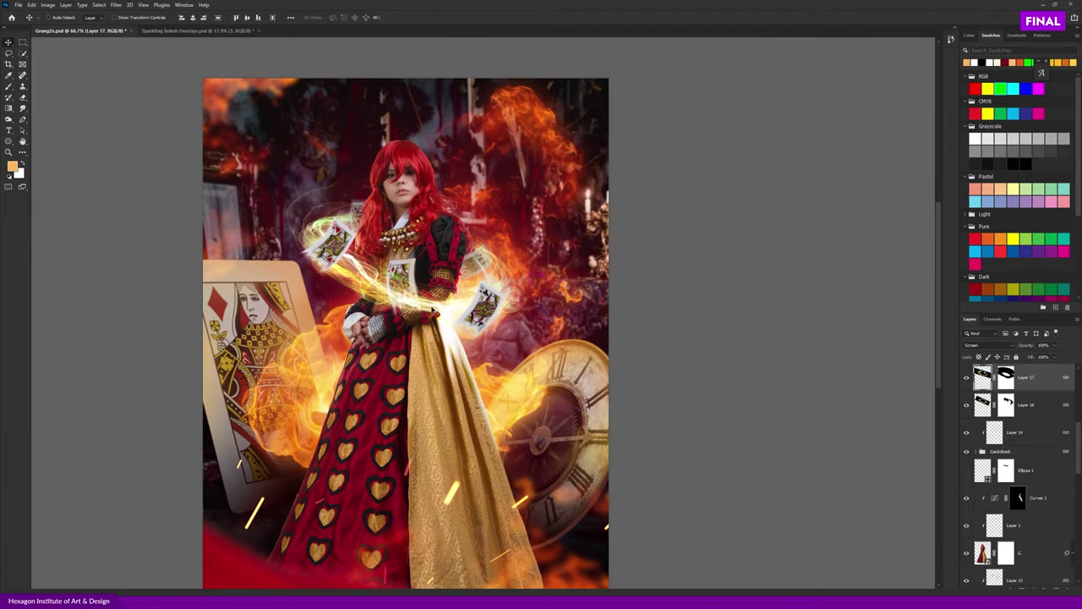
pyautogui.click(967, 404)
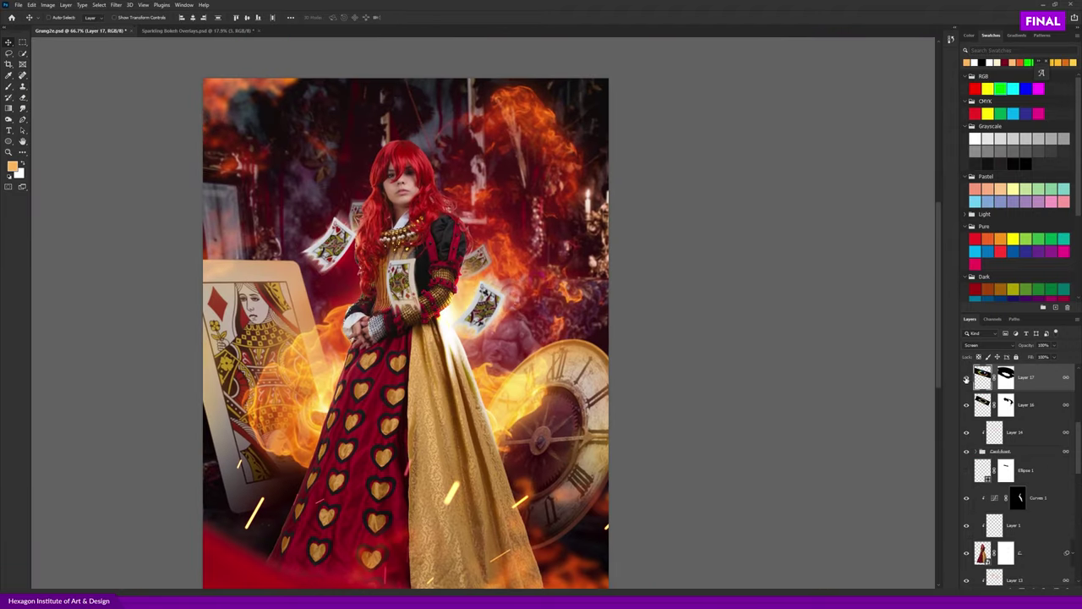
pyautogui.click(967, 404)
pyautogui.hotkey('ctrl', 'v')
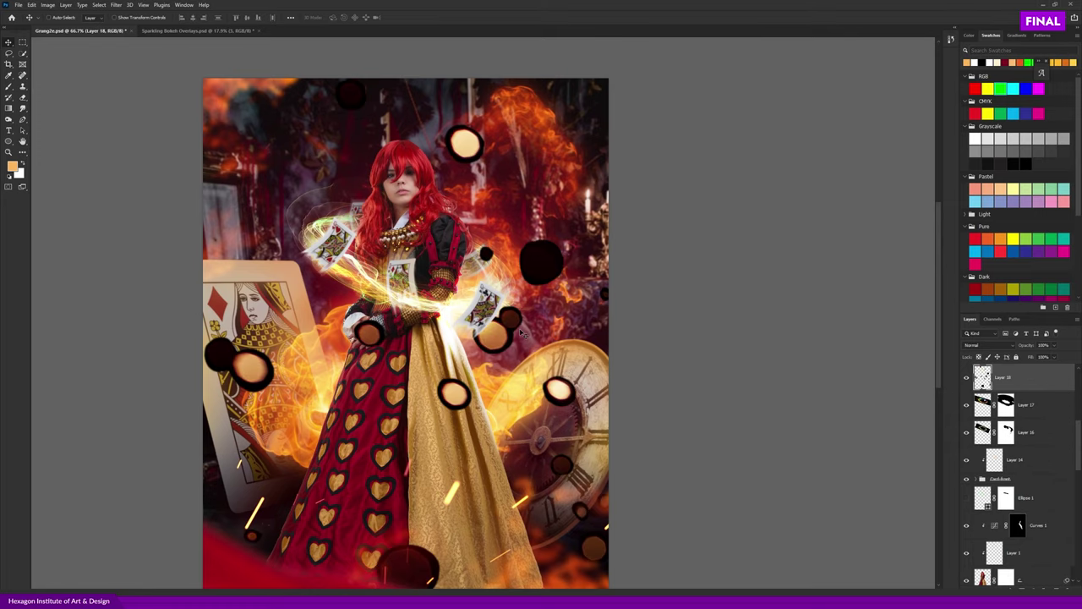
pyautogui.hotkey('ctrl', '-')
pyautogui.hotkey('ctrl', '-')
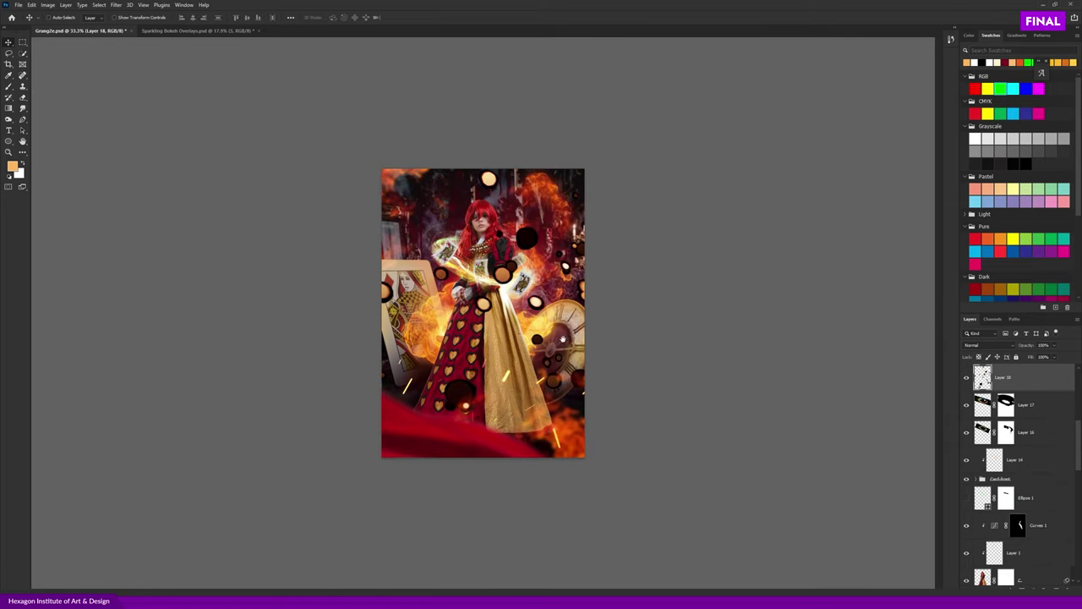
# - Scale Layer 18's bokeh down onto the queen's torso and cards and commit the transform
pyautogui.hotkey('ctrl', 't')
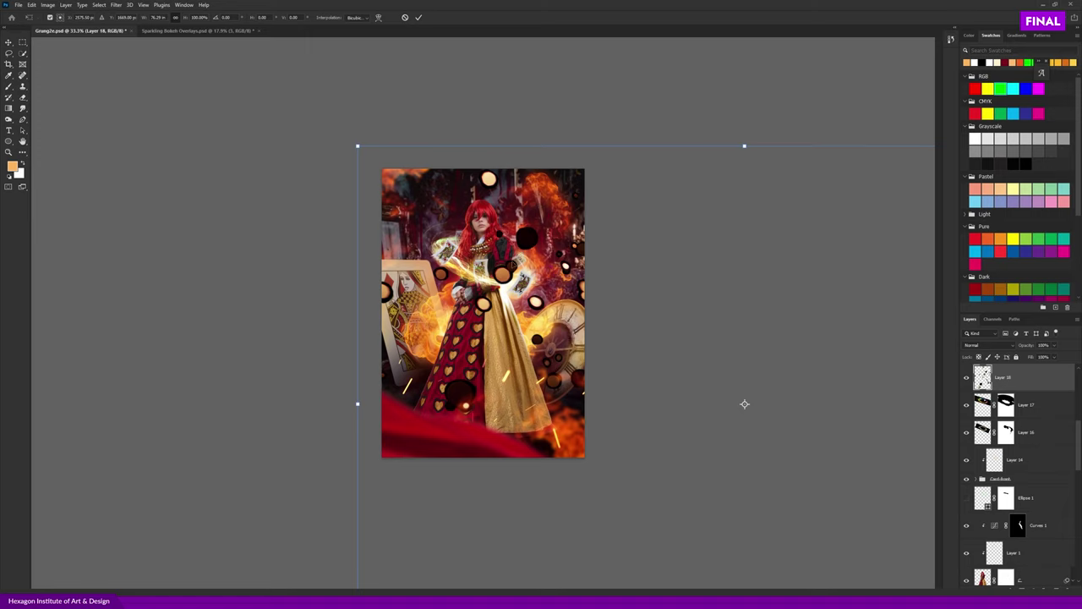
pyautogui.moveTo(358, 145); pyautogui.dragTo(645, 323)
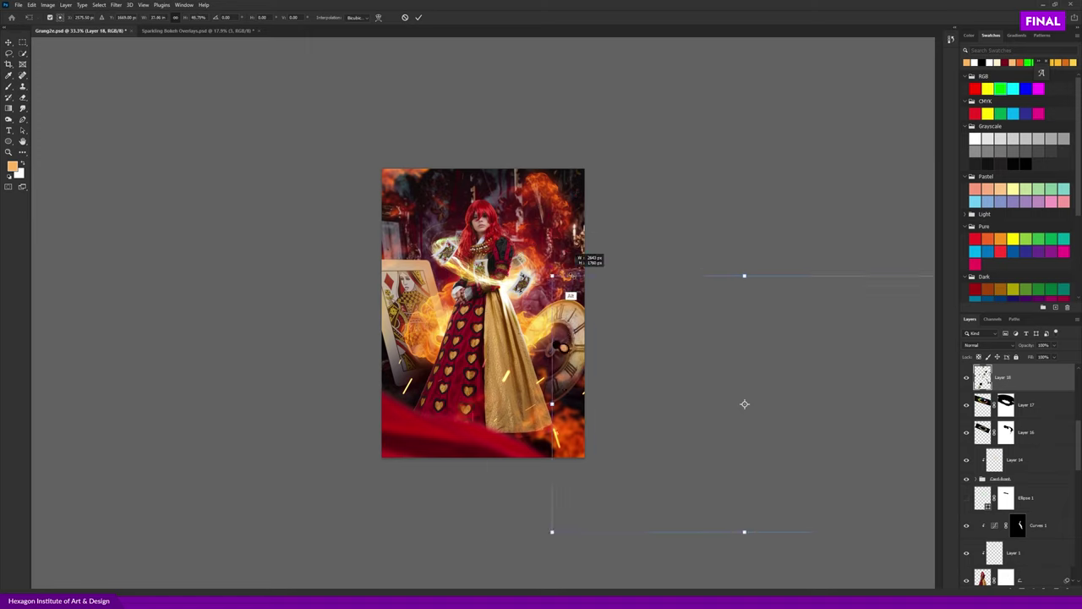
pyautogui.moveTo(717, 359); pyautogui.dragTo(553, 230)
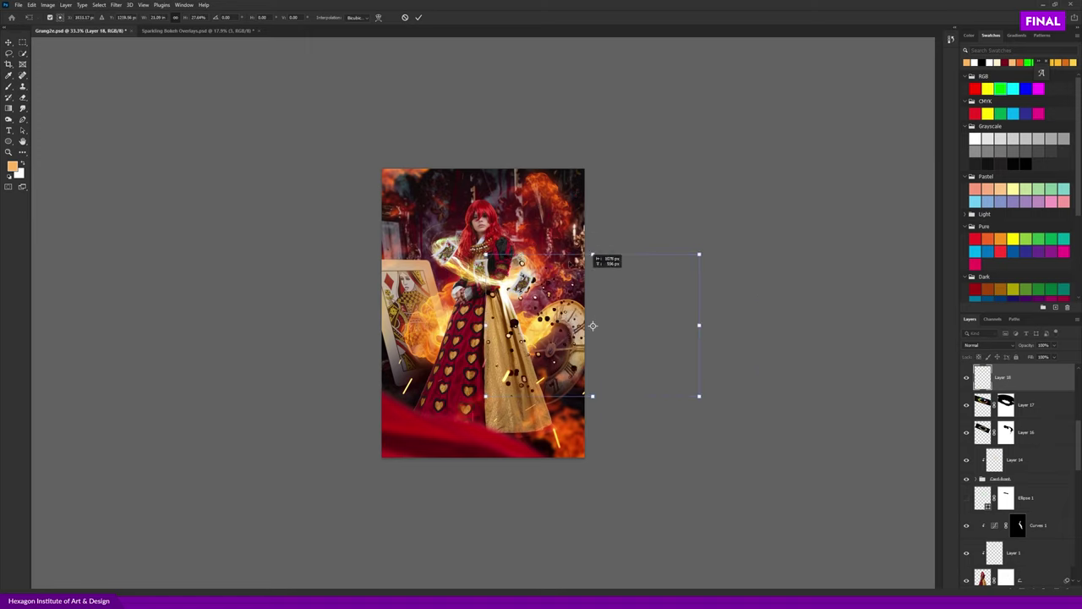
pyautogui.hotkey('ctrl', '+')
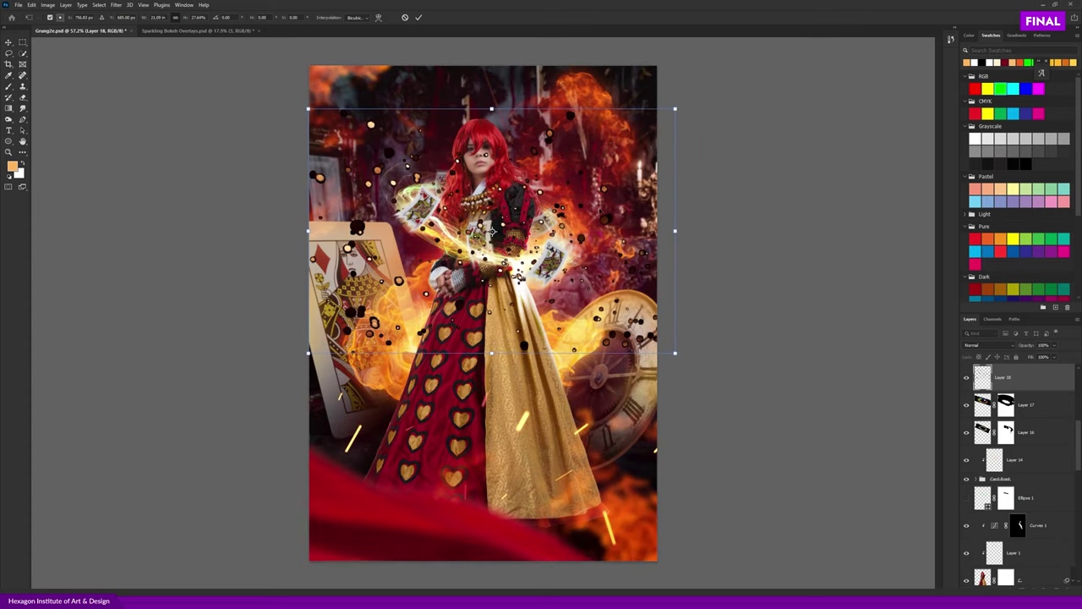
pyautogui.moveTo(664, 128); pyautogui.dragTo(581, 157)
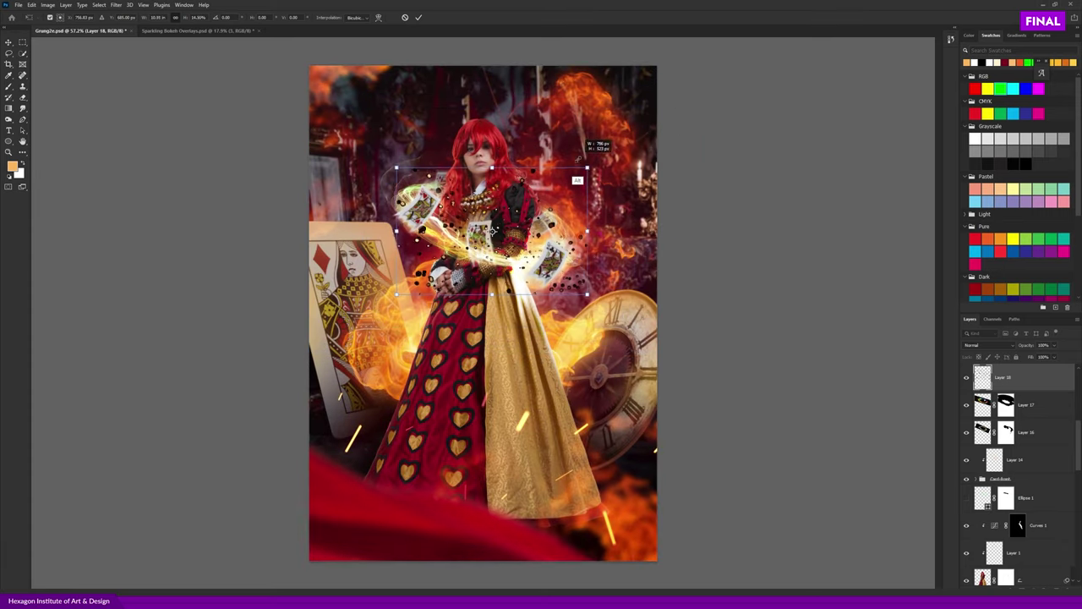
pyautogui.press('Return')
pyautogui.hotkey('ctrl', '1')
pyautogui.moveTo(838, 226); pyautogui.dragTo(827, 289)
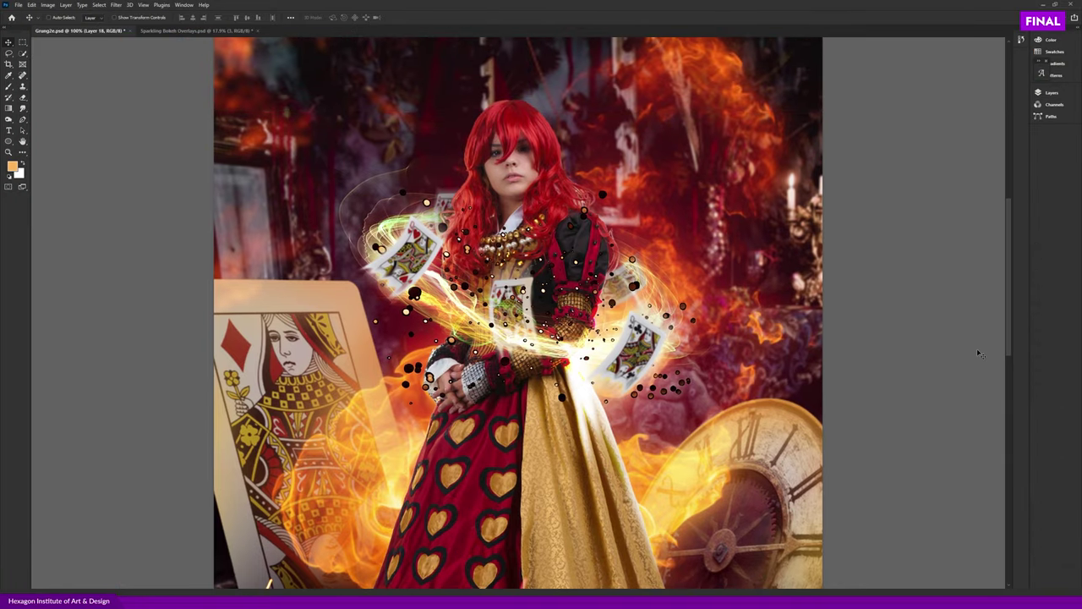
# - Change Layer 18's blend mode from Normal to Screen in the enlarged Layers panel
pyautogui.click(1049, 93)
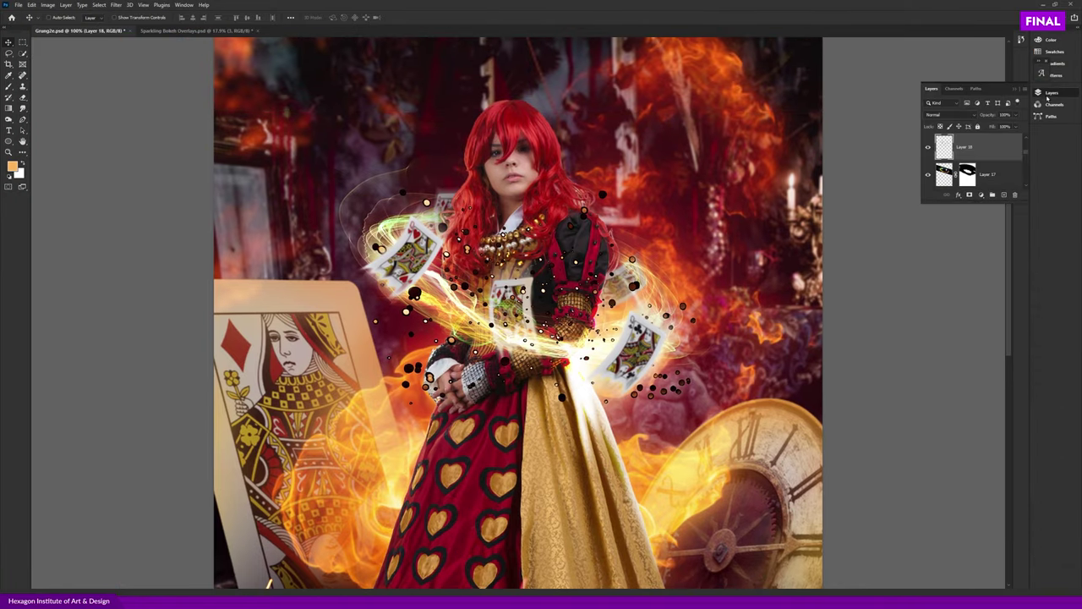
pyautogui.moveTo(944, 201); pyautogui.dragTo(960, 482)
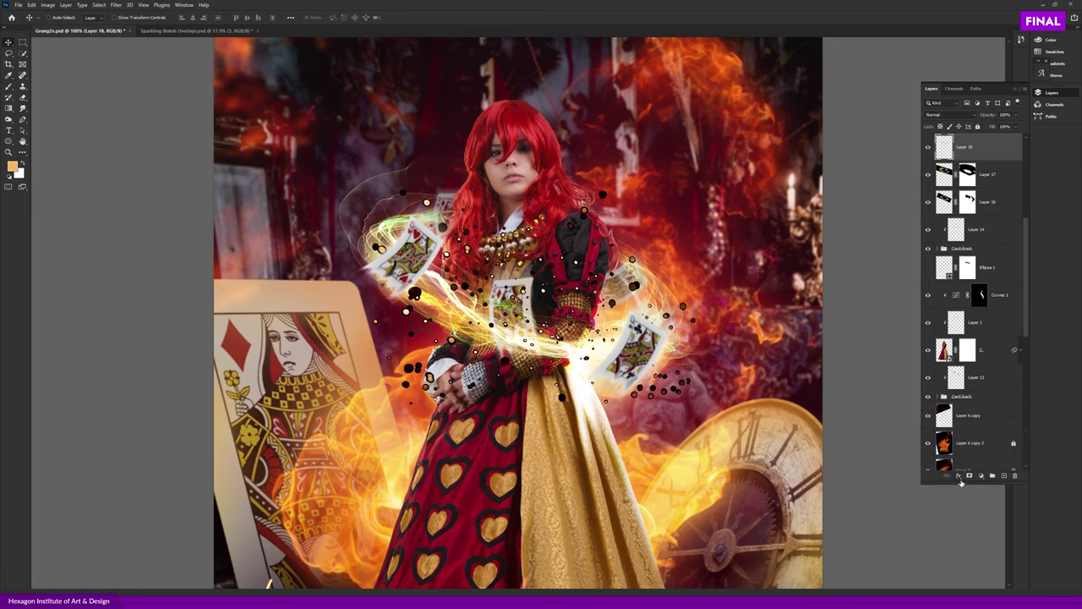
pyautogui.click(941, 114)
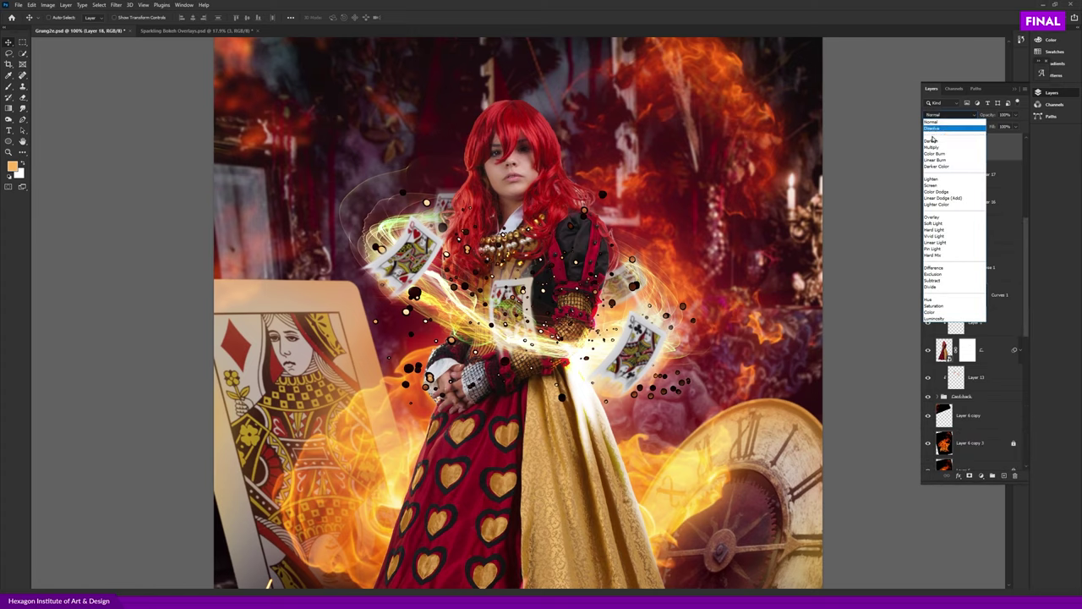
pyautogui.click(939, 184)
pyautogui.scroll(-2, 461, 338)
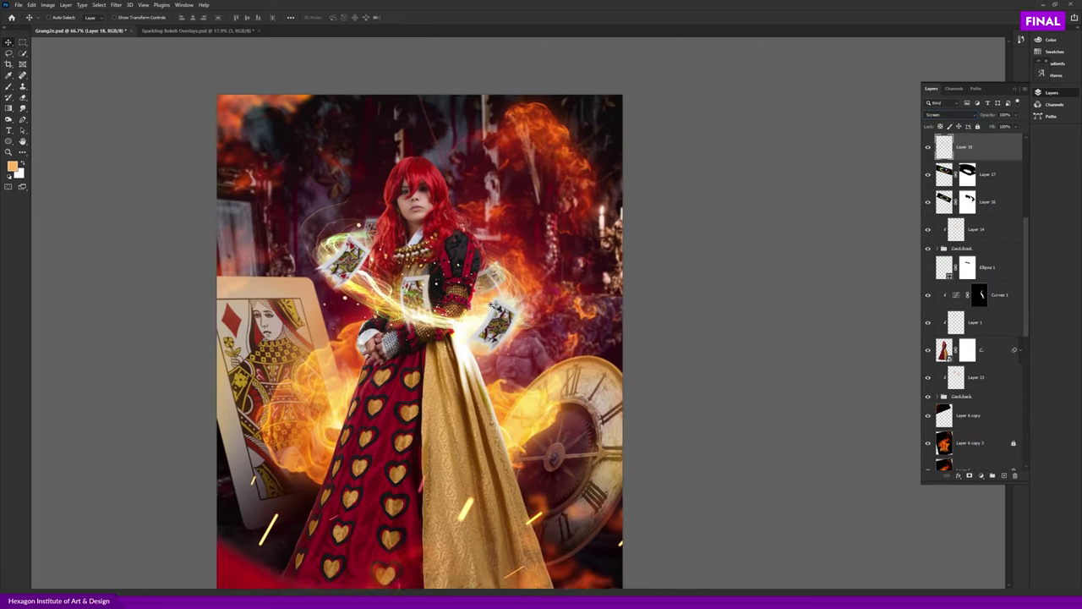
pyautogui.scroll(5, 461, 338)
pyautogui.scroll(-1, 427, 287)
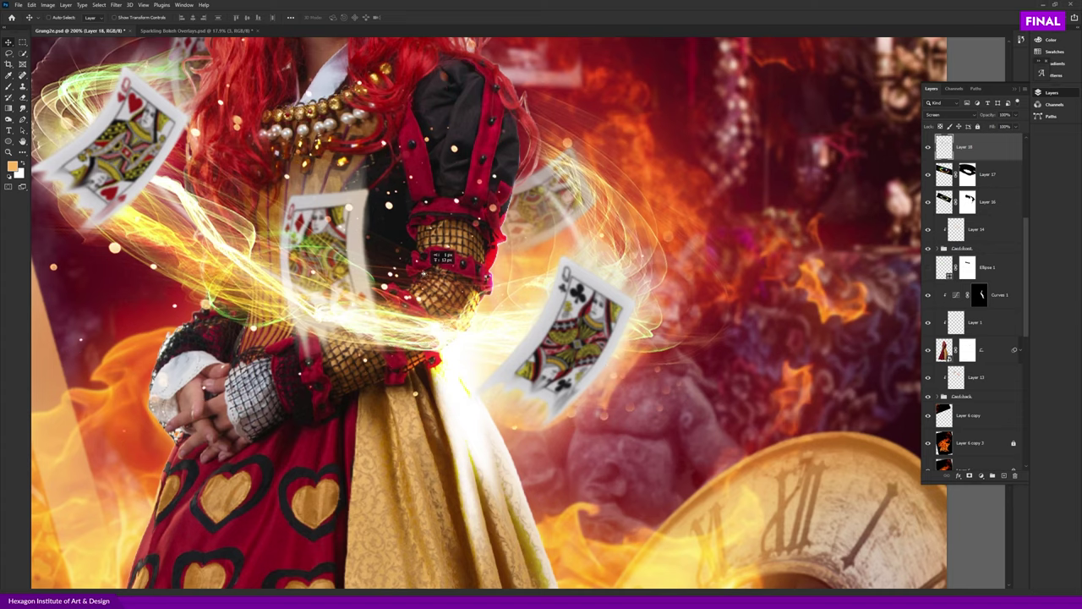
pyautogui.scroll(-1, 431, 292)
pyautogui.scroll(2, 435, 298)
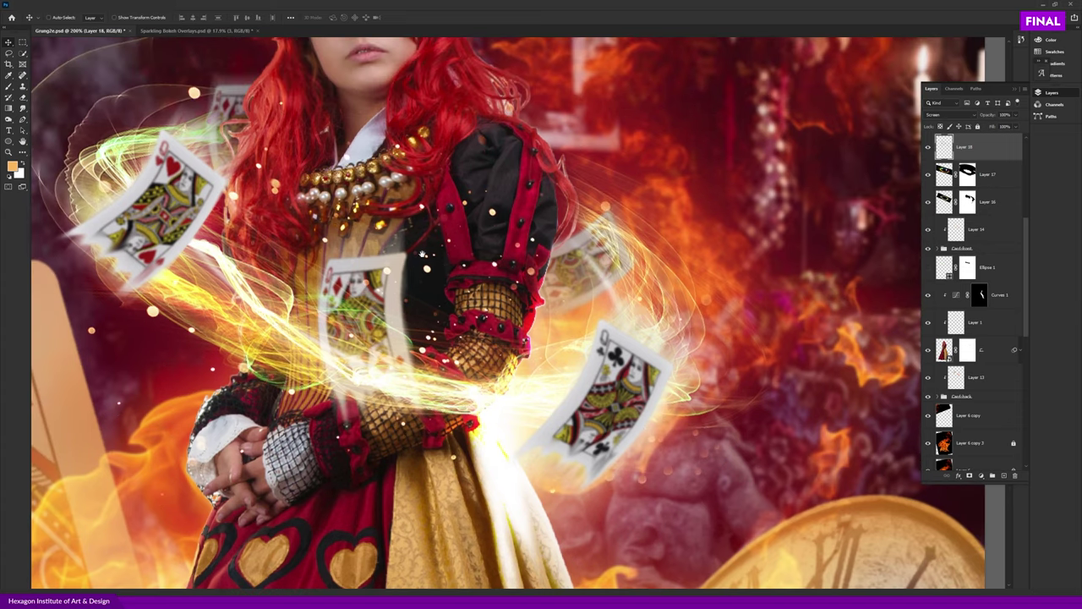
pyautogui.scroll(1, 349, 288)
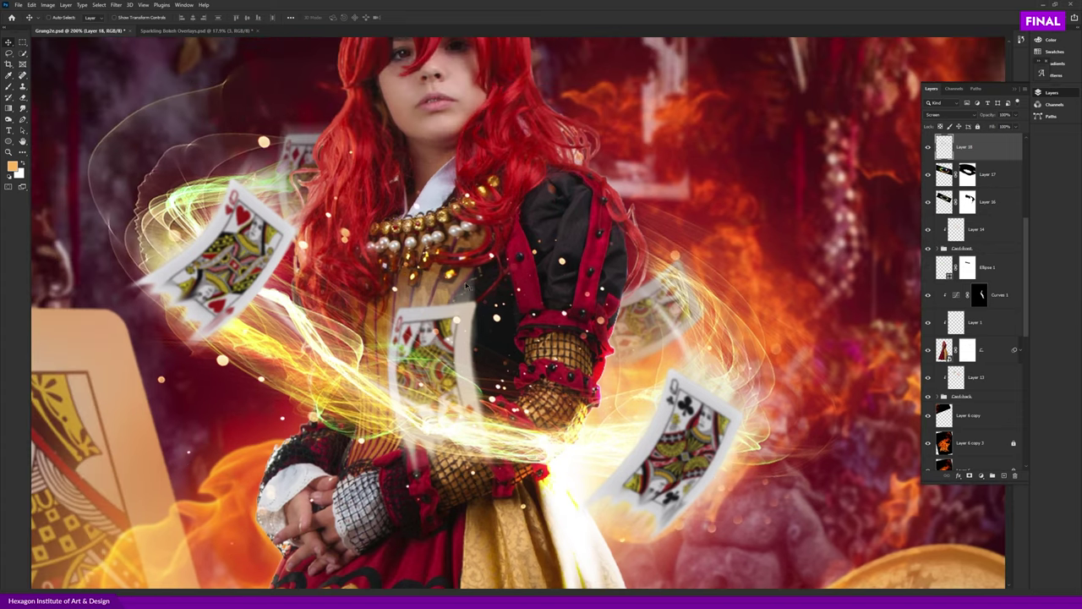
# - Lasso a patch of Layer 18 above the card and move it down and left
pyautogui.press('l')
pyautogui.moveTo(310, 241); pyautogui.dragTo(341, 257)
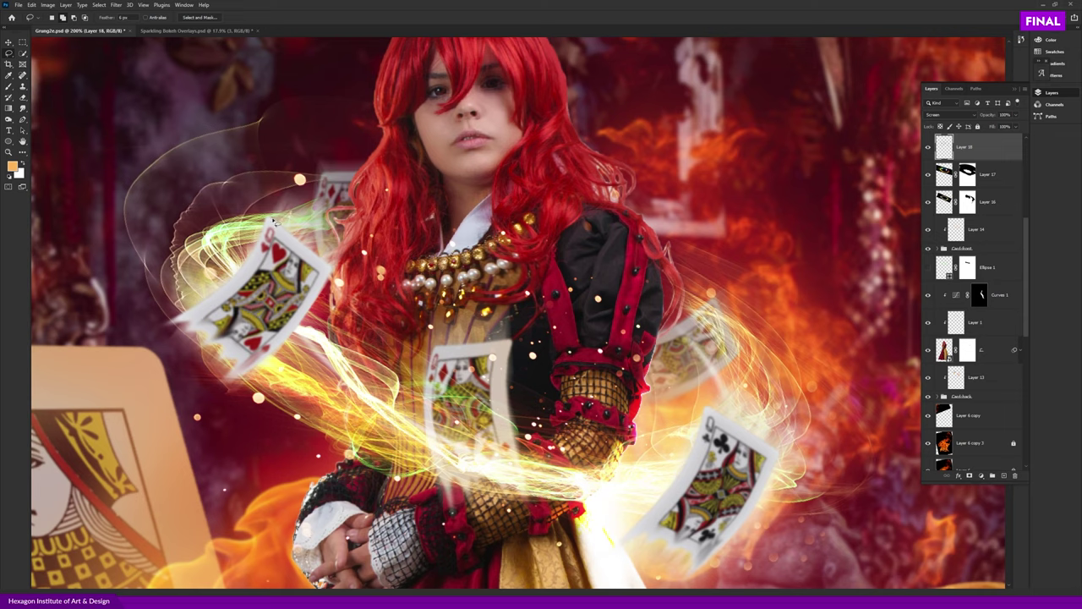
pyautogui.moveTo(267, 222)
pyautogui.mouseDown()
pyautogui.moveTo(247, 134)
pyautogui.moveTo(300, 115)
pyautogui.mouseUp()
pyautogui.moveTo(304, 226); pyautogui.dragTo(307, 193)
pyautogui.press('v')
pyautogui.moveTo(307, 193); pyautogui.dragTo(186, 298)
# - Compare the composite with and without Layer 18 while alternating Lasso and Move tools
pyautogui.press('l')
pyautogui.press('v')
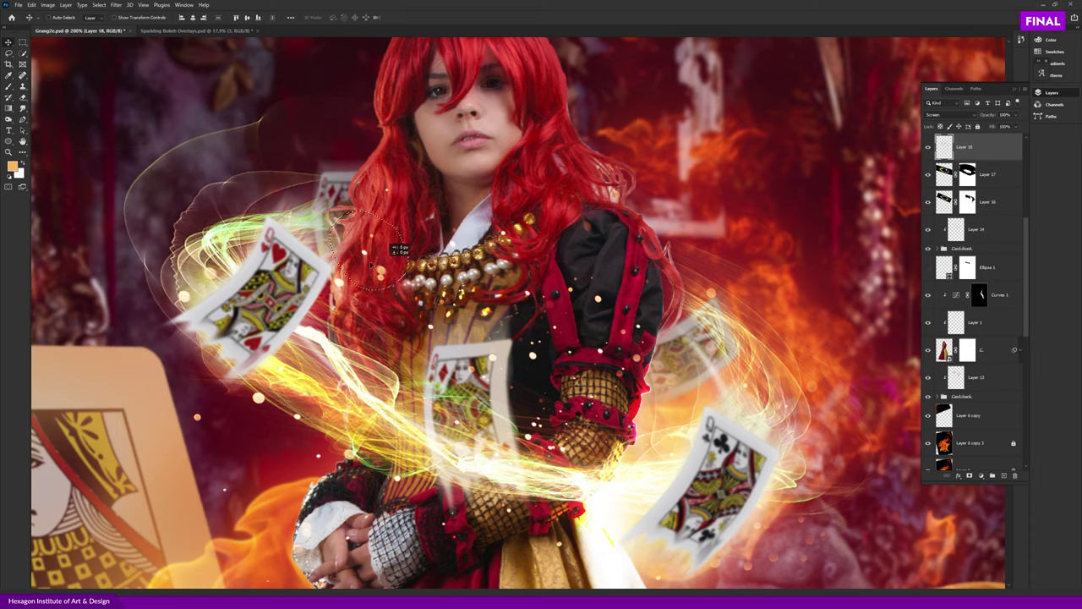
pyautogui.scroll(-3, 345, 254)
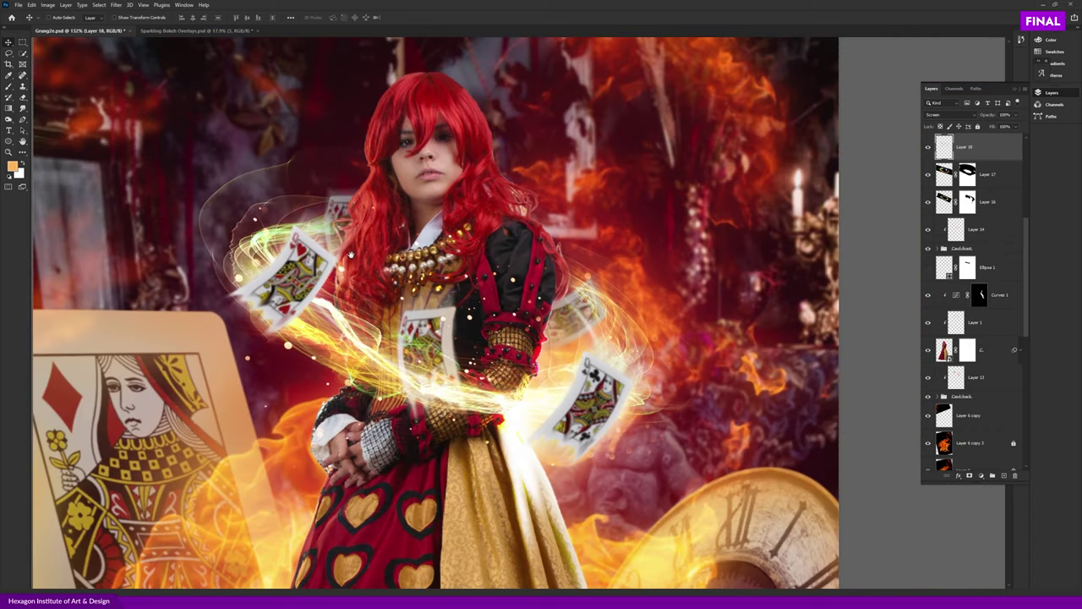
pyautogui.press('l')
pyautogui.press('v')
pyautogui.press('l')
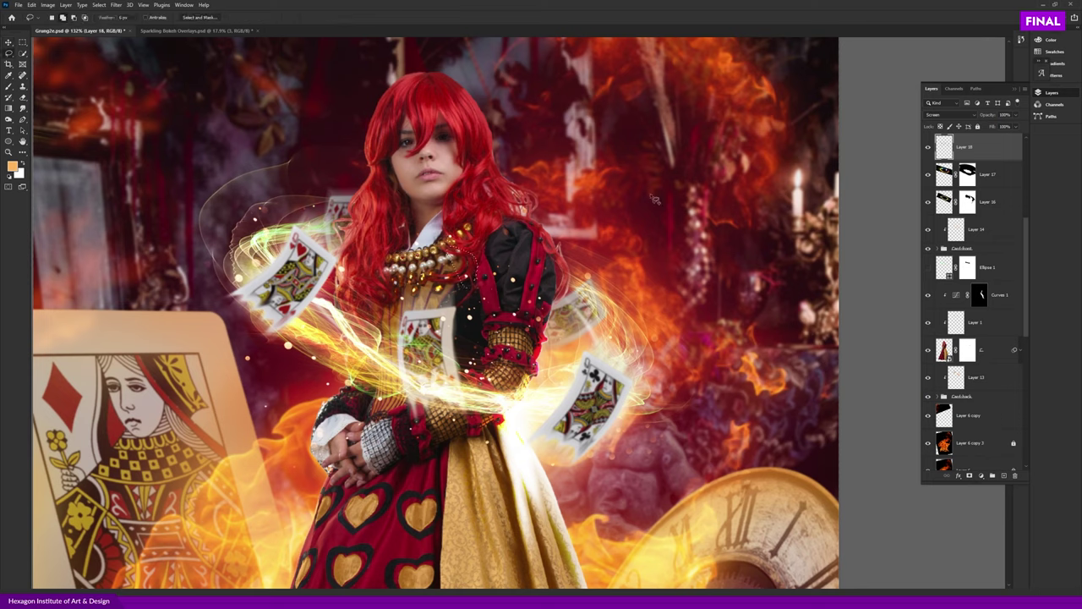
pyautogui.click(928, 147)
pyautogui.click(928, 148)
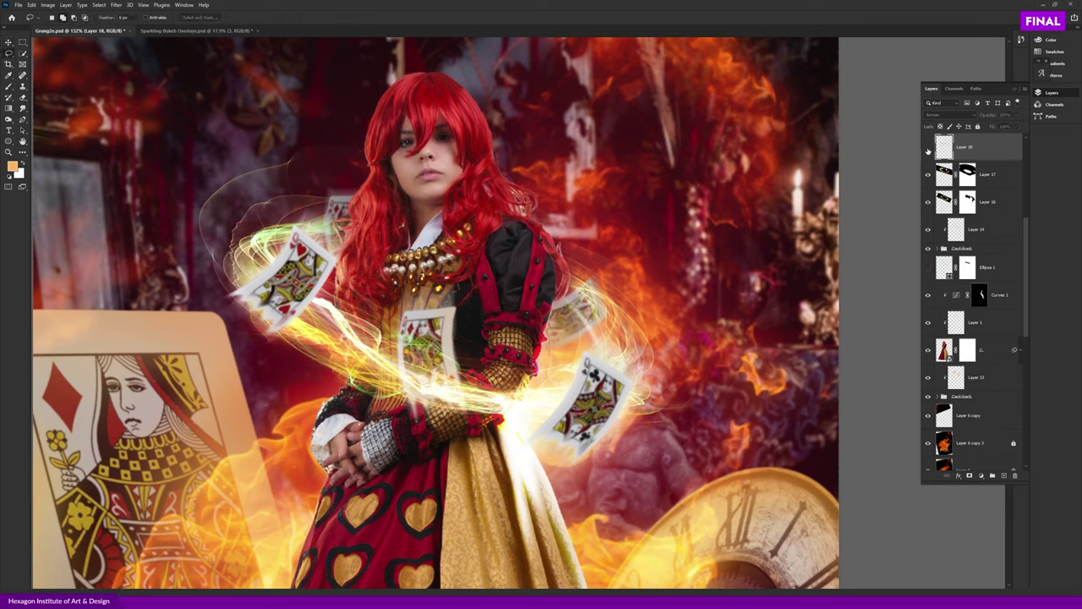
pyautogui.click(927, 148)
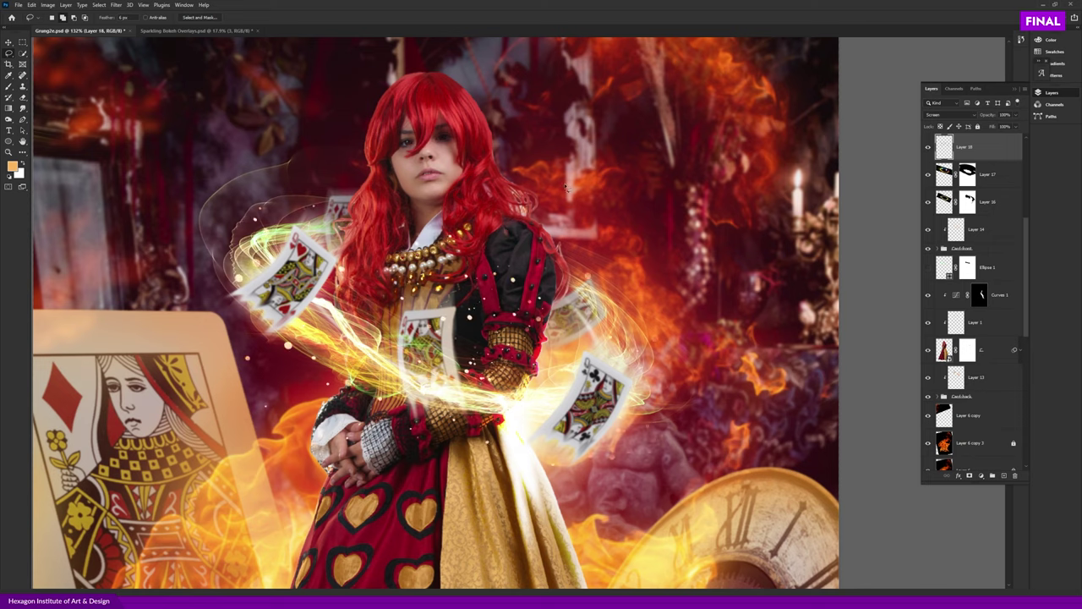
pyautogui.press('v')
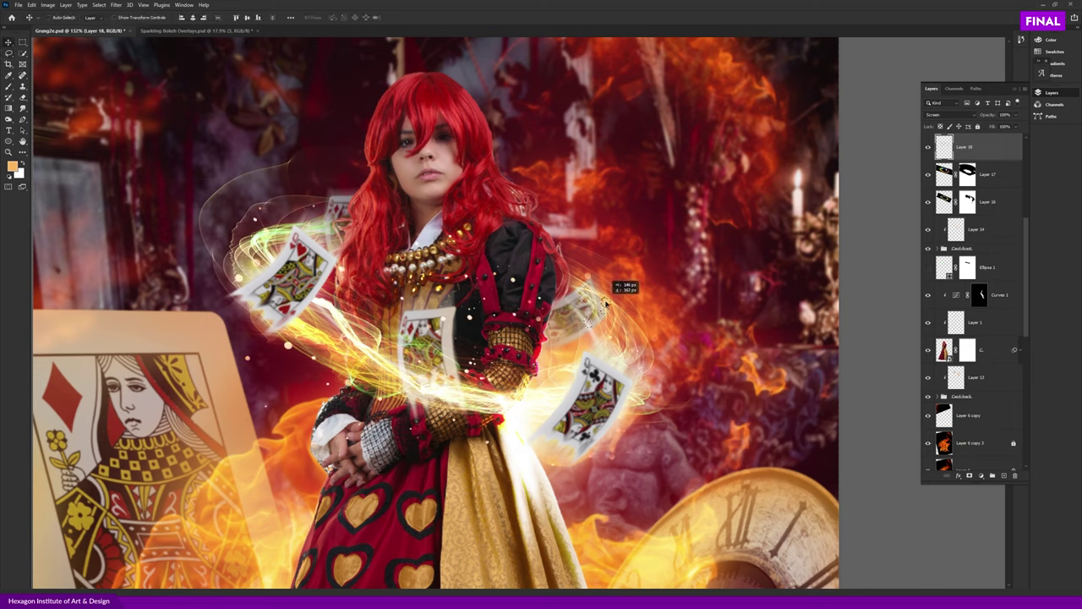
pyautogui.press('l')
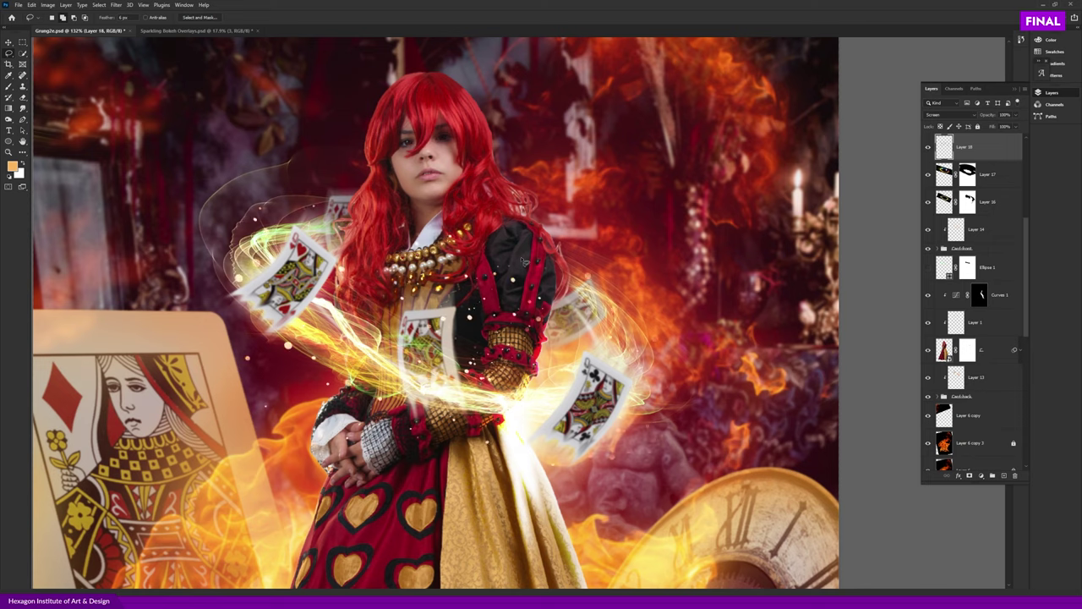
pyautogui.press('v')
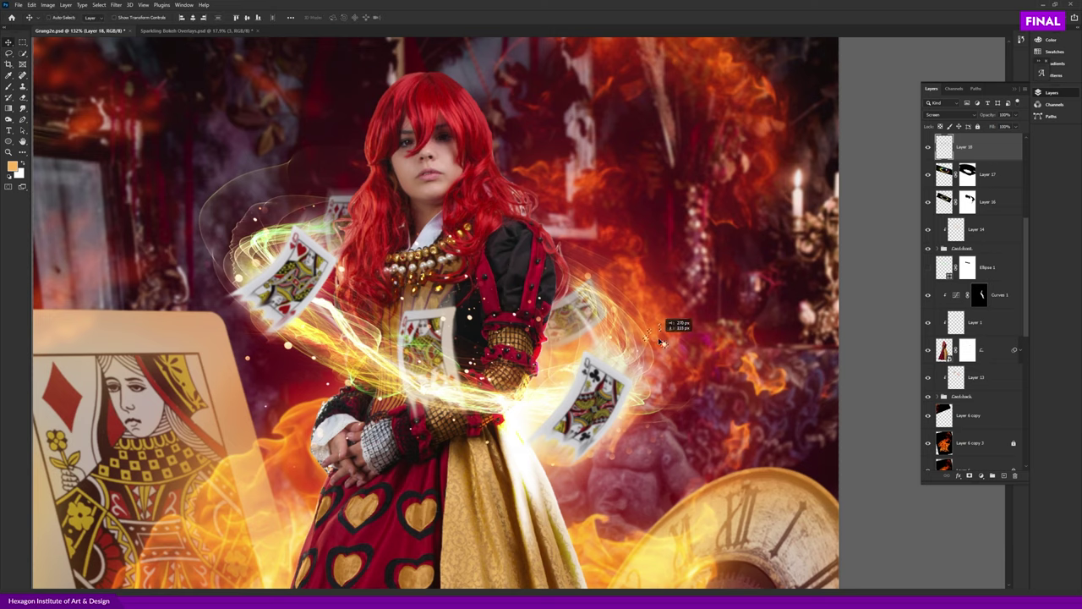
# - Shift a selected light piece down near the queen's waist
pyautogui.hscroll(5, 441, 282)
pyautogui.scroll(-2, 442, 282)
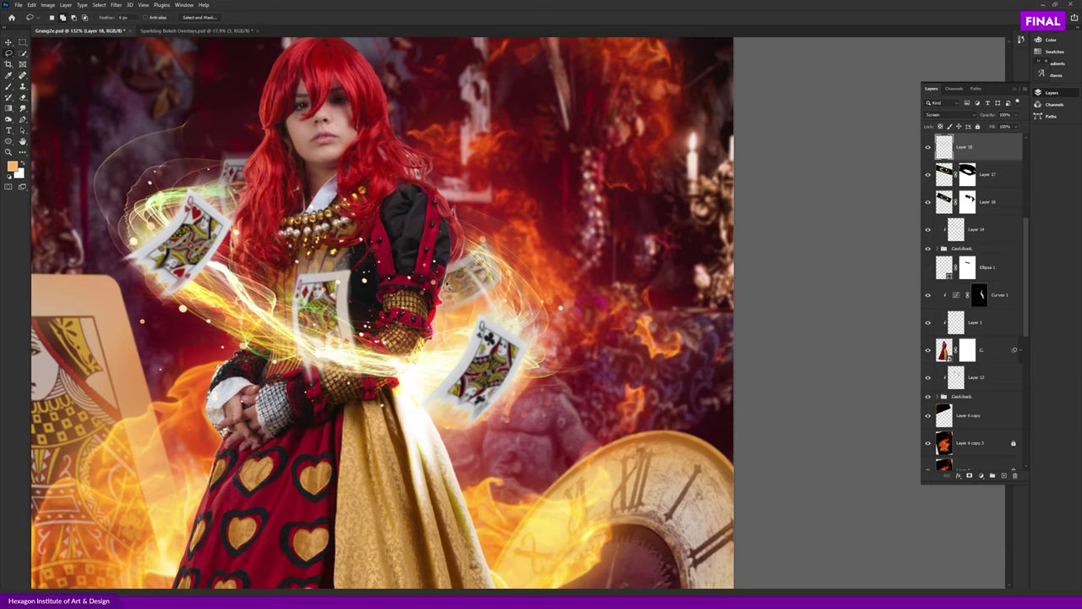
pyautogui.press('v')
pyautogui.moveTo(466, 275); pyautogui.dragTo(389, 364)
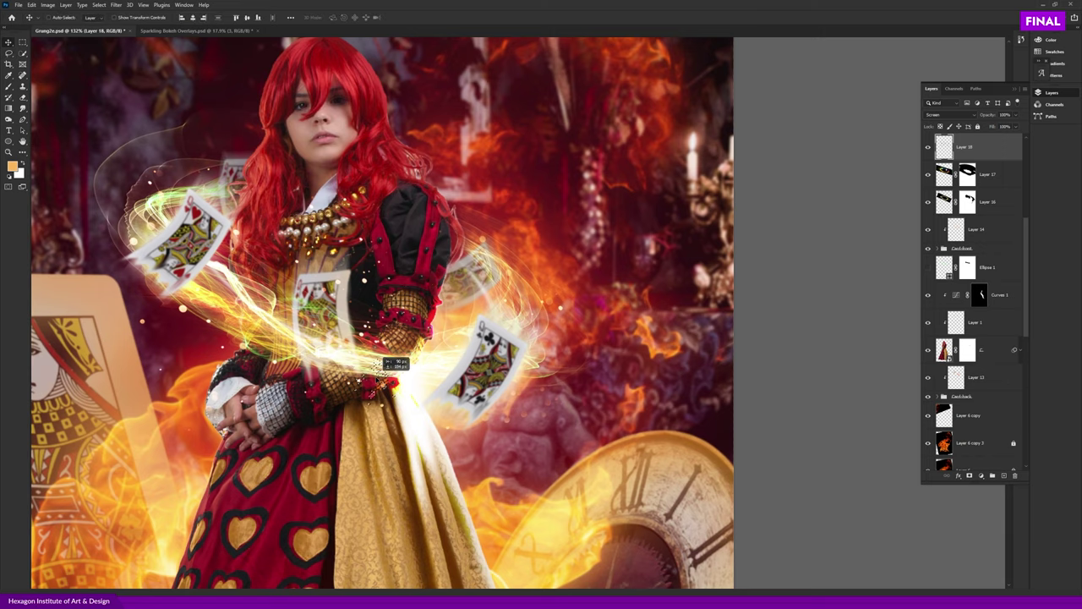
pyautogui.hscroll(-2, 398, 355)
pyautogui.press('l')
# - Nudge a piece over the card, then move a collar piece up near the right shoulder
pyautogui.press('v')
pyautogui.moveTo(321, 237); pyautogui.dragTo(199, 229)
pyautogui.moveTo(144, 194); pyautogui.dragTo(144, 194)
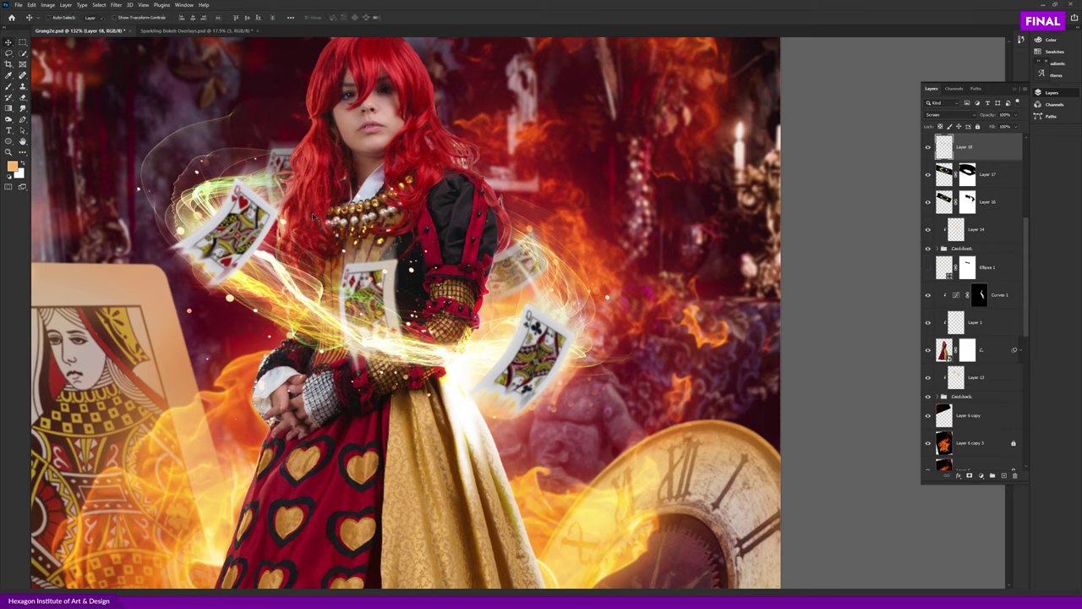
pyautogui.press('l')
pyautogui.moveTo(397, 243)
pyautogui.mouseDown()
pyautogui.moveTo(332, 259)
pyautogui.moveTo(375, 203)
pyautogui.moveTo(181, 219)
pyautogui.mouseUp()
pyautogui.press('v')
pyautogui.moveTo(377, 243); pyautogui.dragTo(530, 228)
pyautogui.moveTo(529, 228); pyautogui.dragTo(523, 193)
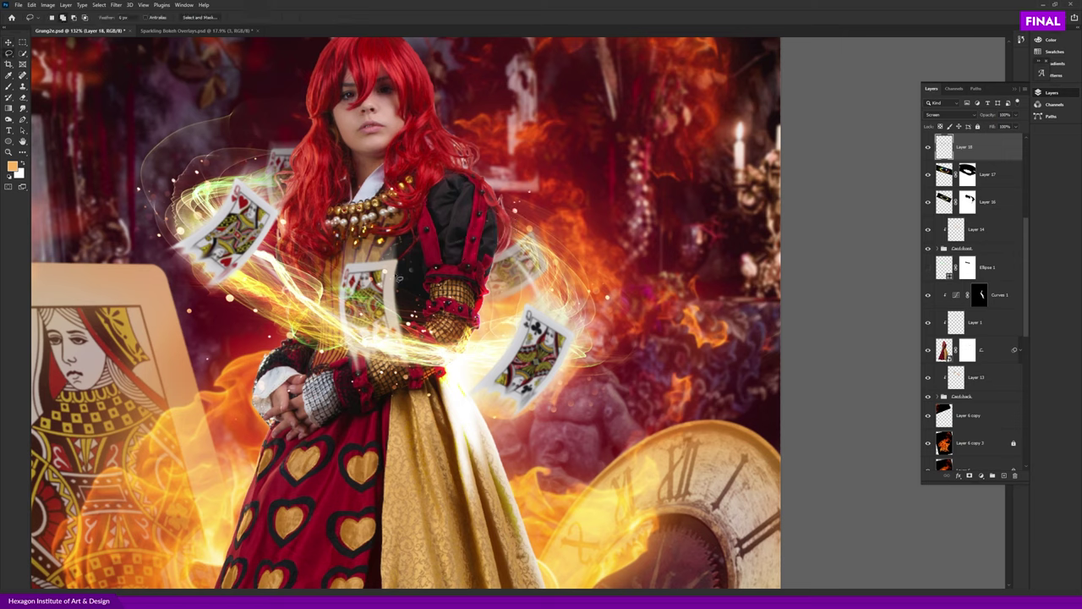
# - Move a piece toward the upper-left card and dismiss the no-pixels-selected warning
pyautogui.moveTo(387, 261); pyautogui.dragTo(231, 189)
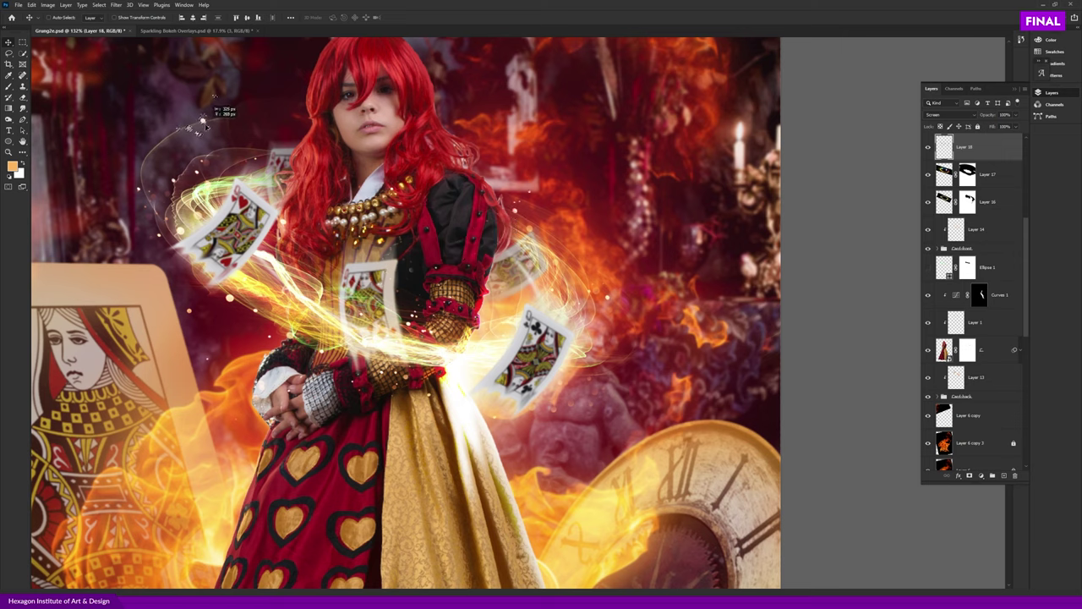
pyautogui.press('l')
pyautogui.moveTo(224, 120)
pyautogui.mouseDown()
pyautogui.moveTo(233, 153)
pyautogui.moveTo(216, 127)
pyautogui.moveTo(228, 148)
pyautogui.mouseUp()
pyautogui.press('Return')
# - Lasso a piece of Layer 18 near the queen's arm for moving
pyautogui.press('v')
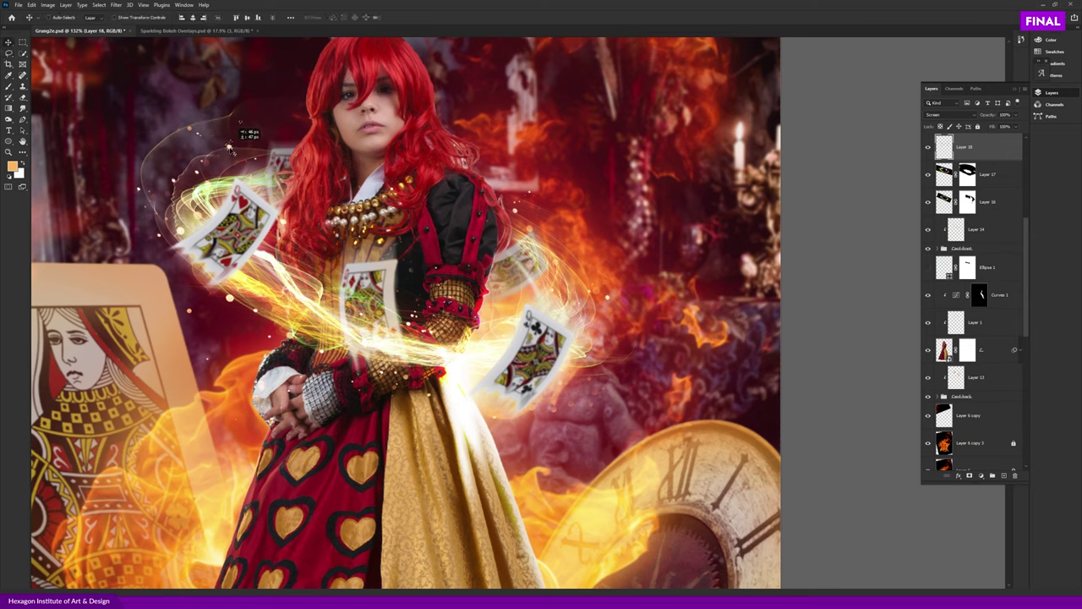
pyautogui.press('l')
pyautogui.moveTo(439, 251)
pyautogui.mouseDown()
pyautogui.moveTo(475, 313)
pyautogui.moveTo(409, 297)
pyautogui.moveTo(326, 315)
pyautogui.moveTo(296, 348)
pyautogui.mouseUp()
pyautogui.press('v')
pyautogui.scroll(-3, 399, 373)
pyautogui.scroll(-1, 399, 373)
pyautogui.scroll(-1, 400, 373)
pyautogui.scroll(1, 399, 373)
pyautogui.scroll(3, 399, 373)
# - Shift the piece at the card's lower-left corner so it looks whole, then deselect
pyautogui.press('l')
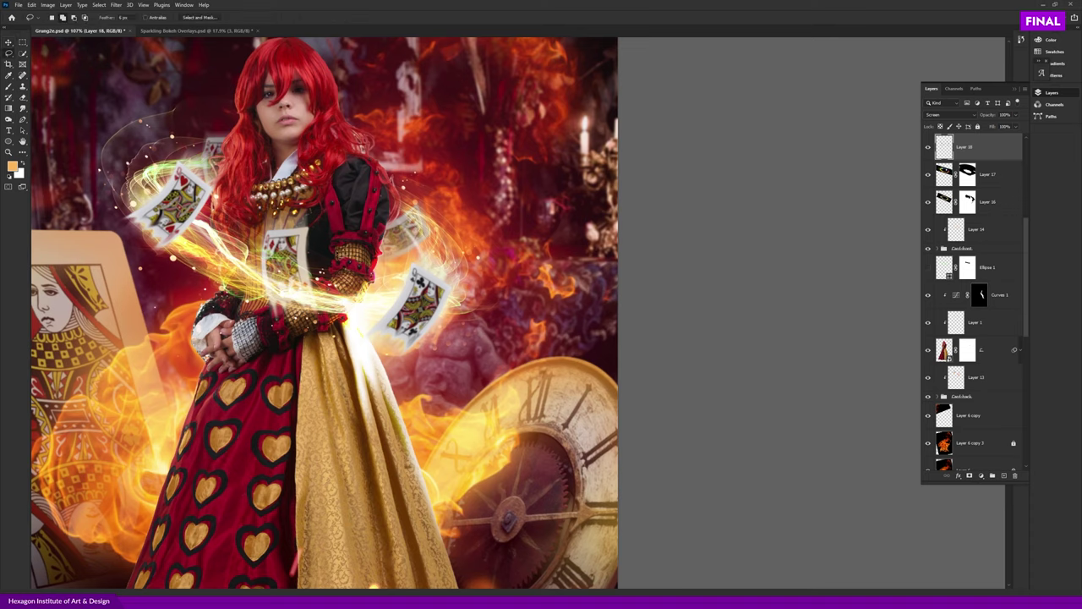
pyautogui.moveTo(376, 326)
pyautogui.mouseDown()
pyautogui.moveTo(379, 346)
pyautogui.moveTo(448, 334)
pyautogui.mouseUp()
pyautogui.press('v')
pyautogui.hotkey('ctrl', 'd')
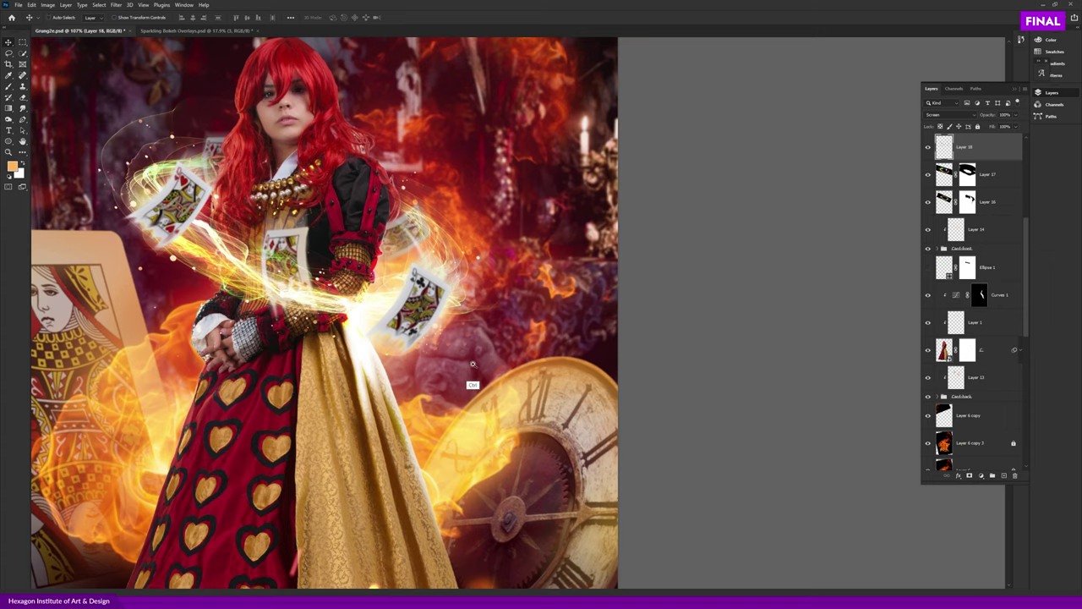
pyautogui.scroll(-3, 473, 364)
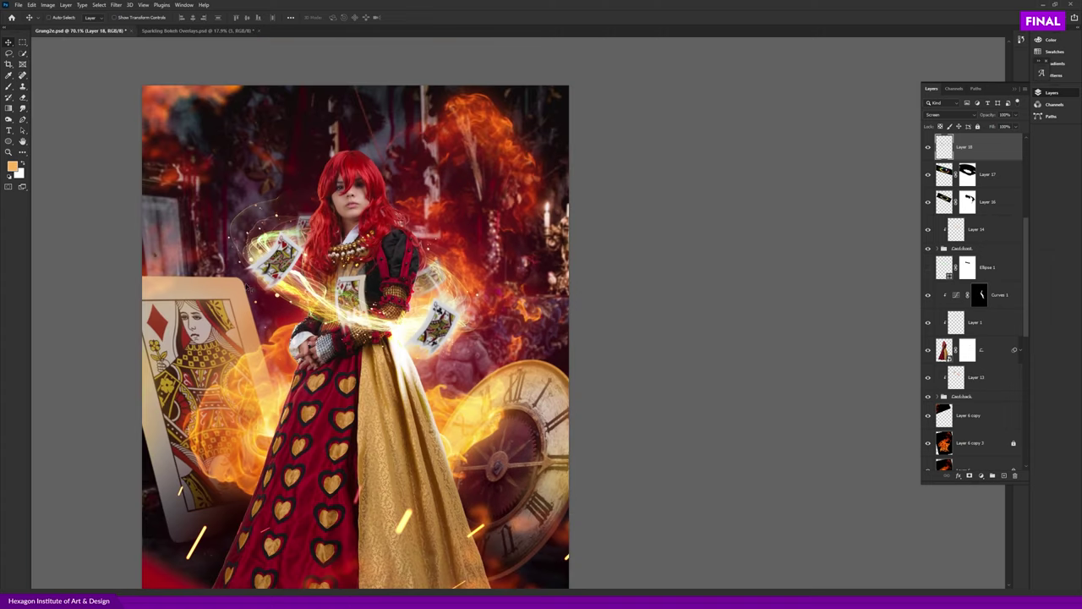
# - Move Layer 18 above Layer 12 copy in the layer stack
pyautogui.moveTo(259, 317); pyautogui.dragTo(427, 320)
pyautogui.moveTo(426, 316); pyautogui.dragTo(438, 288)
pyautogui.scroll(2, 1007, 288)
pyautogui.scroll(3, 998, 304)
pyautogui.scroll(3, 987, 318)
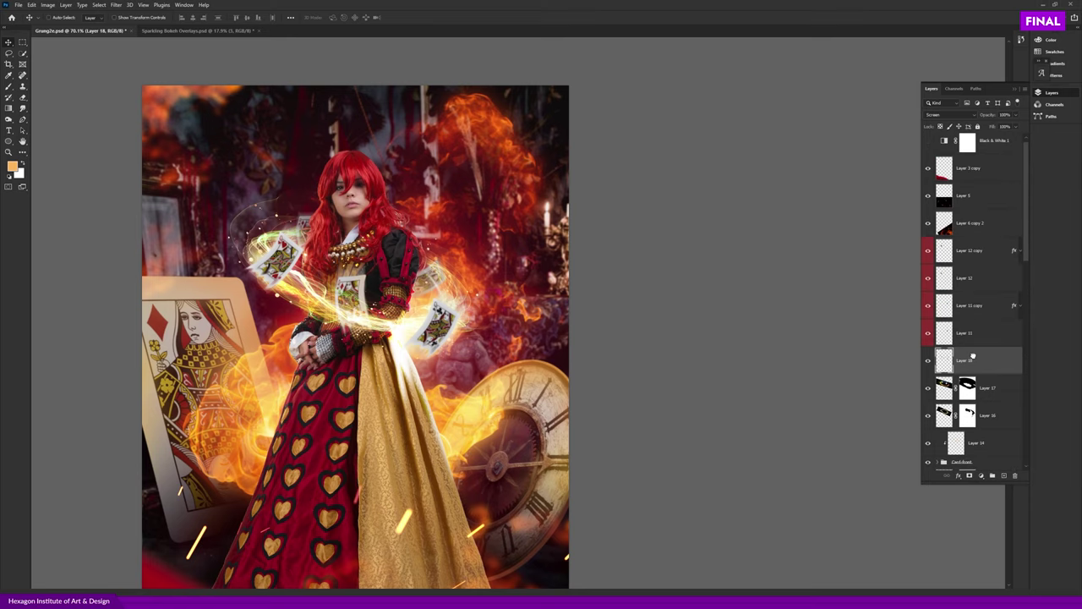
pyautogui.moveTo(973, 357); pyautogui.dragTo(972, 254)
pyautogui.scroll(1, 296, 287)
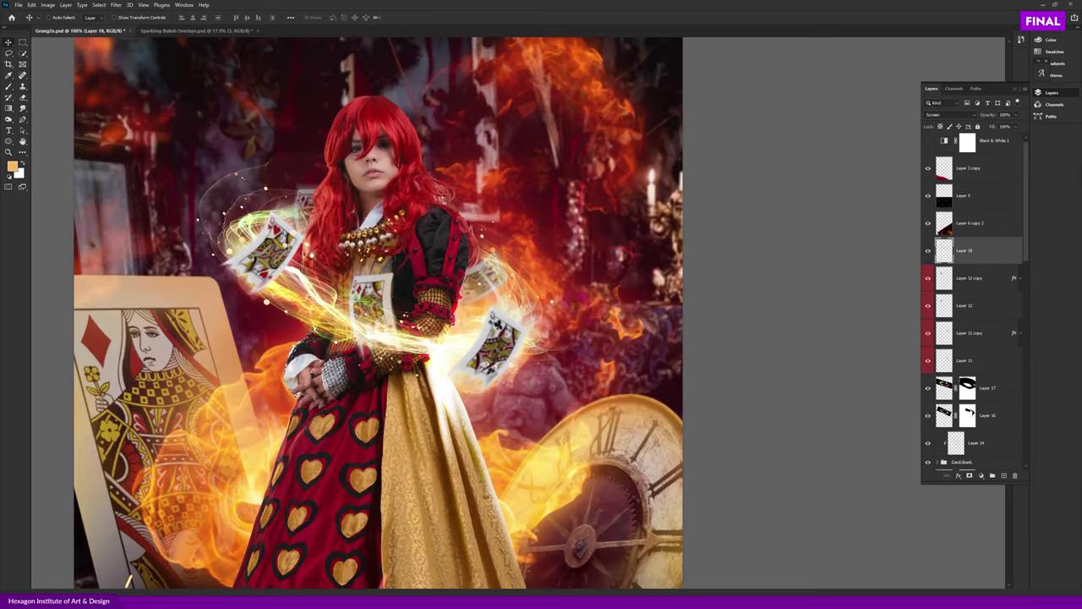
# - Lasso a Layer 18 sparkle piece and move it near the right-hand card
pyautogui.press('l')
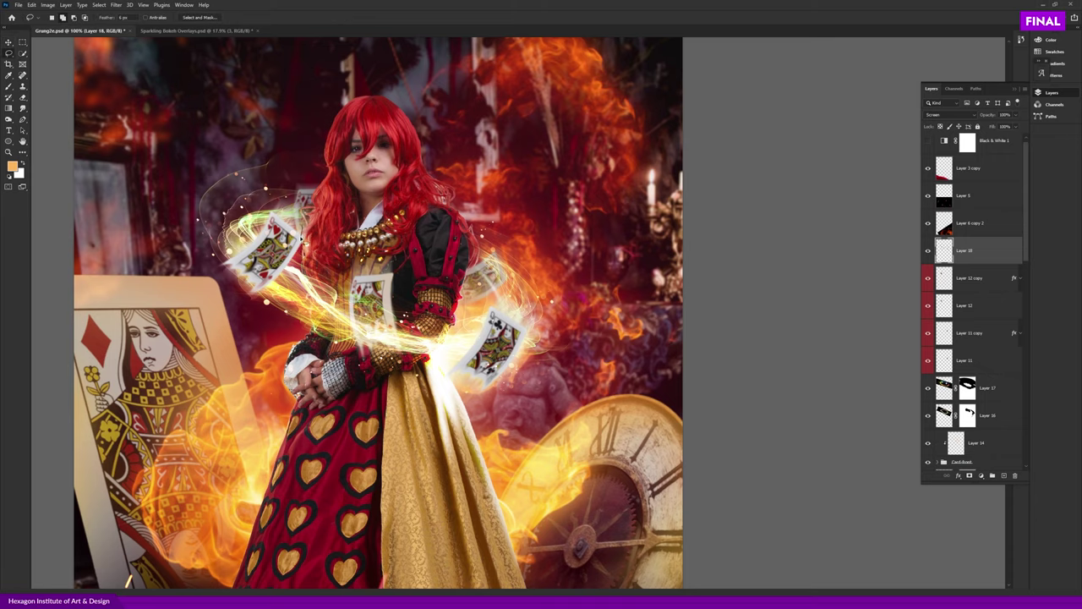
pyautogui.press('v')
pyautogui.moveTo(433, 291)
pyautogui.mouseDown()
pyautogui.moveTo(476, 349)
pyautogui.moveTo(465, 342)
pyautogui.mouseUp()
pyautogui.scroll(-1, 508, 380)
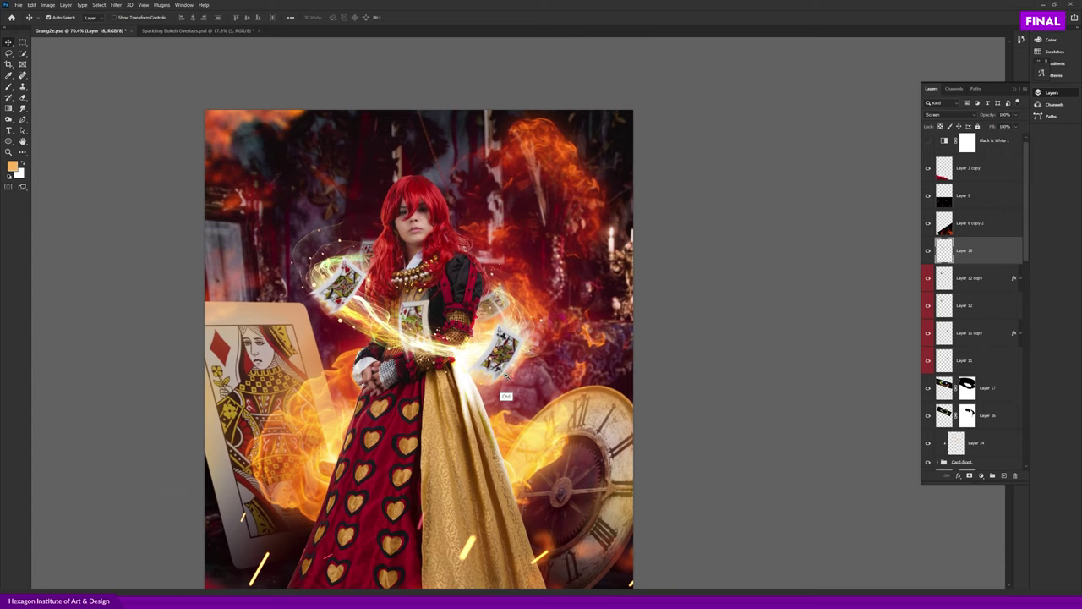
pyautogui.scroll(-2, 508, 379)
pyautogui.scroll(1, 564, 269)
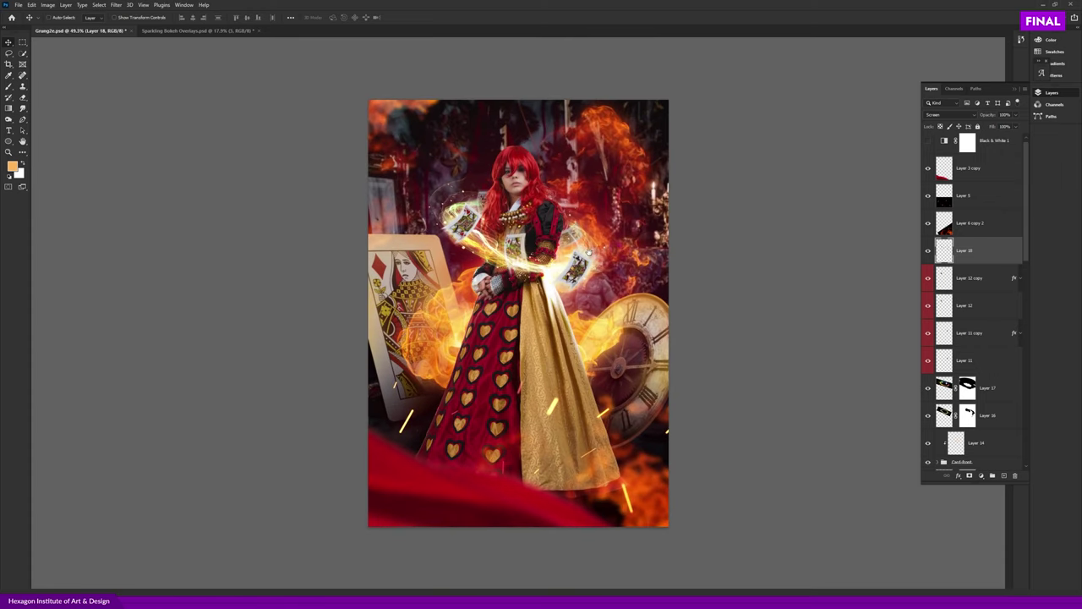
# - Shift more Layer 18 content near the upper-left flying card
pyautogui.moveTo(582, 220); pyautogui.dragTo(480, 254)
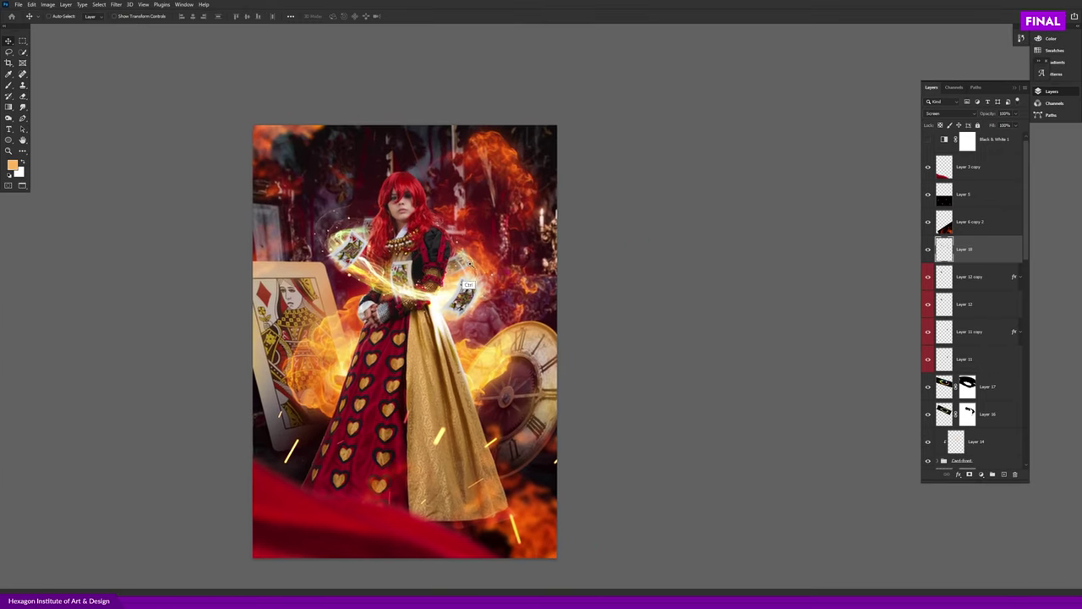
pyautogui.scroll(2, 479, 262)
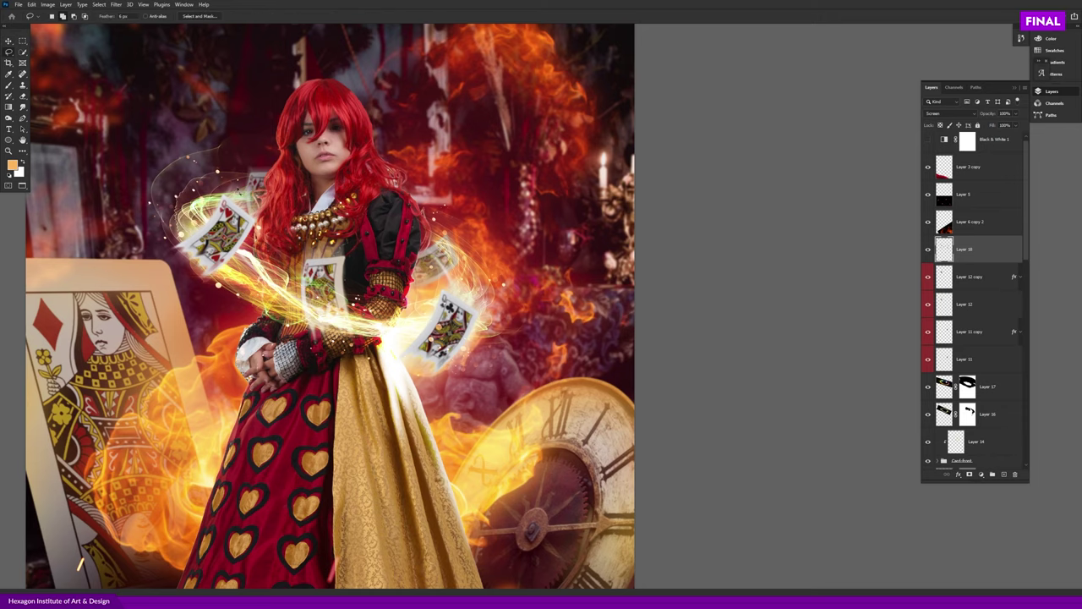
pyautogui.moveTo(248, 193); pyautogui.dragTo(230, 183)
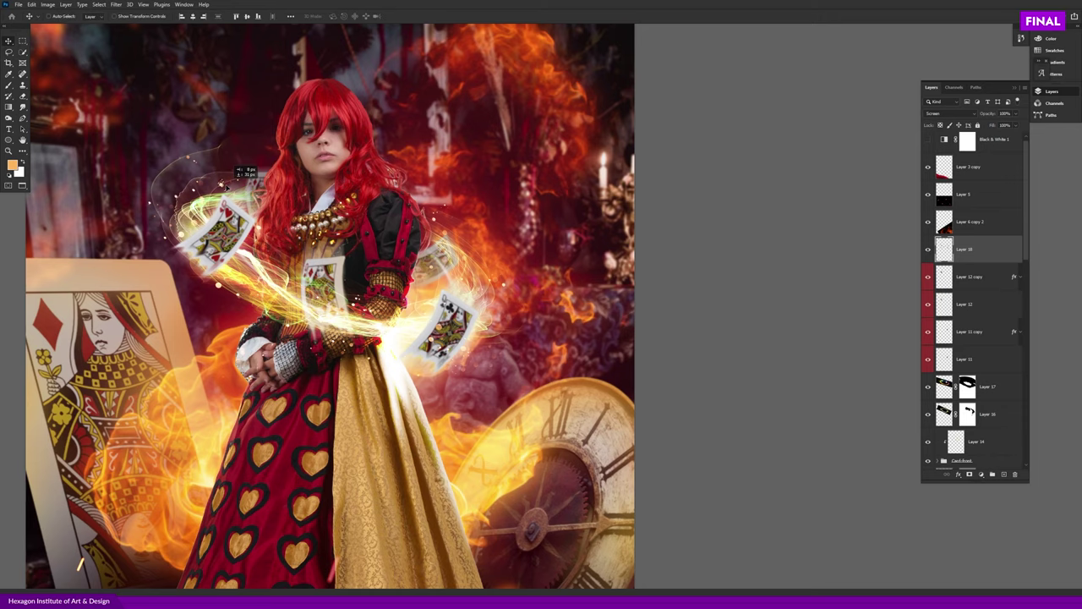
pyautogui.scroll(2, 287, 203)
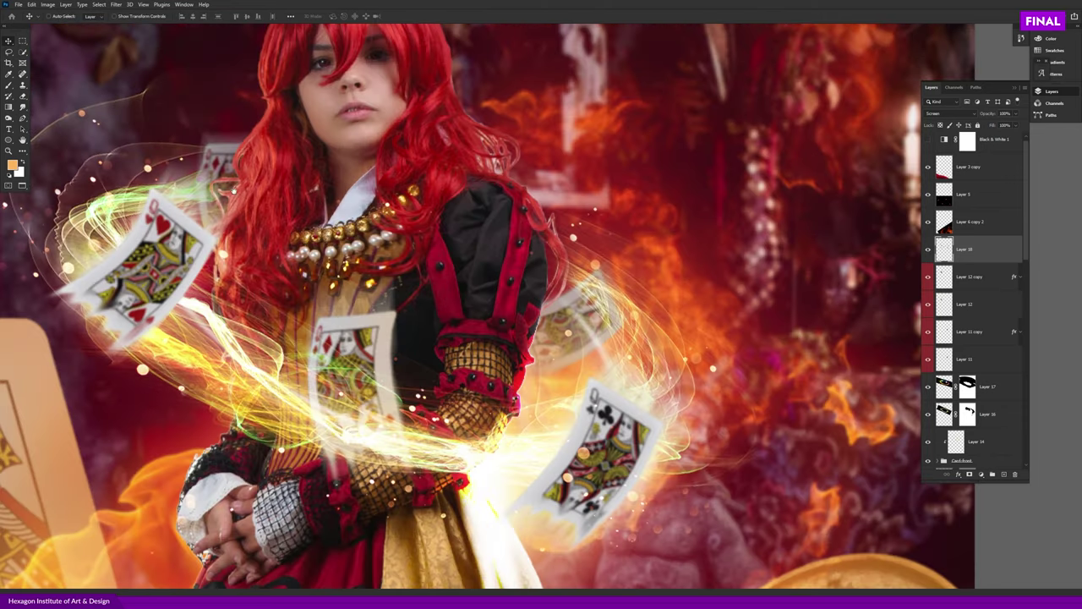
pyautogui.hscroll(-2, 231, 193)
pyautogui.scroll(-1, 221, 149)
pyautogui.click(116, 4)
pyautogui.moveTo(136, 113)
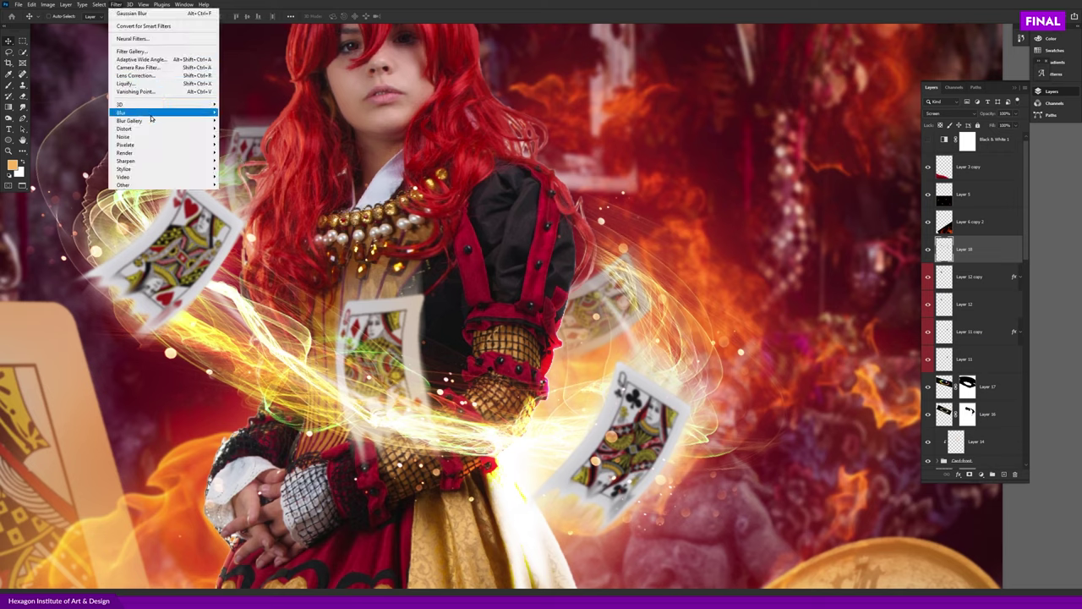
pyautogui.click(241, 144)
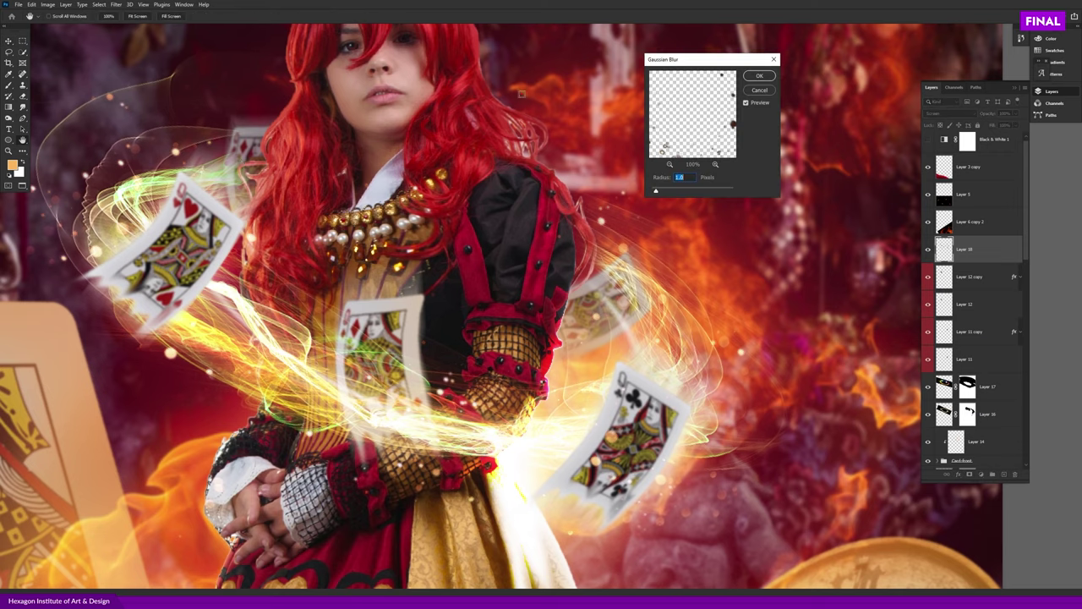
pyautogui.click(760, 75)
pyautogui.hotkey('ctrl', '0')
pyautogui.hotkey('ctrl', '-')
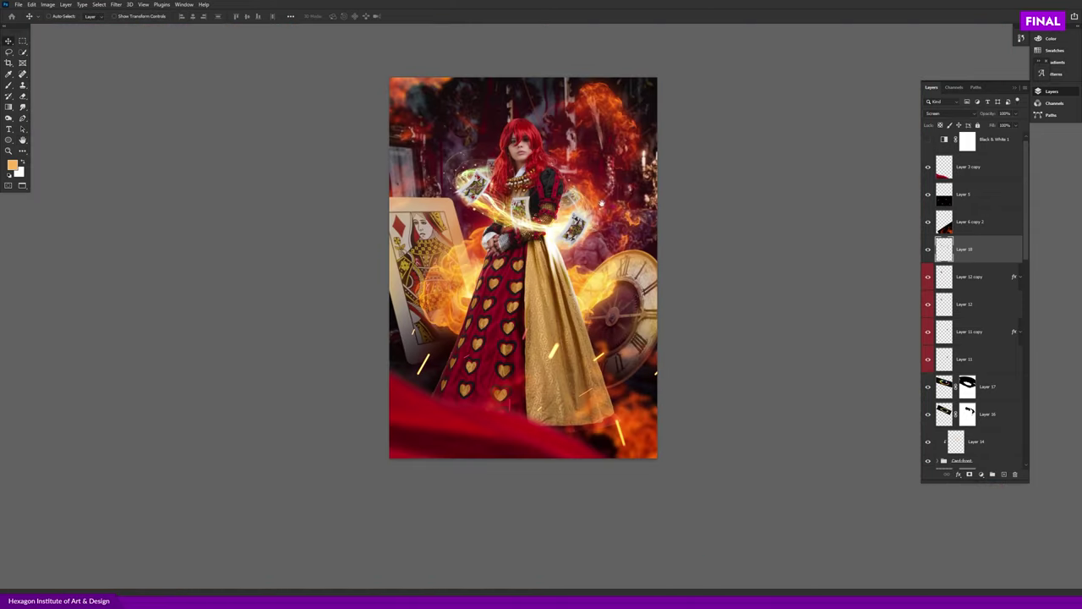
pyautogui.moveTo(464, 333); pyautogui.dragTo(367, 346)
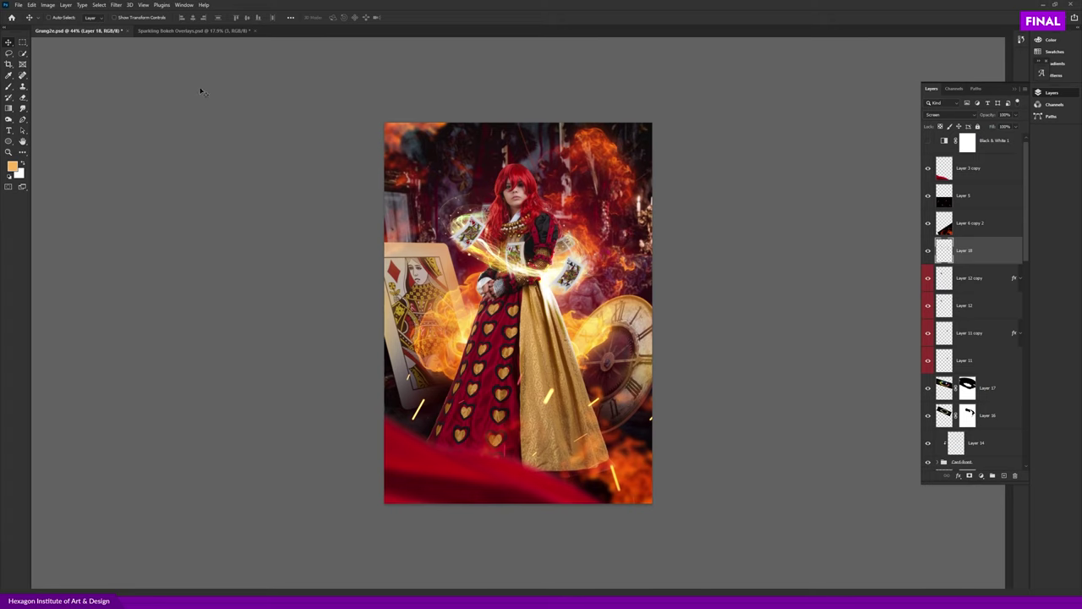
pyautogui.click(191, 30)
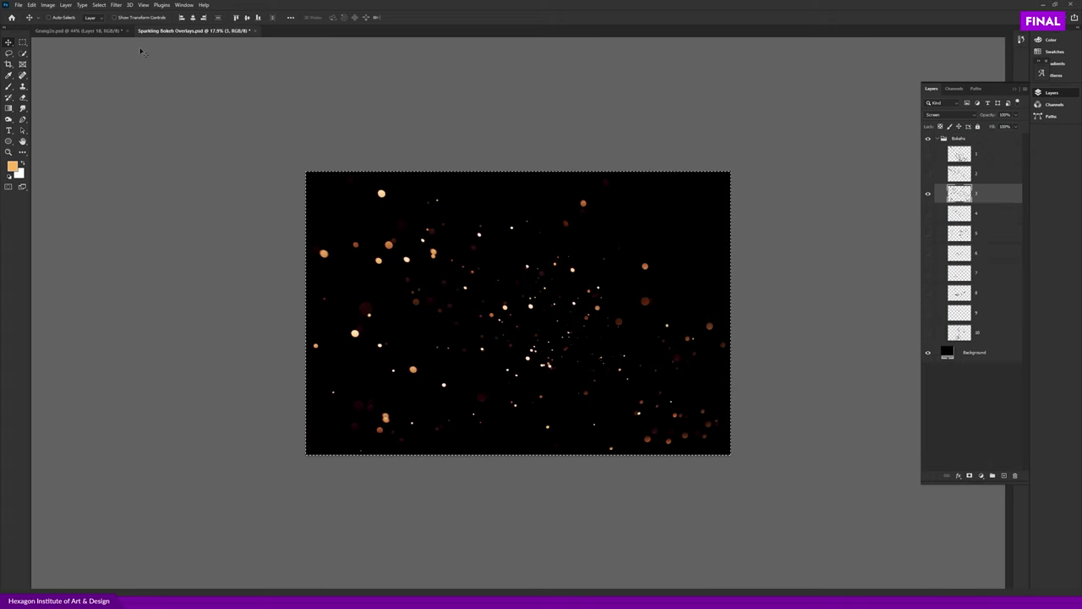
pyautogui.click(100, 30)
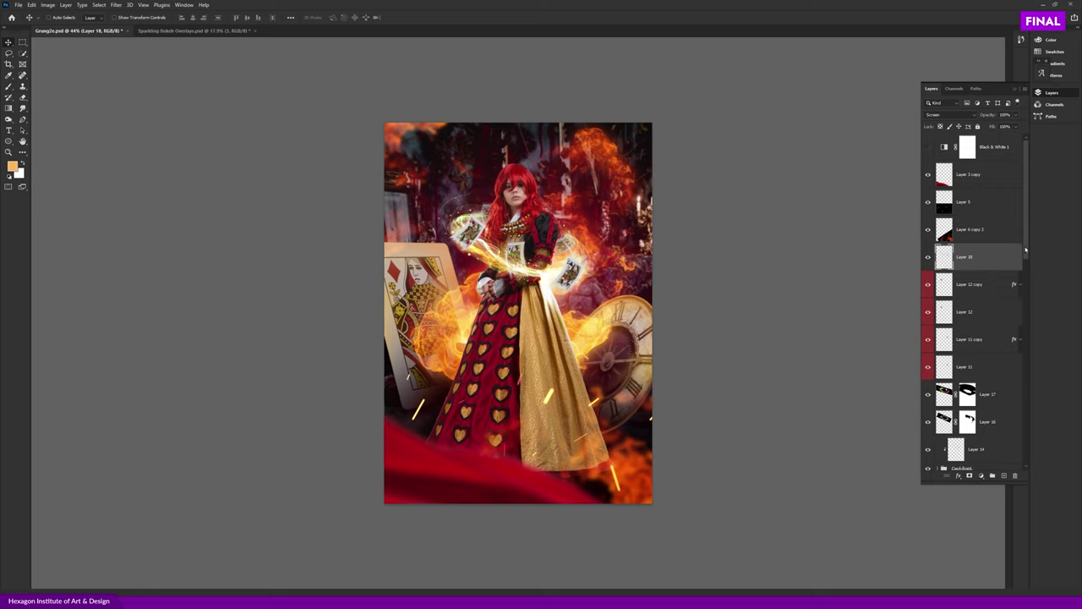
pyautogui.click(1014, 183)
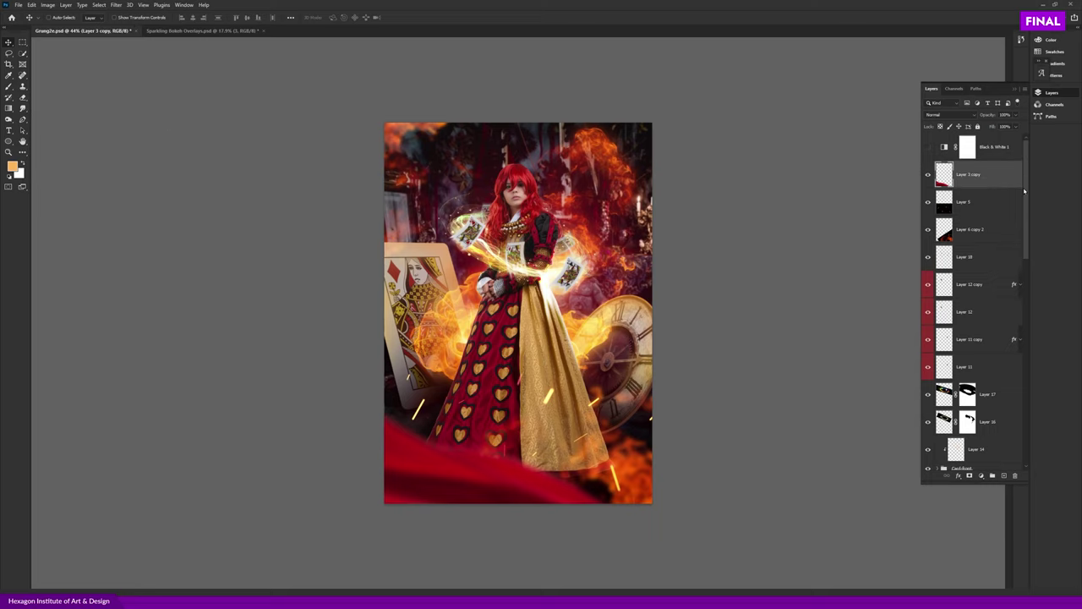
# - Group the layers from Layer 3 copy down to Heal copy into Group 1, then toggle its visibility to compare
pyautogui.moveTo(1024, 192); pyautogui.dragTo(1022, 399)
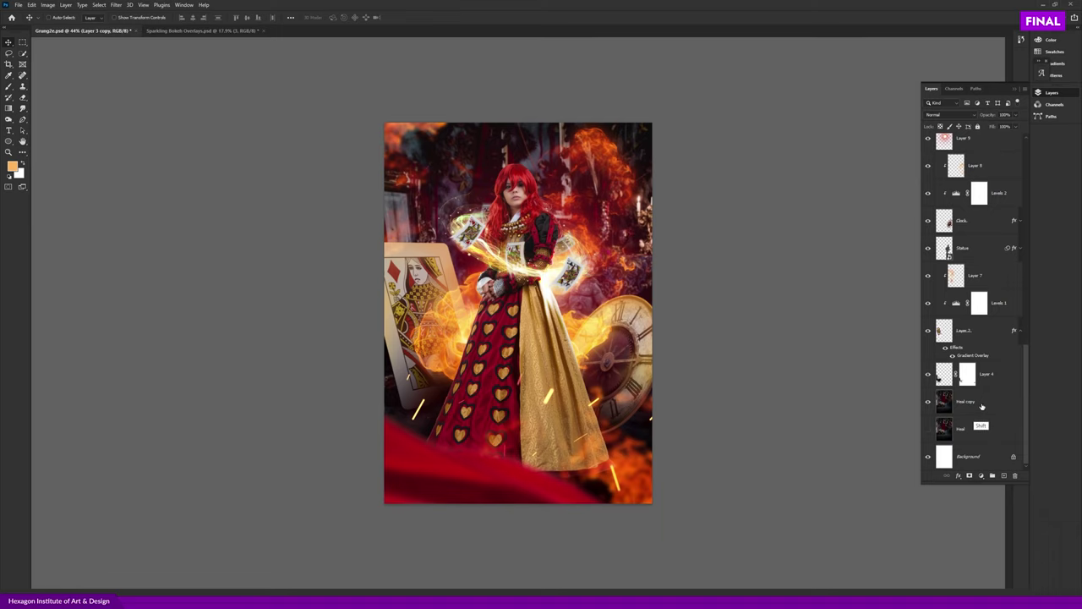
pyautogui.keyDown('shift'); pyautogui.click(981, 404); pyautogui.keyUp('shift')
pyautogui.hotkey('ctrl', 'g')
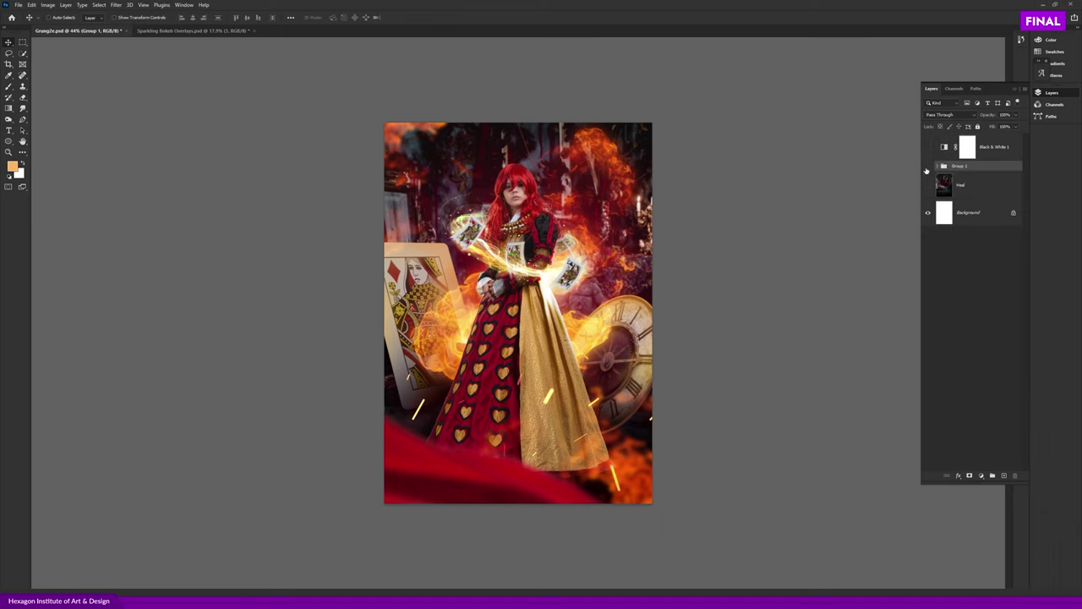
pyautogui.click(927, 170)
pyautogui.click(927, 170)
pyautogui.click(928, 169)
pyautogui.click(928, 169)
# - Delete the Heal layer and zoom in on the composite
pyautogui.click(944, 182)
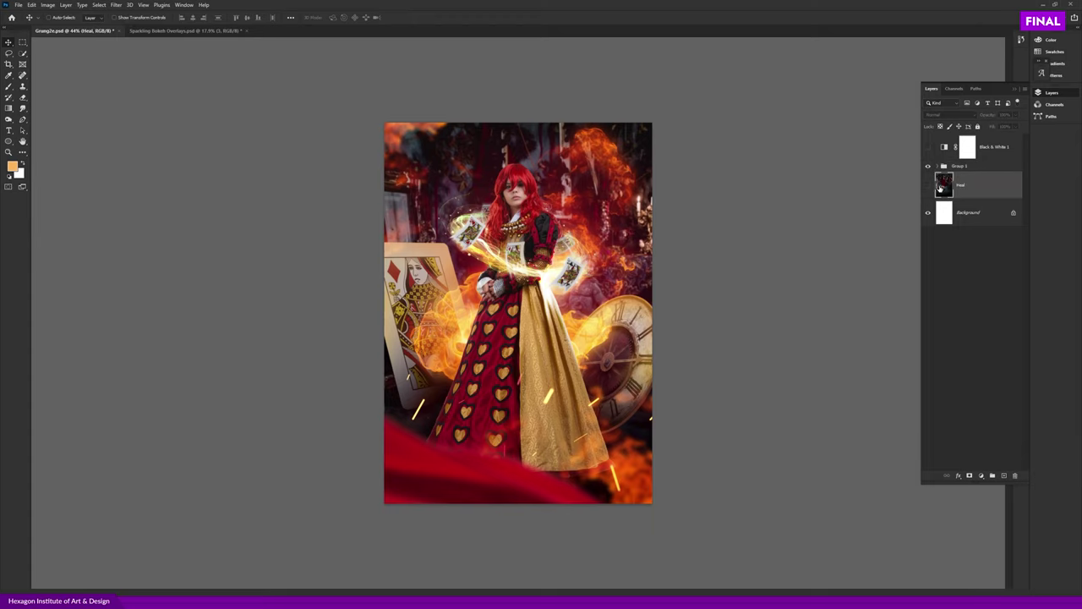
pyautogui.press('Delete')
pyautogui.click(929, 148)
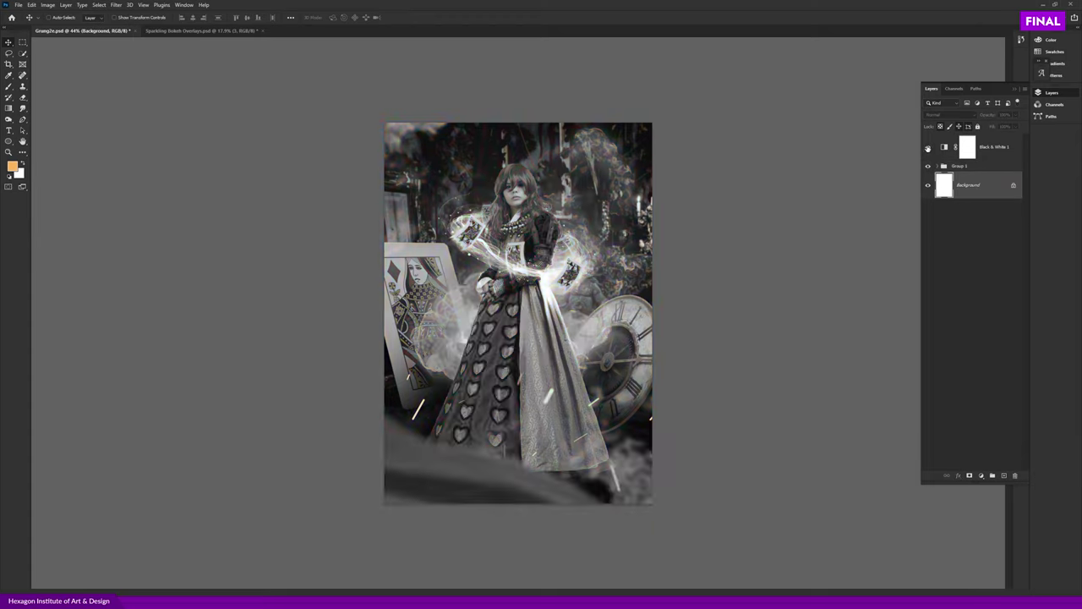
pyautogui.hotkey('ctrl', '+')
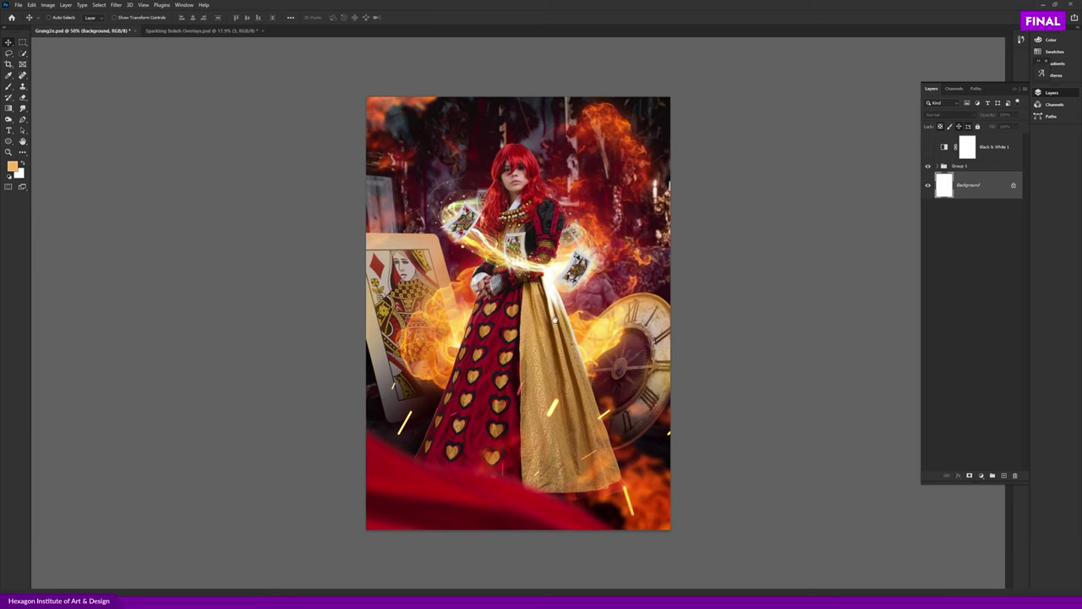
# - Unlock Layer 6 and Layer 6 copy 3, nudge the fire slightly, then relock them
pyautogui.hotkey('ctrl', '+')
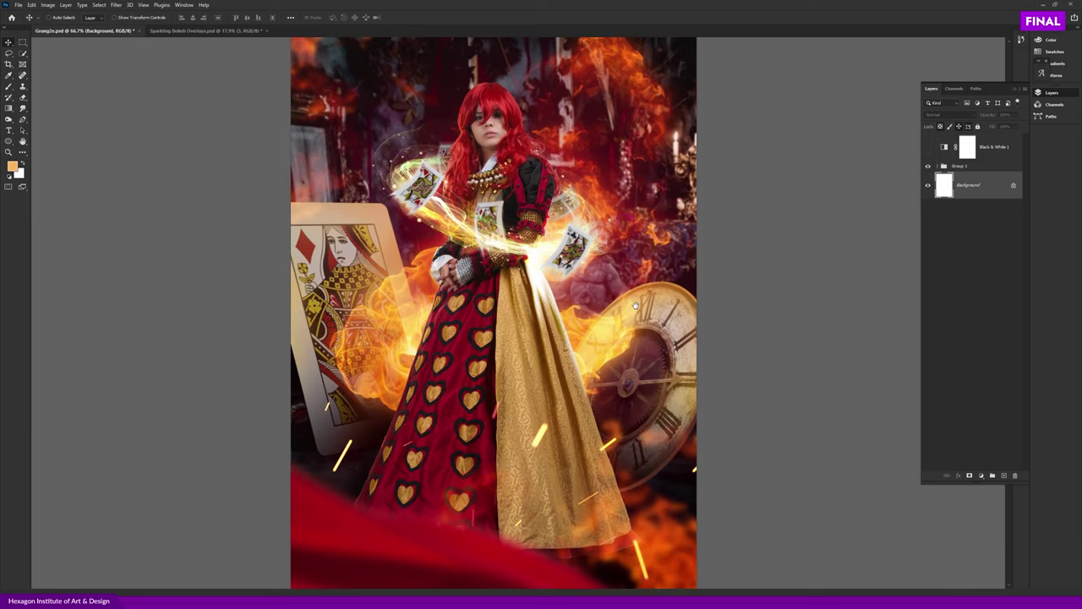
pyautogui.keyDown('ctrl'); pyautogui.click(328, 359); pyautogui.keyUp('ctrl')
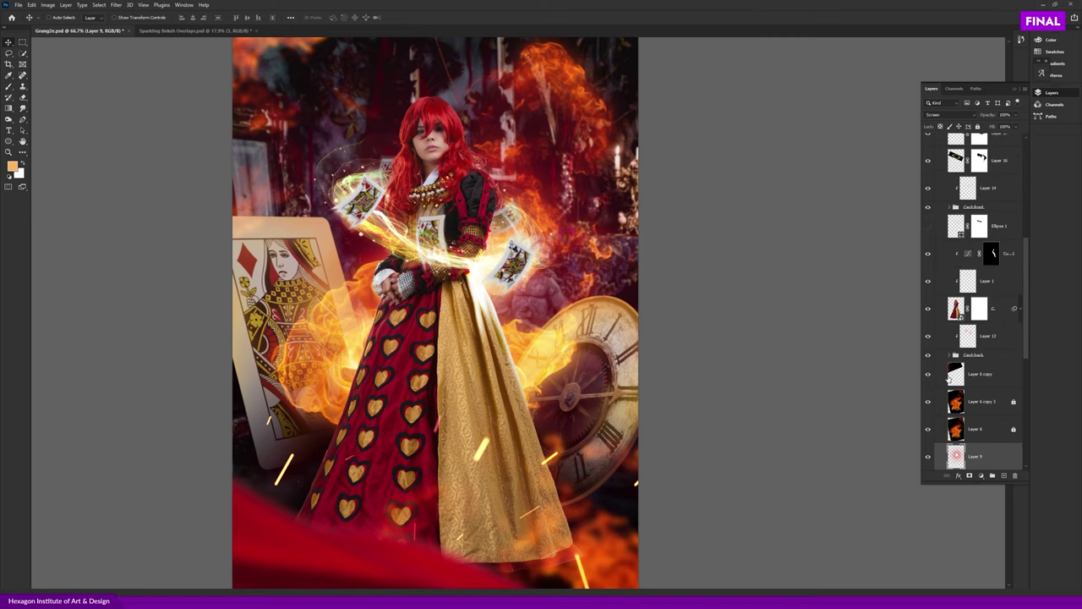
pyautogui.click(979, 421)
pyautogui.click(977, 126)
pyautogui.moveTo(638, 269); pyautogui.dragTo(641, 285)
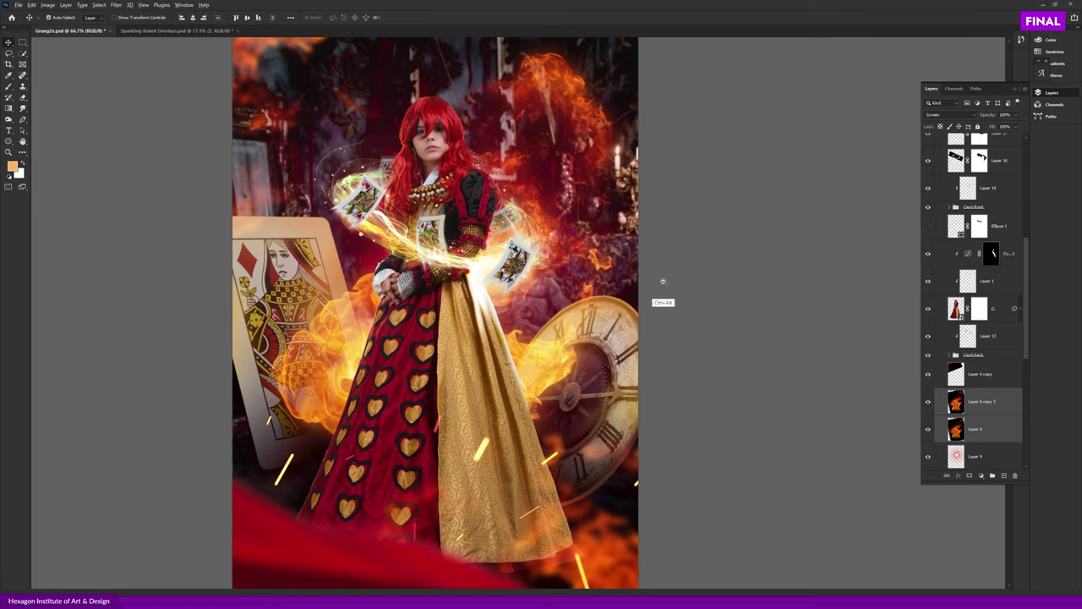
pyautogui.scroll(-3, 663, 281)
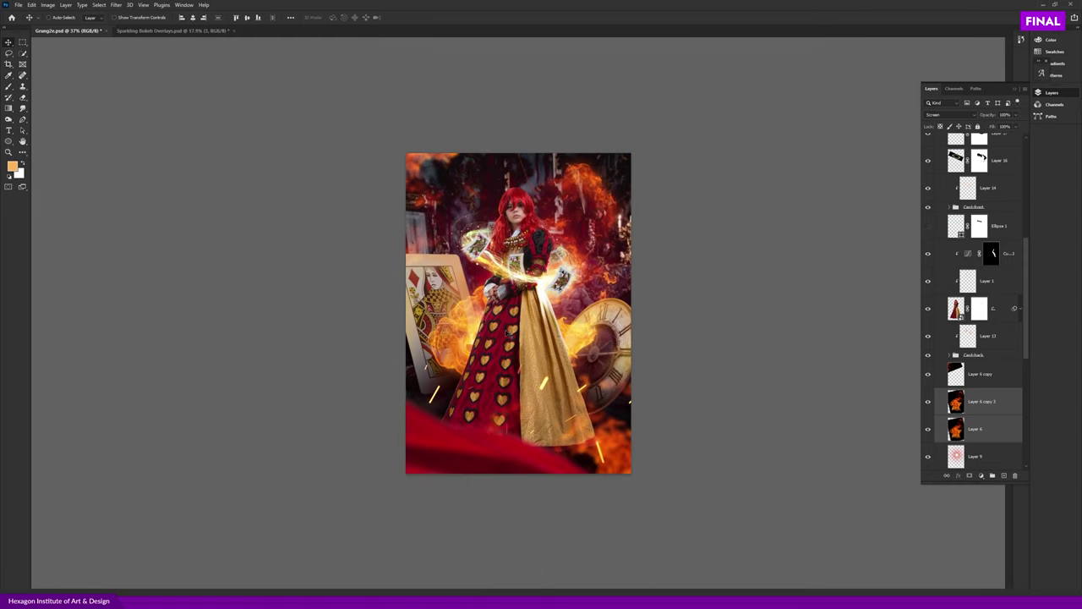
pyautogui.hotkey('ctrl', '+')
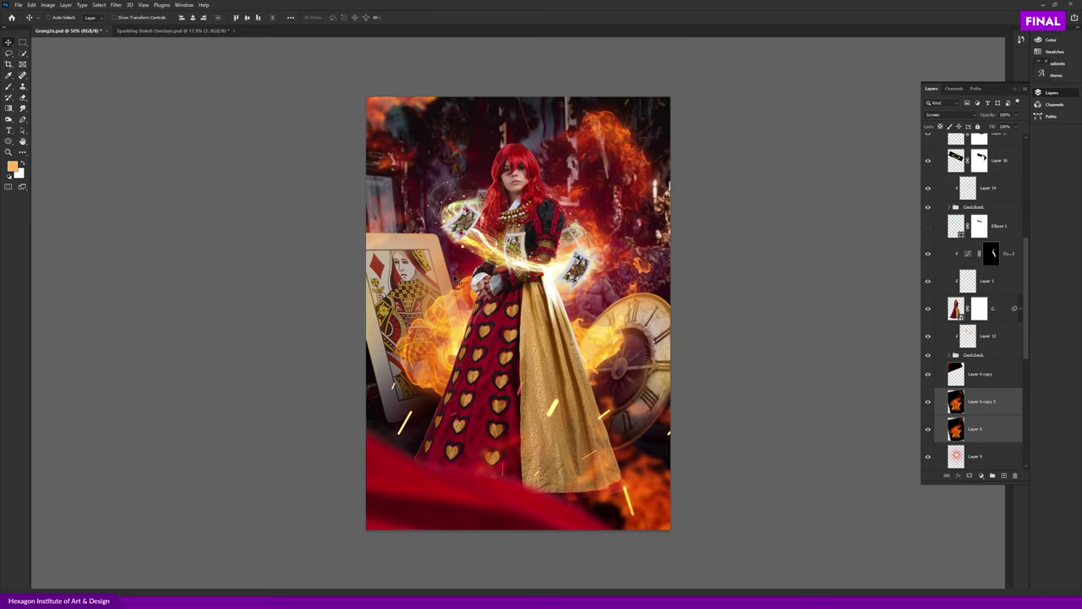
pyautogui.click(978, 128)
# - Free-transform Layer 2, the queen card, down to about 96.48% width and commit
pyautogui.moveTo(1028, 325); pyautogui.dragTo(1012, 453)
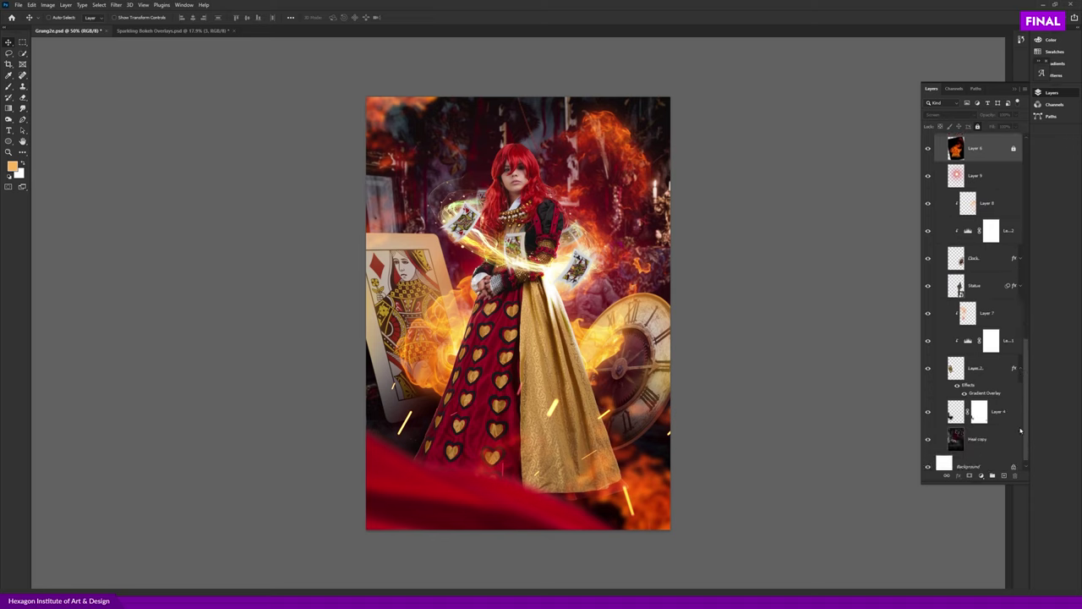
pyautogui.click(981, 430)
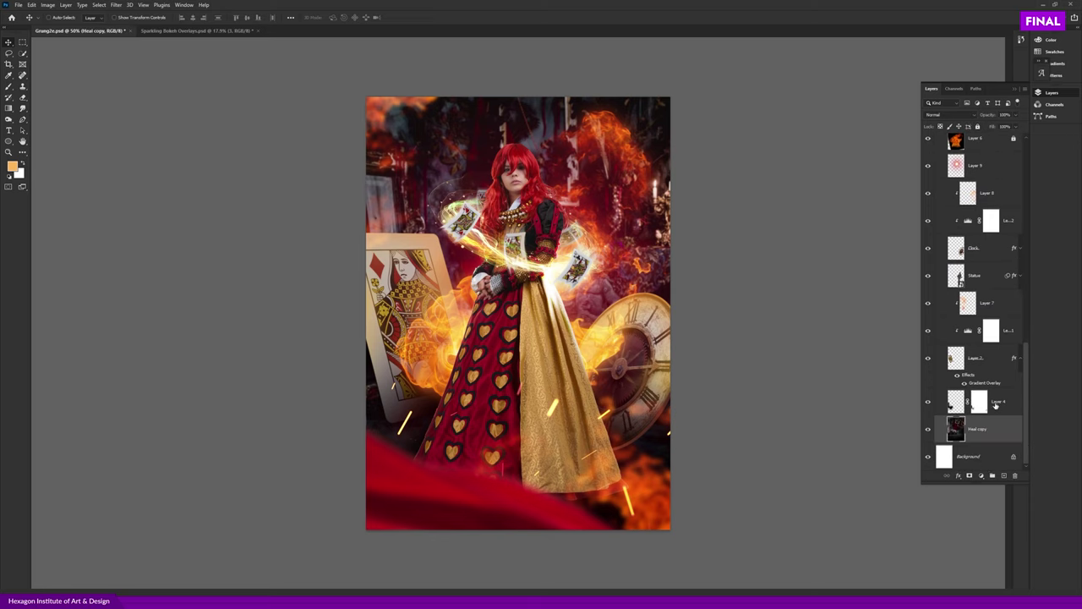
pyautogui.click(973, 359)
pyautogui.hotkey('ctrl', '+')
pyautogui.hotkey('ctrl', 't')
pyautogui.moveTo(489, 201); pyautogui.dragTo(482, 210)
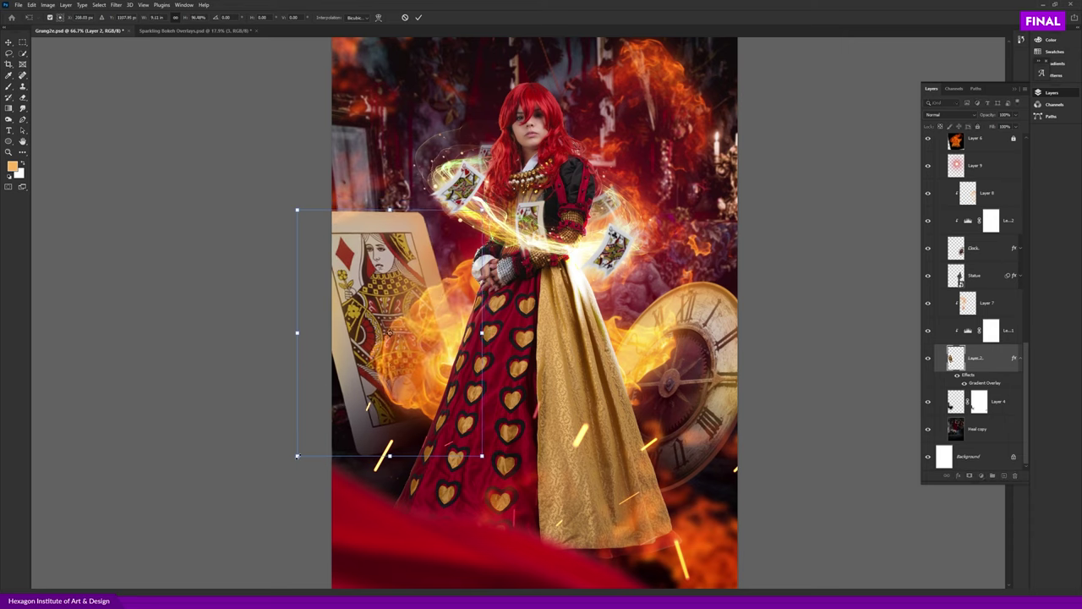
pyautogui.press('Return')
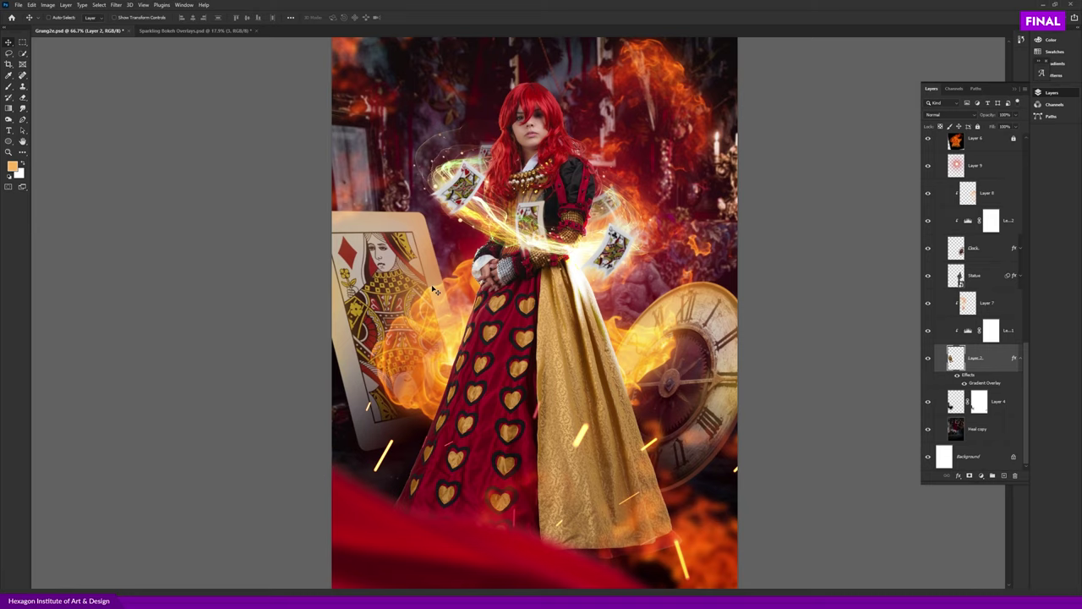
pyautogui.scroll(-3, 496, 297)
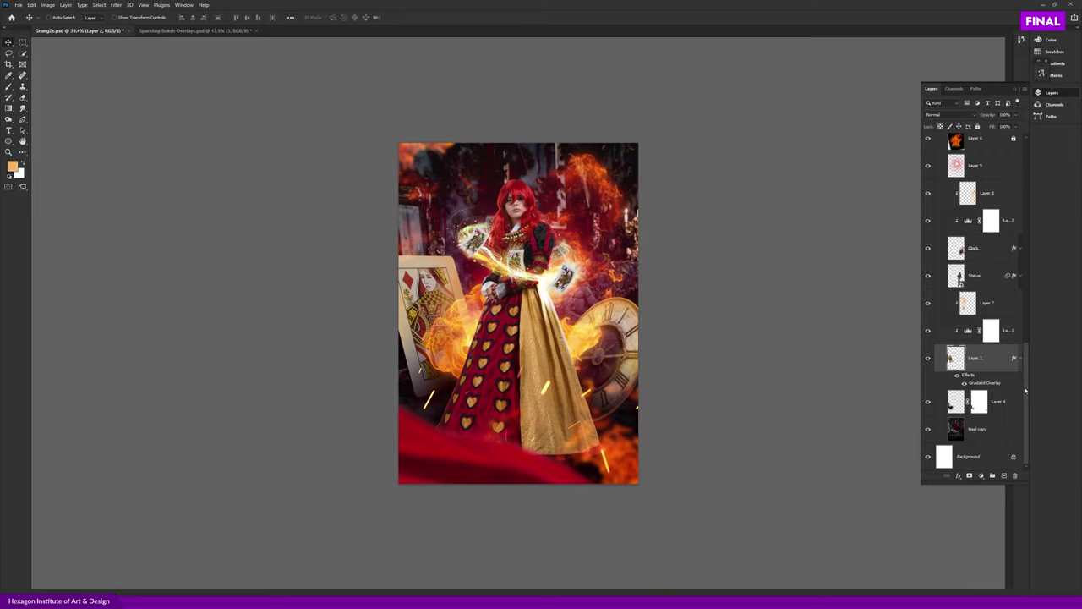
pyautogui.moveTo(1026, 391); pyautogui.dragTo(1017, 165)
pyautogui.click(934, 167)
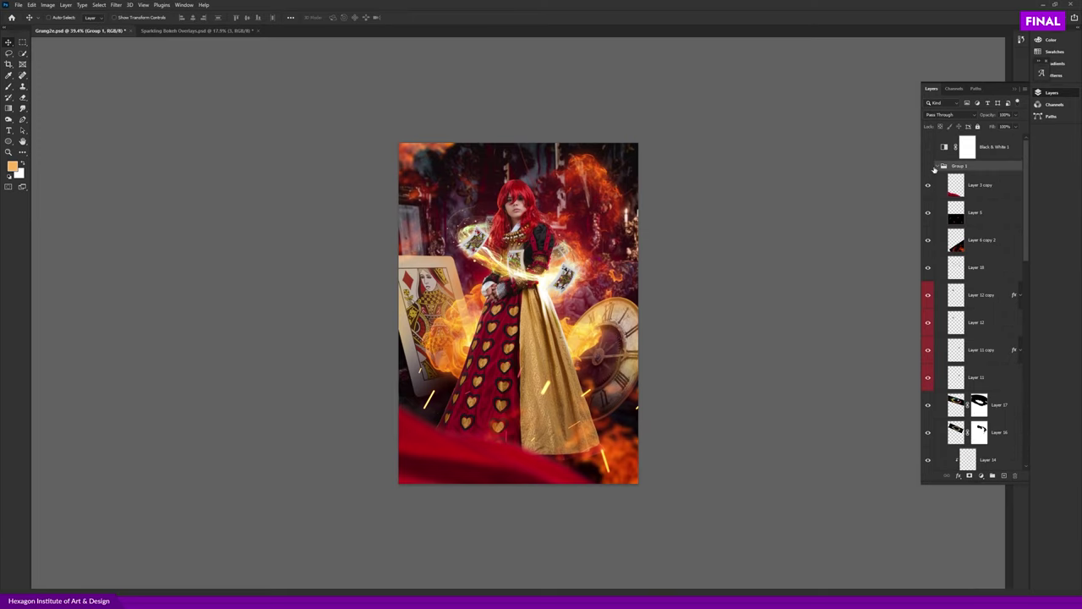
# - Collapse Group 1 and create an empty Layer 19 above it
pyautogui.click(927, 167)
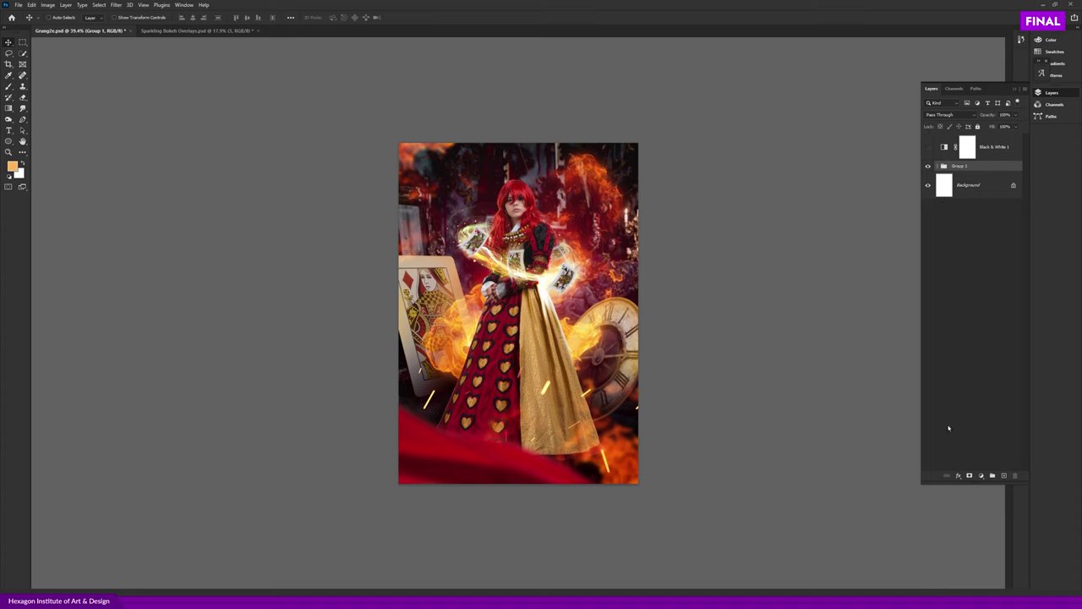
pyautogui.hotkey('ctrl', '+')
pyautogui.hotkey('ctrl', '+')
pyautogui.scroll(1, 624, 389)
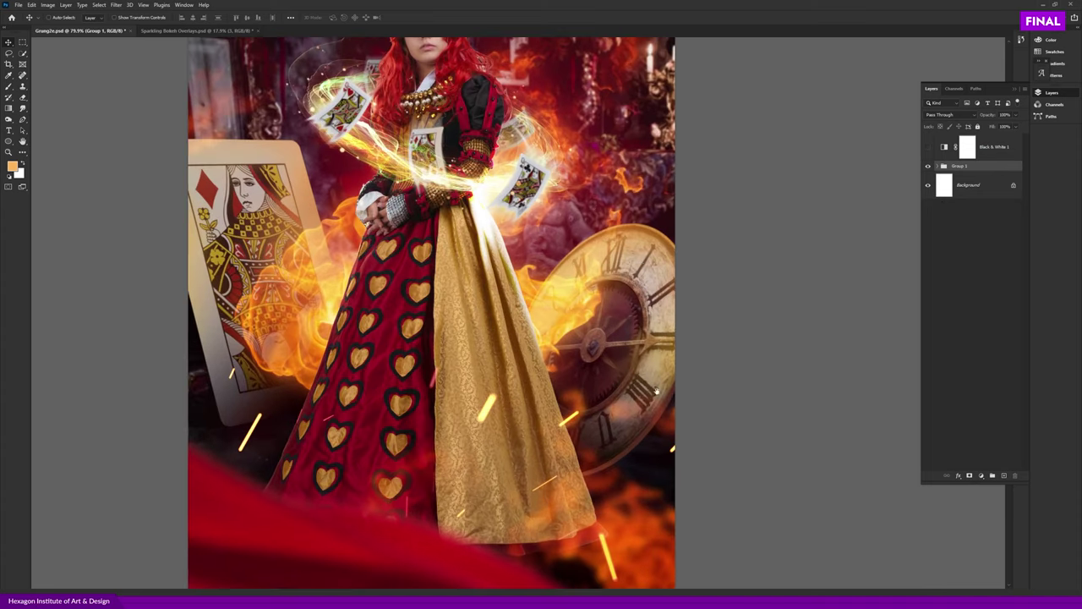
pyautogui.hotkey('ctrl', '-')
pyautogui.hotkey('ctrl', '-')
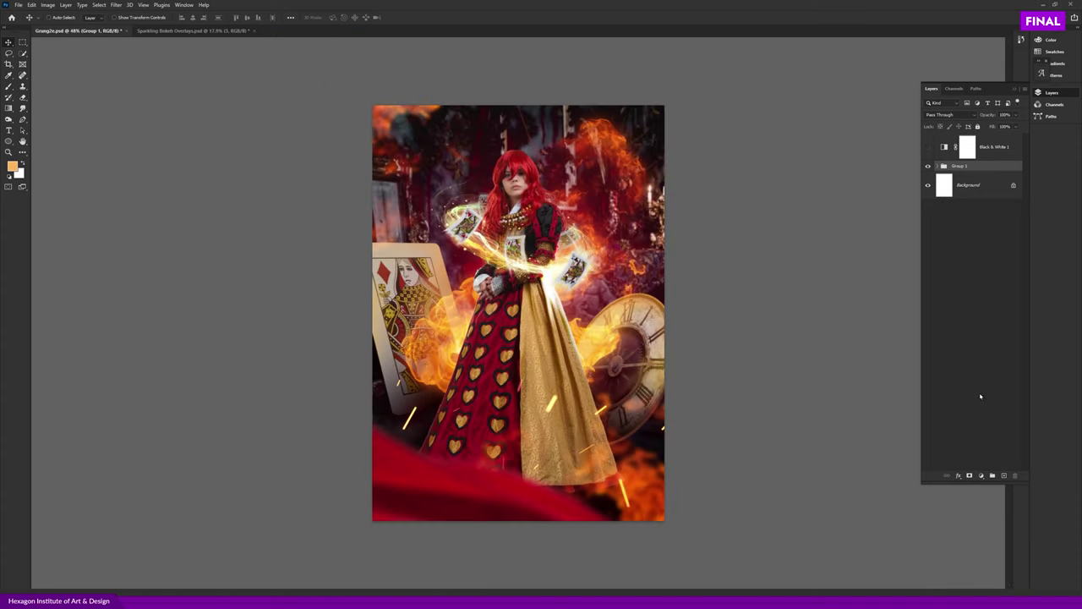
pyautogui.hotkey('ctrl', '+')
pyautogui.hotkey('ctrl', '+')
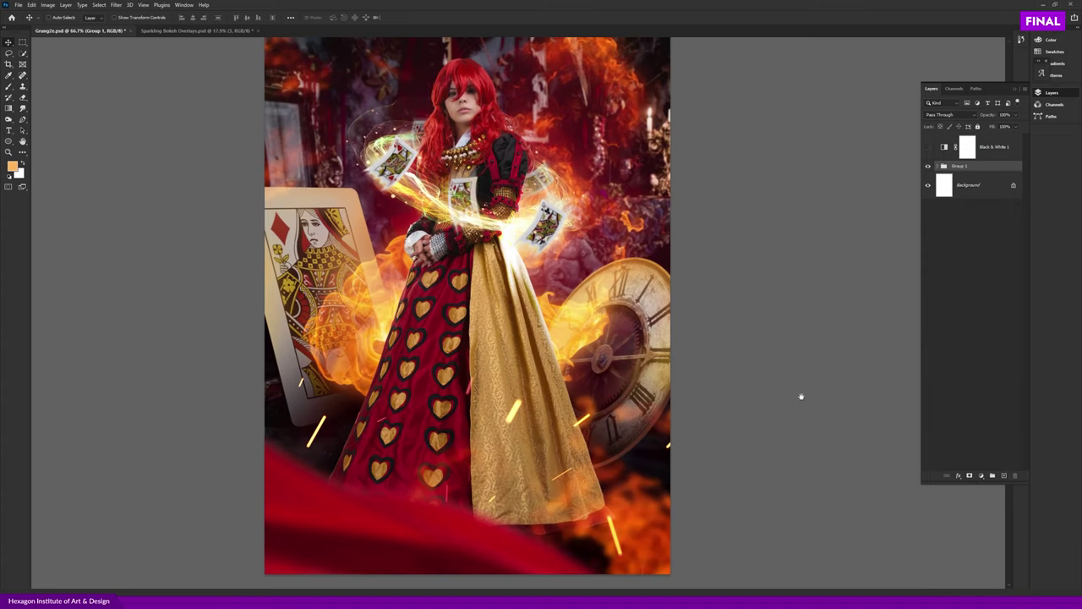
pyautogui.scroll(3, 669, 316)
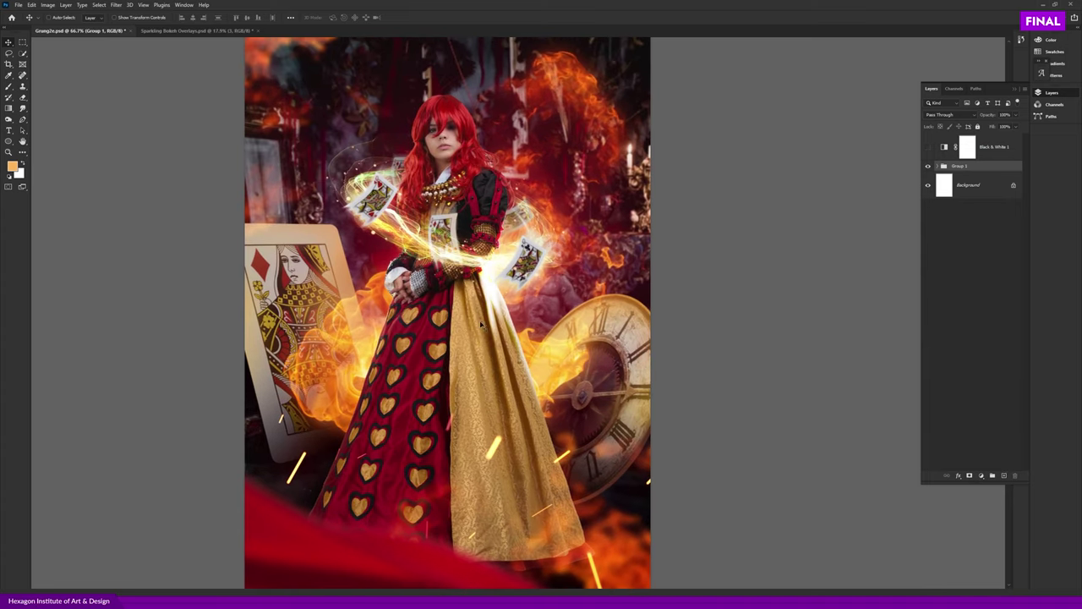
pyautogui.click(116, 4)
pyautogui.click(420, 144)
pyautogui.click(1005, 475)
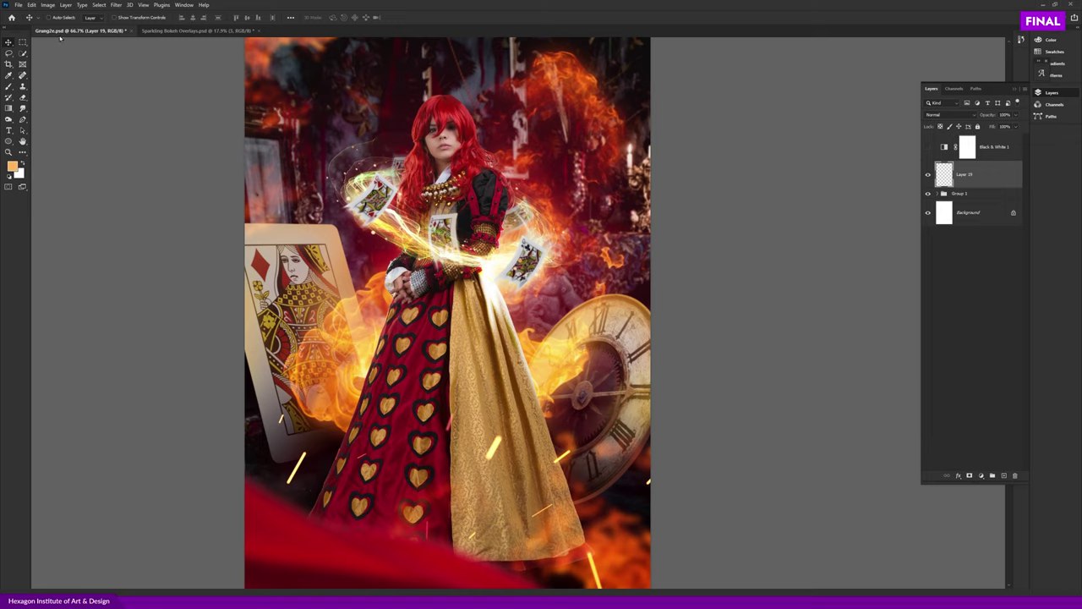
# - Fill Layer 19 with 50% Gray, Normal mode, 100% opacity via Edit > Fill
pyautogui.click(32, 5)
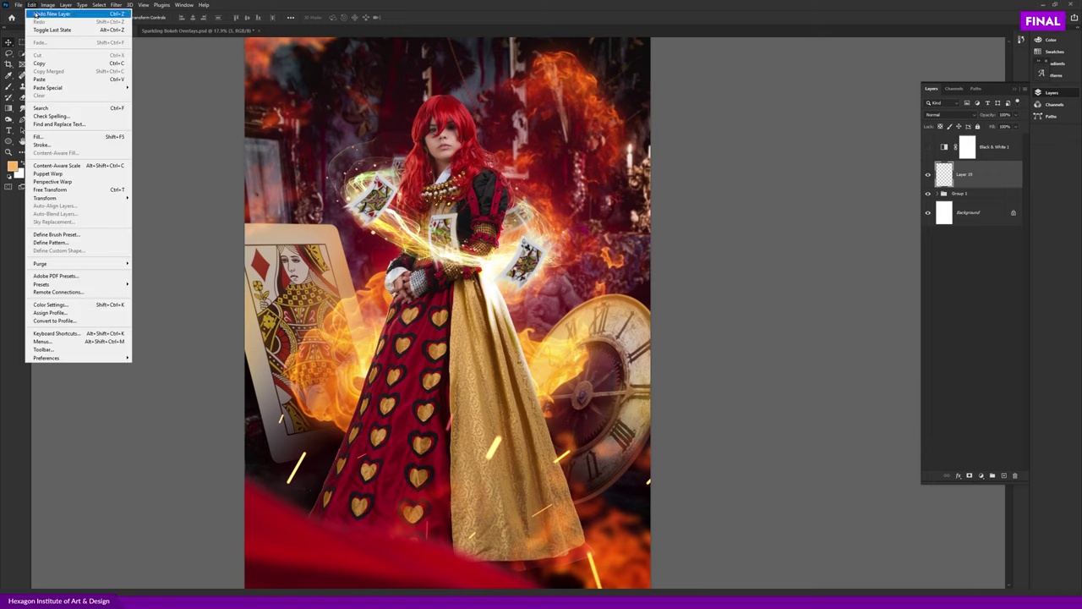
pyautogui.click(63, 140)
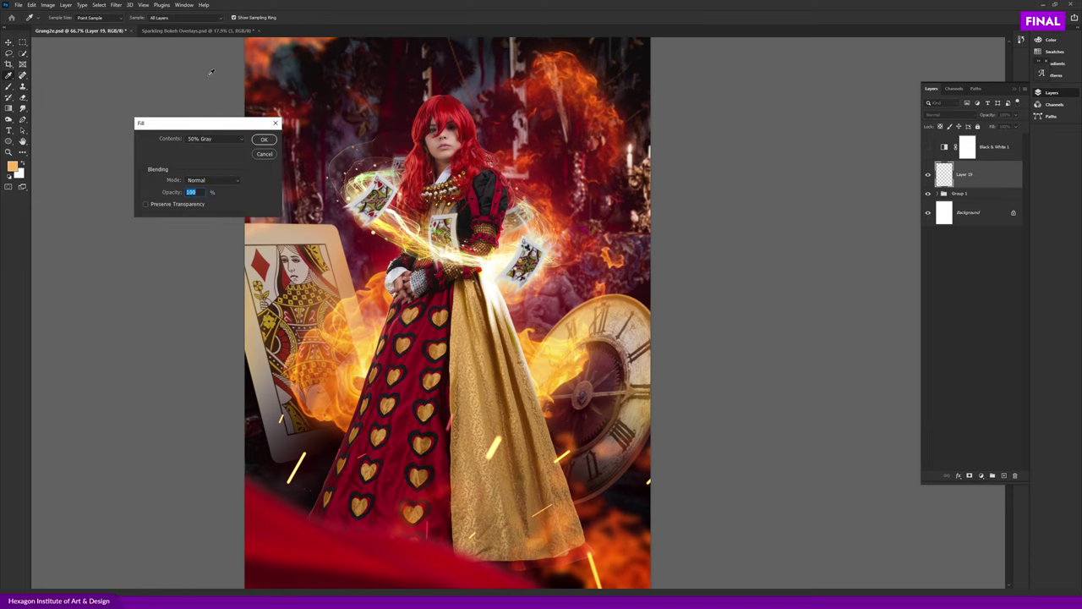
pyautogui.click(211, 141)
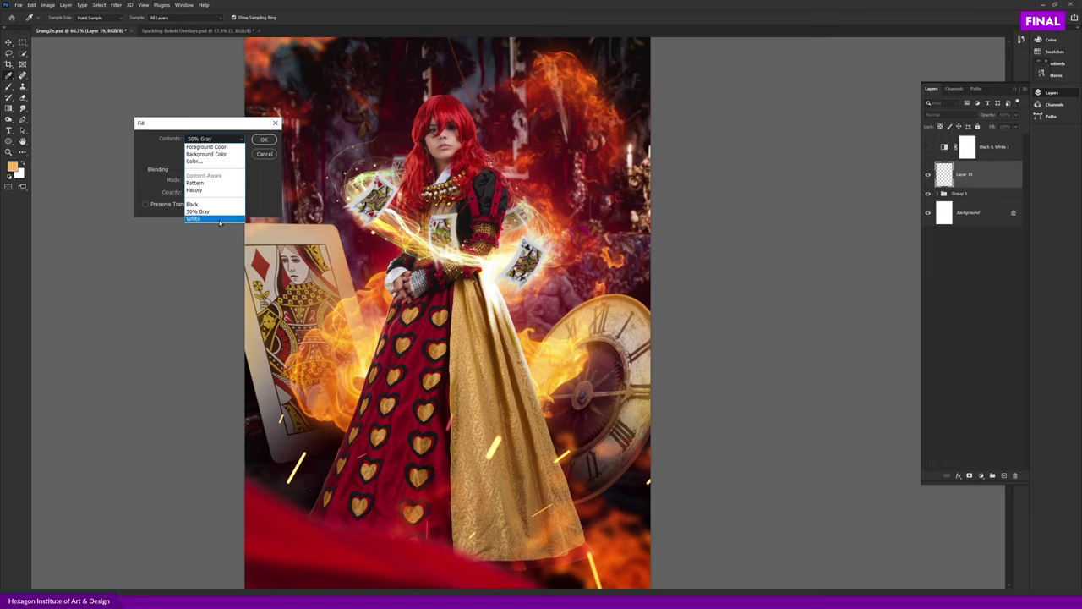
pyautogui.click(256, 201)
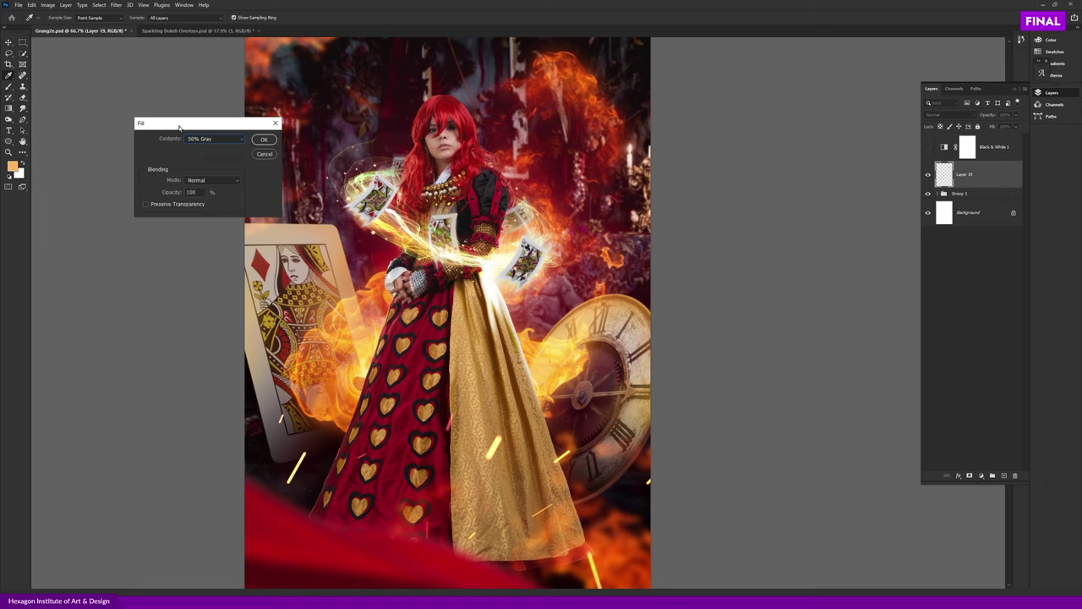
pyautogui.moveTo(179, 127); pyautogui.dragTo(167, 125)
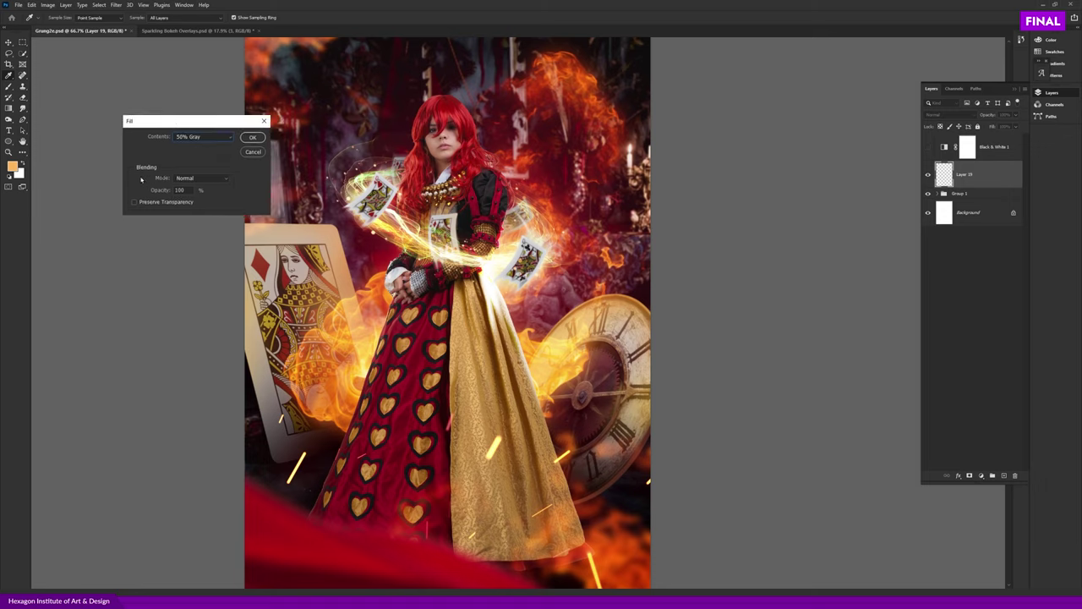
pyautogui.click(181, 178)
pyautogui.click(247, 172)
pyautogui.click(203, 180)
pyautogui.click(252, 137)
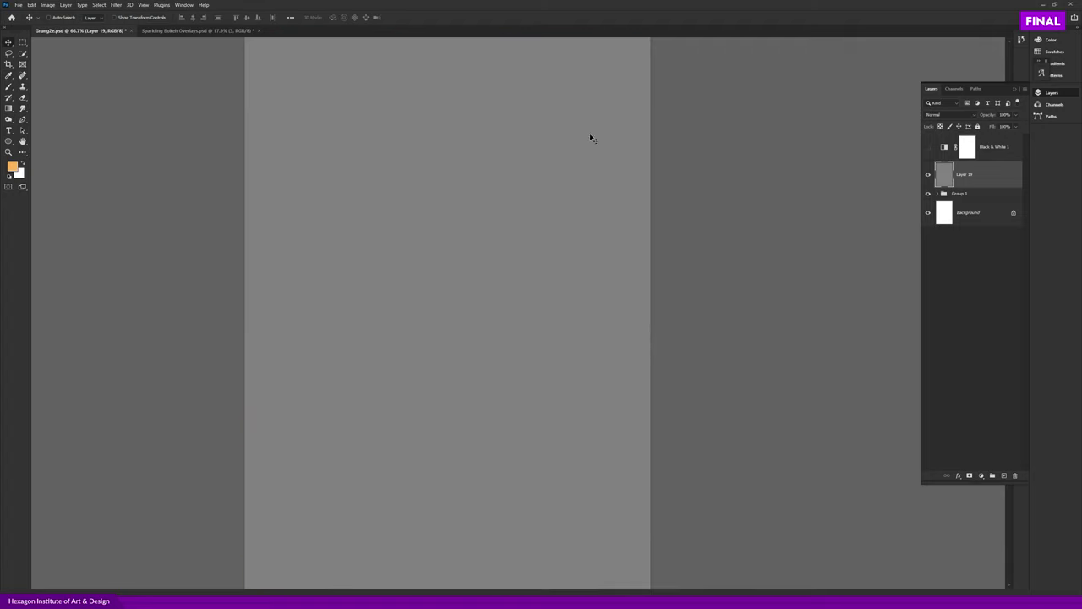
# - Keep Layer 19's blend mode at Normal and open the Camera Raw Filter on it
pyautogui.click(938, 114)
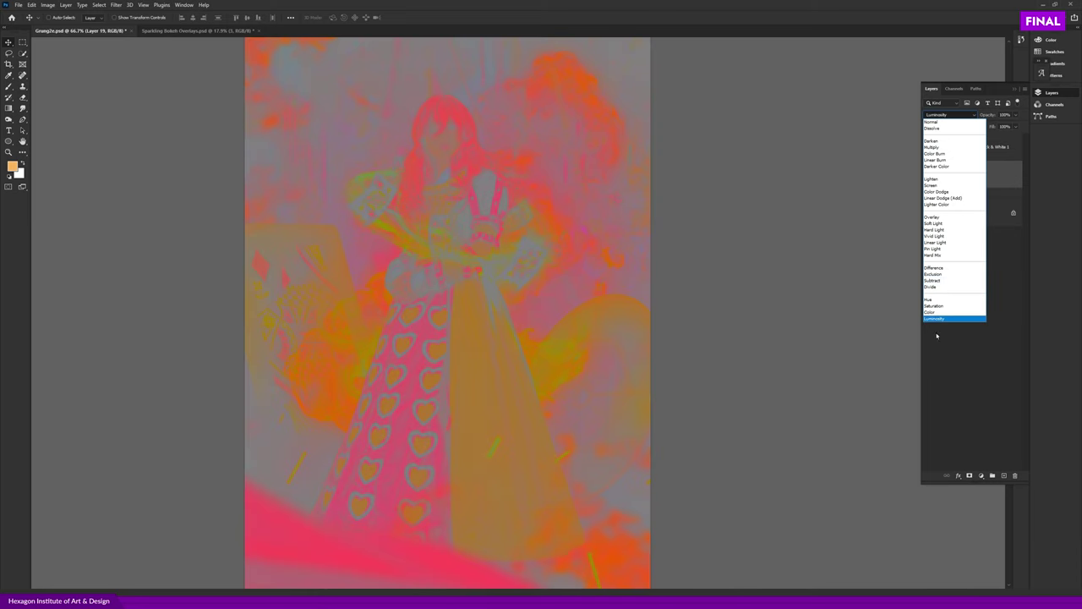
pyautogui.press('Escape')
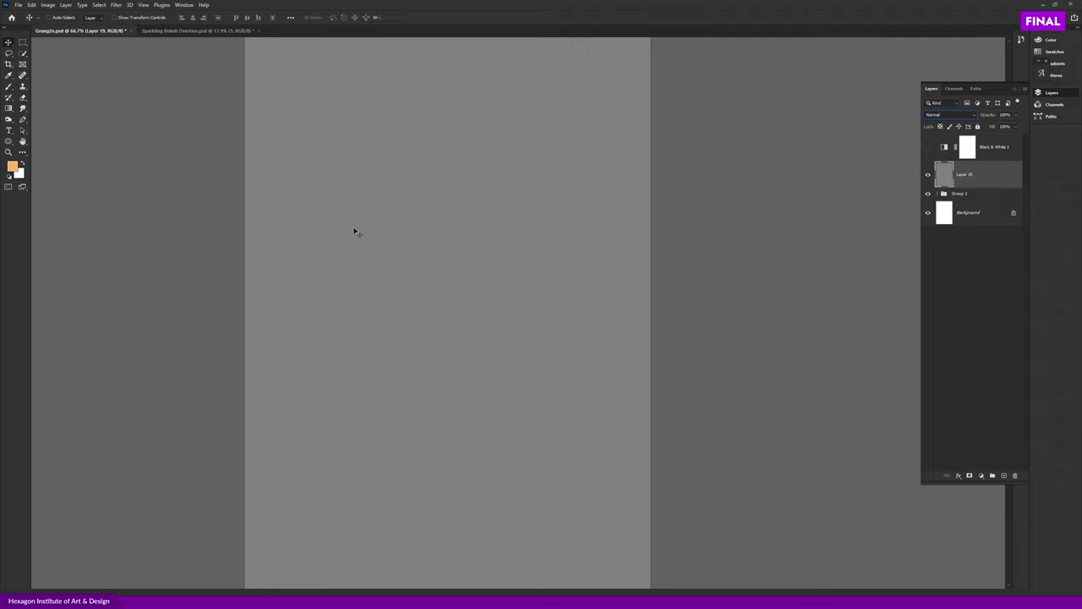
pyautogui.click(118, 6)
pyautogui.click(149, 71)
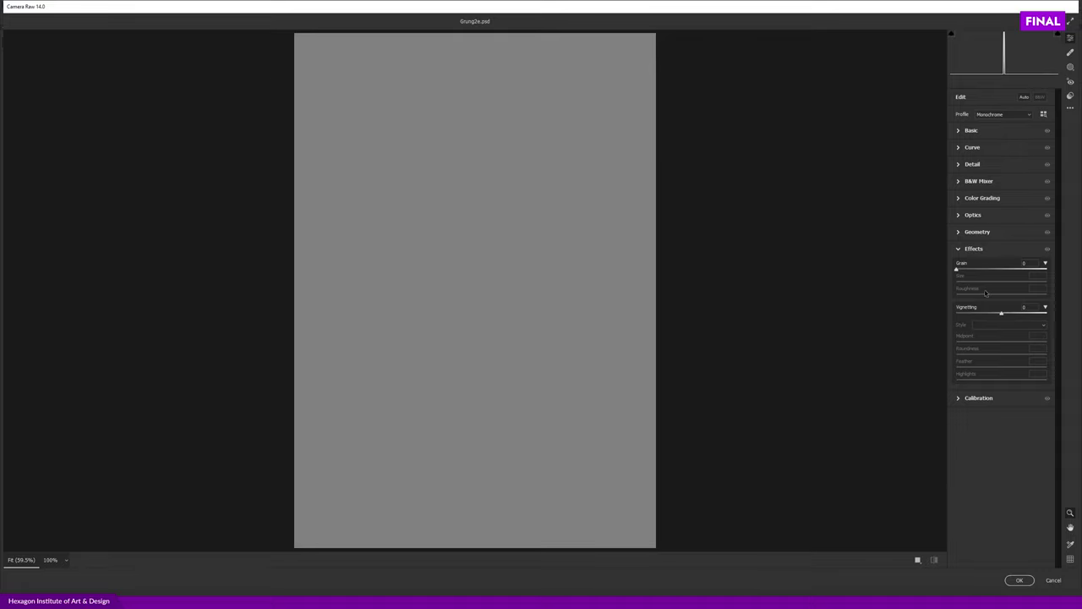
# - Add a strong dark vignette with midpoint 24 and roundness 0
pyautogui.click(959, 248)
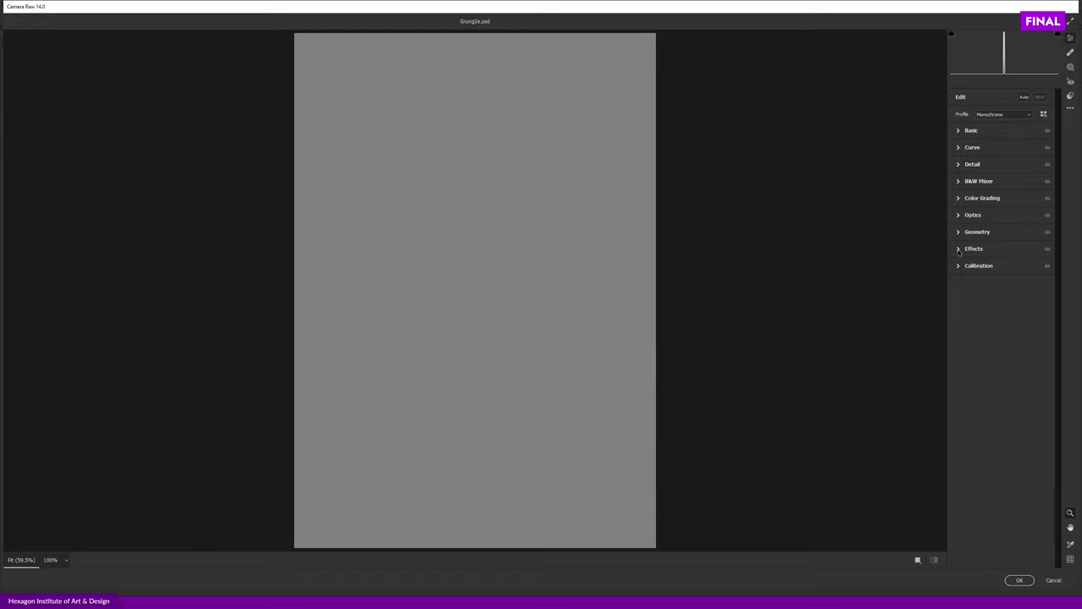
pyautogui.click(959, 249)
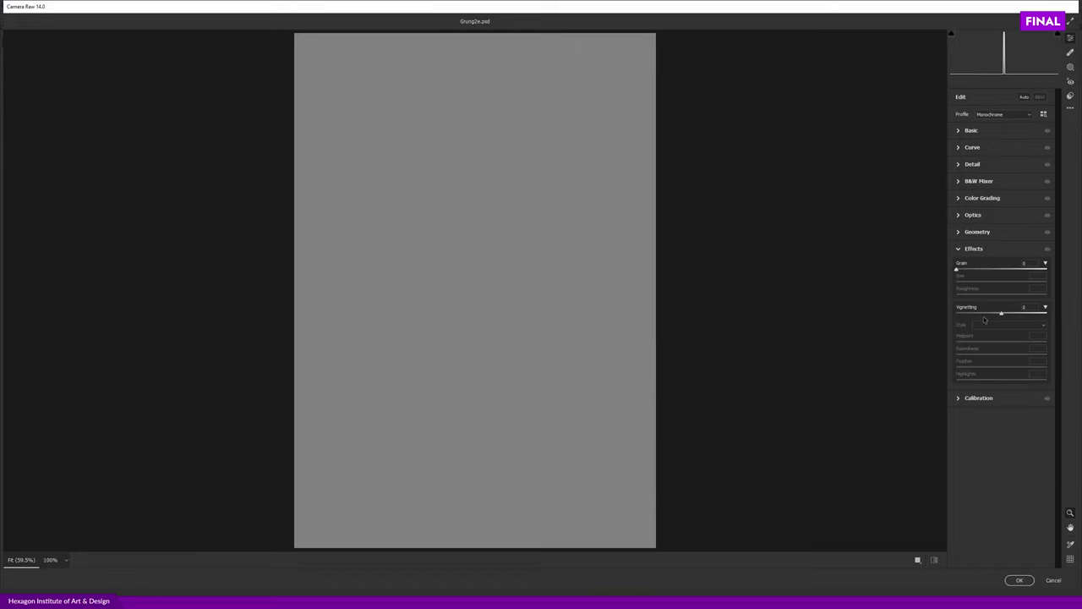
pyautogui.moveTo(1001, 313); pyautogui.dragTo(934, 309)
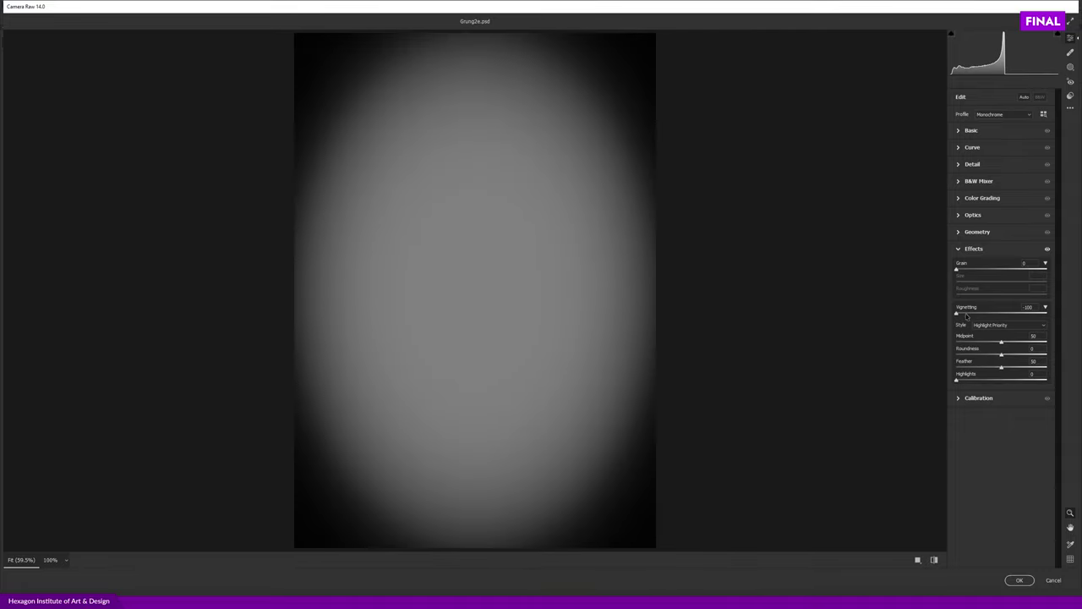
pyautogui.moveTo(969, 313); pyautogui.dragTo(899, 314)
pyautogui.moveTo(1001, 342); pyautogui.dragTo(979, 341)
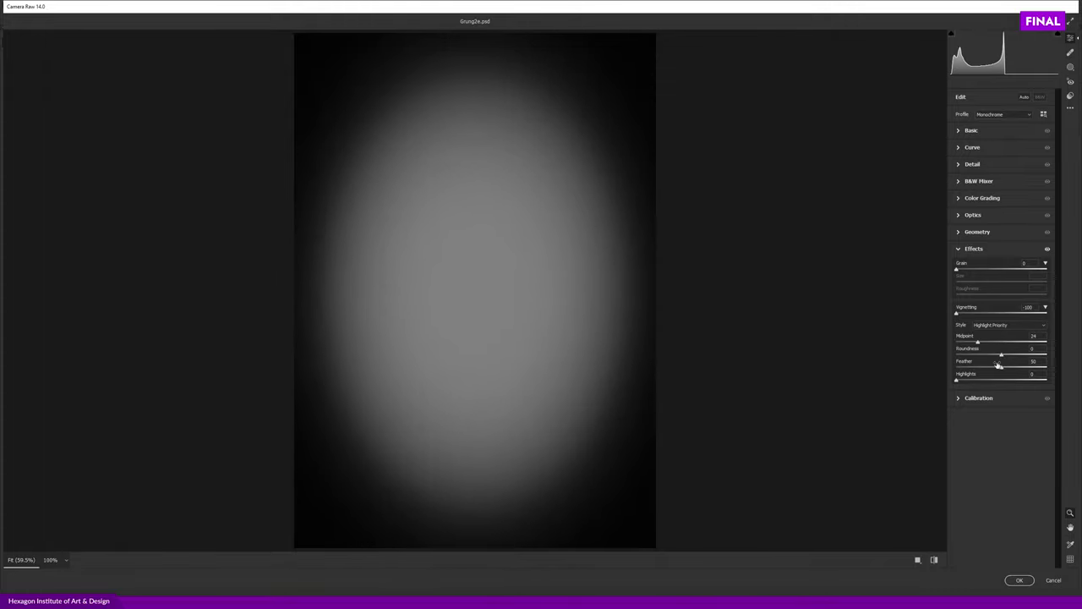
pyautogui.moveTo(1002, 355)
pyautogui.mouseDown()
pyautogui.moveTo(931, 346)
pyautogui.moveTo(999, 355)
pyautogui.mouseUp()
pyautogui.moveTo(998, 355); pyautogui.dragTo(986, 356)
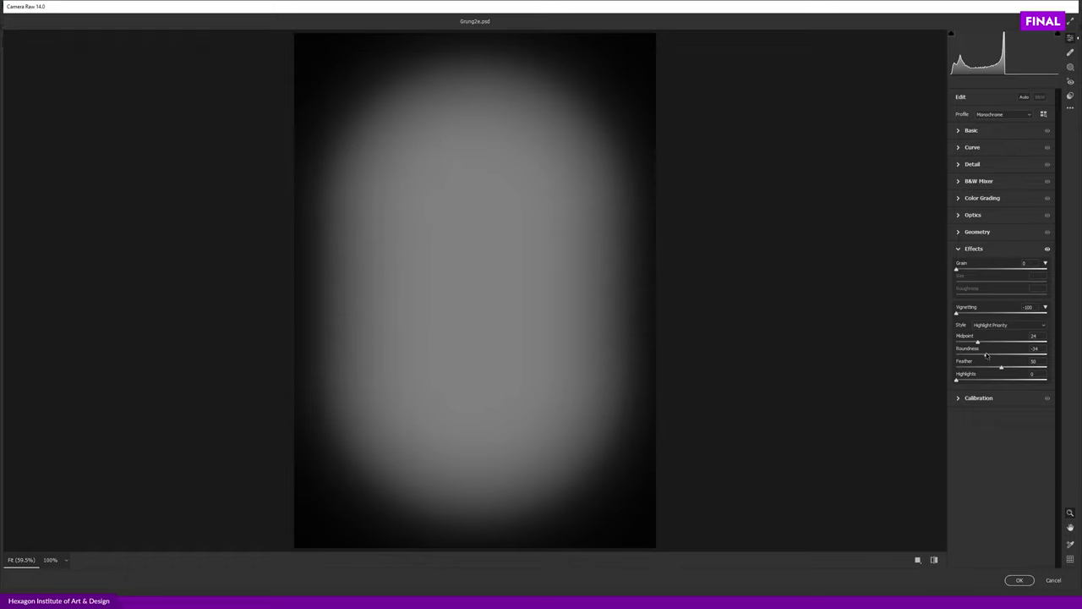
pyautogui.doubleClick(986, 356)
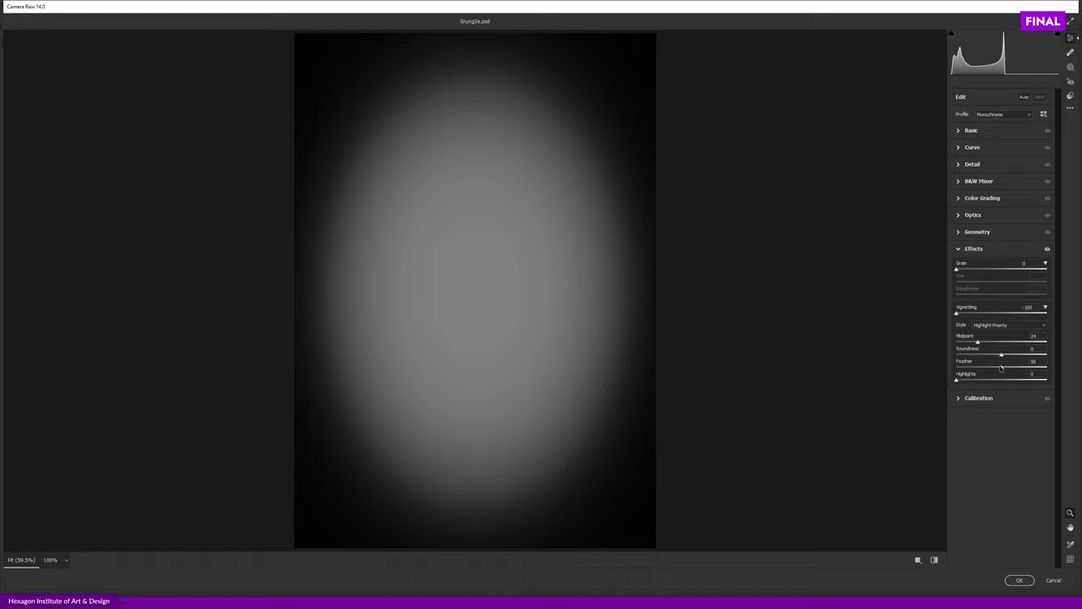
# - Feather the vignette to 81 and settle its amount at about -80
pyautogui.moveTo(1004, 369); pyautogui.dragTo(1032, 369)
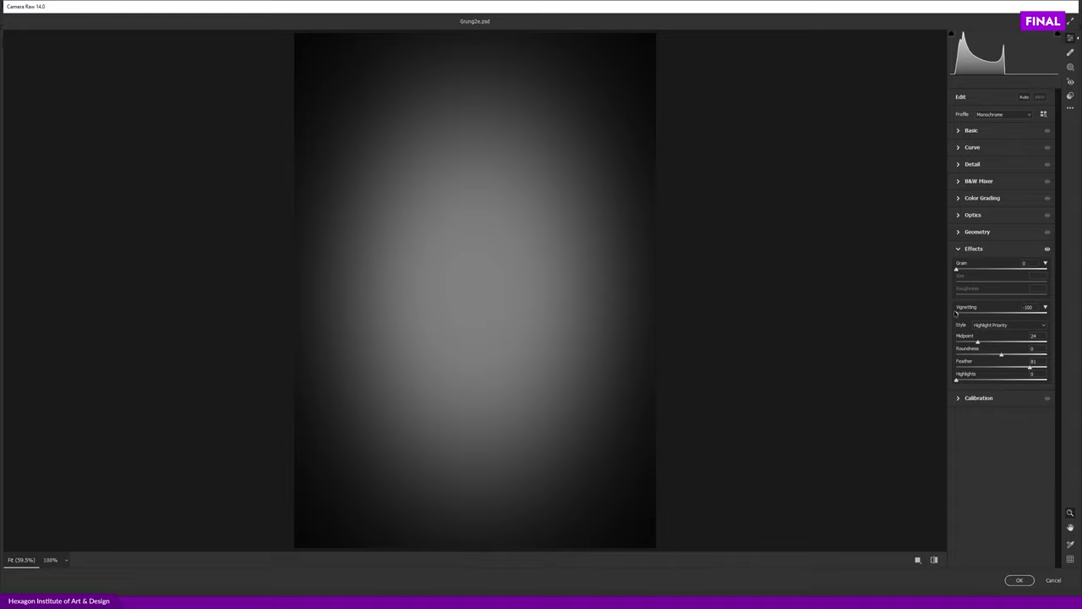
pyautogui.moveTo(957, 313)
pyautogui.mouseDown()
pyautogui.moveTo(993, 314)
pyautogui.moveTo(962, 315)
pyautogui.mouseUp()
pyautogui.moveTo(962, 314); pyautogui.dragTo(965, 314)
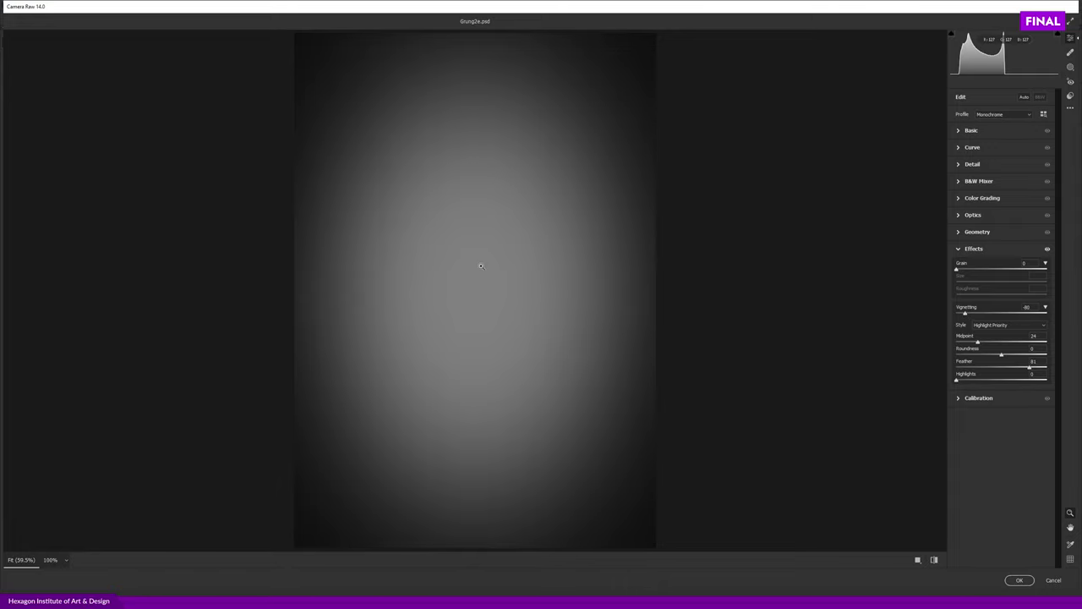
# - Zoom and pan the Camera Raw preview to inspect the vignette edge
pyautogui.scroll(1, 368, 131)
pyautogui.scroll(2, 368, 131)
pyautogui.scroll(2, 355, 138)
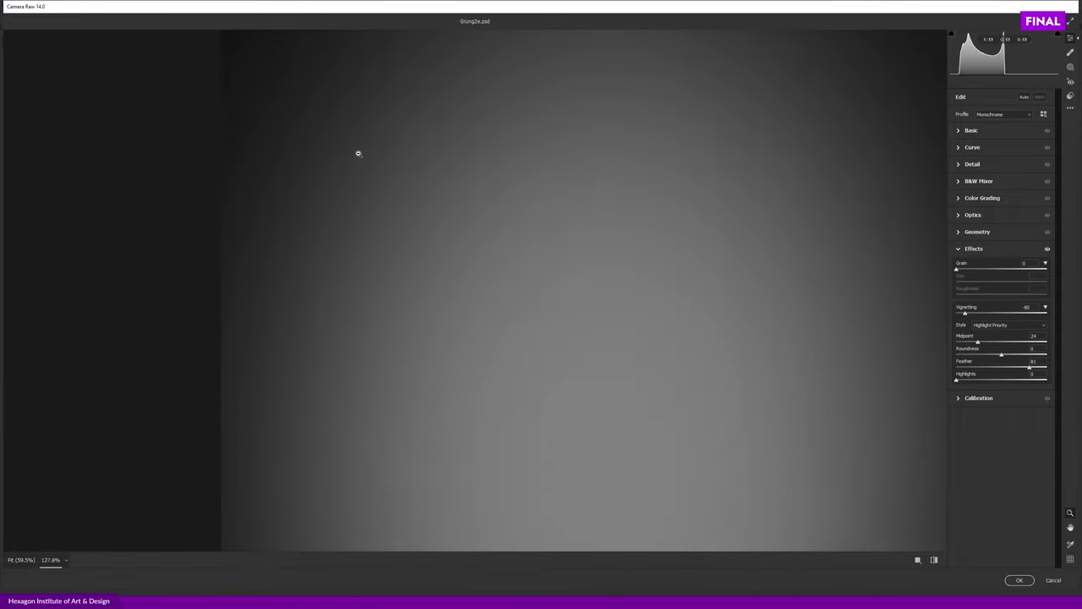
pyautogui.scroll(1, 361, 160)
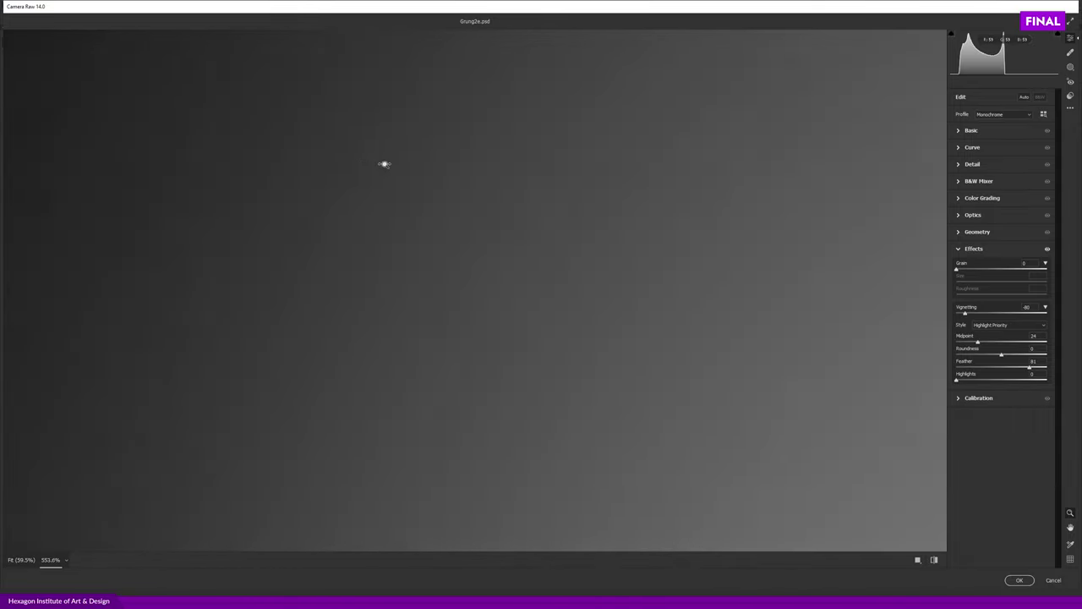
pyautogui.scroll(1, 376, 165)
pyautogui.scroll(-1, 511, 281)
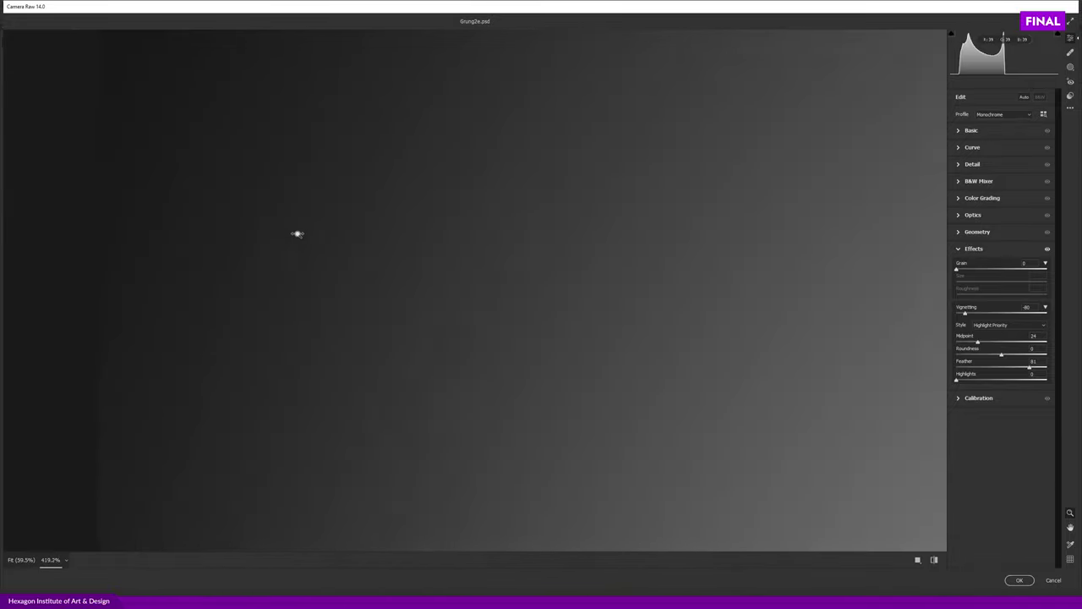
pyautogui.scroll(-2, 423, 211)
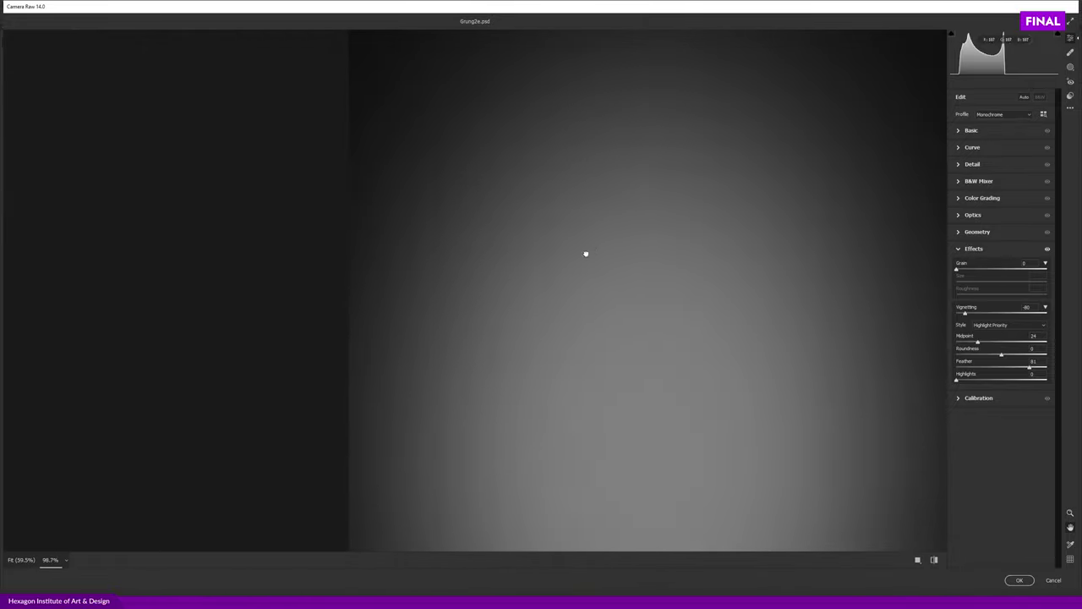
pyautogui.scroll(-2, 534, 272)
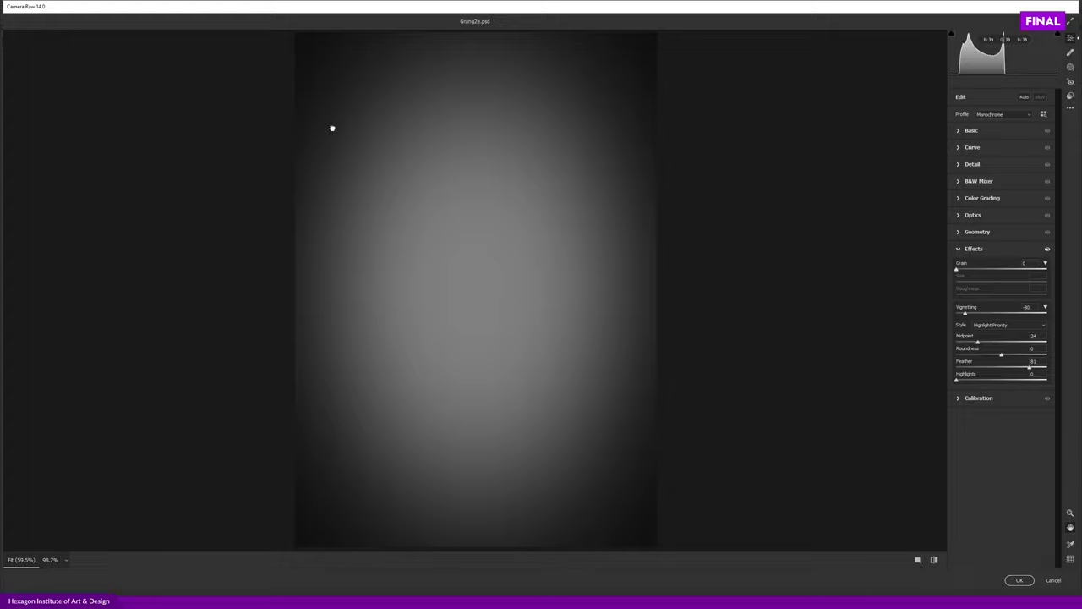
pyautogui.moveTo(326, 125); pyautogui.dragTo(370, 149)
pyautogui.moveTo(389, 188)
pyautogui.mouseDown()
pyautogui.moveTo(454, 203)
pyautogui.moveTo(315, 210)
pyautogui.mouseUp()
pyautogui.hotkey('ctrl', '+')
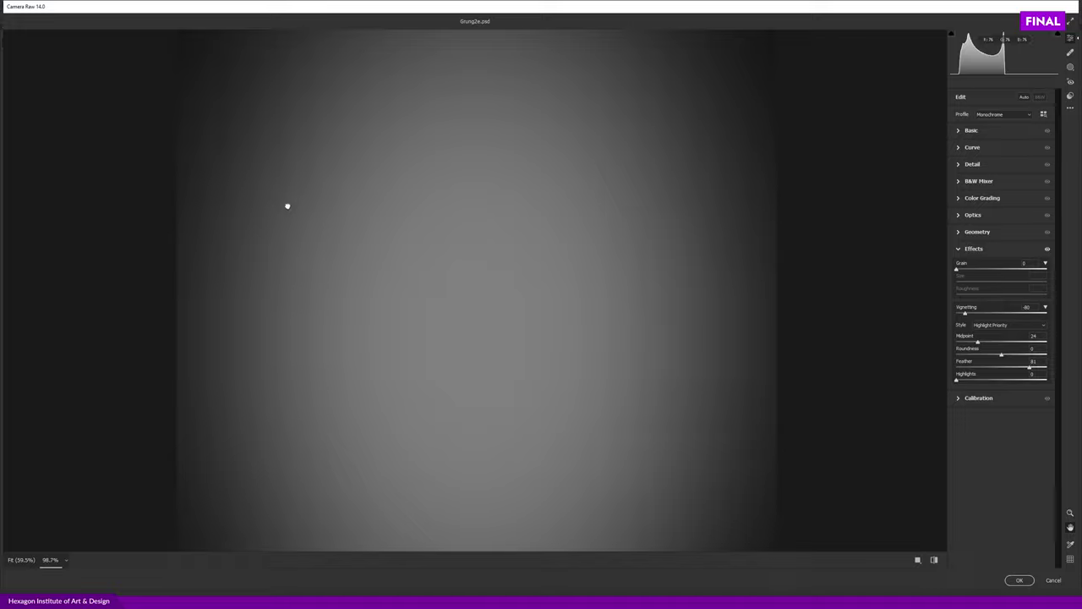
pyautogui.moveTo(285, 205); pyautogui.dragTo(338, 290)
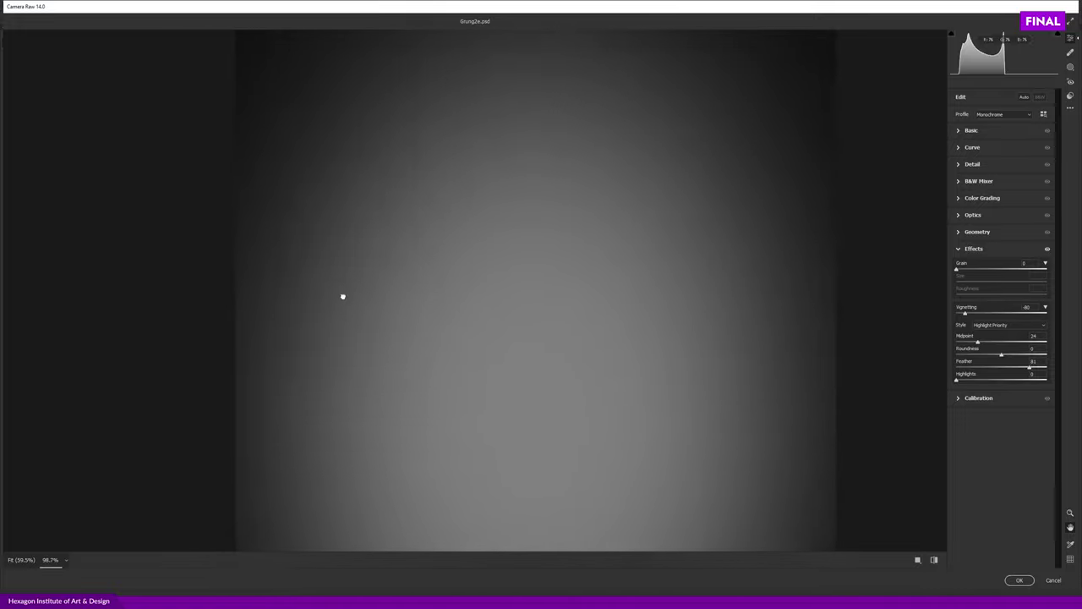
pyautogui.moveTo(330, 241); pyautogui.dragTo(457, 237)
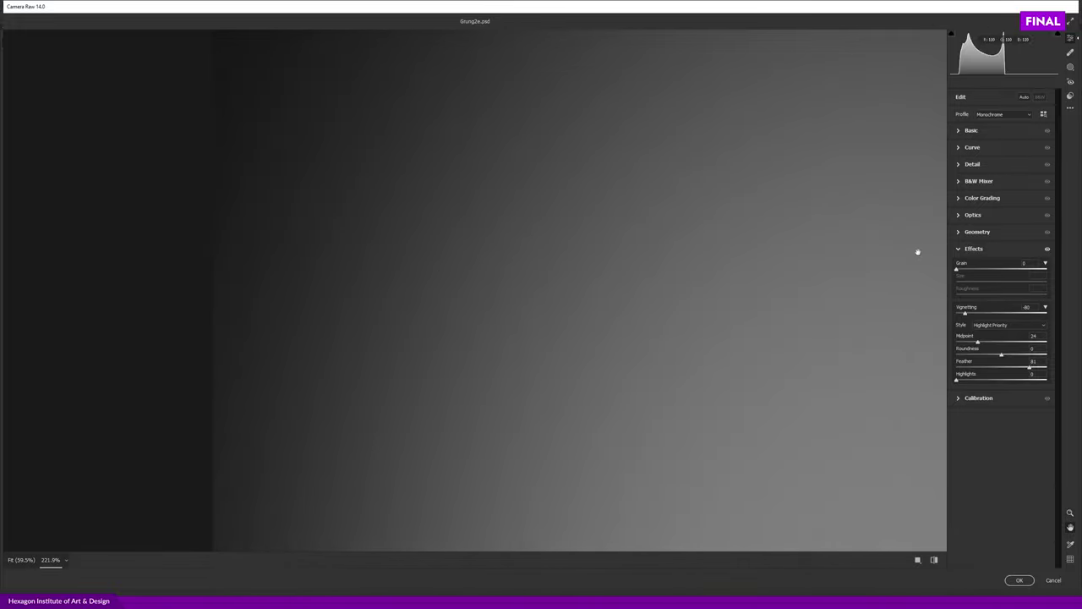
# - Set Camera Raw Grain to 12 (size 25, roughness 50) and apply the filter
pyautogui.click(970, 270)
pyautogui.moveTo(406, 244)
pyautogui.mouseDown()
pyautogui.moveTo(474, 244)
pyautogui.moveTo(389, 245)
pyautogui.mouseUp()
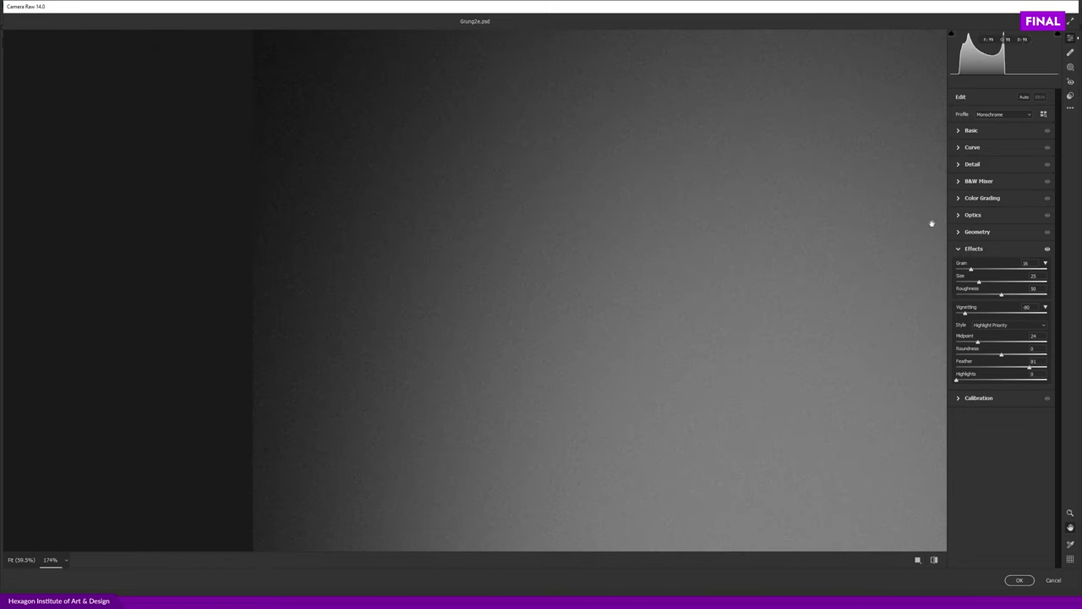
pyautogui.moveTo(971, 269); pyautogui.dragTo(963, 269)
pyautogui.doubleClick(962, 269)
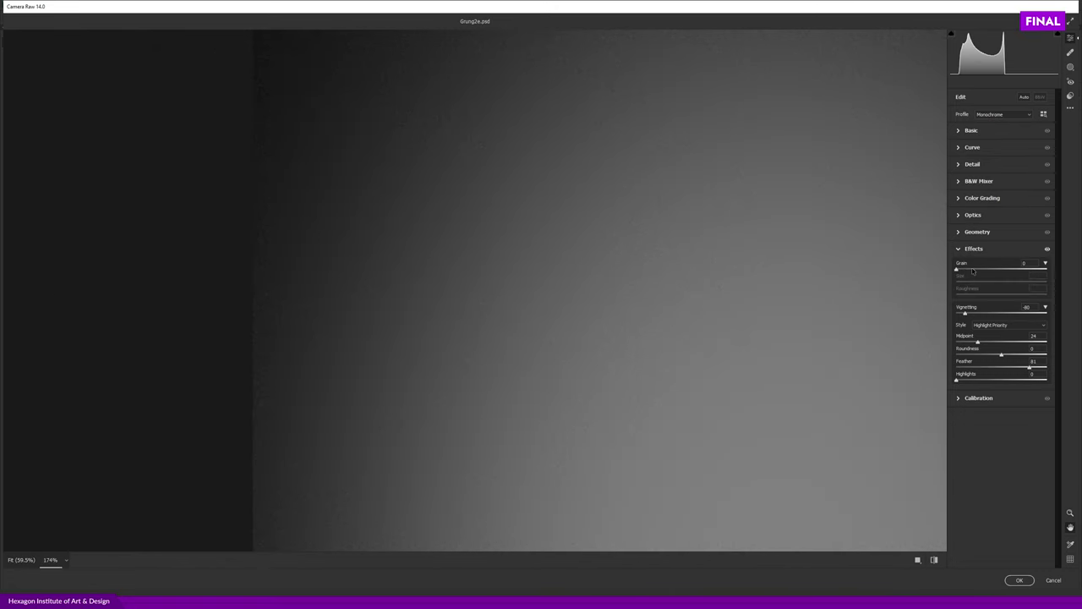
pyautogui.click(970, 269)
pyautogui.moveTo(793, 287); pyautogui.dragTo(732, 280)
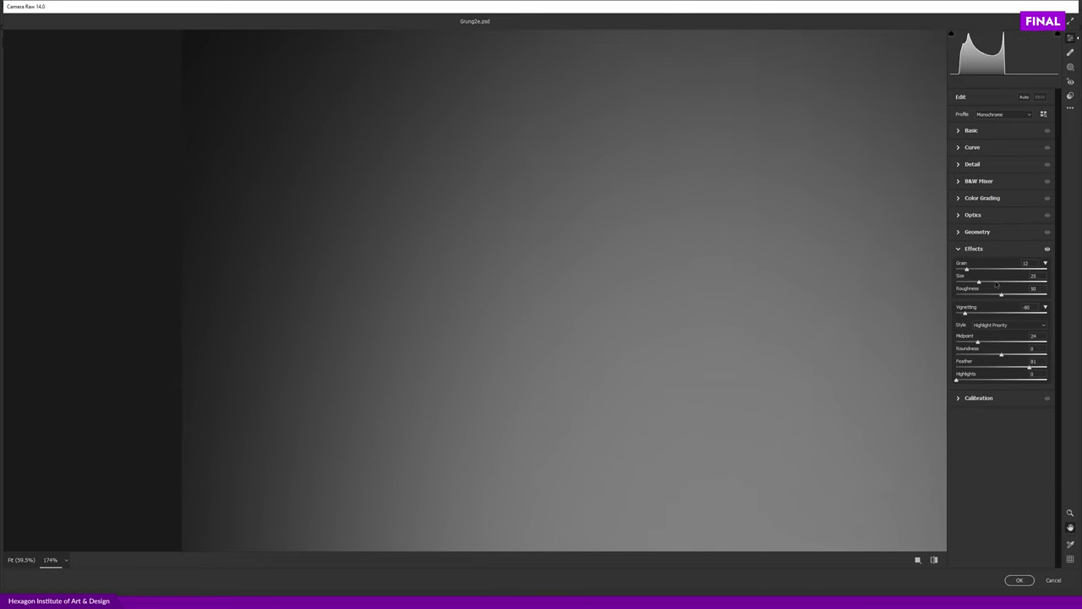
pyautogui.click(741, 320)
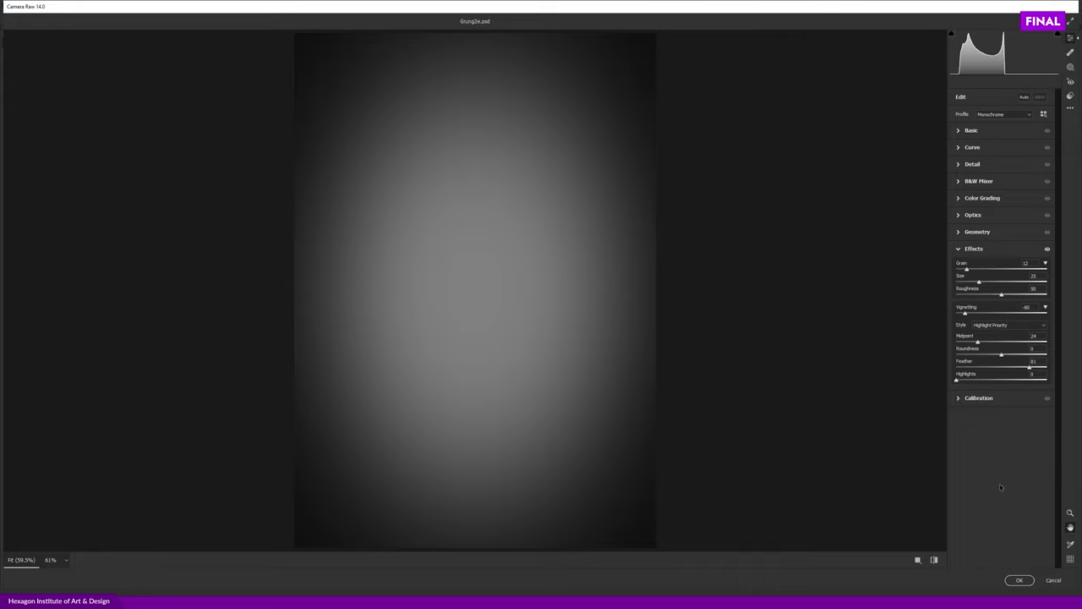
pyautogui.click(1019, 581)
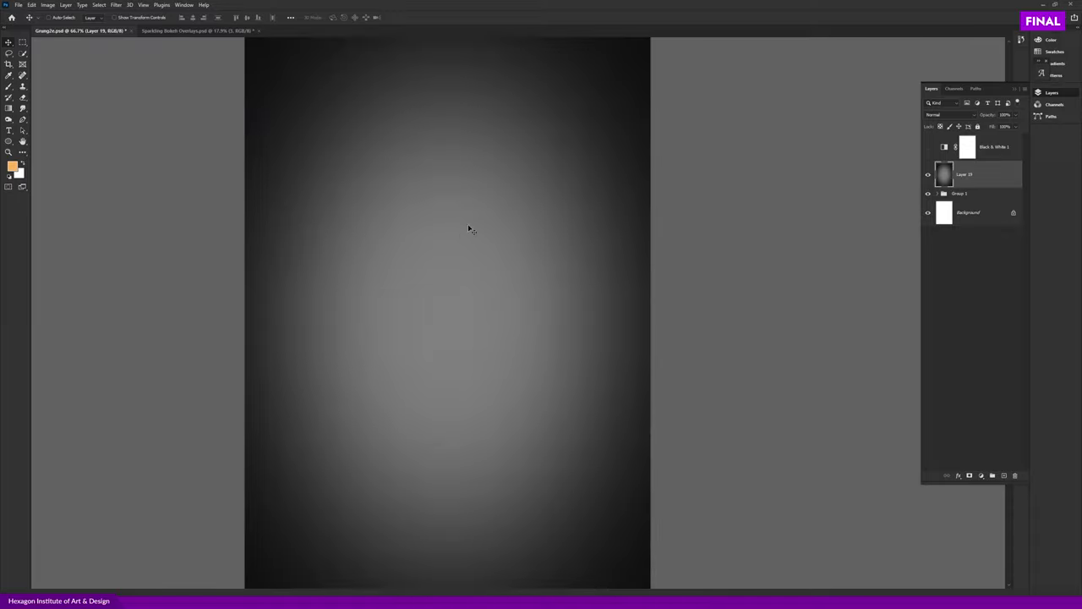
# - Set Layer 19 to Soft Light and toggle its visibility to compare
pyautogui.hotkey('ctrl', '-')
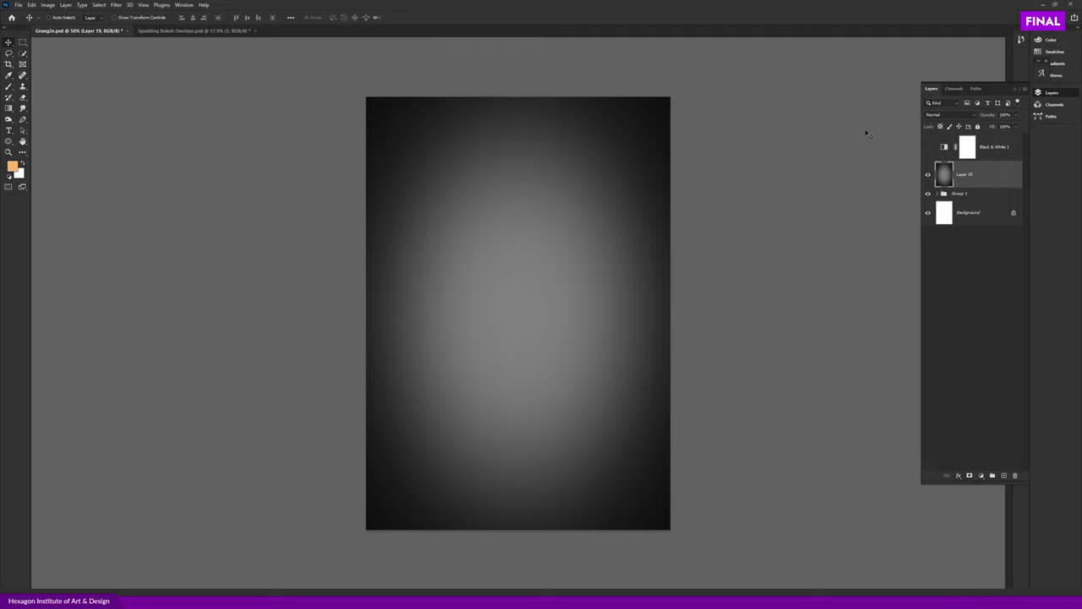
pyautogui.click(938, 115)
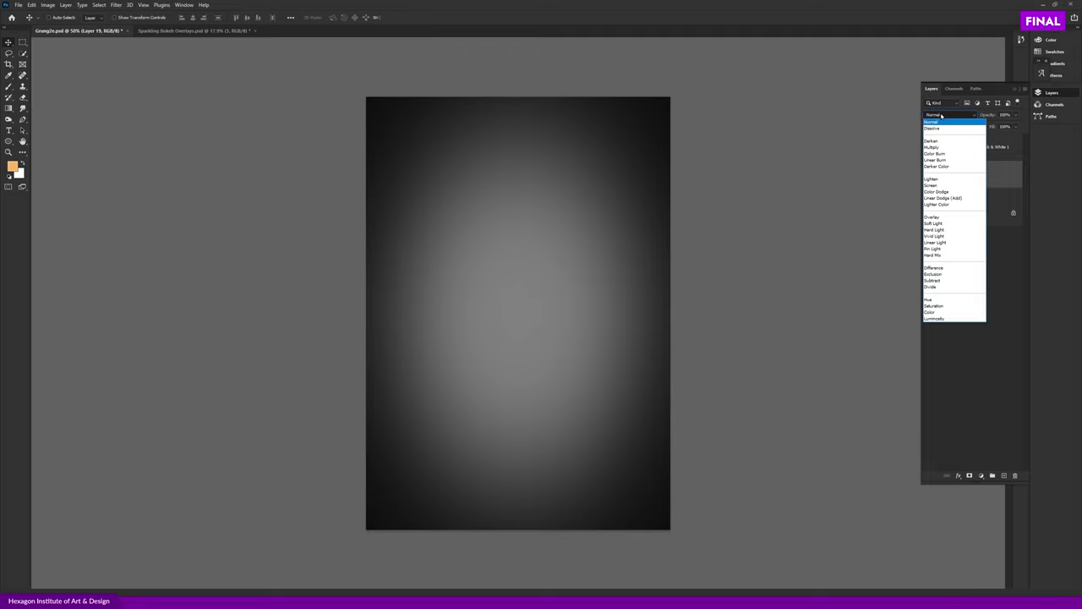
pyautogui.click(934, 224)
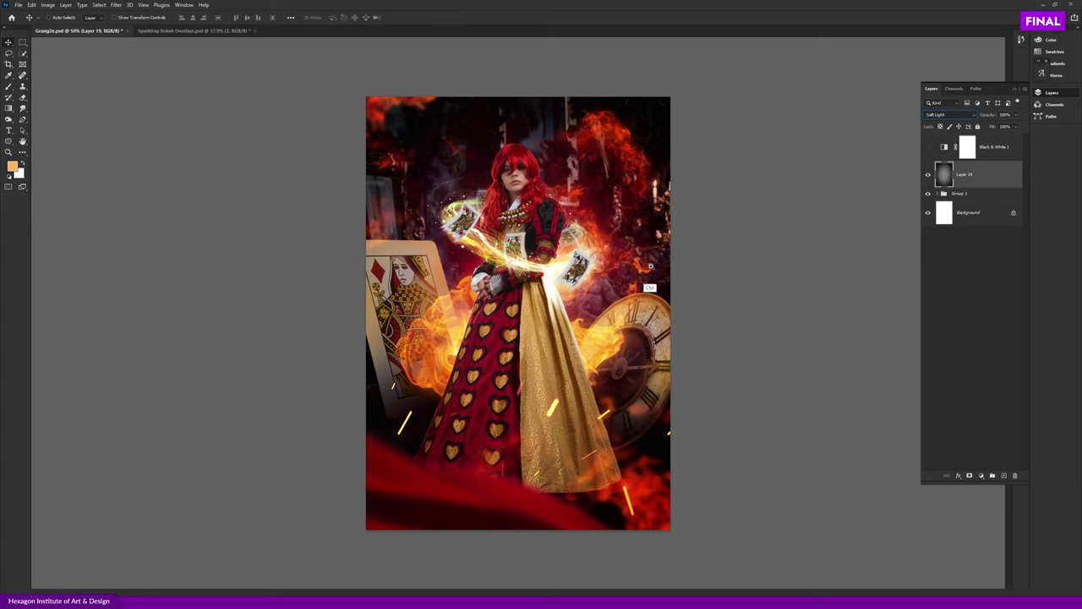
pyautogui.scroll(1, 651, 271)
pyautogui.scroll(-1, 643, 275)
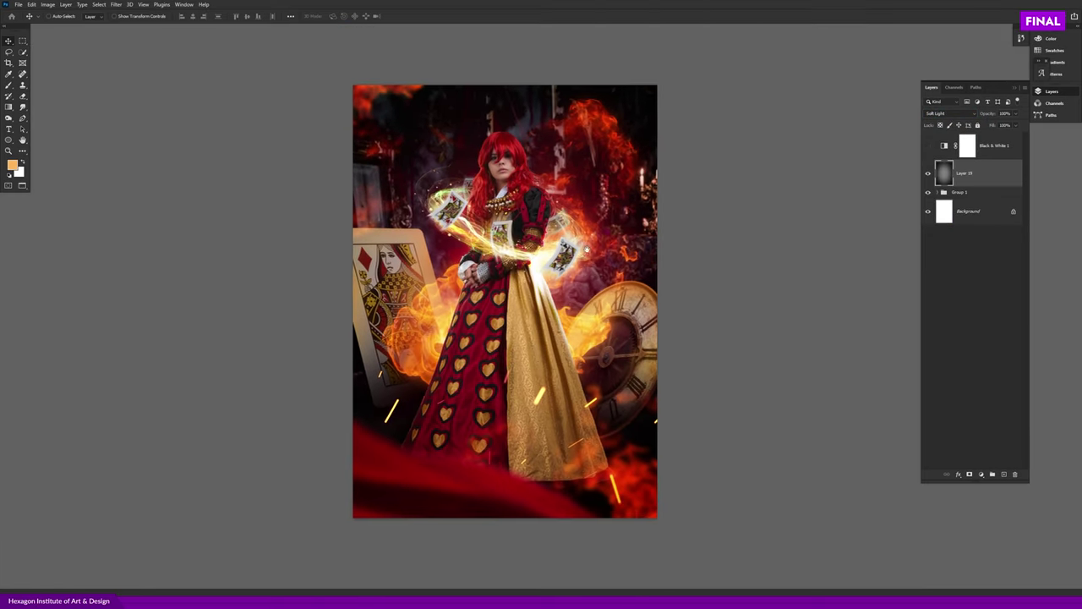
pyautogui.click(929, 175)
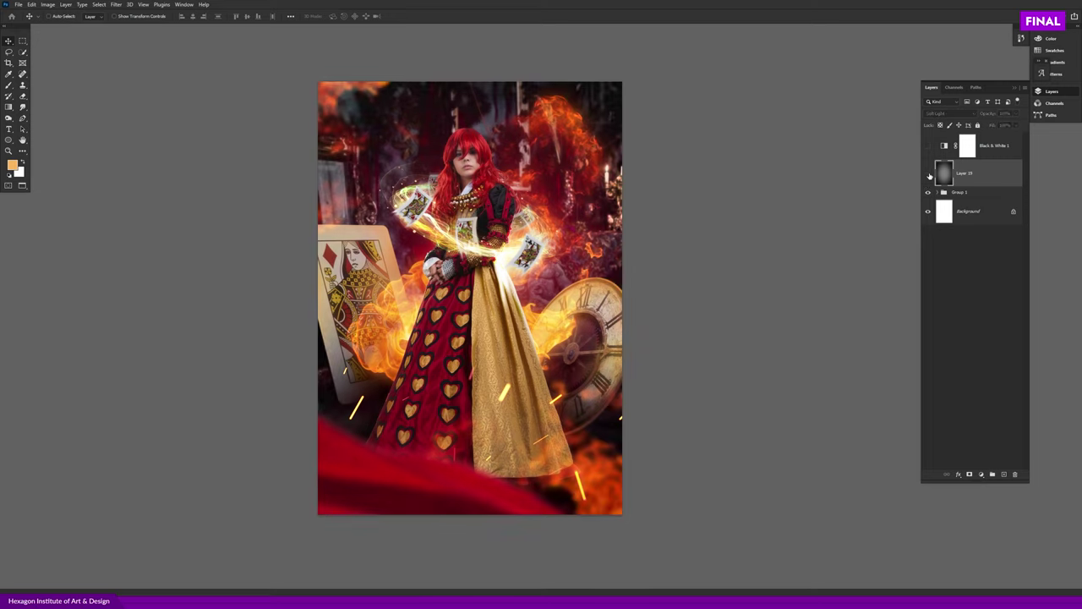
pyautogui.click(928, 174)
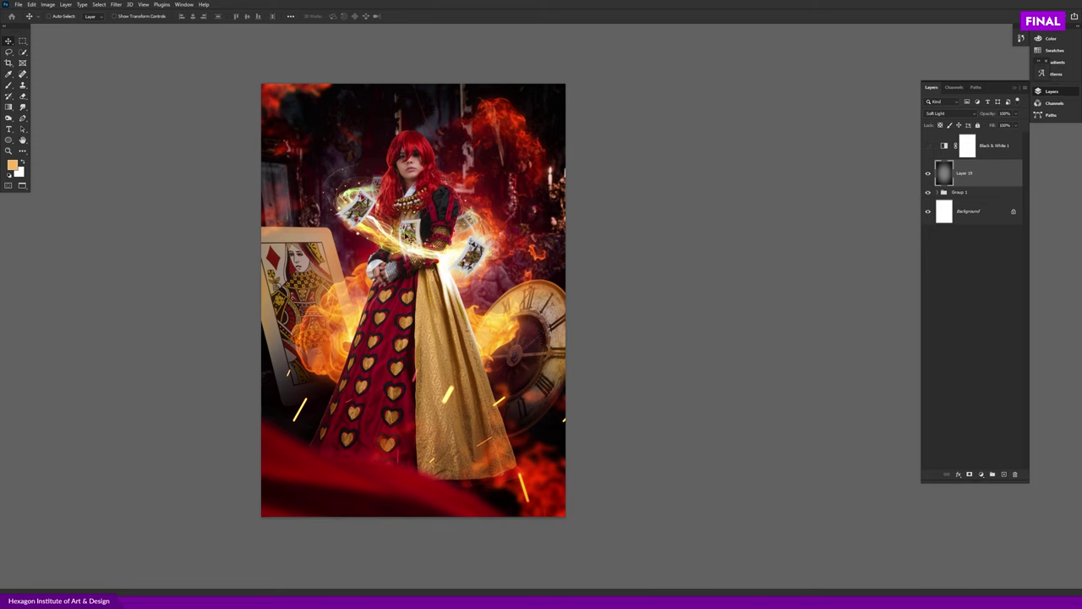
# - Switch to the Grunge folder in File Explorer and select the Black & White 1 layer
pyautogui.scroll(1, 411, 266)
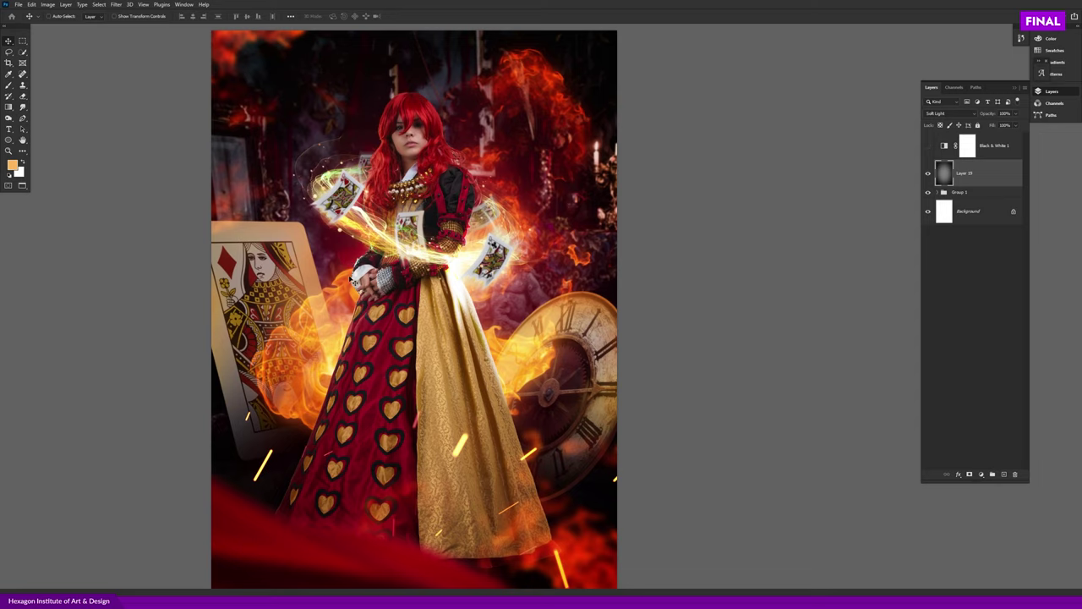
pyautogui.hotkey('alt', 'Tab')
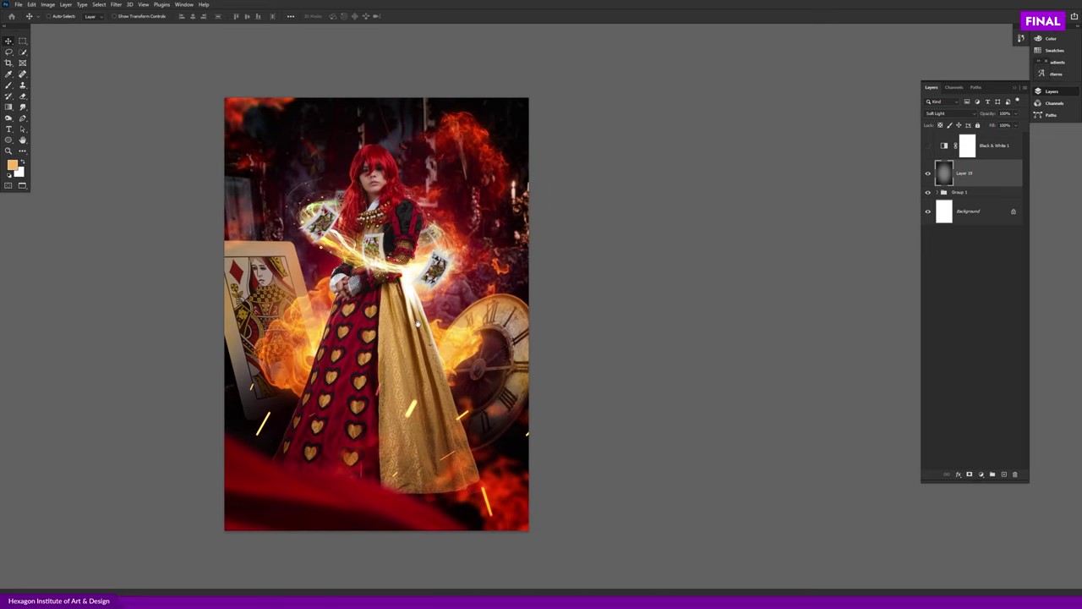
pyautogui.click(996, 147)
# - Compare the composite with Black & White 1 on and off, leaving it on for greyscale
pyautogui.click(927, 146)
pyautogui.click(928, 146)
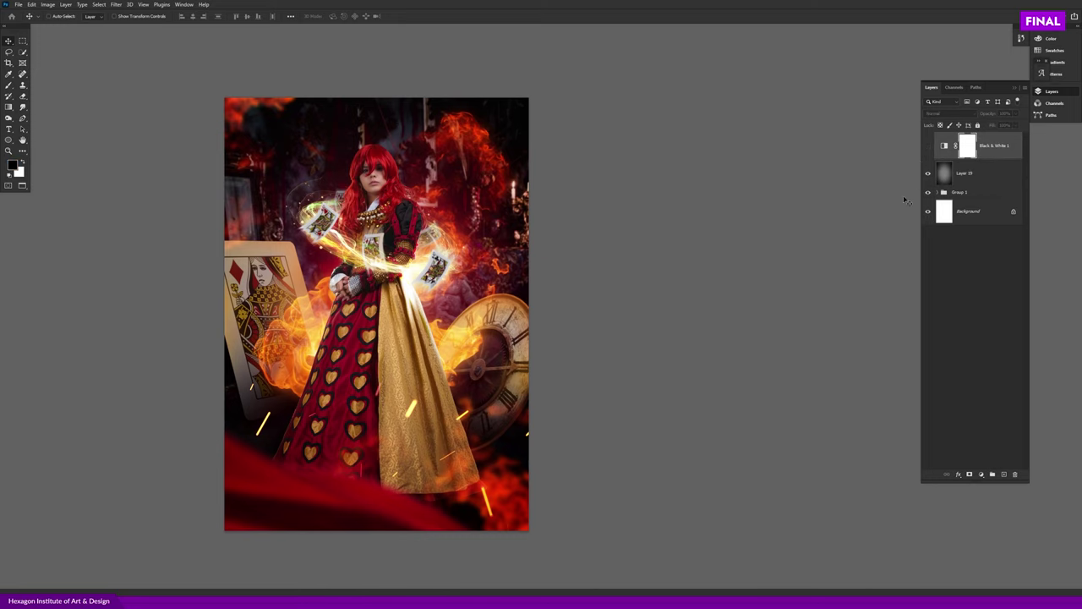
pyautogui.click(929, 146)
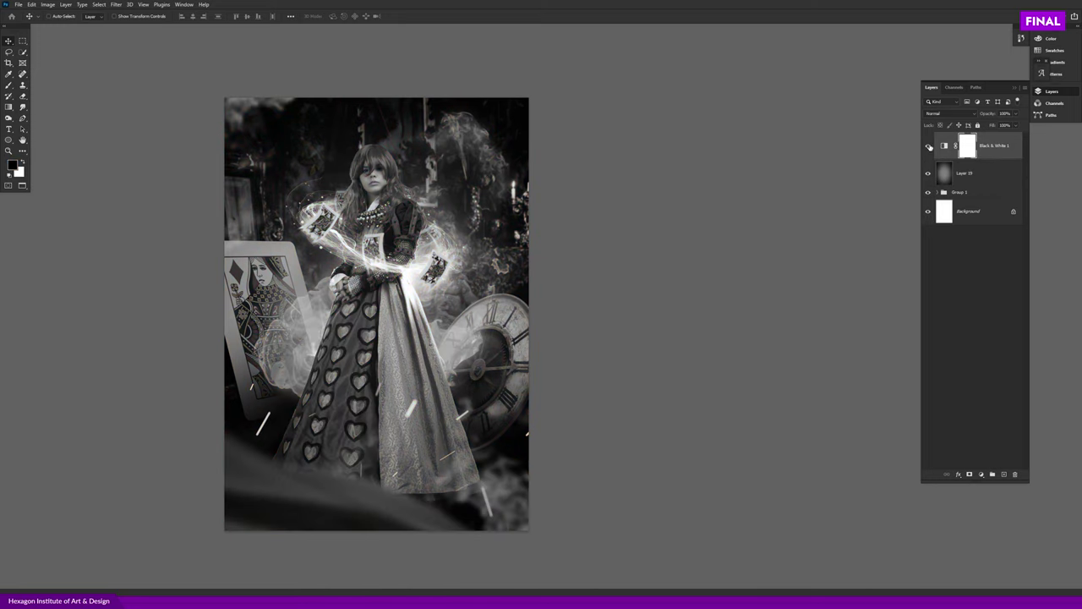
pyautogui.click(929, 146)
pyautogui.click(928, 146)
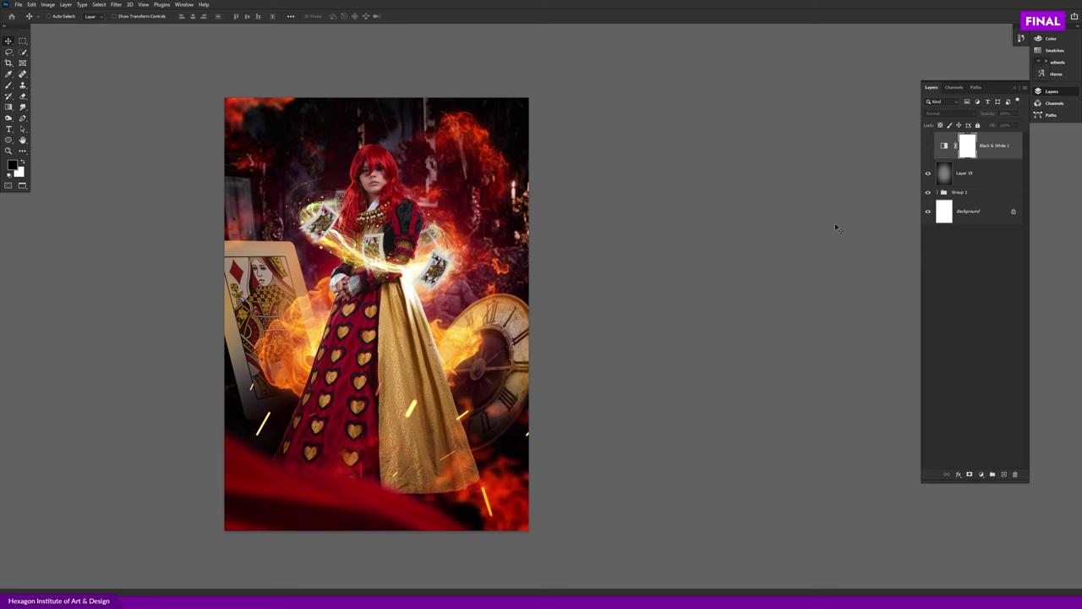
pyautogui.click(116, 4)
pyautogui.click(116, 4)
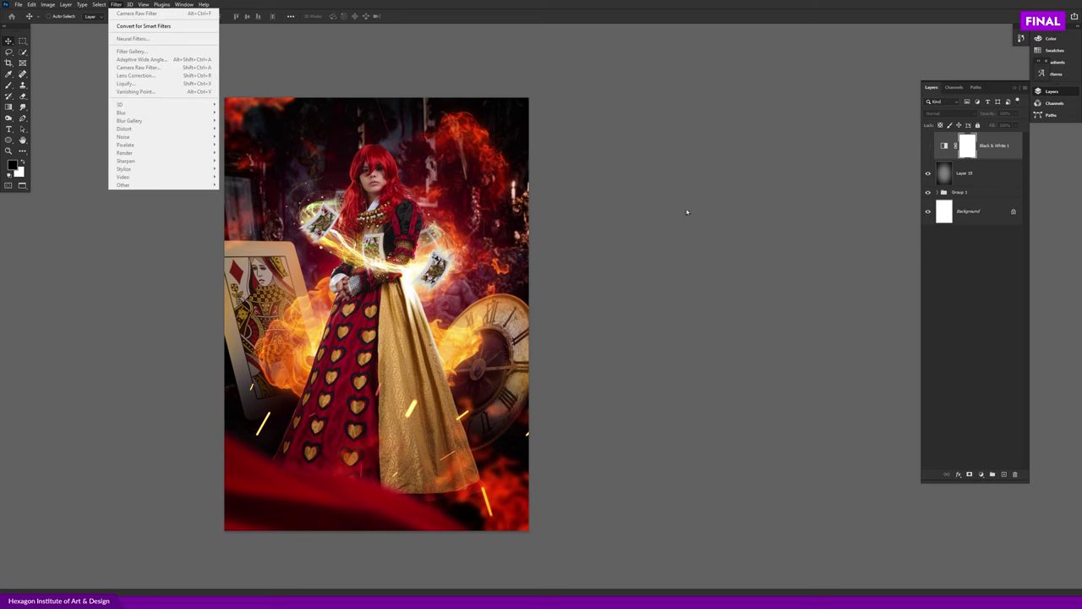
pyautogui.click(678, 243)
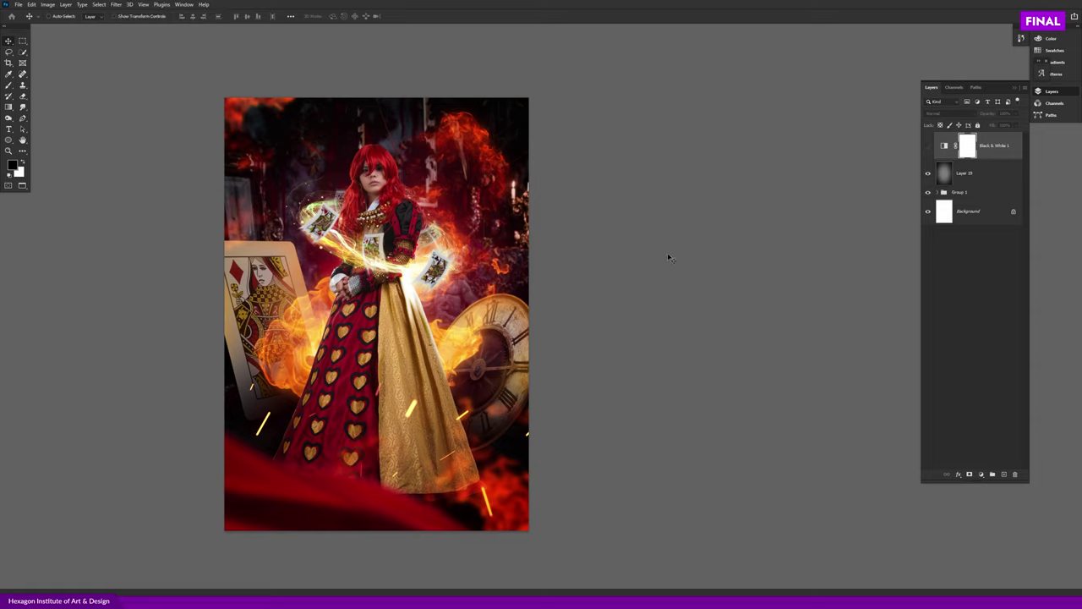
pyautogui.scroll(1, 449, 233)
pyautogui.scroll(1, 449, 233)
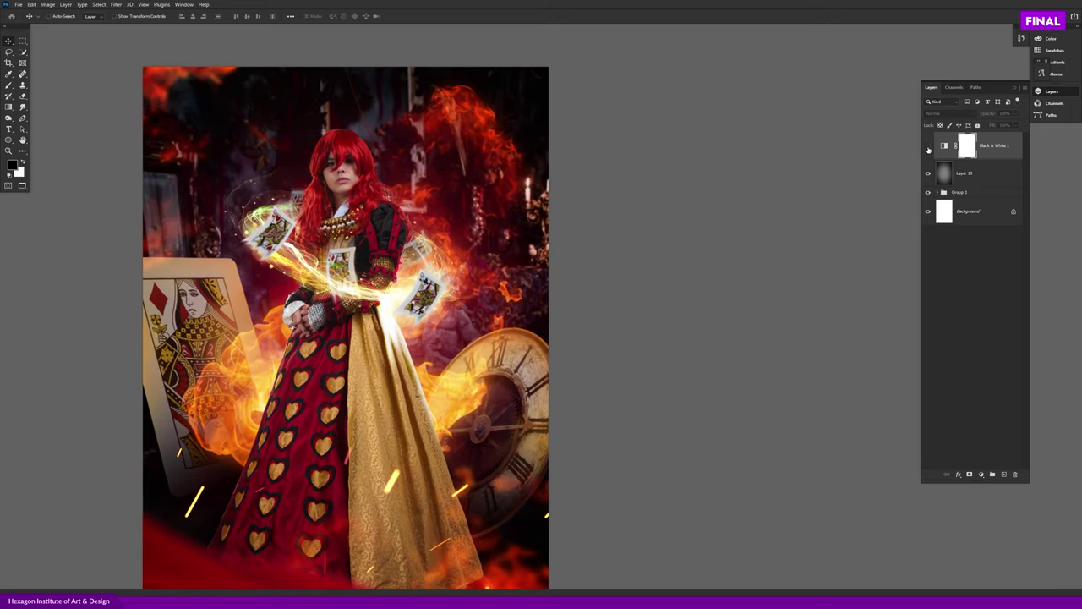
pyautogui.click(929, 147)
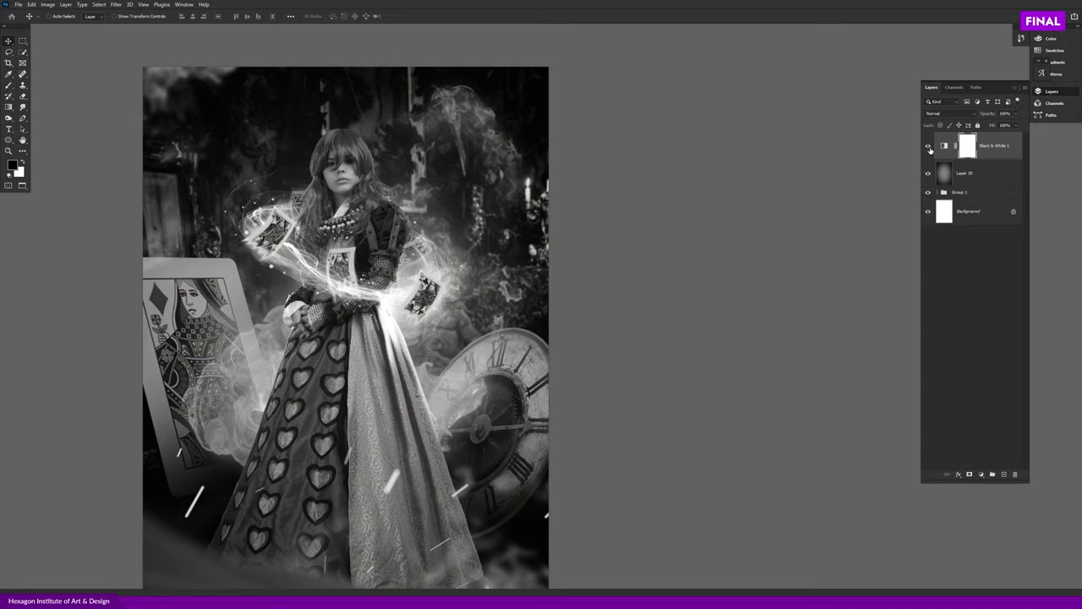
pyautogui.hotkey('ctrl', '-')
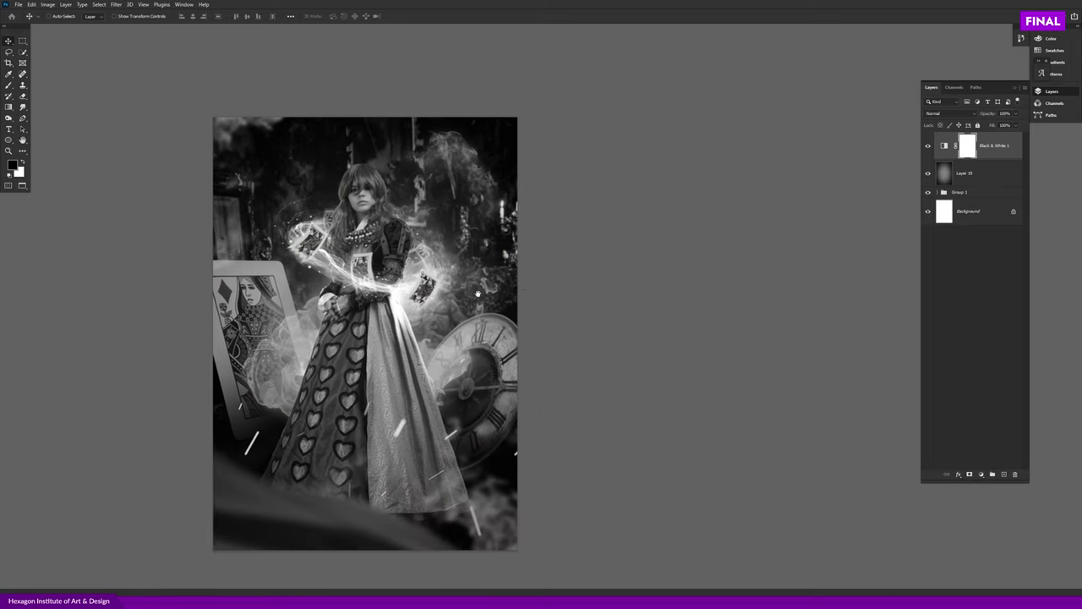
pyautogui.click(1003, 474)
pyautogui.press('i')
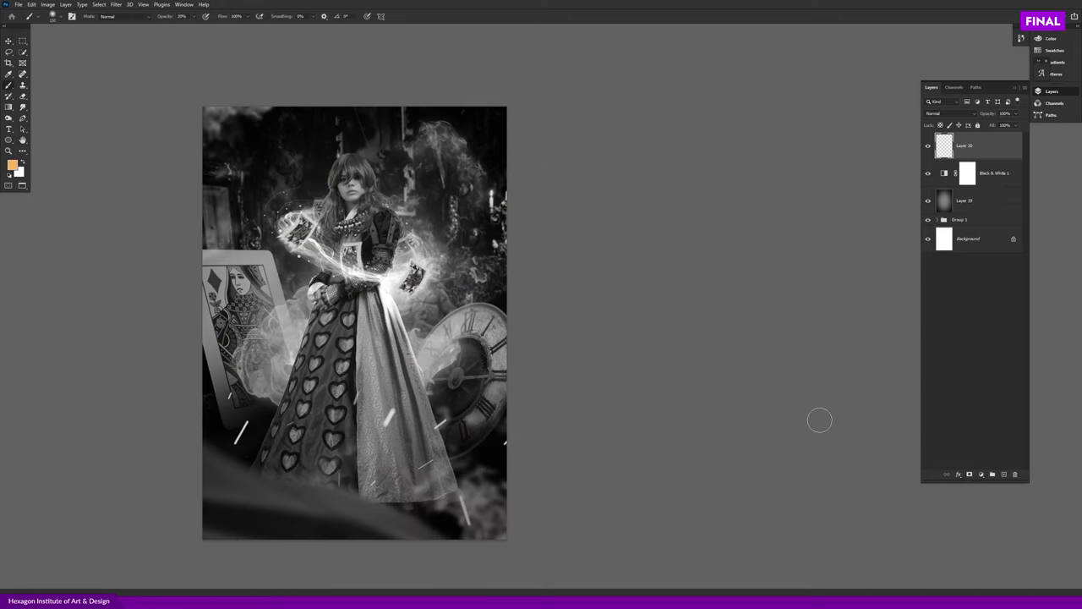
pyautogui.click(12, 165)
pyautogui.click(511, 193)
pyautogui.write('00ff30')
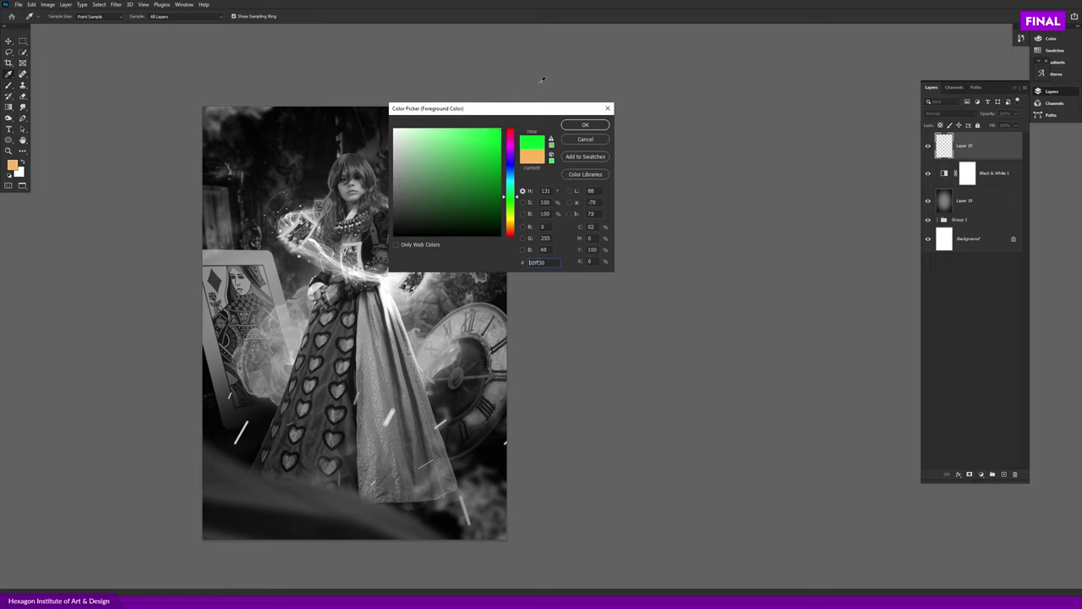
pyautogui.click(585, 124)
pyautogui.press('b')
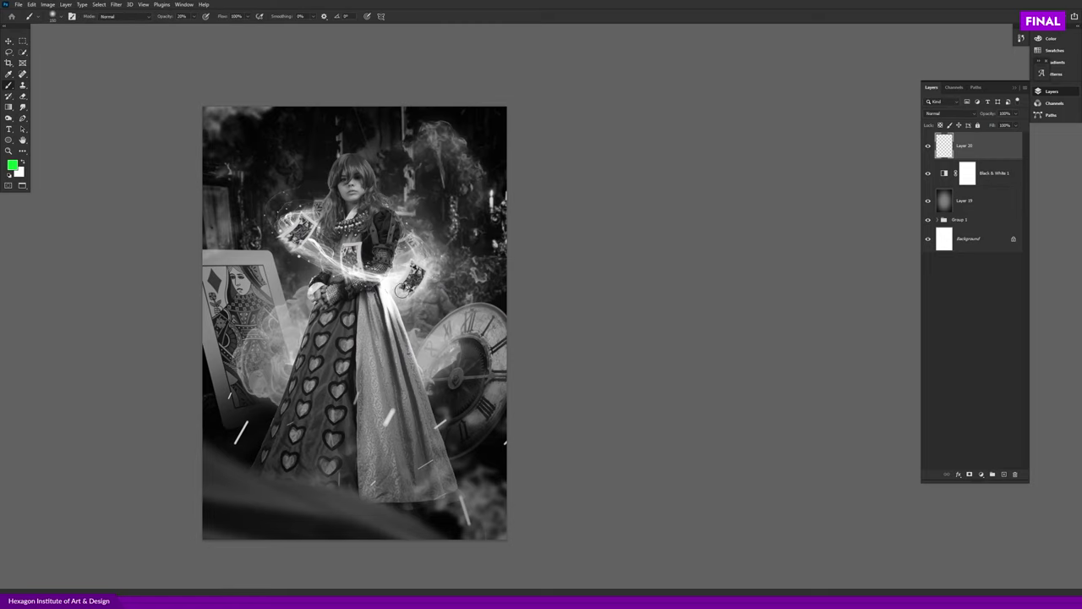
pyautogui.click(391, 277)
pyautogui.moveTo(351, 304)
pyautogui.mouseDown()
pyautogui.moveTo(406, 241)
pyautogui.moveTo(372, 321)
pyautogui.mouseUp()
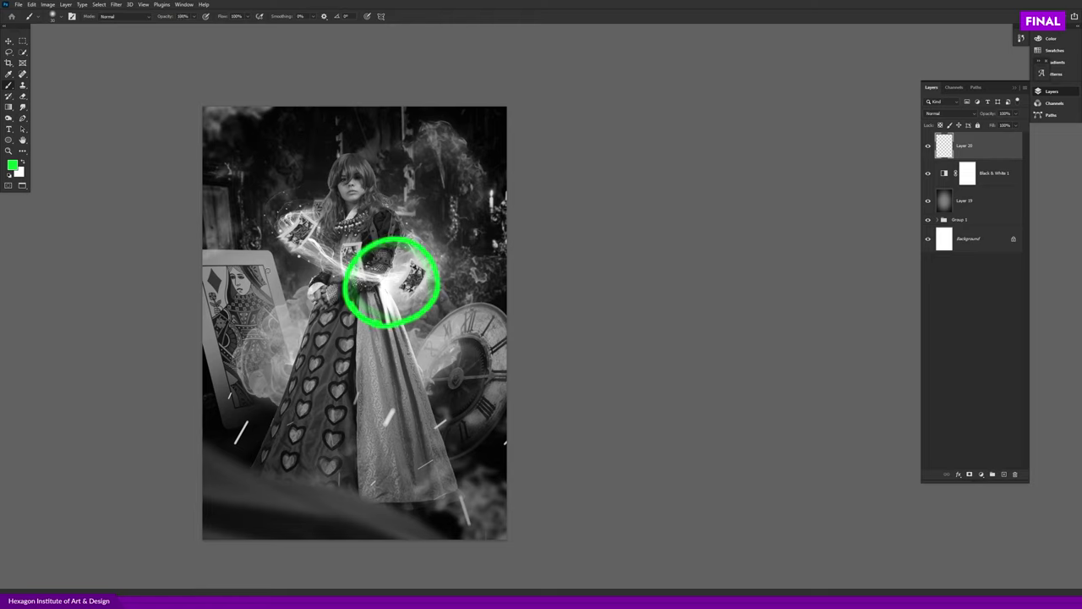
pyautogui.moveTo(304, 265)
pyautogui.mouseDown()
pyautogui.moveTo(318, 211)
pyautogui.moveTo(373, 250)
pyautogui.moveTo(304, 276)
pyautogui.mouseUp()
pyautogui.moveTo(240, 245)
pyautogui.mouseDown()
pyautogui.moveTo(202, 247)
pyautogui.moveTo(304, 389)
pyautogui.moveTo(203, 431)
pyautogui.mouseUp()
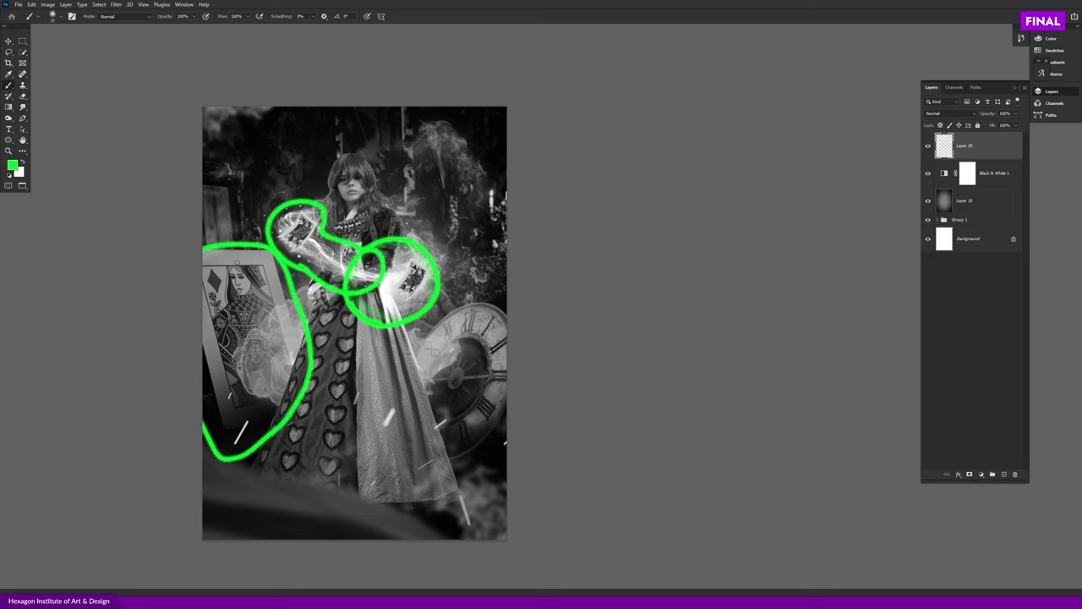
pyautogui.moveTo(412, 366)
pyautogui.mouseDown()
pyautogui.moveTo(505, 287)
pyautogui.moveTo(506, 414)
pyautogui.mouseUp()
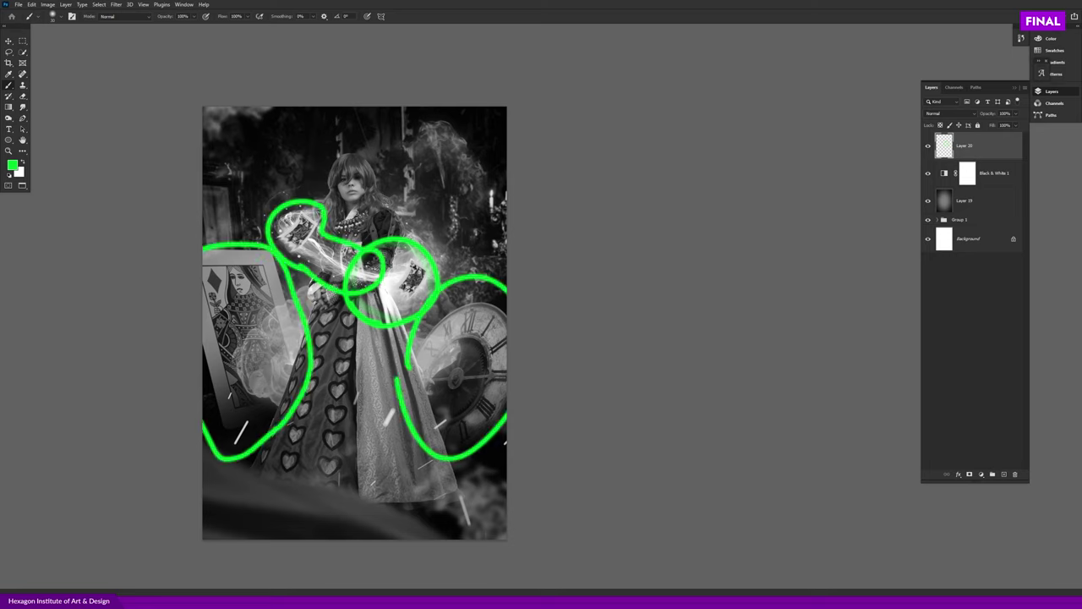
pyautogui.moveTo(398, 198)
pyautogui.mouseDown()
pyautogui.moveTo(338, 224)
pyautogui.moveTo(321, 186)
pyautogui.moveTo(376, 200)
pyautogui.moveTo(347, 190)
pyautogui.moveTo(389, 169)
pyautogui.moveTo(359, 224)
pyautogui.mouseUp()
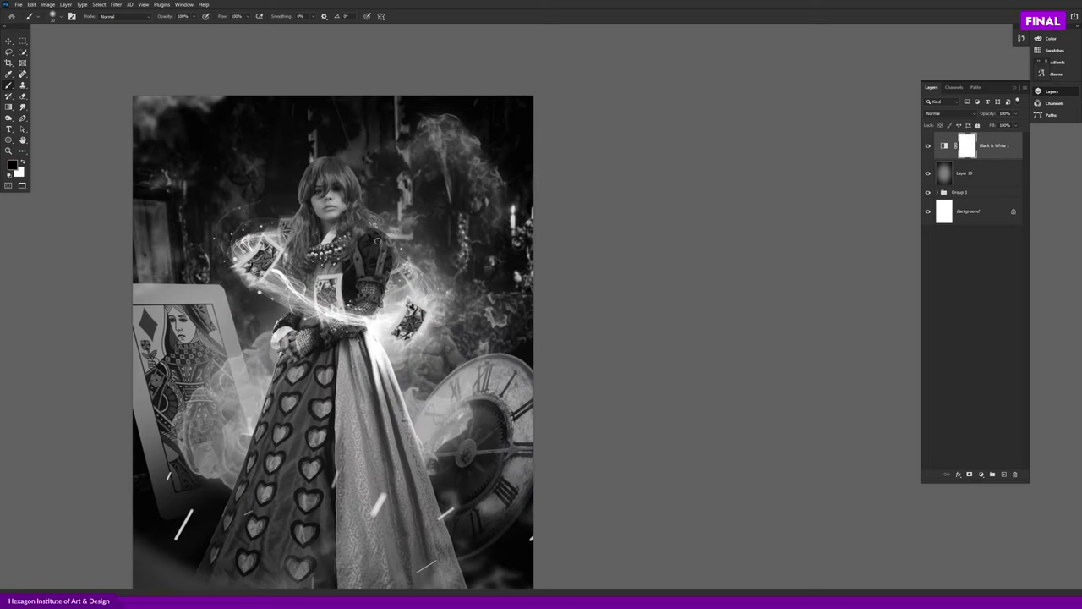
pyautogui.press('l')
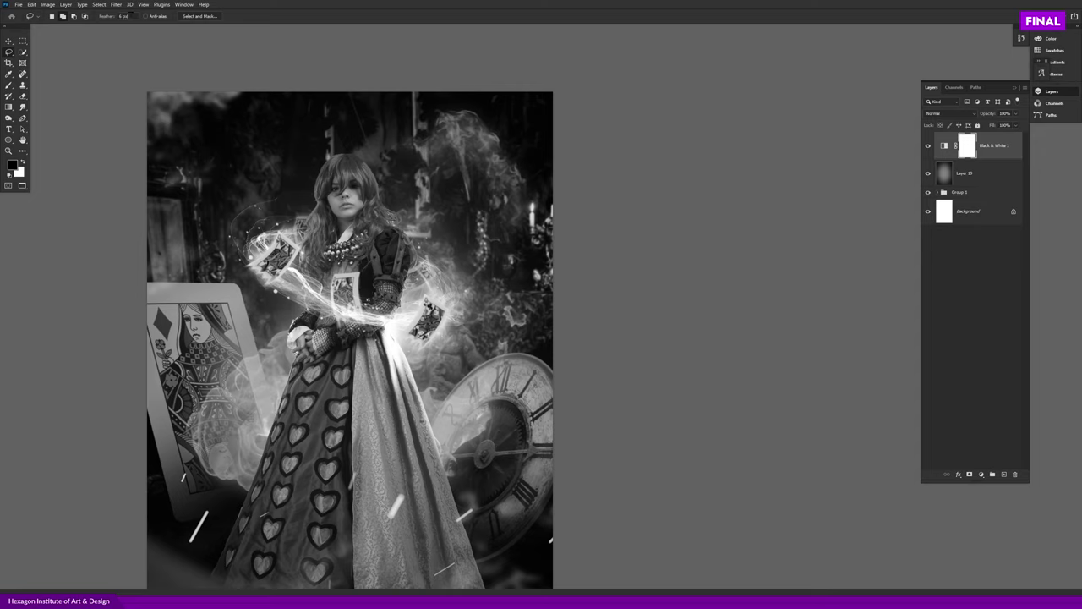
# - Apply the 8 px feather and try a lasso around the head, previewing it in Quick Mask before deselecting
pyautogui.press('Return')
pyautogui.scroll(3, 328, 226)
pyautogui.moveTo(332, 271)
pyautogui.mouseDown()
pyautogui.moveTo(321, 119)
pyautogui.moveTo(281, 154)
pyautogui.mouseUp()
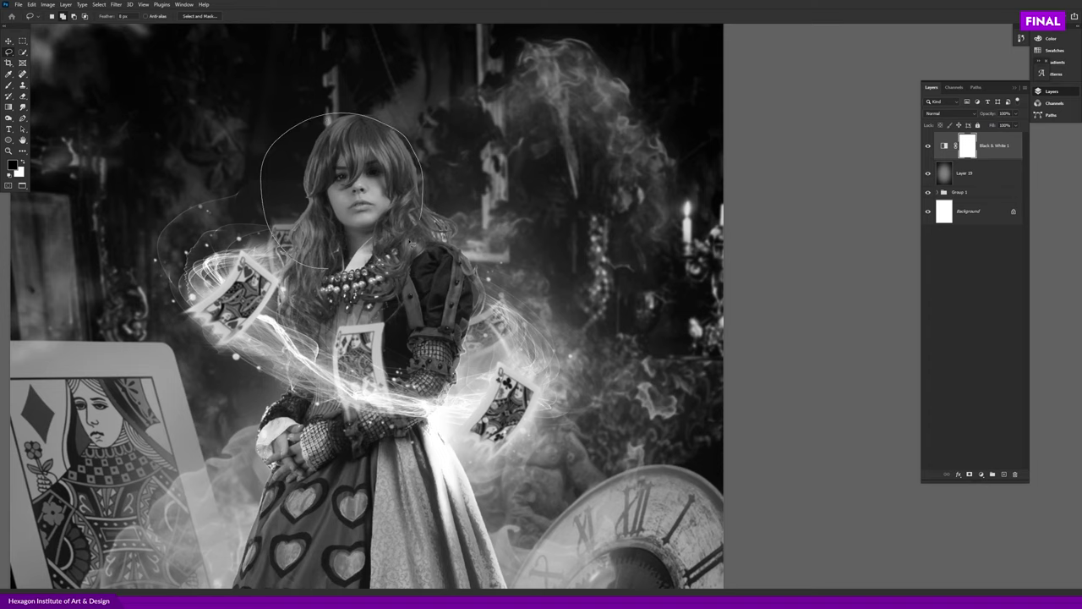
pyautogui.scroll(5, 287, 148)
pyautogui.scroll(-2, 348, 139)
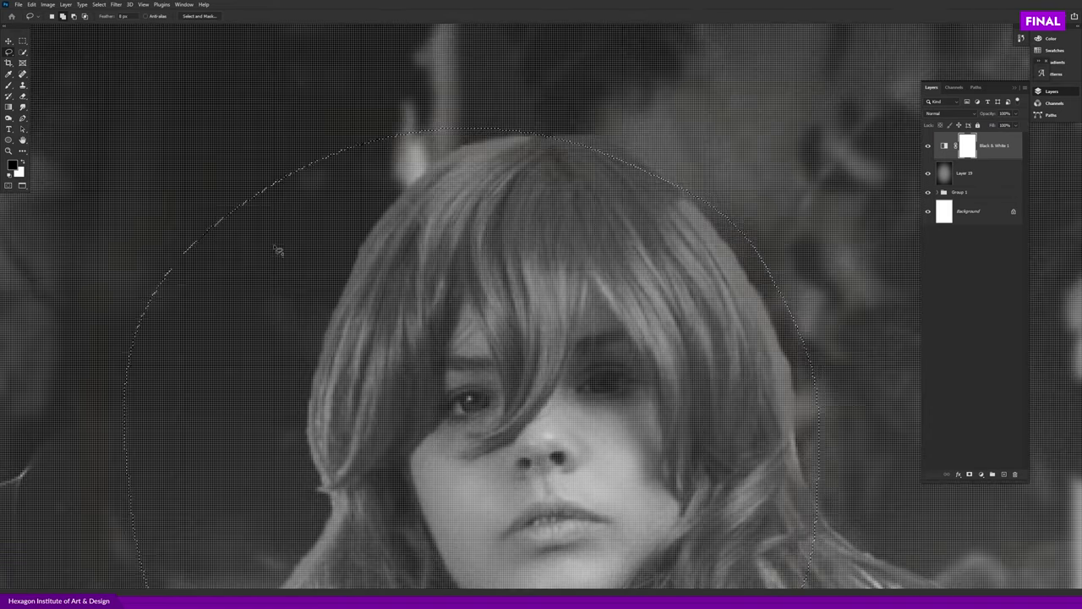
pyautogui.press('q')
pyautogui.scroll(-2, 279, 232)
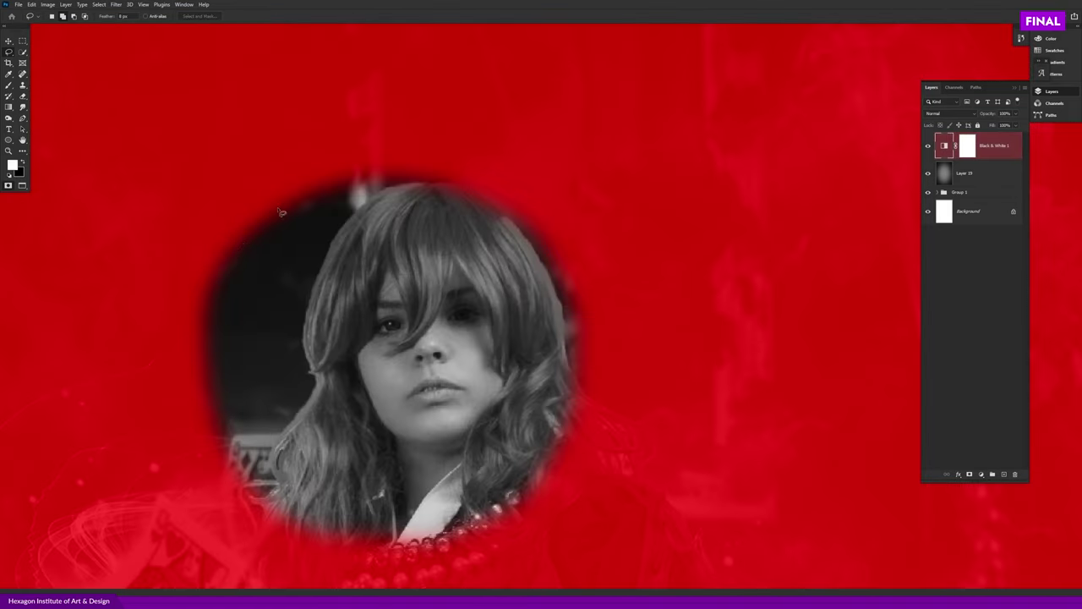
pyautogui.press('q')
pyautogui.hotkey('ctrl', 'd')
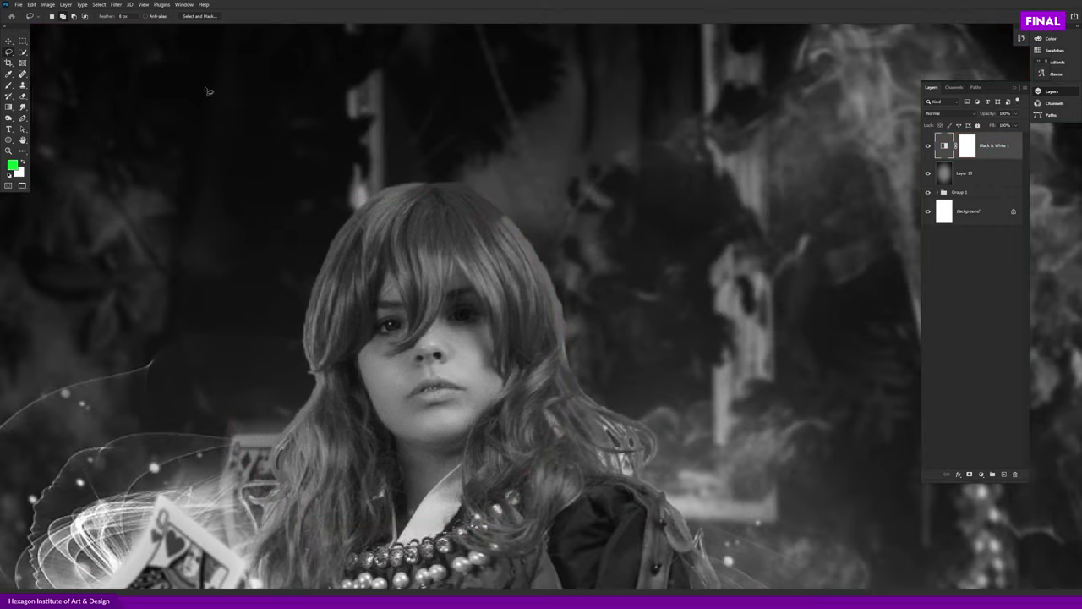
# - Select the dark area above-left of the head and preview it as a Quick Mask
pyautogui.moveTo(224, 282); pyautogui.dragTo(241, 280)
pyautogui.press('q')
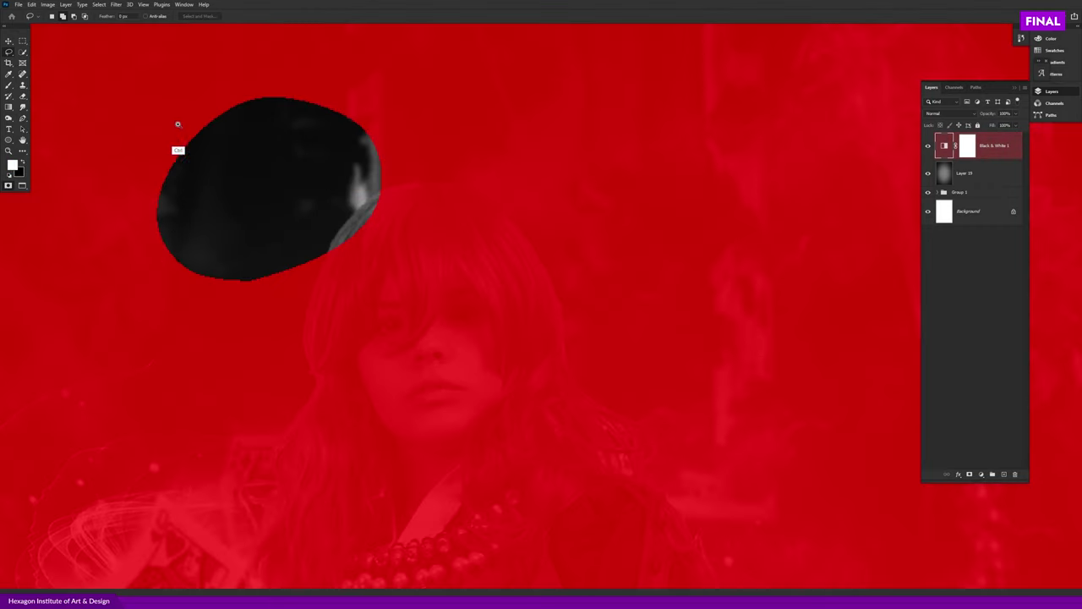
pyautogui.scroll(3, 178, 150)
pyautogui.press('q')
pyautogui.scroll(-5, 245, 220)
# - Lasso a freehand selection around the girl's face, fringe and neck
pyautogui.moveTo(242, 234)
pyautogui.mouseDown()
pyautogui.moveTo(296, 249)
pyautogui.moveTo(169, 156)
pyautogui.mouseUp()
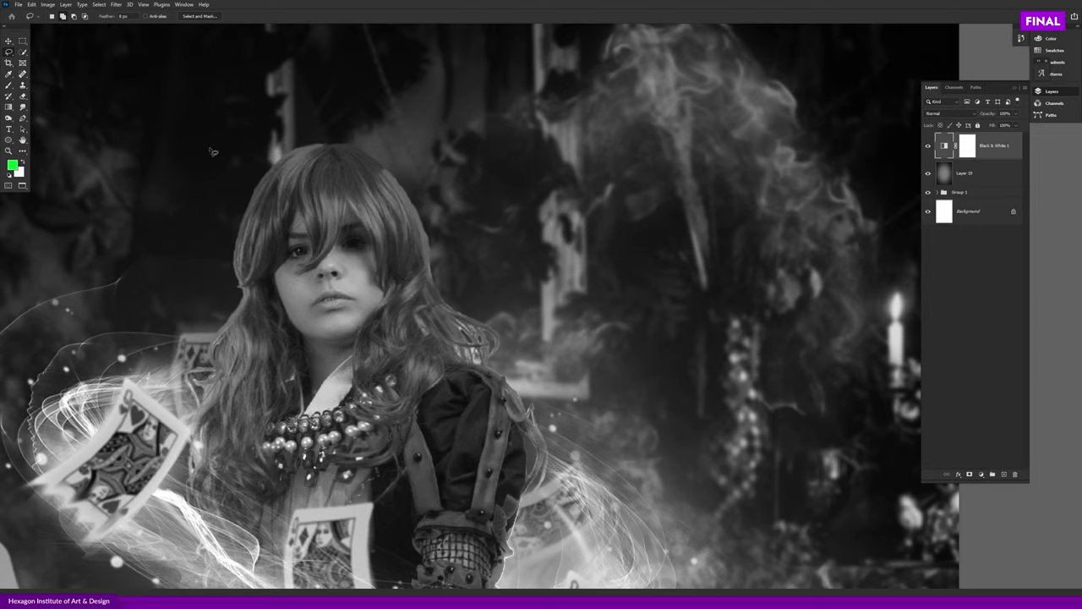
pyautogui.moveTo(310, 293); pyautogui.dragTo(229, 288)
pyautogui.moveTo(227, 339)
pyautogui.mouseDown()
pyautogui.moveTo(201, 306)
pyautogui.moveTo(193, 258)
pyautogui.moveTo(203, 218)
pyautogui.moveTo(228, 212)
pyautogui.moveTo(239, 237)
pyautogui.moveTo(262, 184)
pyautogui.moveTo(302, 231)
pyautogui.mouseUp()
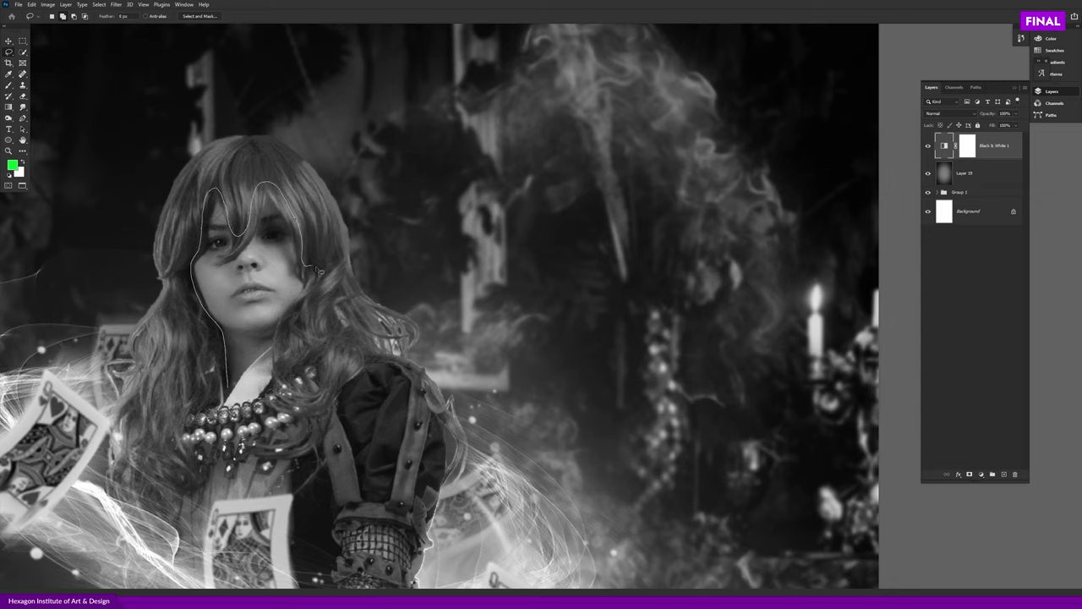
pyautogui.moveTo(274, 349); pyautogui.dragTo(254, 361)
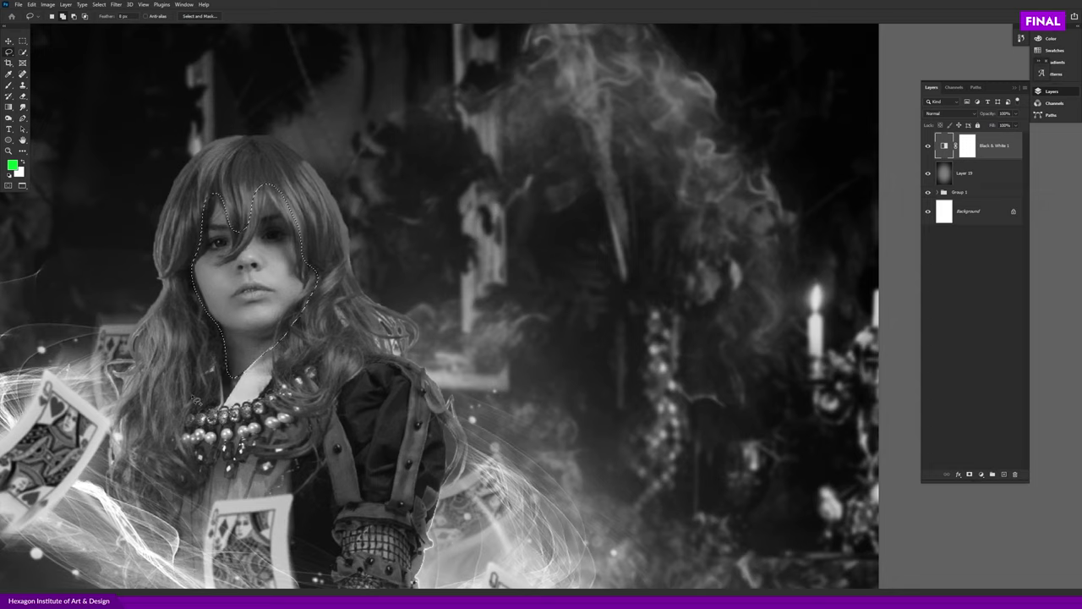
pyautogui.scroll(-1, 322, 322)
pyautogui.scroll(-1, 321, 322)
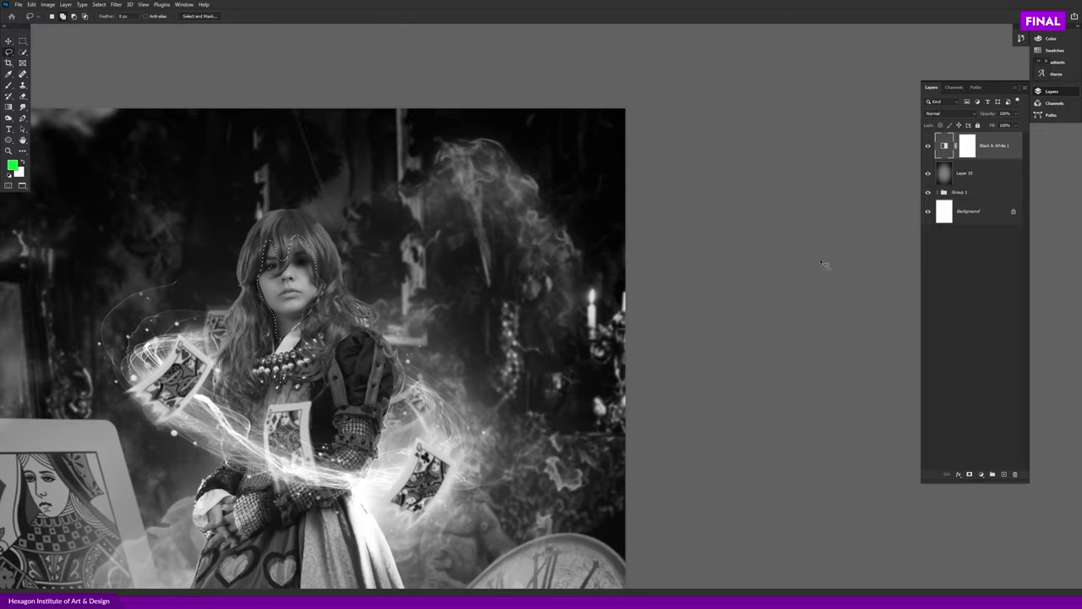
# - Set Layer 19 to the Soft Light blend mode
pyautogui.click(974, 177)
pyautogui.hotkey('alt', 'shift', 'f')
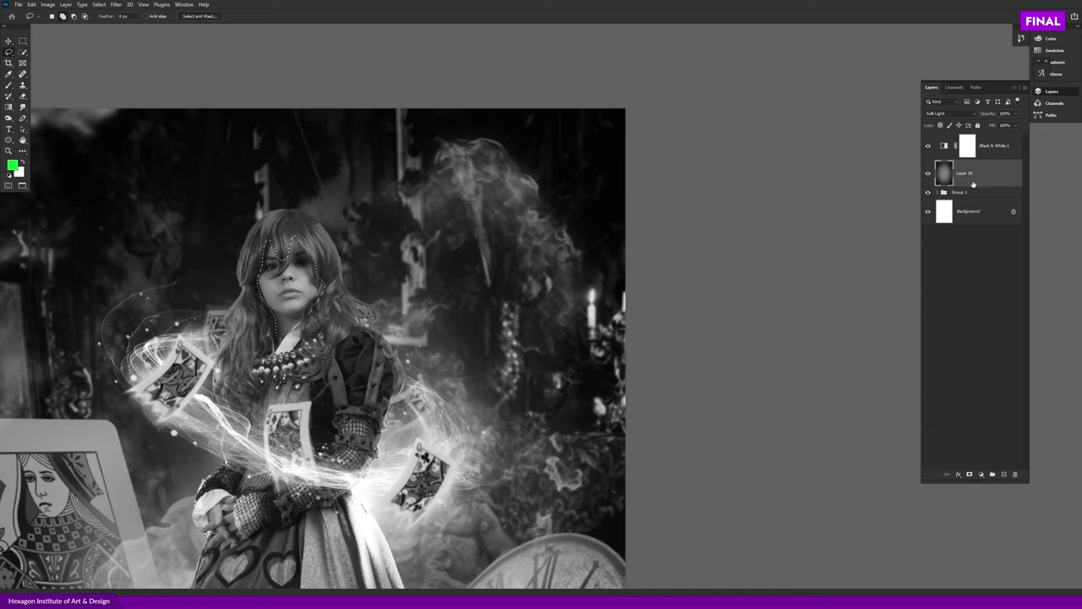
pyautogui.click(982, 476)
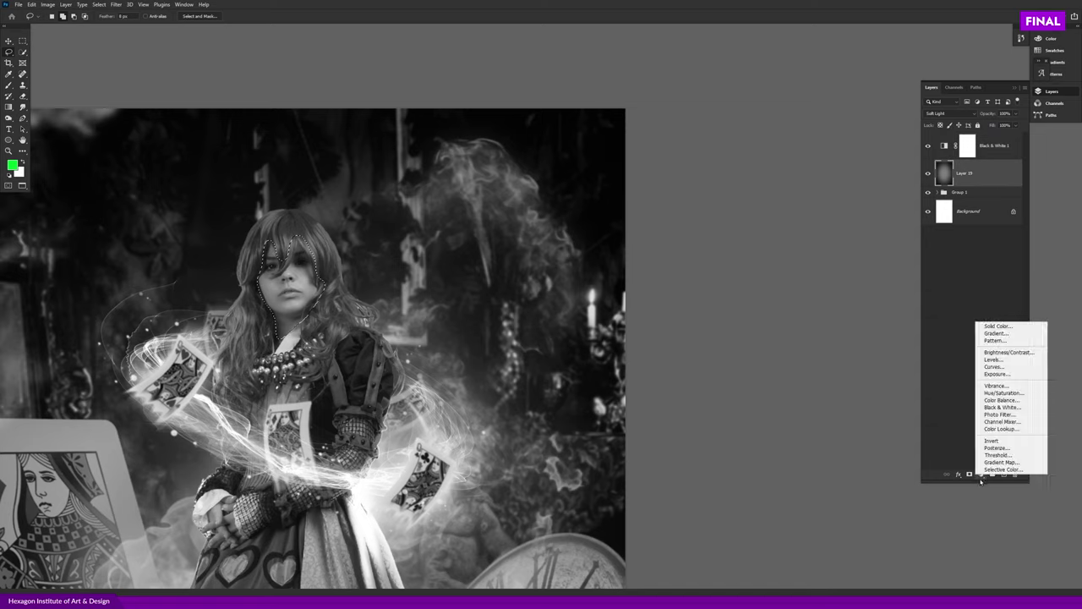
# - Add a Levels adjustment masked to the face and move its Properties panel aside
pyautogui.click(997, 360)
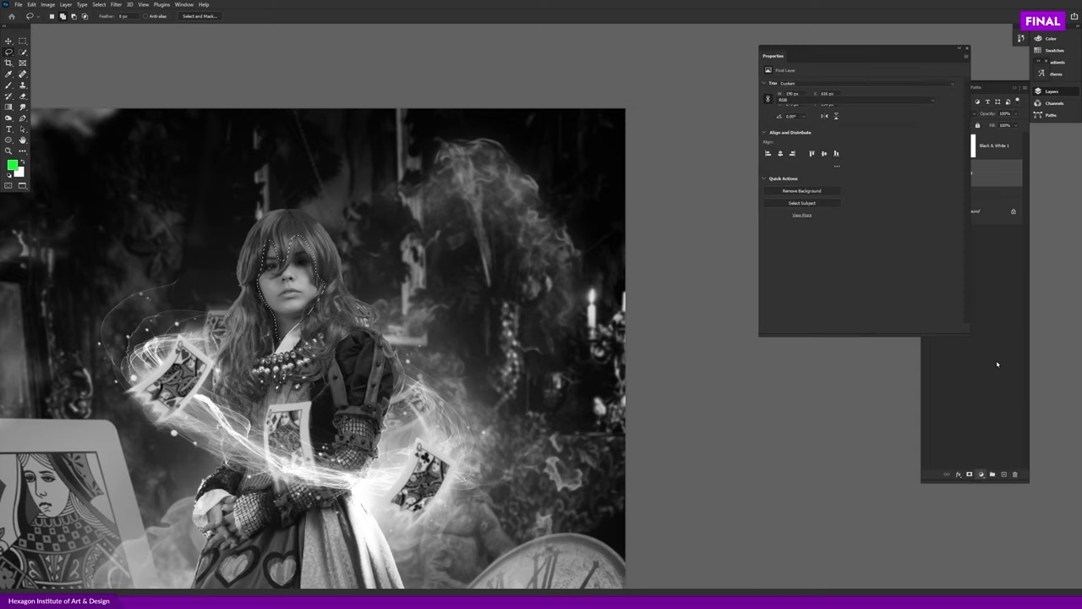
pyautogui.moveTo(834, 53); pyautogui.dragTo(565, 143)
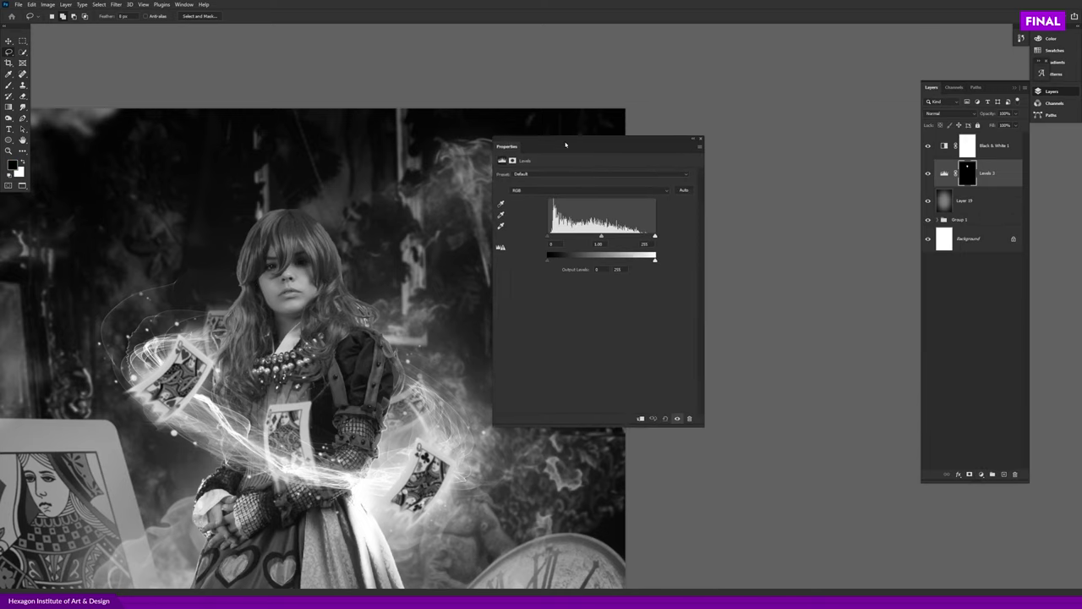
pyautogui.moveTo(598, 237)
pyautogui.mouseDown()
pyautogui.moveTo(571, 240)
pyautogui.moveTo(596, 243)
pyautogui.mouseUp()
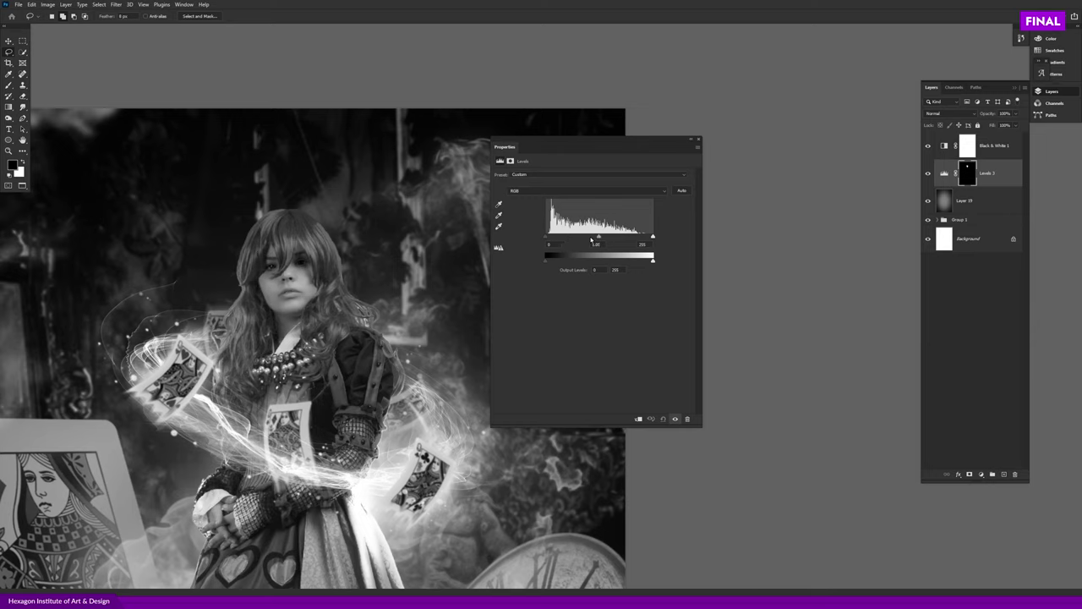
pyautogui.scroll(3, 300, 283)
pyautogui.scroll(1, 299, 283)
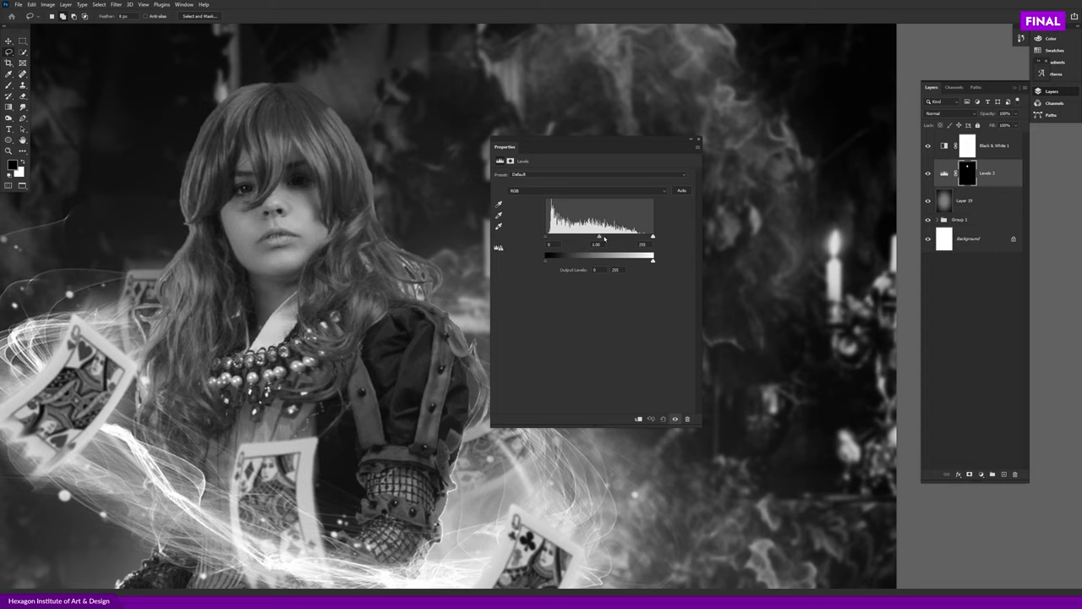
# - Brighten the face by setting Levels midtones to 1.26 and the white input to 231
pyautogui.moveTo(599, 239); pyautogui.dragTo(586, 237)
pyautogui.scroll(-5, 399, 269)
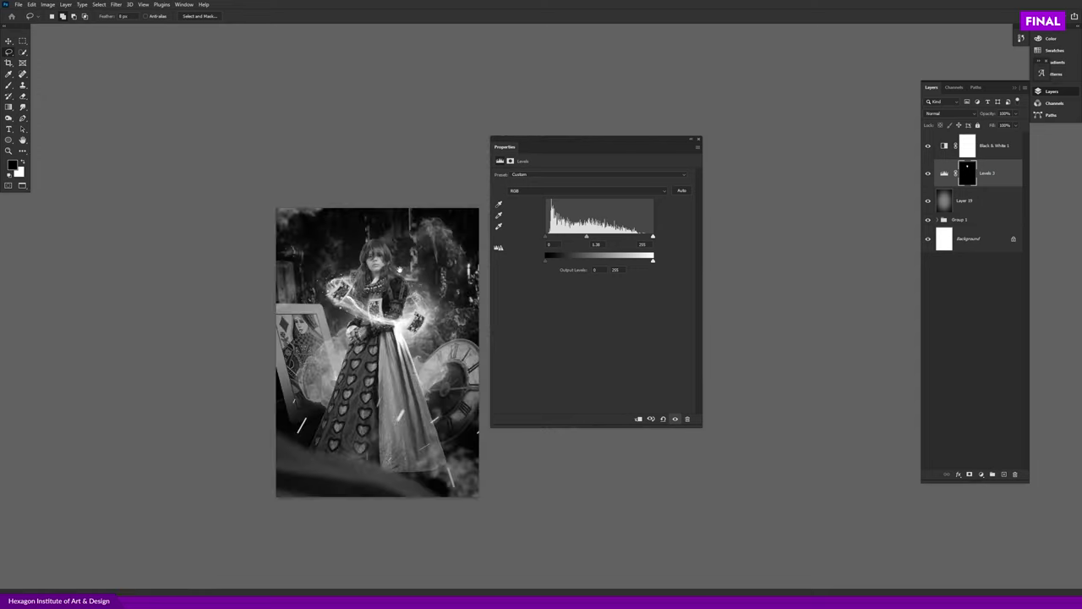
pyautogui.scroll(5, 399, 269)
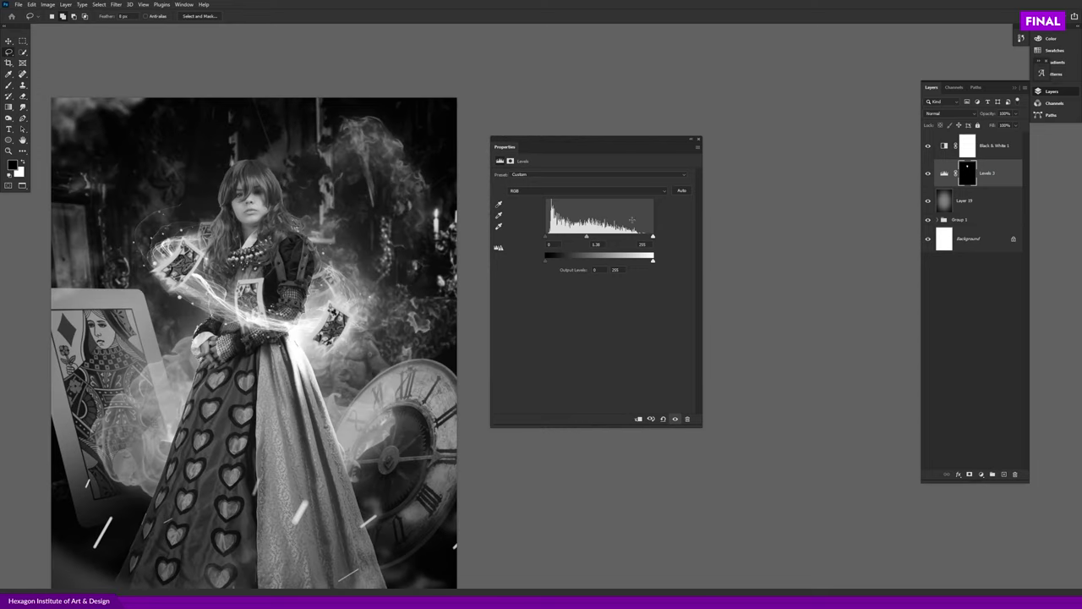
pyautogui.moveTo(653, 239); pyautogui.dragTo(588, 238)
pyautogui.moveTo(545, 237); pyautogui.dragTo(551, 239)
pyautogui.moveTo(591, 238); pyautogui.dragTo(638, 237)
# - Toggle the Levels adjustment to compare, then hide Black & White 1 to restore colour
pyautogui.click(927, 174)
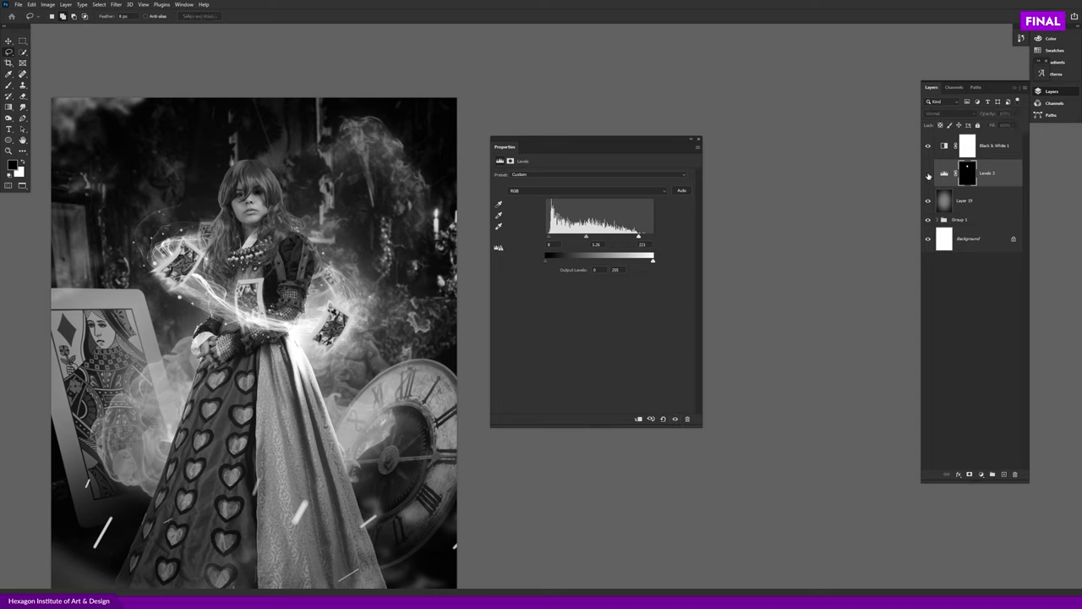
pyautogui.click(928, 174)
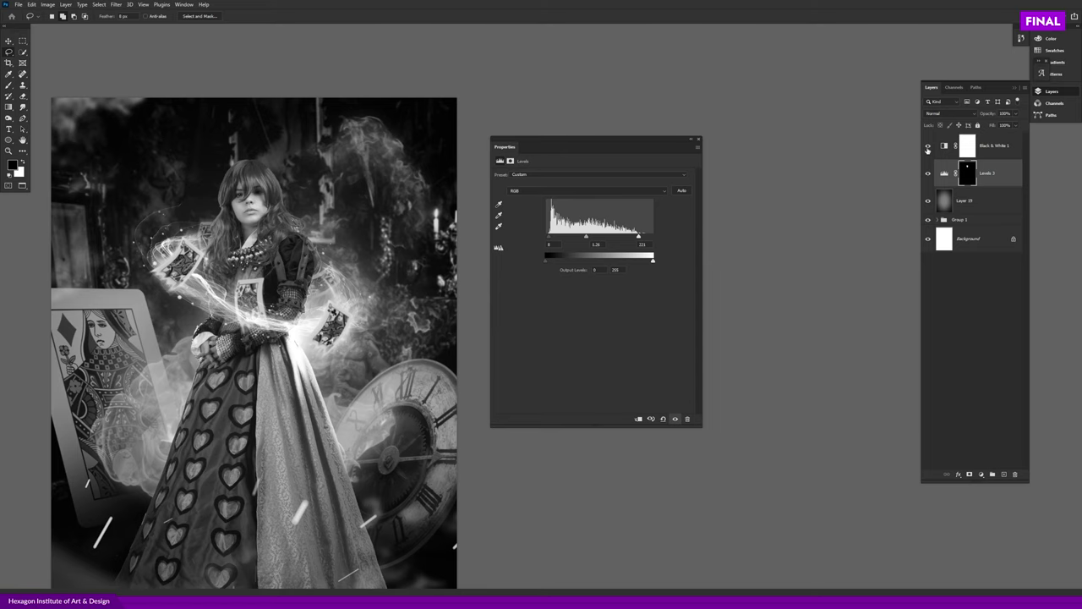
pyautogui.click(929, 146)
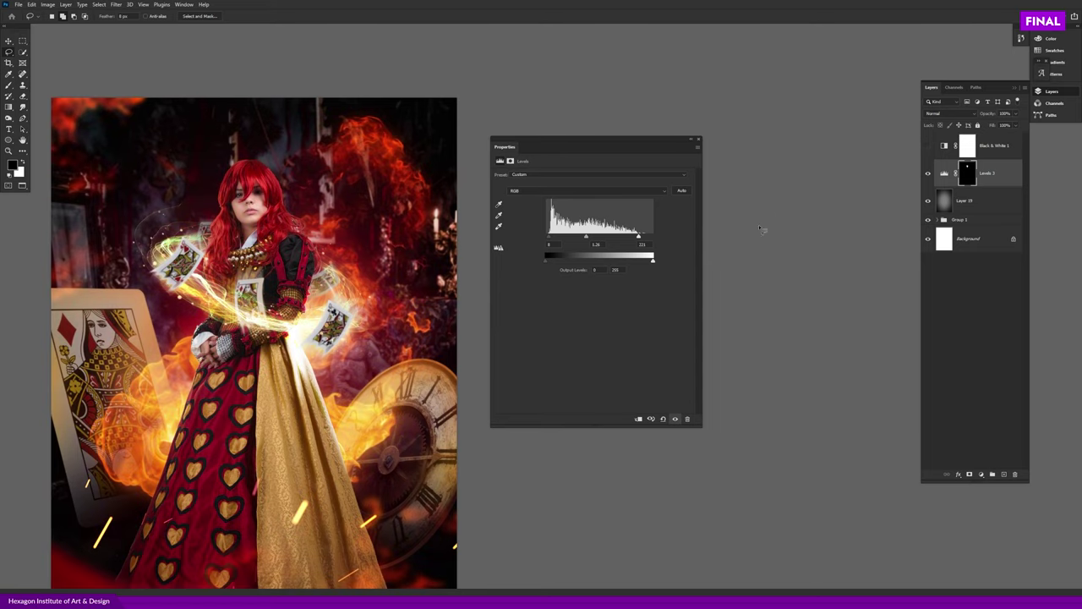
# - Select the Soft Light gradient layer, compare it on and off, and lock it
pyautogui.scroll(-2, 346, 269)
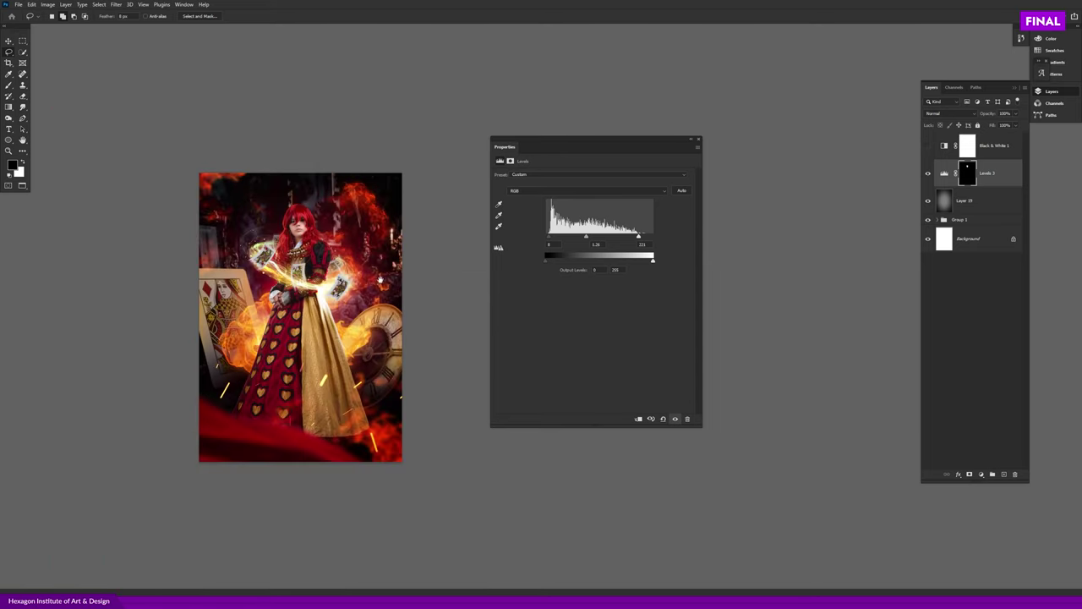
pyautogui.scroll(1, 341, 267)
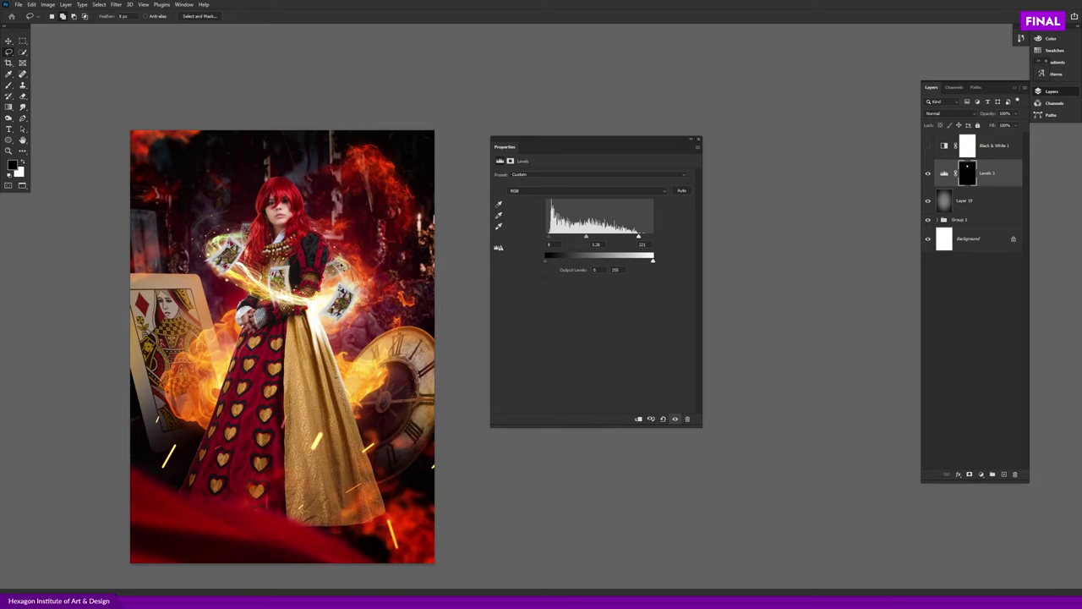
pyautogui.press('v')
pyautogui.click(432, 372)
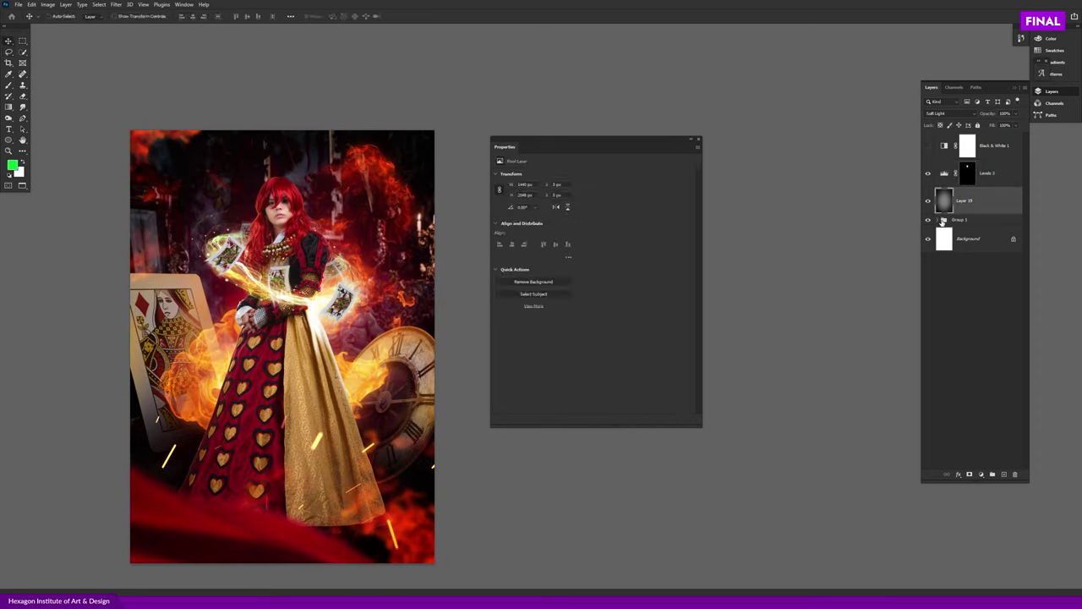
pyautogui.click(928, 203)
pyautogui.click(979, 125)
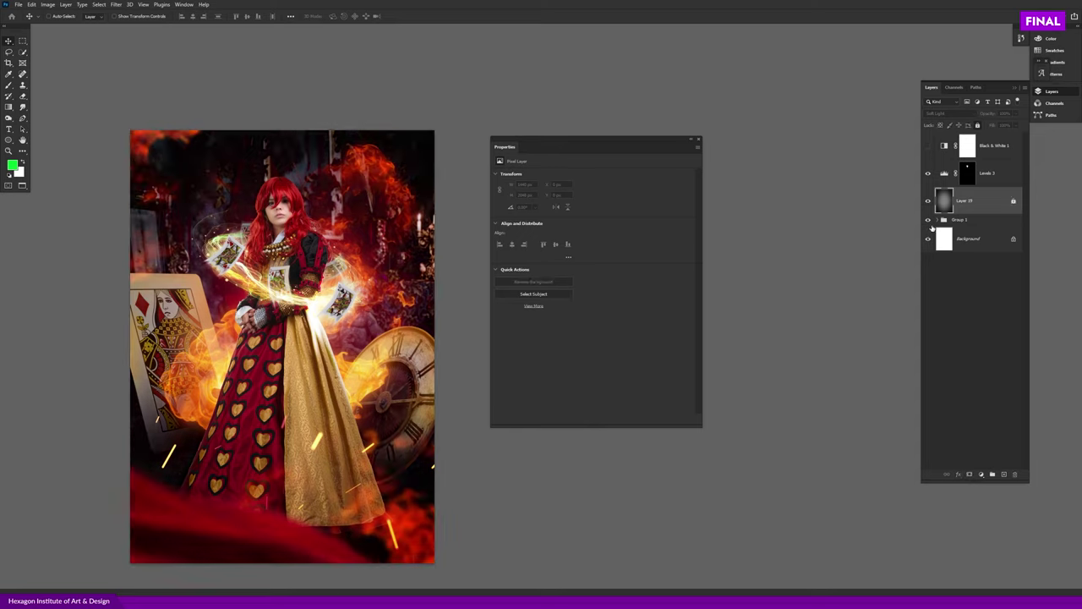
# - Expand Group 1 and scroll through its layers
pyautogui.click(938, 220)
pyautogui.moveTo(1028, 226); pyautogui.dragTo(1024, 441)
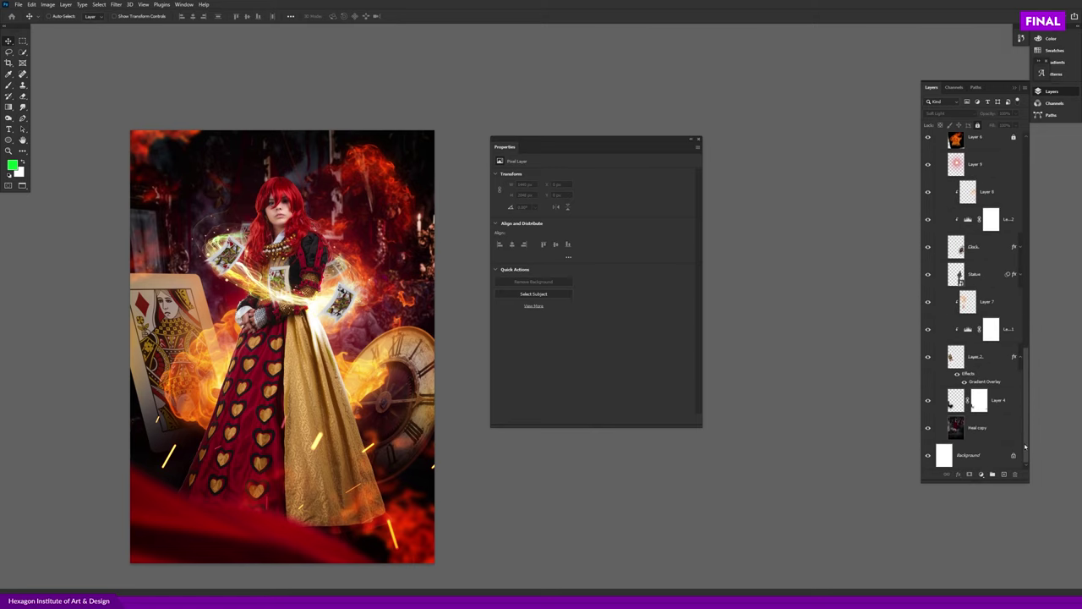
pyautogui.moveTo(1023, 443); pyautogui.dragTo(1029, 445)
pyautogui.scroll(-1, 237, 229)
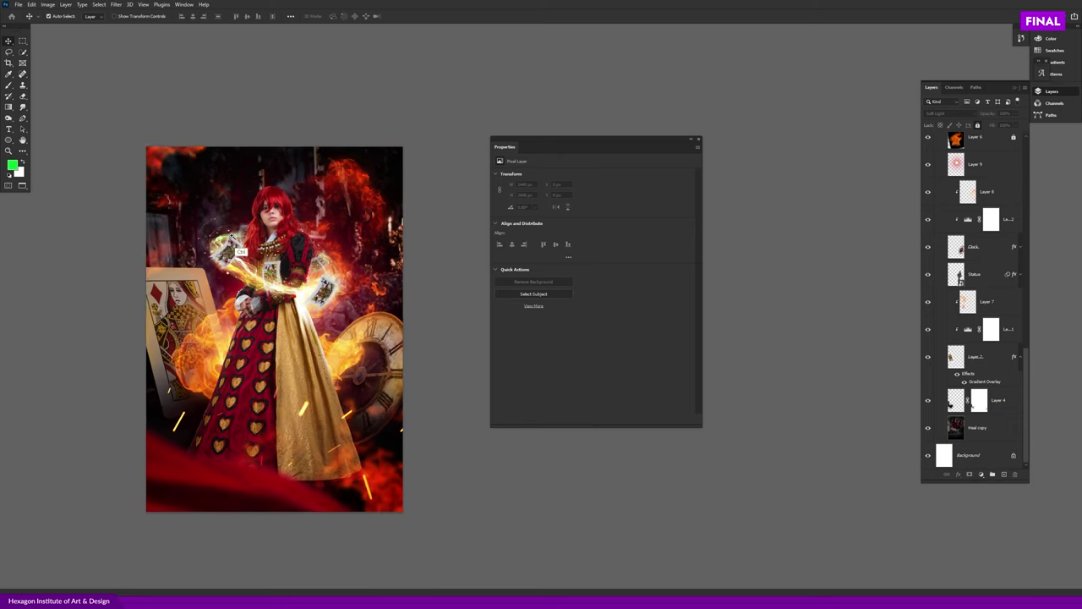
pyautogui.scroll(4, 241, 237)
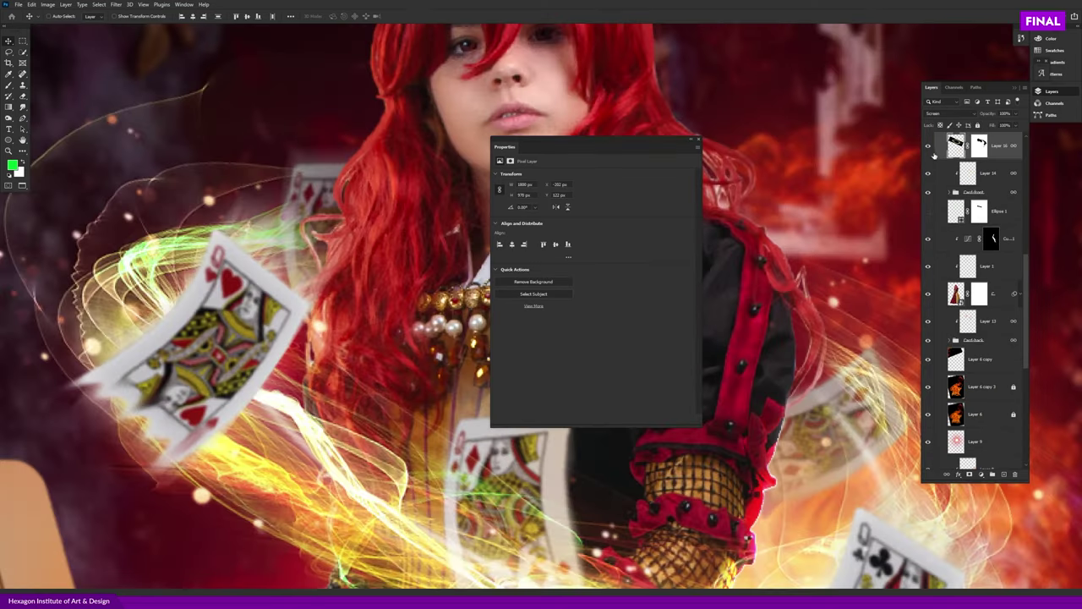
pyautogui.click(928, 146)
pyautogui.click(928, 146)
pyautogui.click(927, 149)
pyautogui.click(928, 148)
pyautogui.click(927, 147)
pyautogui.click(928, 148)
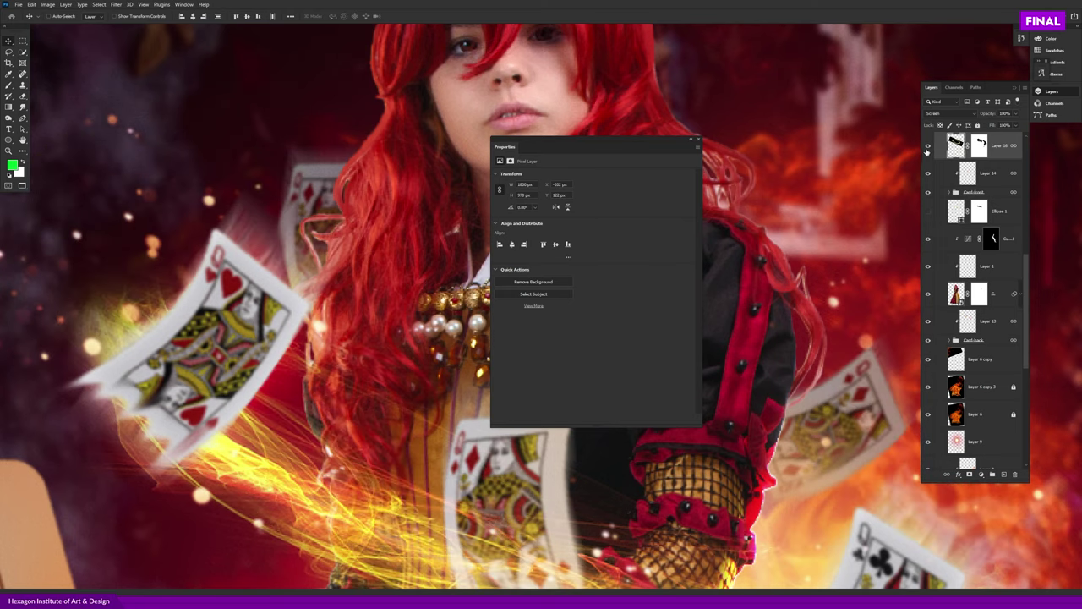
pyautogui.click(926, 149)
pyautogui.scroll(-1, 355, 296)
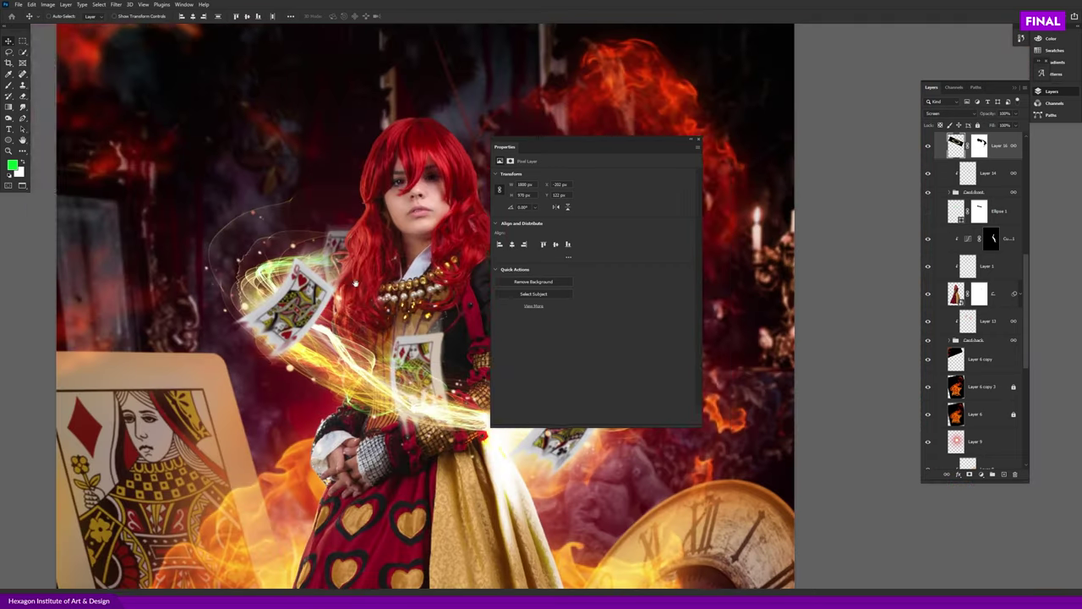
pyautogui.scroll(-1, 291, 296)
pyautogui.scroll(-1, 212, 254)
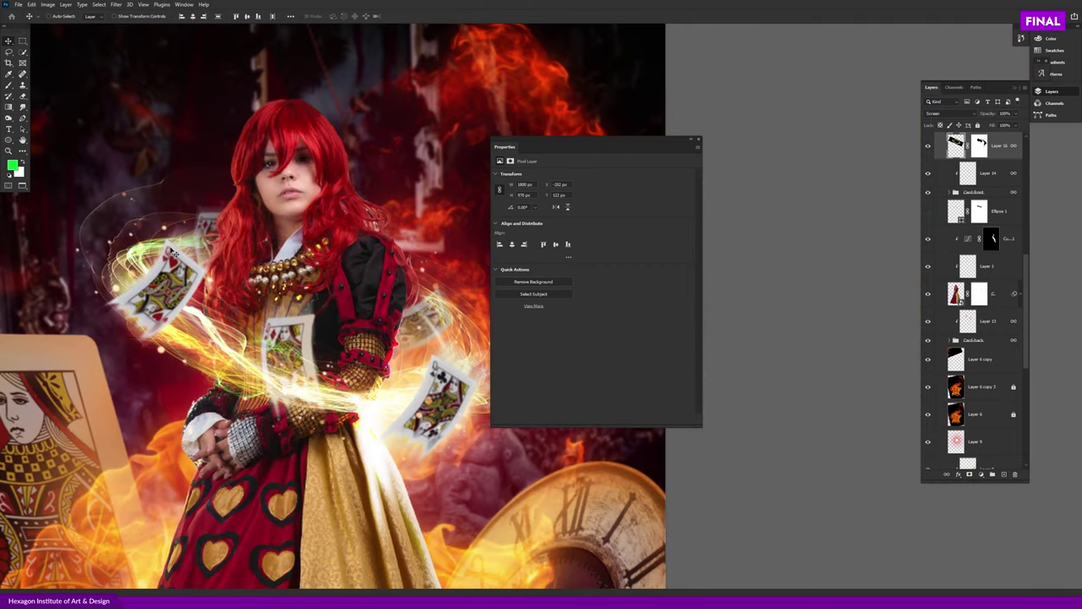
pyautogui.scroll(-1, 211, 254)
pyautogui.scroll(-2, 211, 254)
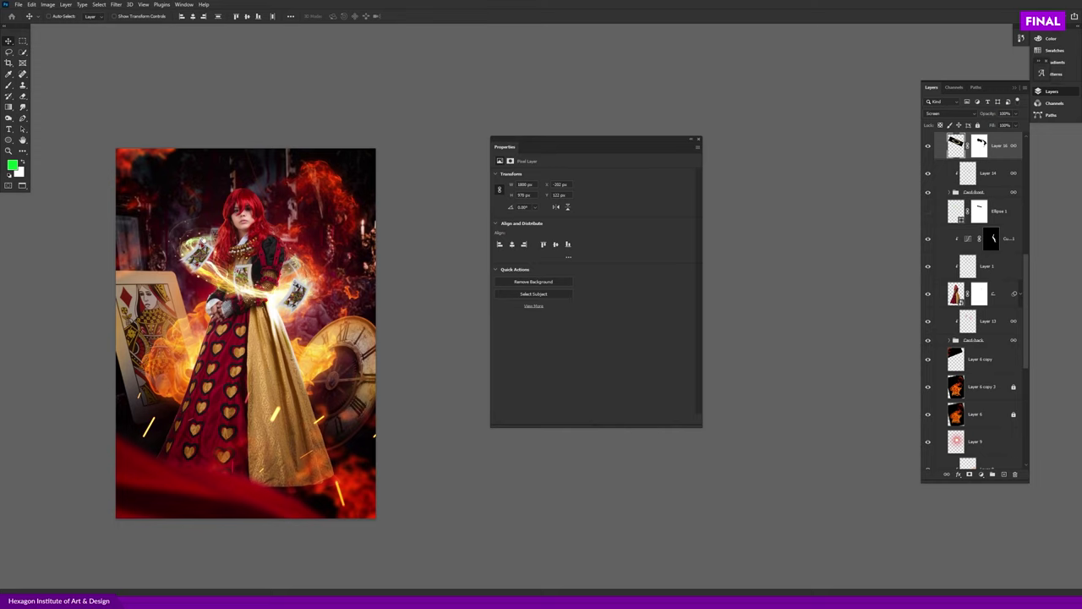
pyautogui.scroll(1, 192, 245)
pyautogui.scroll(2, 191, 245)
pyautogui.scroll(-1, 199, 267)
pyautogui.scroll(2, 200, 267)
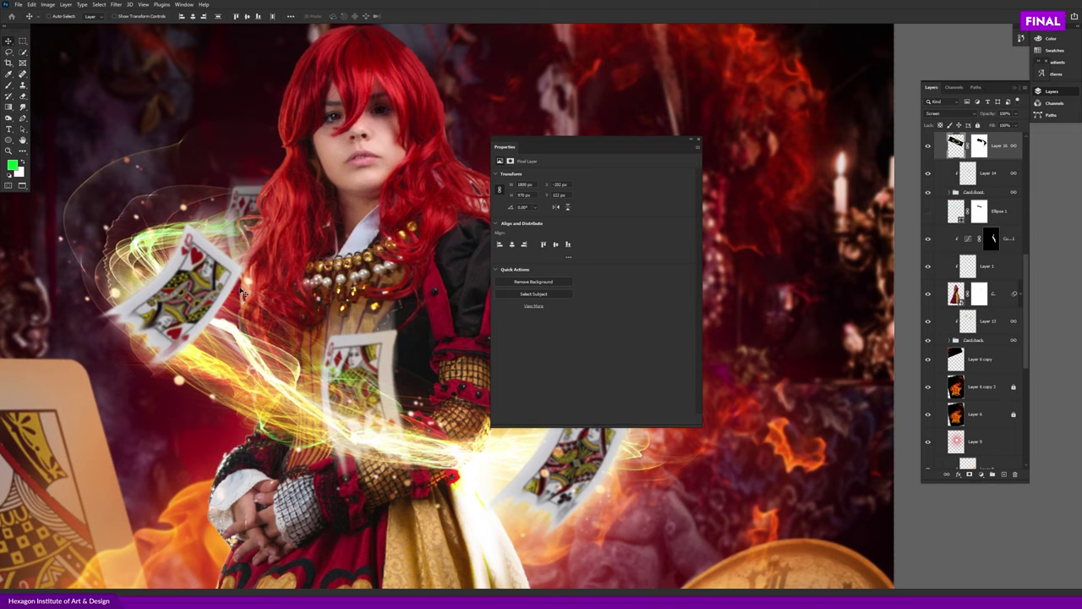
pyautogui.hotkey('ctrl', 'u')
# - Shift the Greens' hue and strongly desaturate them in Hue/Saturation, then apply
pyautogui.click(489, 127)
pyautogui.click(502, 153)
pyautogui.moveTo(536, 153); pyautogui.dragTo(522, 155)
pyautogui.scroll(-2, 396, 275)
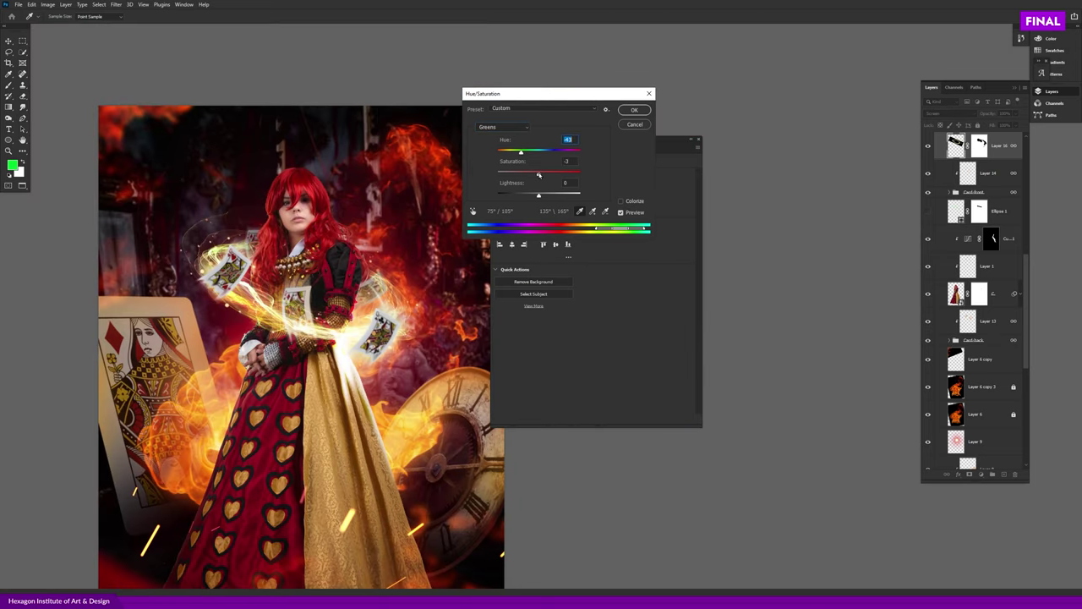
pyautogui.moveTo(539, 175); pyautogui.dragTo(513, 178)
pyautogui.press('Return')
# - Pan across the queen's torso and move the Properties panel out of the way
pyautogui.scroll(2, 418, 332)
pyautogui.scroll(2, 417, 333)
pyautogui.moveTo(418, 333); pyautogui.dragTo(458, 355)
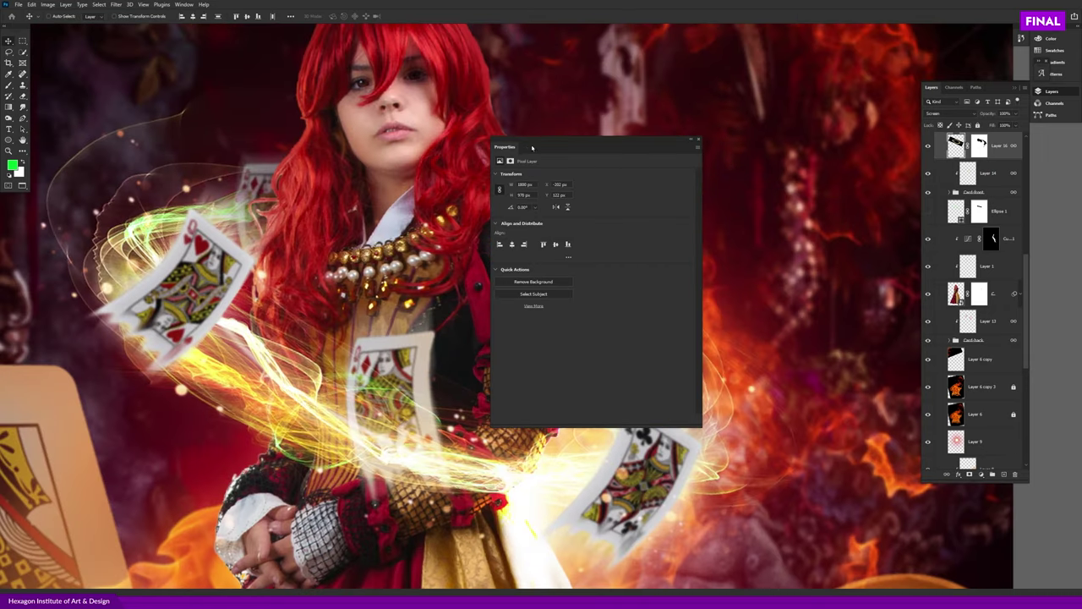
pyautogui.moveTo(549, 146); pyautogui.dragTo(670, 396)
# - On the wisps layer, shift the Greens' hue and cut their saturation, entering -72
pyautogui.hotkey('ctrl', 'u')
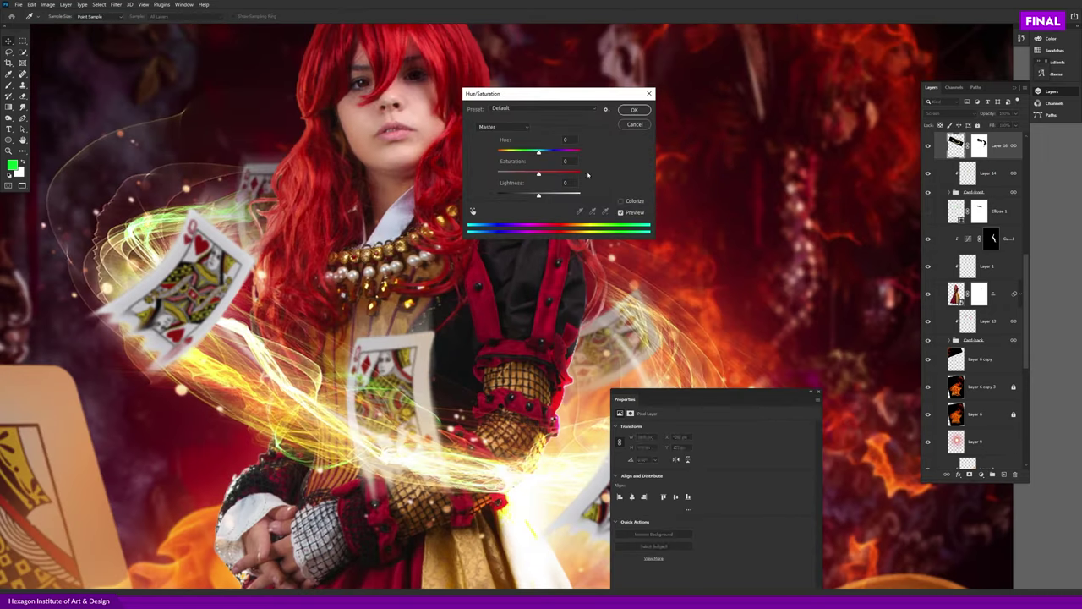
pyautogui.click(502, 130)
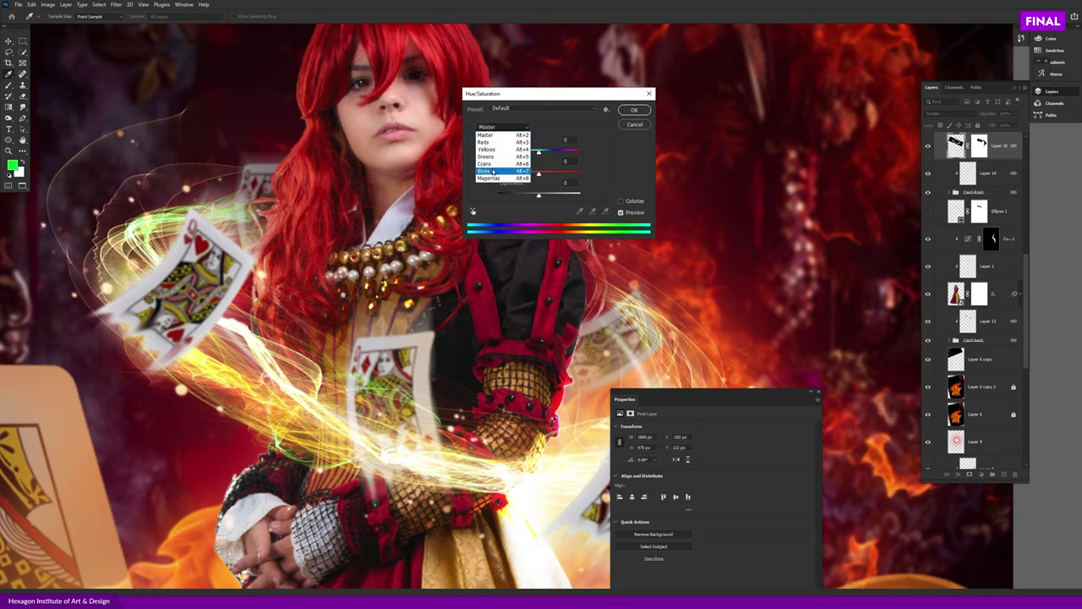
pyautogui.click(494, 153)
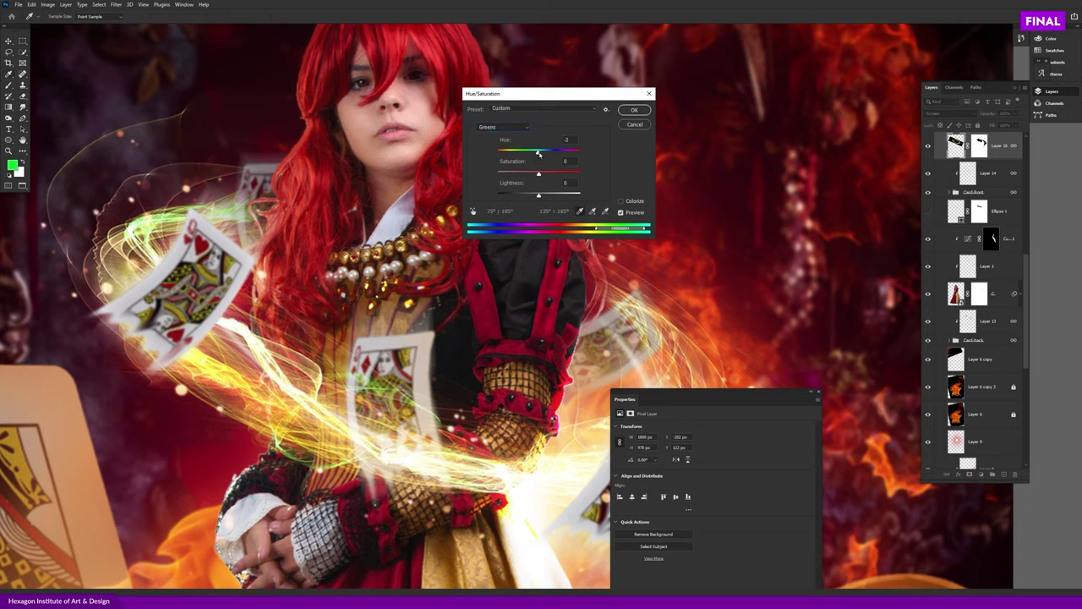
pyautogui.moveTo(539, 153); pyautogui.dragTo(531, 153)
pyautogui.moveTo(523, 152); pyautogui.dragTo(523, 153)
pyautogui.moveTo(530, 173); pyautogui.dragTo(510, 174)
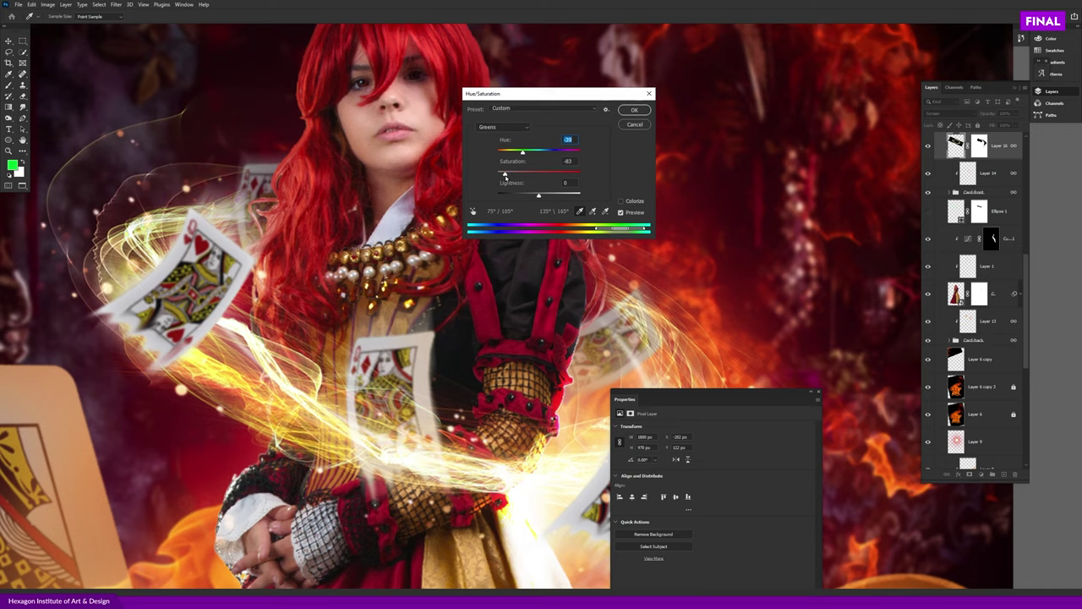
pyautogui.moveTo(504, 176); pyautogui.dragTo(504, 175)
pyautogui.hotkey('ctrl', '-')
pyautogui.write('-72')
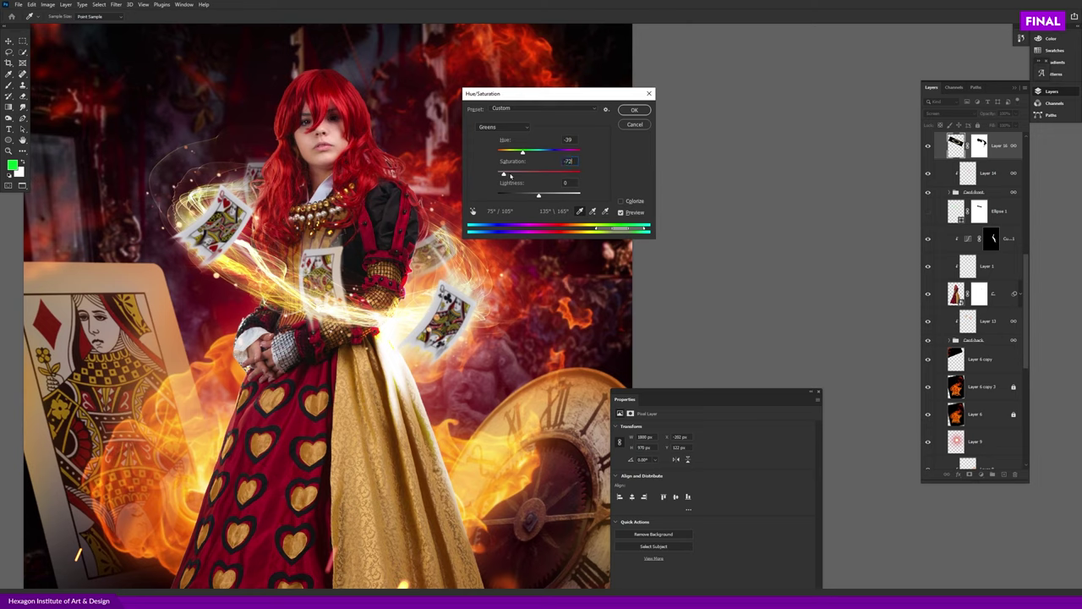
pyautogui.moveTo(523, 153); pyautogui.dragTo(521, 153)
# - Try Colorize and revert it, close Hue/Saturation, and select Layer 9
pyautogui.click(622, 213)
pyautogui.hotkey('ctrl', '-')
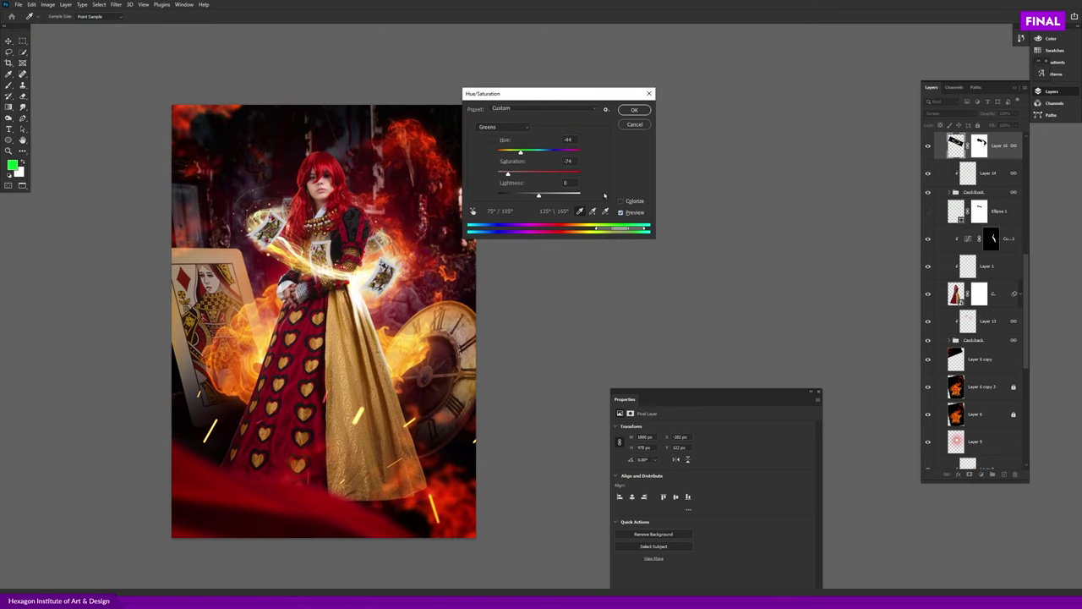
pyautogui.click(623, 202)
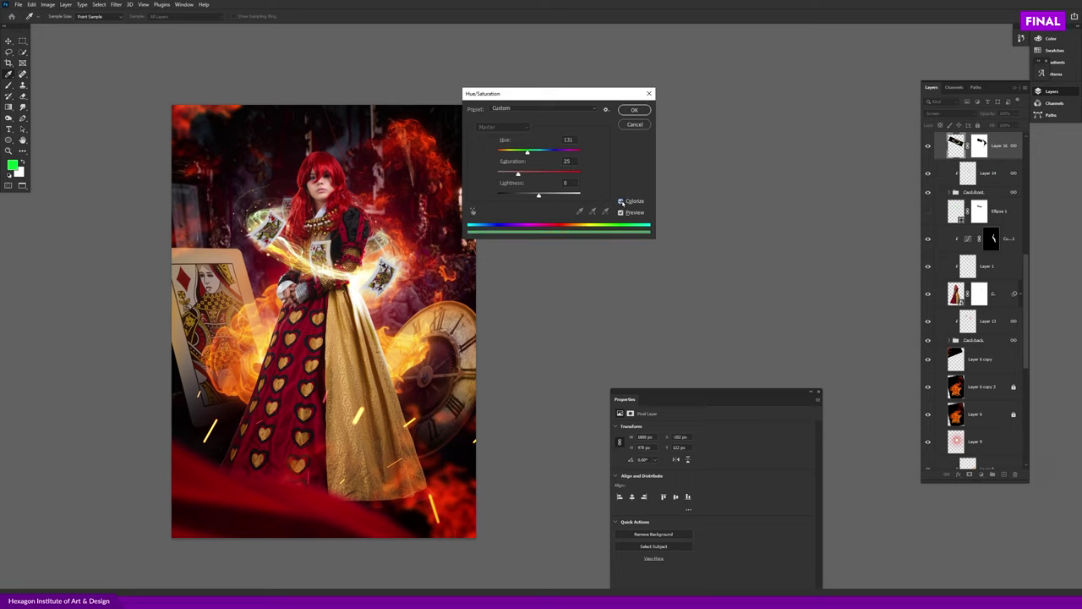
pyautogui.click(633, 124)
pyautogui.press('v')
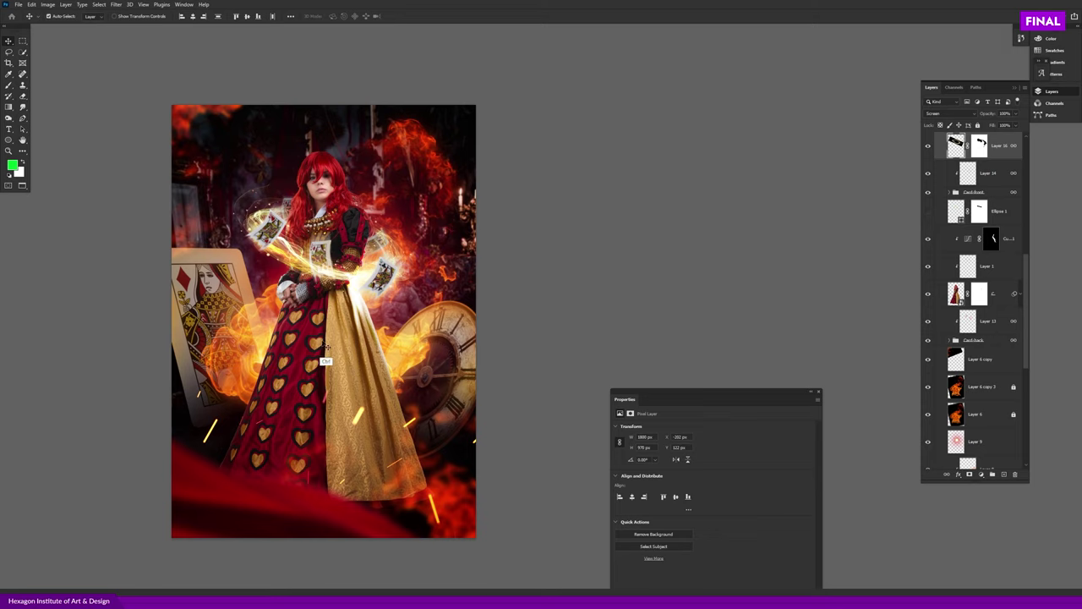
pyautogui.click(981, 441)
# - Toggle the Layer 6 and Layer 6 copy 3 fire glows, then select both layers
pyautogui.click(927, 418)
pyautogui.click(930, 398)
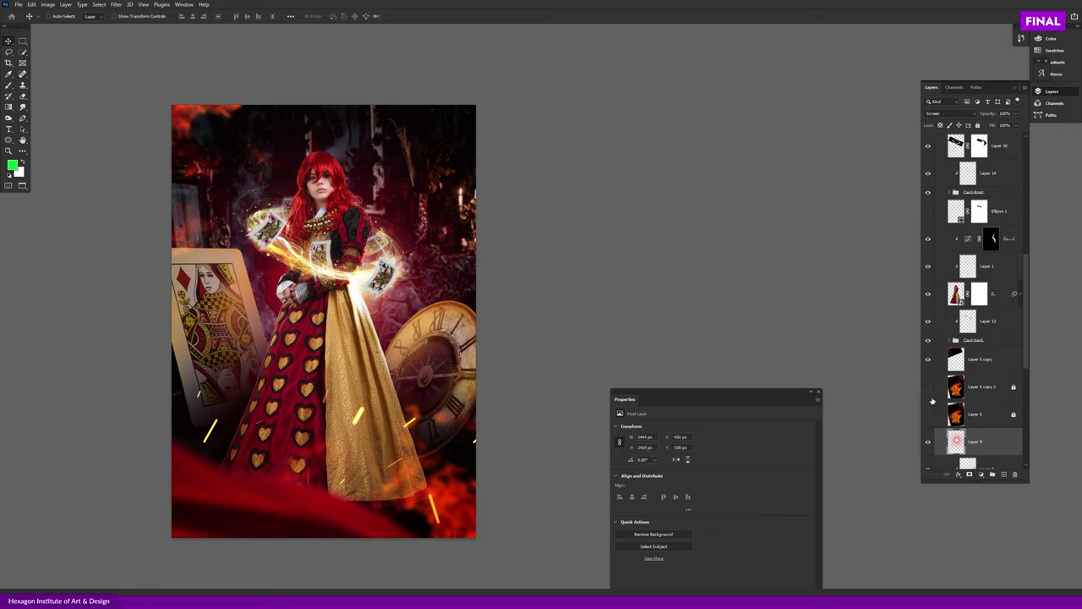
pyautogui.click(928, 414)
pyautogui.click(928, 386)
pyautogui.click(981, 386)
pyautogui.keyDown('shift'); pyautogui.click(976, 415); pyautogui.keyUp('shift')
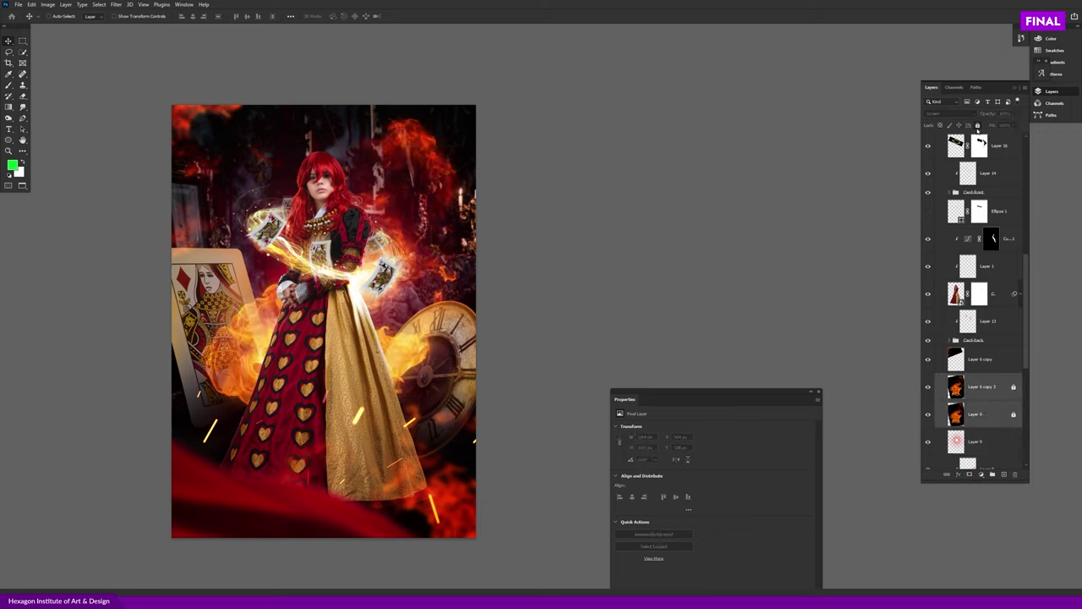
# - Scale up both fire layers across the composition, comparing before and after
pyautogui.hotkey('ctrl', 't')
pyautogui.moveTo(524, 62); pyautogui.dragTo(478, 186)
pyautogui.press('Return')
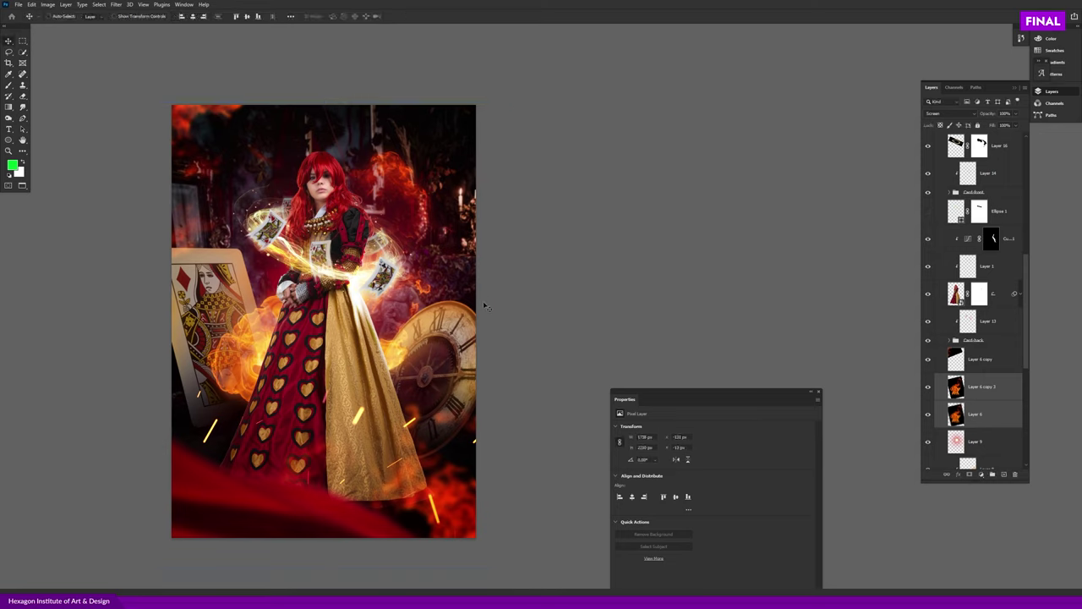
pyautogui.hotkey('ctrl', 'z')
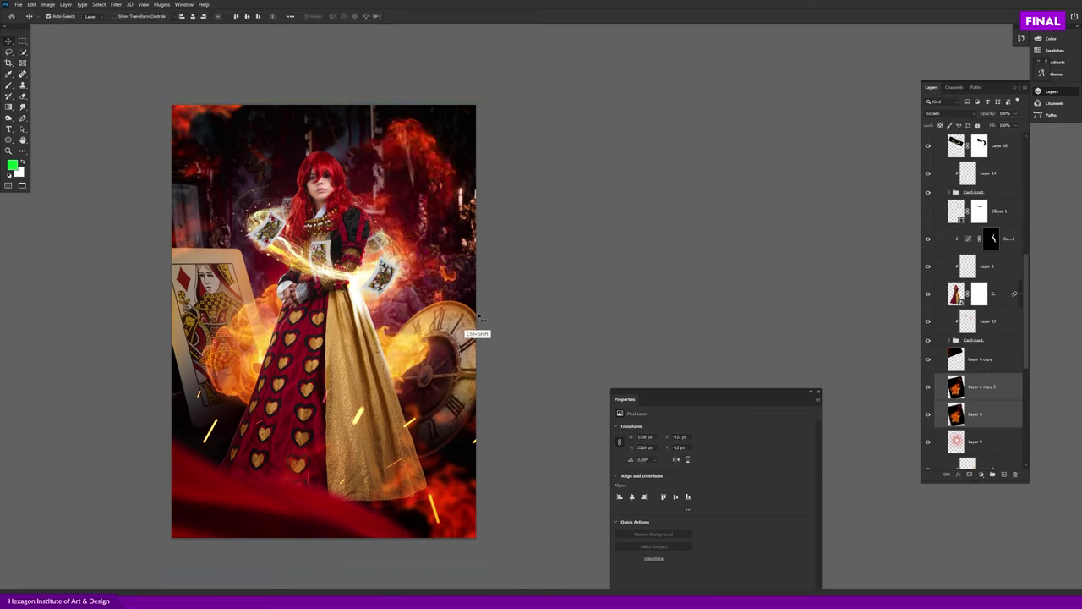
pyautogui.hotkey('ctrl', 'z')
pyautogui.hotkey('ctrl', 'shift', 'z')
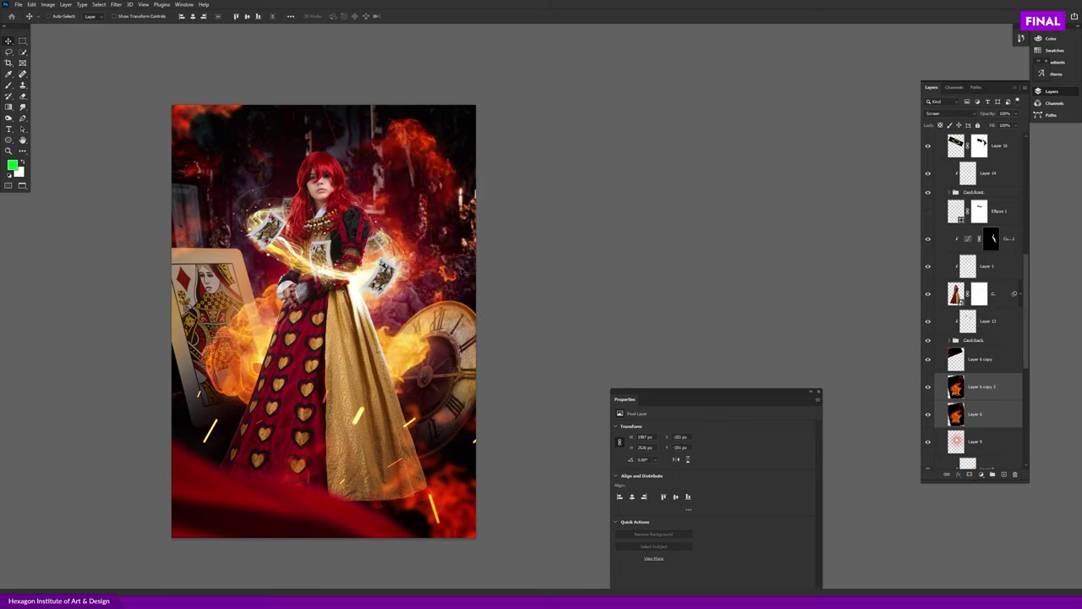
# - Check the composite's tones in black and white around the face and smoke, then restore colour
pyautogui.moveTo(1026, 287); pyautogui.dragTo(1030, 142)
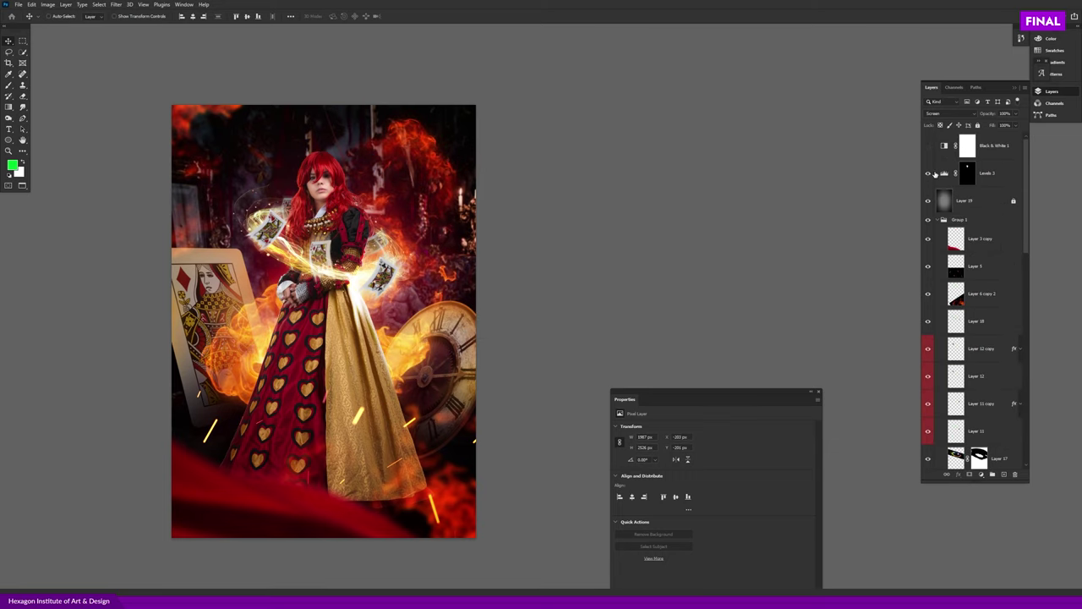
pyautogui.click(928, 145)
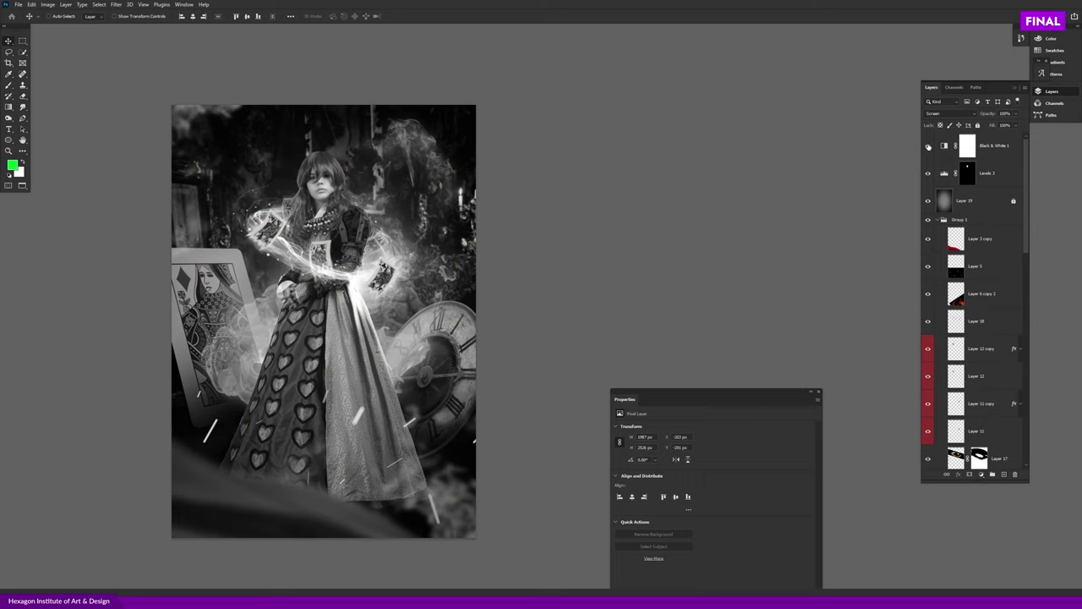
pyautogui.moveTo(231, 164)
pyautogui.mouseDown()
pyautogui.moveTo(368, 261)
pyautogui.moveTo(336, 299)
pyautogui.mouseUp()
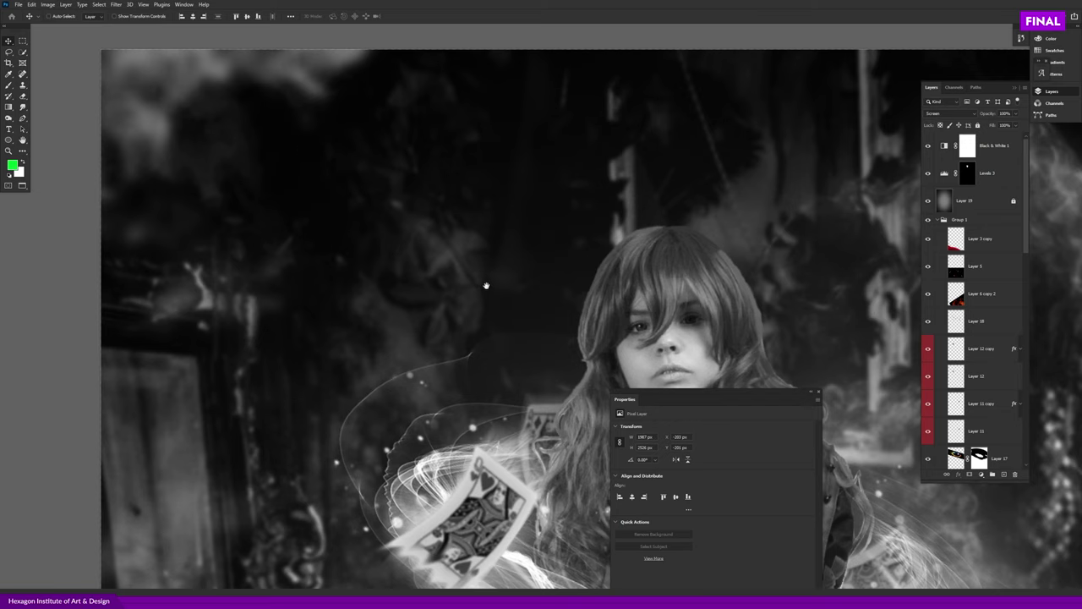
pyautogui.moveTo(485, 288)
pyautogui.mouseDown()
pyautogui.moveTo(474, 300)
pyautogui.moveTo(358, 259)
pyautogui.mouseUp()
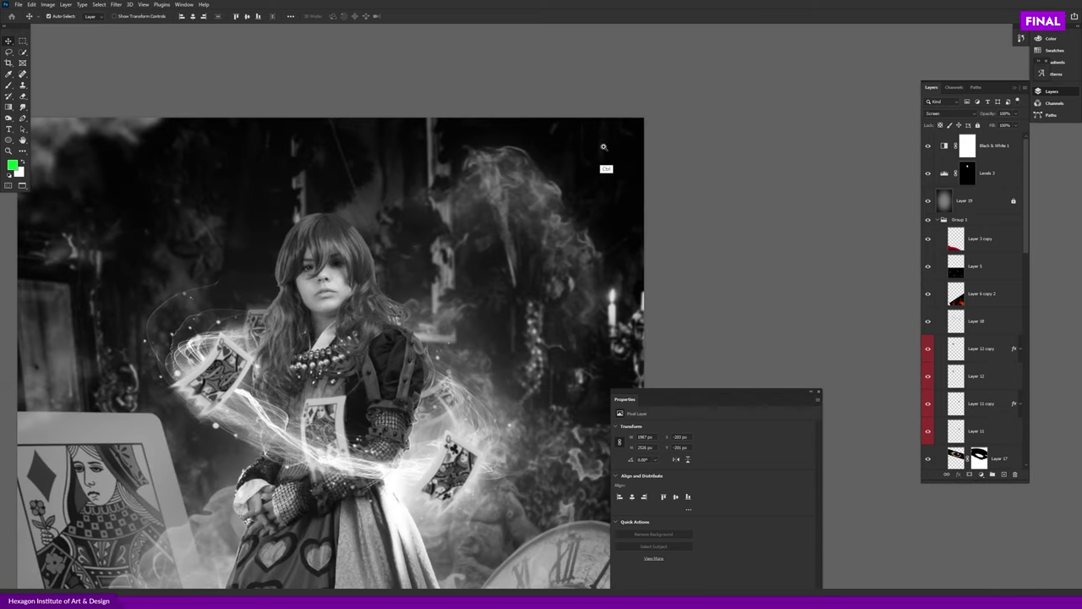
pyautogui.moveTo(674, 205); pyautogui.dragTo(665, 152)
pyautogui.click(928, 147)
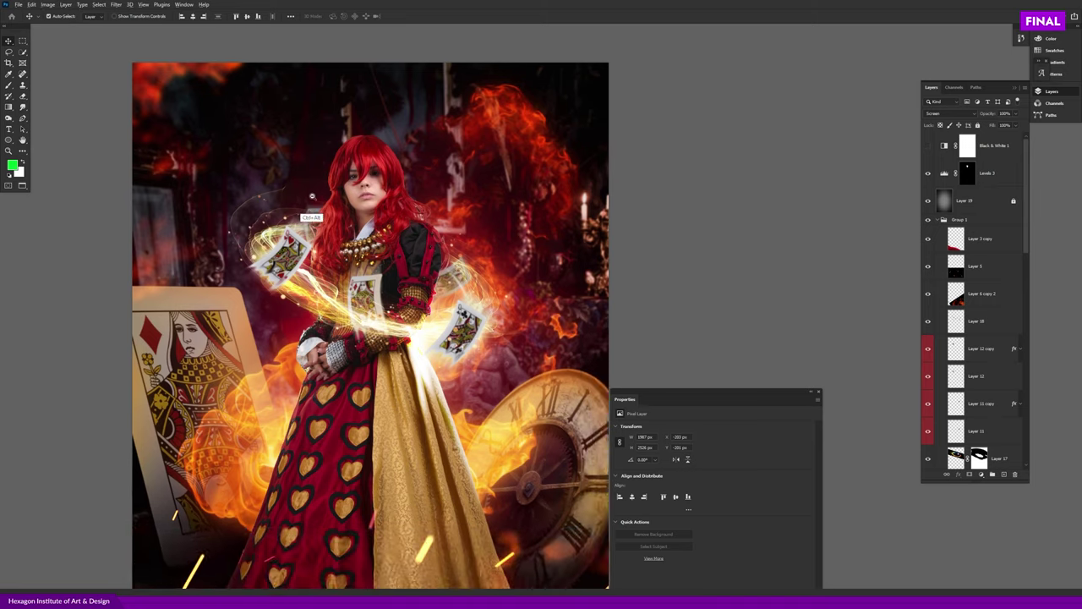
pyautogui.moveTo(304, 250); pyautogui.dragTo(254, 250)
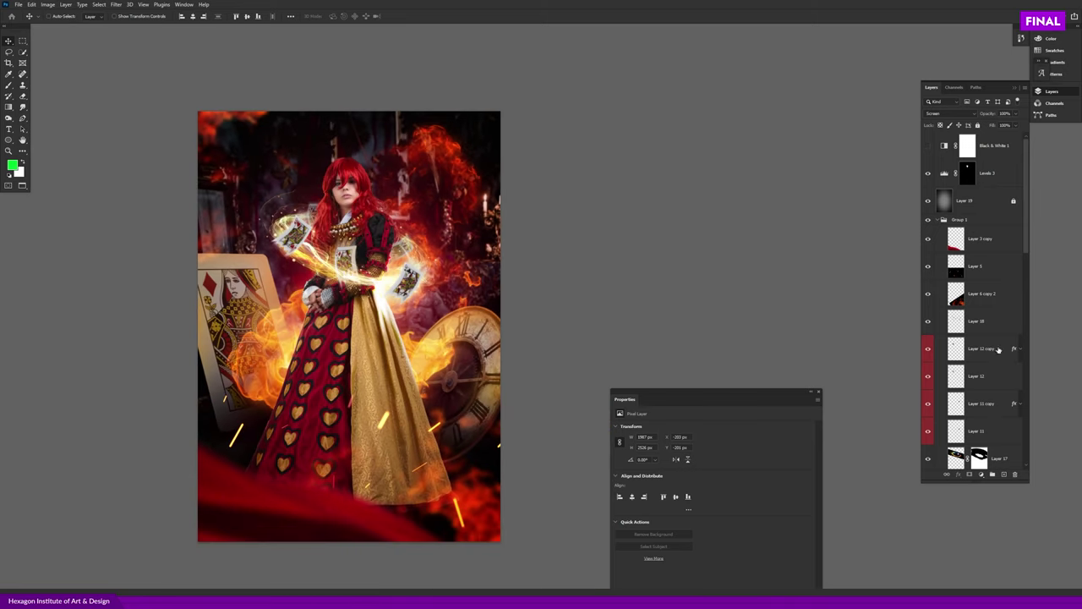
# - Select Layer 3 copy and toggle Levels 3 to compare the face brightening
pyautogui.click(1024, 246)
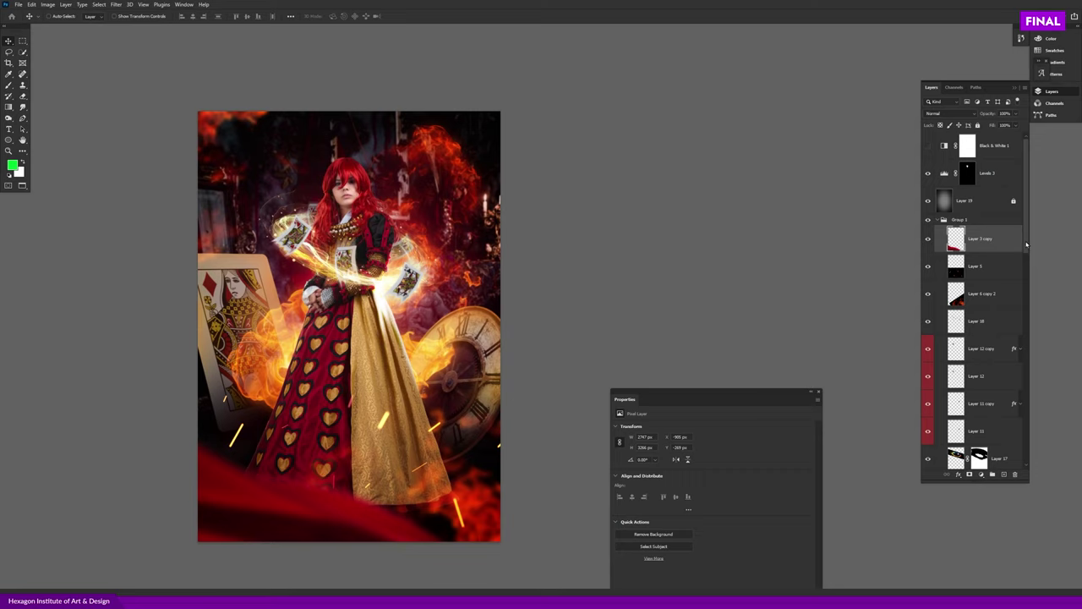
pyautogui.click(928, 173)
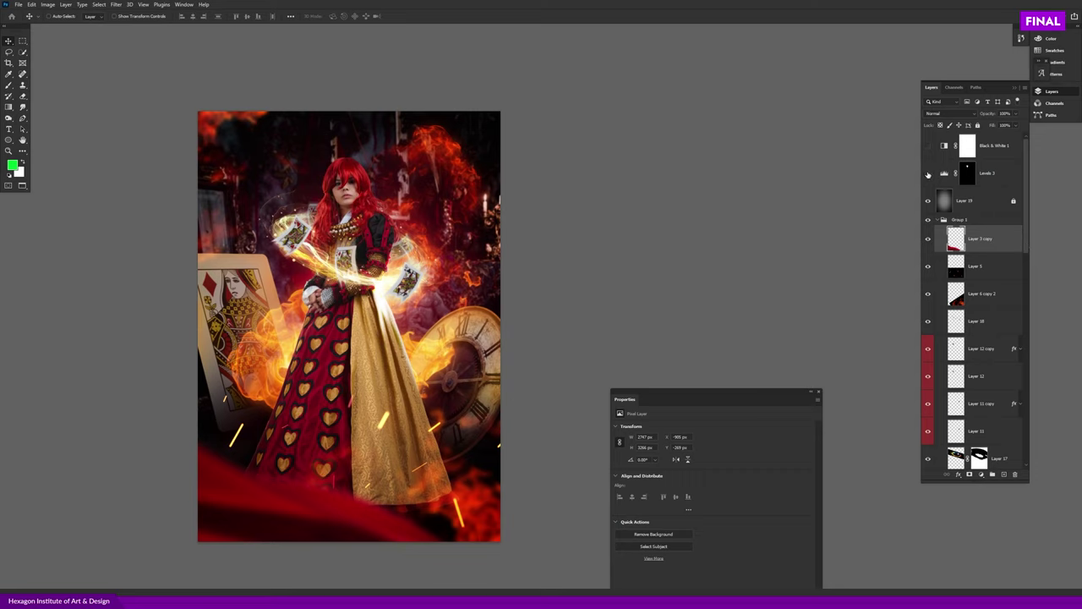
pyautogui.click(928, 173)
pyautogui.click(928, 173)
pyautogui.click(927, 174)
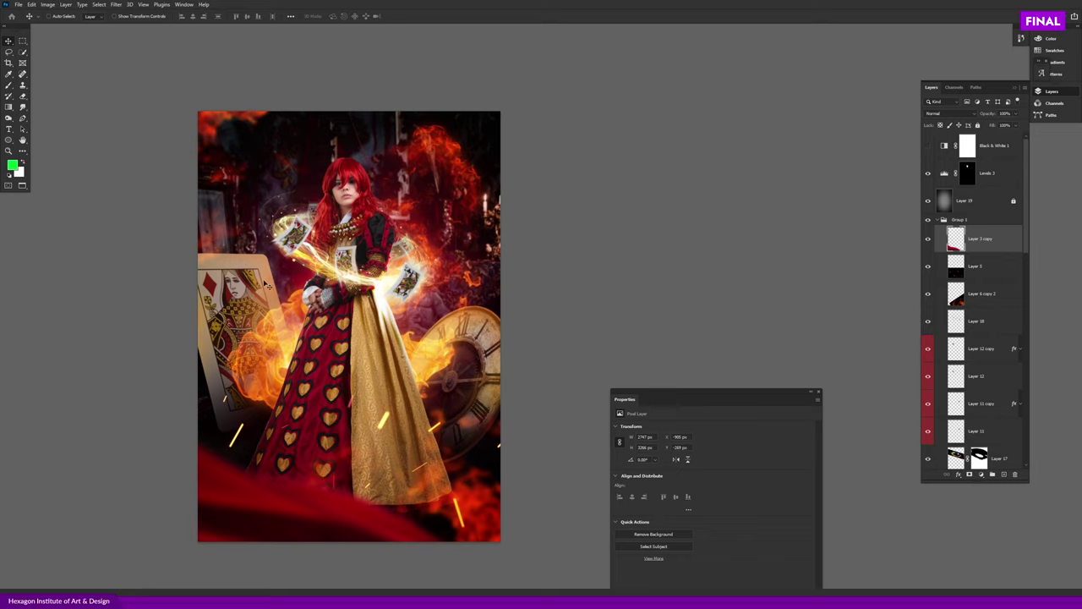
# - Toggle Heal copy, then lasso the upper-left background around the queen's hair
pyautogui.scroll(-1, 1026, 228)
pyautogui.scroll(-10, 1026, 228)
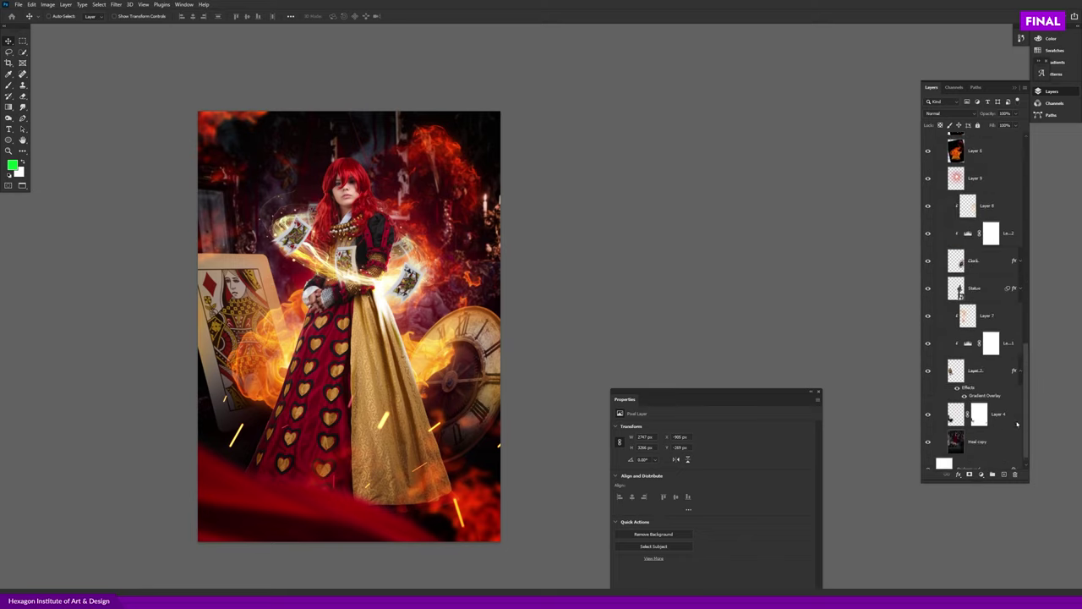
pyautogui.click(927, 428)
pyautogui.click(928, 428)
pyautogui.press('l')
pyautogui.moveTo(269, 230); pyautogui.dragTo(188, 161)
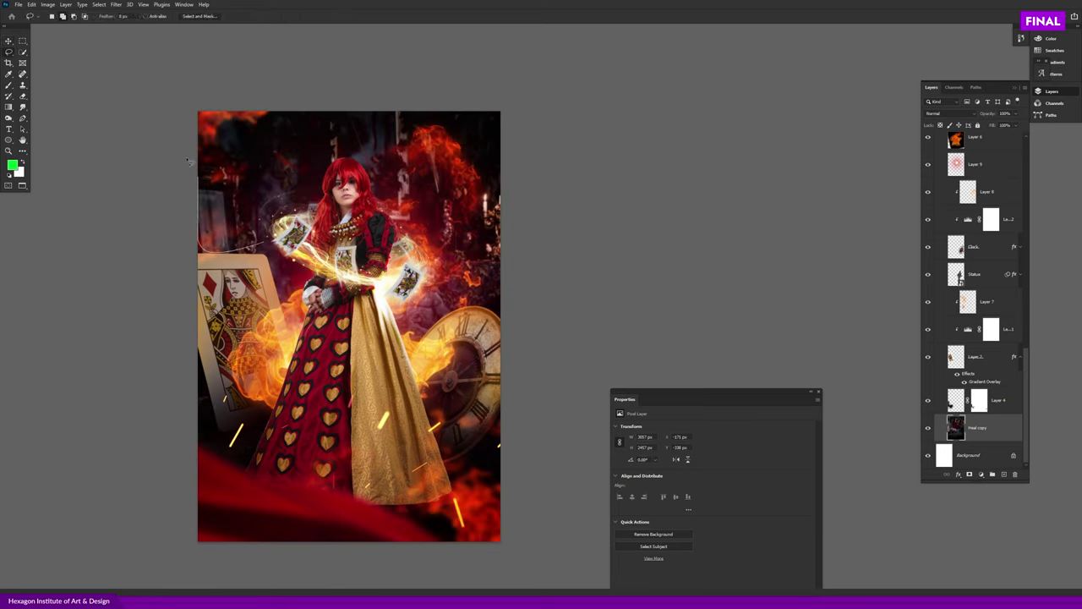
pyautogui.moveTo(187, 160); pyautogui.dragTo(270, 245)
# - Add a masked Levels 4 adjustment, pulling in the white point and lifting midtones
pyautogui.click(982, 474)
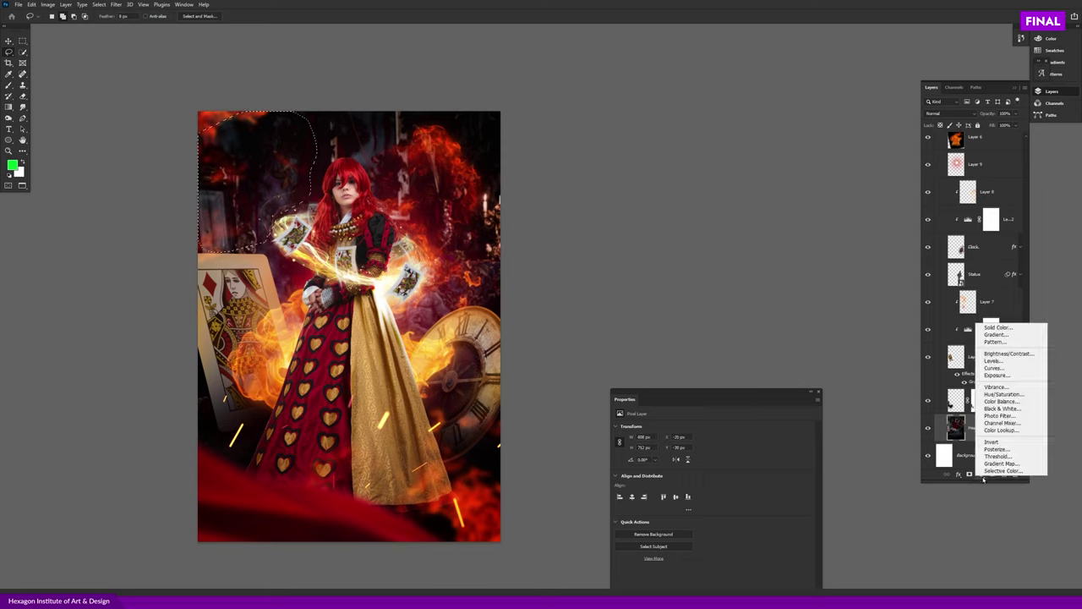
pyautogui.click(994, 361)
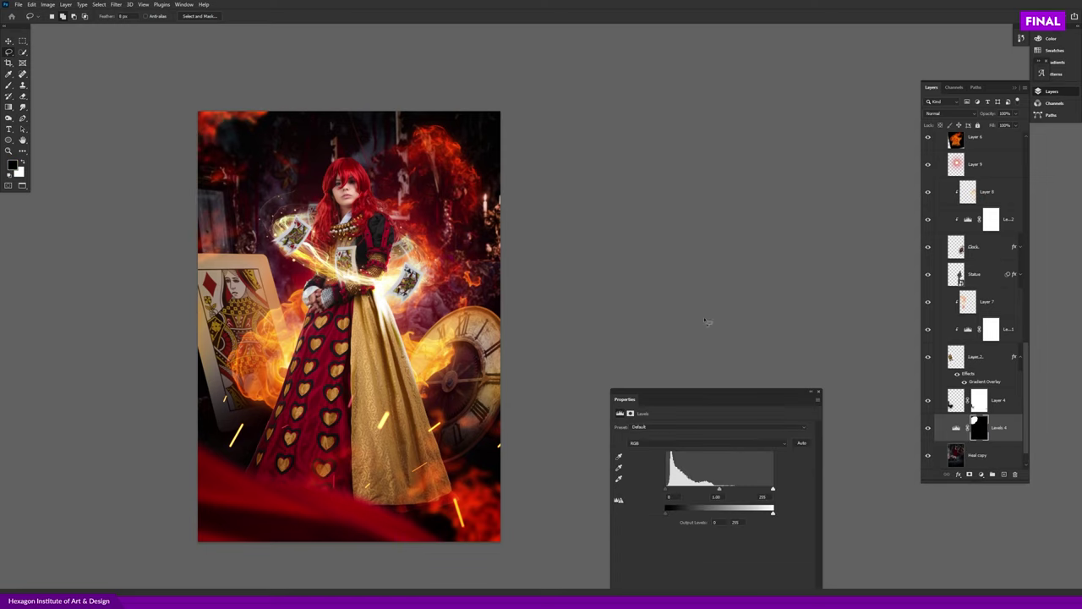
pyautogui.moveTo(685, 394); pyautogui.dragTo(608, 87)
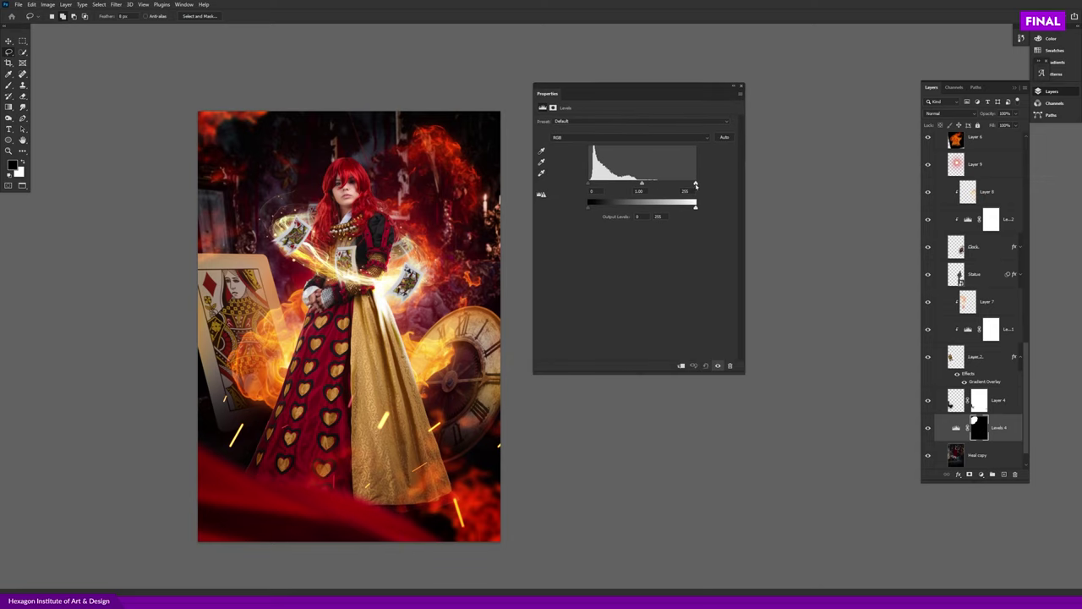
pyautogui.moveTo(693, 185); pyautogui.dragTo(632, 185)
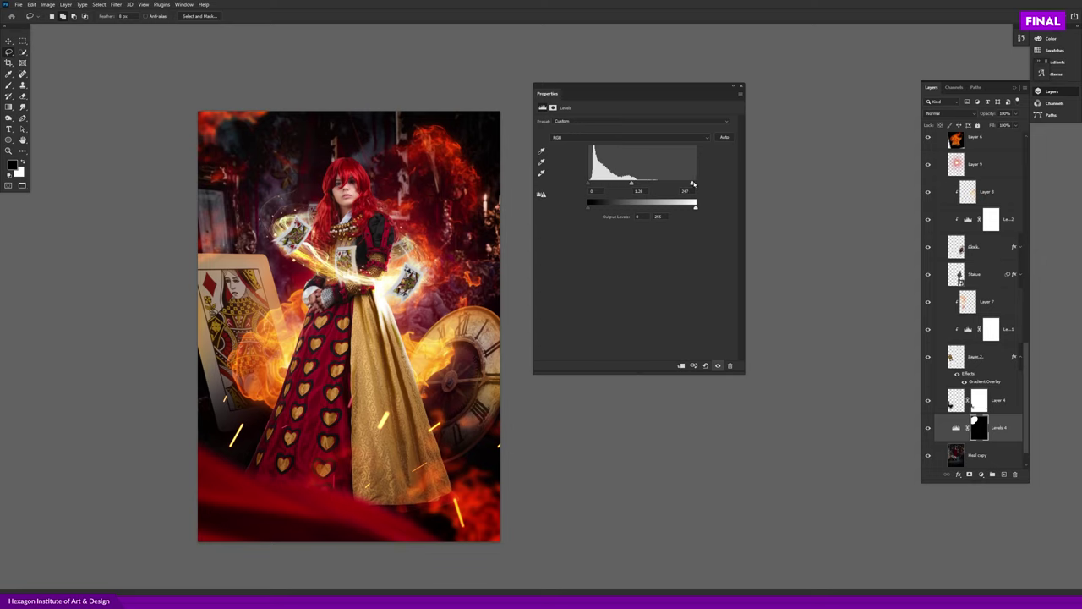
pyautogui.moveTo(692, 183); pyautogui.dragTo(687, 186)
pyautogui.moveTo(638, 185); pyautogui.dragTo(634, 185)
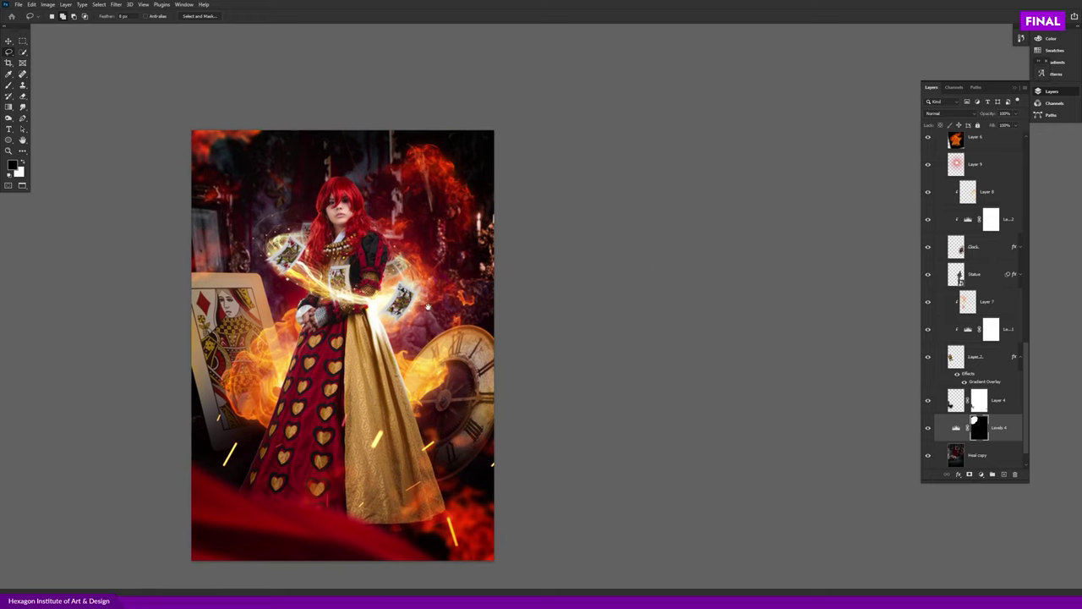
pyautogui.press('b')
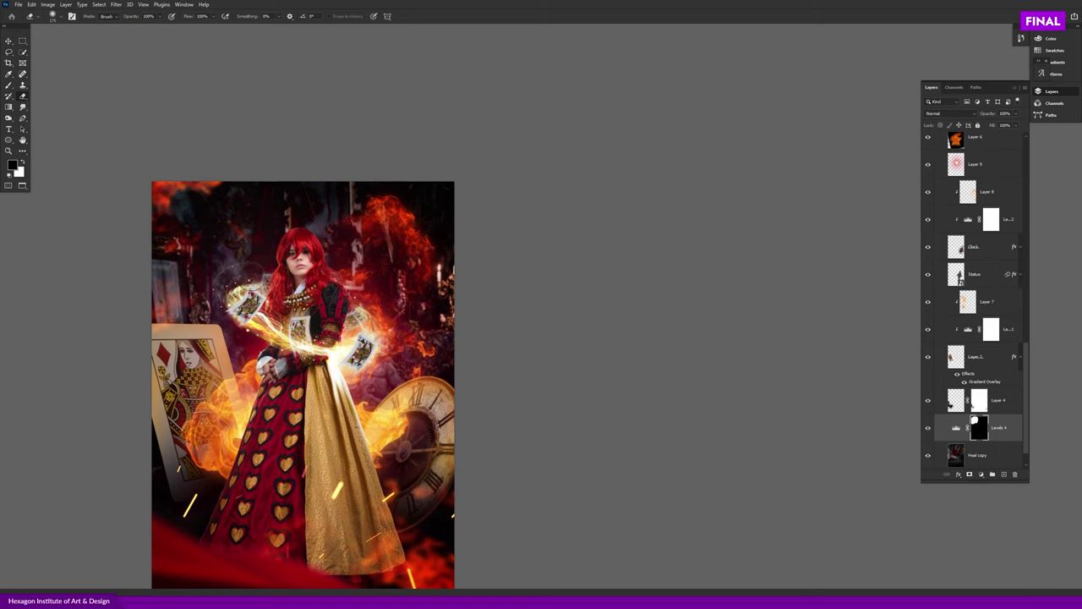
# - Paint the Levels 4 mask with a soft round brush left of the card, swapping colours with X
pyautogui.rightClick(254, 246)
pyautogui.doubleClick(312, 368)
pyautogui.press('x')
pyautogui.moveTo(195, 309); pyautogui.dragTo(169, 296)
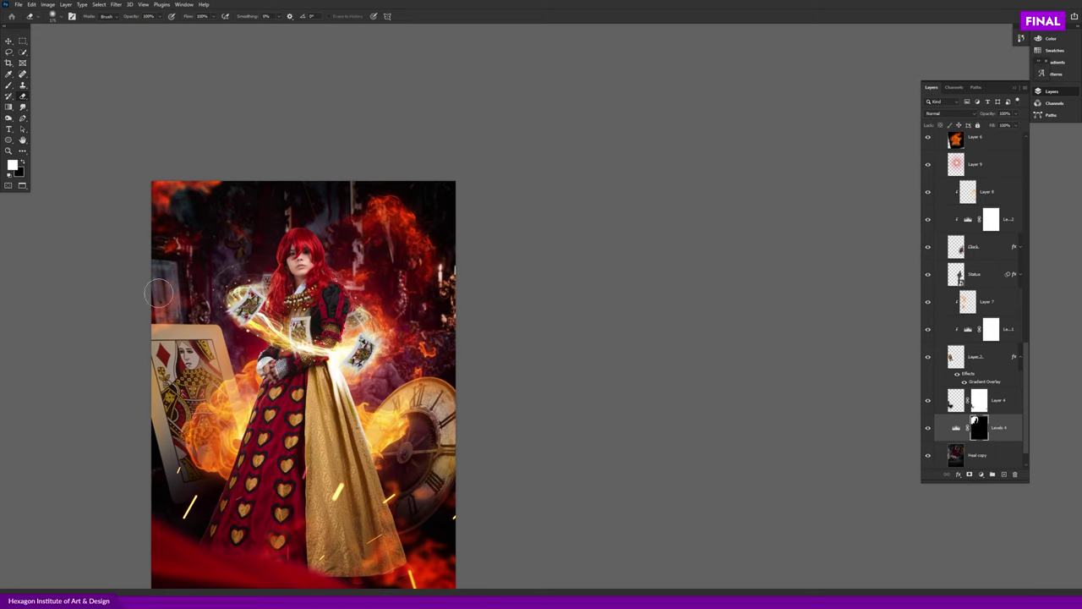
pyautogui.press('x')
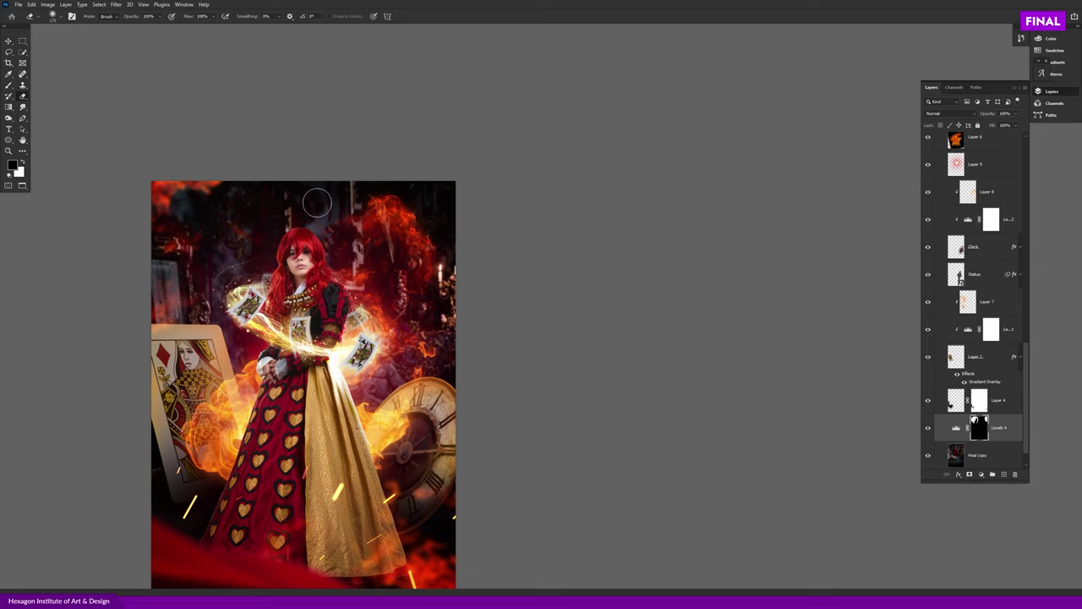
pyautogui.press('x')
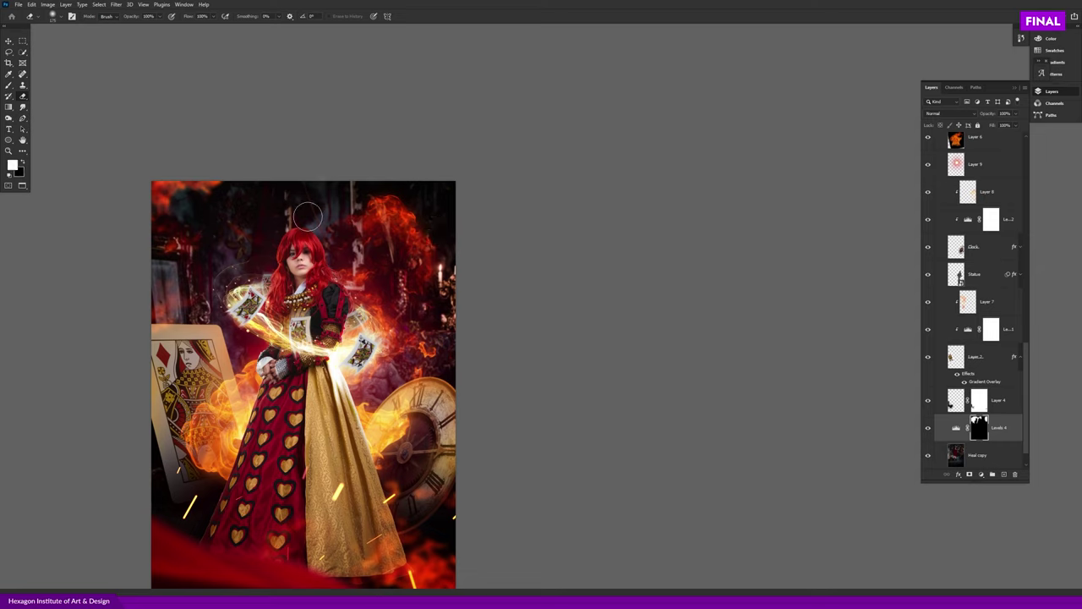
pyautogui.press('x')
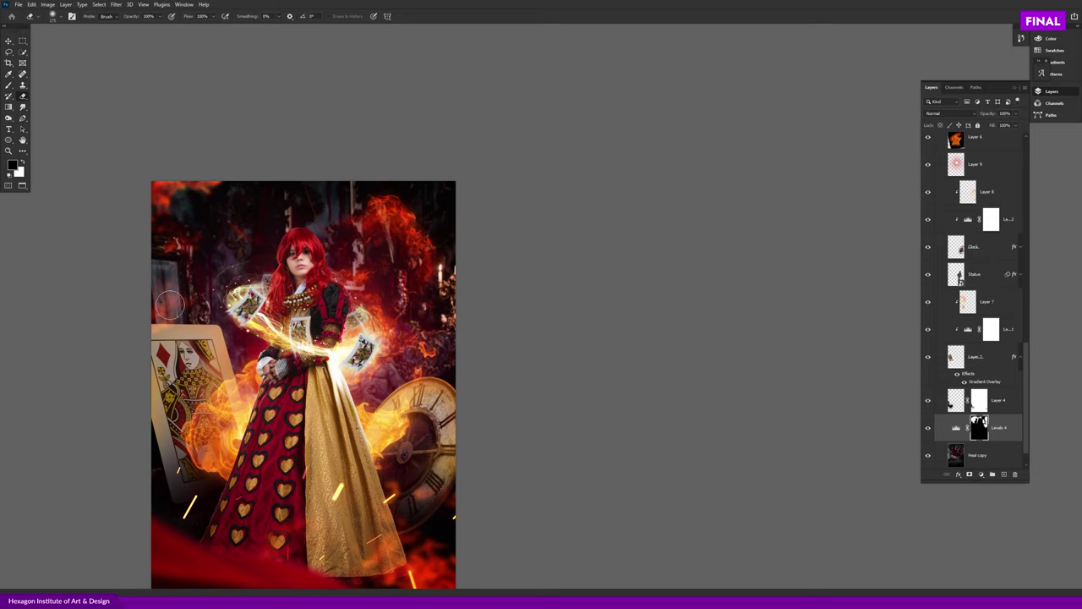
pyautogui.press('x')
pyautogui.press('x')
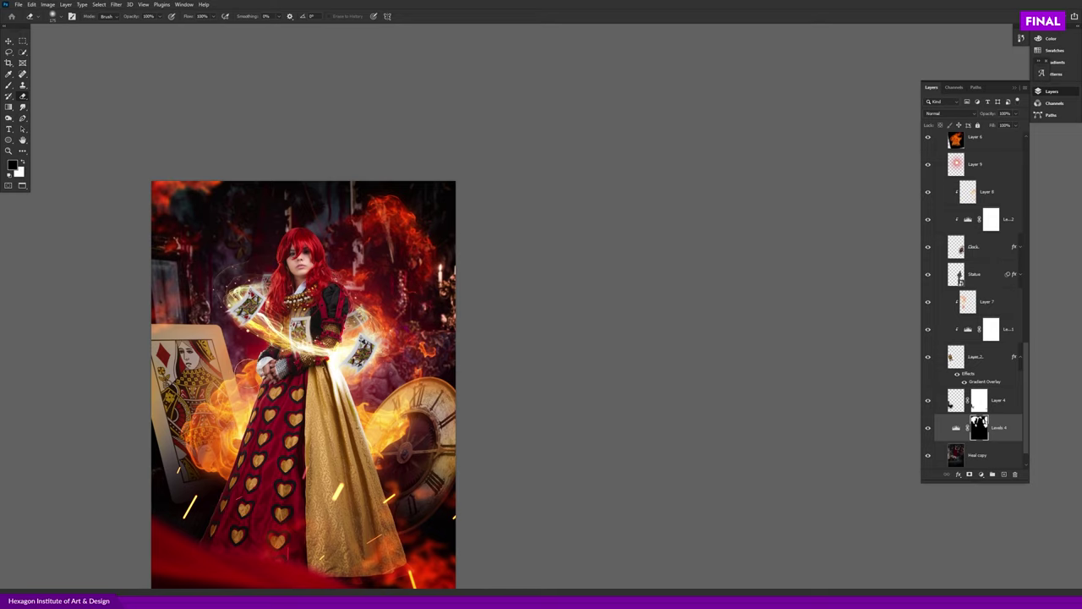
# - Pan around the image and zoom out to fit it in the window
pyautogui.moveTo(383, 419); pyautogui.dragTo(316, 262)
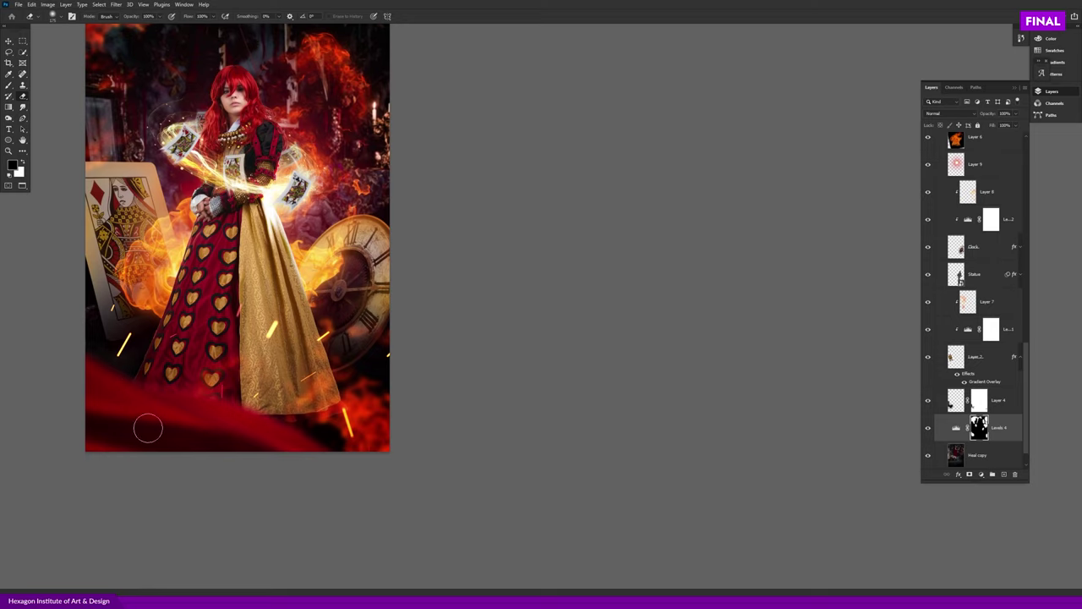
pyautogui.moveTo(454, 375); pyautogui.dragTo(519, 419)
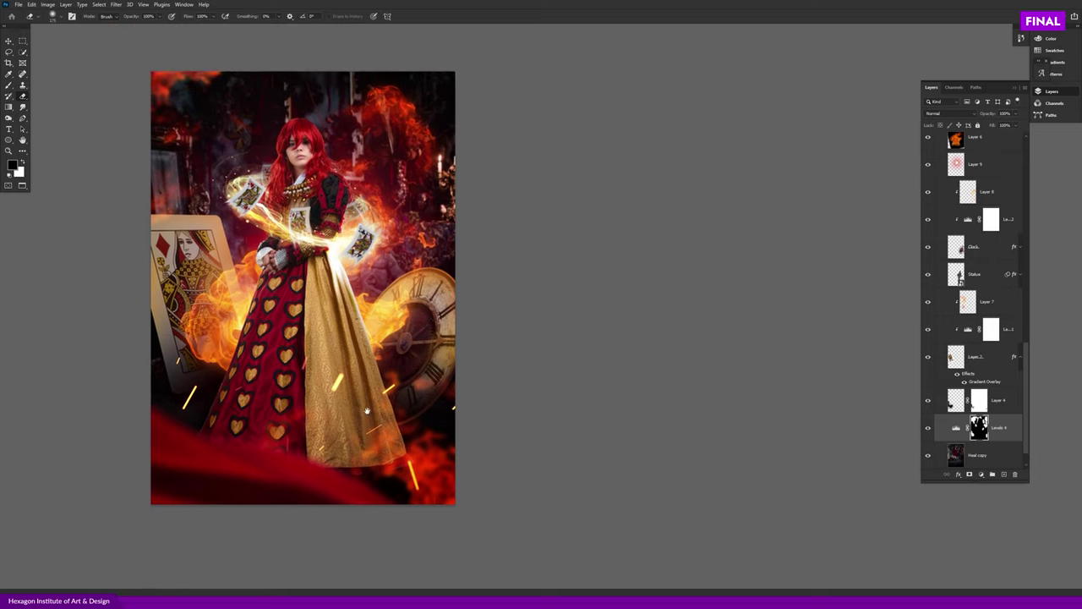
pyautogui.hotkey('ctrl', '-')
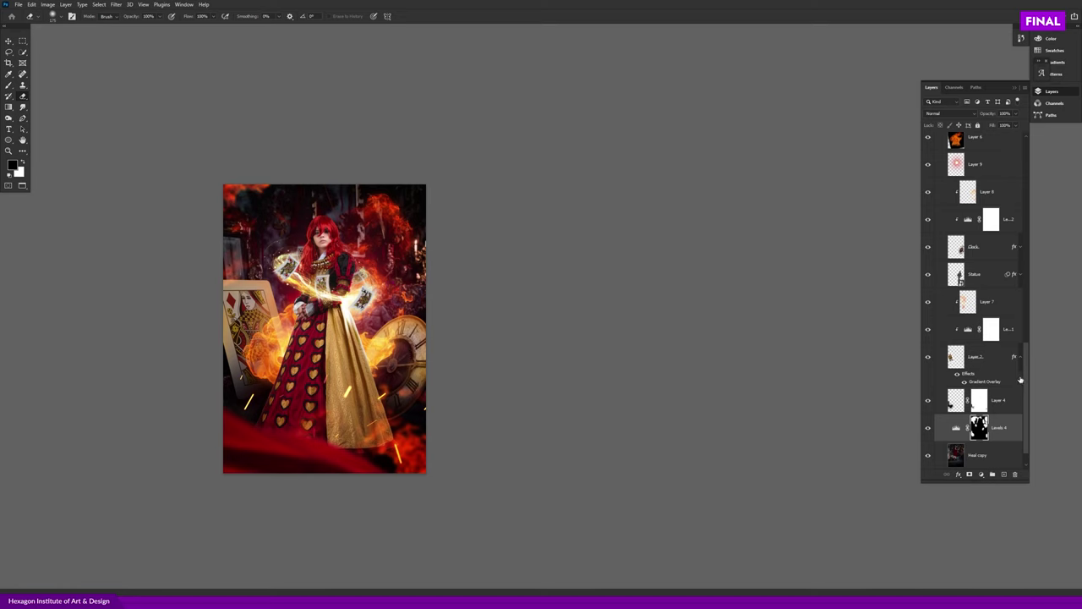
pyautogui.scroll(10, 1021, 381)
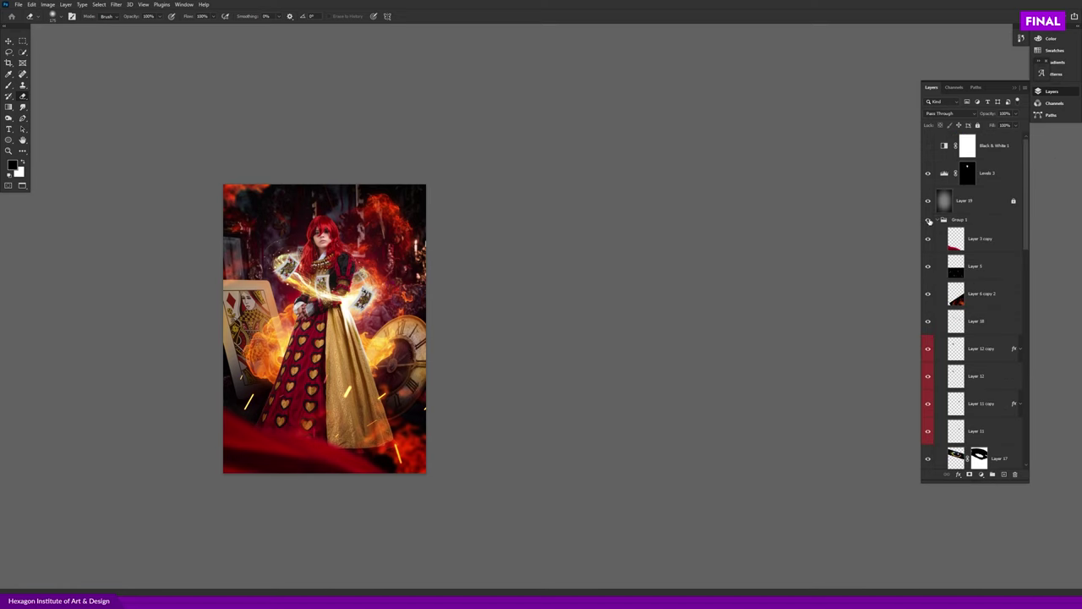
# - Zoom into the composite and briefly check the Sparkling Bokeh Overlays document before returning
pyautogui.click(930, 220)
pyautogui.hotkey('ctrl', '+')
pyautogui.hotkey('ctrl', '+')
pyautogui.moveTo(373, 360)
pyautogui.mouseDown()
pyautogui.moveTo(436, 380)
pyautogui.moveTo(437, 362)
pyautogui.mouseUp()
pyautogui.scroll(-1, 436, 381)
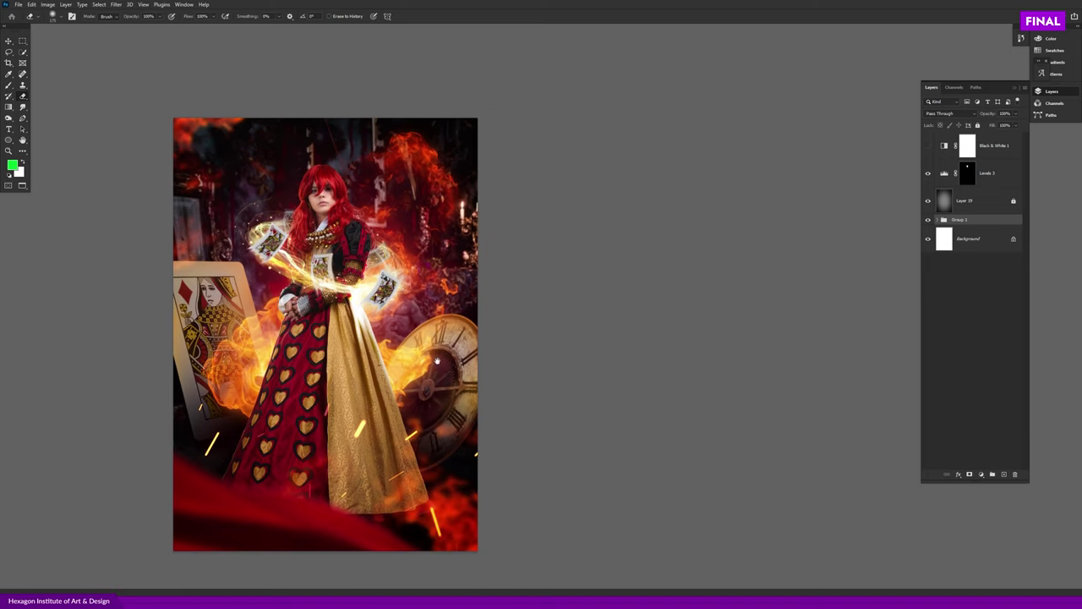
pyautogui.press('f')
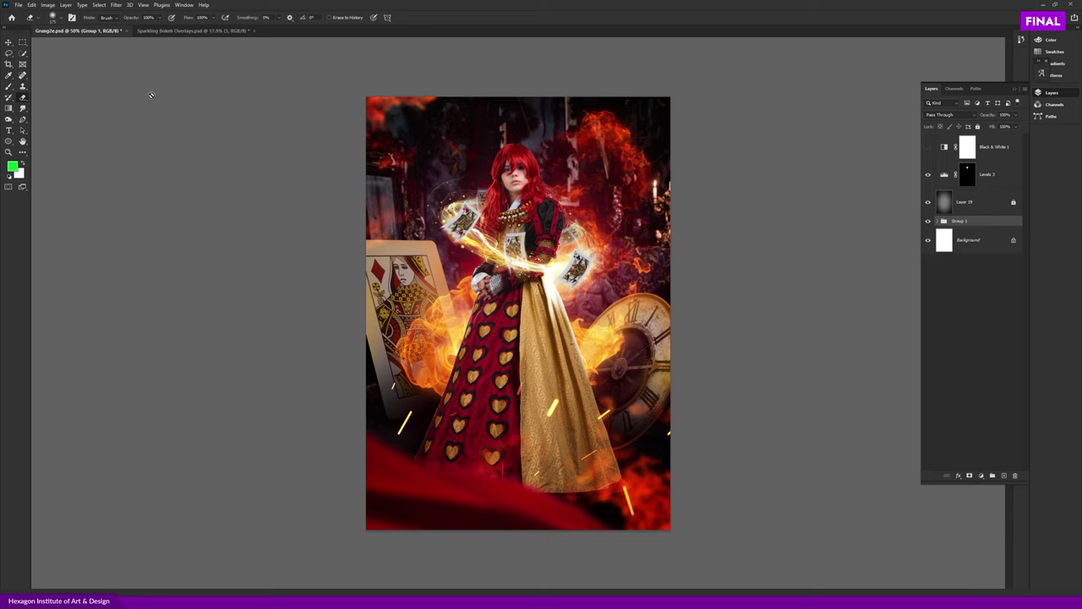
pyautogui.click(171, 34)
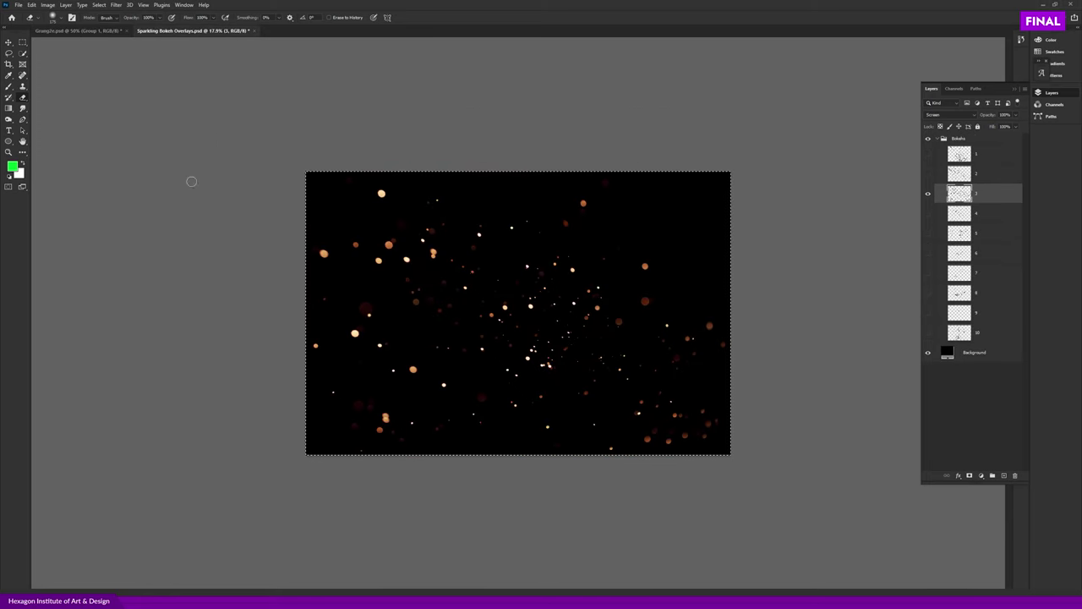
pyautogui.click(100, 31)
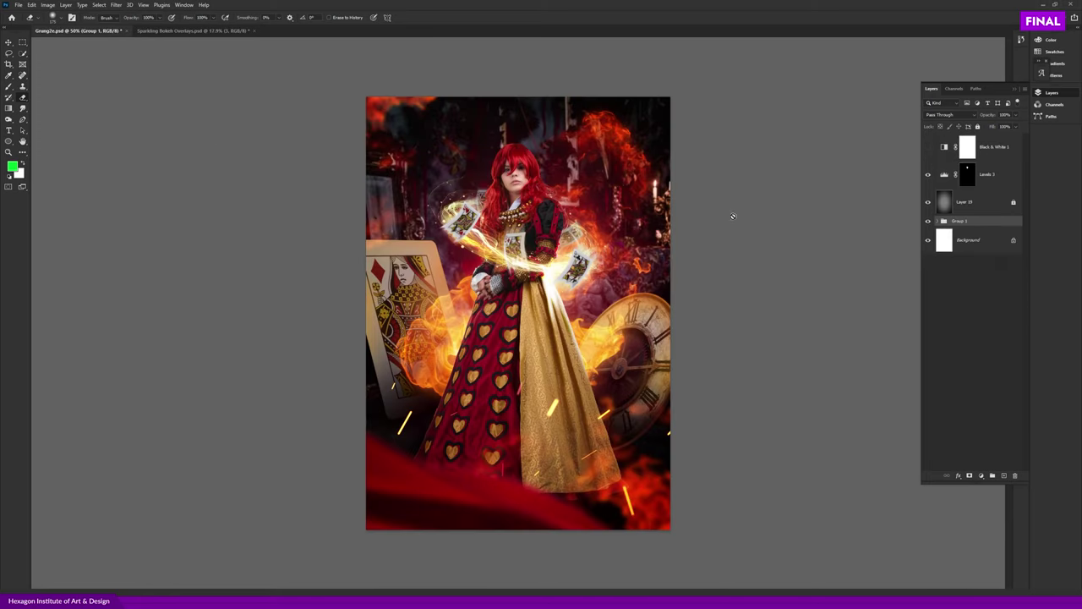
# - Move Layer 19 and Levels 3 into Group 1, then collapse the group
pyautogui.click(939, 221)
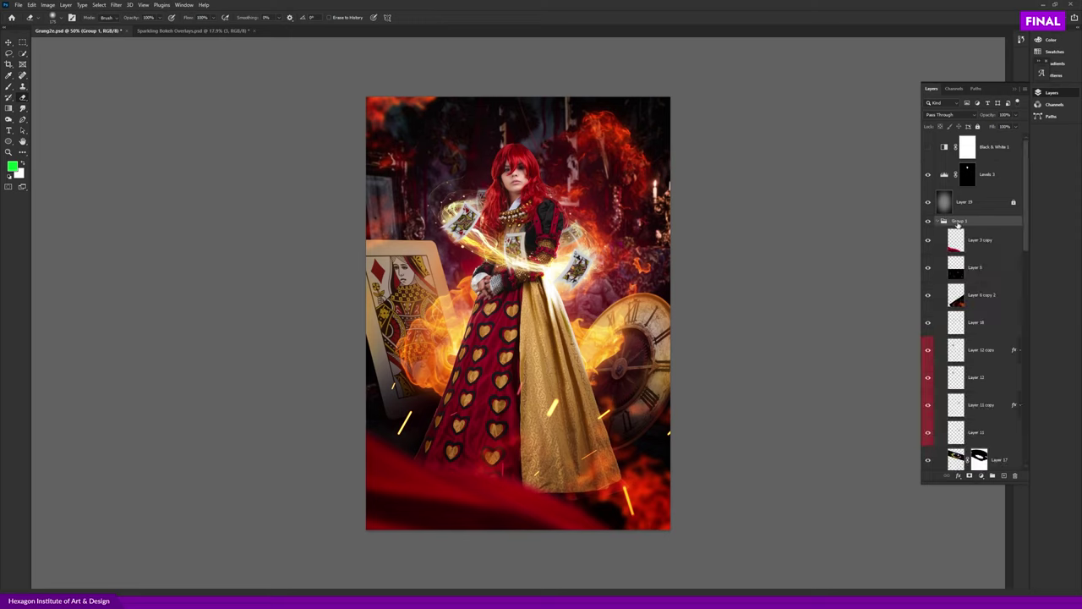
pyautogui.click(939, 222)
pyautogui.click(973, 205)
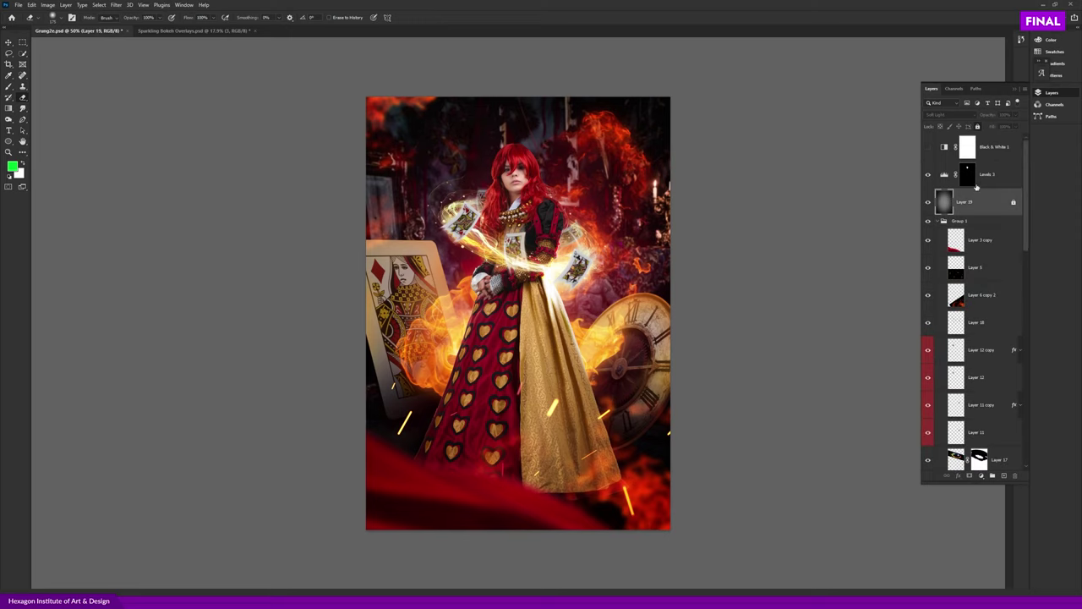
pyautogui.click(994, 174)
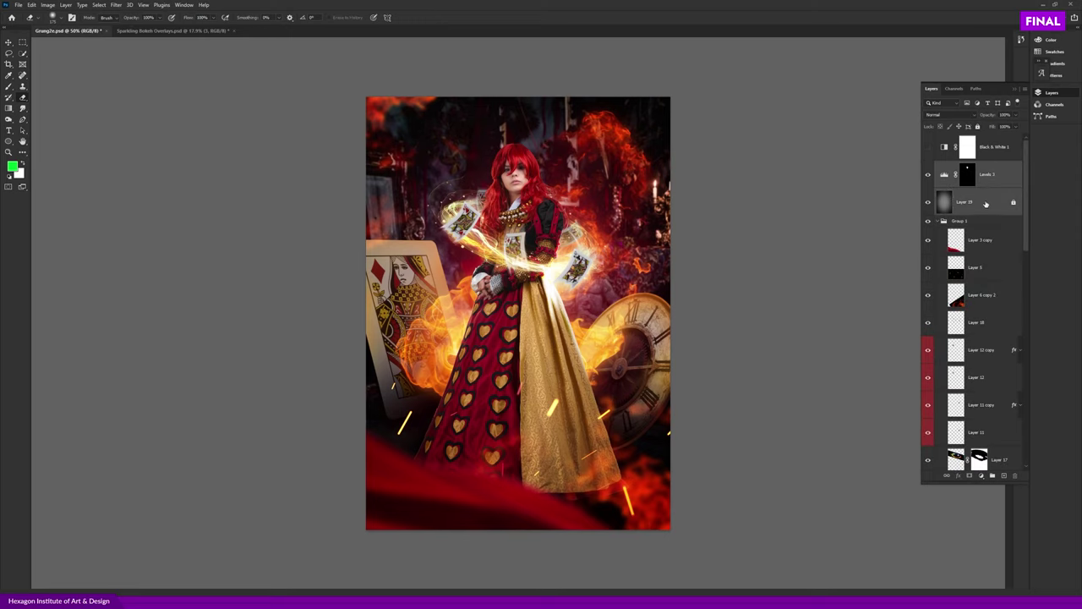
pyautogui.moveTo(986, 204); pyautogui.dragTo(959, 221)
pyautogui.click(940, 167)
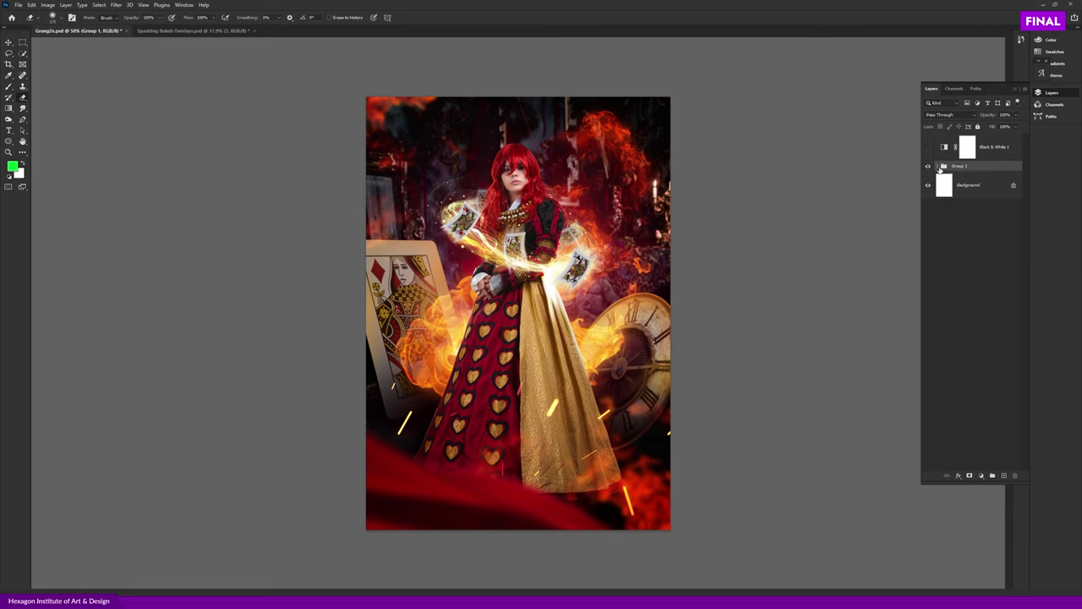
pyautogui.click(927, 167)
# - Reframe the zoomed composite with the Move tool active, then bring up the Grunge assets folder
pyautogui.scroll(1, 594, 272)
pyautogui.hscroll(2, 520, 361)
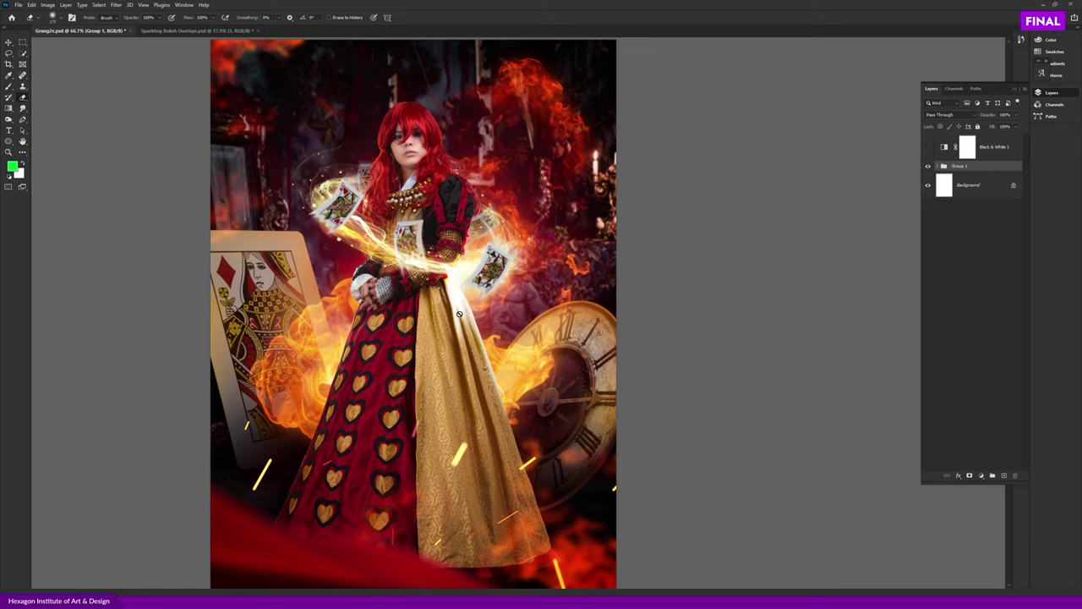
pyautogui.press('v')
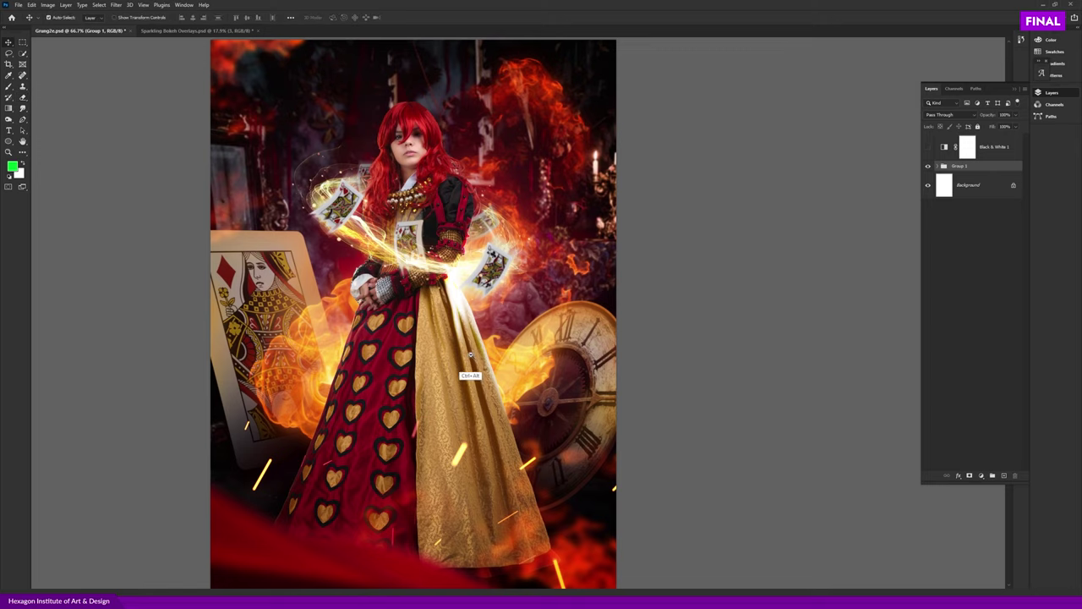
pyautogui.hotkey('ctrl', '-')
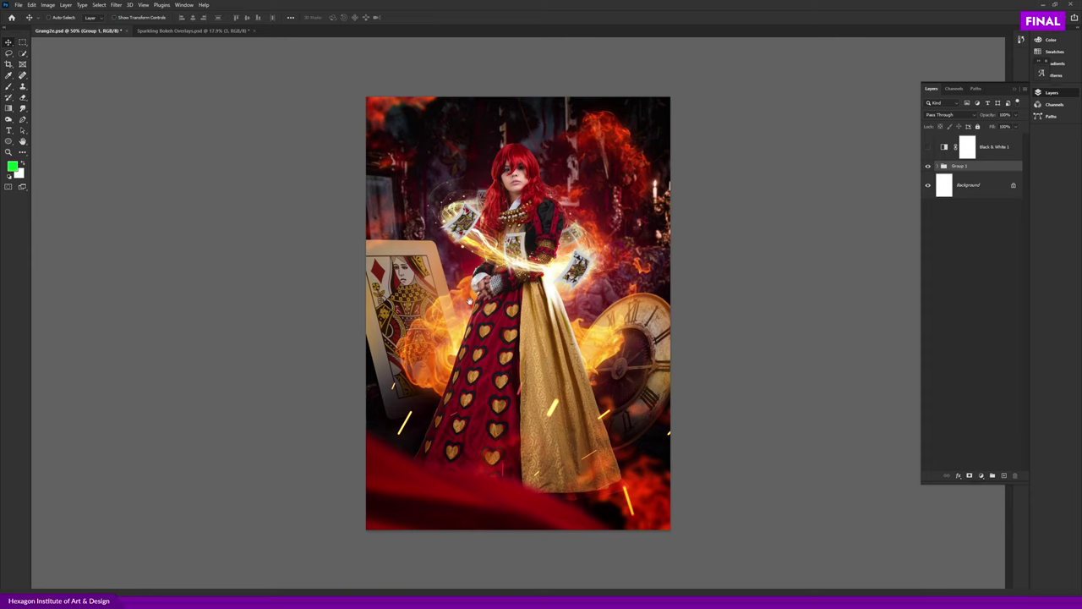
pyautogui.hotkey('ctrl', '+')
pyautogui.hscroll(3, 525, 343)
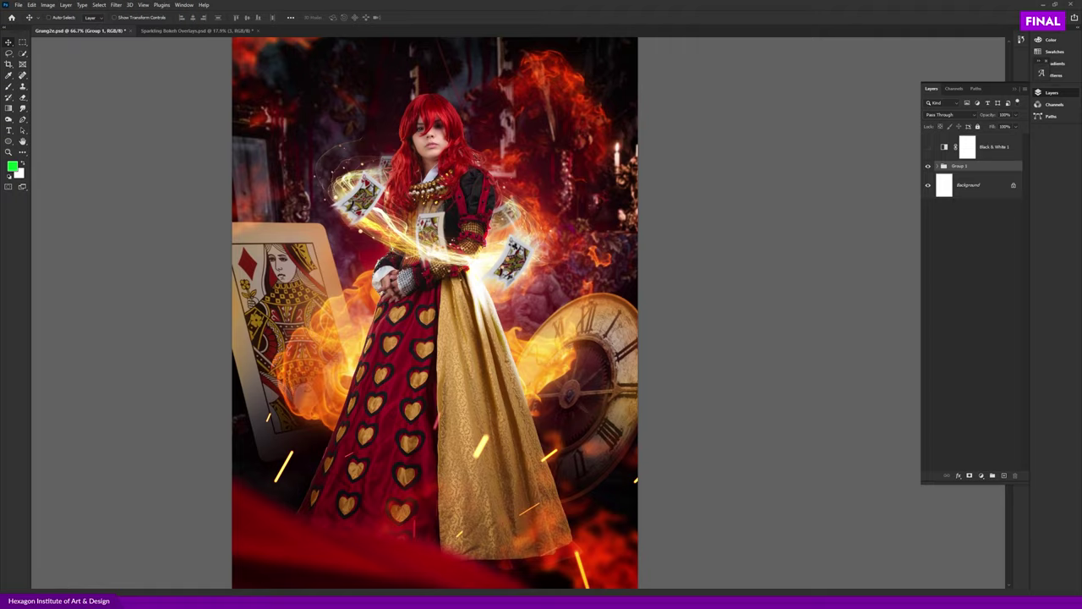
pyautogui.hotkey('alt', 'Tab')
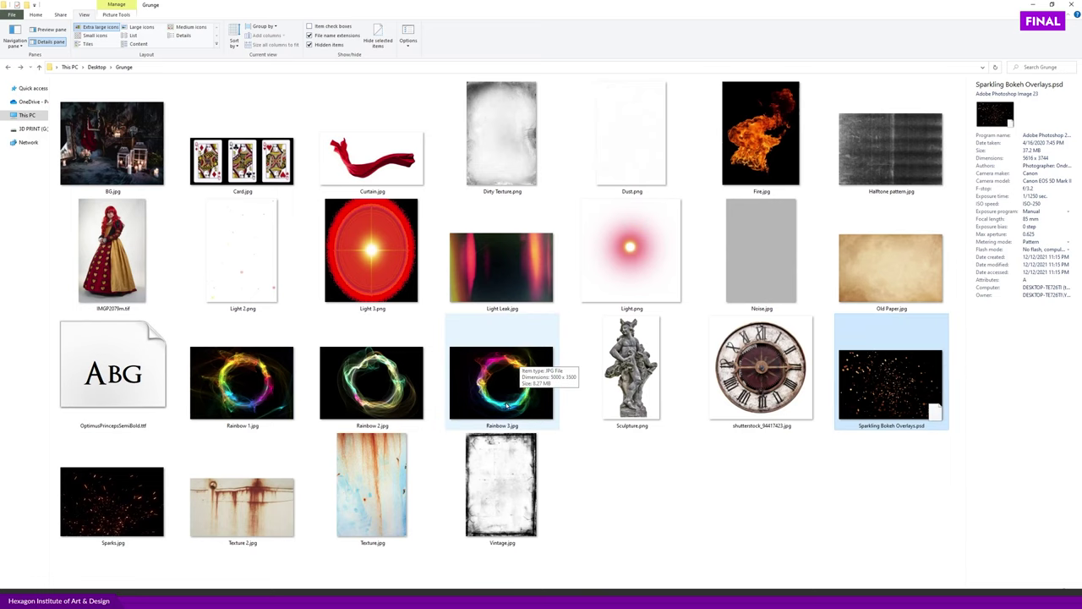
# - Open Dirty Texture.png from the Grunge folder with Adobe Photoshop 2022
pyautogui.click(498, 165)
pyautogui.moveTo(497, 150)
pyautogui.mouseDown()
pyautogui.moveTo(517, 293)
pyautogui.moveTo(531, 161)
pyautogui.mouseUp()
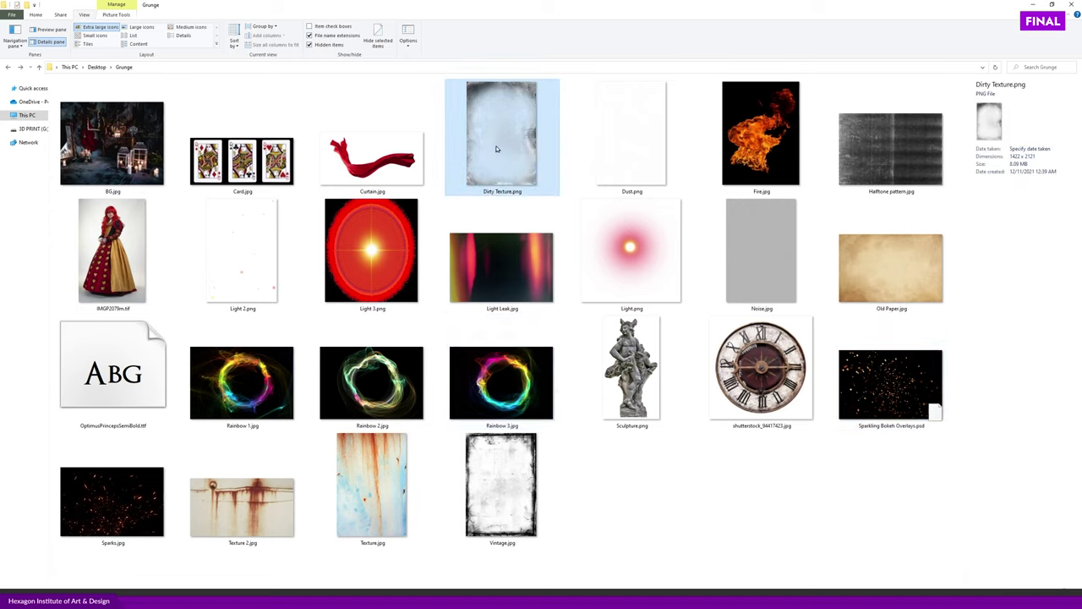
pyautogui.rightClick(498, 149)
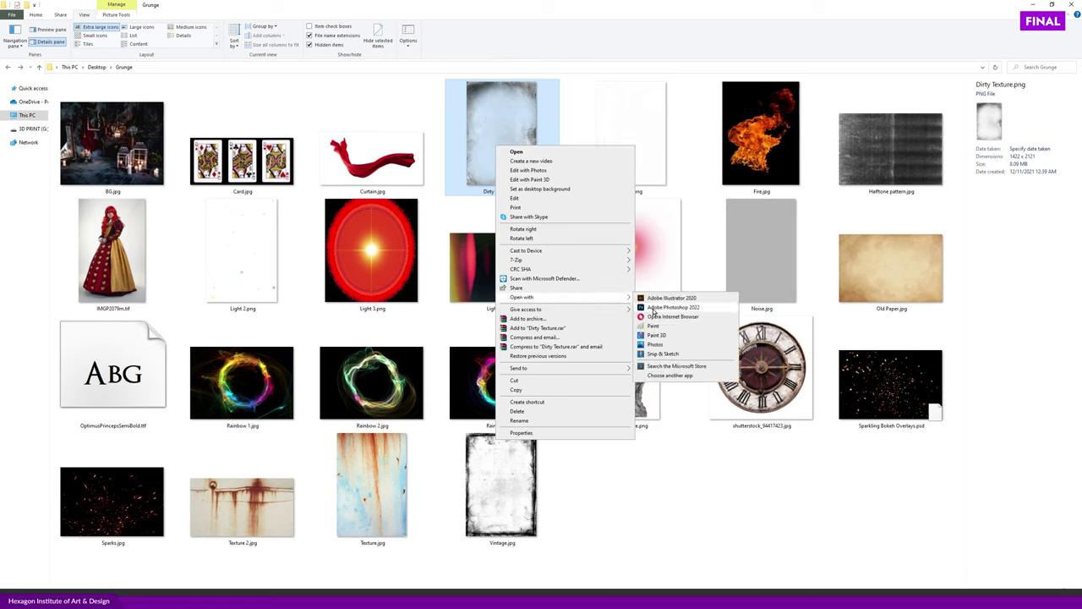
pyautogui.click(668, 307)
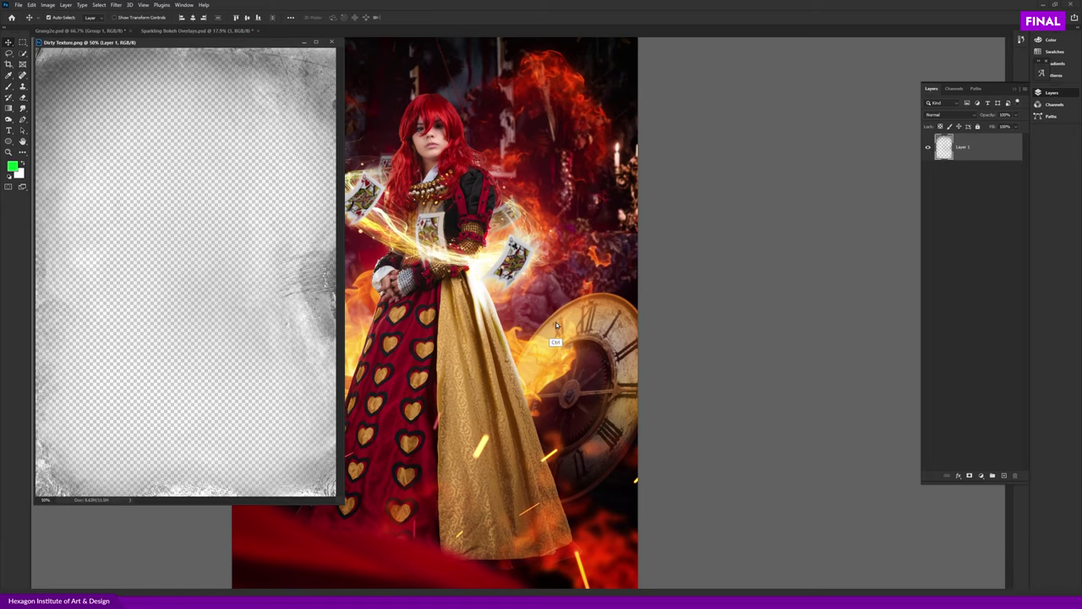
# - Drop Dirty Texture onto the queen composite as a new layer, fit the view, and hide it
pyautogui.moveTo(555, 324); pyautogui.dragTo(520, 334)
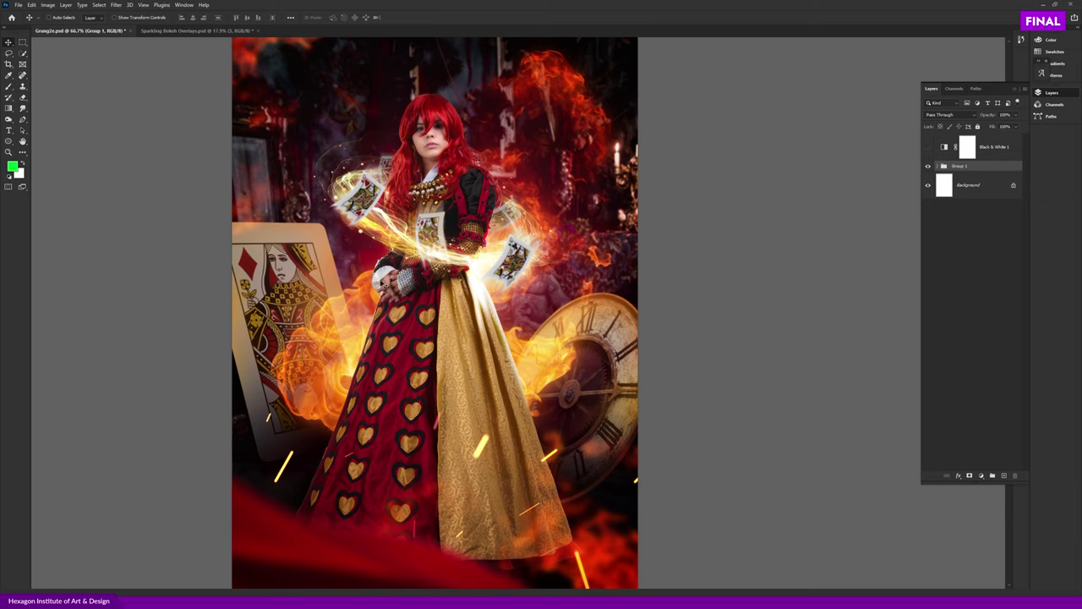
pyautogui.hotkey('ctrl', '-')
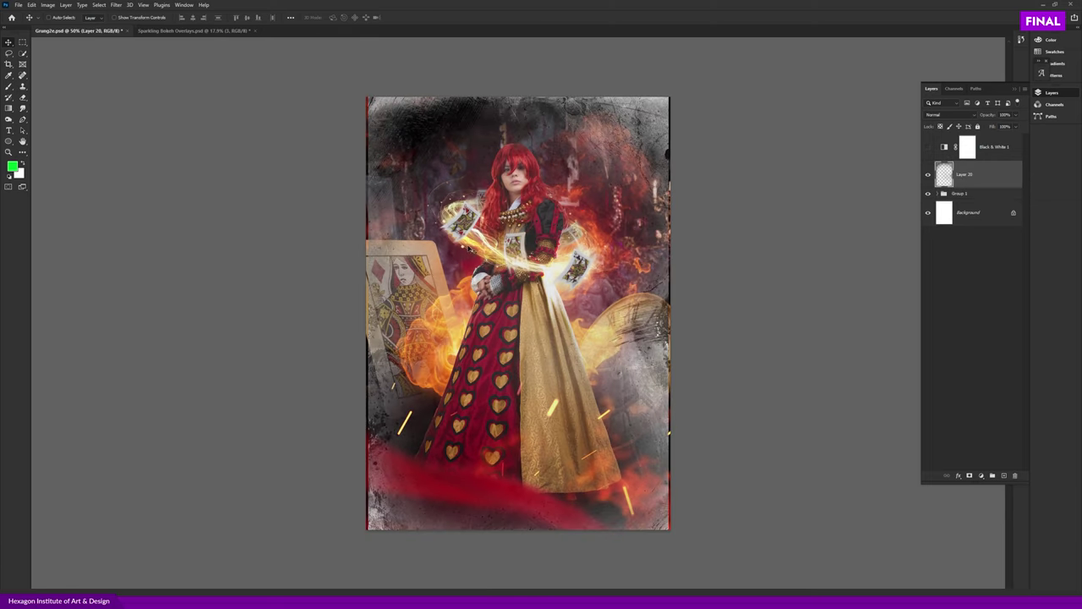
pyautogui.click(928, 174)
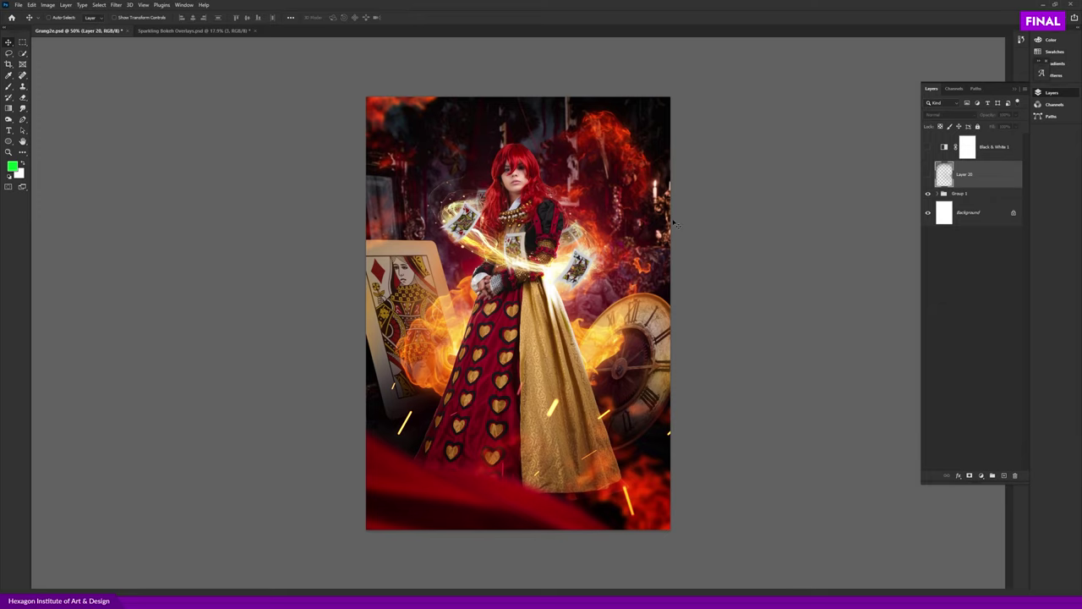
# - Show Layer 20 and scale the grunge texture up from its centre to cover the canvas
pyautogui.click(928, 174)
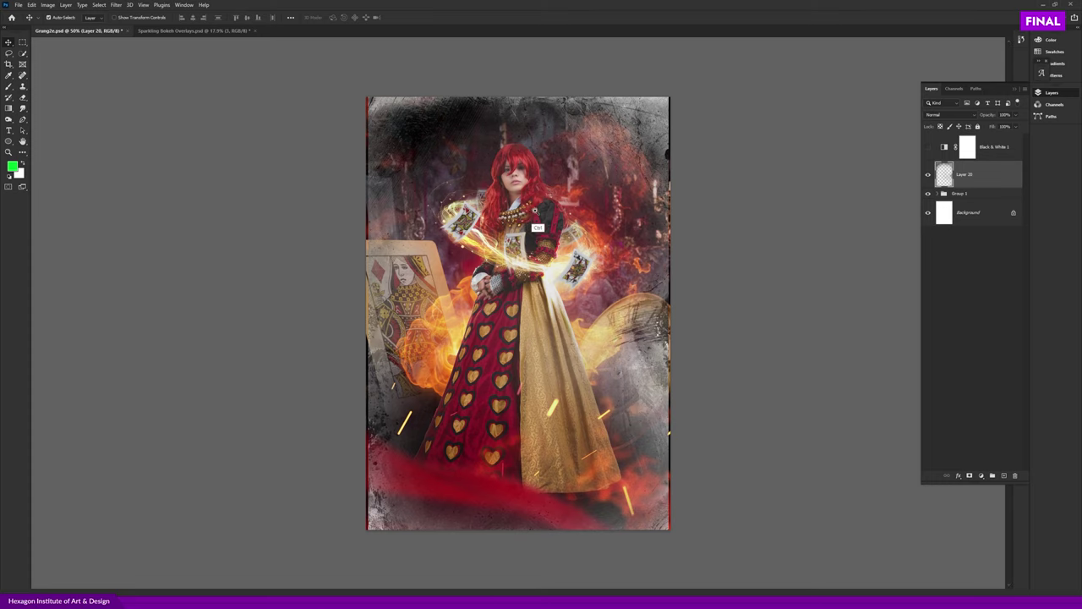
pyautogui.hotkey('ctrl', '+')
pyautogui.hscroll(2, 502, 231)
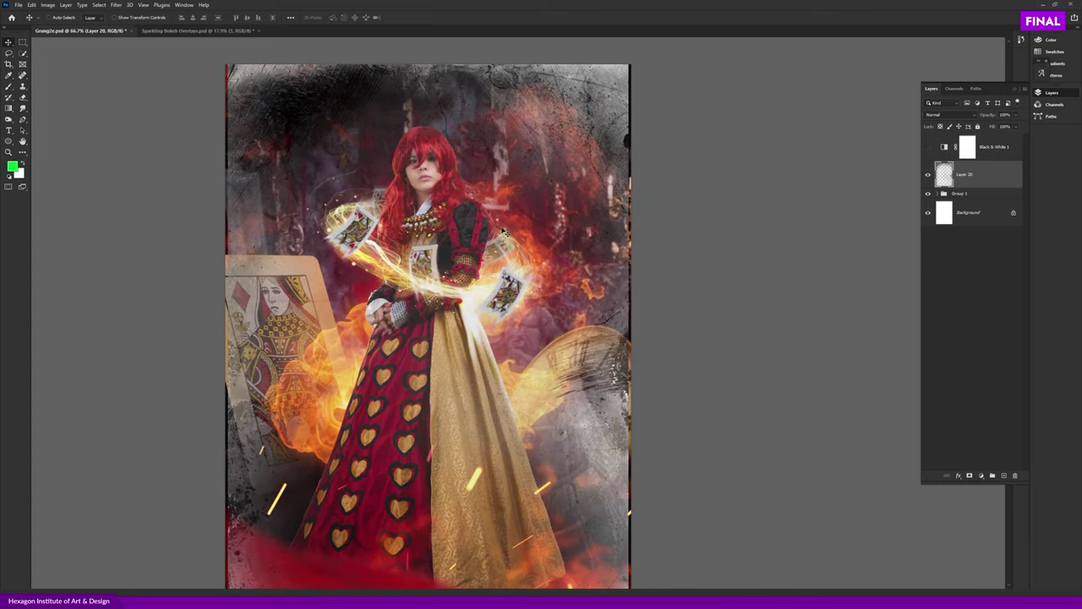
pyautogui.hotkey('ctrl', 't')
pyautogui.hotkey('ctrl', '-')
pyautogui.hotkey('ctrl', '-')
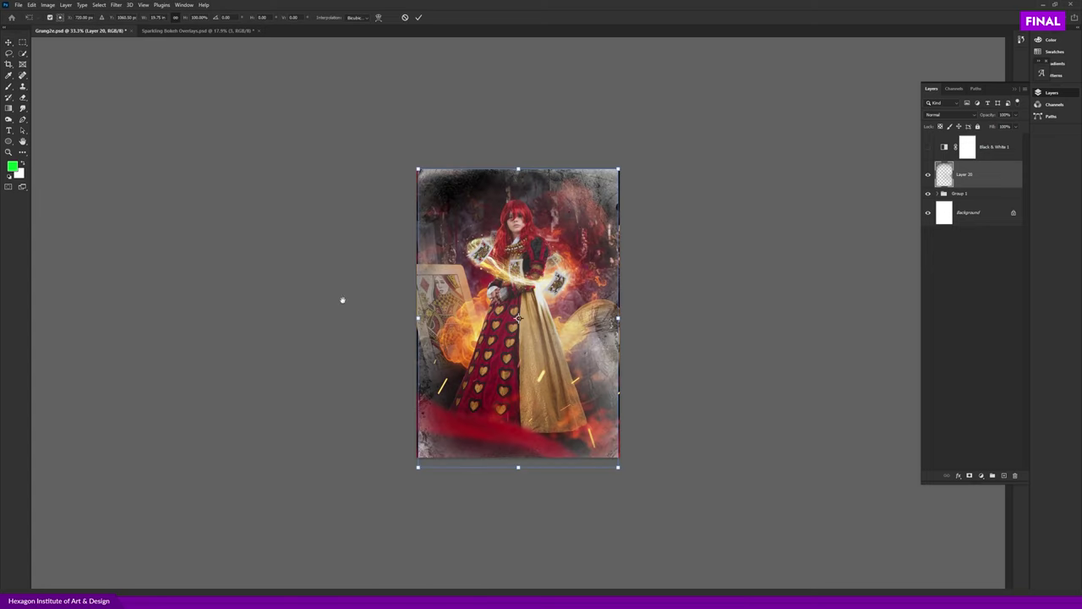
pyautogui.hotkey('ctrl', '+')
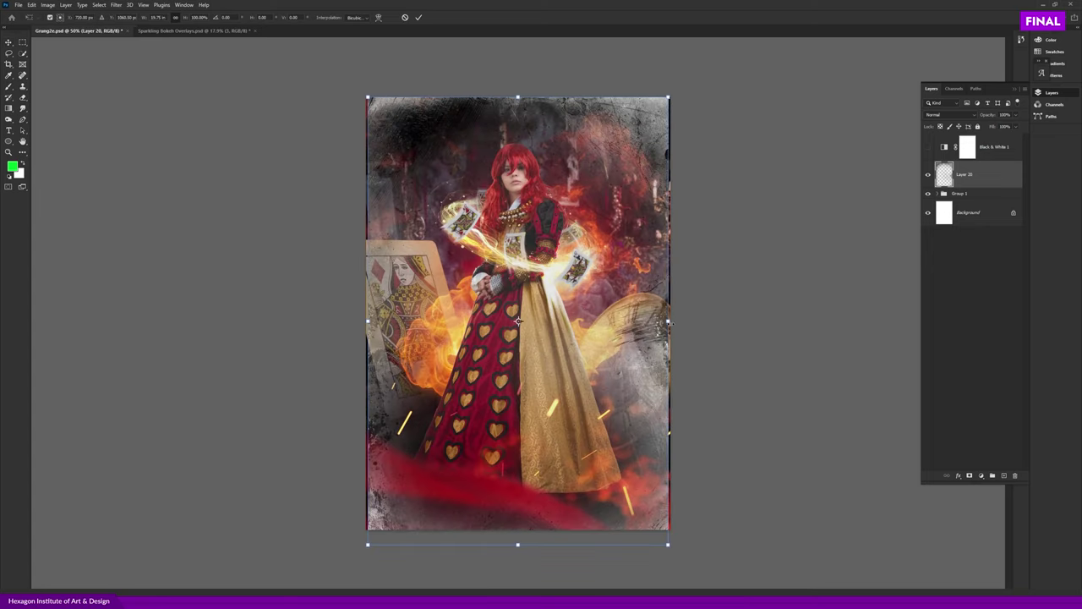
pyautogui.moveTo(668, 321); pyautogui.dragTo(679, 327)
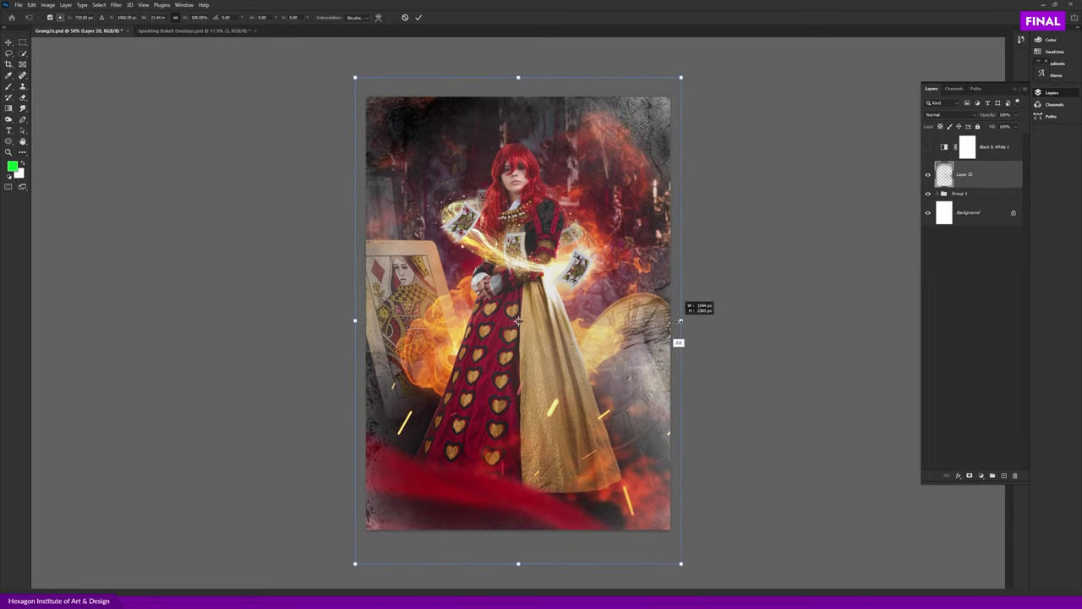
pyautogui.press('Return')
# - Blend the grunge texture layer in Soft Light and toggle it to compare
pyautogui.hotkey('ctrl', '+')
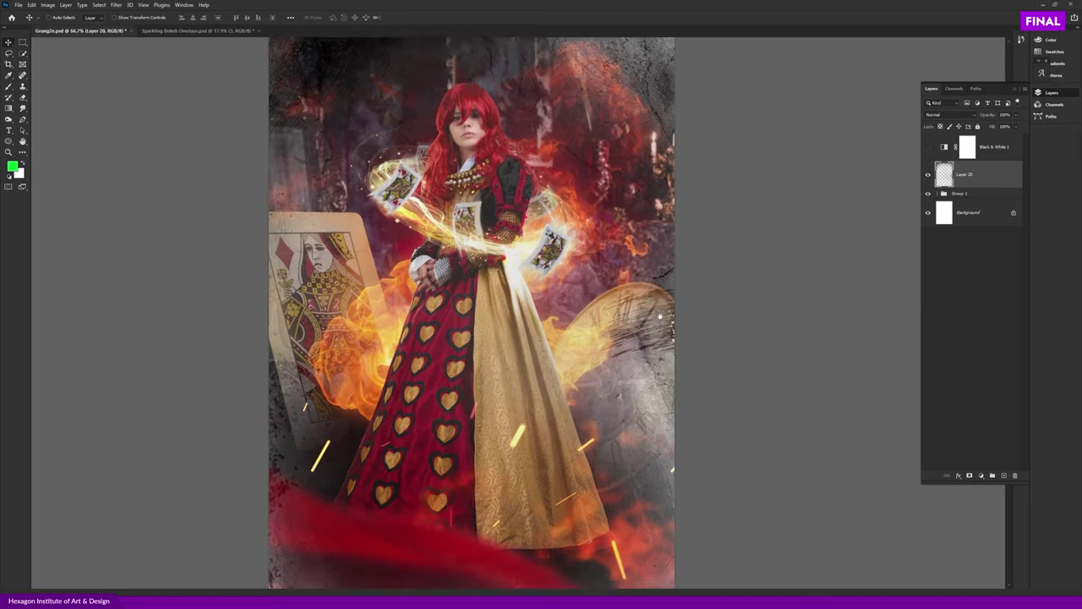
pyautogui.moveTo(590, 309); pyautogui.dragTo(465, 328)
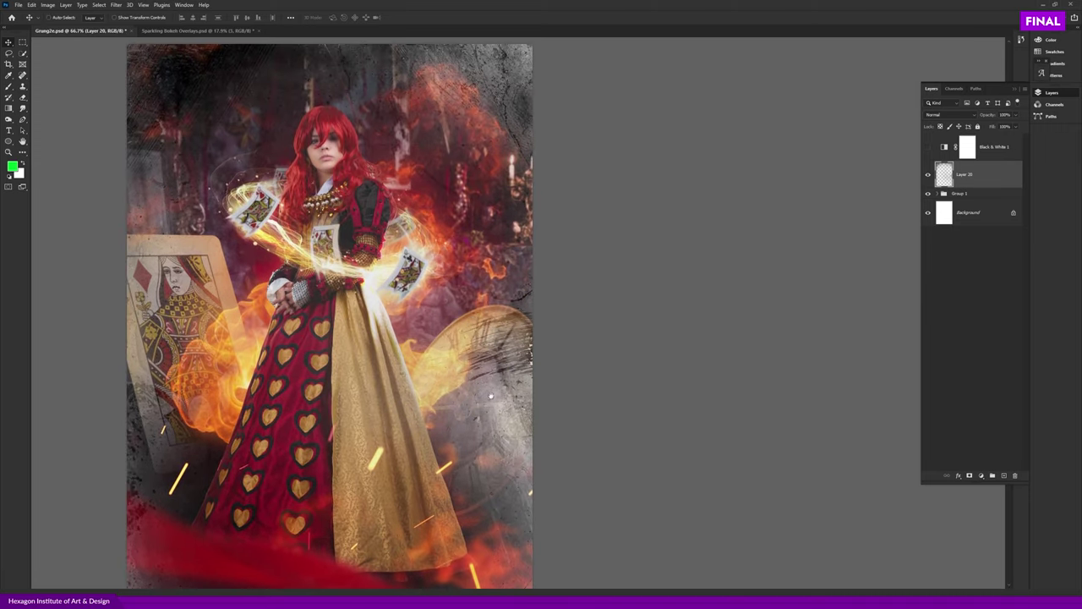
pyautogui.moveTo(489, 395); pyautogui.dragTo(488, 380)
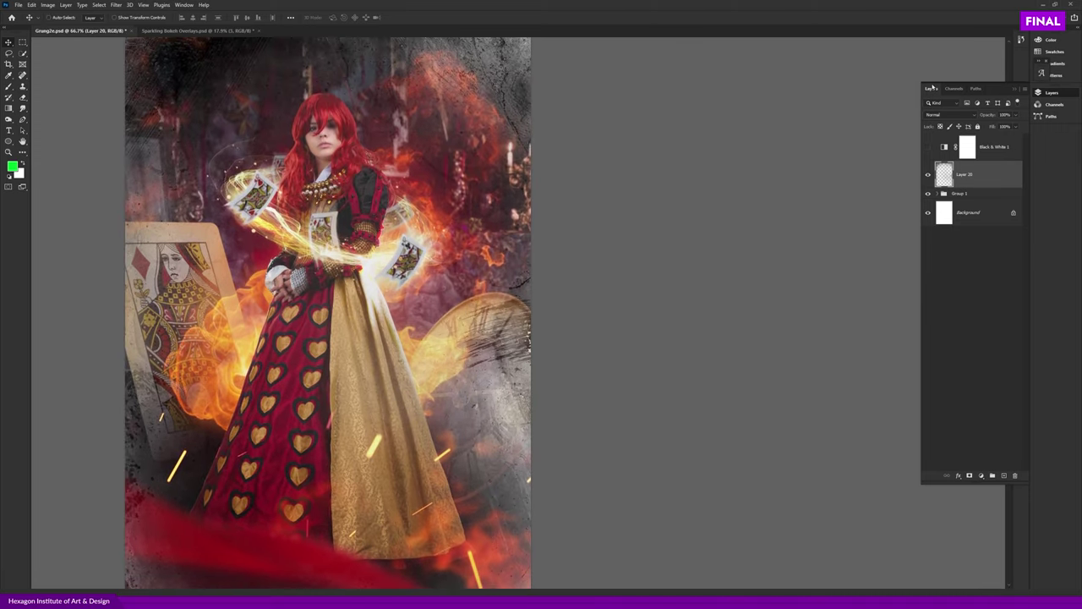
pyautogui.click(940, 117)
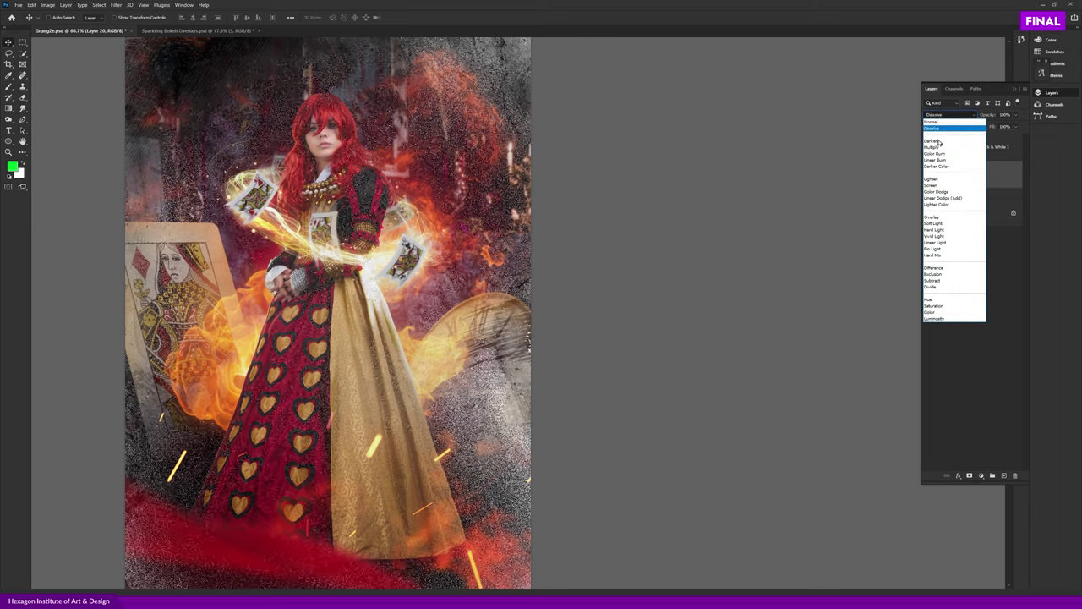
pyautogui.click(930, 225)
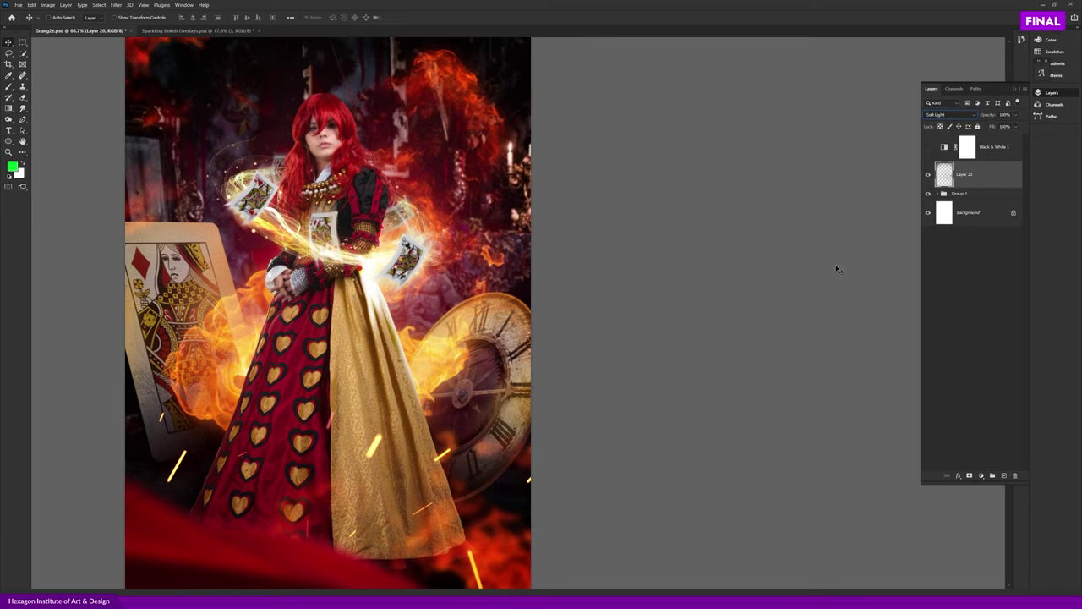
pyautogui.click(928, 175)
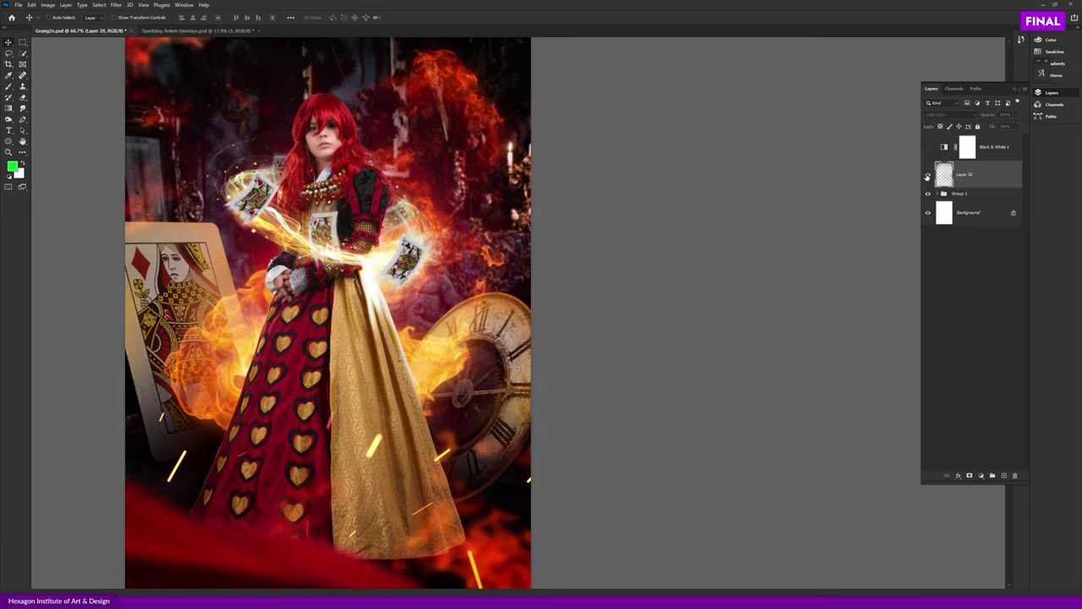
pyautogui.click(928, 175)
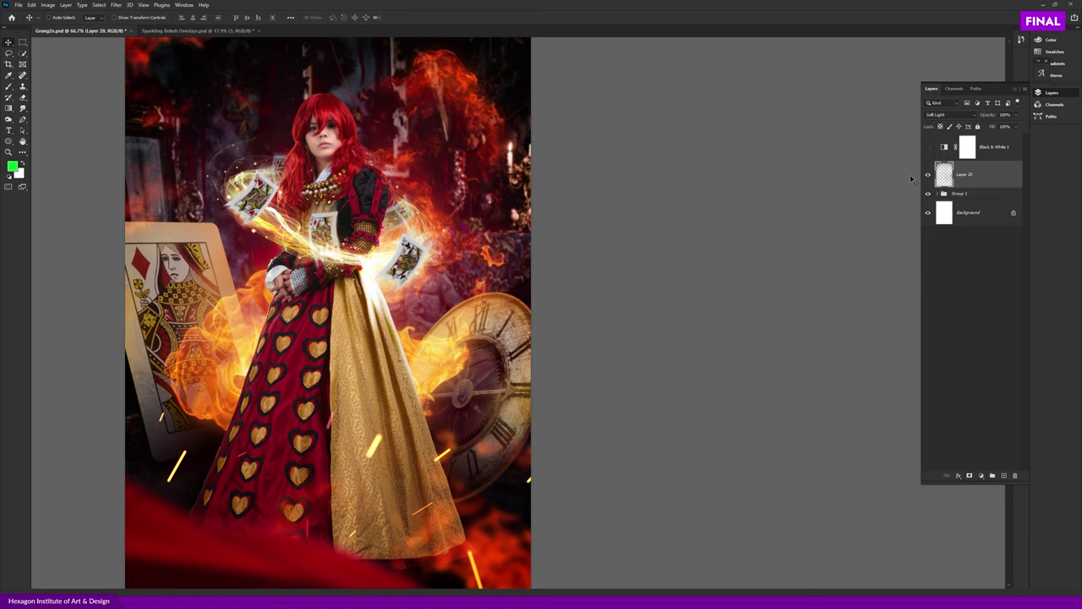
pyautogui.hotkey('alt', 'Tab')
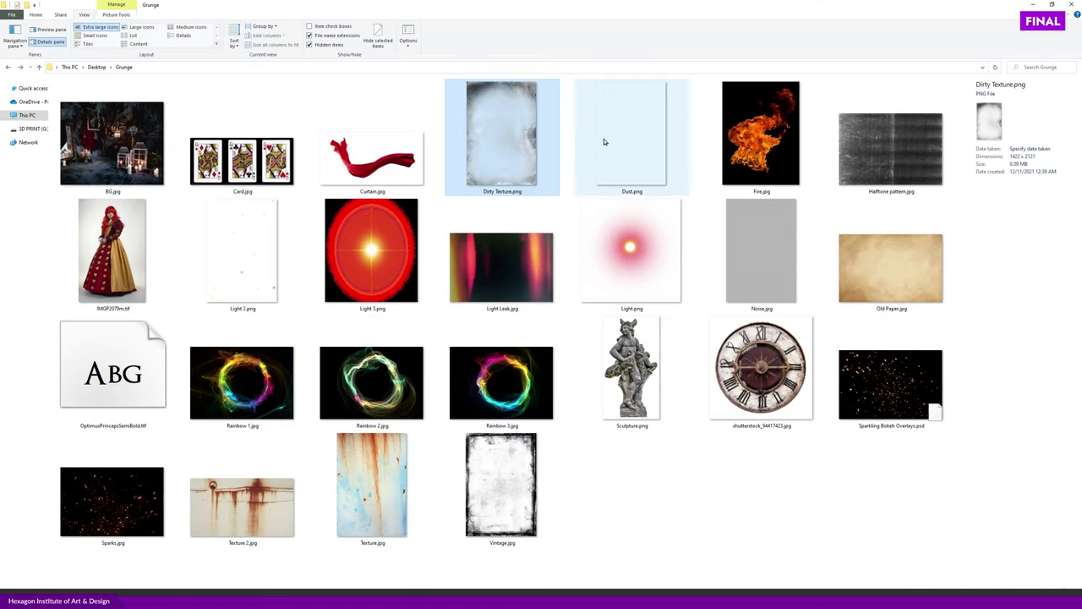
# - Open the Dust.png and Light Leak.jpg grunge textures as separate Photoshop documents
pyautogui.rightClick(625, 144)
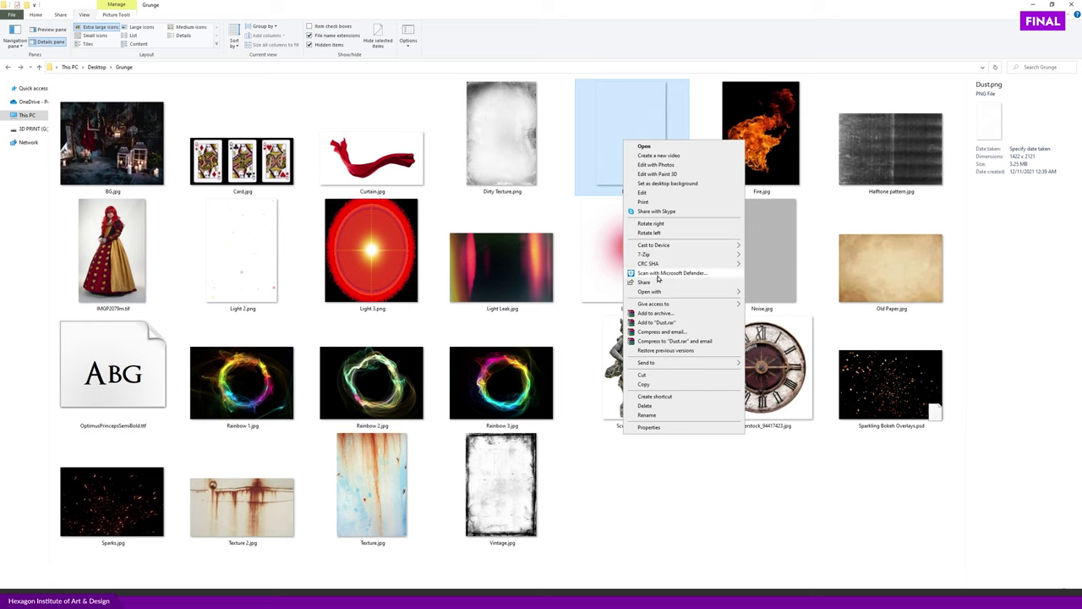
pyautogui.moveTo(650, 291)
pyautogui.click(769, 302)
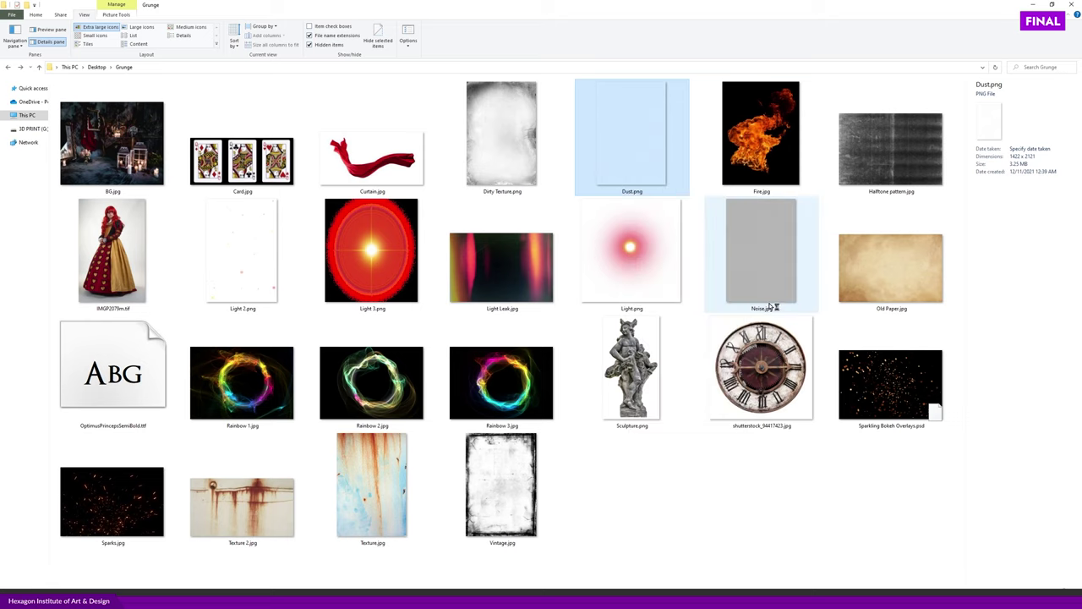
pyautogui.hotkey('alt', 'Tab')
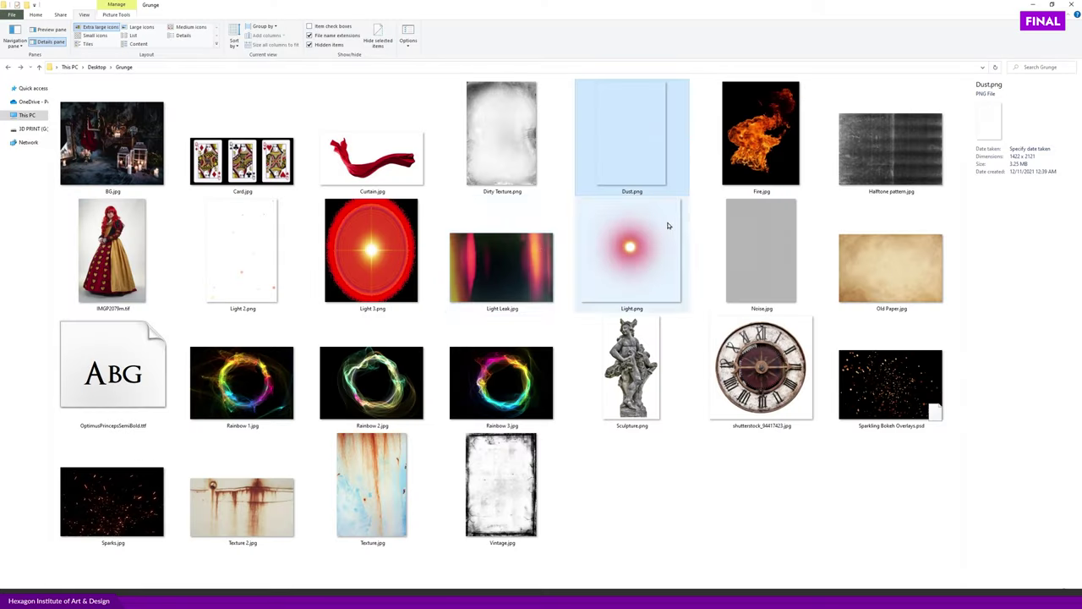
pyautogui.rightClick(509, 265)
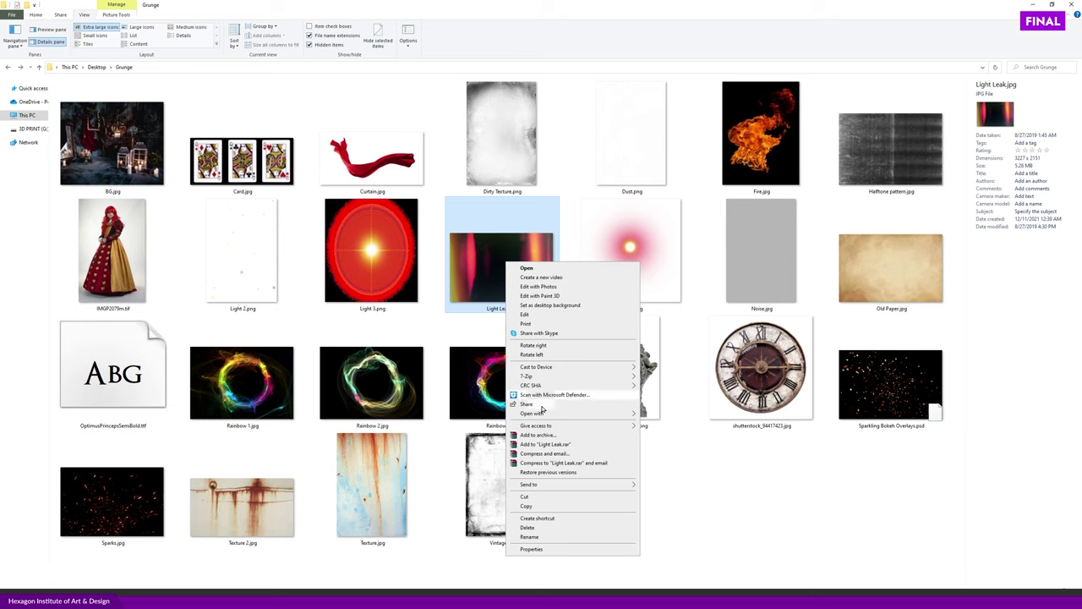
pyautogui.moveTo(532, 413)
pyautogui.click(665, 426)
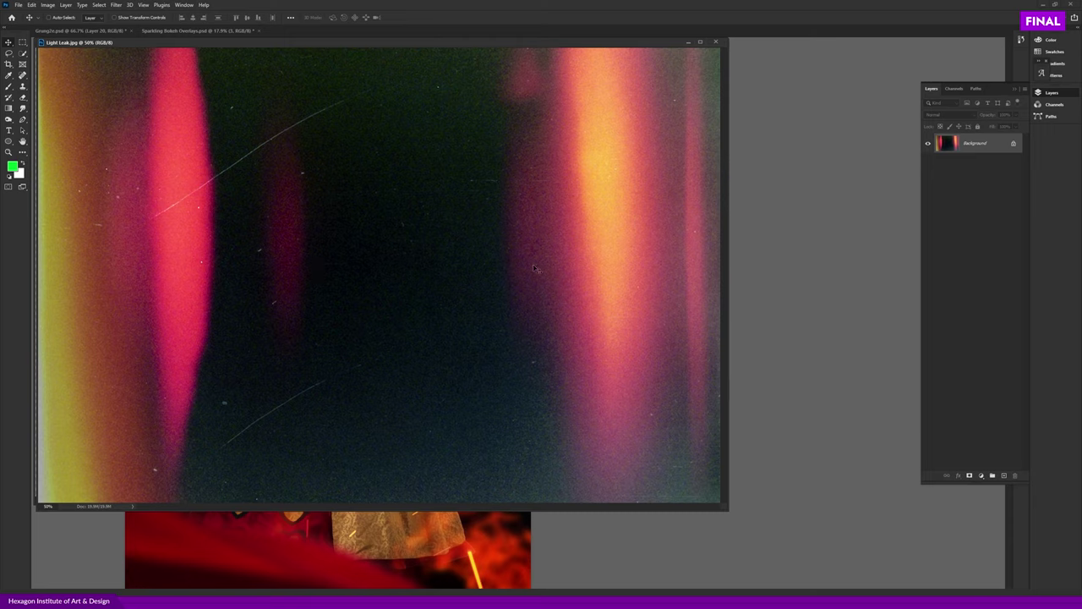
# - Copy the Light Leak image and paste it into the queen artwork as a new layer
pyautogui.press('ctrl')
pyautogui.hotkey('ctrl', 'w')
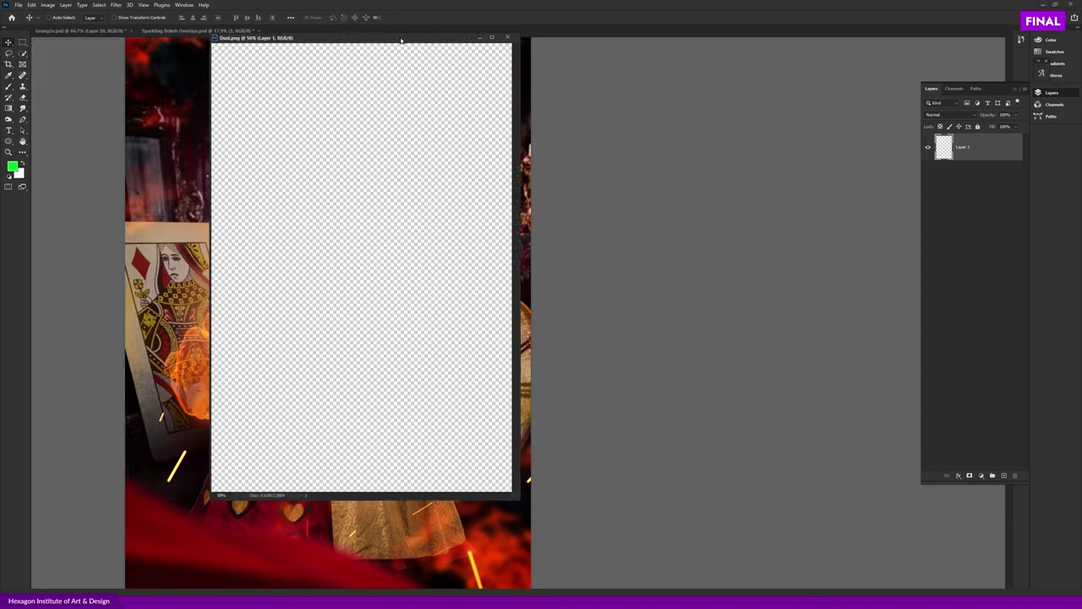
pyautogui.moveTo(223, 44); pyautogui.dragTo(411, 33)
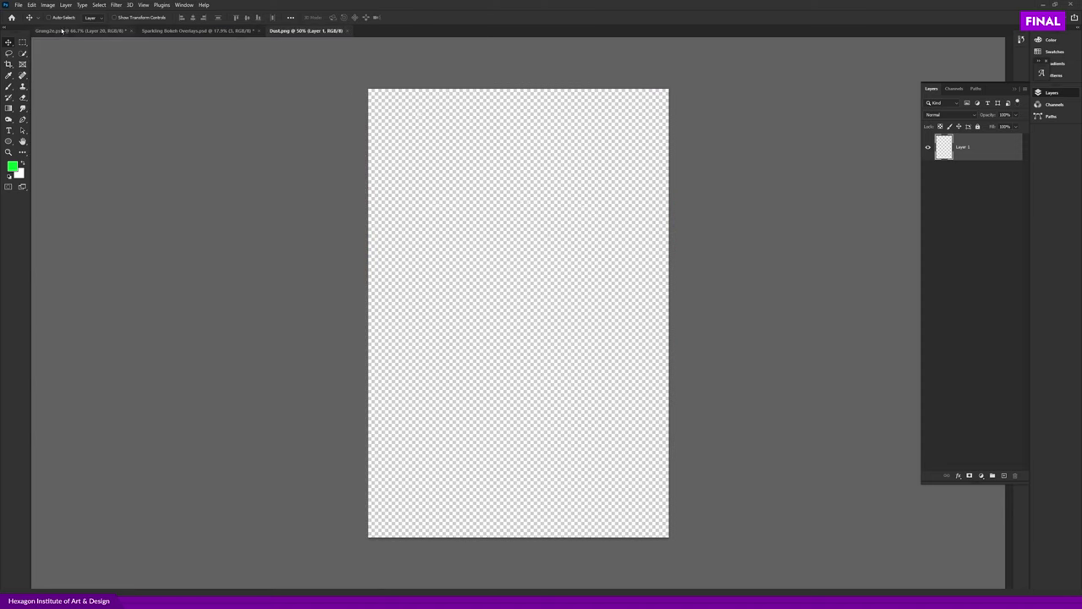
pyautogui.click(80, 31)
pyautogui.hotkey('ctrl', '-')
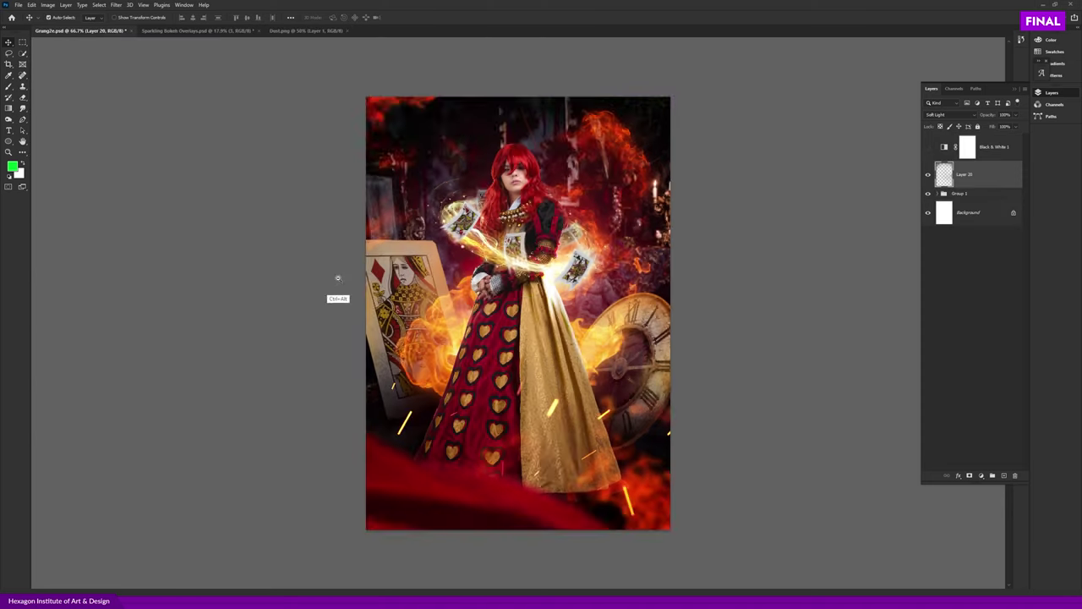
pyautogui.hotkey('ctrl', 'v')
# - Position the light leak and blend it in Lighten mode, toggling it to compare
pyautogui.moveTo(442, 250)
pyautogui.mouseDown()
pyautogui.moveTo(617, 257)
pyautogui.moveTo(520, 216)
pyautogui.mouseUp()
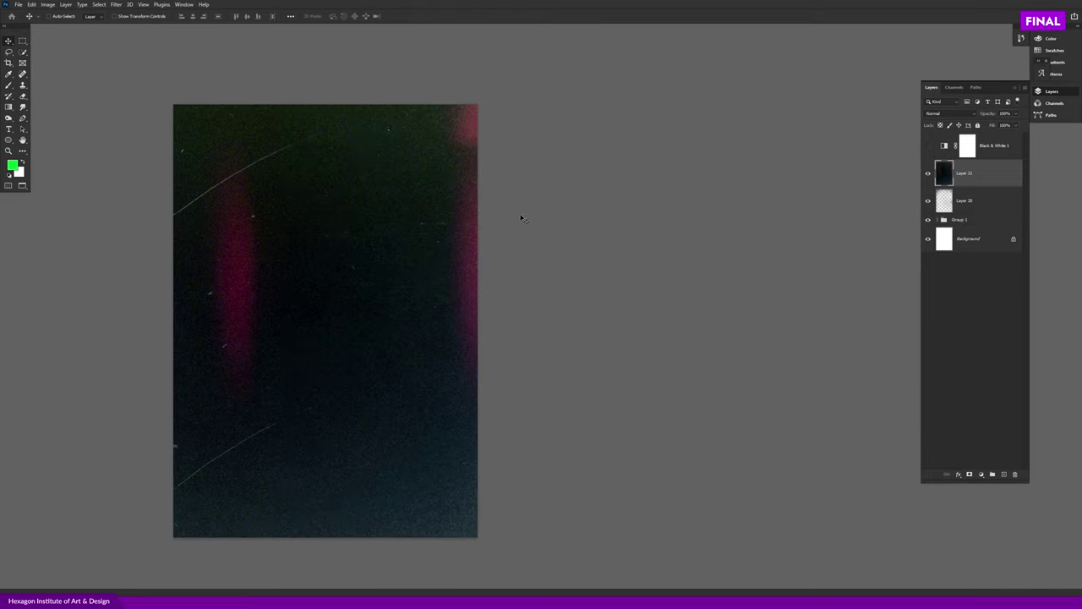
pyautogui.click(946, 115)
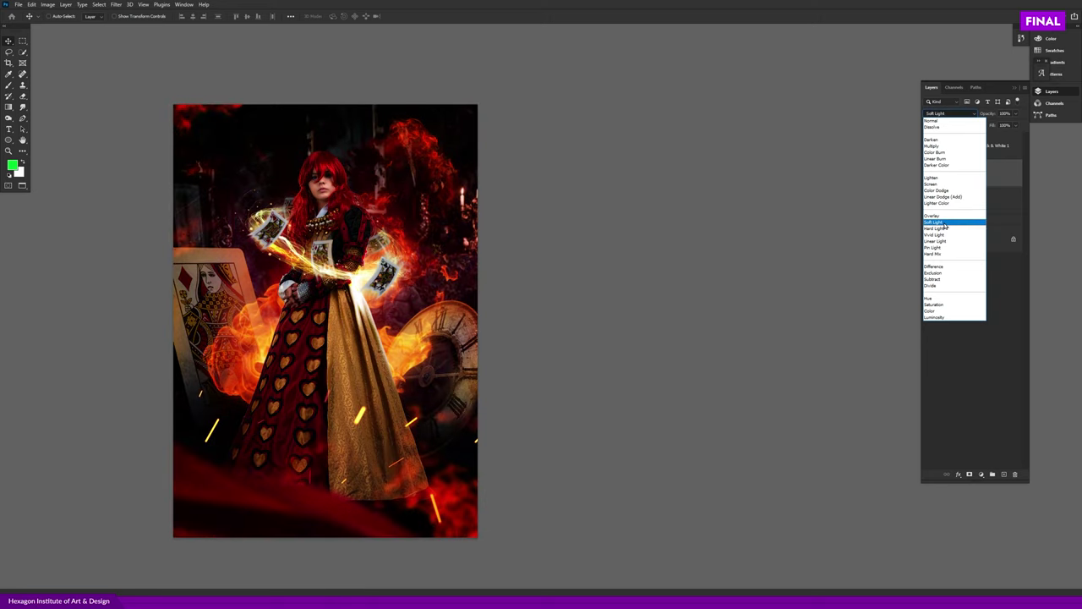
pyautogui.click(933, 178)
pyautogui.scroll(2, 483, 253)
pyautogui.scroll(2, 541, 313)
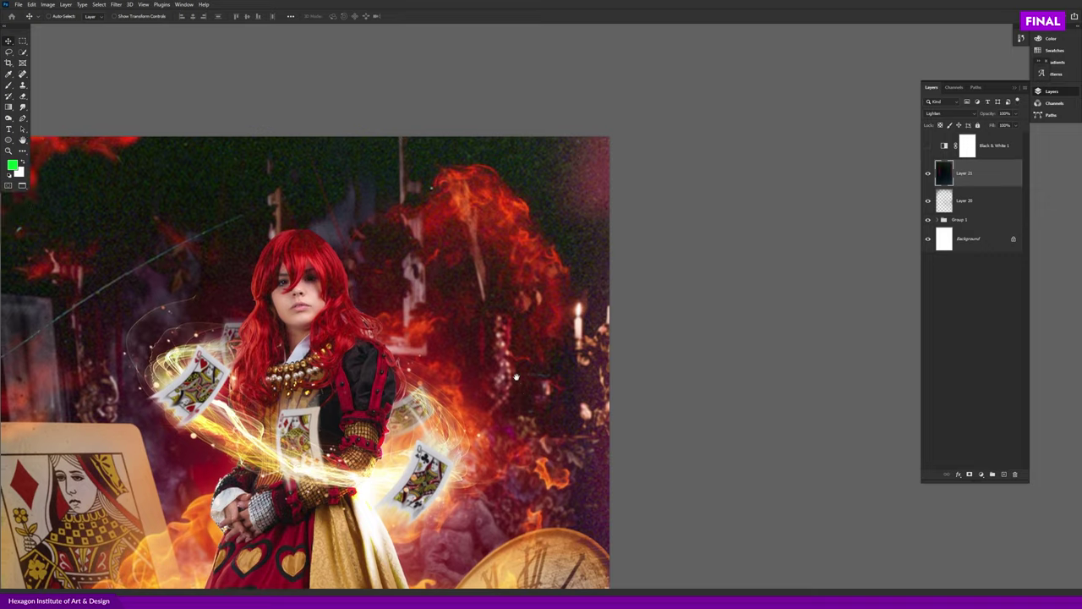
pyautogui.scroll(1, 556, 333)
pyautogui.scroll(-3, 536, 350)
pyautogui.click(927, 173)
pyautogui.click(928, 173)
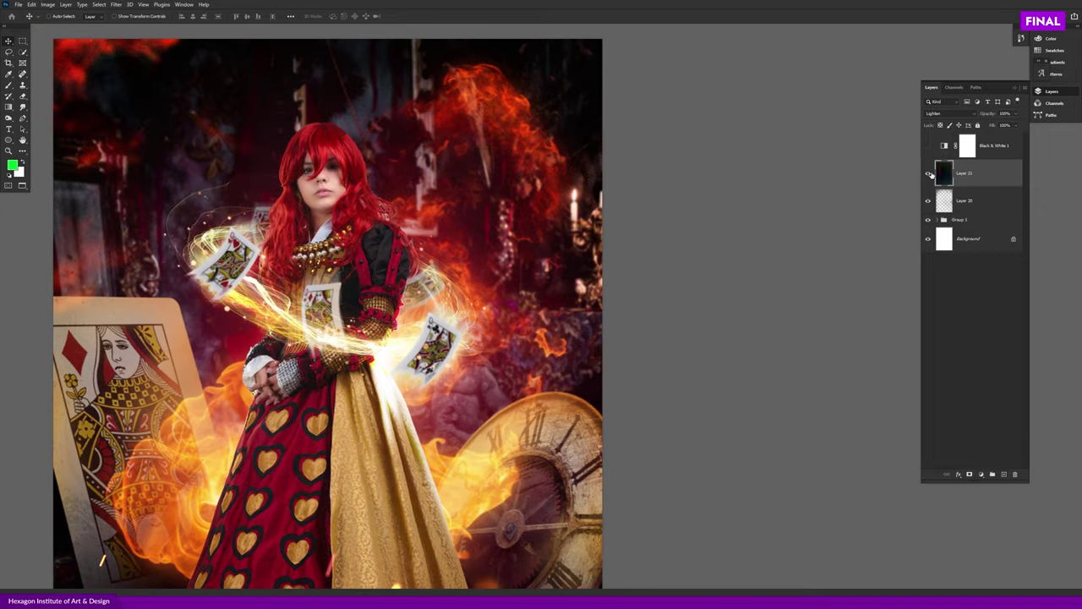
pyautogui.scroll(-3, 612, 254)
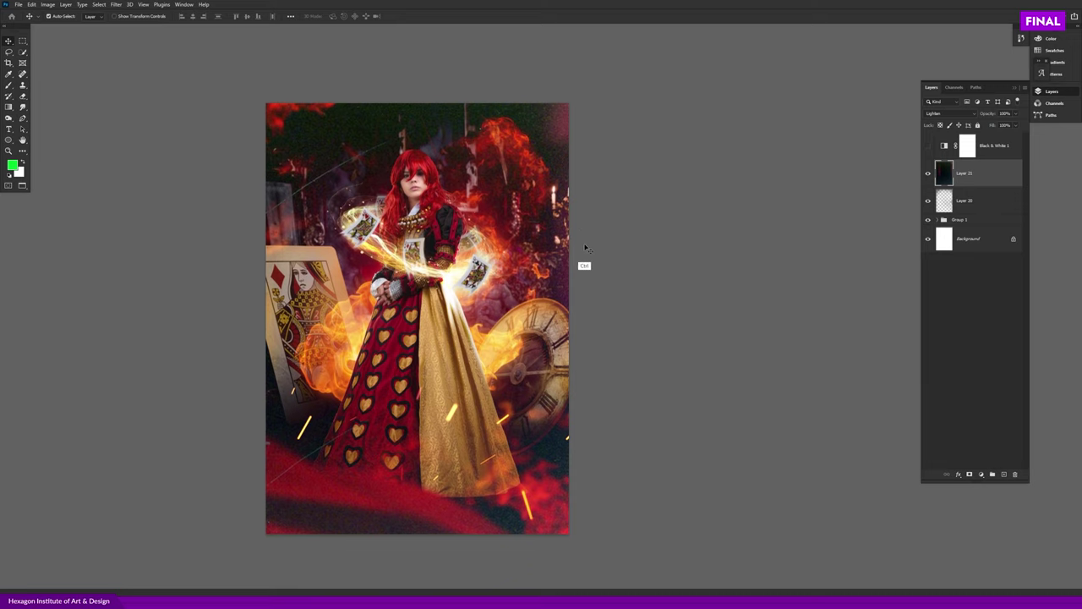
# - Reposition and shrink the light-leak layer so it fits the canvas
pyautogui.hotkey('ctrl', 't')
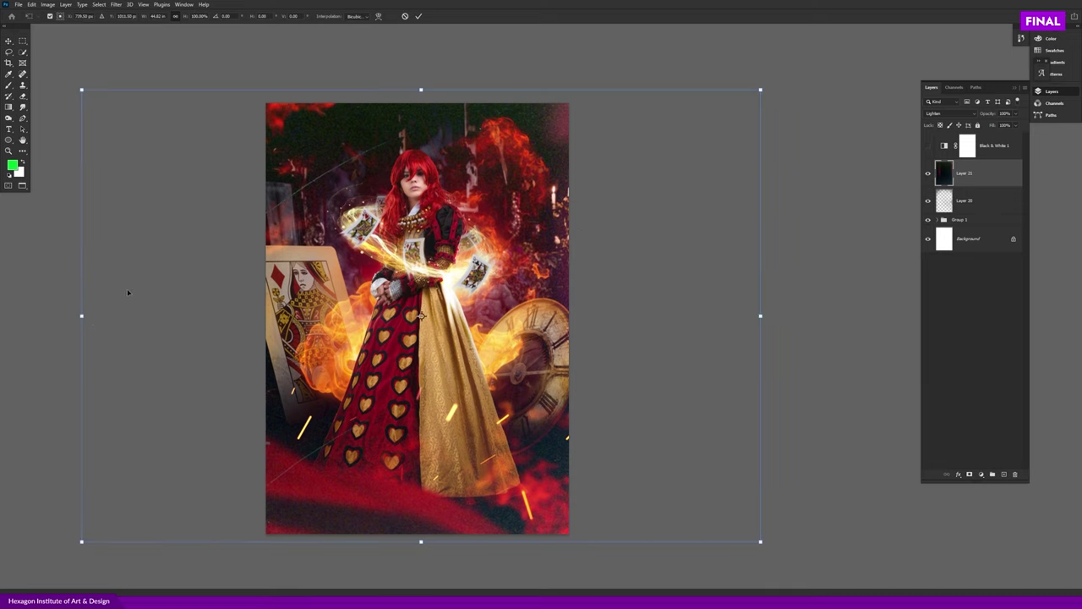
pyautogui.moveTo(100, 318); pyautogui.dragTo(152, 310)
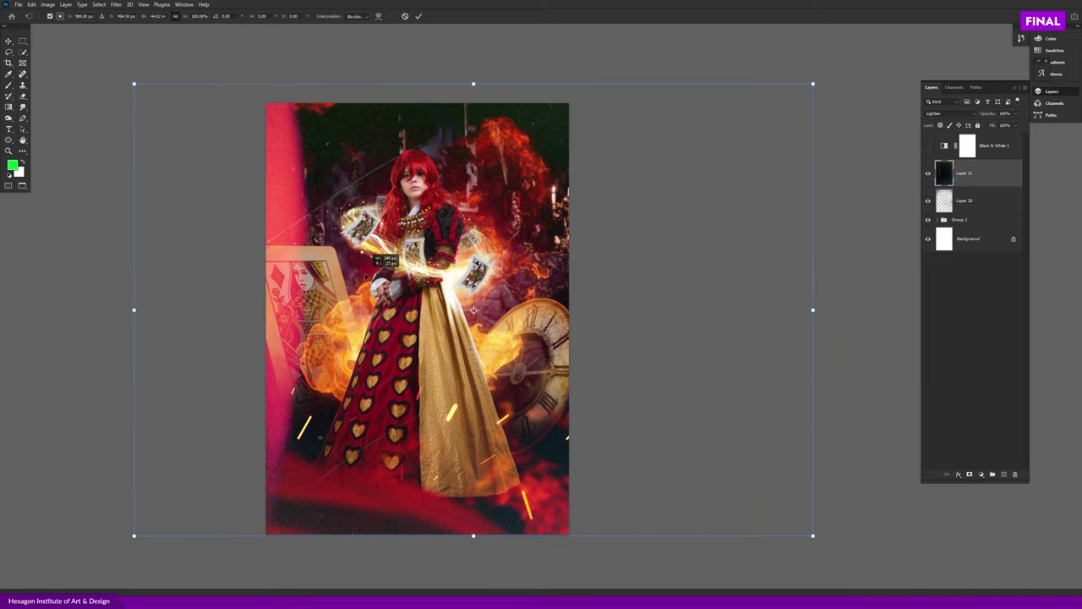
pyautogui.moveTo(568, 223)
pyautogui.mouseDown()
pyautogui.moveTo(444, 209)
pyautogui.moveTo(501, 241)
pyautogui.mouseUp()
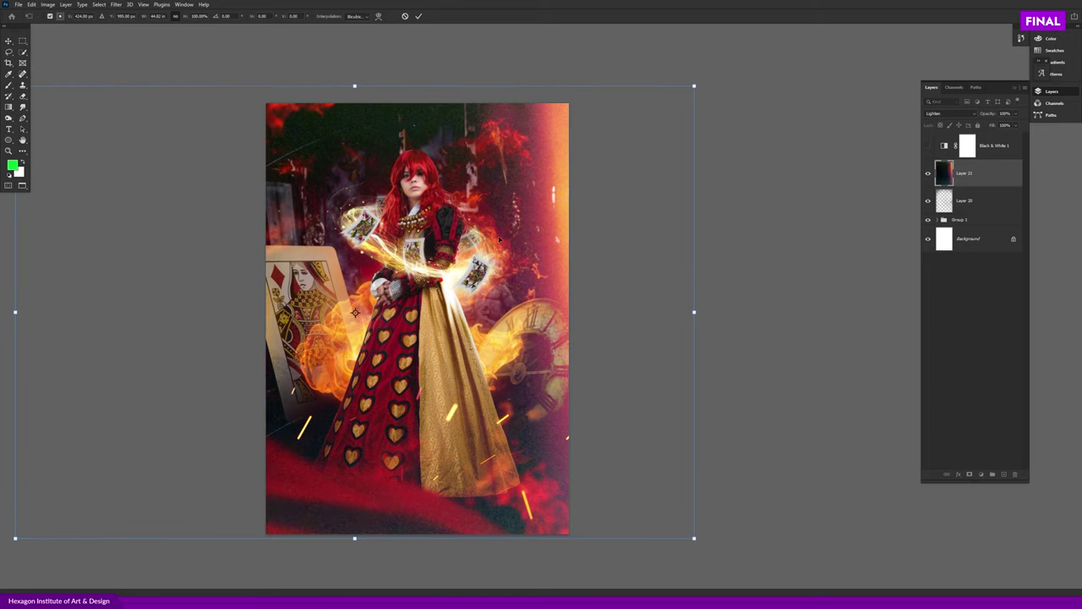
pyautogui.scroll(-3, 507, 240)
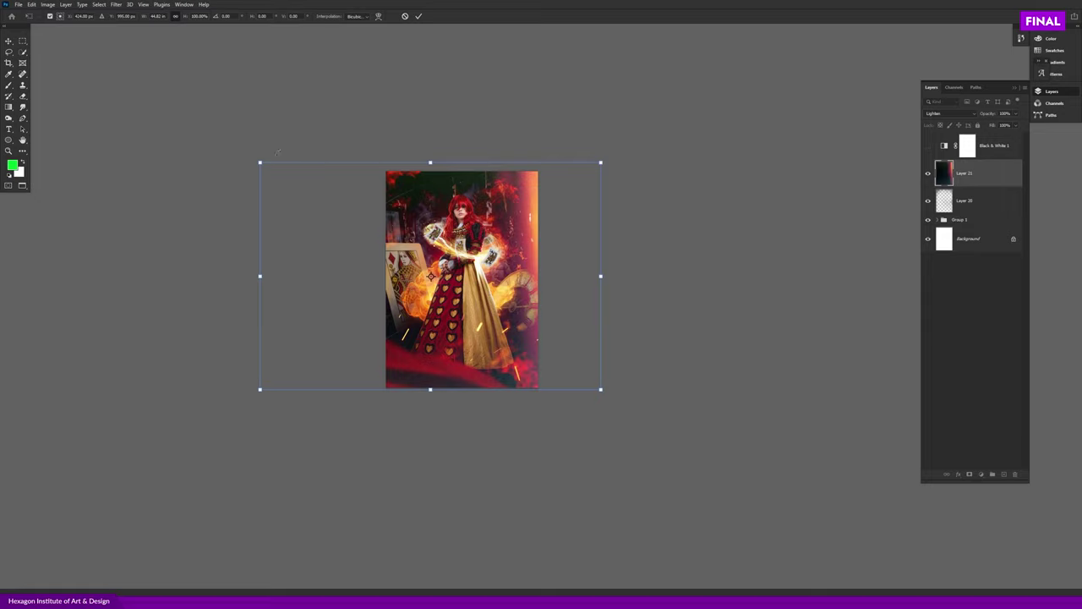
pyautogui.moveTo(259, 162); pyautogui.dragTo(269, 167)
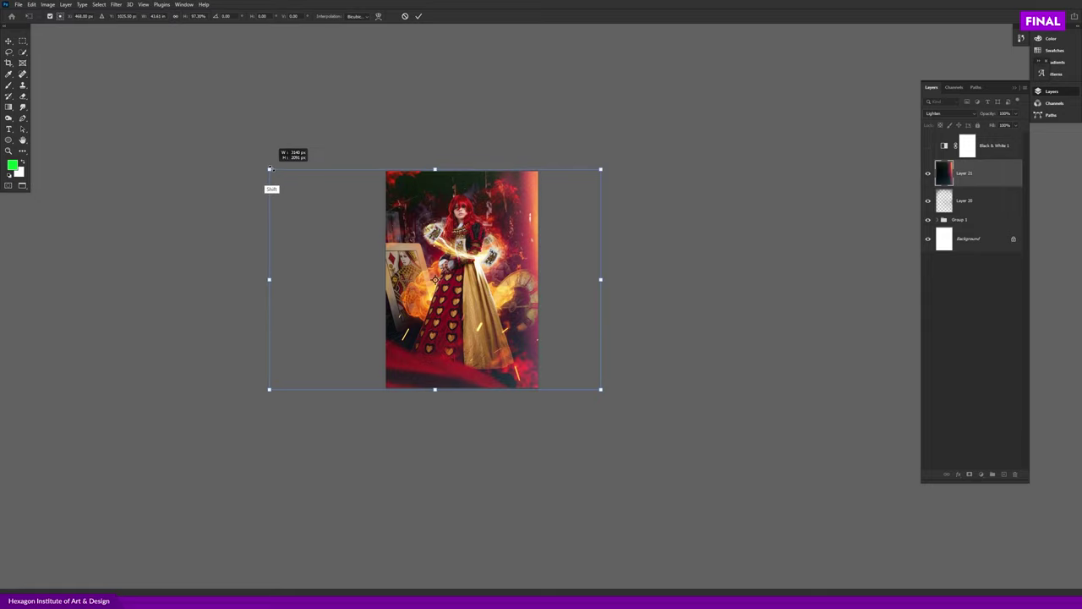
pyautogui.press('Return')
# - Shift the light-leak layer 34 px to the right
pyautogui.scroll(2, 523, 271)
pyautogui.moveTo(562, 260); pyautogui.dragTo(515, 256)
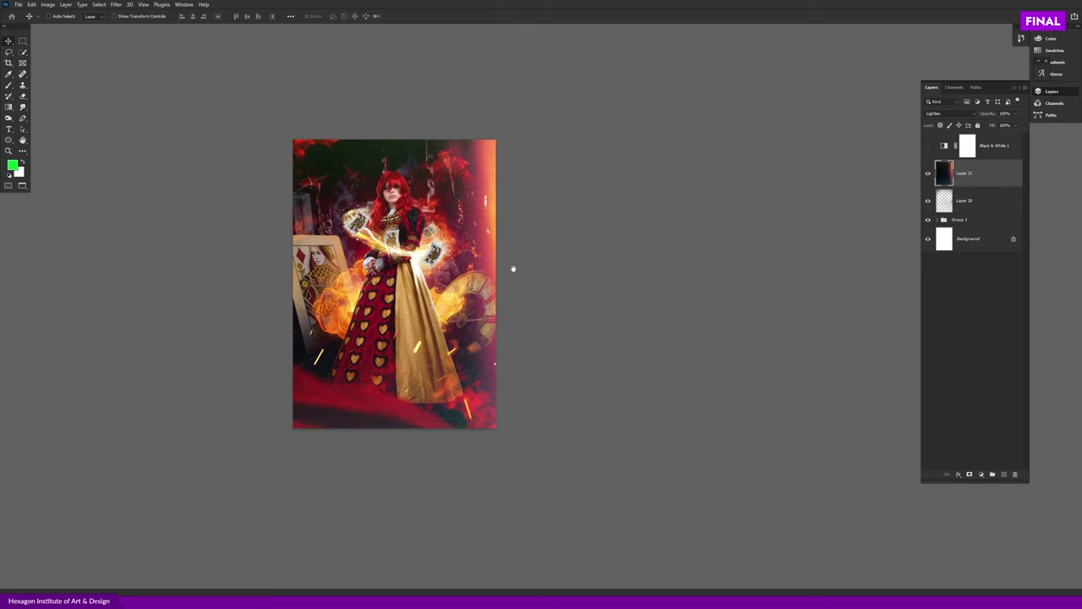
pyautogui.scroll(1, 478, 267)
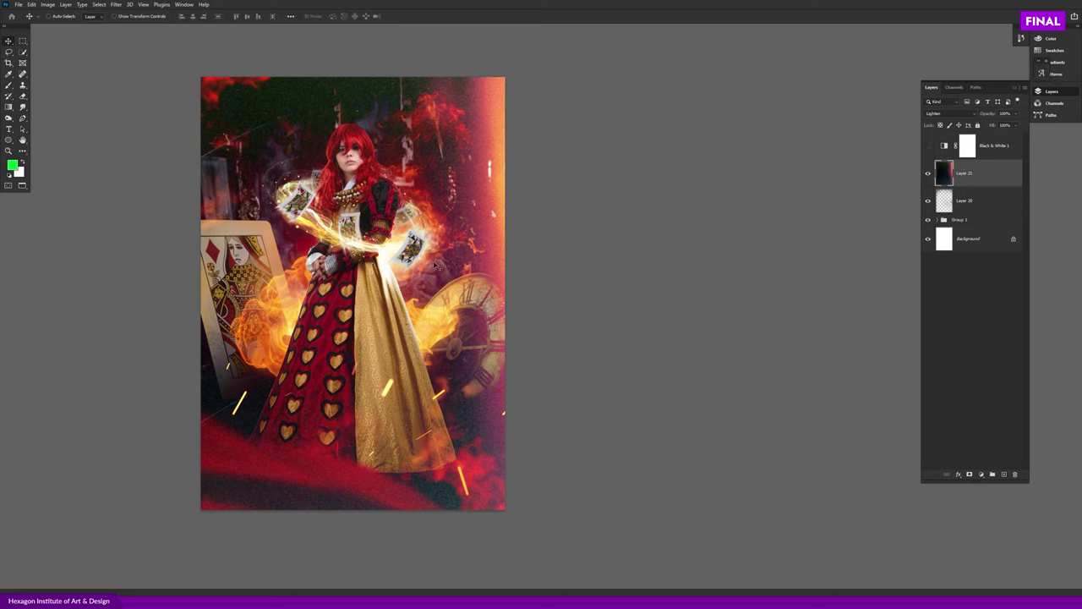
pyautogui.moveTo(538, 245); pyautogui.dragTo(546, 246)
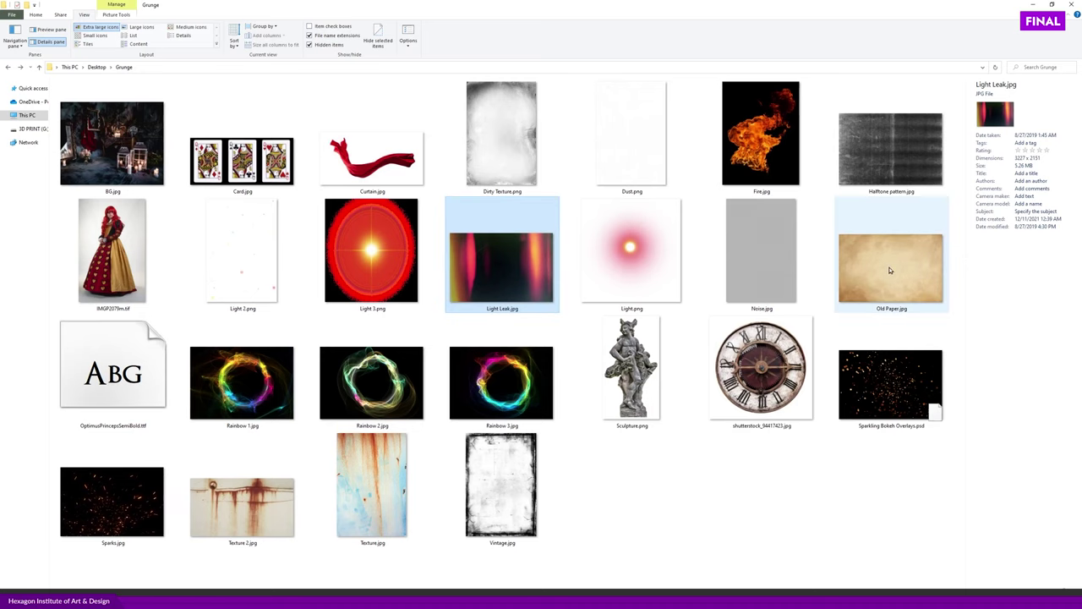
# - Open Old Paper.jpg in Photoshop and select the entire image
pyautogui.rightClick(888, 267)
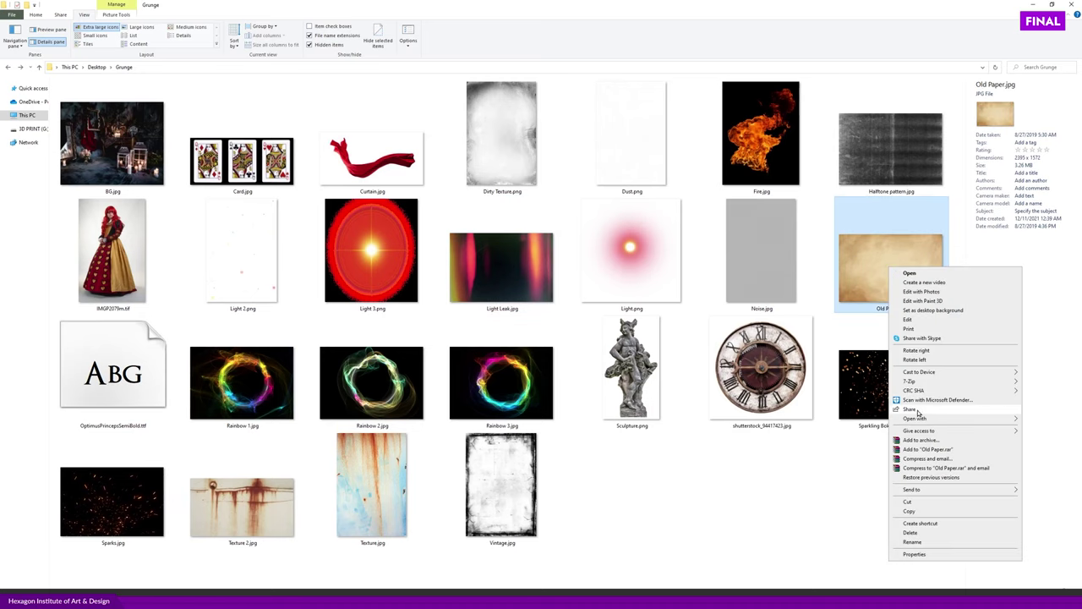
pyautogui.moveTo(915, 419)
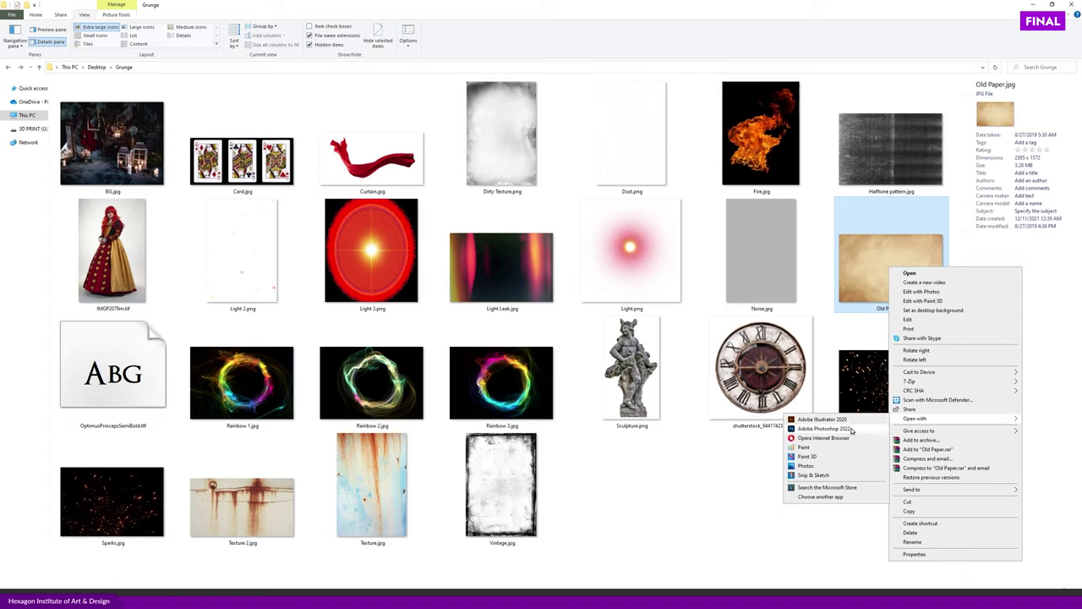
pyautogui.click(824, 428)
pyautogui.hotkey('ctrl', 'a')
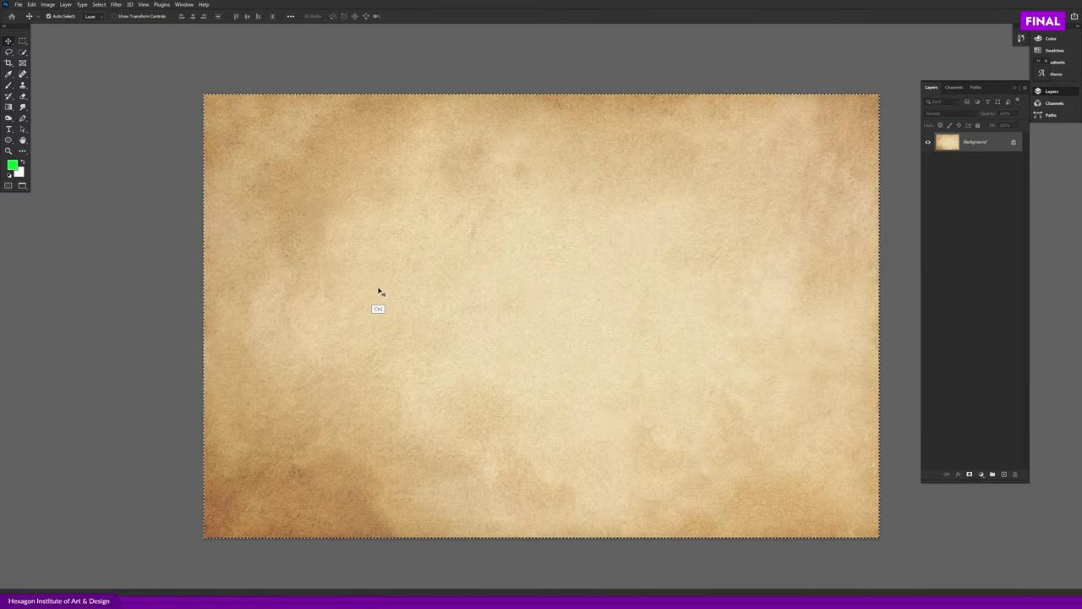
# - Paste the old paper into the poster, rotated 90° and positioned to cover the canvas
pyautogui.hotkey('ctrl', 'c')
pyautogui.hotkey('ctrl', 'Tab')
pyautogui.hotkey('ctrl', 'v')
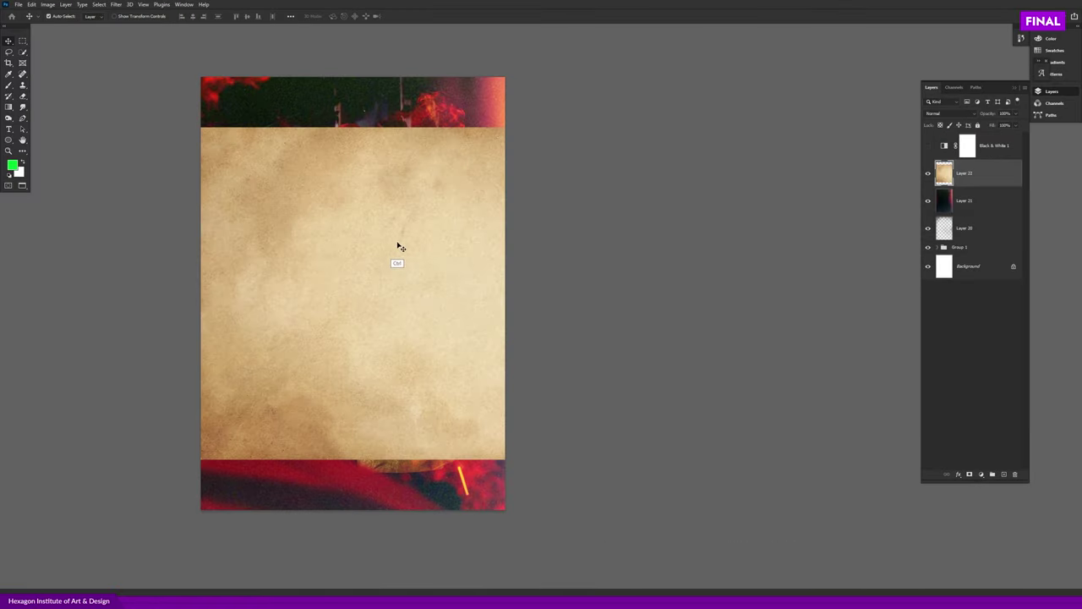
pyautogui.hotkey('ctrl', 't')
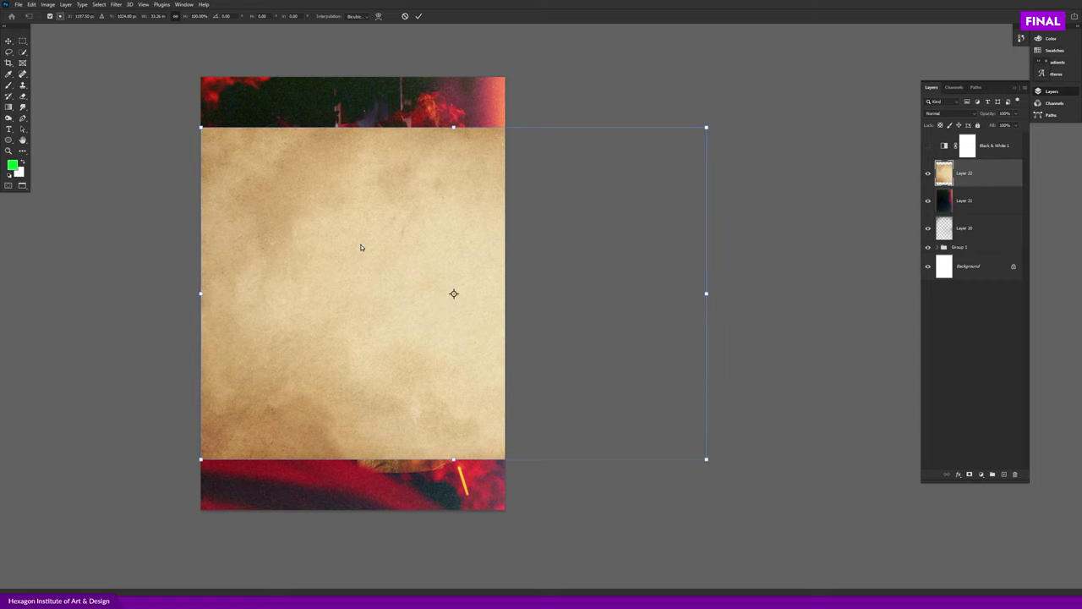
pyautogui.rightClick(360, 246)
pyautogui.click(401, 393)
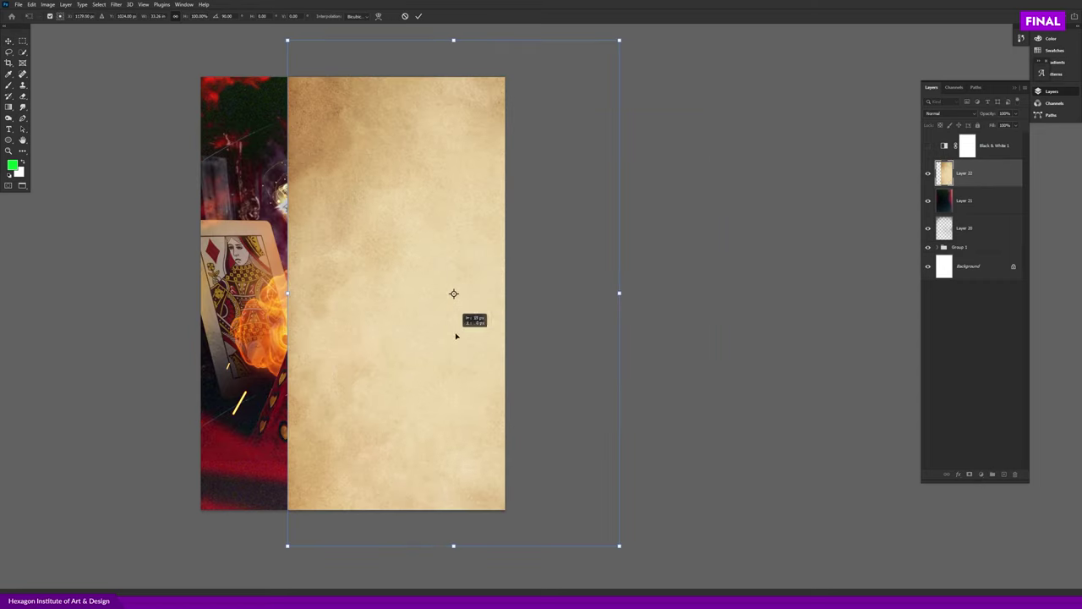
pyautogui.moveTo(456, 336); pyautogui.dragTo(363, 350)
pyautogui.press('Return')
# - Try other blend modes on the paper layer and settle on Soft Light
pyautogui.click(947, 113)
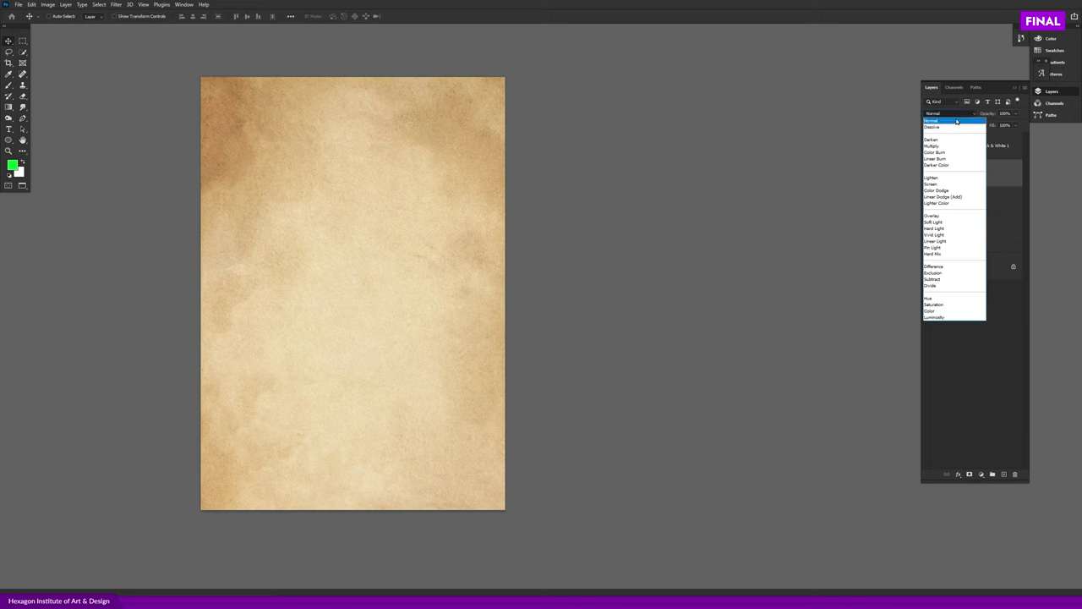
pyautogui.click(937, 224)
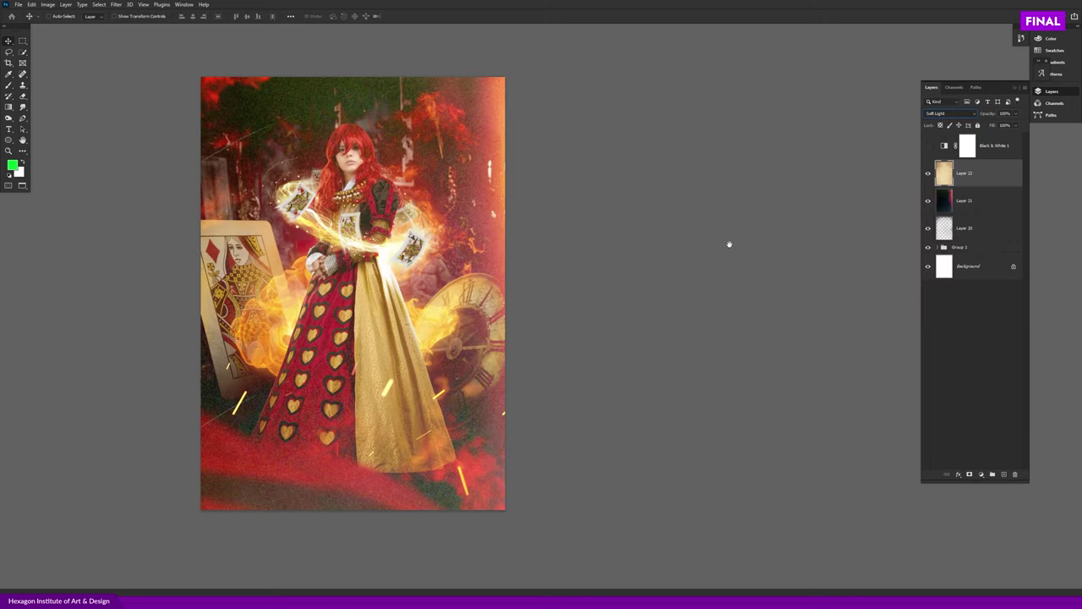
pyautogui.scroll(3, 418, 291)
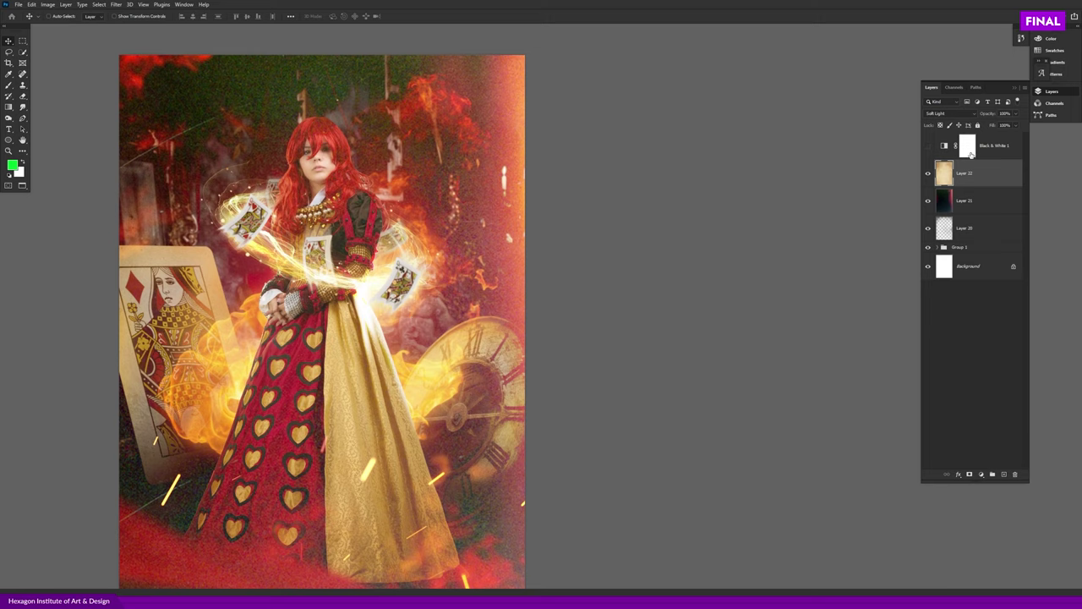
pyautogui.click(953, 113)
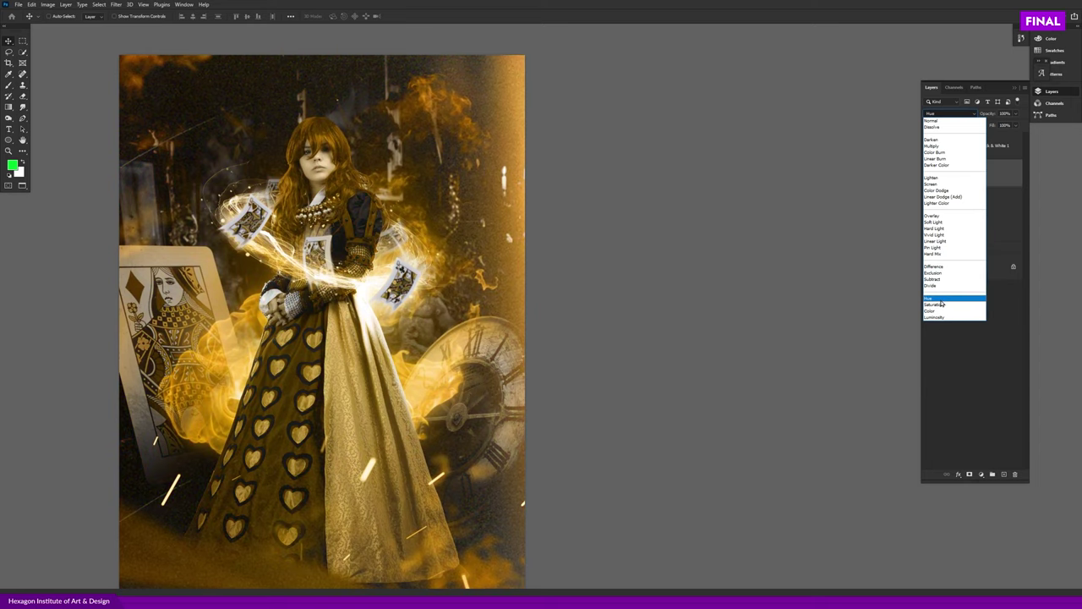
pyautogui.click(945, 402)
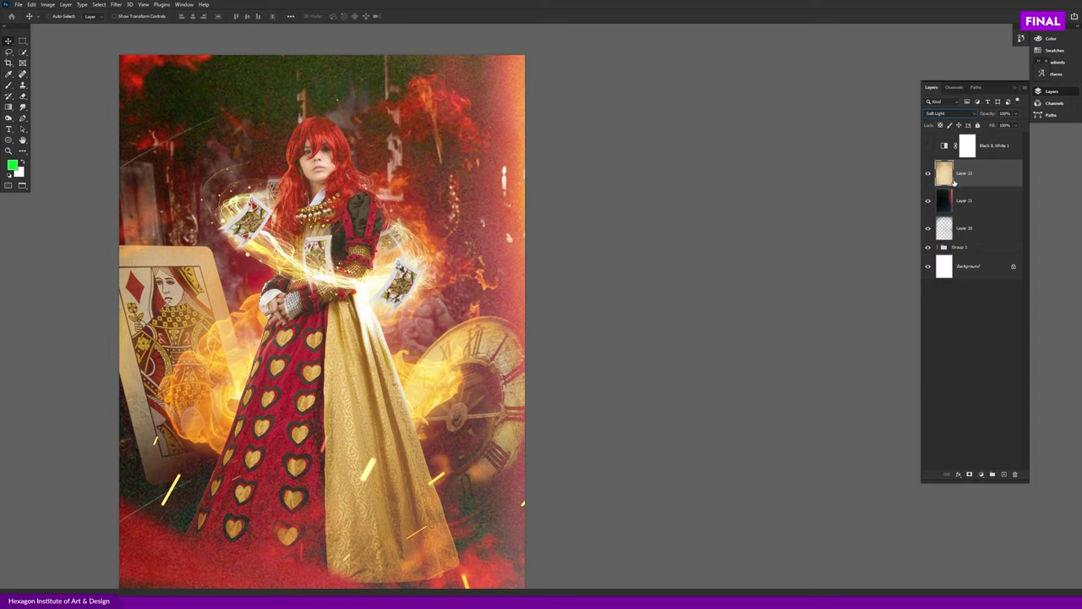
pyautogui.hotkey('alt', 'shift', 't')
pyautogui.hotkey('ctrl', '-')
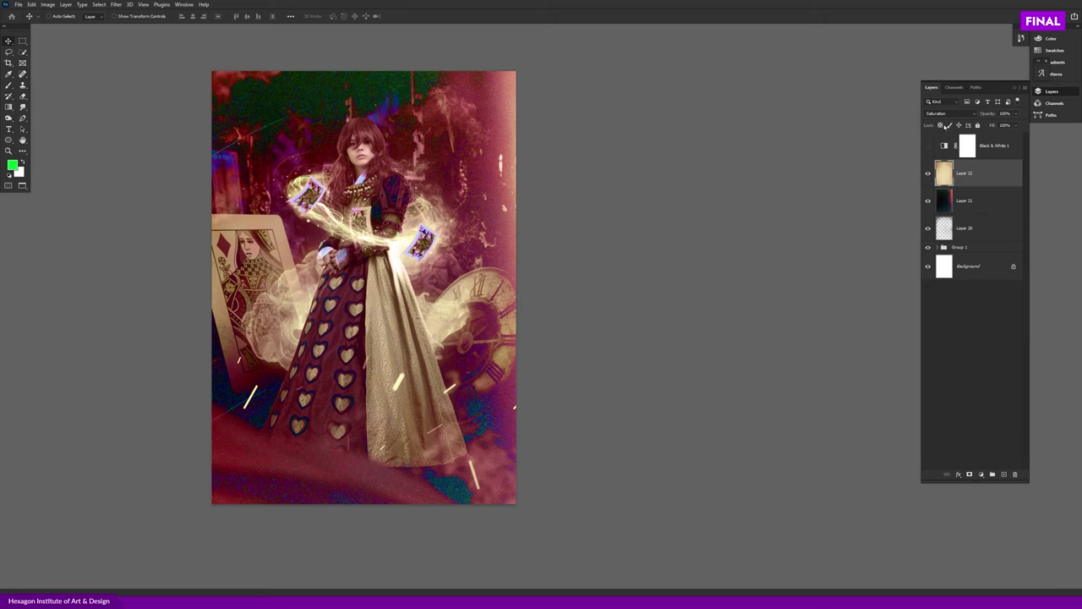
pyautogui.click(948, 113)
pyautogui.click(944, 217)
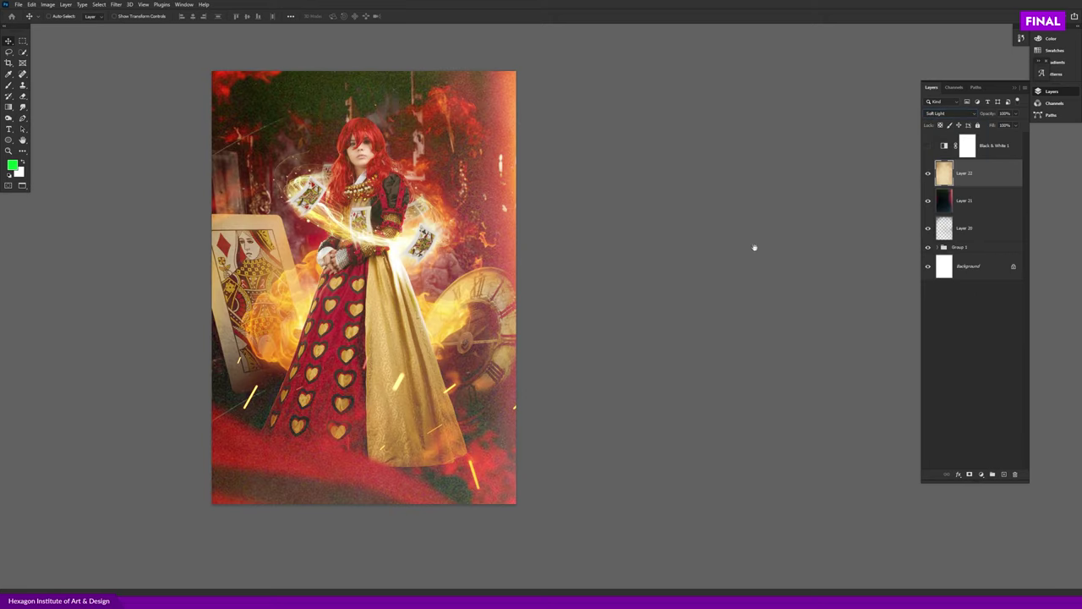
pyautogui.hotkey('ctrl', '+')
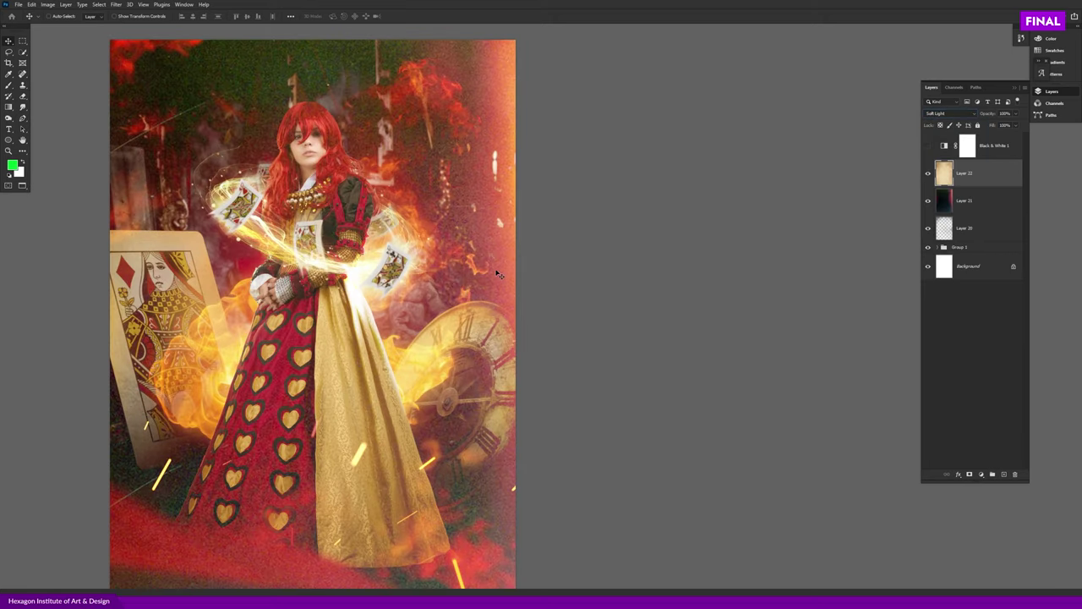
# - Set the paper layer to 30% opacity, compare with and without it, and hide Layer 20
pyautogui.press('3')
pyautogui.scroll(3, 473, 250)
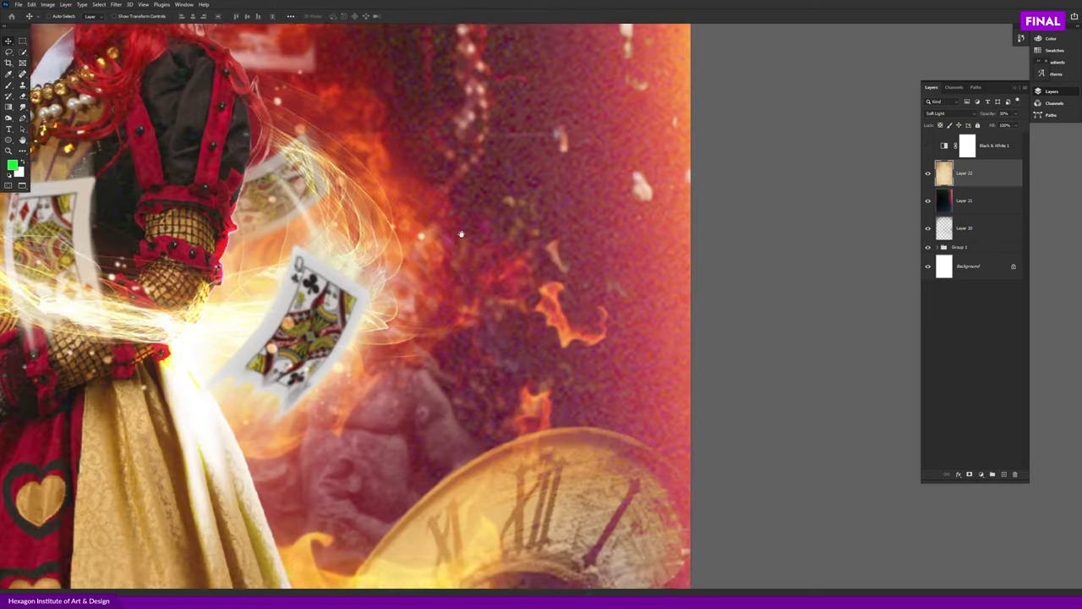
pyautogui.scroll(2, 550, 398)
pyautogui.scroll(2, 534, 374)
pyautogui.scroll(2, 564, 336)
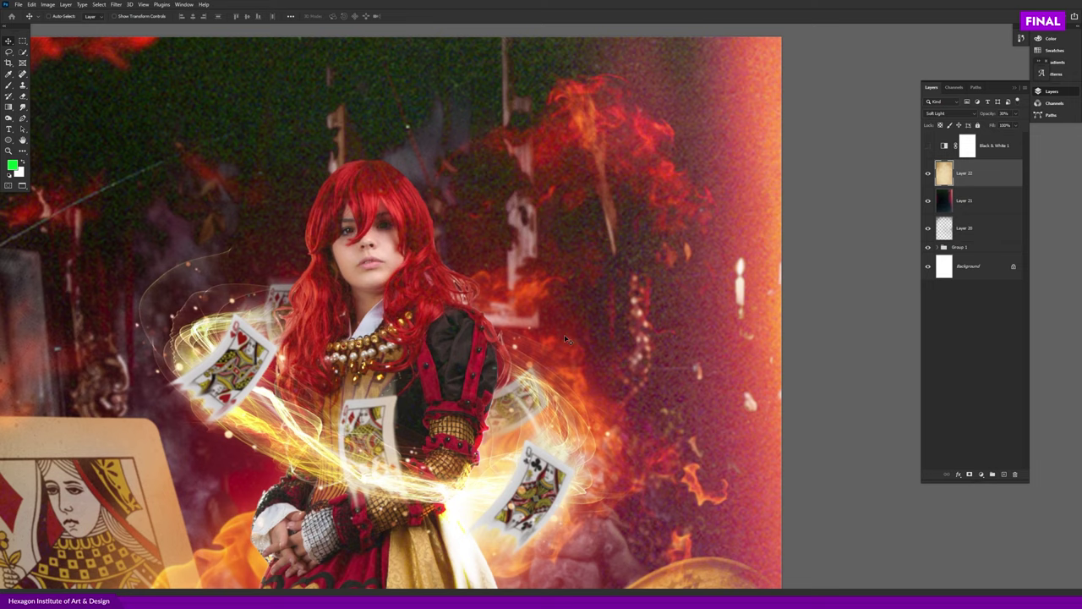
pyautogui.click(928, 174)
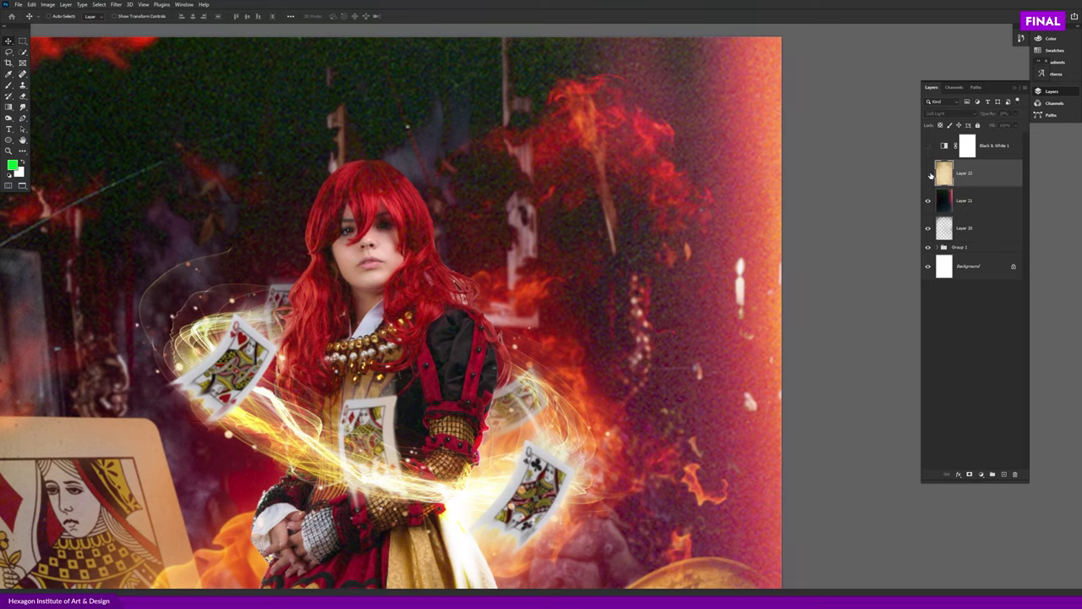
pyautogui.click(929, 173)
pyautogui.click(928, 173)
pyautogui.click(929, 174)
pyautogui.click(929, 174)
pyautogui.scroll(-5, 638, 170)
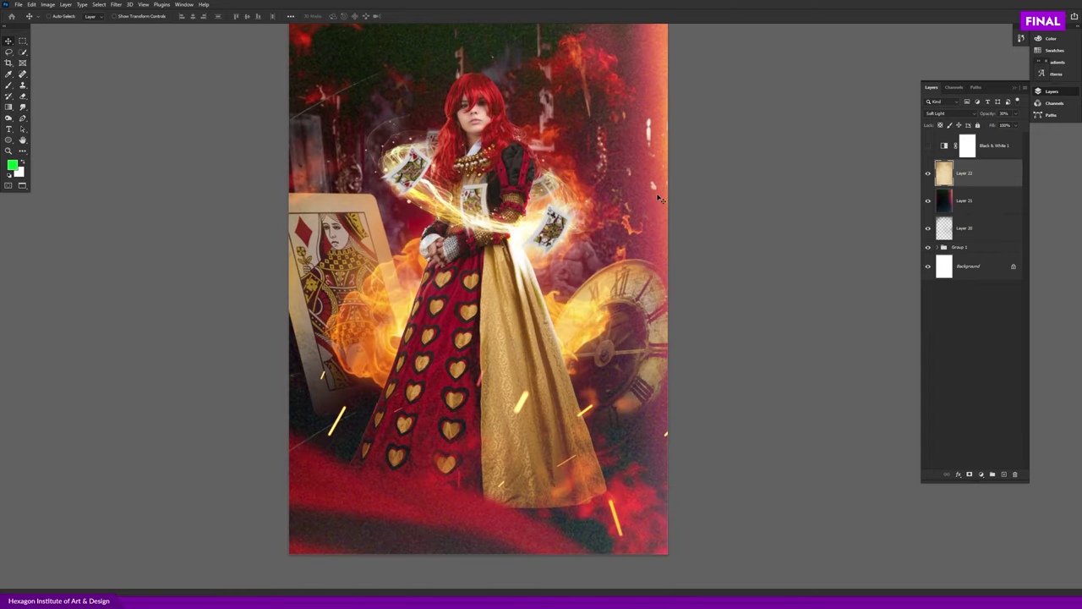
pyautogui.click(928, 227)
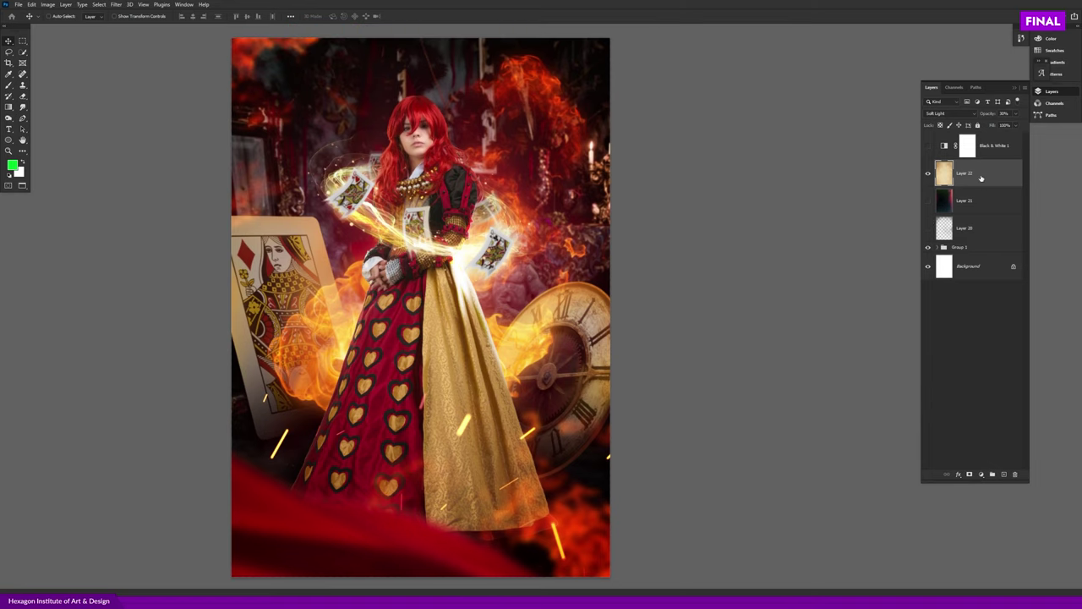
# - Move the paper layer below Layer 20 and toggle it to compare the texture
pyautogui.moveTo(969, 235); pyautogui.dragTo(964, 240)
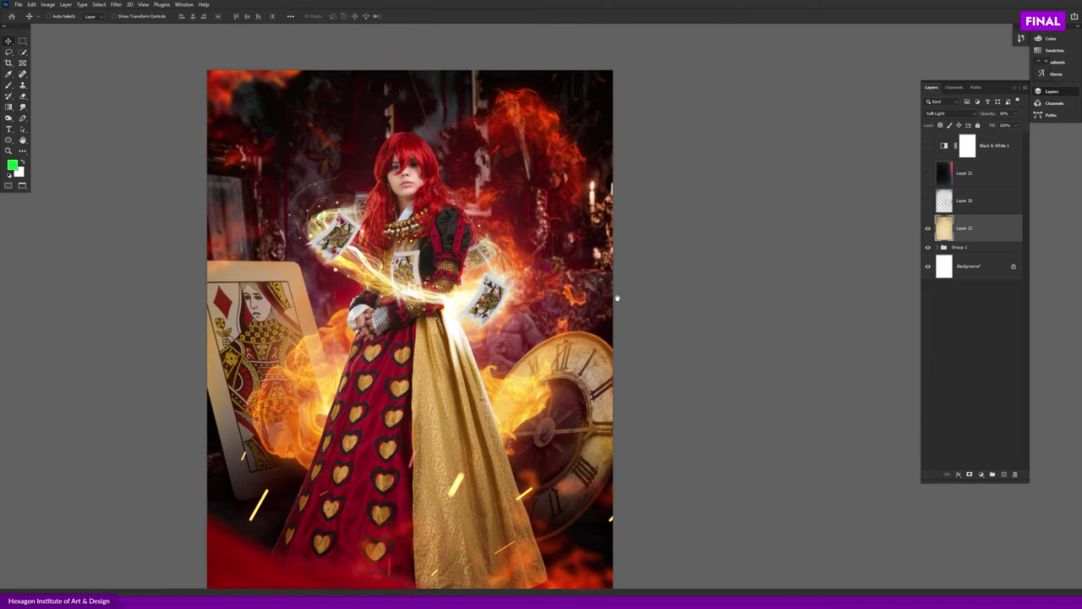
pyautogui.click(929, 229)
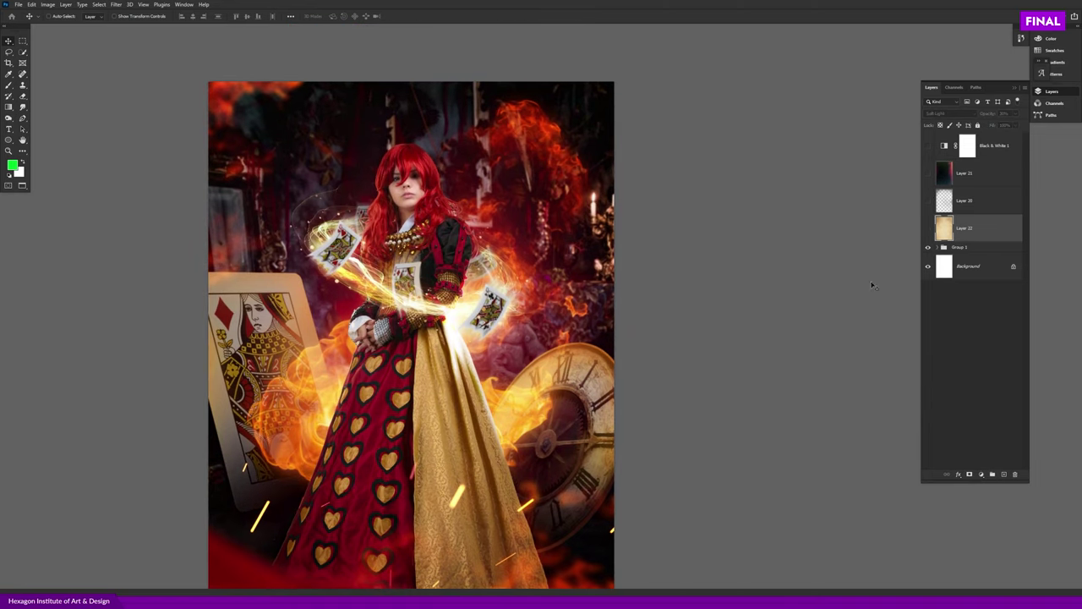
pyautogui.click(928, 229)
pyautogui.click(929, 229)
pyautogui.click(929, 229)
pyautogui.click(929, 230)
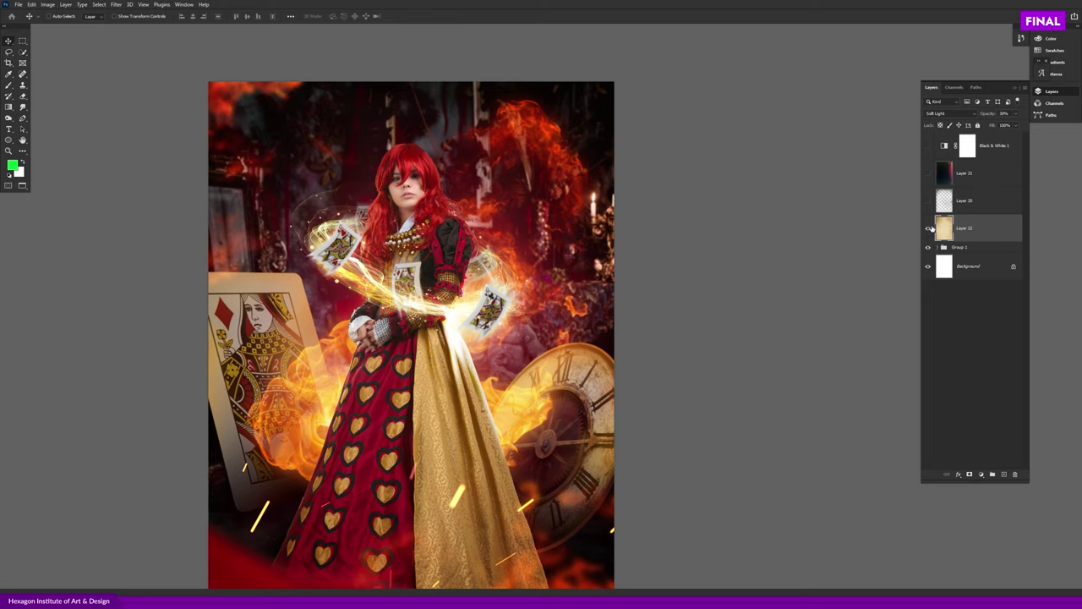
pyautogui.click(981, 474)
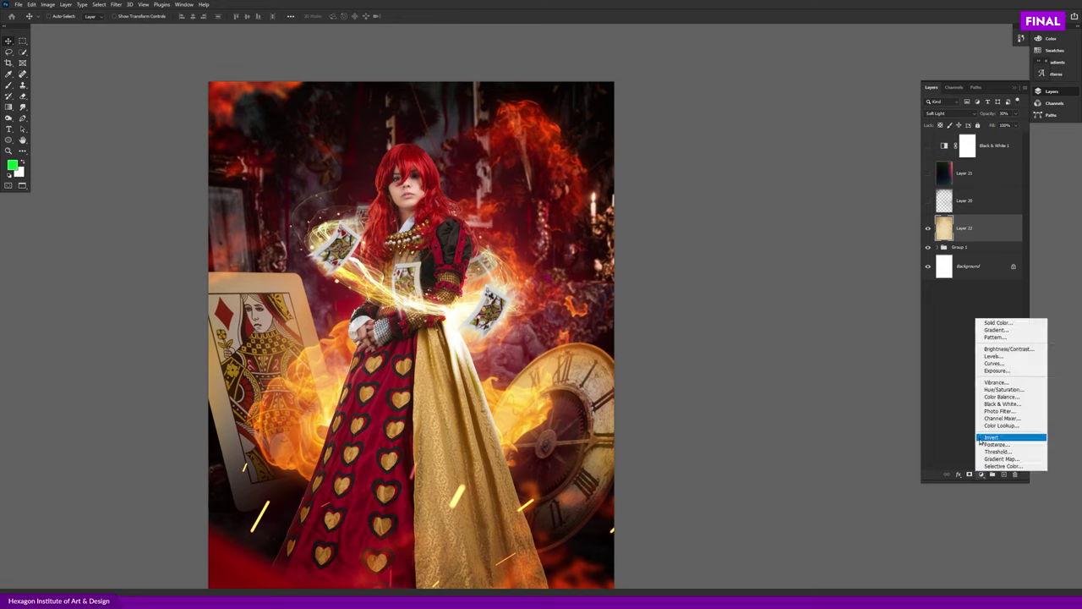
pyautogui.press('Escape')
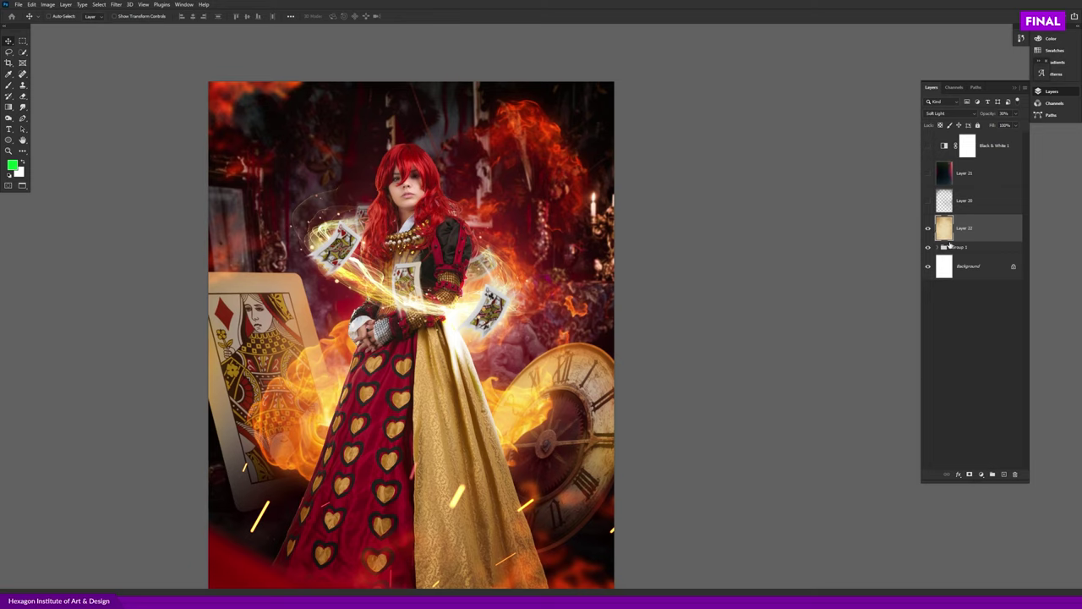
pyautogui.click(928, 228)
pyautogui.click(929, 227)
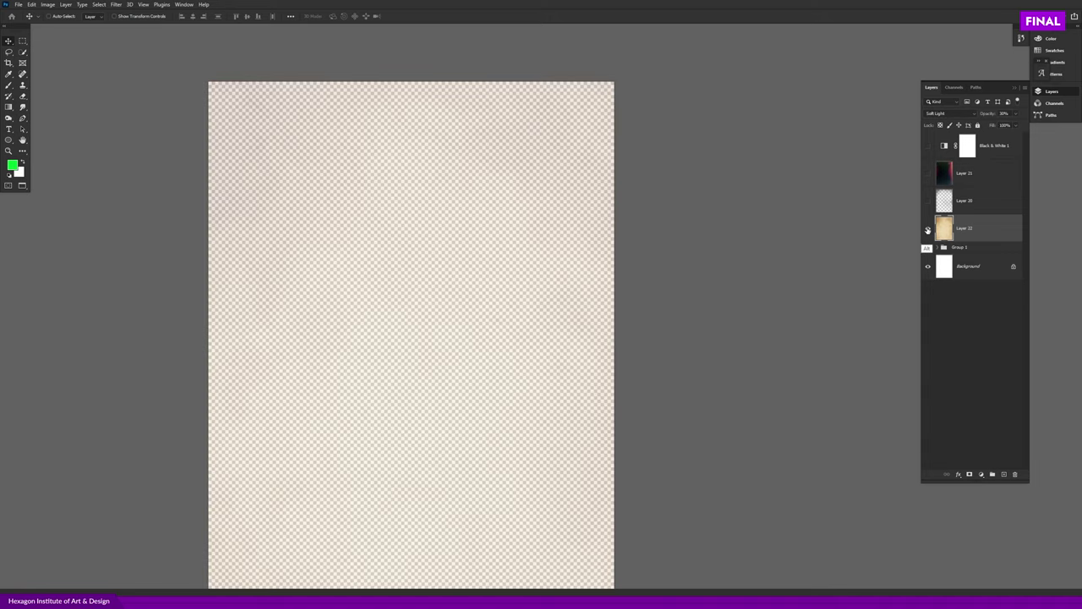
pyautogui.keyDown('alt'); pyautogui.click(927, 228); pyautogui.keyUp('alt')
# - Zoom in and recentre the view on the queen composite
pyautogui.press('a')
pyautogui.hotkey('ctrl', '+')
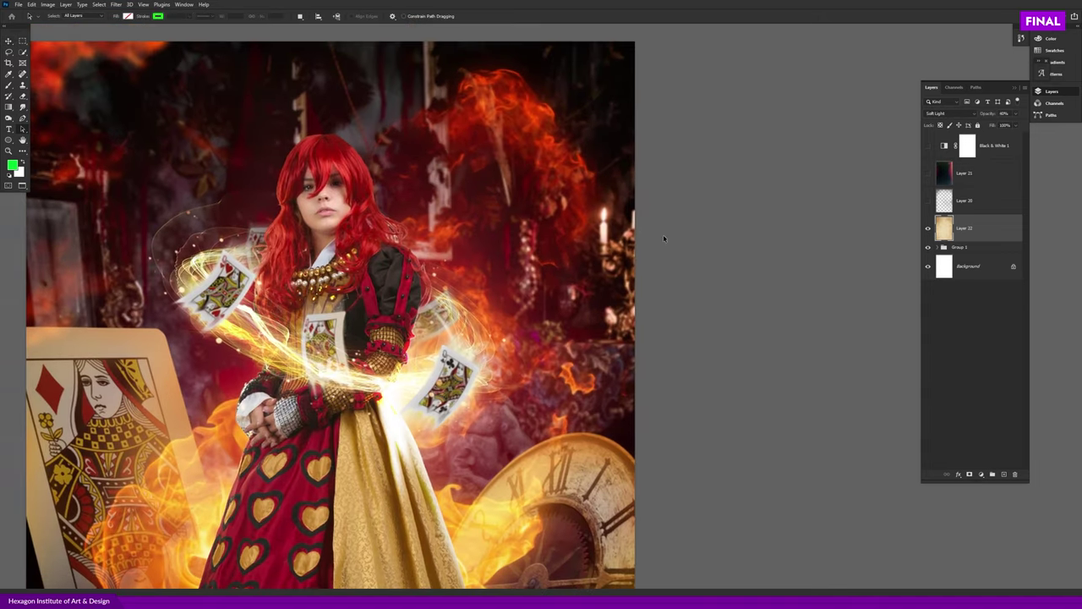
pyautogui.scroll(-2, 663, 237)
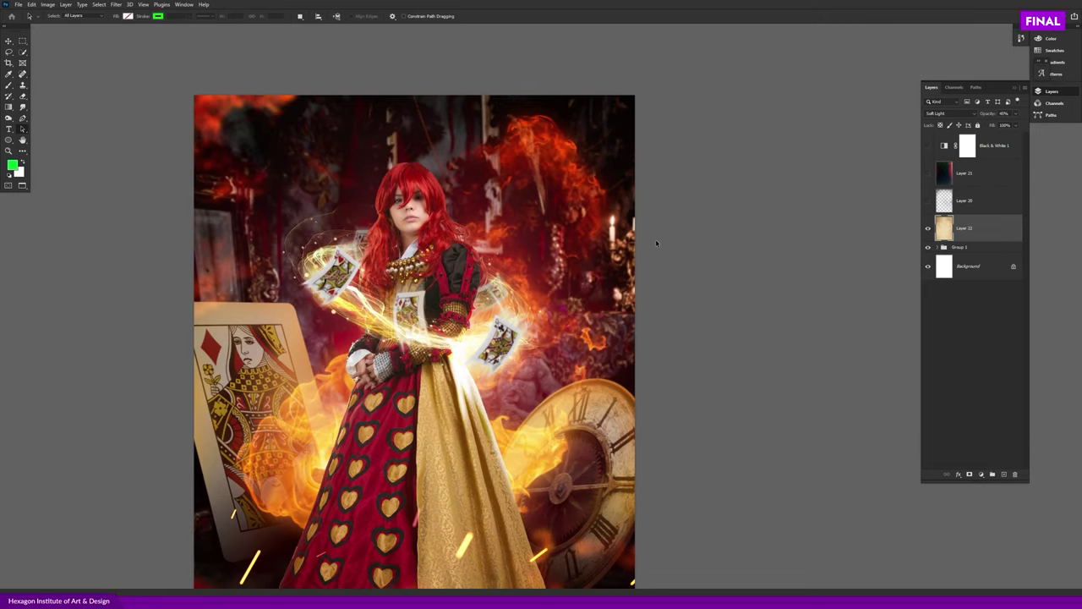
pyautogui.moveTo(656, 273); pyautogui.dragTo(659, 261)
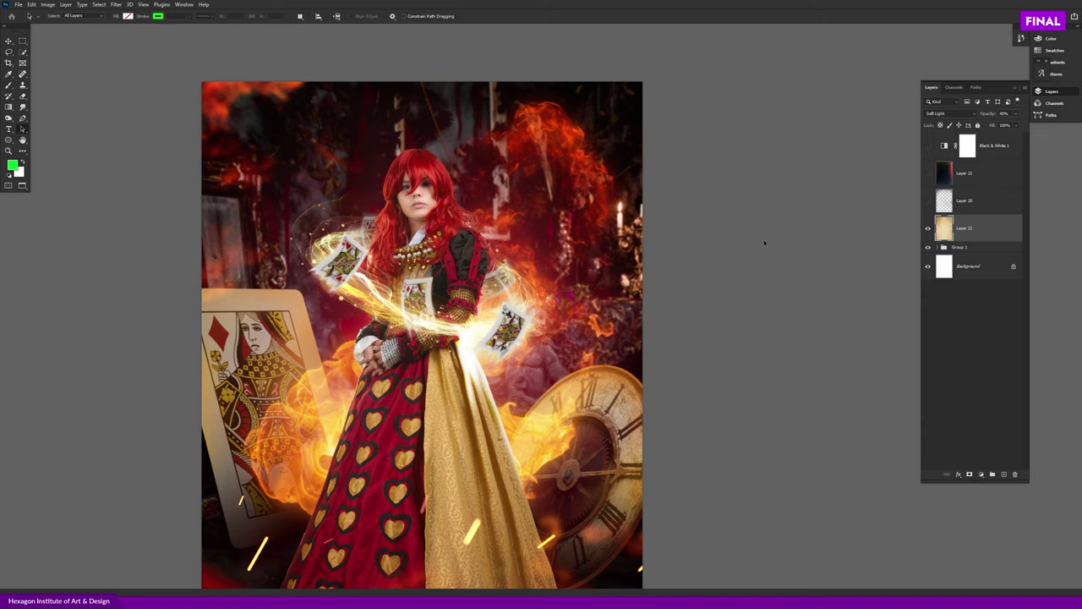
pyautogui.moveTo(731, 269); pyautogui.dragTo(747, 238)
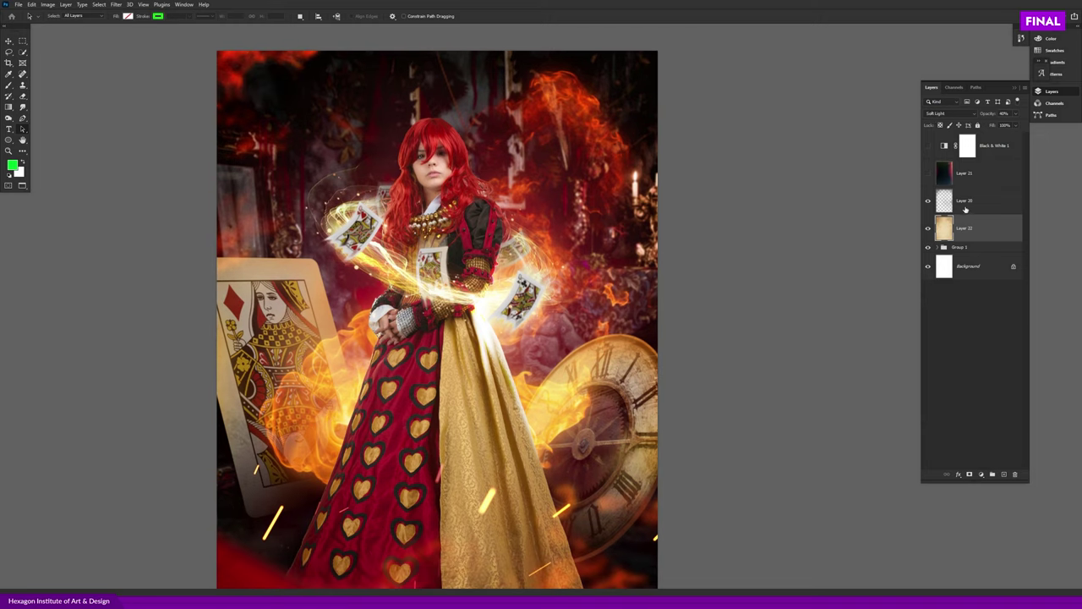
# - Turn on Layers 20 and 21 and view the whole image with its reddish right-edge glow
pyautogui.click(971, 203)
pyautogui.scroll(2, 655, 258)
pyautogui.click(927, 201)
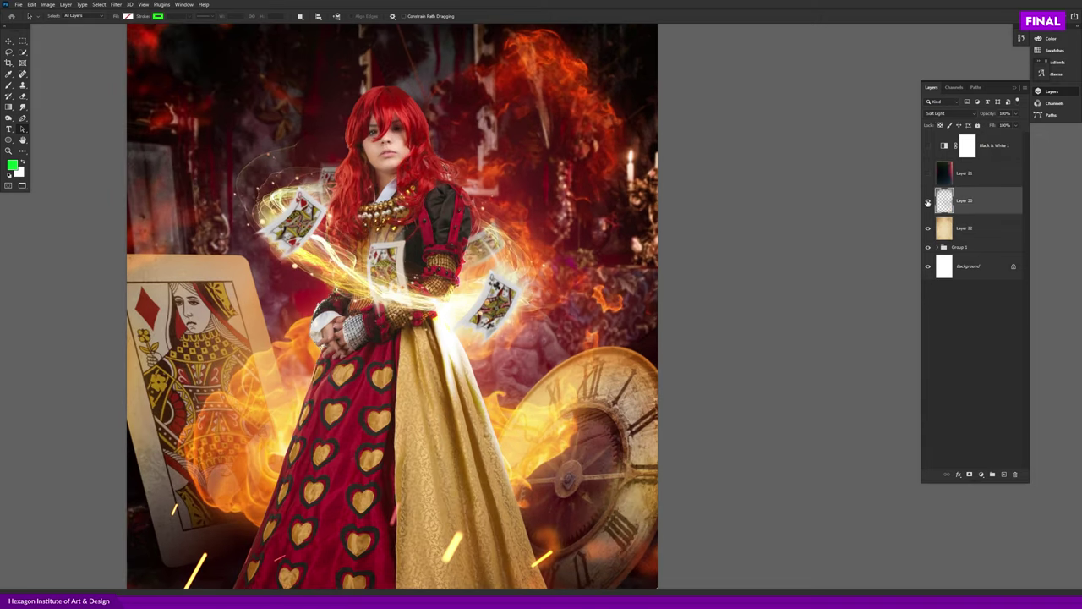
pyautogui.click(928, 175)
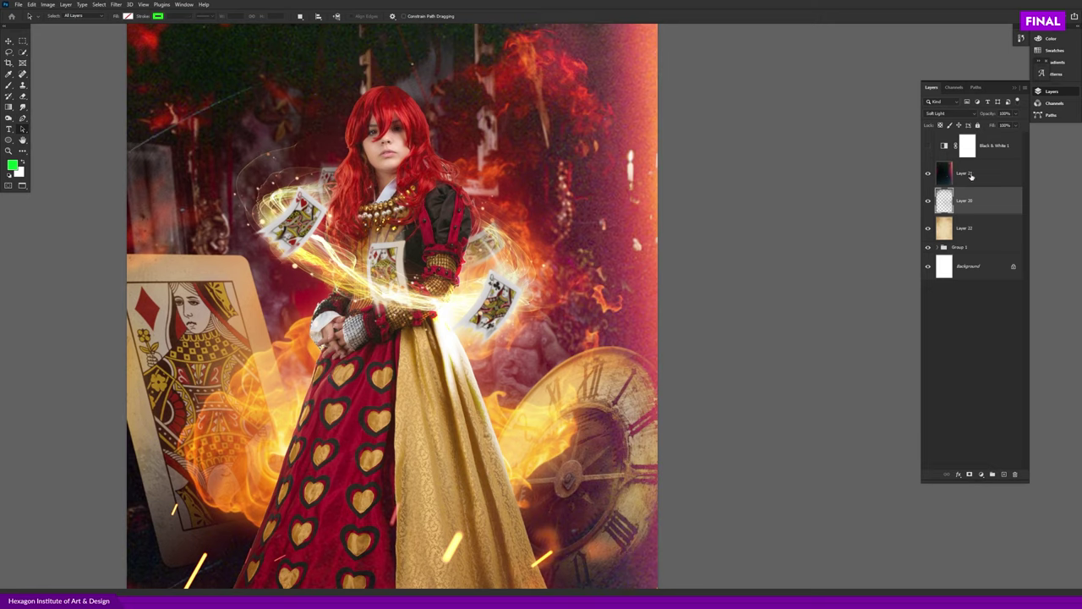
pyautogui.click(971, 174)
pyautogui.scroll(-1, 689, 246)
pyautogui.scroll(-1, 702, 271)
pyautogui.moveTo(706, 286); pyautogui.dragTo(664, 259)
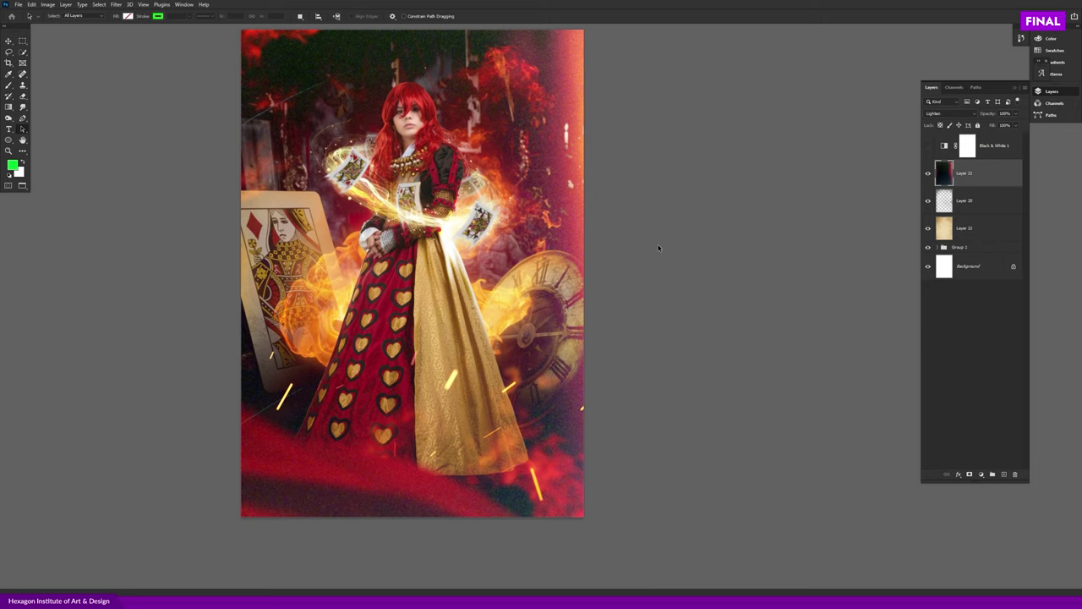
pyautogui.hotkey('alt', 'Tab')
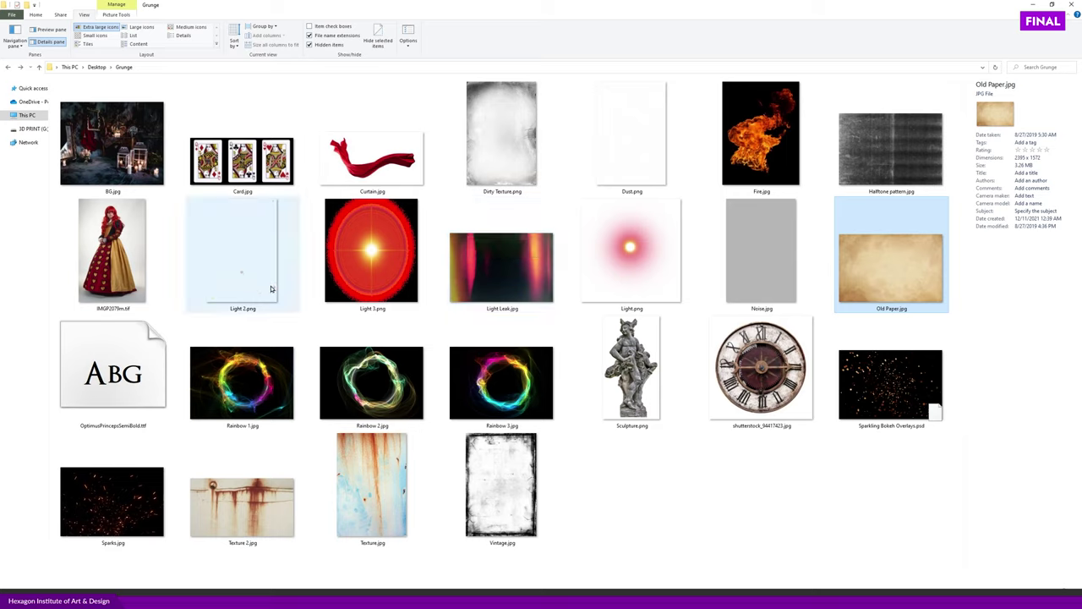
# - Open Halftone pattern.jpg in Photoshop and paste it into the queen poster
pyautogui.rightClick(873, 159)
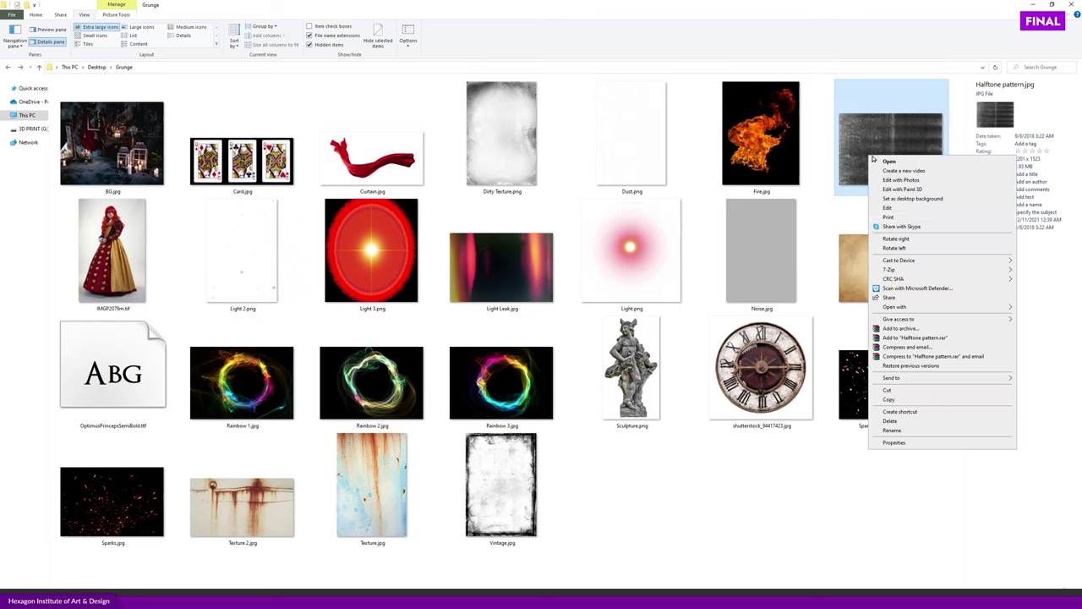
pyautogui.moveTo(895, 307)
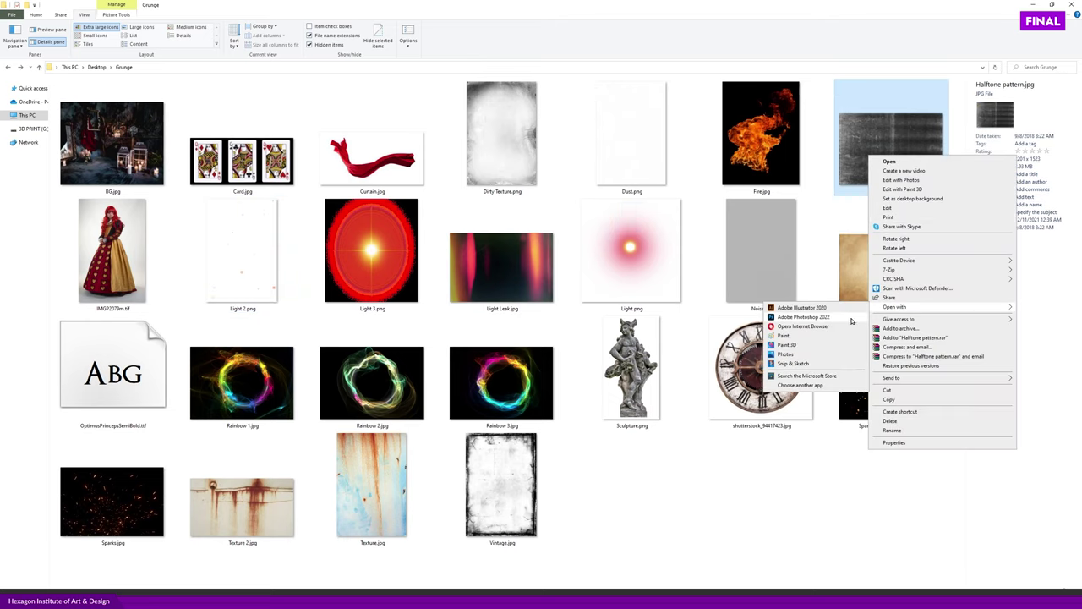
pyautogui.click(817, 318)
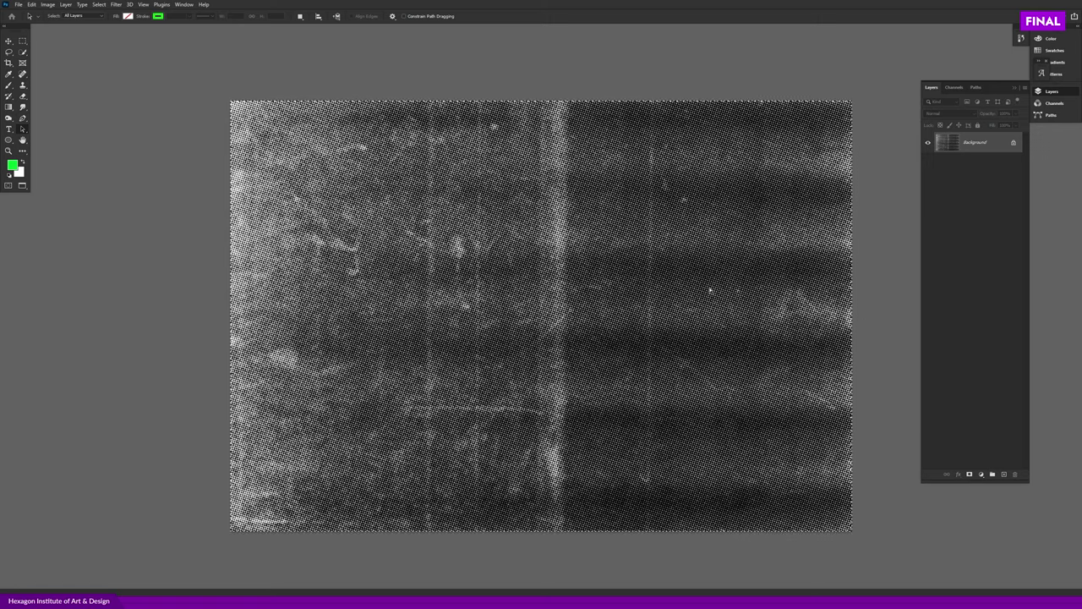
pyautogui.hotkey('ctrl', 'v')
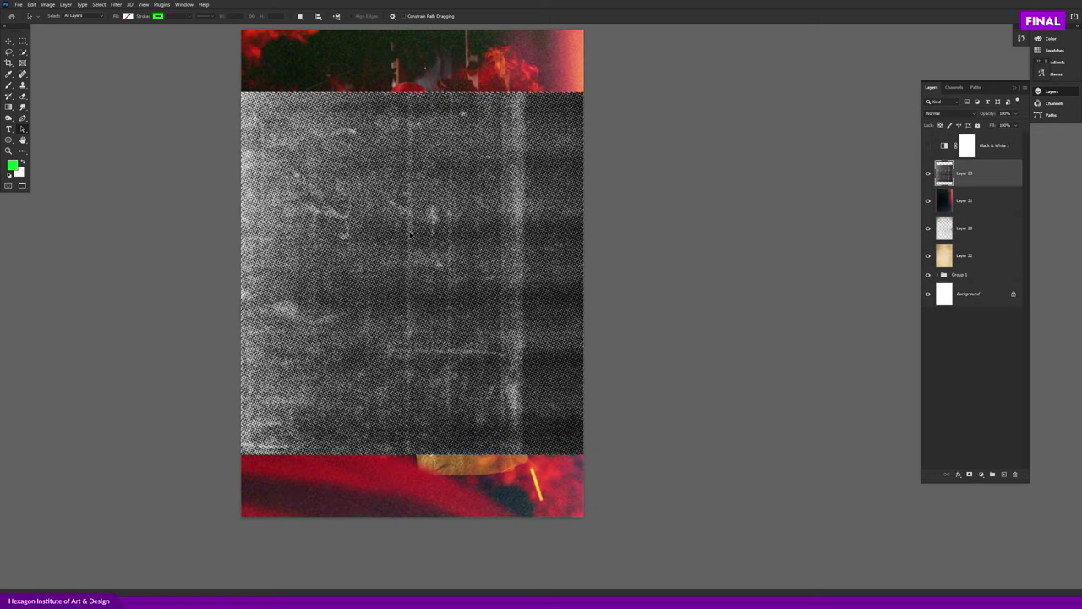
# - Rotate the halftone texture 90° clockwise and position it over the whole canvas
pyautogui.moveTo(463, 252); pyautogui.dragTo(419, 273)
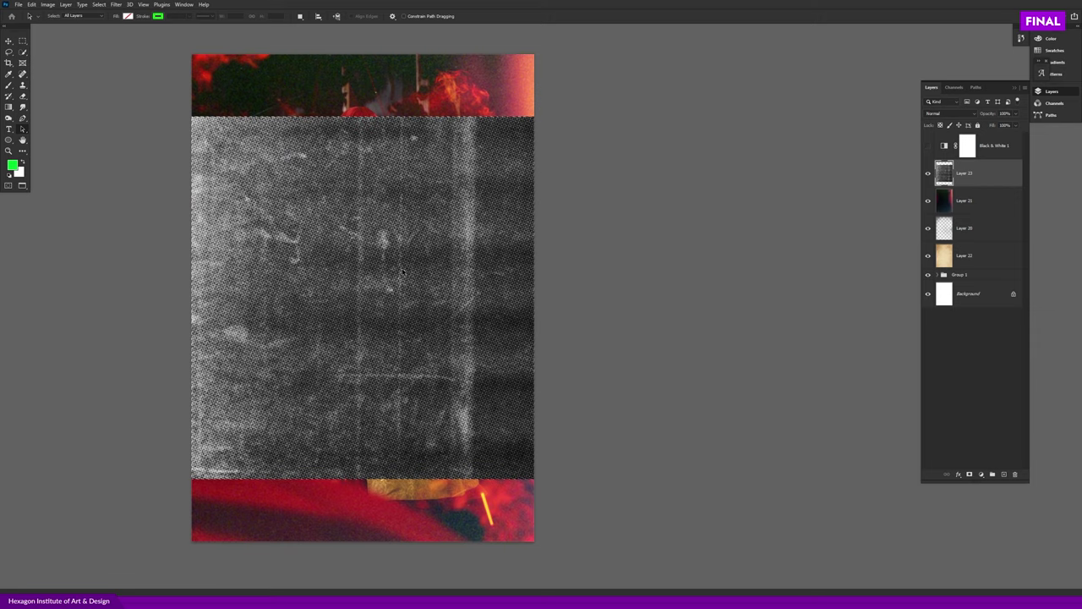
pyautogui.hotkey('ctrl', 't')
pyautogui.rightClick(385, 247)
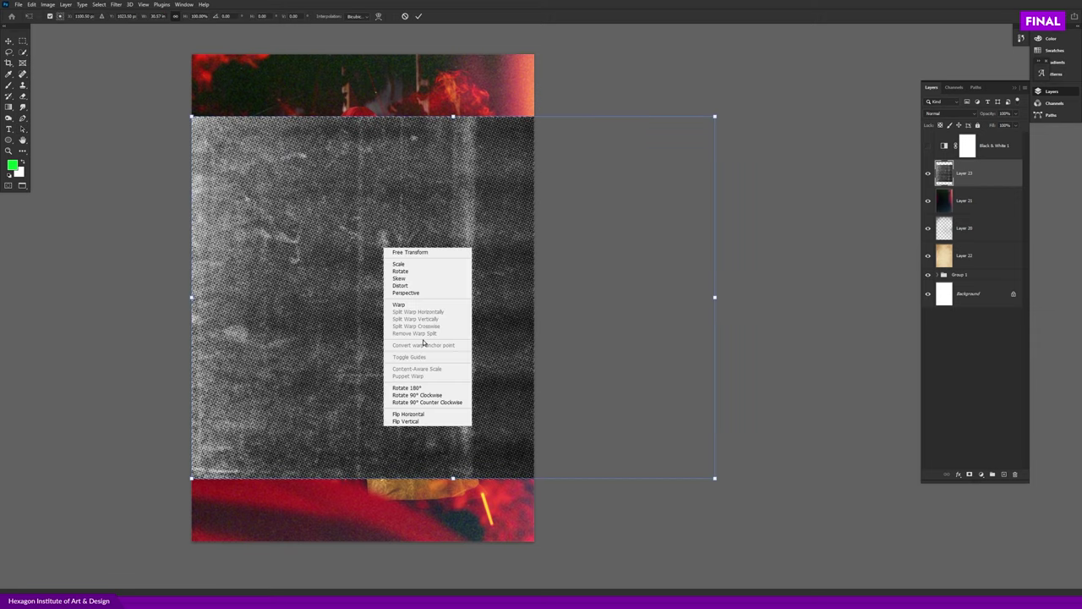
pyautogui.click(421, 396)
pyautogui.moveTo(421, 396); pyautogui.dragTo(409, 238)
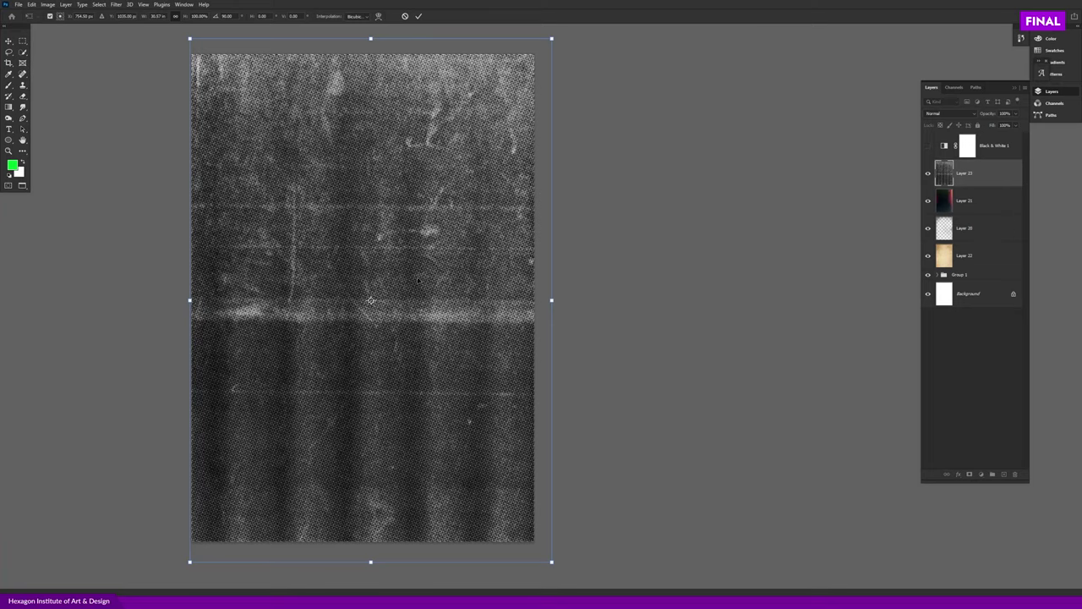
pyautogui.press('Return')
pyautogui.moveTo(450, 269); pyautogui.dragTo(440, 267)
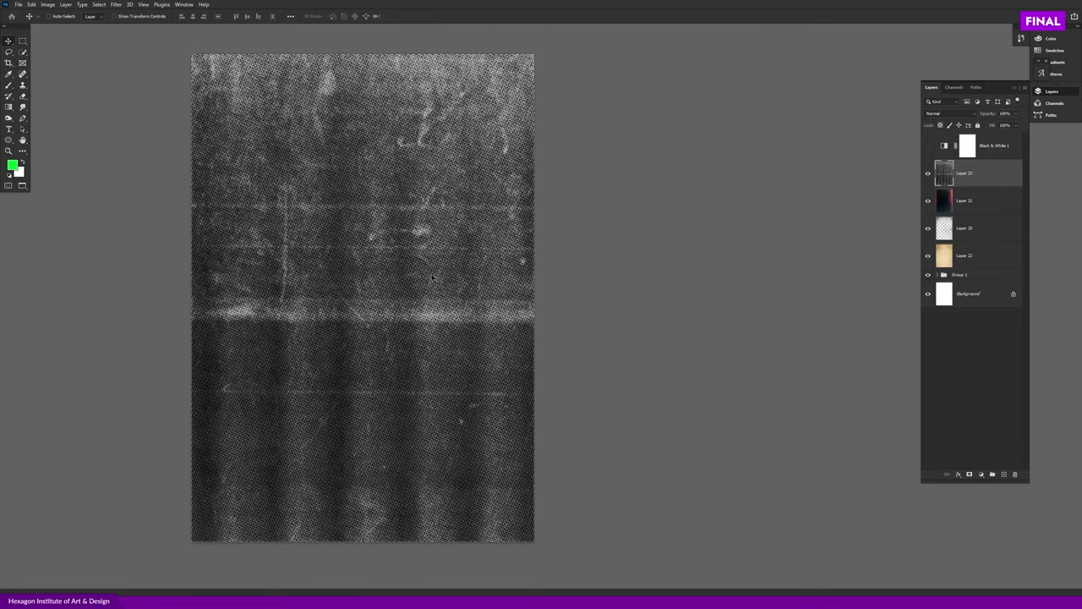
# - Blend the halftone layer as Soft Light, comparing it against Normal
pyautogui.hotkey('ctrl', '+')
pyautogui.scroll(1, 435, 321)
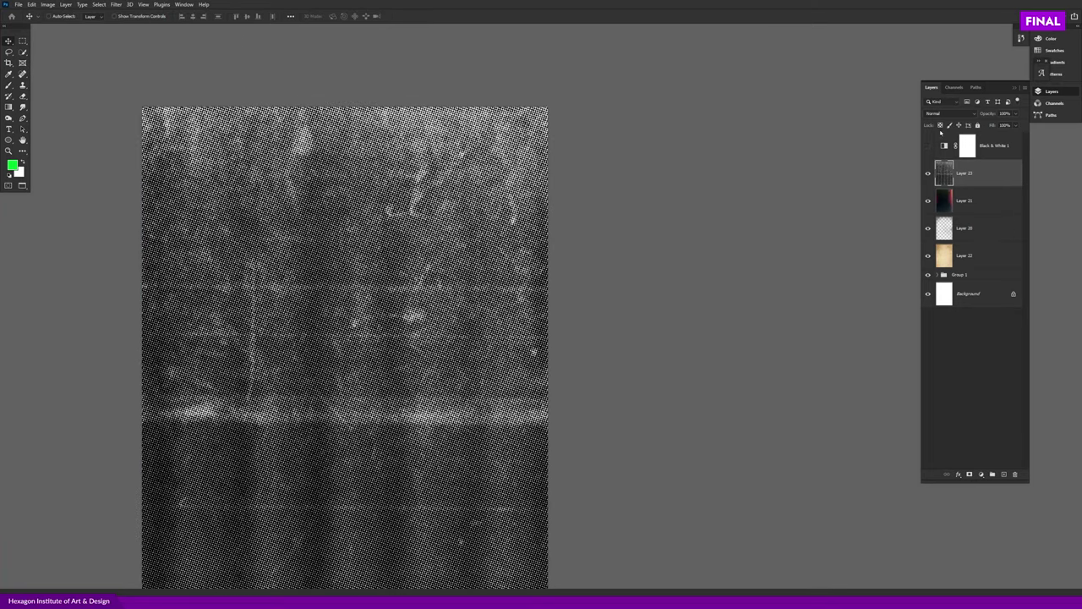
pyautogui.click(941, 114)
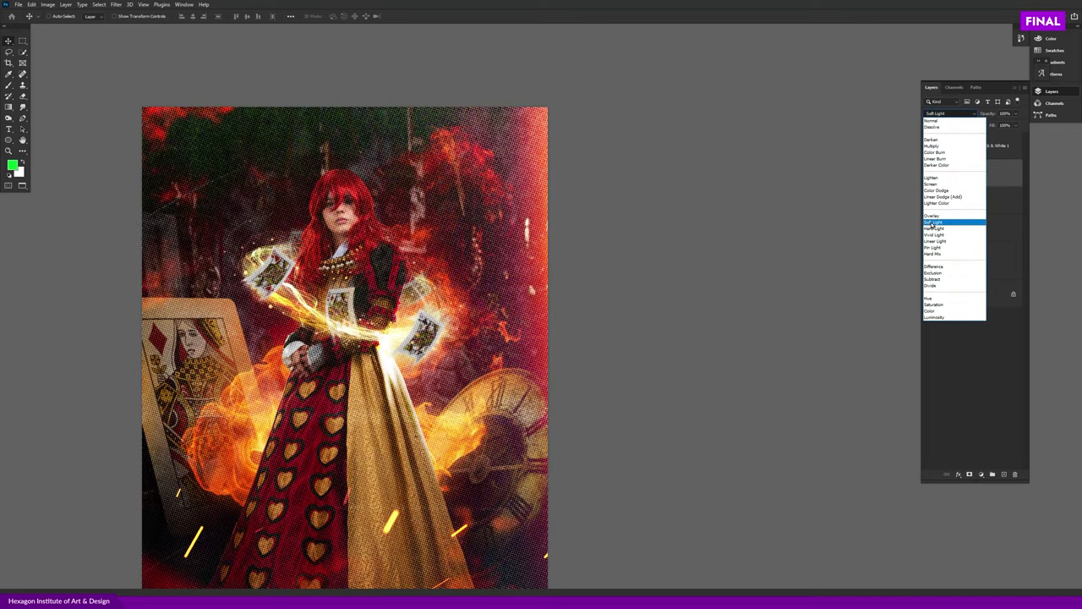
pyautogui.click(932, 222)
pyautogui.moveTo(350, 337); pyautogui.dragTo(411, 254)
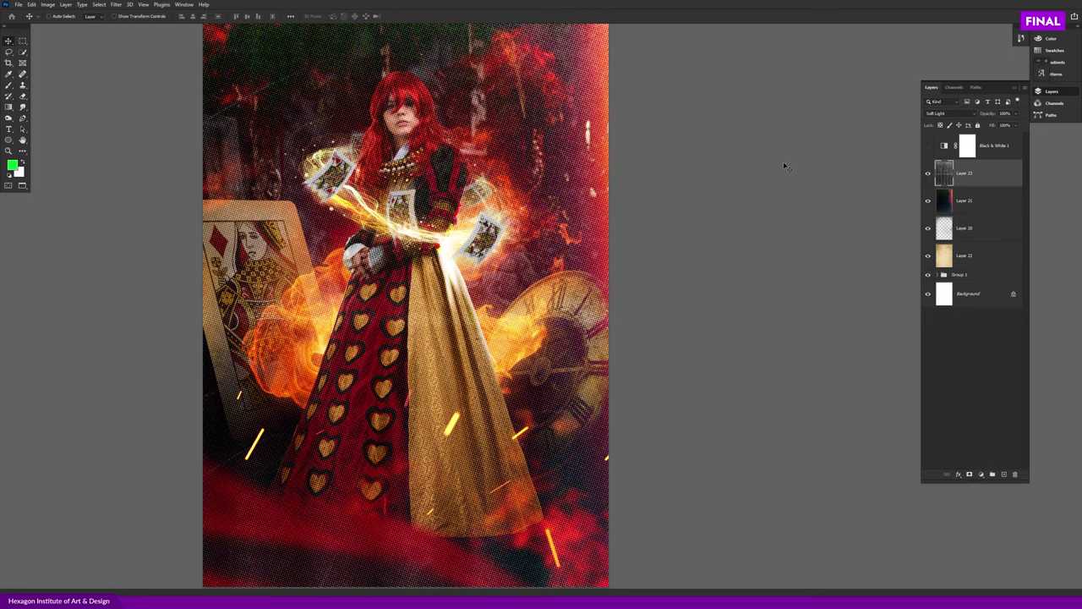
pyautogui.click(940, 114)
pyautogui.click(937, 113)
pyautogui.click(931, 225)
# - Fade the halftone overlay to 30% opacity and inspect the result
pyautogui.scroll(-1, 448, 191)
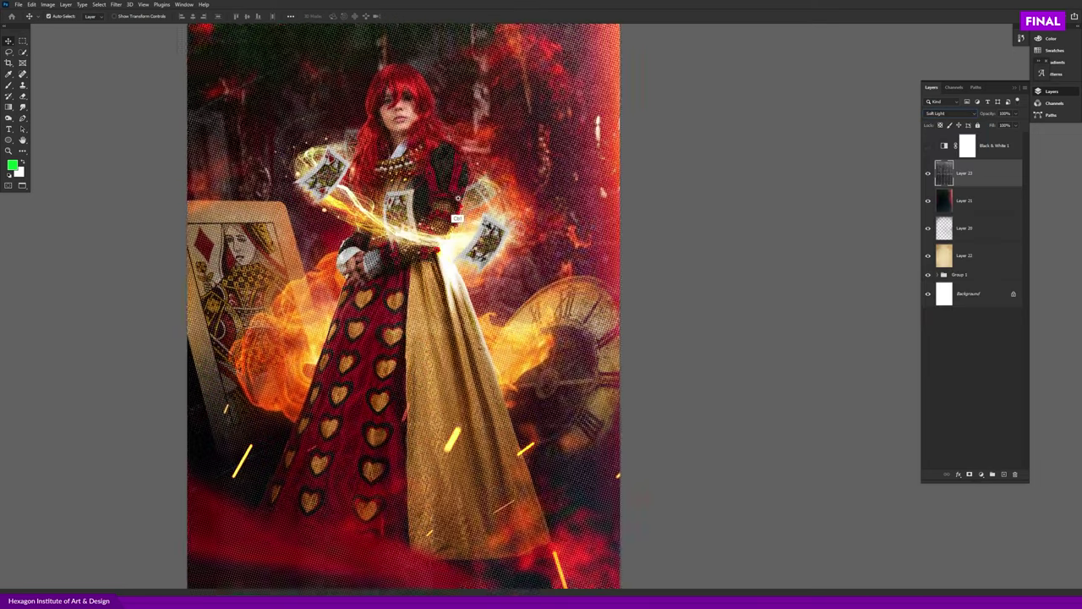
pyautogui.scroll(2, 454, 197)
pyautogui.scroll(2, 461, 228)
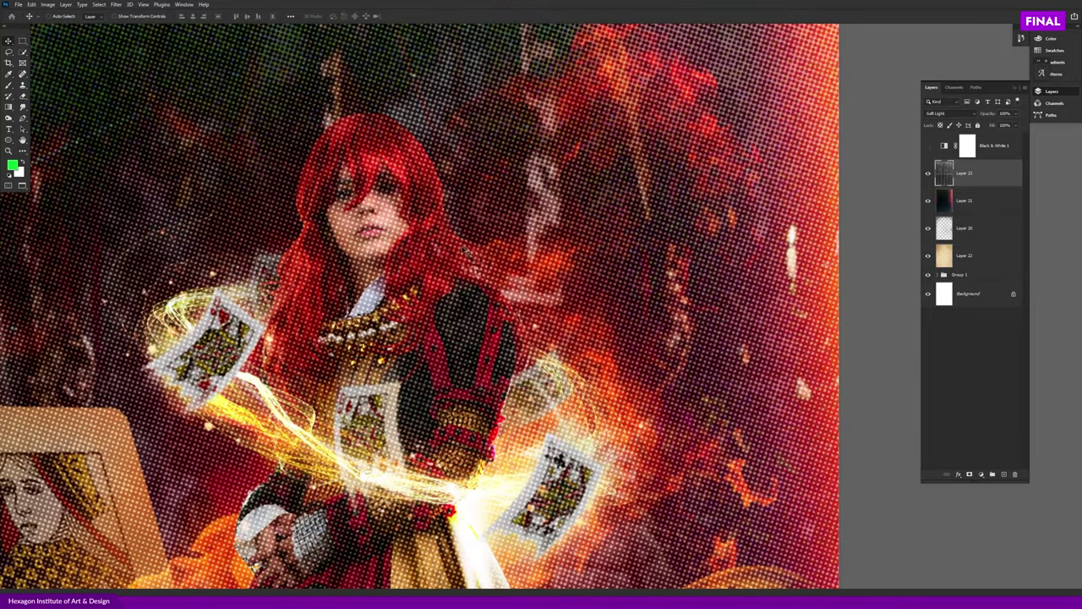
pyautogui.press('3')
pyautogui.scroll(-3, 473, 268)
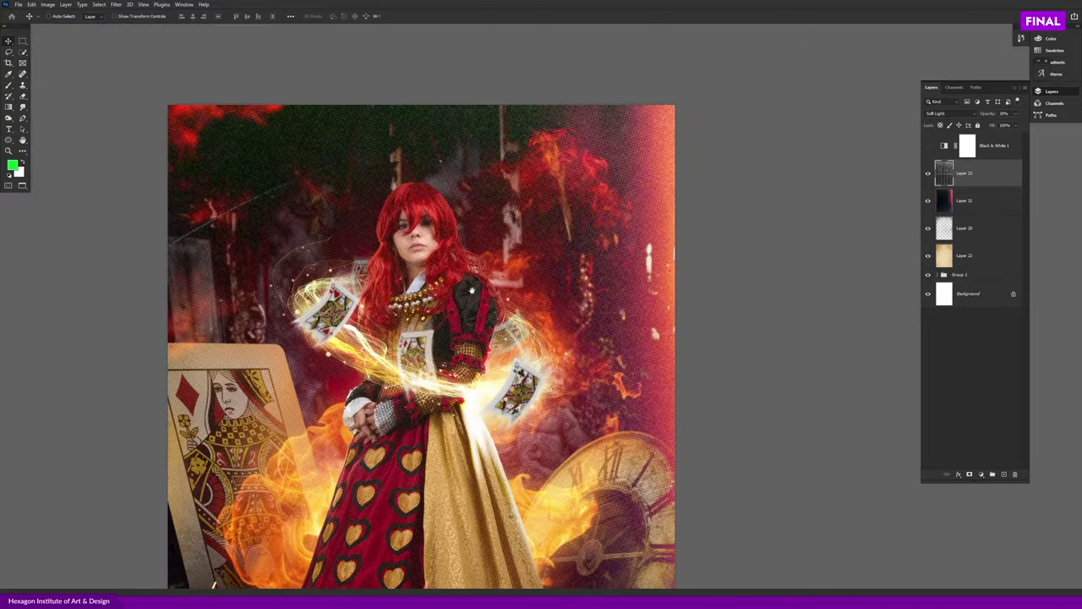
pyautogui.scroll(-1, 464, 267)
pyautogui.scroll(-1, 469, 279)
pyautogui.scroll(1, 482, 301)
pyautogui.scroll(2, 498, 327)
pyautogui.scroll(1, 498, 328)
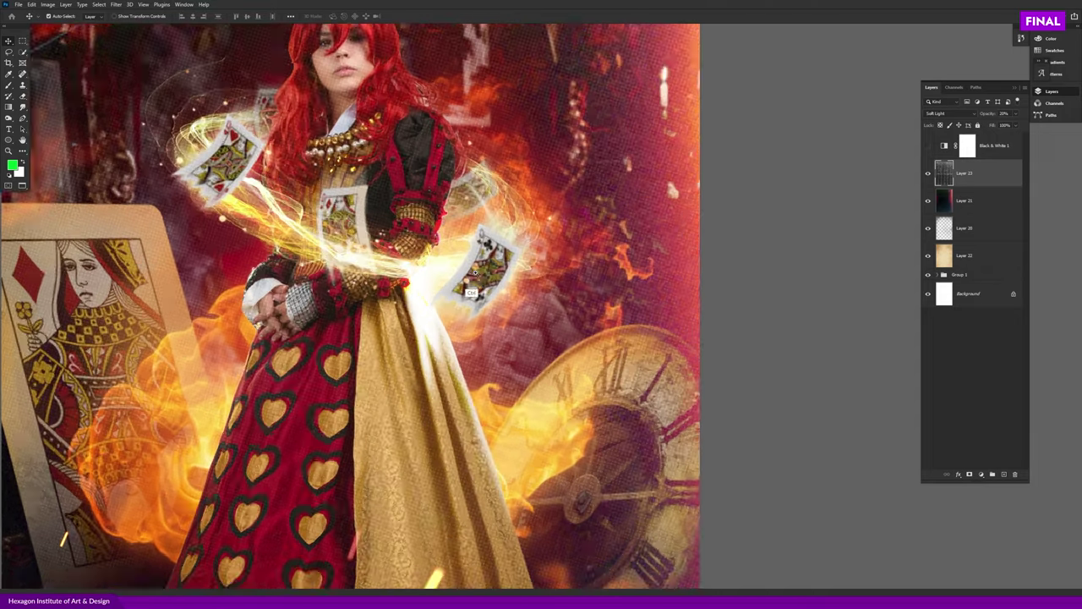
pyautogui.scroll(2, 497, 334)
pyautogui.scroll(-2, 473, 267)
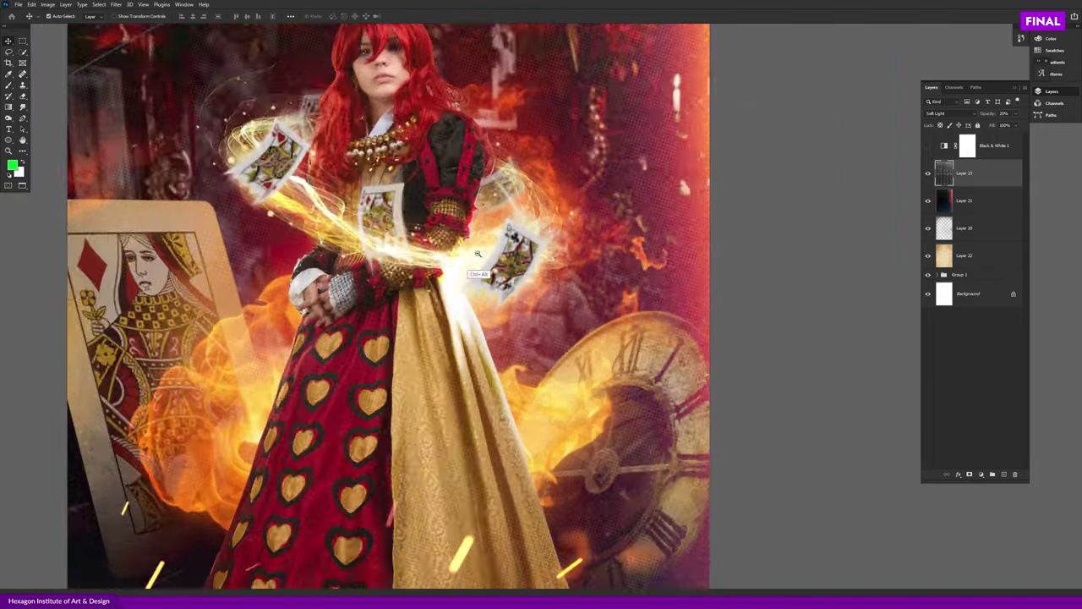
pyautogui.scroll(-1, 469, 262)
pyautogui.scroll(1, 466, 245)
pyautogui.scroll(2, 457, 202)
pyautogui.scroll(1, 456, 197)
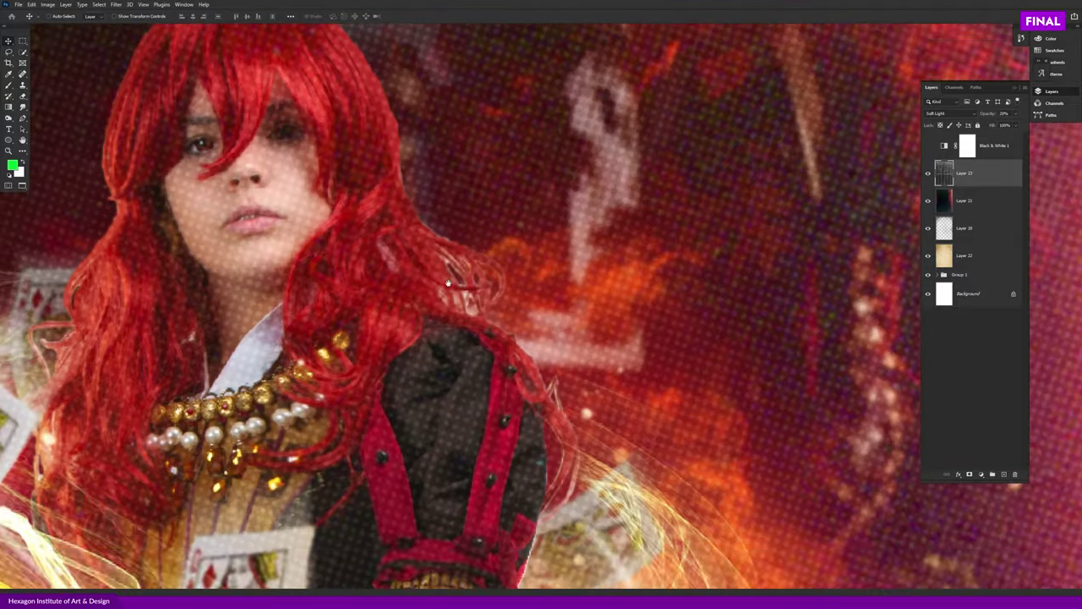
pyautogui.scroll(1, 447, 273)
pyautogui.scroll(1, 435, 313)
pyautogui.scroll(-3, 476, 295)
pyautogui.scroll(-1, 476, 294)
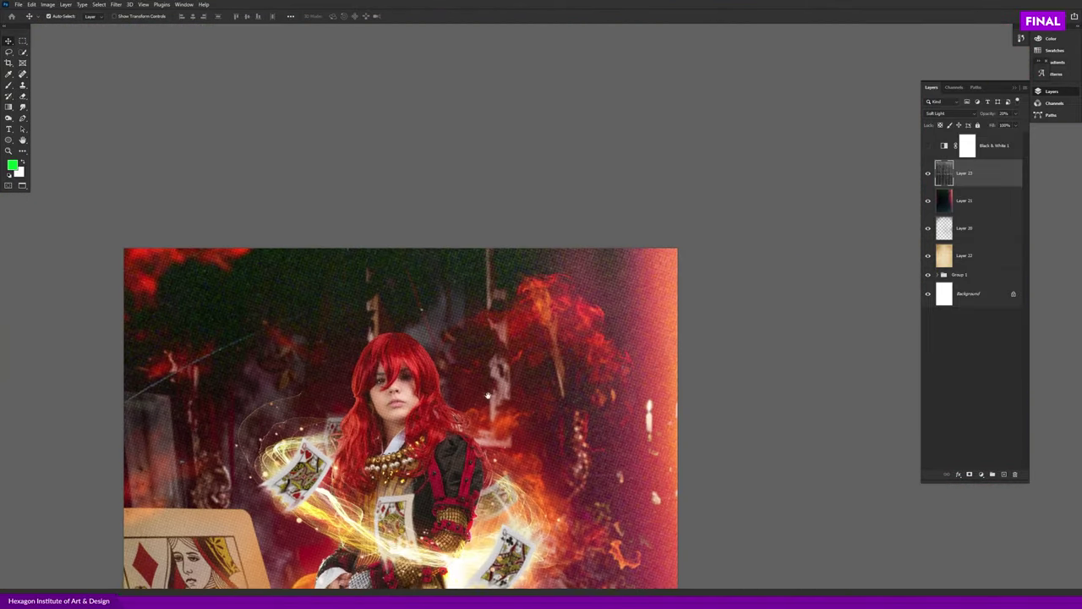
pyautogui.scroll(-1, 478, 290)
pyautogui.scroll(-1, 479, 287)
pyautogui.scroll(-1, 499, 275)
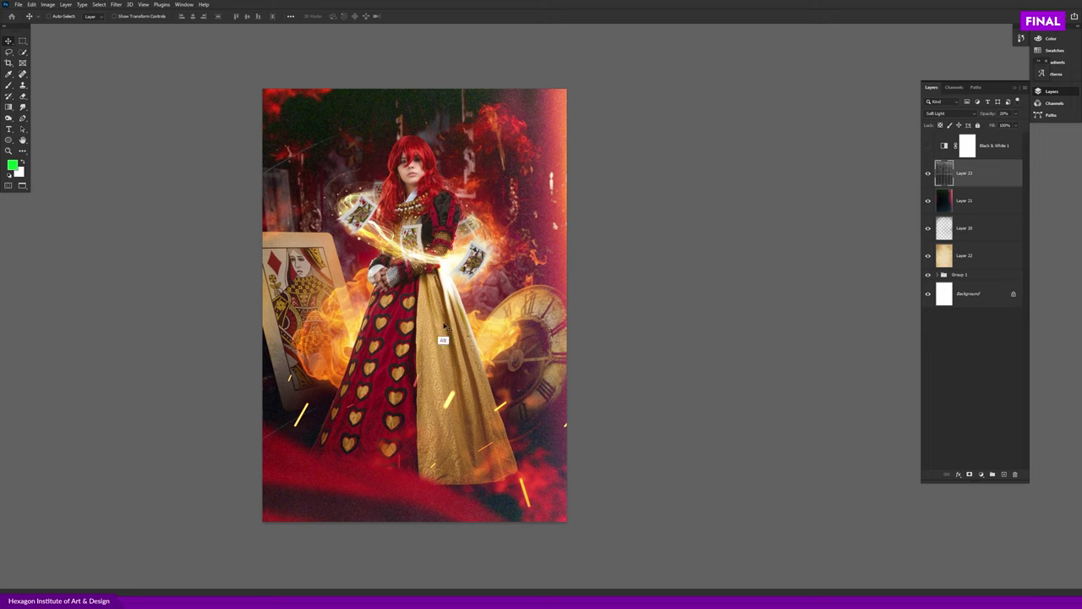
# - Open Noise.jpg from the Grunge folder in Adobe Photoshop via Open with
pyautogui.hotkey('alt', 'Tab')
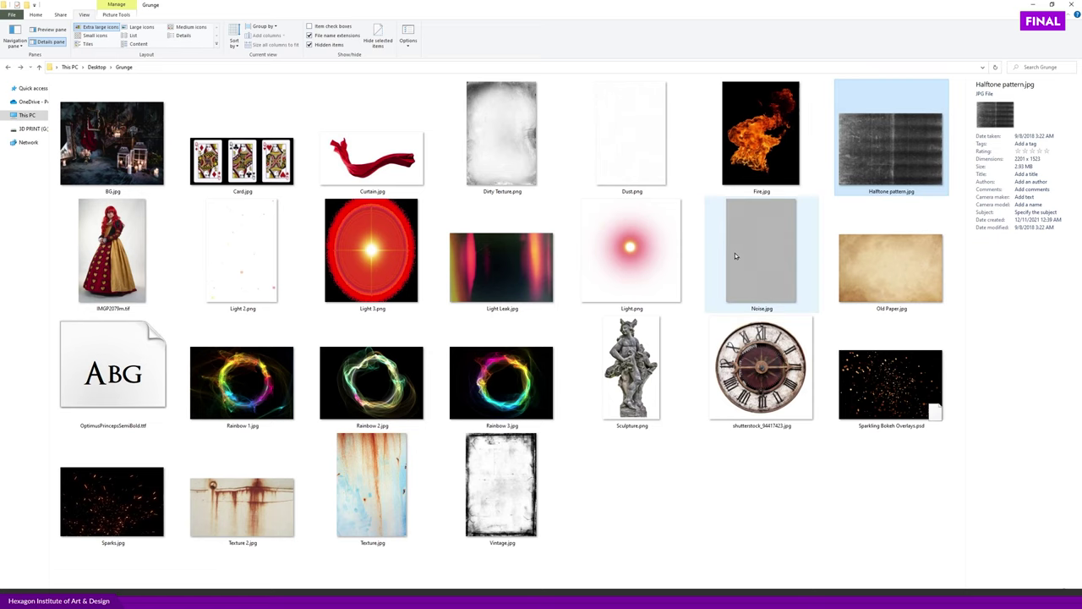
pyautogui.rightClick(735, 253)
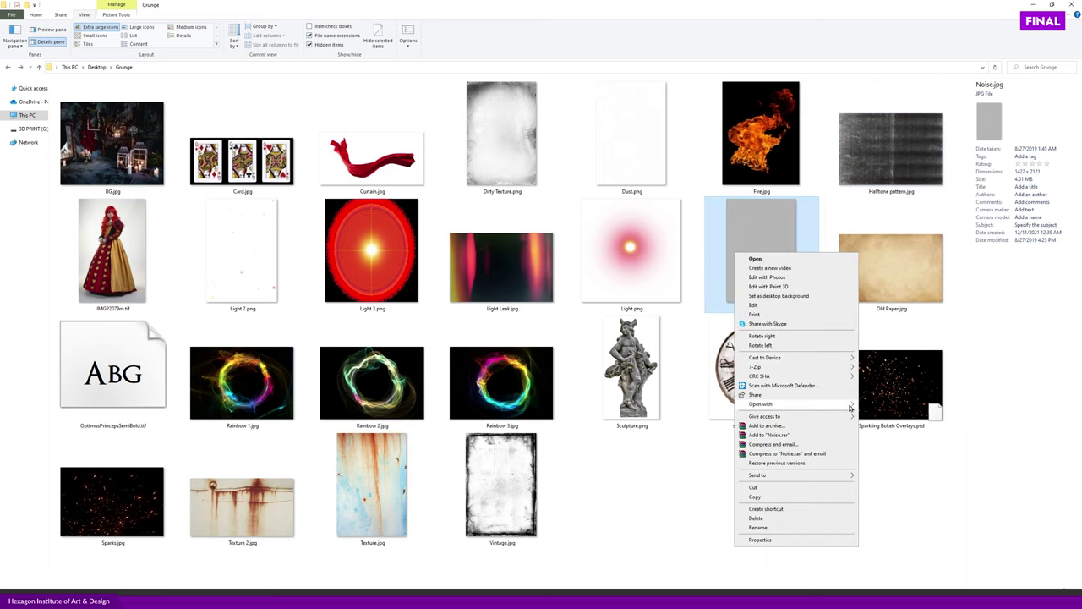
pyautogui.moveTo(762, 404)
pyautogui.click(884, 416)
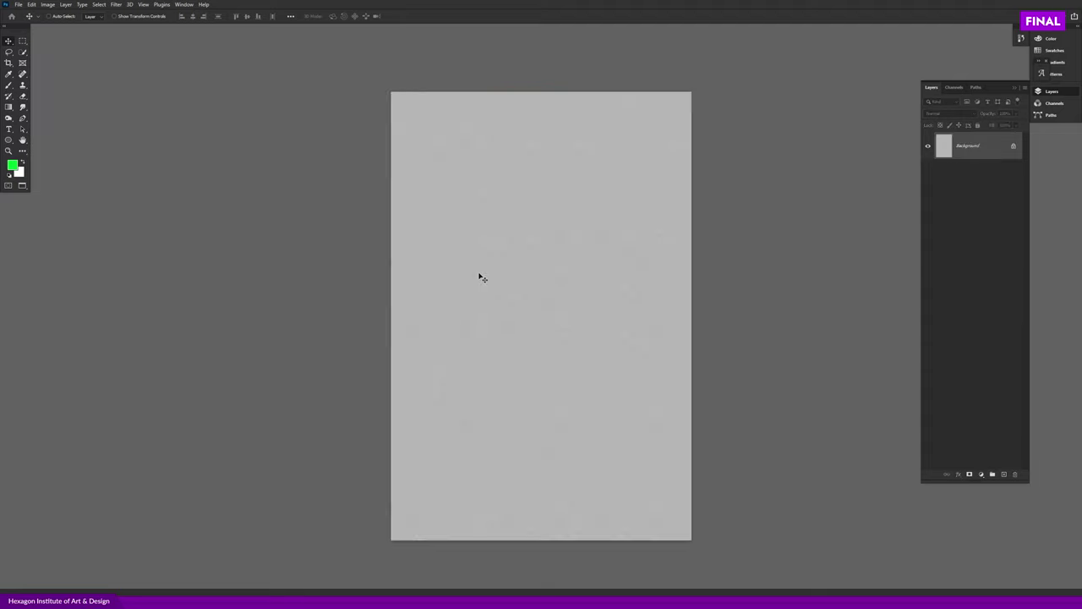
# - Scale the noise layer to fill the whole canvas
pyautogui.scroll(1, 486, 262)
pyautogui.scroll(5, 525, 267)
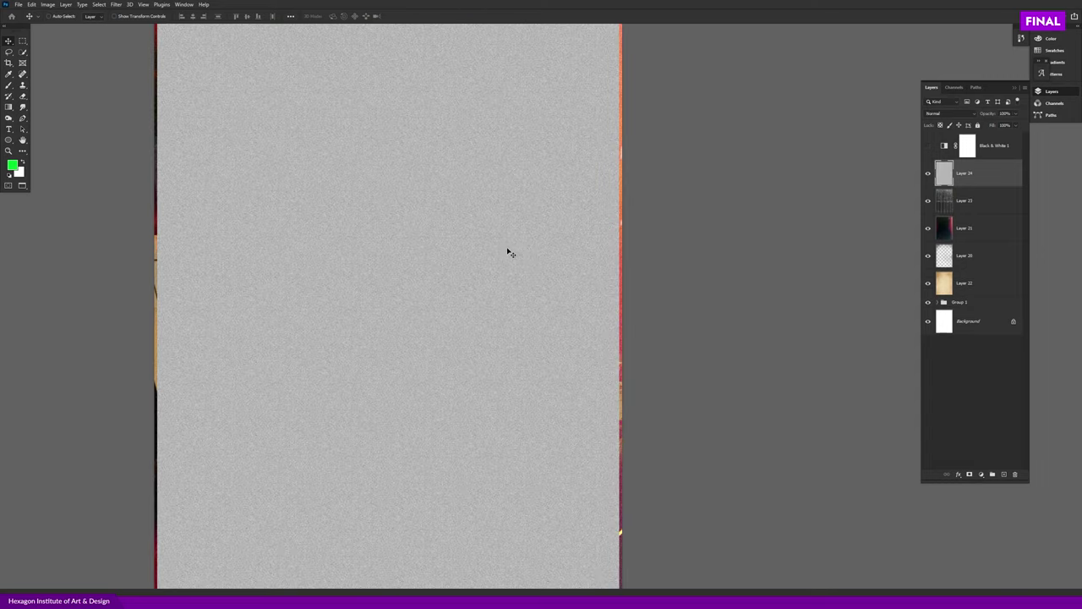
pyautogui.hotkey('ctrl', '0')
pyautogui.hotkey('ctrl', 't')
pyautogui.moveTo(567, 133); pyautogui.dragTo(570, 129)
pyautogui.press('Return')
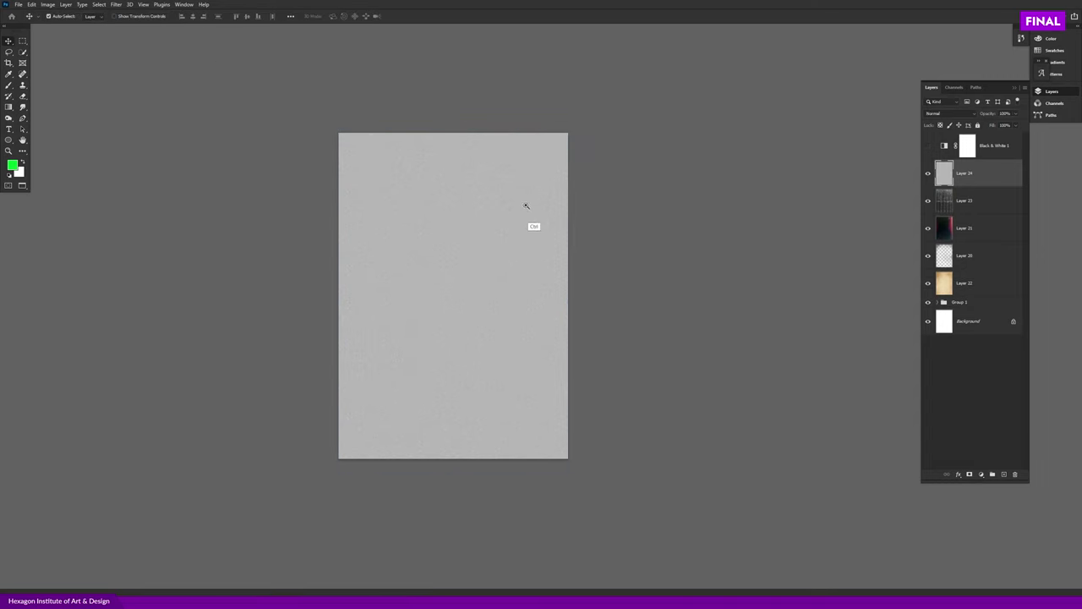
# - Set the noise layer to Soft Light blending and compare it on and off
pyautogui.moveTo(527, 204); pyautogui.dragTo(615, 212)
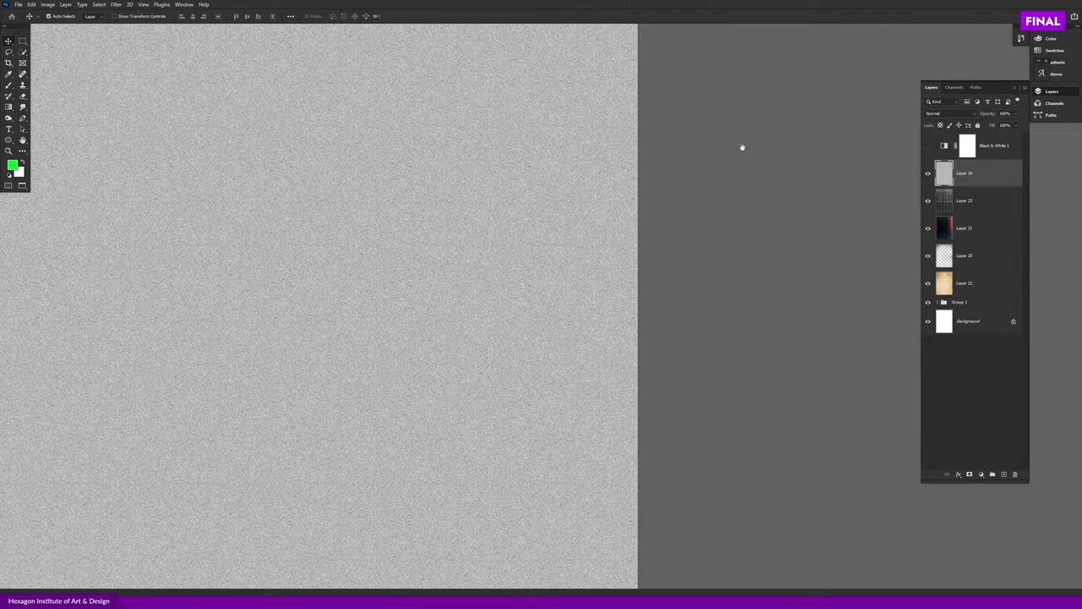
pyautogui.click(946, 113)
pyautogui.click(935, 222)
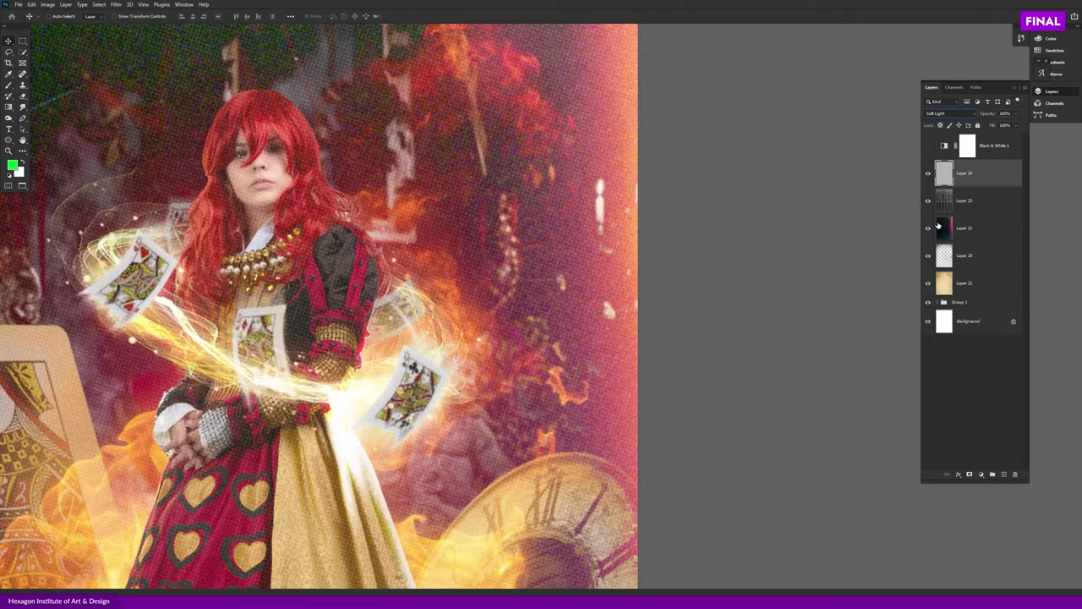
pyautogui.hotkey('ctrl', '-')
pyautogui.hotkey('ctrl', '-')
pyautogui.click(929, 173)
pyautogui.click(928, 174)
pyautogui.click(928, 174)
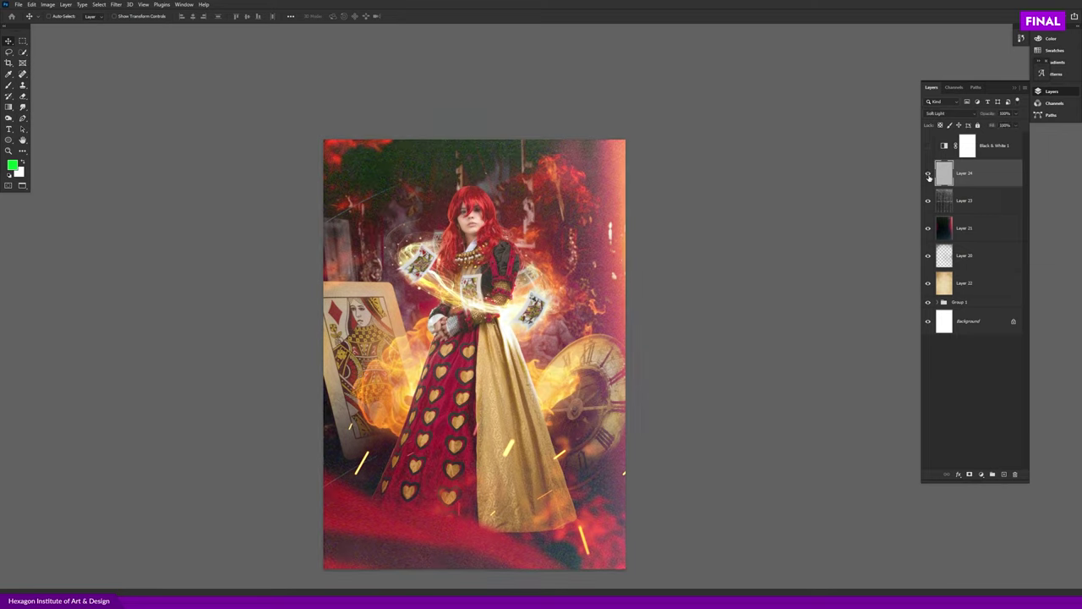
pyautogui.click(929, 174)
pyautogui.click(929, 174)
# - Darken the noise layer's midtones with a Levels adjustment
pyautogui.hotkey('ctrl', 'l')
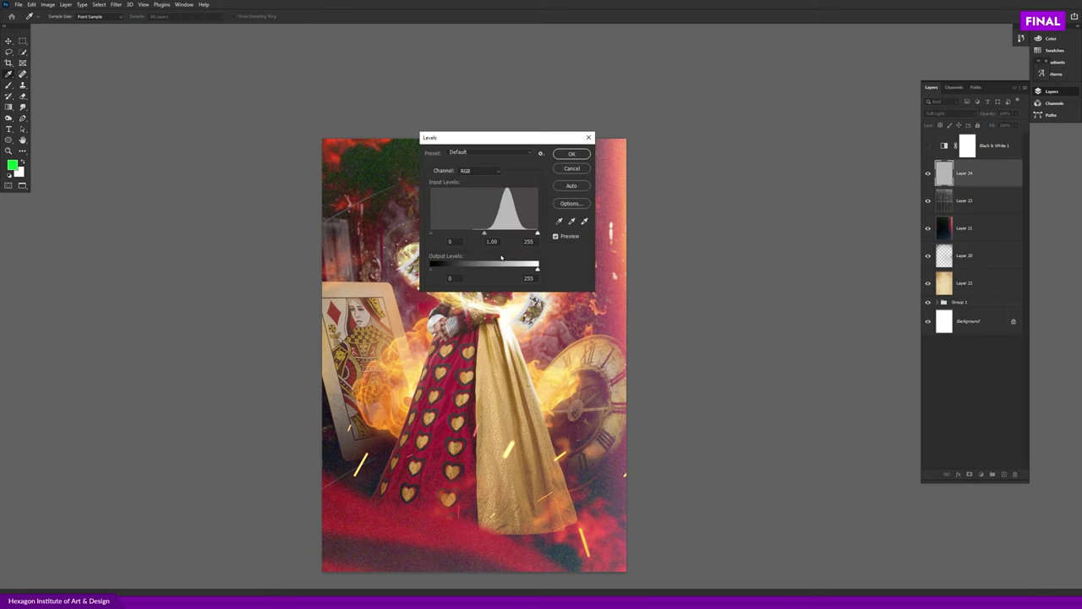
pyautogui.scroll(2, 580, 296)
pyautogui.scroll(2, 581, 296)
pyautogui.scroll(2, 580, 296)
pyautogui.moveTo(504, 140); pyautogui.dragTo(609, 118)
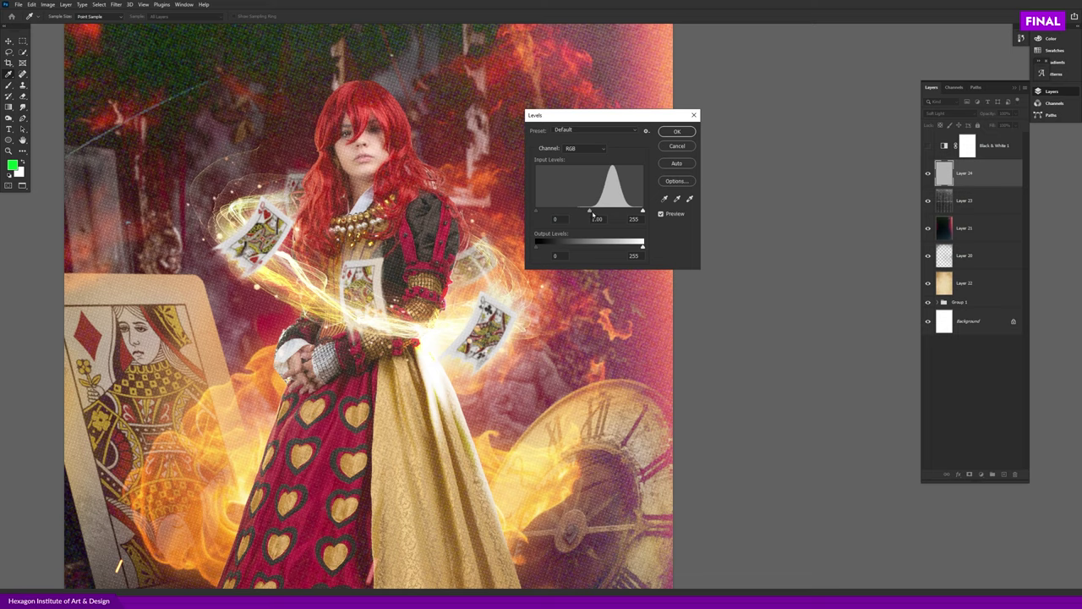
pyautogui.moveTo(591, 211); pyautogui.dragTo(612, 213)
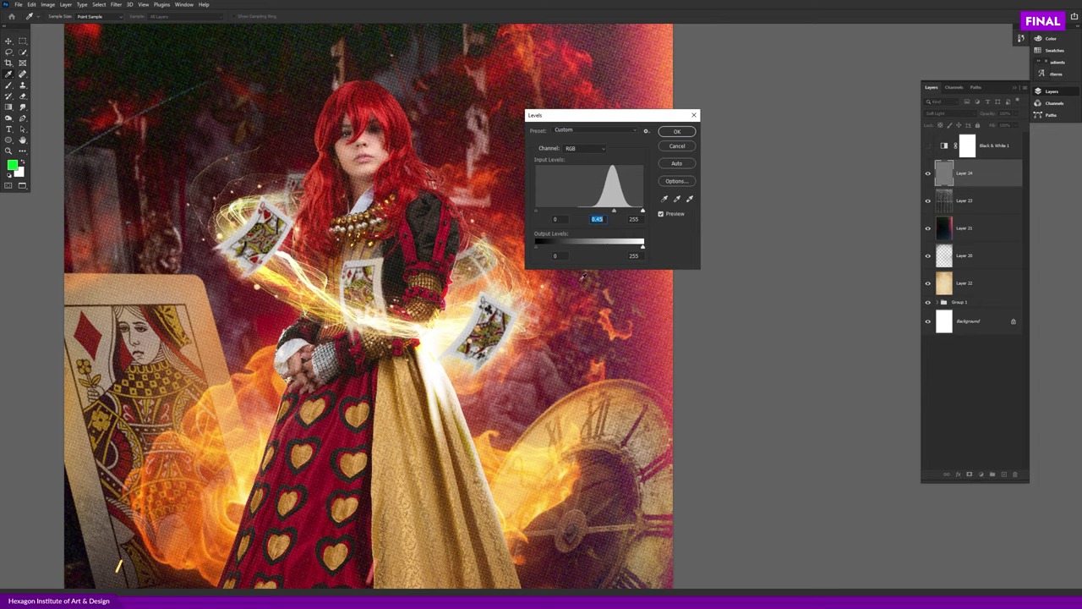
pyautogui.click(670, 133)
# - Compare the noise layer on and off, leave it visible, and select Layer 23
pyautogui.click(928, 174)
pyautogui.click(928, 174)
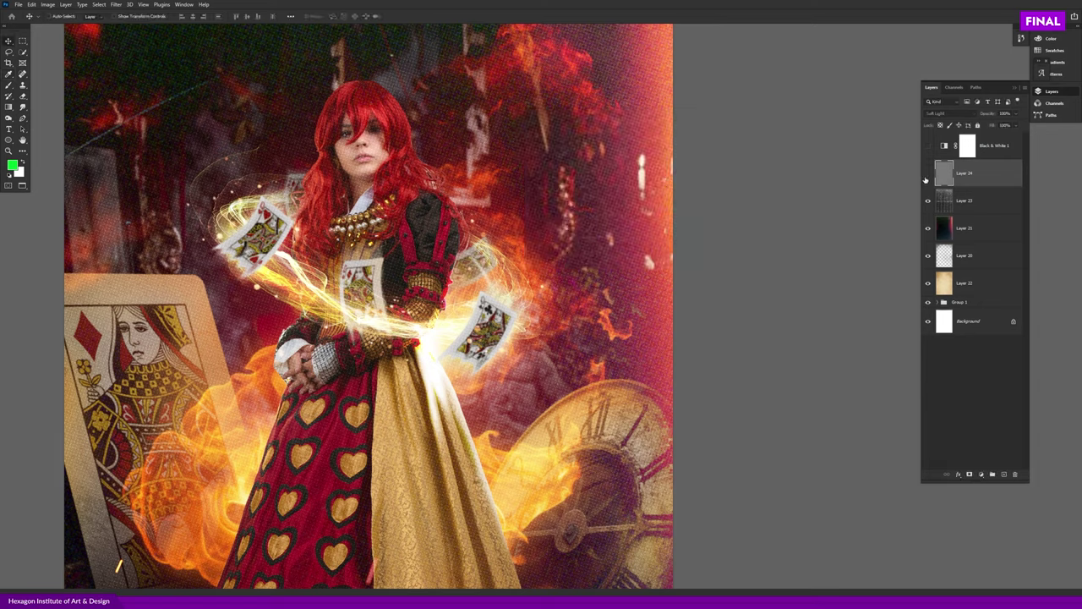
pyautogui.click(928, 173)
pyautogui.click(928, 174)
pyautogui.click(928, 174)
pyautogui.click(929, 175)
pyautogui.scroll(3, 361, 255)
pyautogui.scroll(-2, 450, 287)
pyautogui.scroll(-3, 450, 288)
pyautogui.scroll(-1, 450, 288)
pyautogui.scroll(-1, 449, 287)
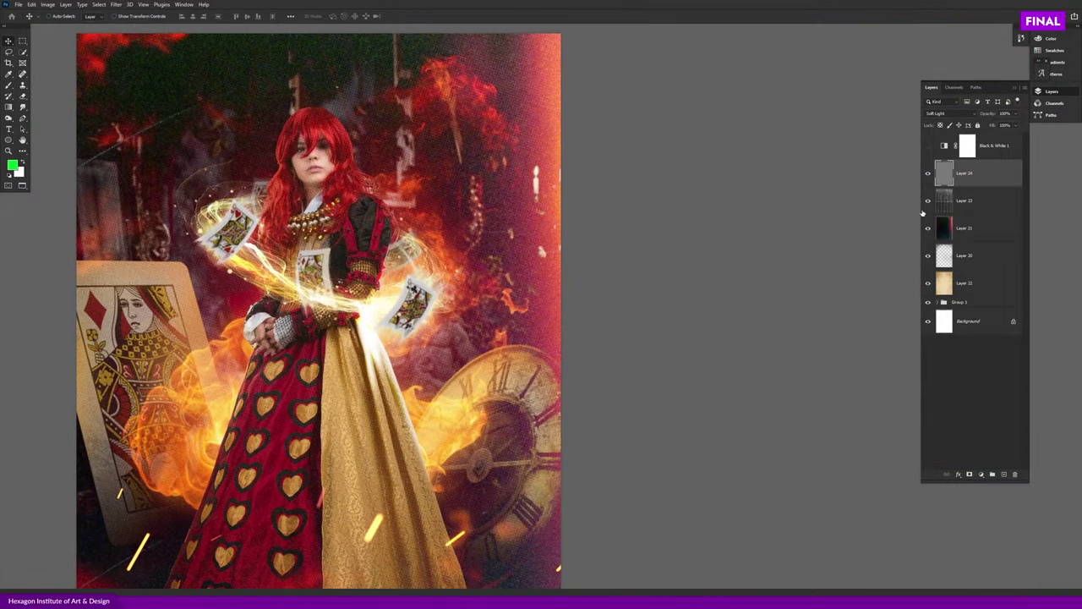
pyautogui.click(964, 203)
pyautogui.scroll(2, 531, 313)
pyautogui.scroll(2, 531, 313)
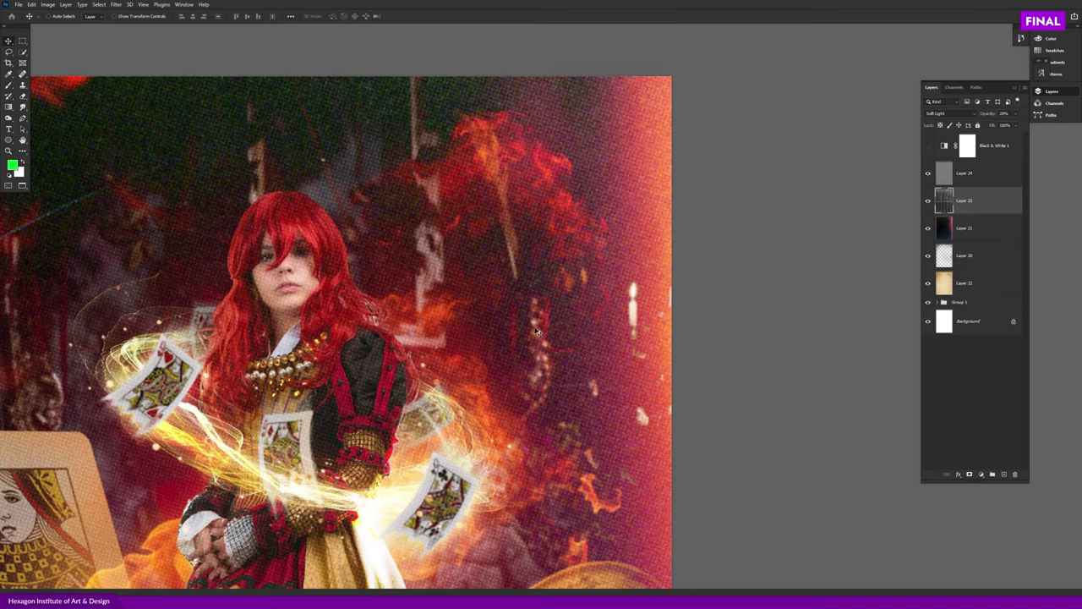
pyautogui.scroll(1, 536, 309)
pyautogui.scroll(-2, 536, 304)
pyautogui.scroll(-1, 531, 321)
pyautogui.scroll(-1, 531, 321)
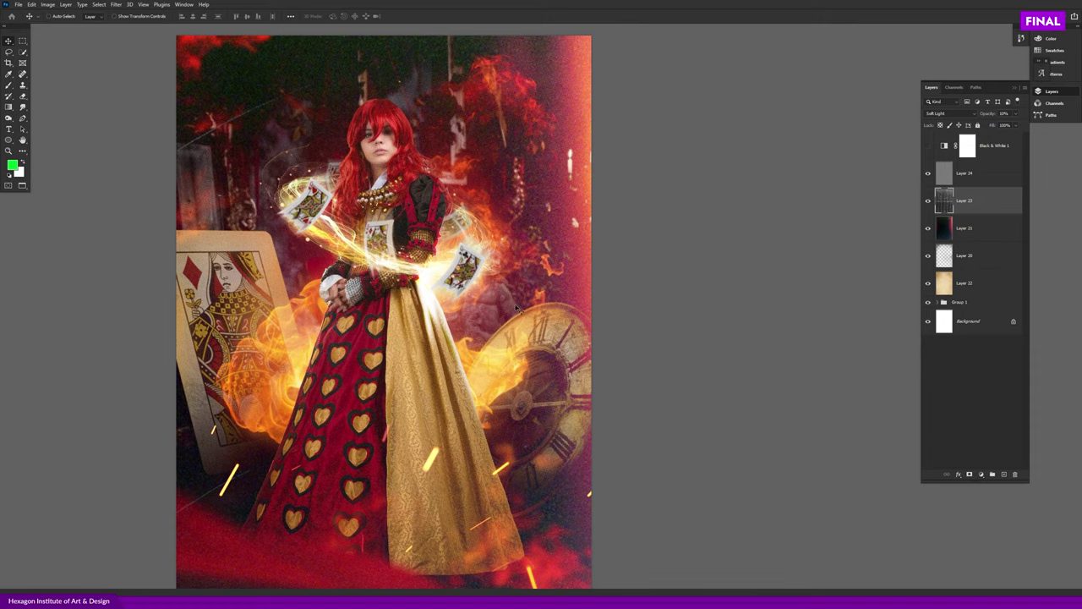
pyautogui.scroll(1, 514, 304)
pyautogui.scroll(-2, 514, 303)
pyautogui.hotkey('alt', 'Tab')
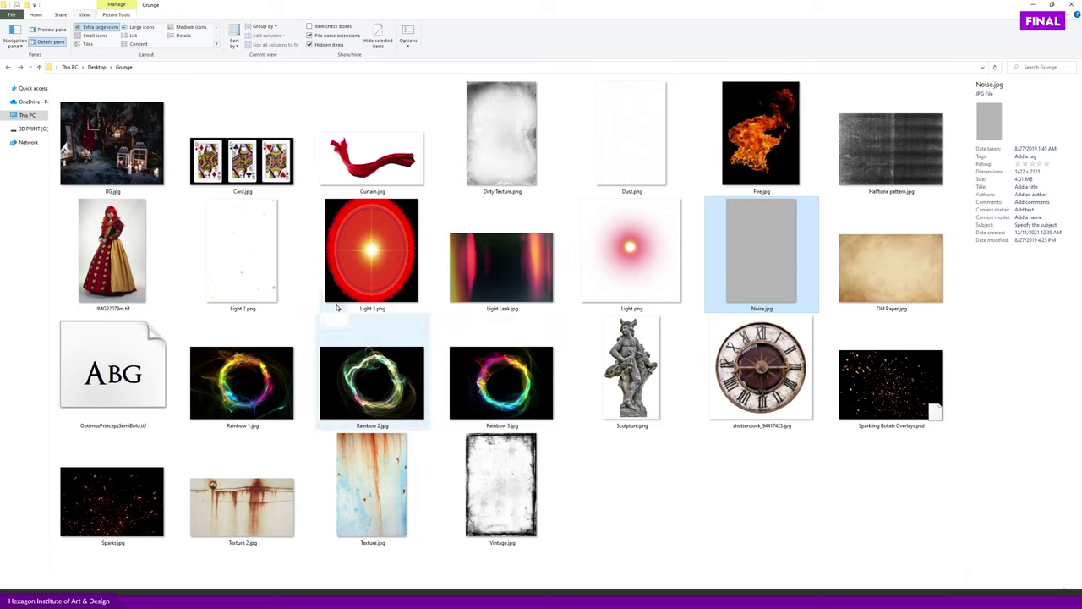
# - Open Dust.png with Adobe Photoshop 2022 from its context menu
pyautogui.rightClick(630, 153)
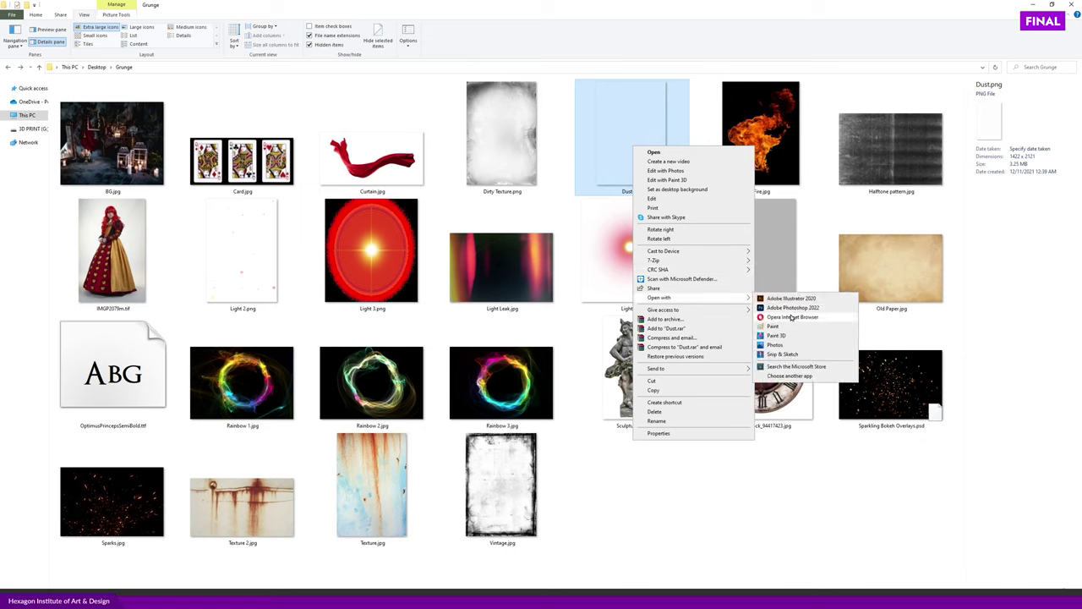
pyautogui.moveTo(659, 298)
pyautogui.click(768, 313)
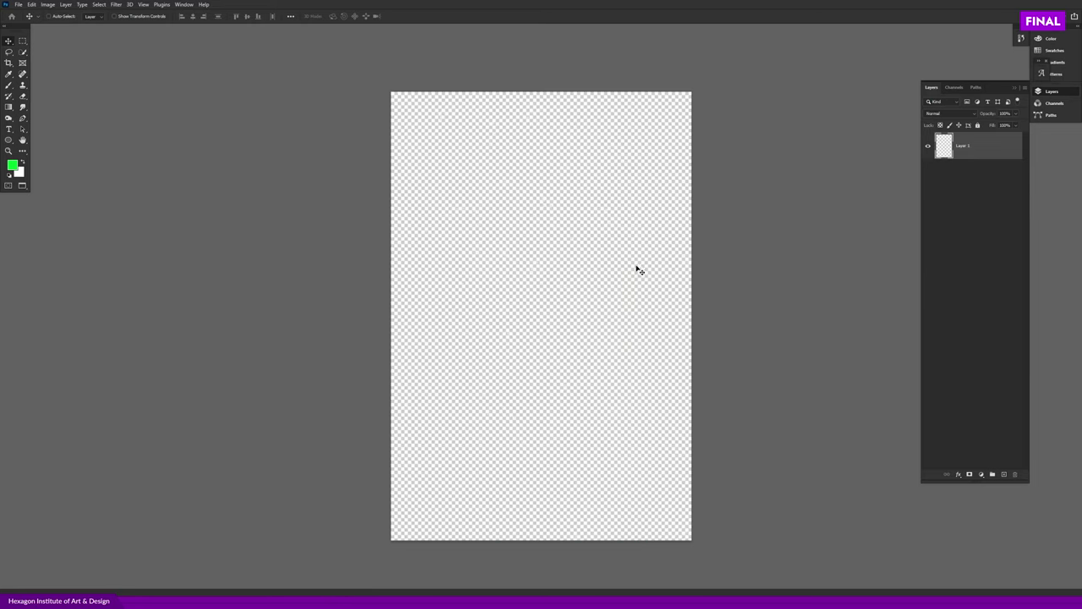
# - Set dust Layer 25 in the composite to Soft Light blending
pyautogui.hotkey('ctrl', 'Tab')
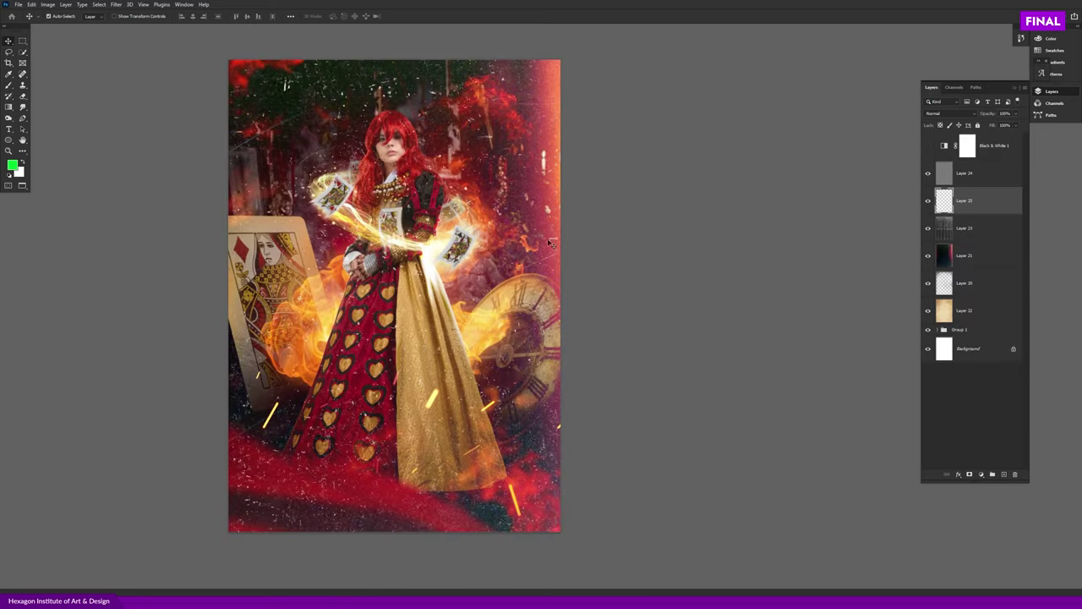
pyautogui.scroll(1, 548, 254)
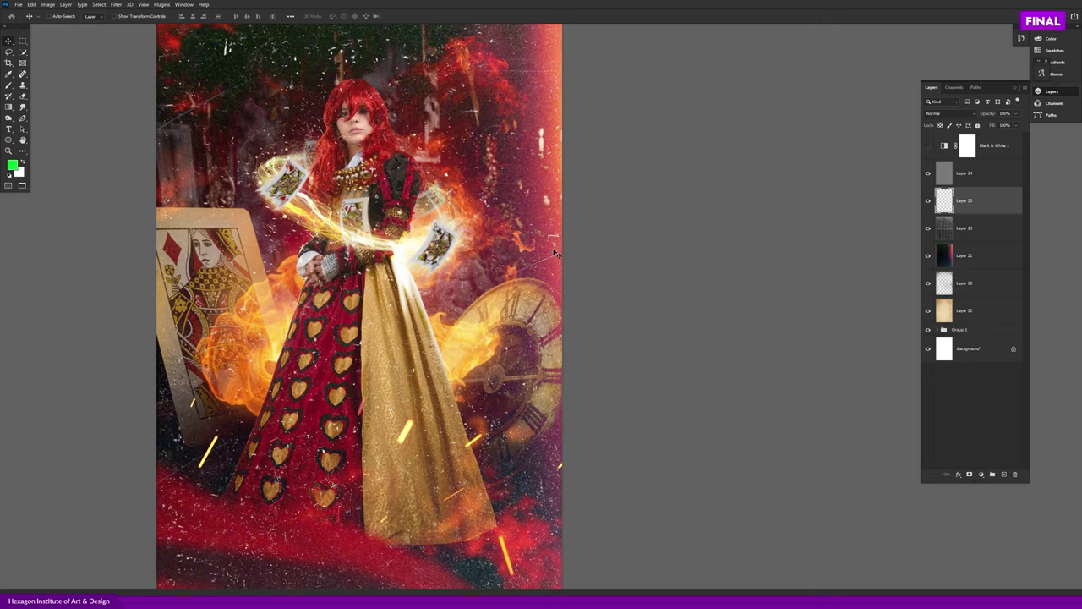
pyautogui.click(932, 116)
pyautogui.click(929, 226)
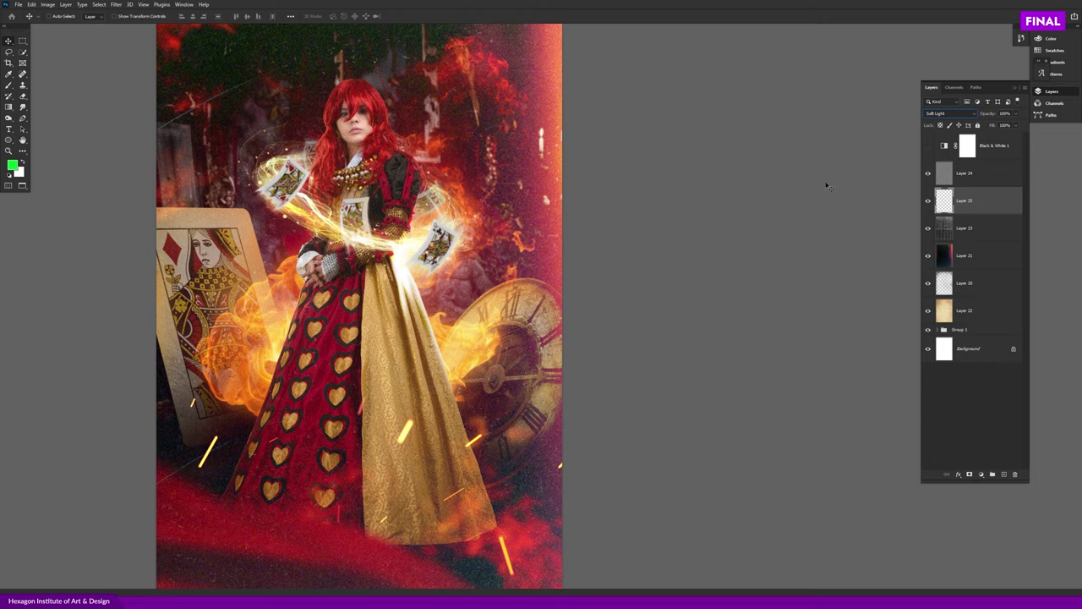
pyautogui.scroll(1, 449, 199)
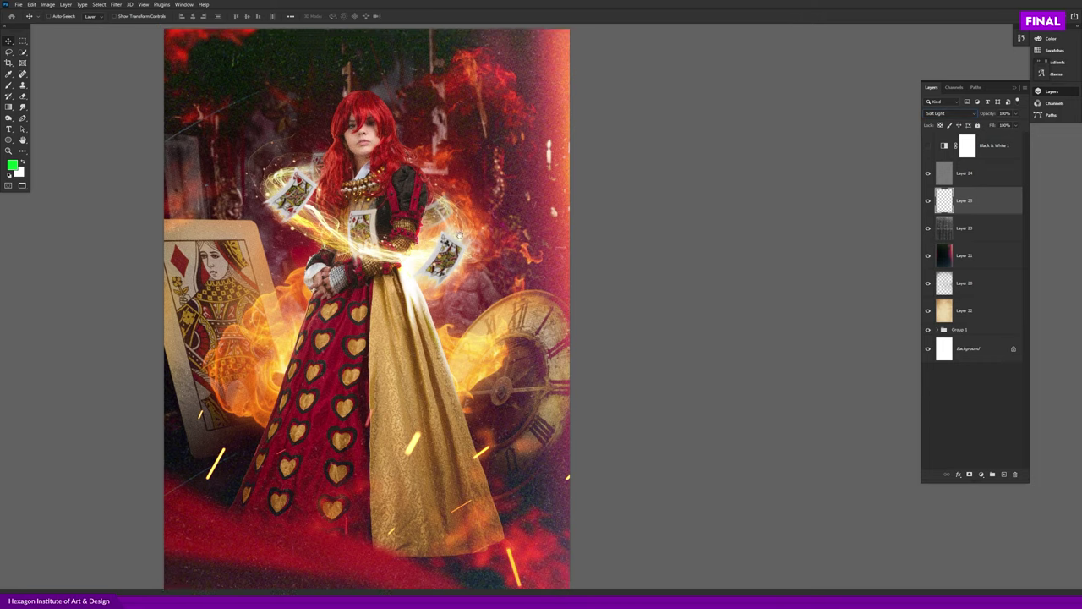
pyautogui.scroll(1, 453, 212)
pyautogui.scroll(2, 457, 237)
pyautogui.scroll(1, 468, 282)
pyautogui.moveTo(468, 283); pyautogui.dragTo(561, 296)
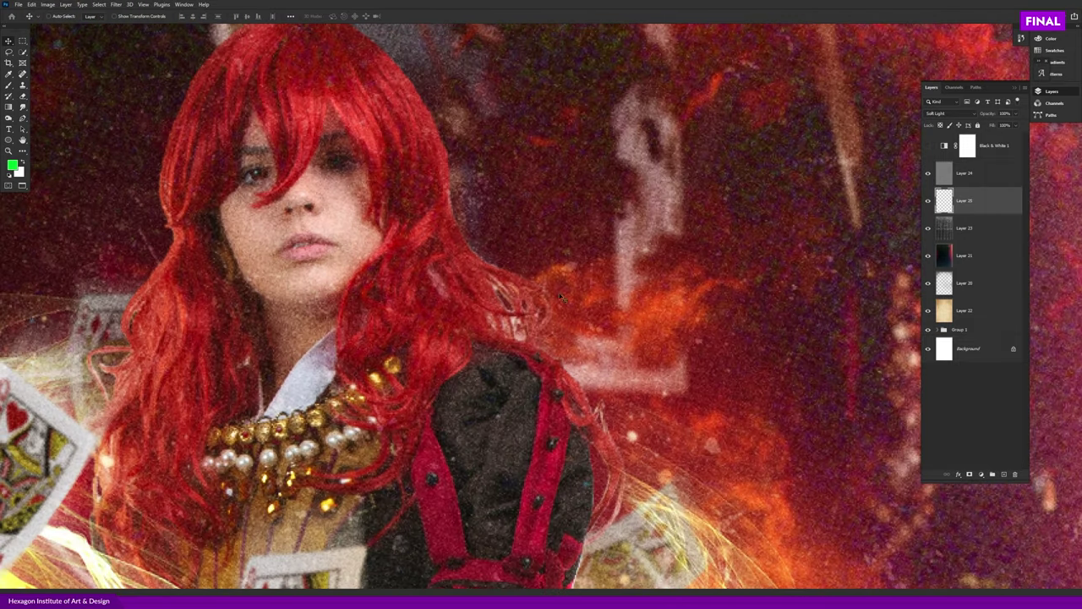
# - Toggle the dust layer's visibility to compare the texture effect
pyautogui.click(931, 205)
pyautogui.click(931, 205)
pyautogui.doubleClick(937, 206)
pyautogui.press('Escape')
pyautogui.click(929, 203)
pyautogui.click(928, 203)
# - Add a layer mask to the dust layer and paint black over the queen's face
pyautogui.click(969, 475)
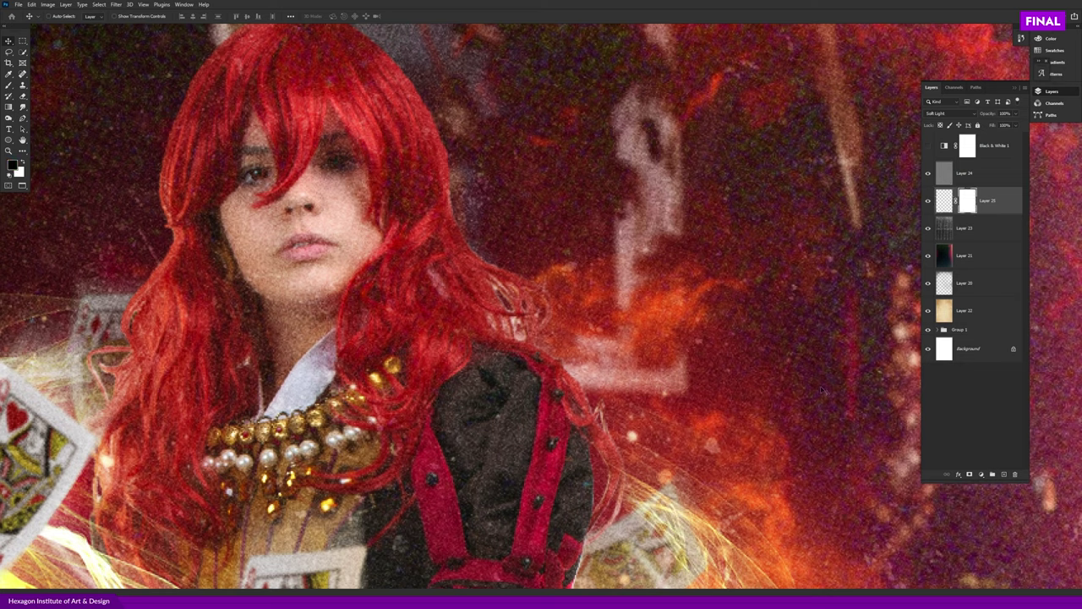
pyautogui.press('b')
pyautogui.moveTo(299, 157); pyautogui.dragTo(271, 220)
pyautogui.press('x')
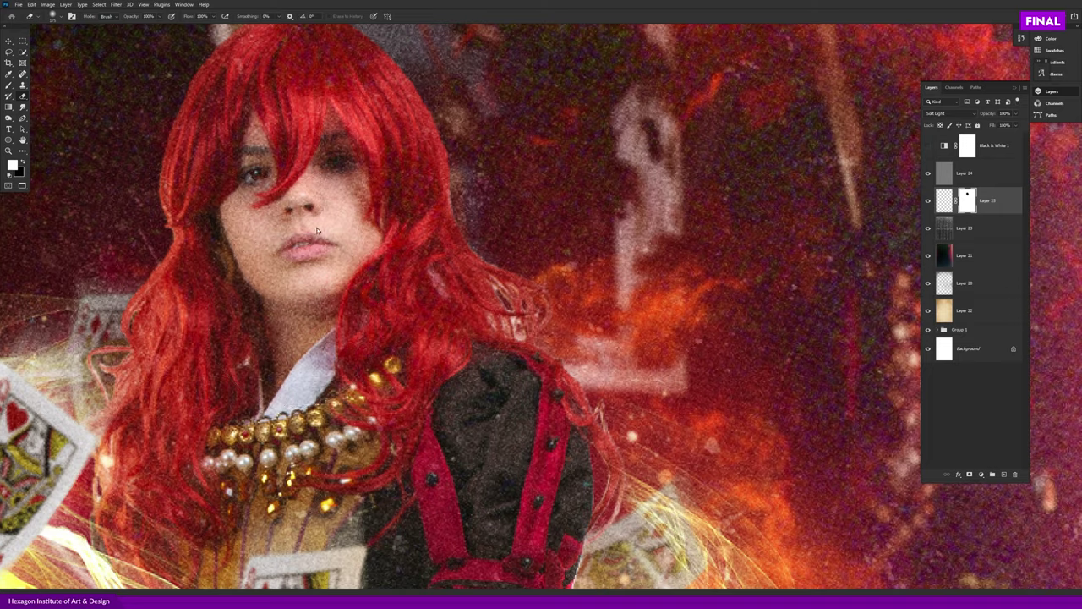
pyautogui.hotkey('ctrl', '0')
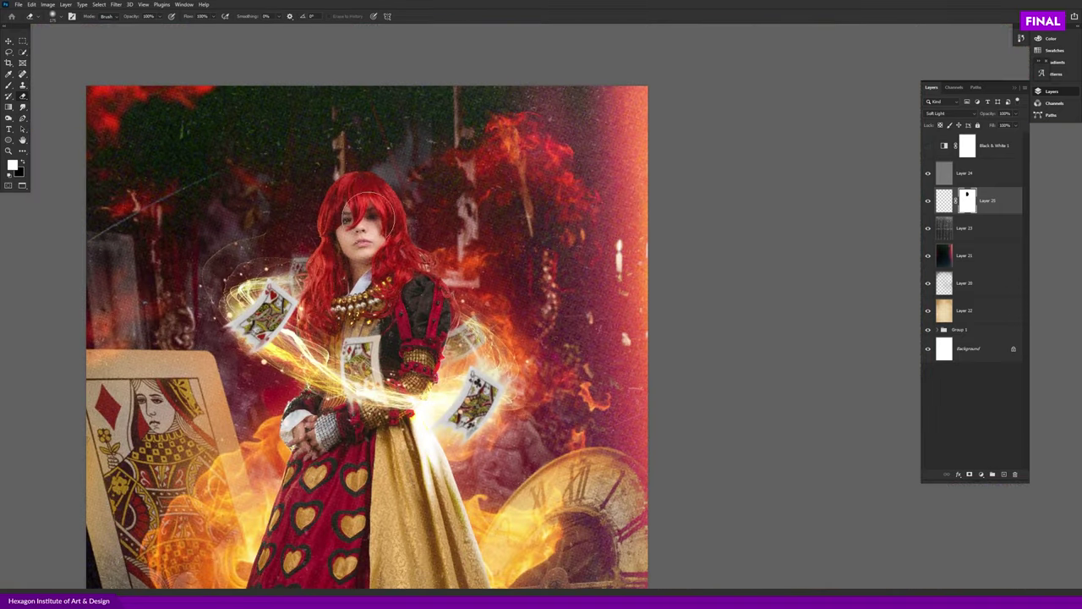
pyautogui.scroll(-3, 366, 207)
pyautogui.scroll(-2, 280, 203)
pyautogui.scroll(1, 409, 281)
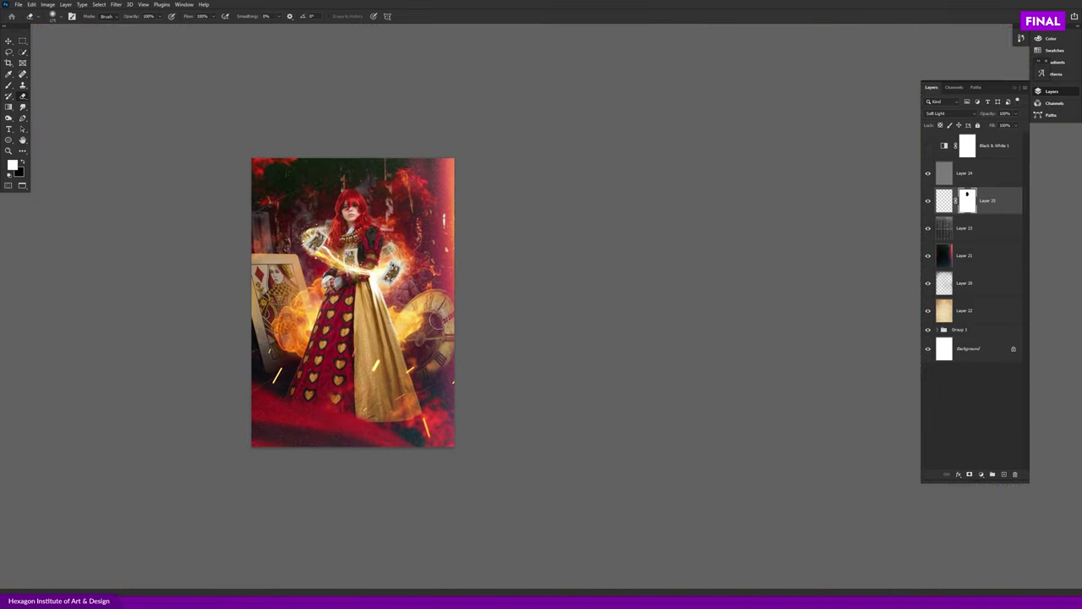
pyautogui.scroll(1, 773, 246)
pyautogui.hotkey('ctrl', 'alt', 'Tab')
# - Drag Vintage.jpg from the Grunge folder into the Photoshop composite
pyautogui.press('Return')
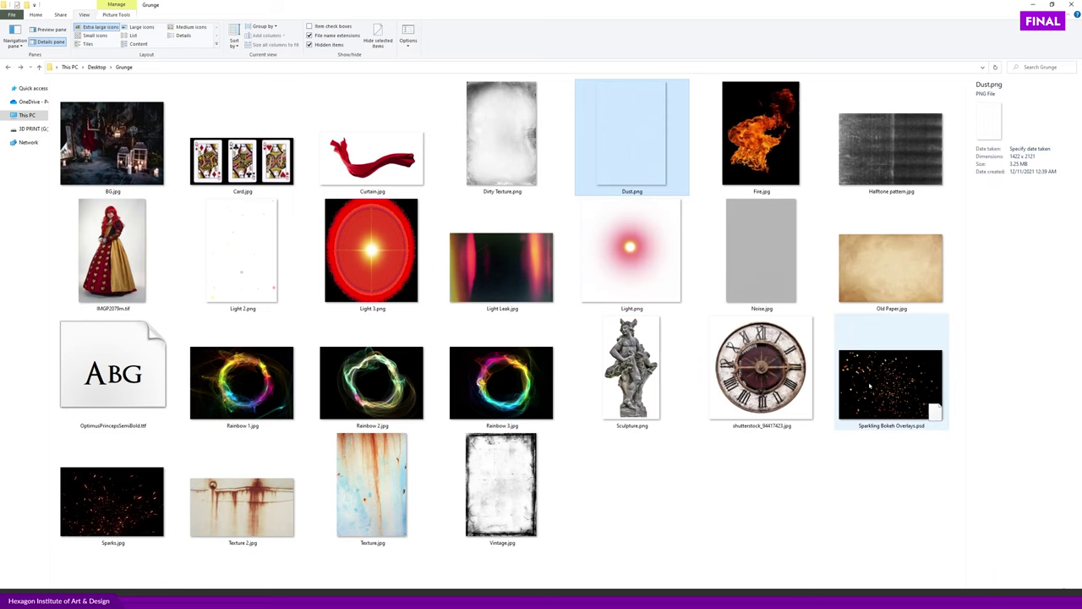
pyautogui.click(531, 501)
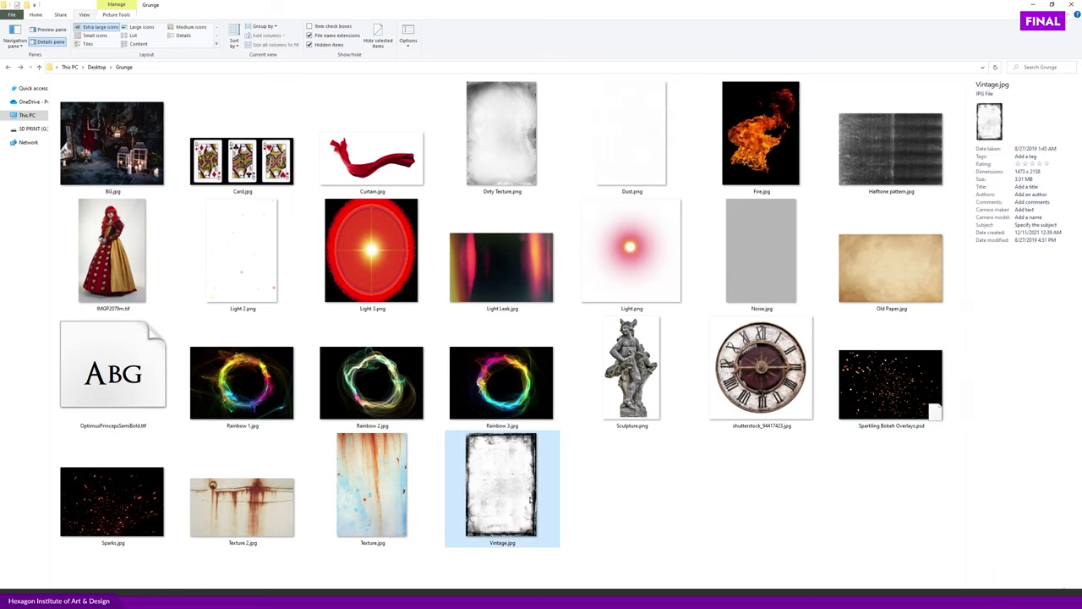
pyautogui.moveTo(507, 491); pyautogui.dragTo(578, 294)
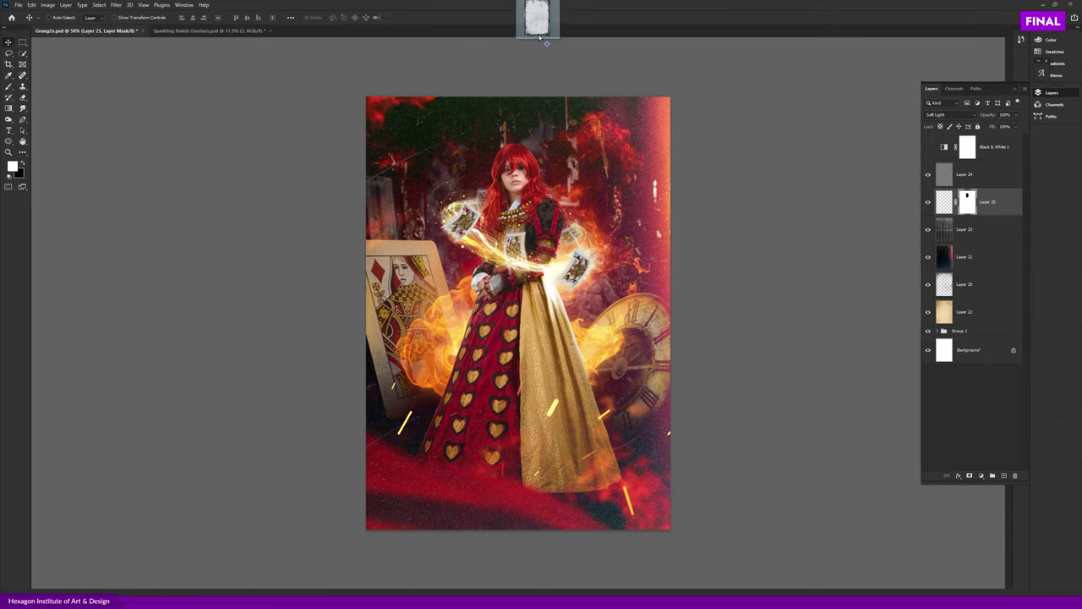
pyautogui.moveTo(578, 294)
pyautogui.mouseDown()
pyautogui.moveTo(539, 29)
pyautogui.moveTo(516, 202)
pyautogui.mouseUp()
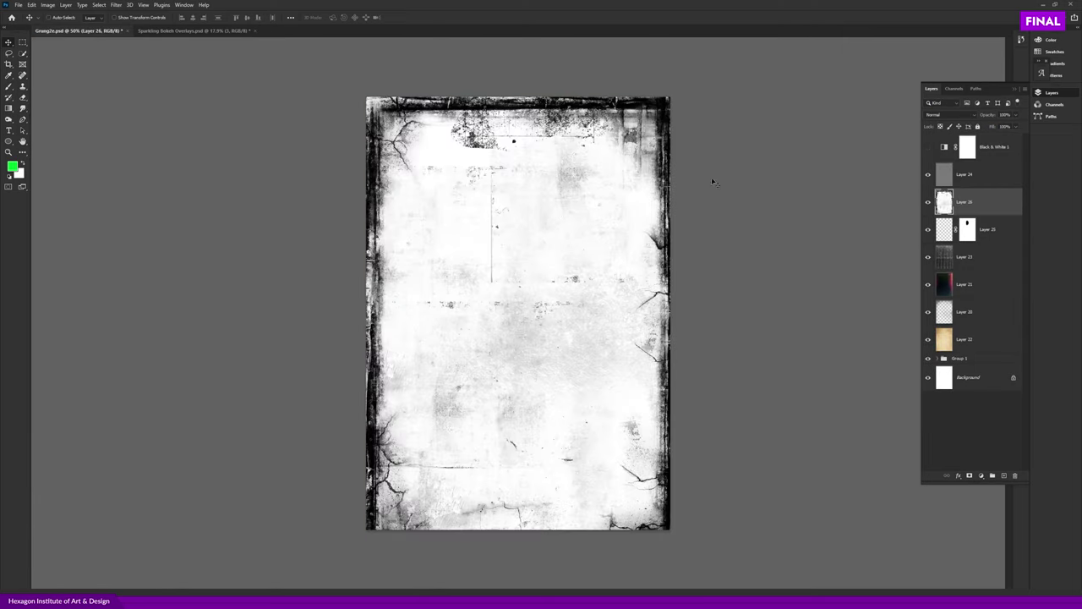
# - Set vintage Layer 26 to Multiply blending
pyautogui.click(940, 114)
pyautogui.click(941, 145)
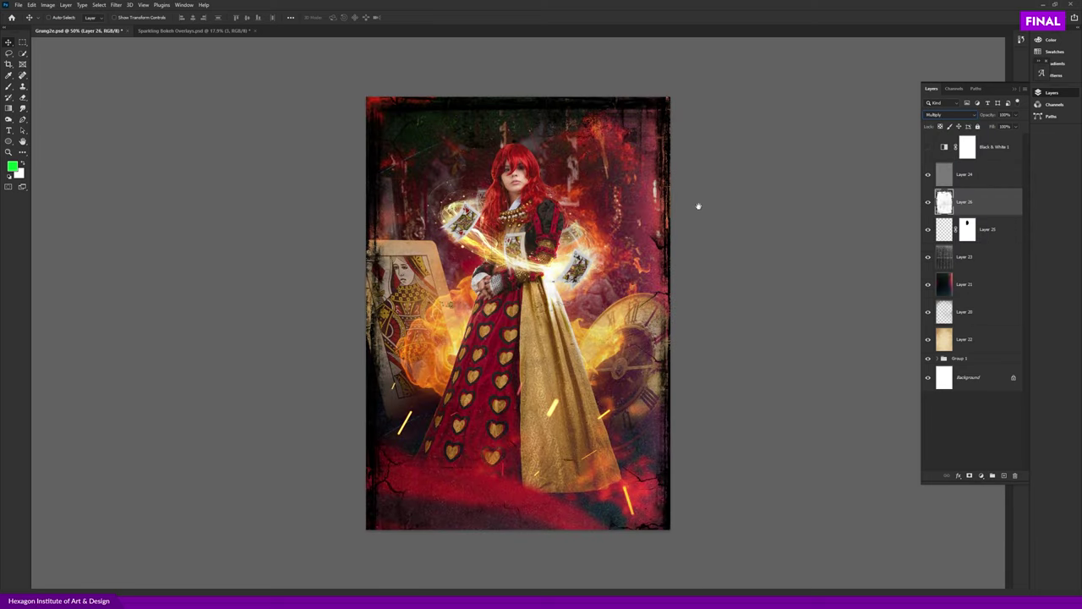
pyautogui.scroll(1, 630, 237)
pyautogui.scroll(-2, 583, 233)
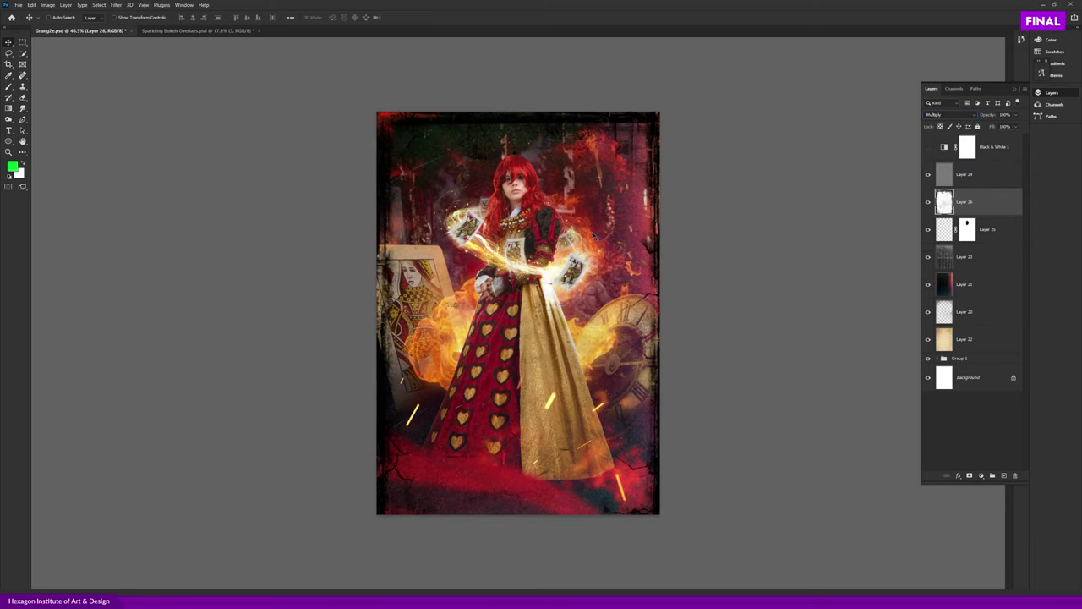
# - Stretch the vintage overlay with Free Transform to cover the whole canvas
pyautogui.hotkey('ctrl', 't')
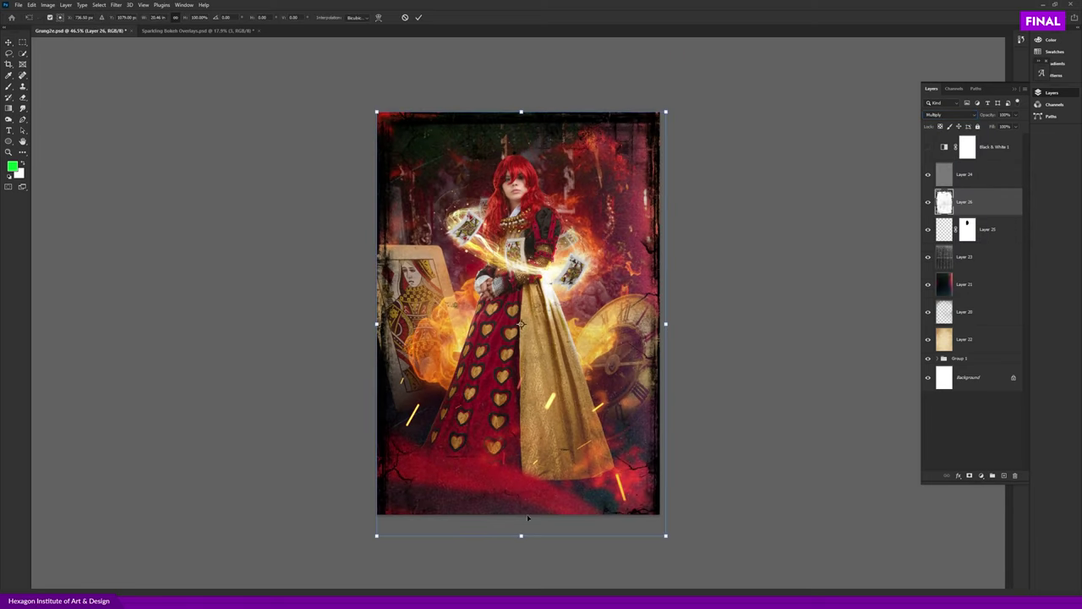
pyautogui.moveTo(521, 535); pyautogui.dragTo(536, 496)
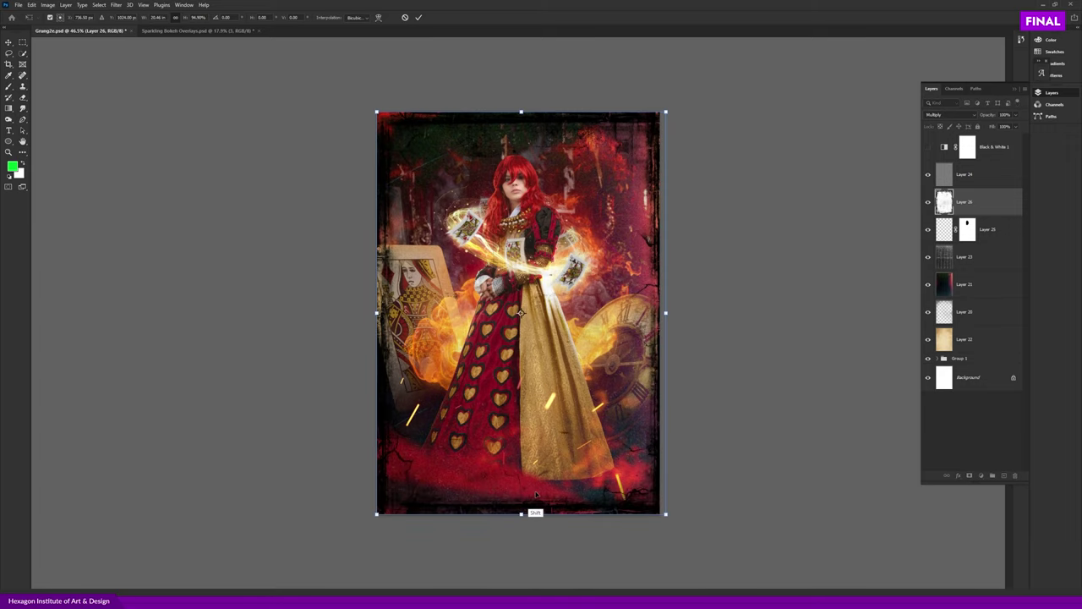
pyautogui.moveTo(665, 312); pyautogui.dragTo(661, 295)
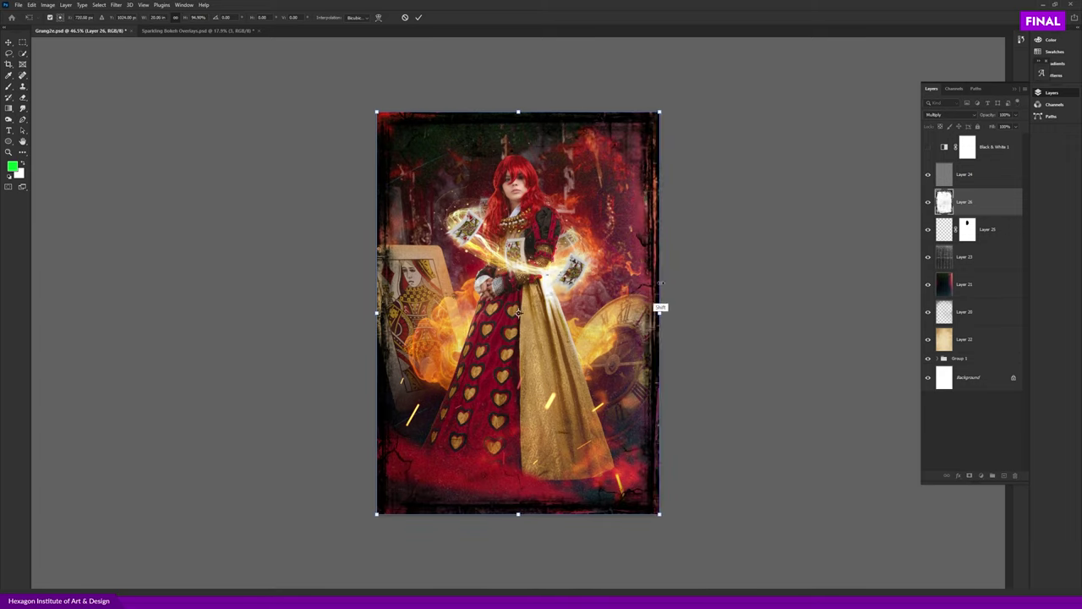
pyautogui.moveTo(661, 112); pyautogui.dragTo(667, 94)
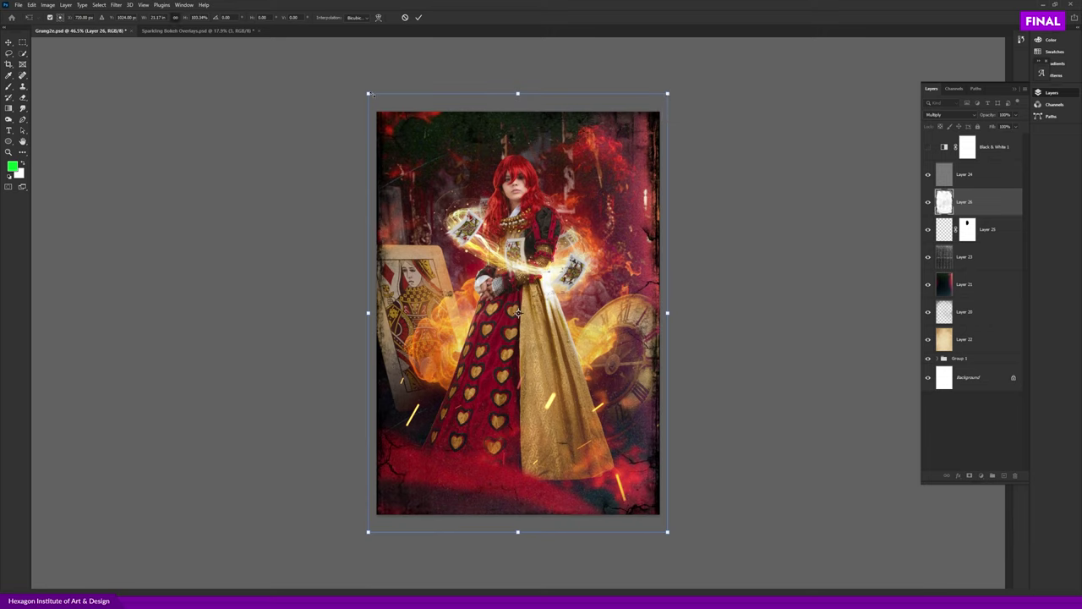
pyautogui.moveTo(517, 94); pyautogui.dragTo(519, 100)
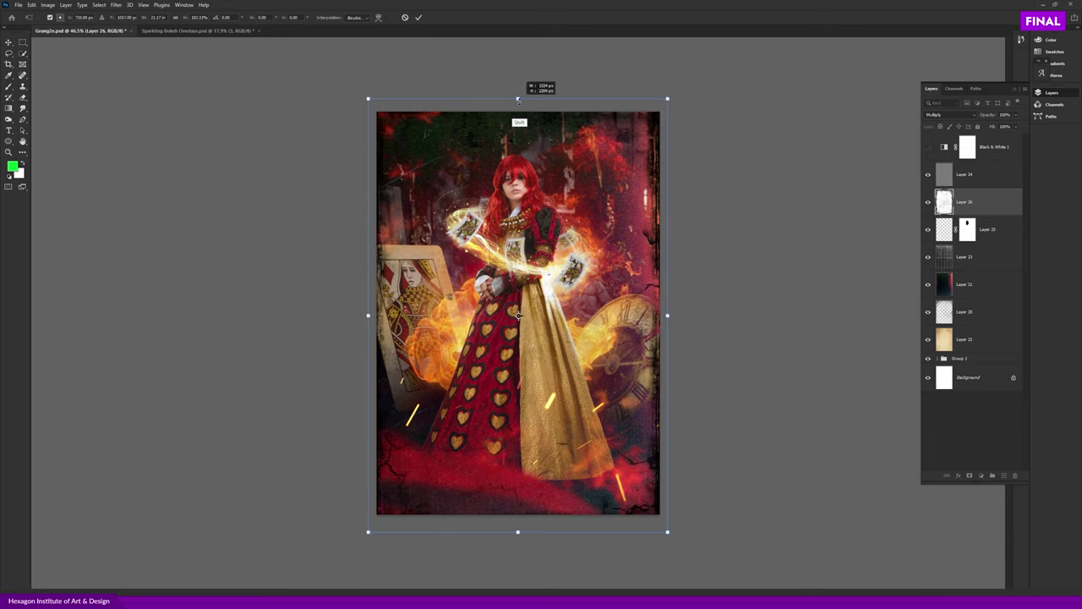
pyautogui.press('Return')
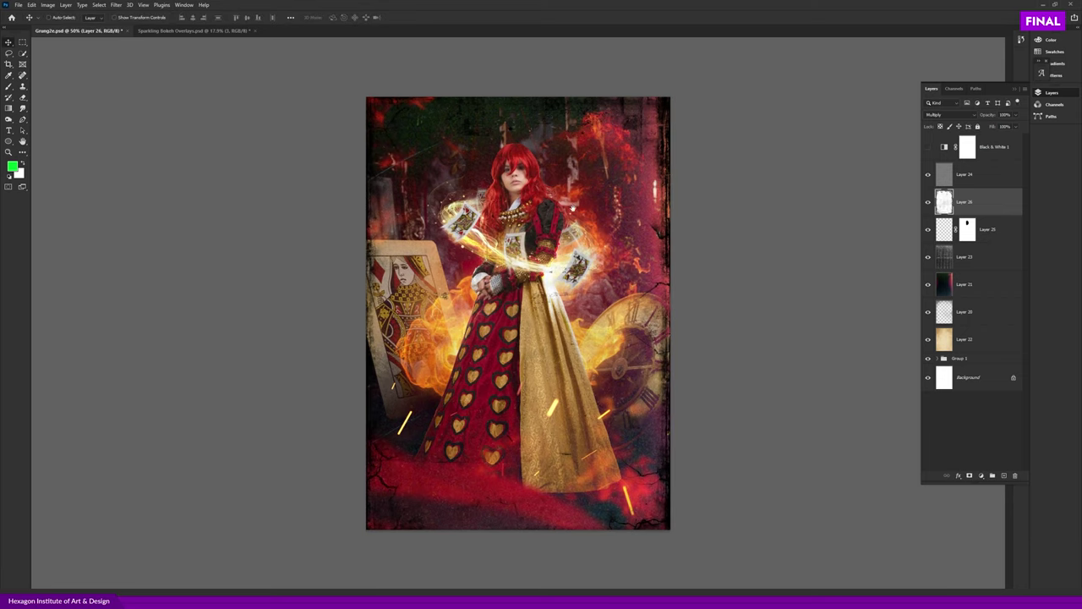
# - Lower the vintage overlay's opacity to about 64%
pyautogui.hotkey('ctrl', '+')
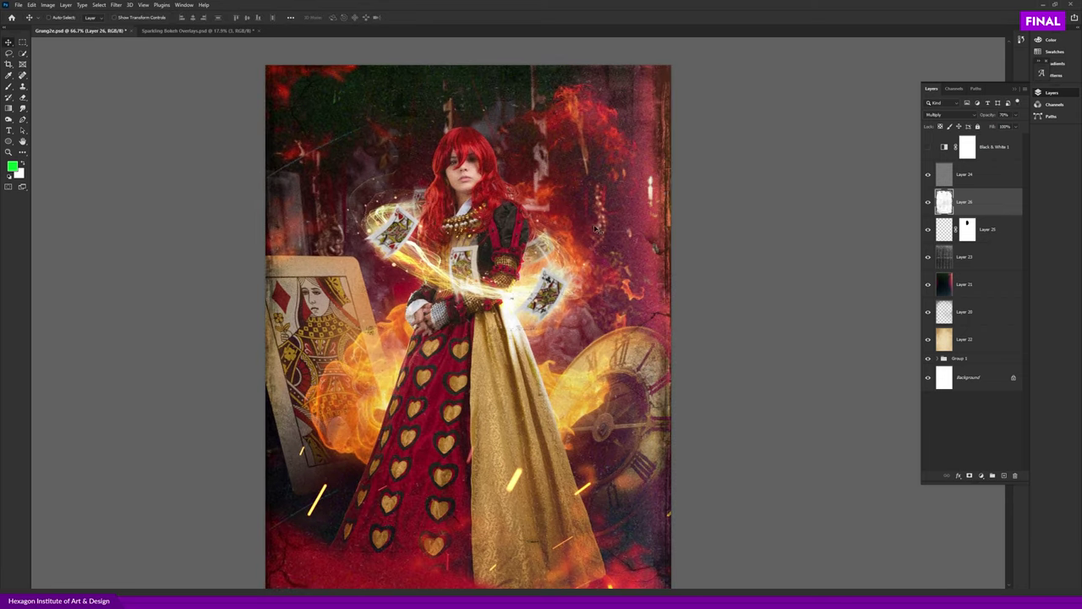
pyautogui.press('9')
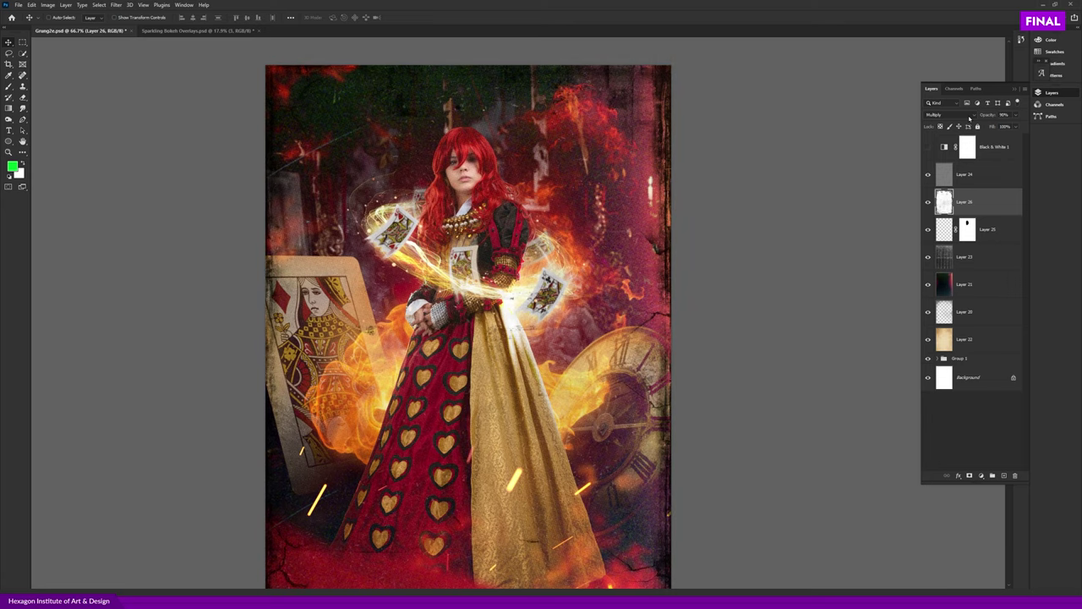
pyautogui.click(969, 118)
pyautogui.click(996, 115)
pyautogui.moveTo(1003, 126); pyautogui.dragTo(1001, 126)
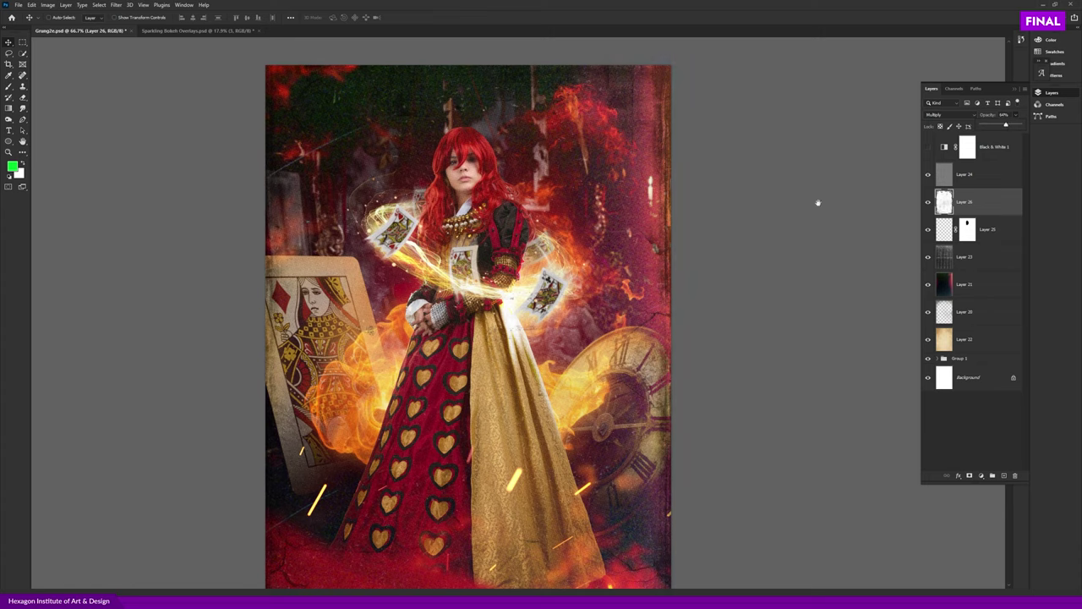
pyautogui.hotkey('ctrl', '-')
pyautogui.scroll(1, 701, 291)
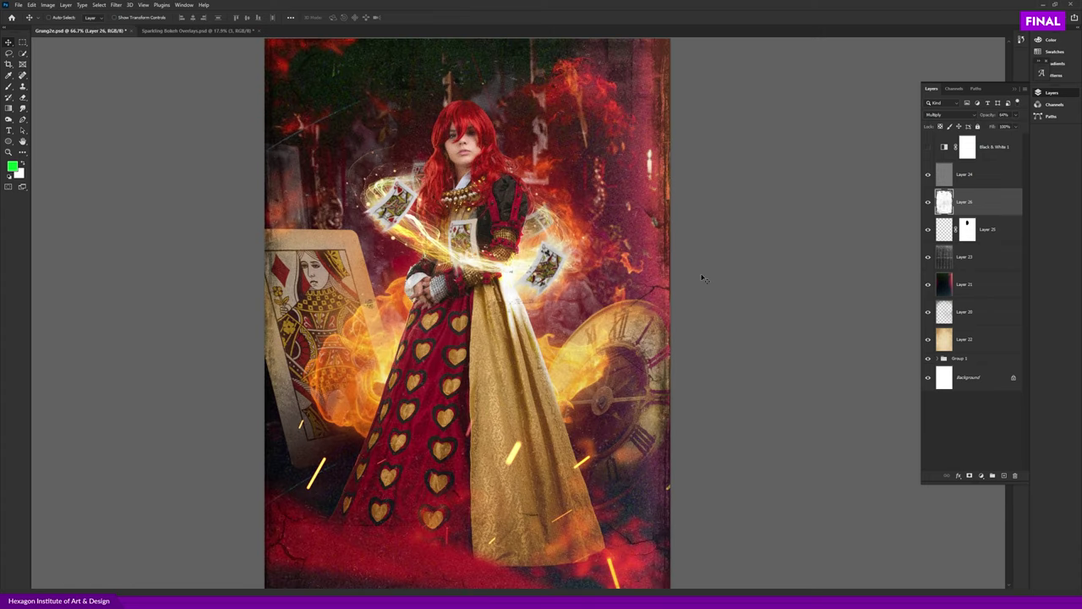
pyautogui.scroll(-1, 681, 285)
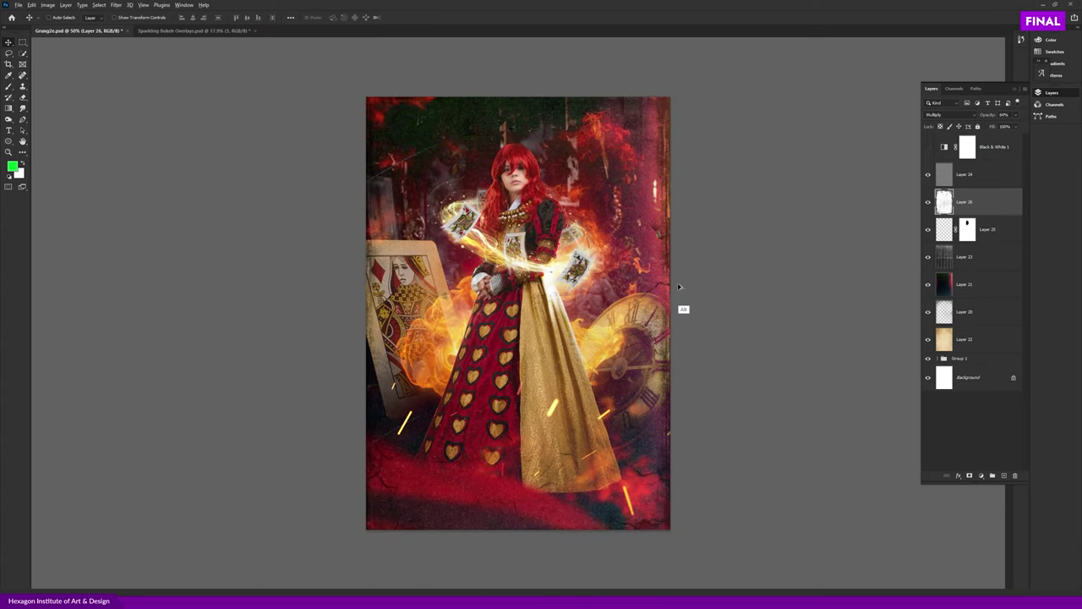
# - Drag Texture.jpg from the Grunge folder into the composite as a new layer
pyautogui.hotkey('alt', 'Tab')
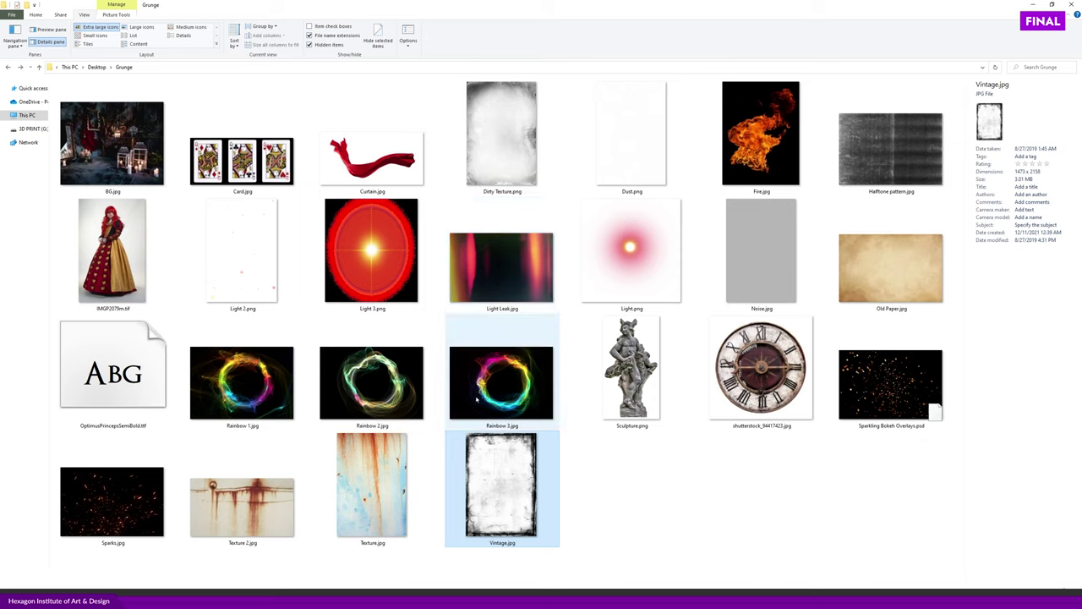
pyautogui.click(364, 492)
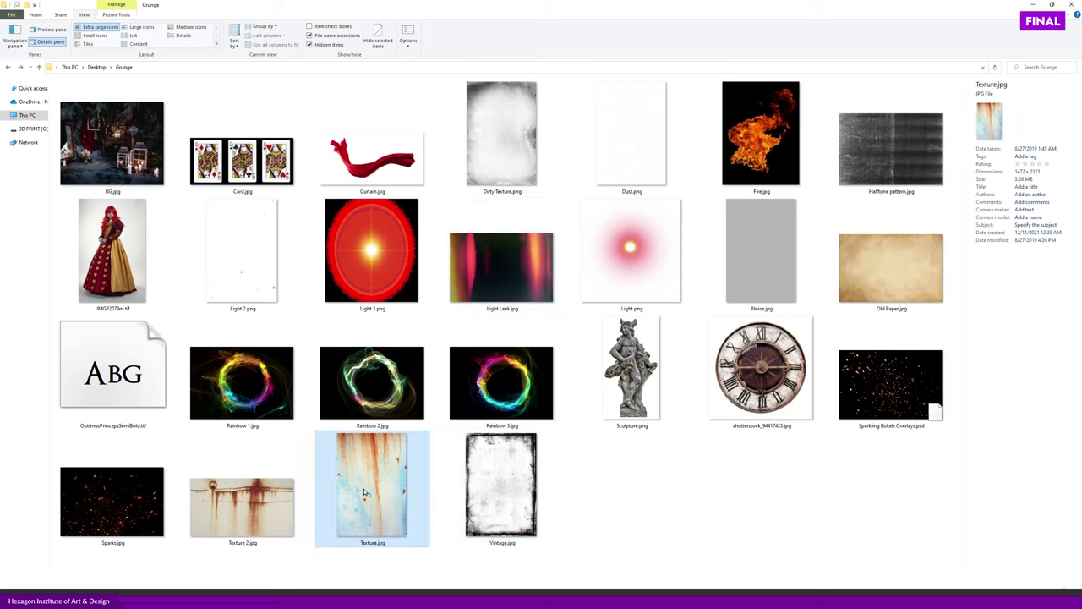
pyautogui.moveTo(365, 477); pyautogui.dragTo(437, 366)
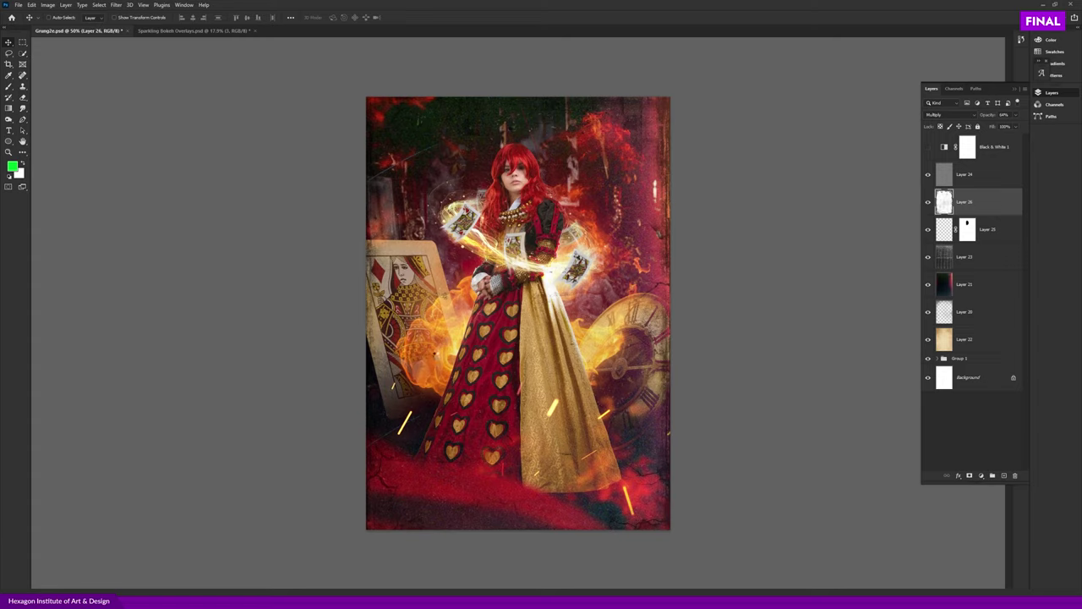
pyautogui.moveTo(664, 98); pyautogui.dragTo(671, 85)
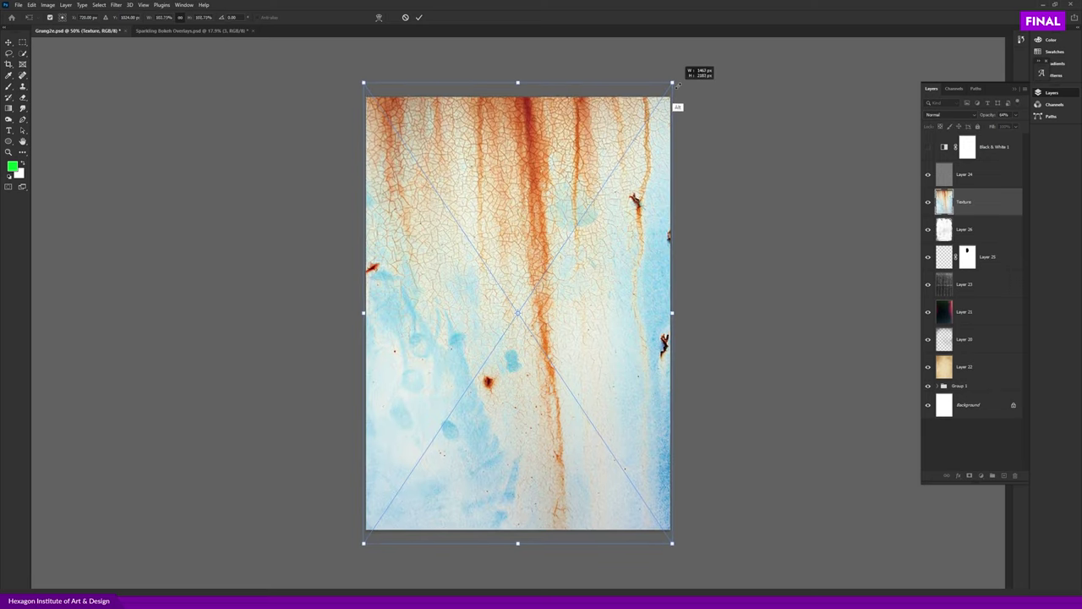
pyautogui.press('Return')
pyautogui.hotkey('alt', 'shift', 'm')
pyautogui.hotkey('alt', 'shift', 's')
pyautogui.hotkey('alt', 'shift', 'a')
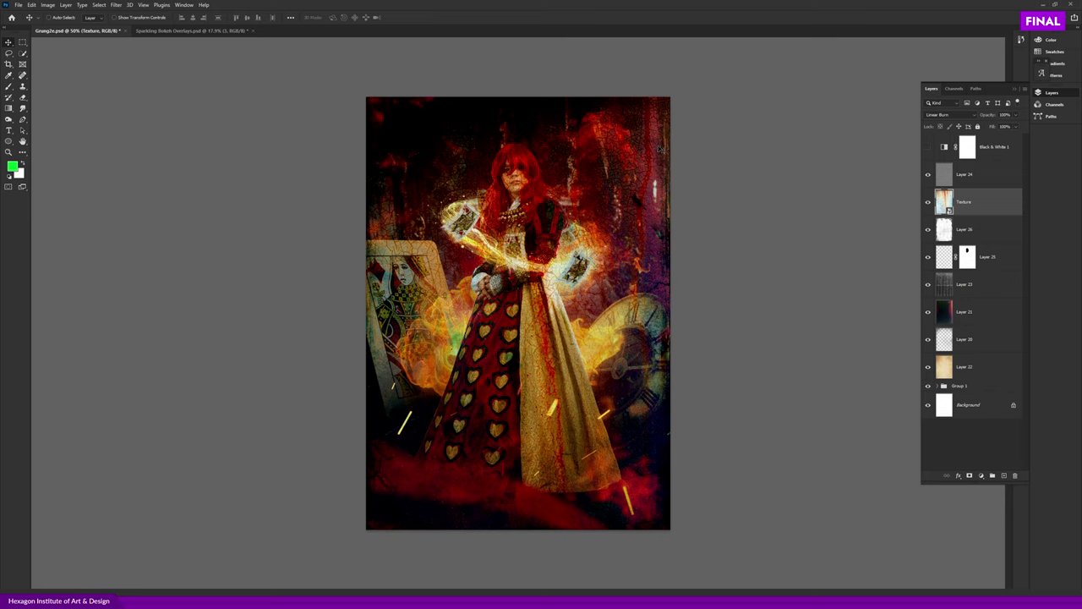
pyautogui.press('Delete')
pyautogui.hotkey('ctrl', '+')
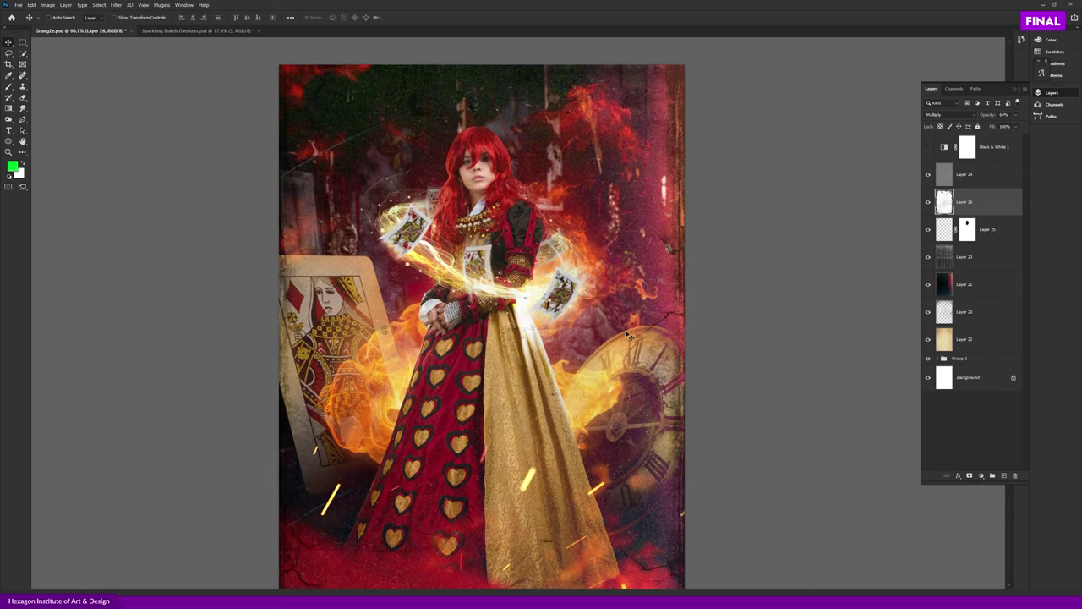
pyautogui.hotkey('ctrl', '-')
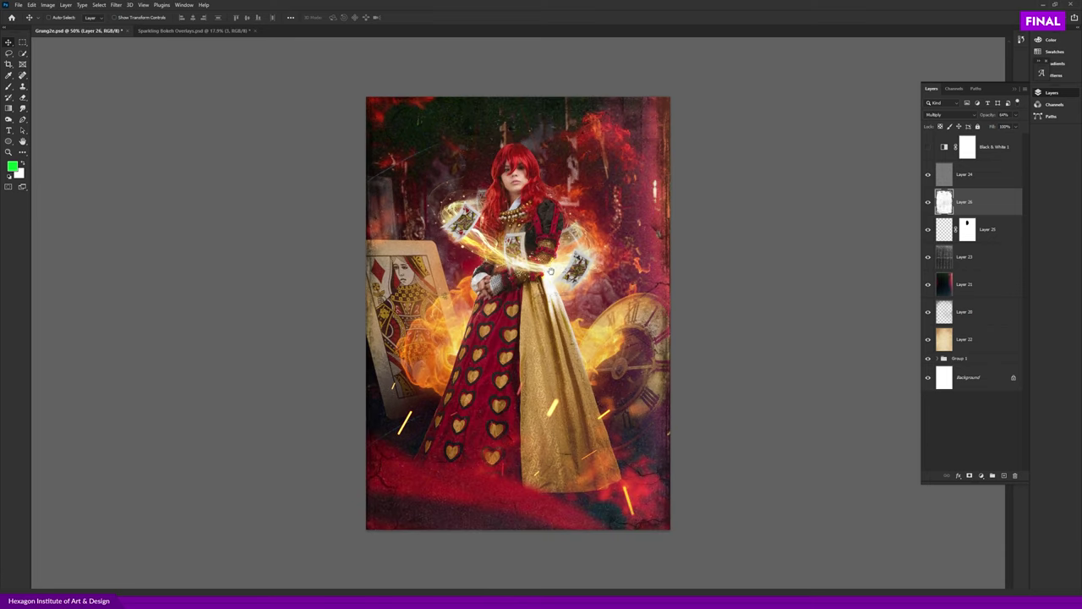
pyautogui.hscroll(3, 488, 314)
pyautogui.scroll(1, 488, 315)
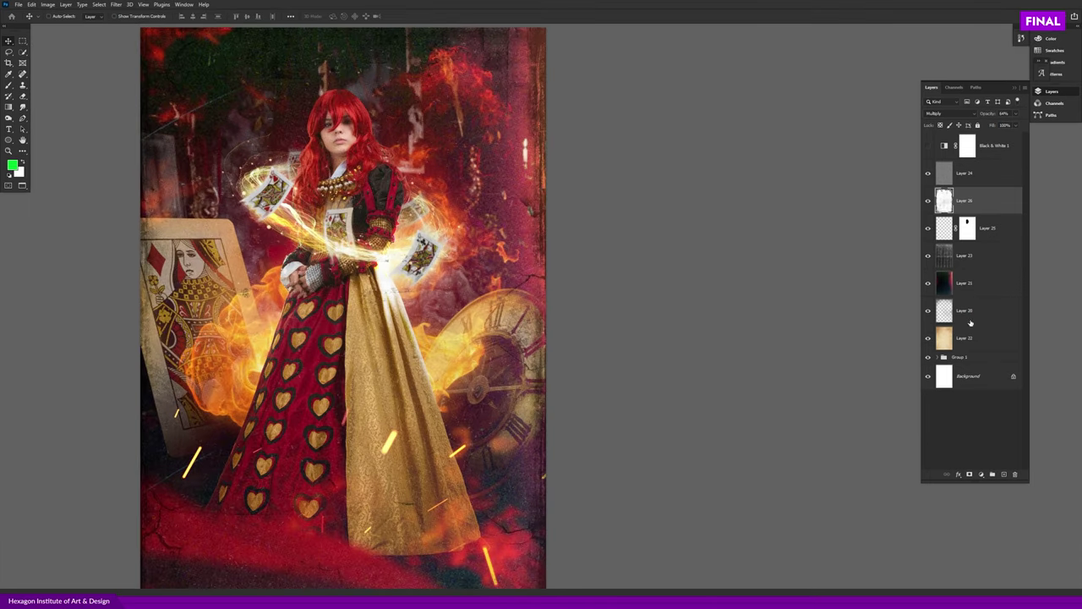
# - Toggle Layers 26, 25, 23, 21 and 20 off and on to compare their contribution
pyautogui.click(974, 334)
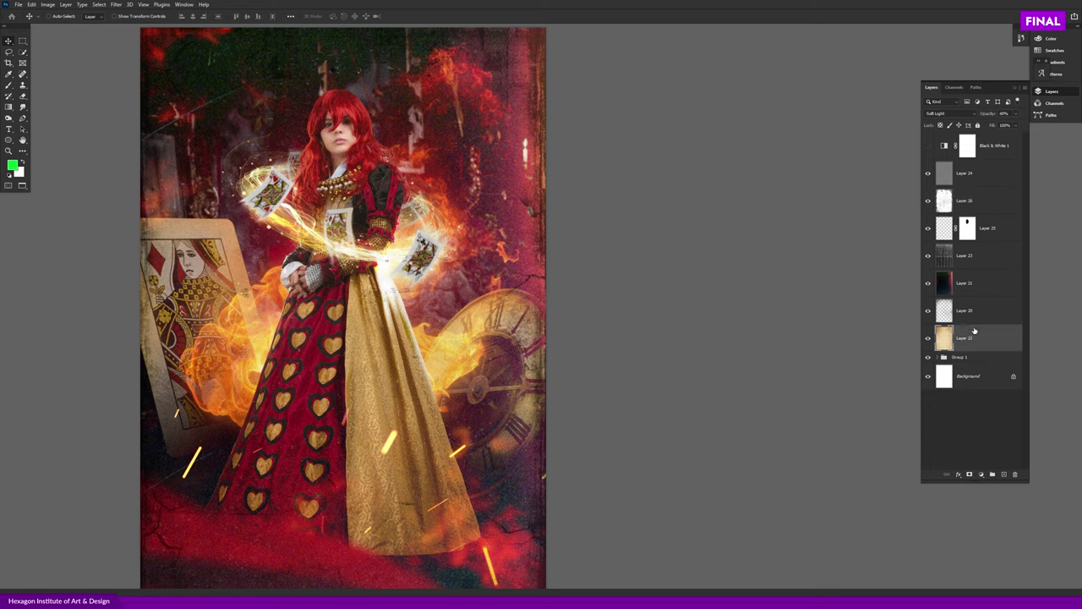
pyautogui.click(928, 201)
pyautogui.moveTo(928, 203); pyautogui.dragTo(928, 258)
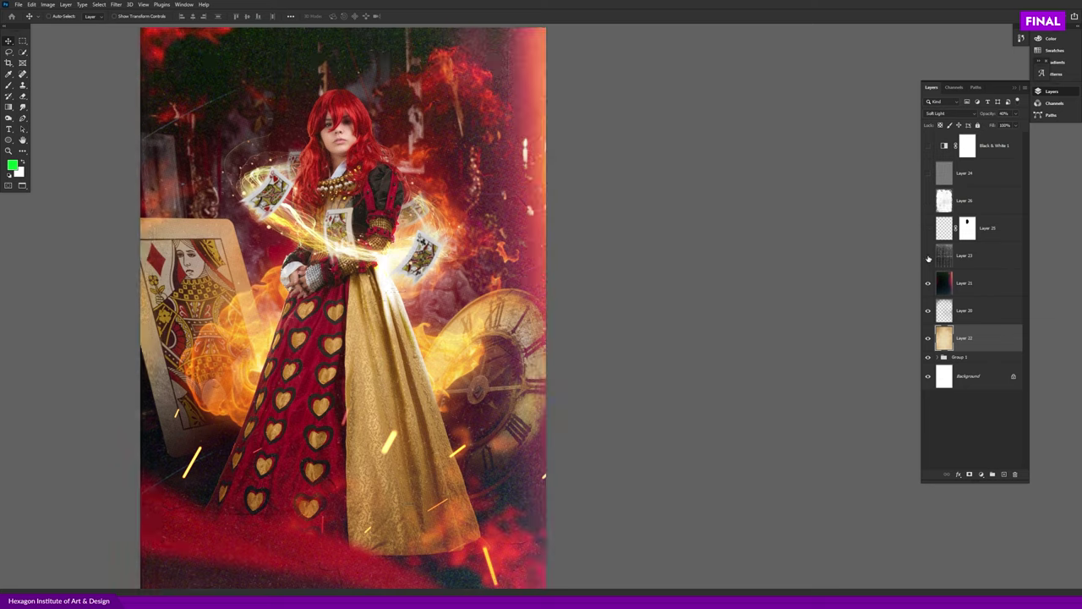
pyautogui.click(928, 288)
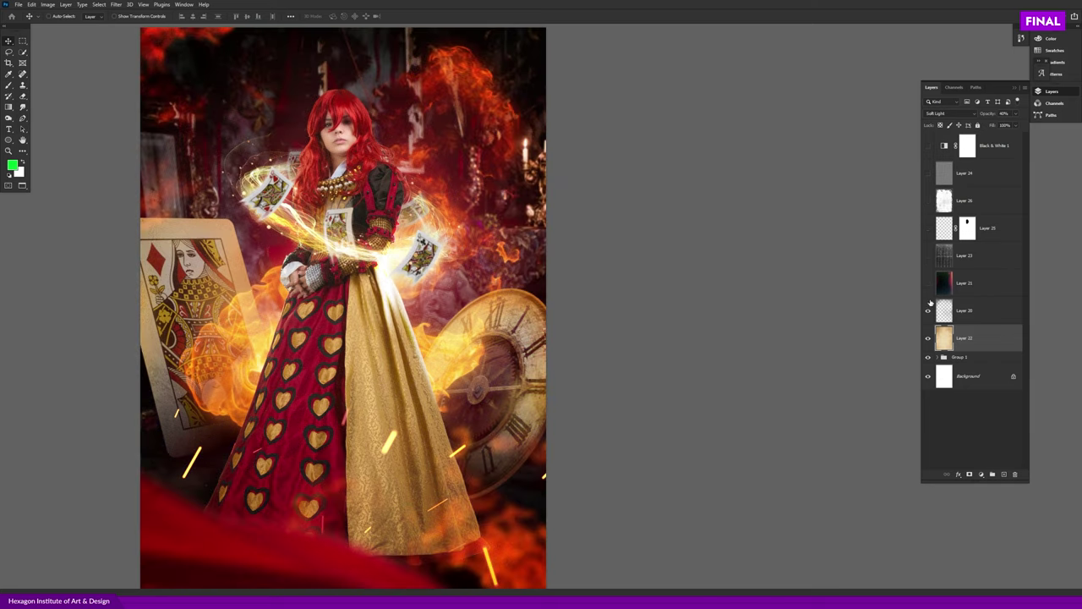
pyautogui.click(935, 316)
pyautogui.click(928, 312)
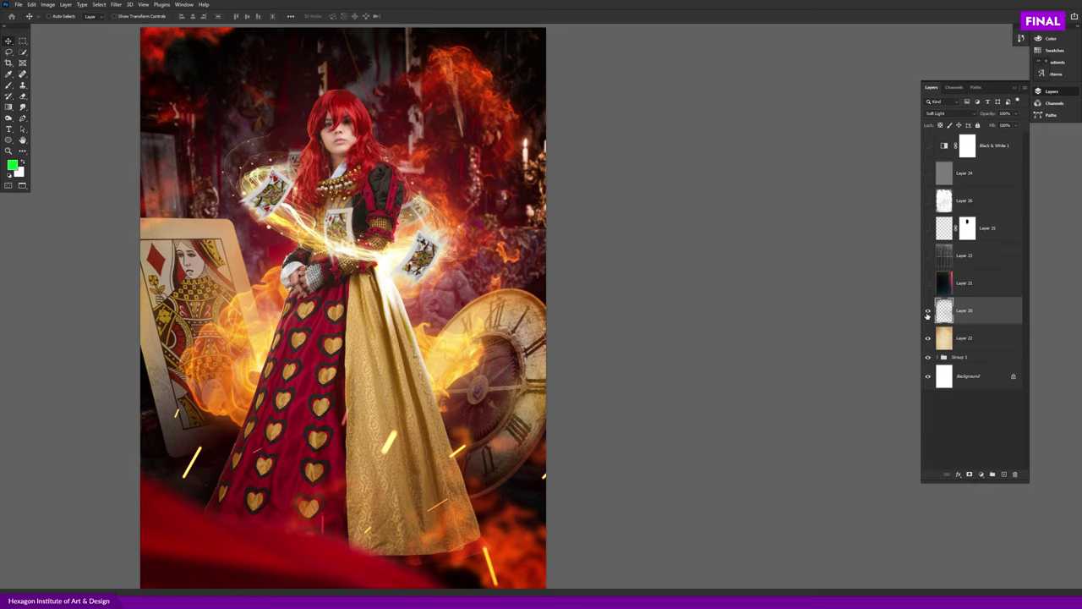
pyautogui.click(927, 313)
pyautogui.click(945, 339)
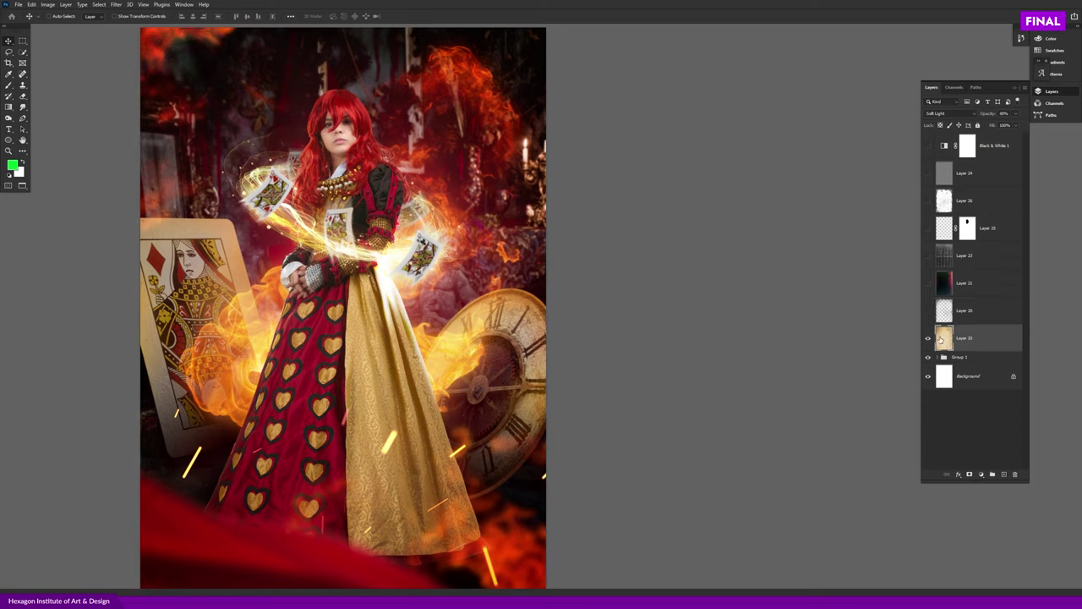
pyautogui.click(928, 312)
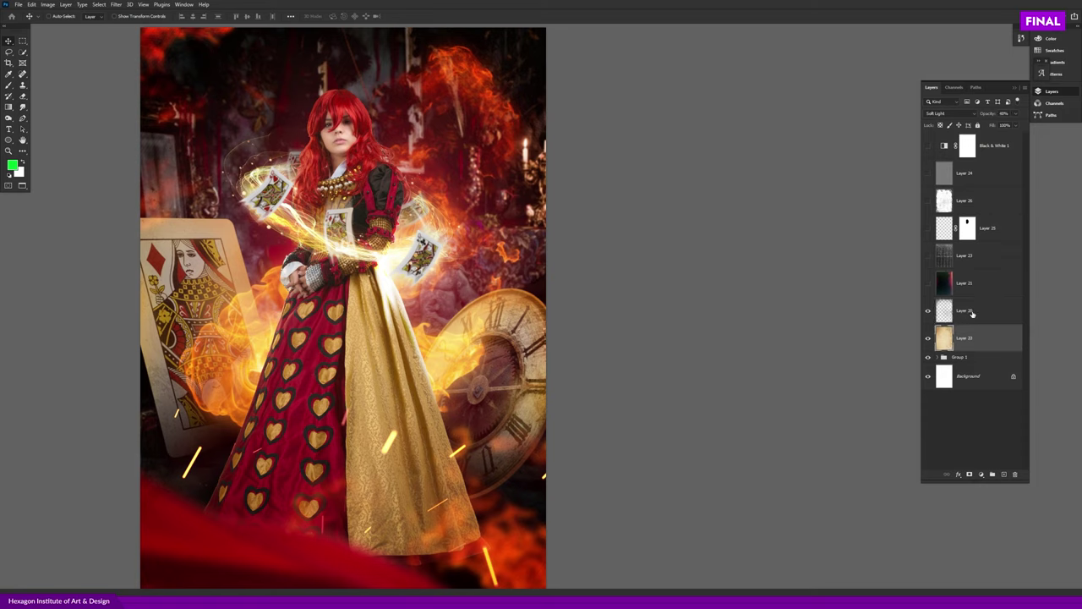
pyautogui.click(928, 285)
pyautogui.click(963, 294)
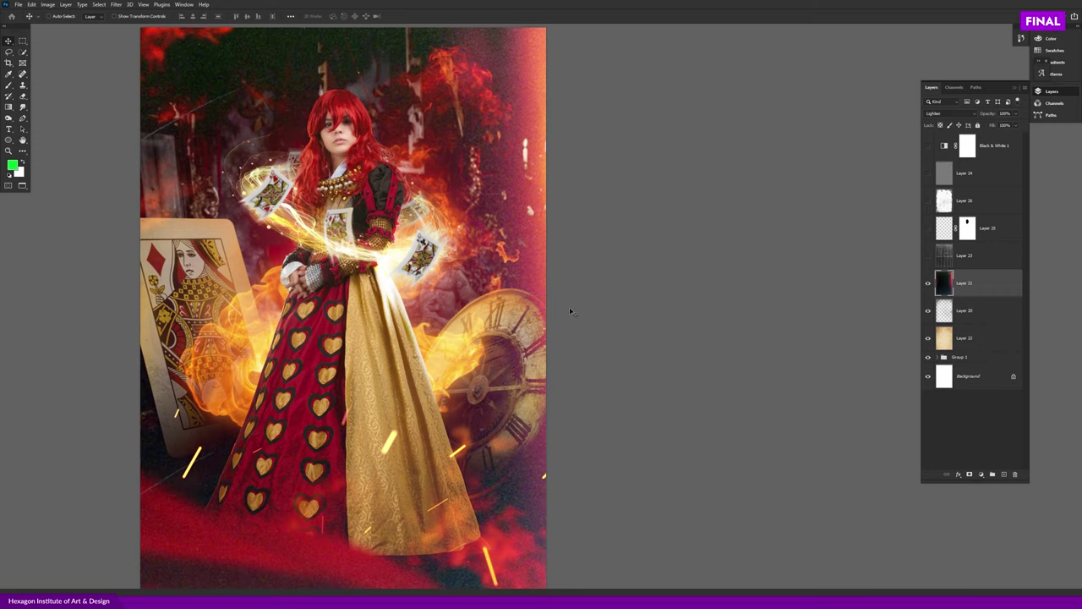
# - Reposition Layer 21's glow and smoke to remove the red band at the bottom
pyautogui.scroll(-2, 557, 298)
pyautogui.scroll(-2, 561, 297)
pyautogui.moveTo(574, 280); pyautogui.dragTo(591, 283)
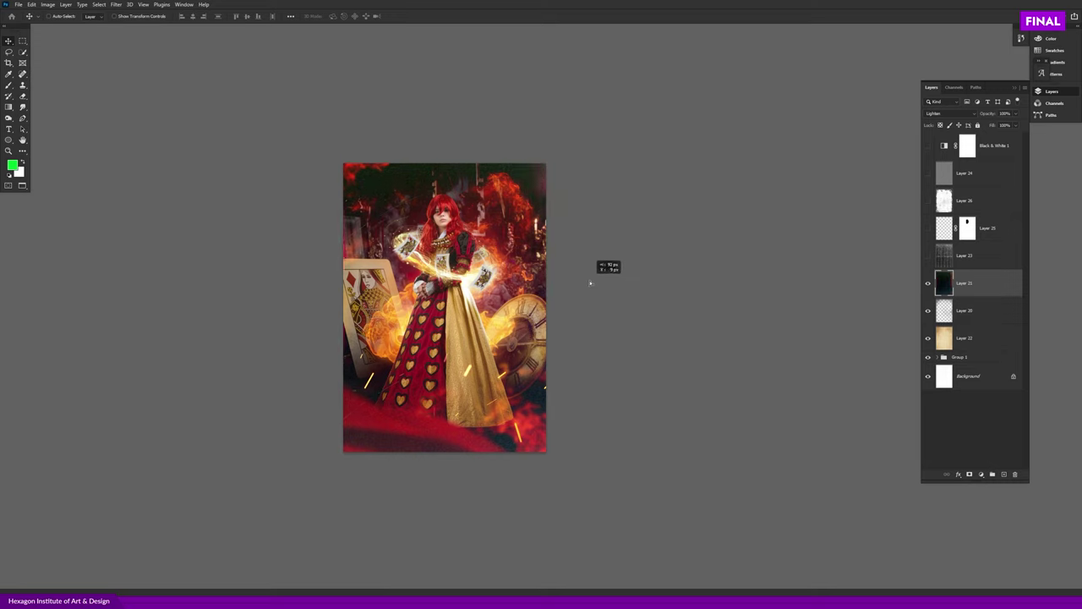
pyautogui.scroll(2, 588, 282)
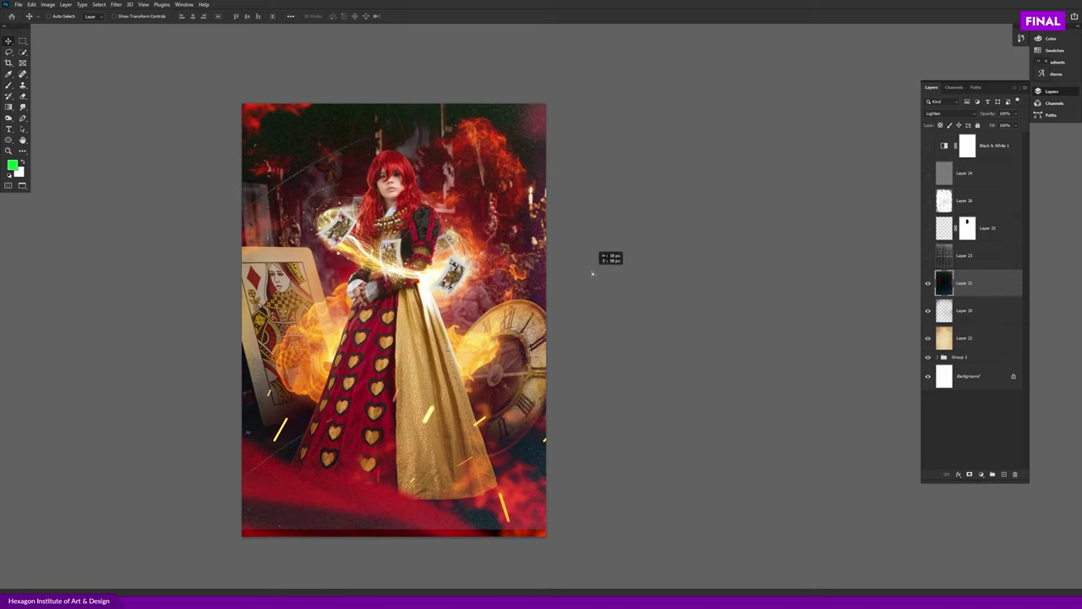
pyautogui.moveTo(593, 273); pyautogui.dragTo(602, 300)
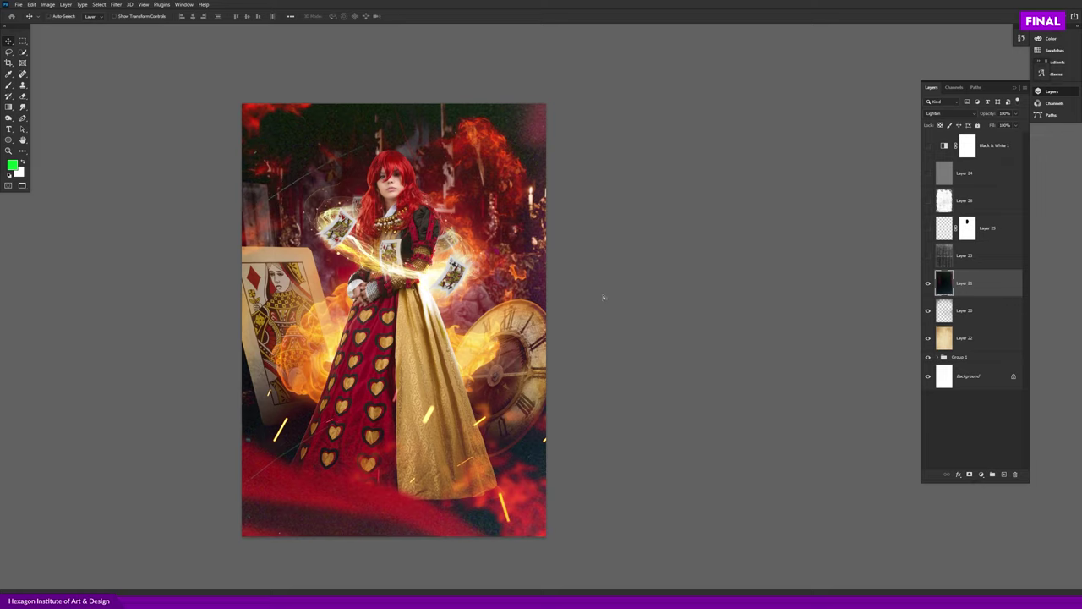
# - Show Layers 23 and 25 again and compare the image with and without Layer 26
pyautogui.click(929, 261)
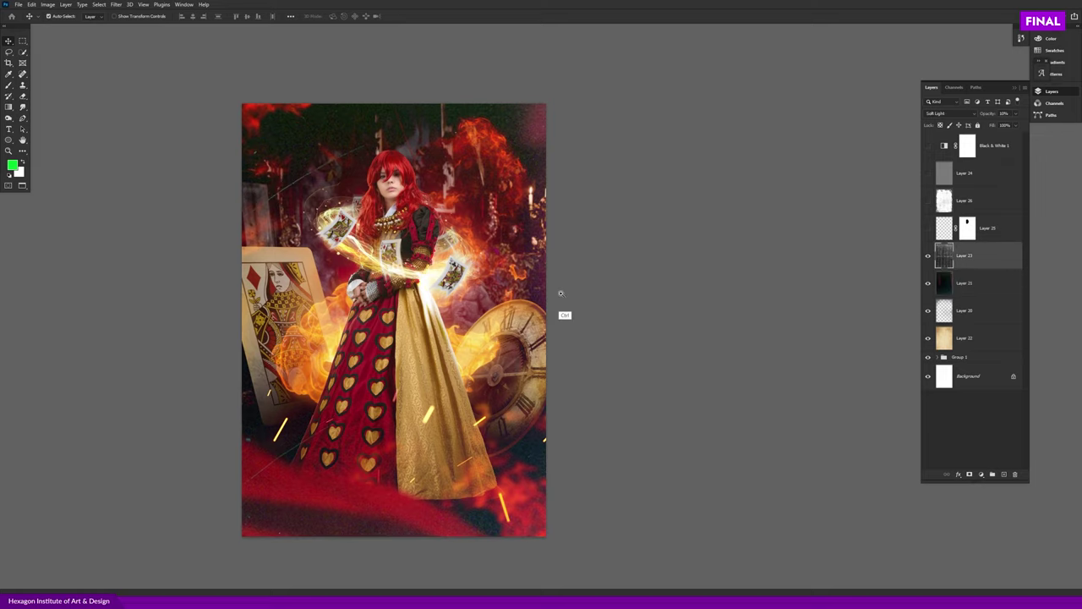
pyautogui.scroll(2, 576, 308)
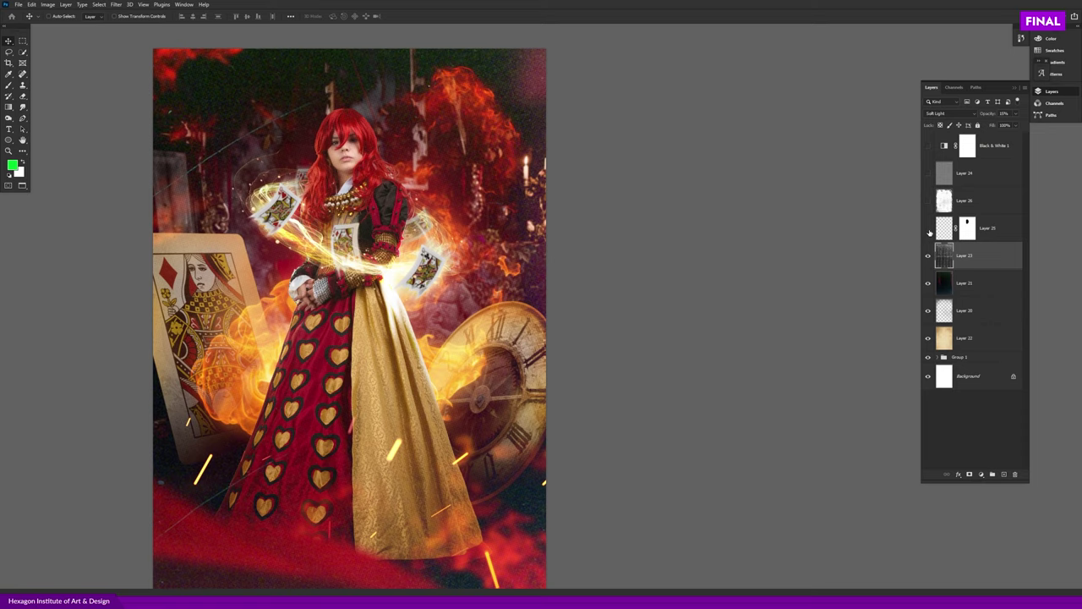
pyautogui.click(928, 229)
pyautogui.click(1003, 234)
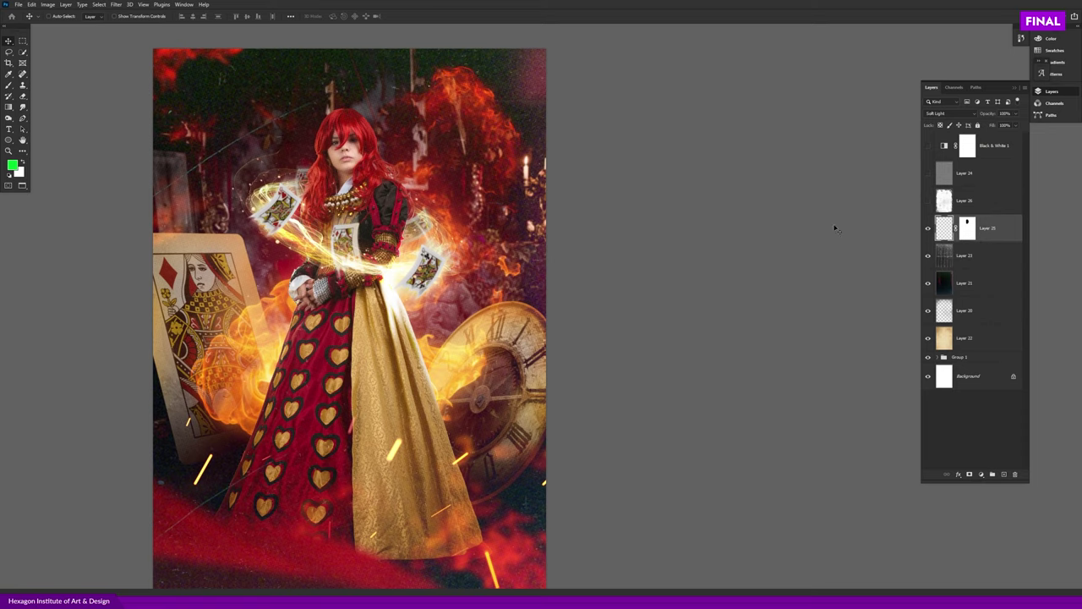
pyautogui.scroll(1, 492, 200)
pyautogui.scroll(1, 516, 202)
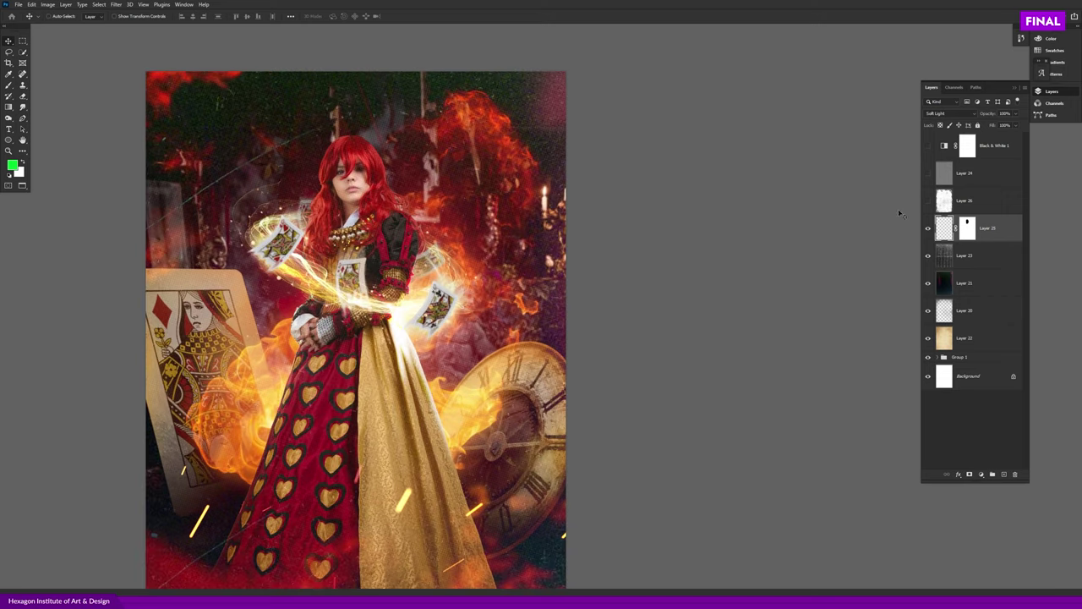
pyautogui.click(928, 205)
pyautogui.click(927, 208)
pyautogui.click(928, 210)
# - Adjust Layer 26's opacity in Blending Options, then switch on and select Layer 24
pyautogui.click(981, 209)
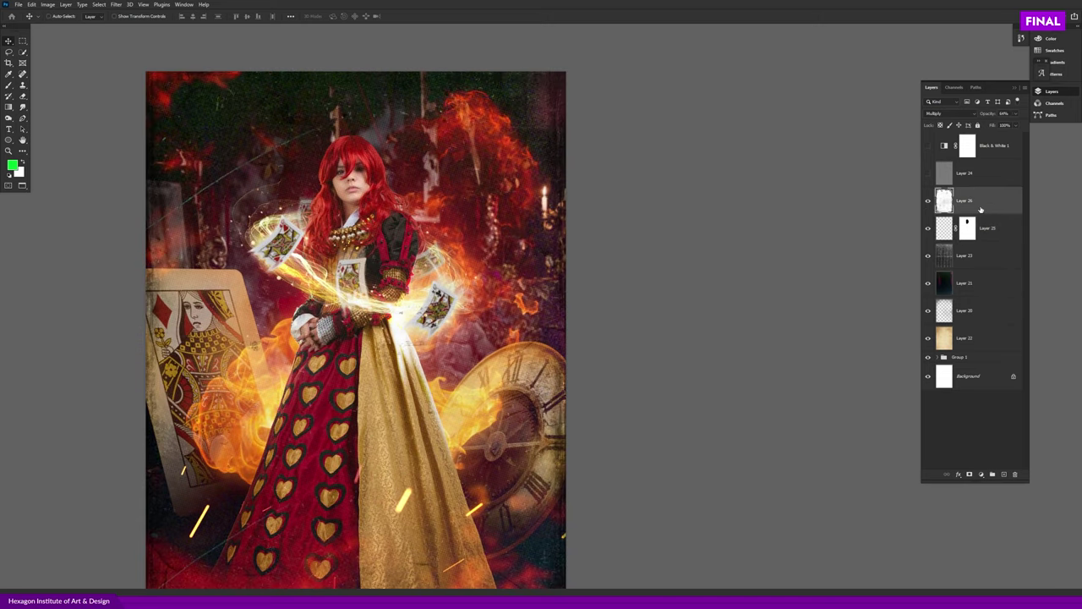
pyautogui.doubleClick(981, 209)
pyautogui.click(938, 200)
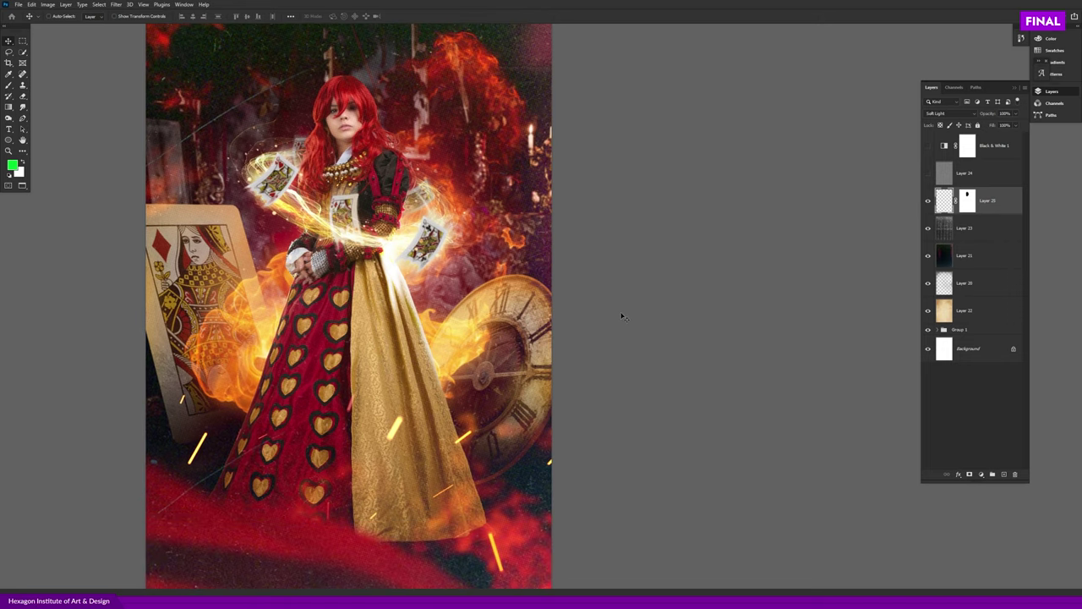
pyautogui.click(962, 173)
pyautogui.click(928, 173)
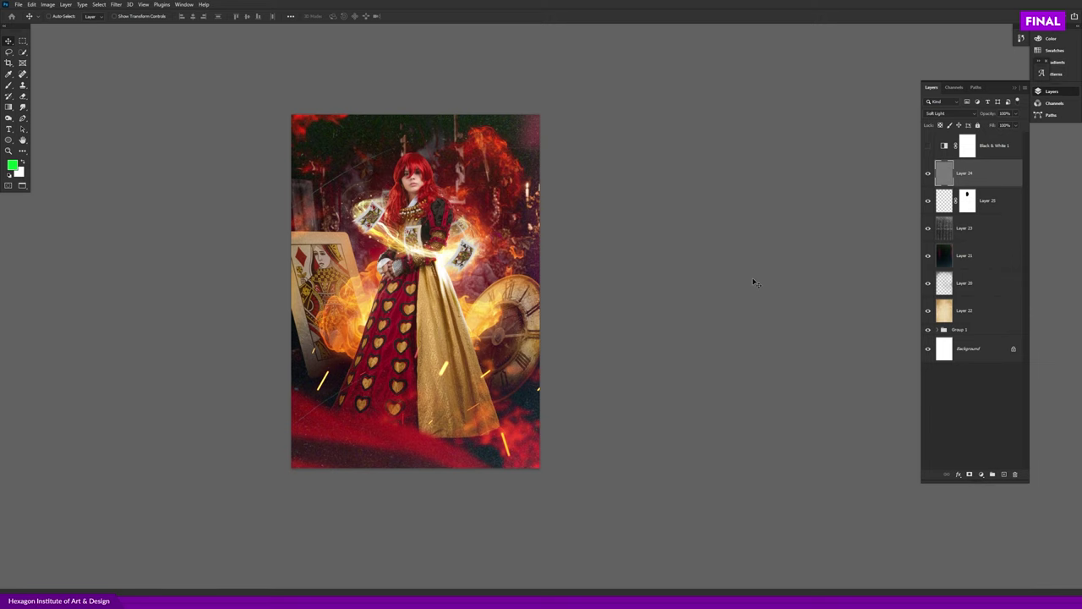
# - Group Layers 24 through 22 with Ctrl+G, name the group Texture, and toggle it to compare
pyautogui.scroll(2, 508, 251)
pyautogui.scroll(1, 452, 257)
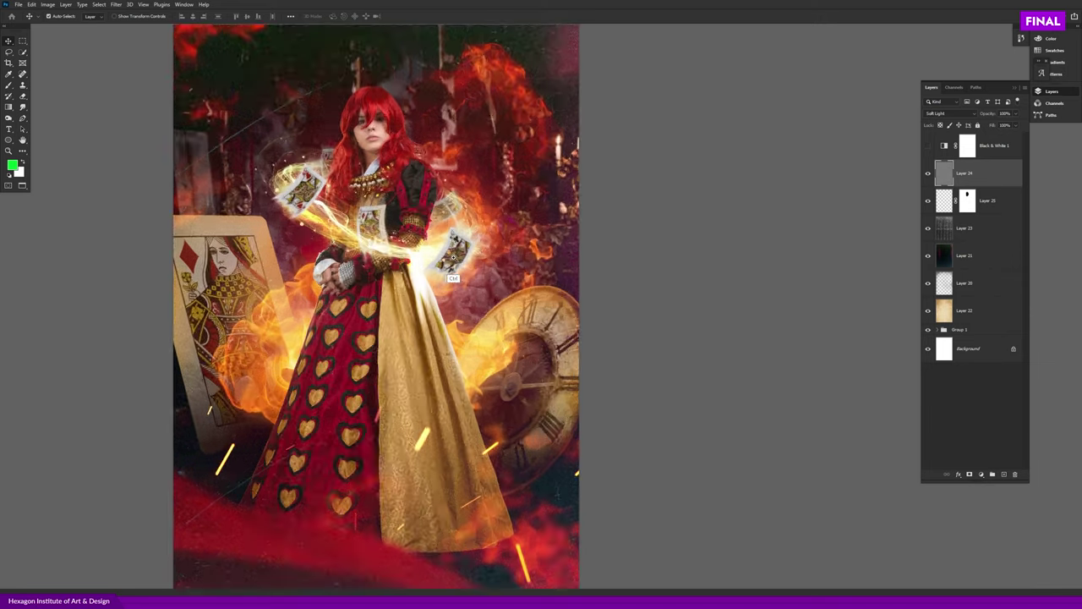
pyautogui.scroll(1, 452, 256)
pyautogui.scroll(-2, 463, 267)
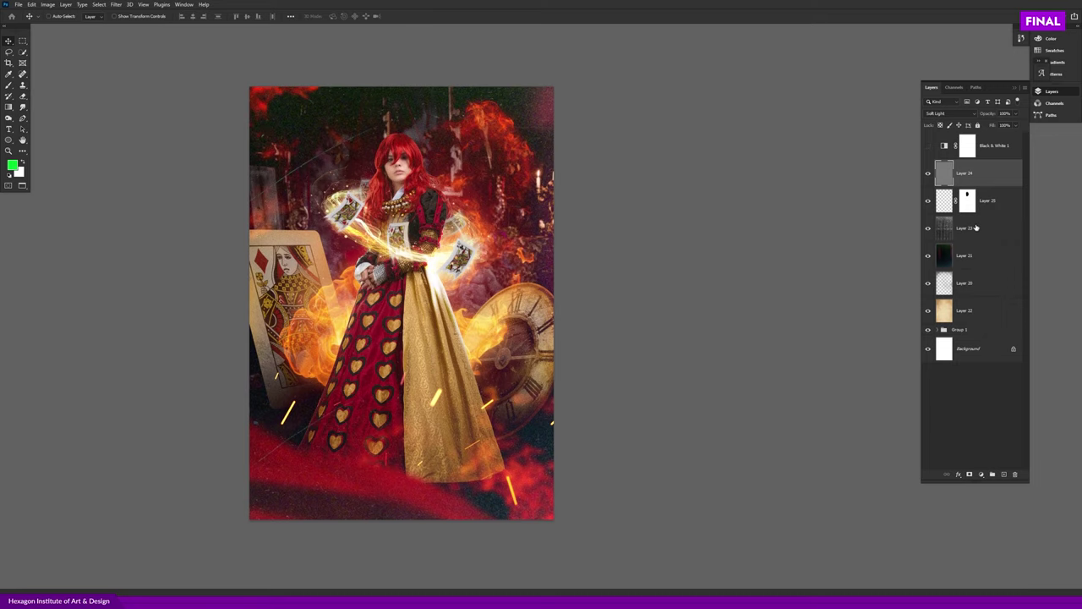
pyautogui.keyDown('shift'); pyautogui.click(959, 313); pyautogui.keyUp('shift')
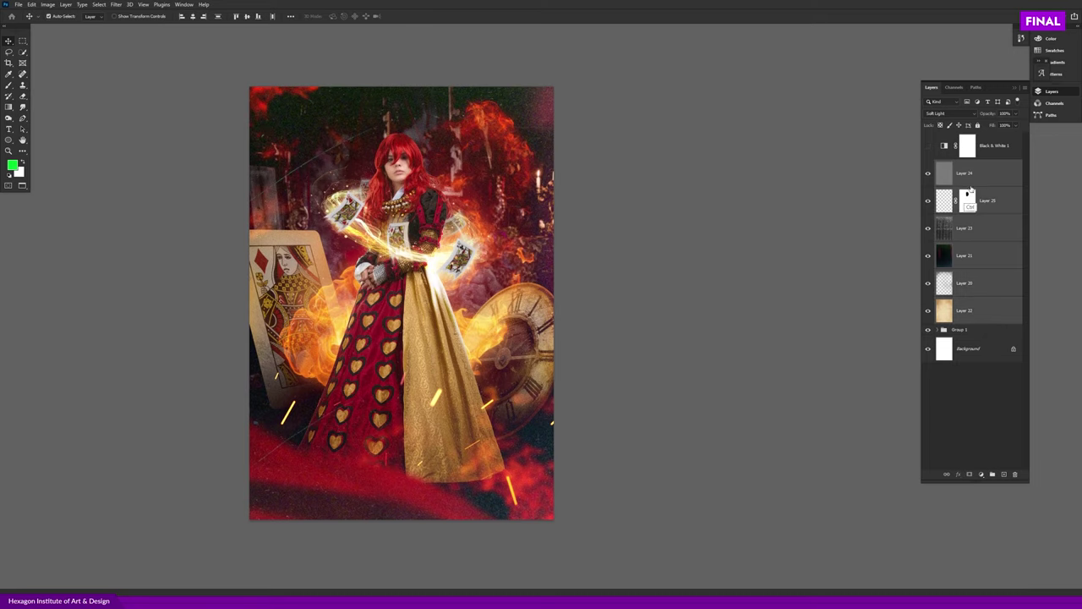
pyautogui.hotkey('ctrl', 'g')
pyautogui.doubleClick(959, 165)
pyautogui.write('Texture')
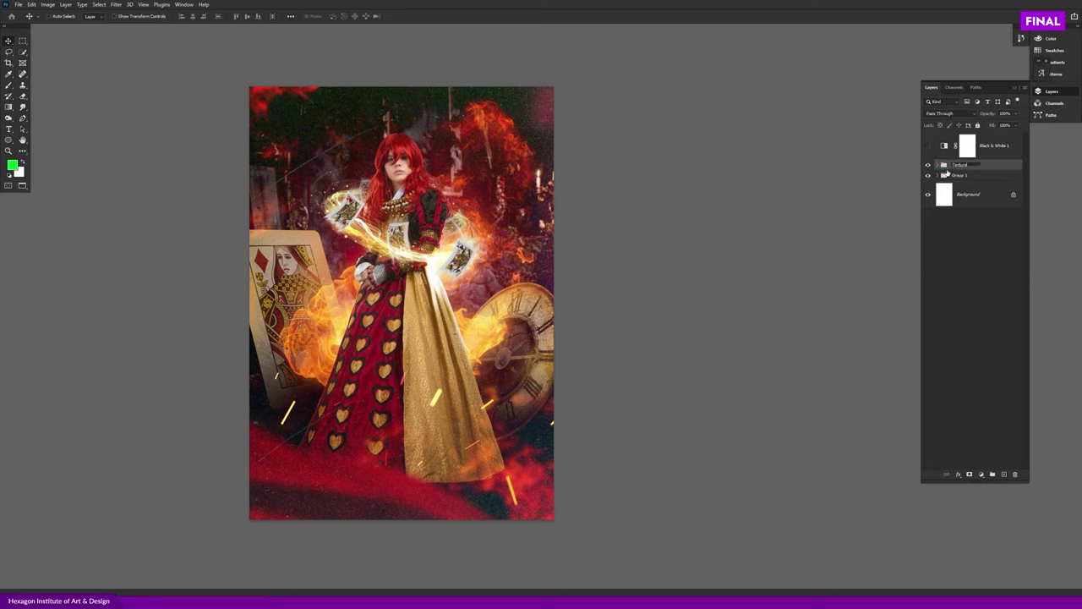
pyautogui.press('Return')
pyautogui.click(928, 166)
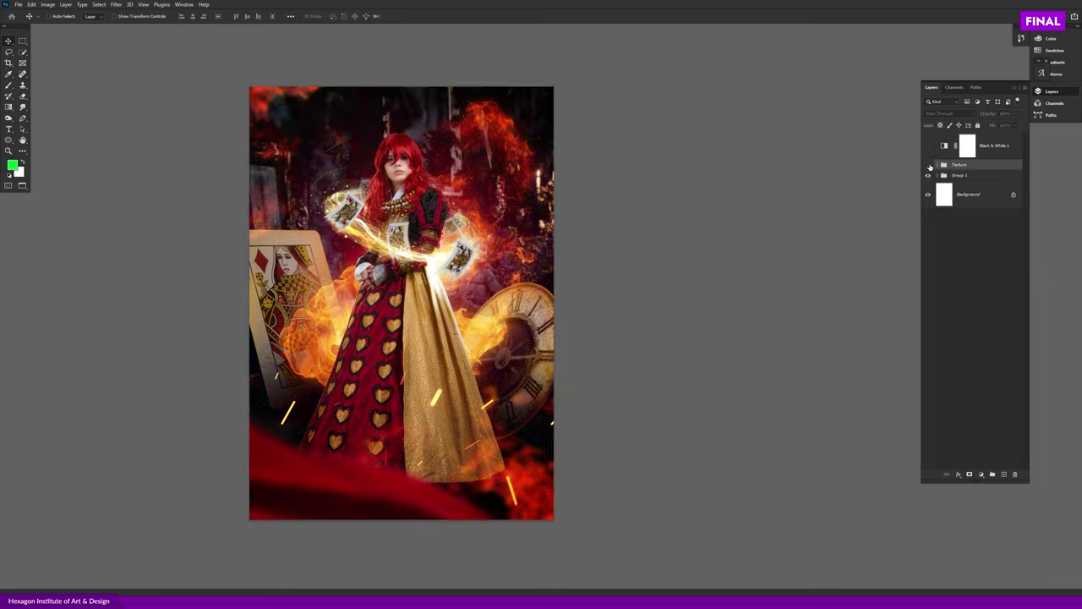
pyautogui.click(928, 166)
pyautogui.click(928, 165)
pyautogui.scroll(3, 563, 309)
pyautogui.scroll(-3, 575, 330)
pyautogui.click(927, 165)
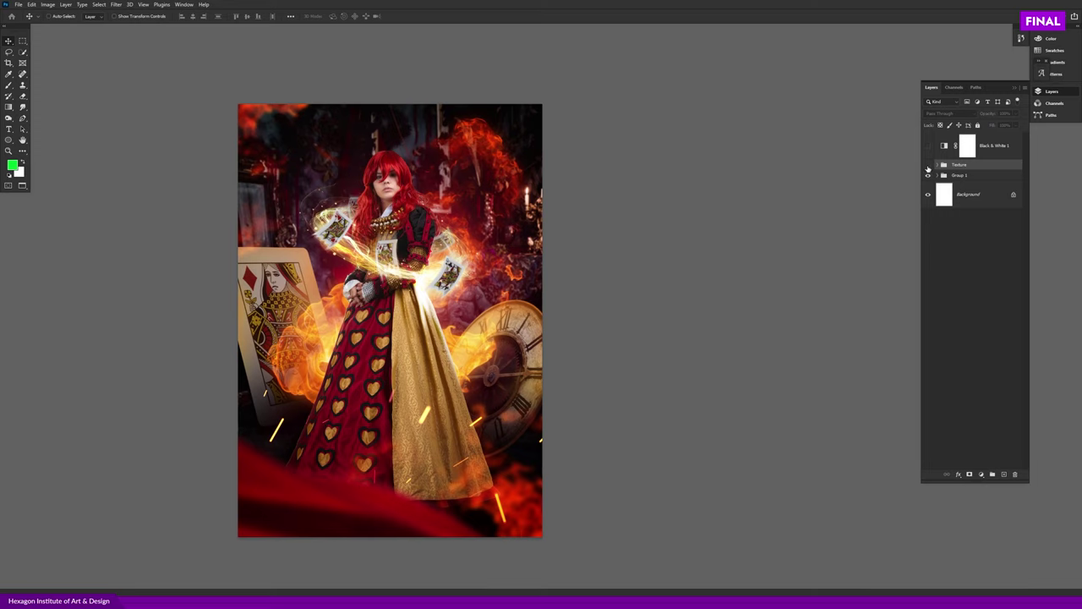
pyautogui.click(928, 168)
pyautogui.click(928, 168)
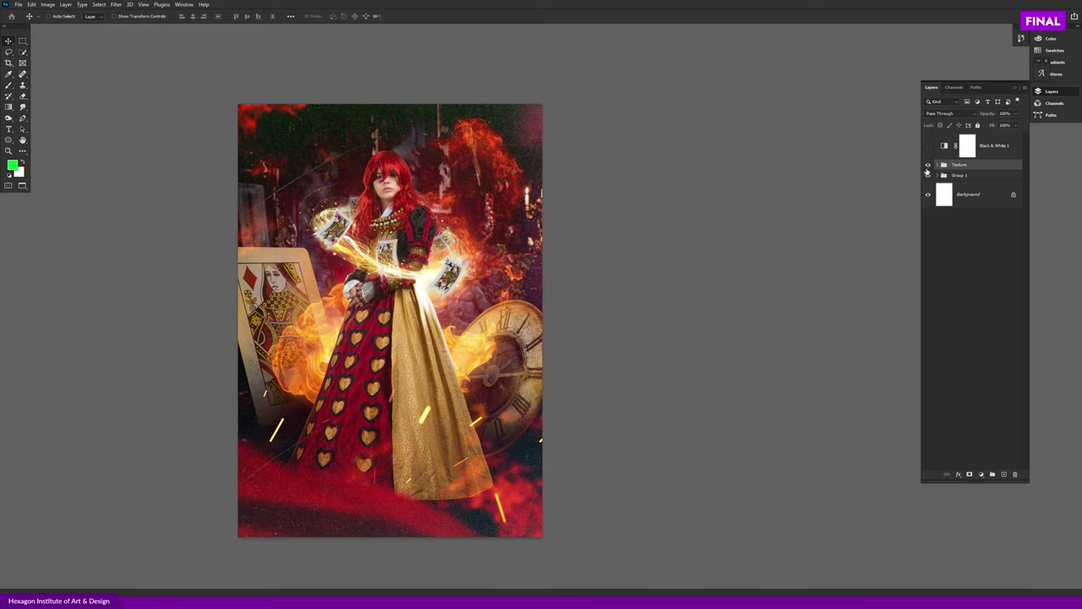
pyautogui.click(928, 172)
pyautogui.click(928, 173)
pyautogui.click(928, 166)
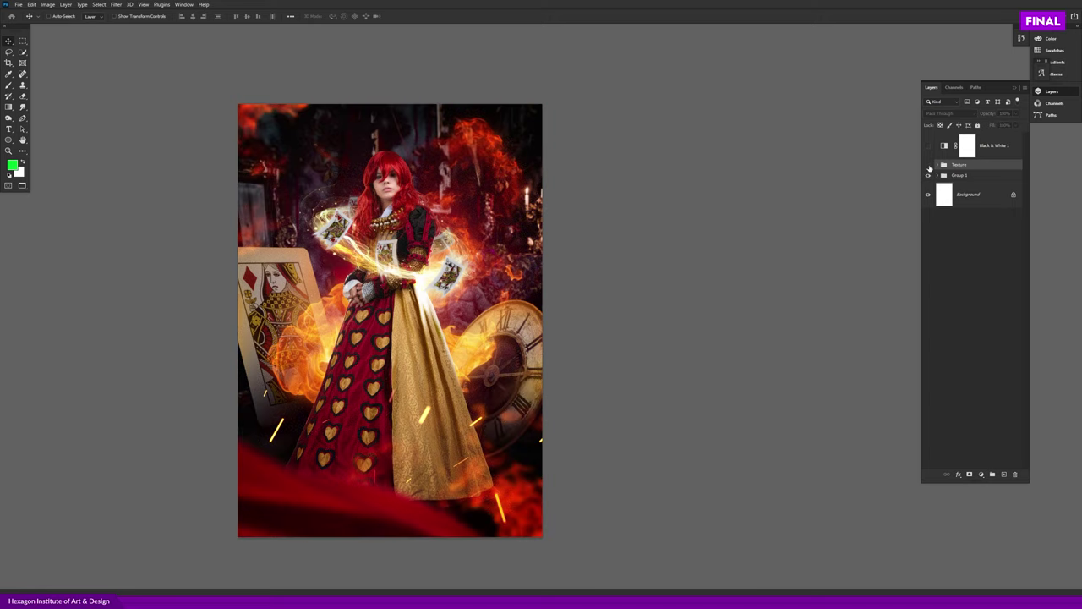
pyautogui.click(927, 166)
pyautogui.click(929, 167)
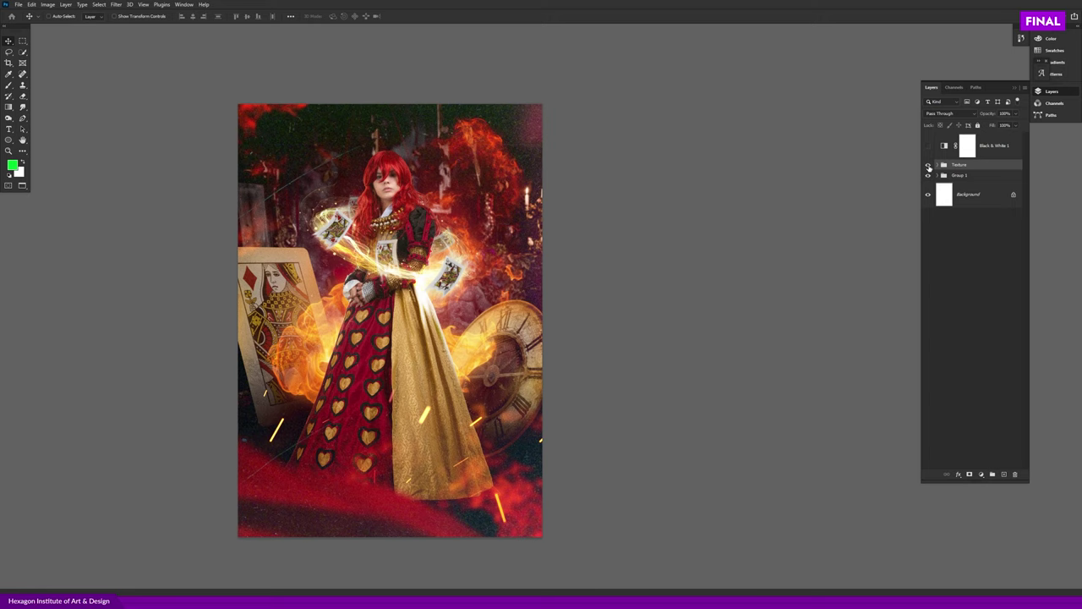
pyautogui.scroll(1, 499, 343)
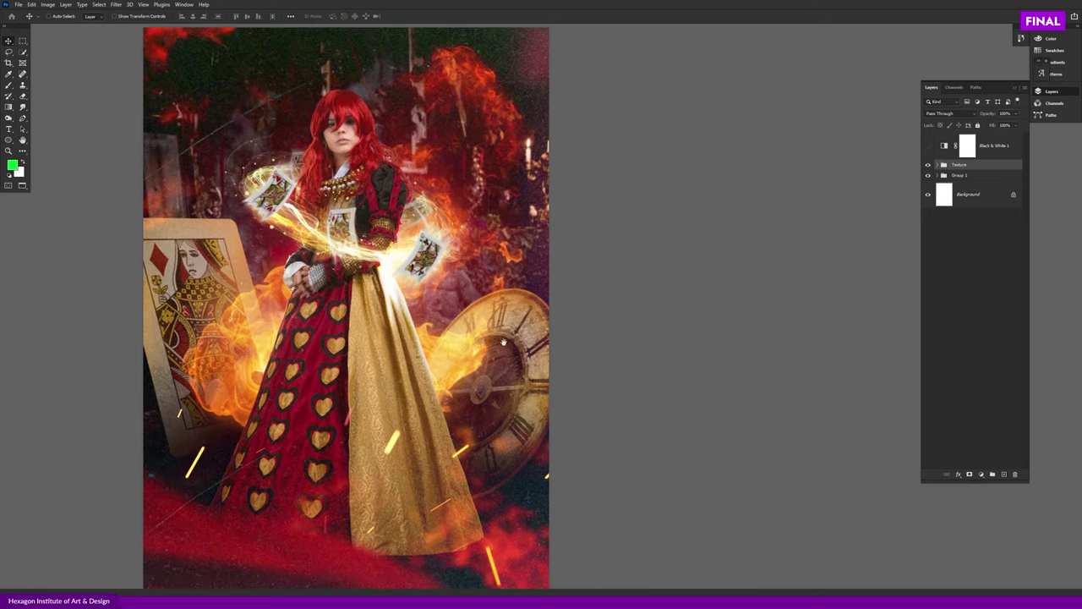
pyautogui.scroll(-1, 505, 345)
pyautogui.hscroll(2, 504, 344)
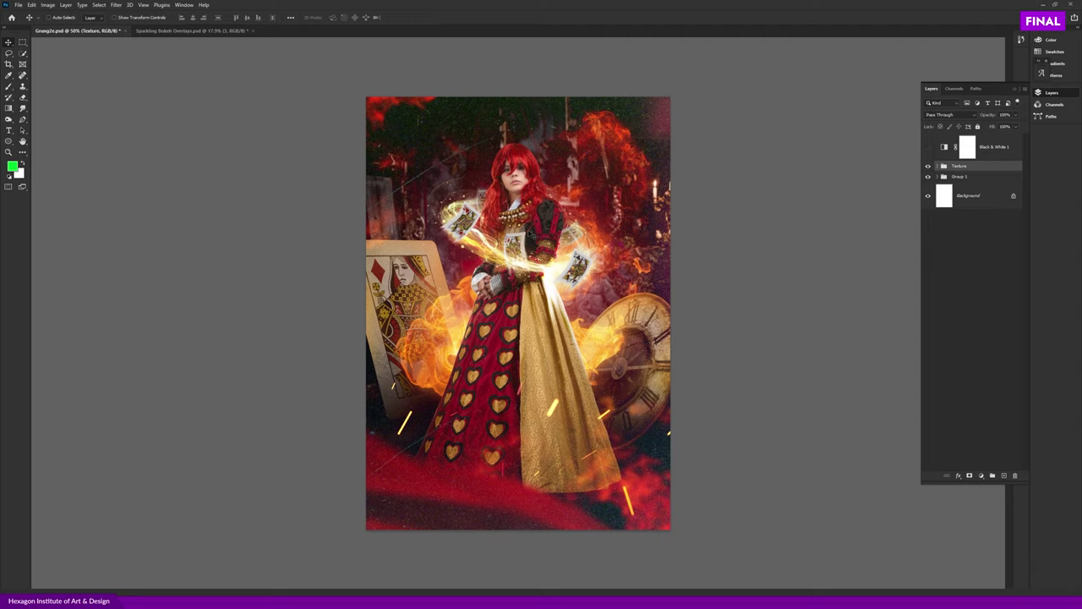
# - In Sparkling Bokeh Overlays, select all and step through the first bokeh layers to compare patterns
pyautogui.click(188, 31)
pyautogui.hotkey('ctrl', 'a')
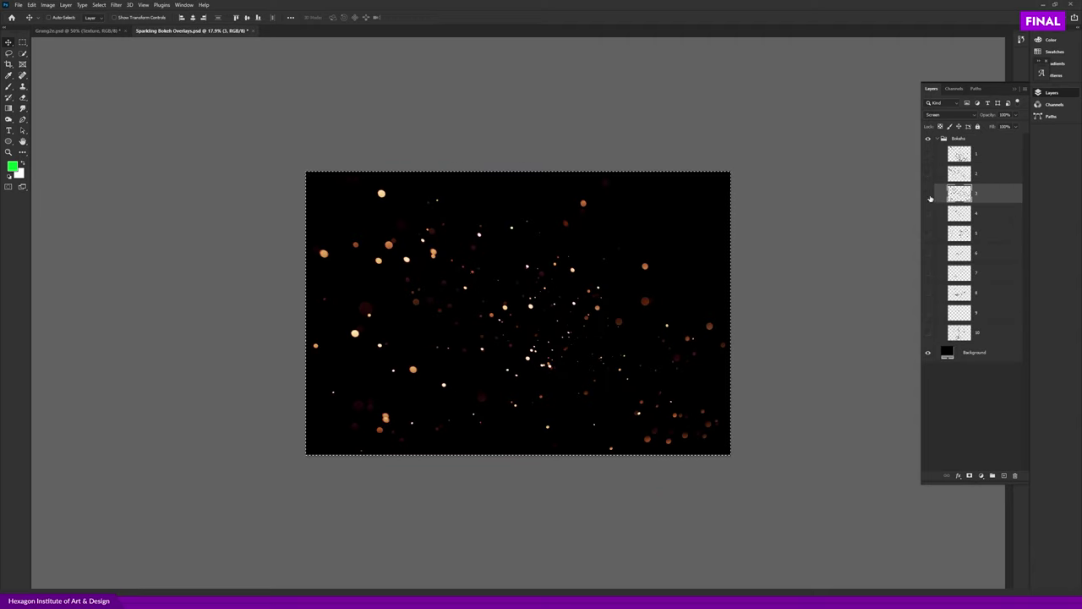
pyautogui.click(928, 194)
pyautogui.click(928, 174)
pyautogui.click(928, 194)
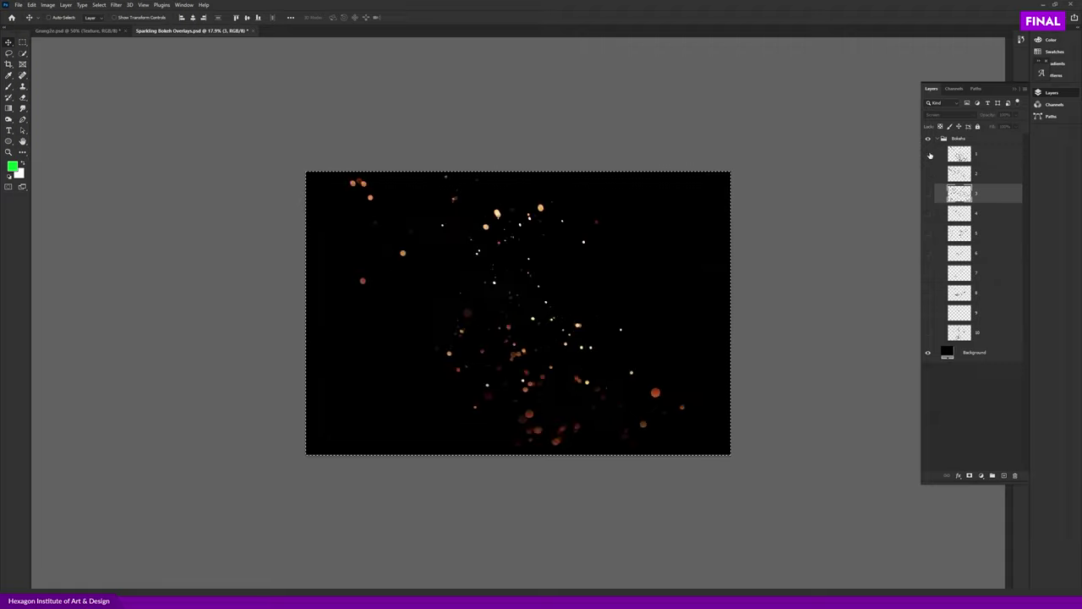
pyautogui.click(929, 175)
pyautogui.click(928, 194)
pyautogui.click(928, 213)
pyautogui.click(928, 233)
pyautogui.click(928, 272)
# - Preview bokeh layers 7 through 10, including the denser layer 10
pyautogui.click(928, 233)
pyautogui.click(928, 273)
pyautogui.click(928, 292)
pyautogui.click(928, 312)
pyautogui.click(928, 293)
pyautogui.click(927, 332)
pyautogui.click(928, 312)
# - Pick the sparser bokeh layer 4 and drag it into the Grunge2e composite
pyautogui.click(927, 214)
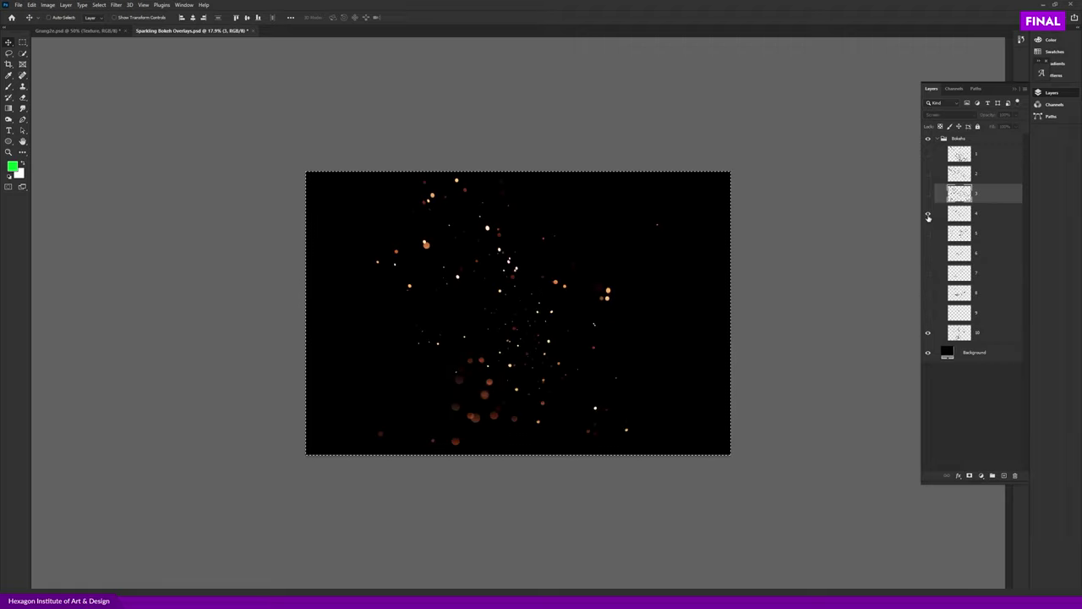
pyautogui.click(928, 333)
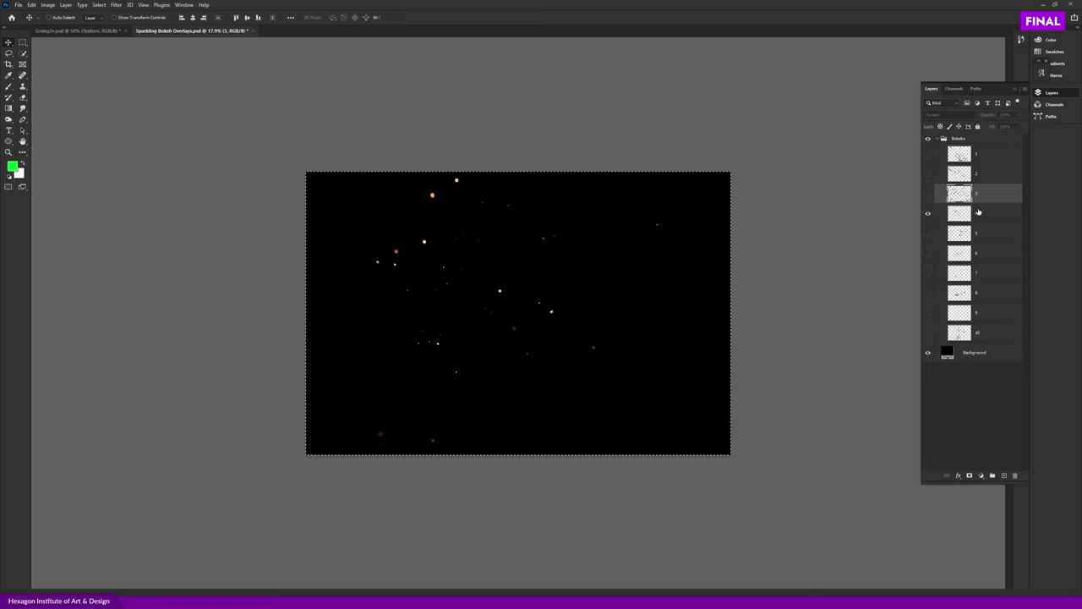
pyautogui.click(985, 214)
pyautogui.moveTo(496, 223); pyautogui.dragTo(489, 180)
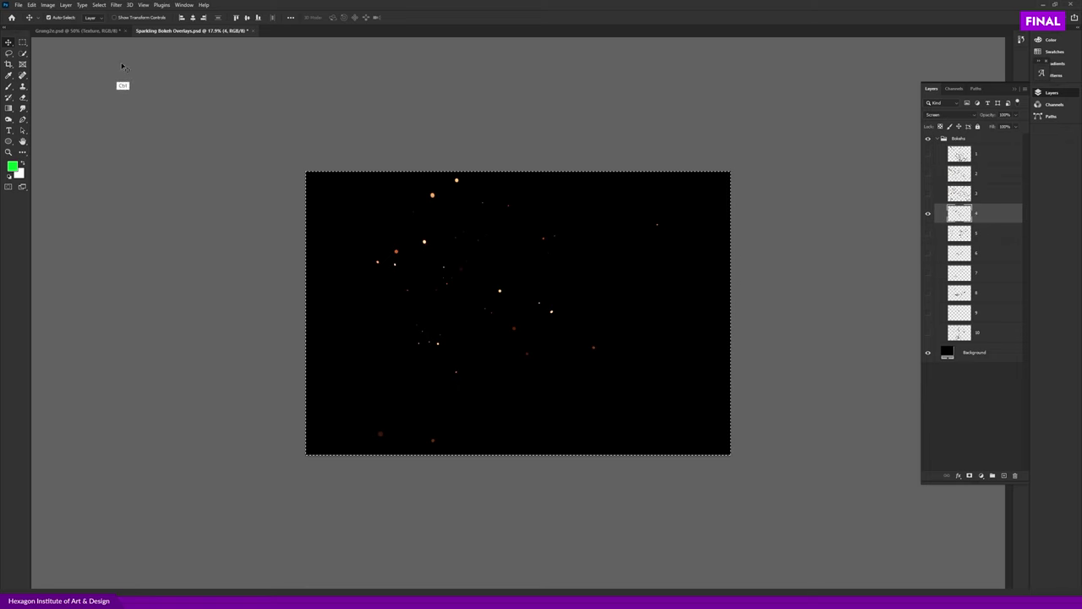
pyautogui.moveTo(488, 179); pyautogui.dragTo(532, 254)
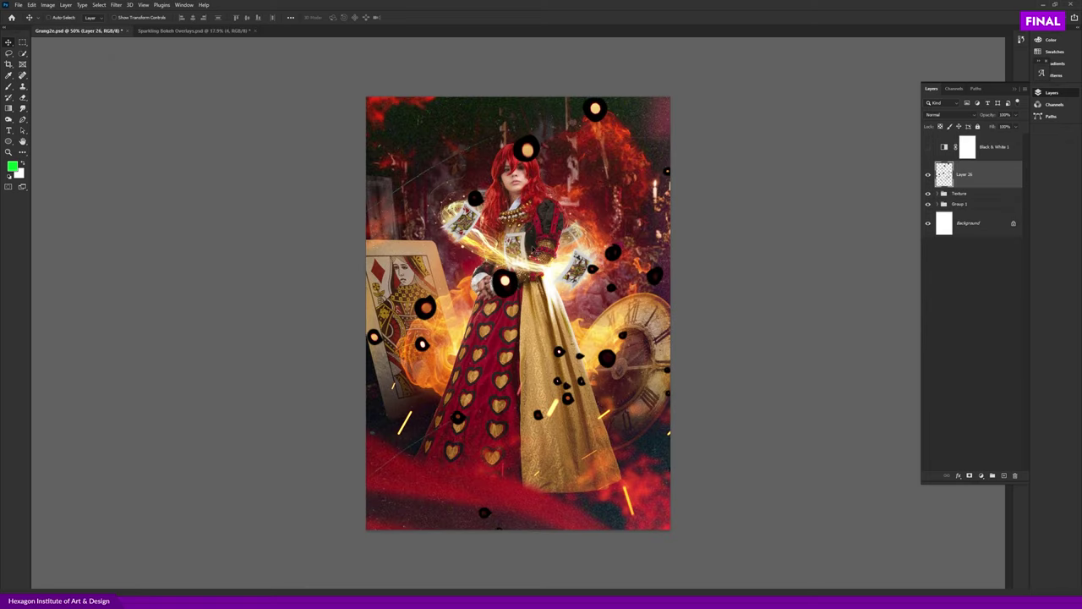
pyautogui.hotkey('alt', 'shift', 's')
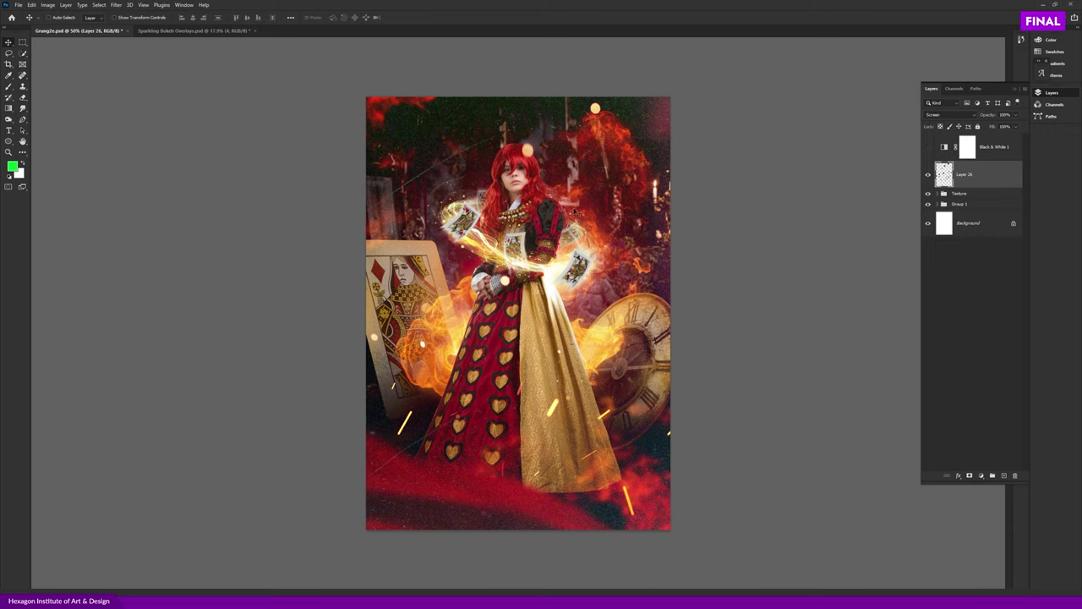
pyautogui.moveTo(720, 296)
pyautogui.mouseDown()
pyautogui.moveTo(707, 327)
pyautogui.moveTo(714, 349)
pyautogui.moveTo(736, 331)
pyautogui.mouseUp()
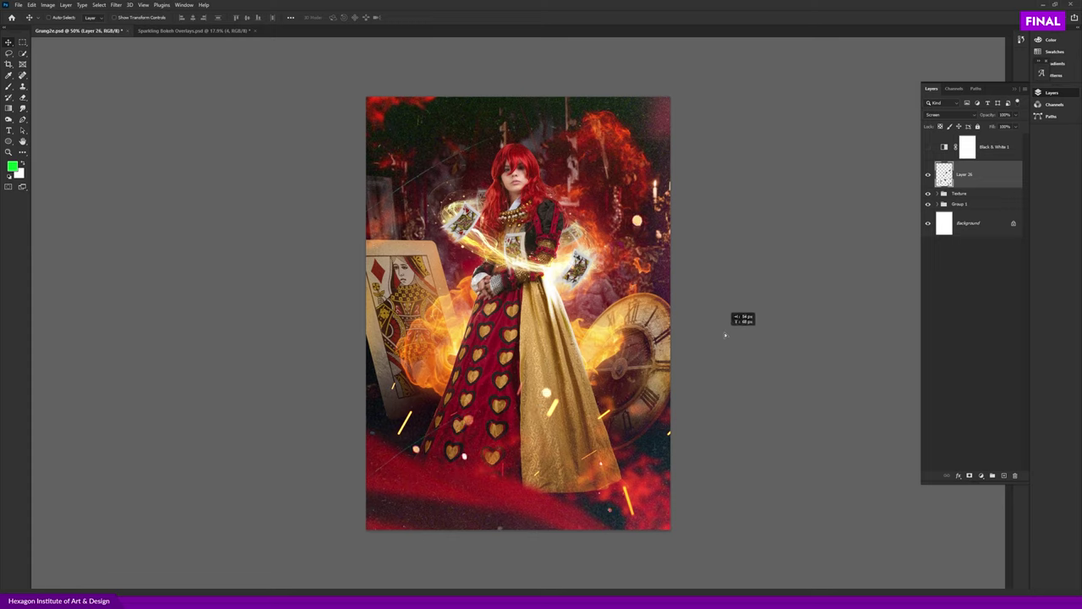
pyautogui.moveTo(741, 335); pyautogui.dragTo(722, 354)
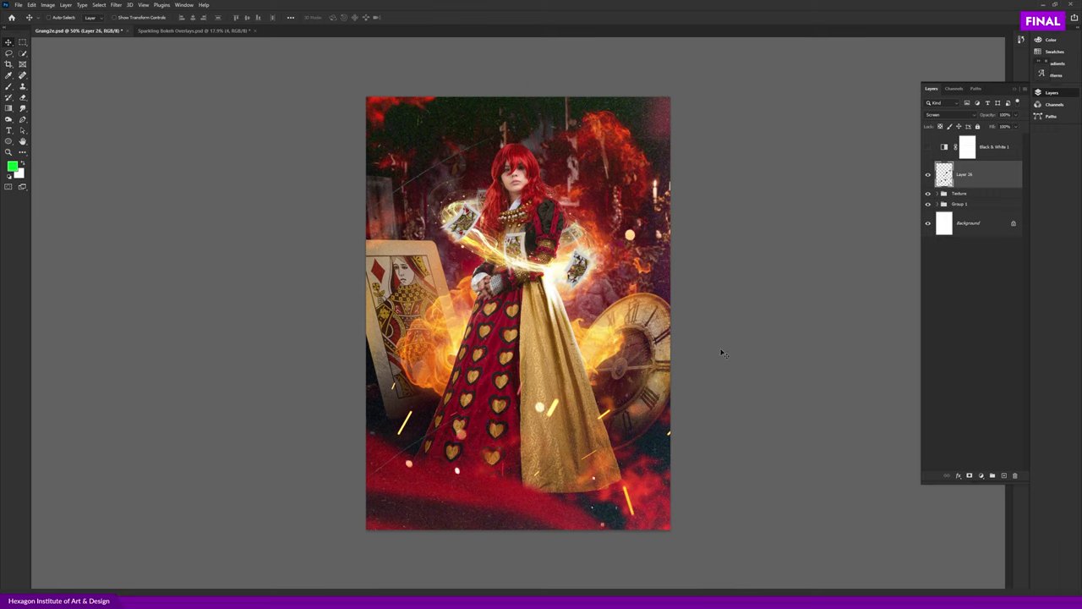
pyautogui.moveTo(722, 354); pyautogui.dragTo(728, 339)
pyautogui.moveTo(725, 348); pyautogui.dragTo(721, 358)
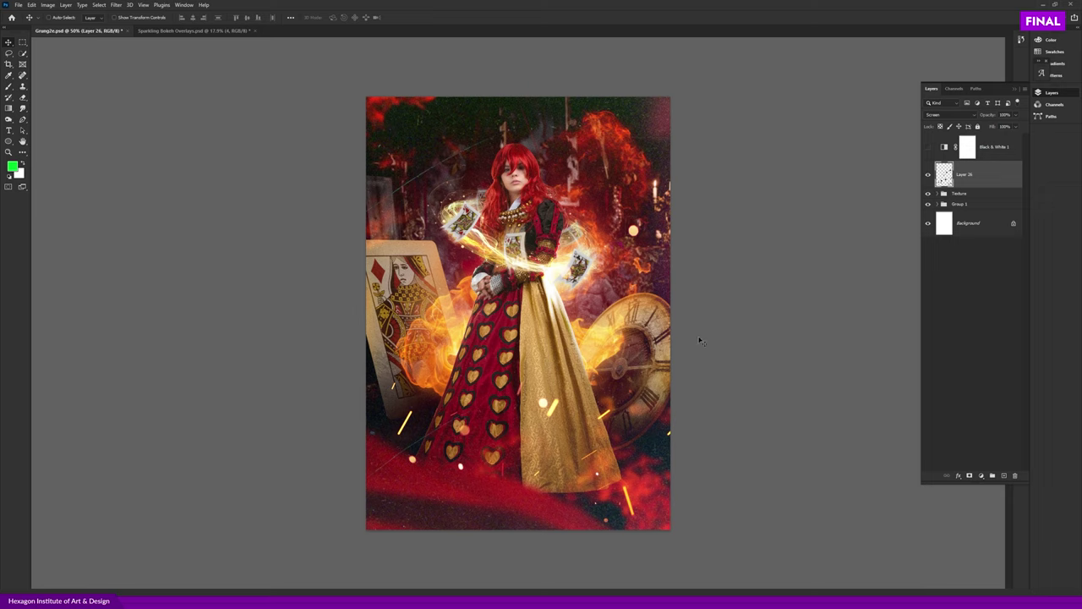
pyautogui.scroll(4, 585, 286)
pyautogui.moveTo(508, 254); pyautogui.dragTo(586, 285)
pyautogui.hotkey('ctrl', '0')
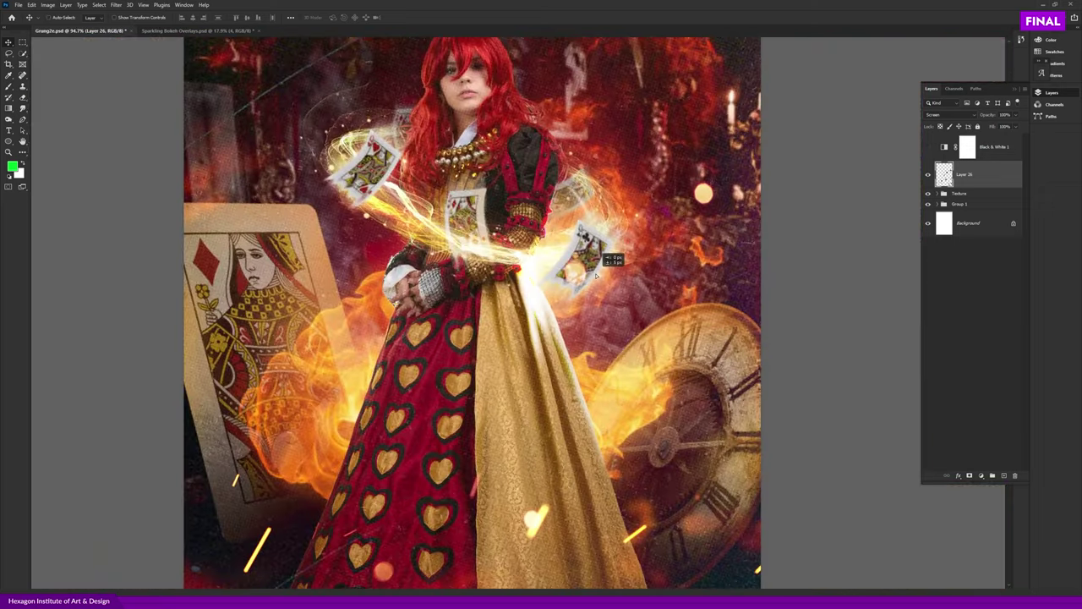
pyautogui.moveTo(586, 286); pyautogui.dragTo(605, 311)
pyautogui.scroll(-5, 606, 313)
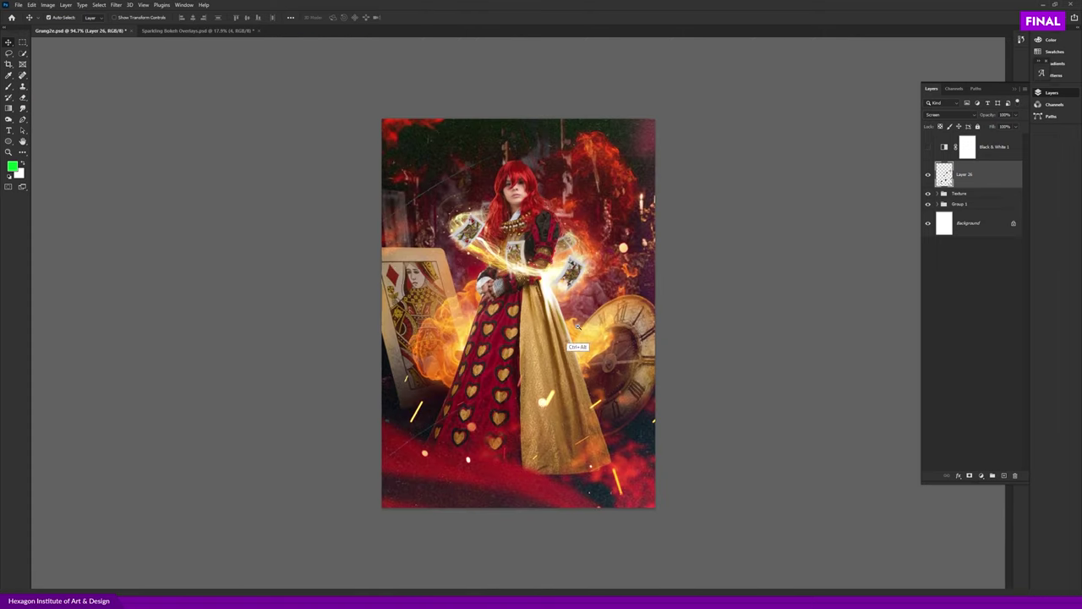
pyautogui.scroll(-1, 609, 339)
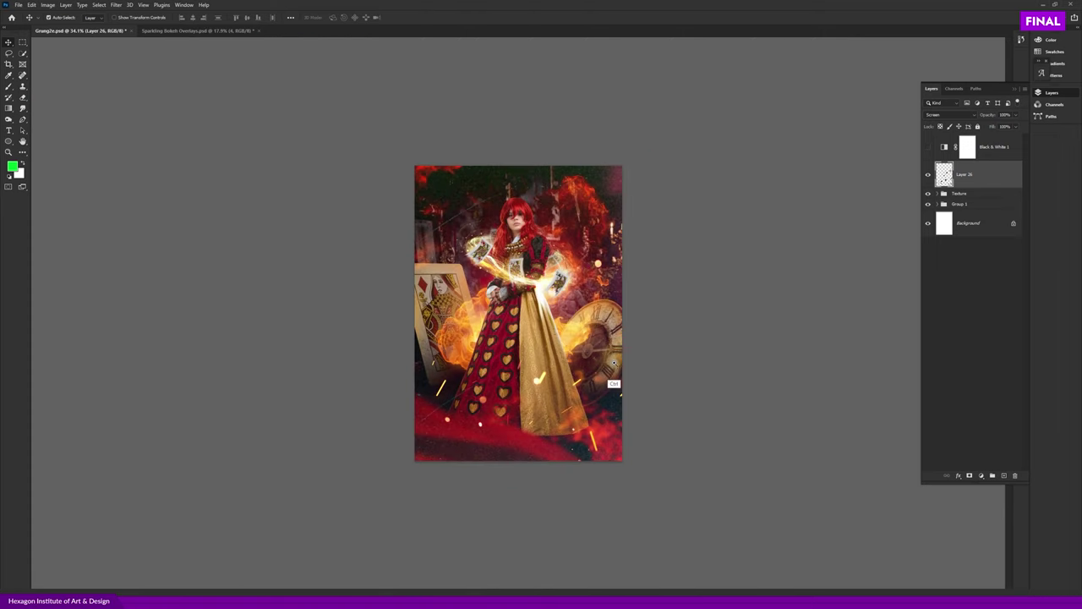
pyautogui.scroll(1, 613, 359)
pyautogui.moveTo(615, 364); pyautogui.dragTo(614, 353)
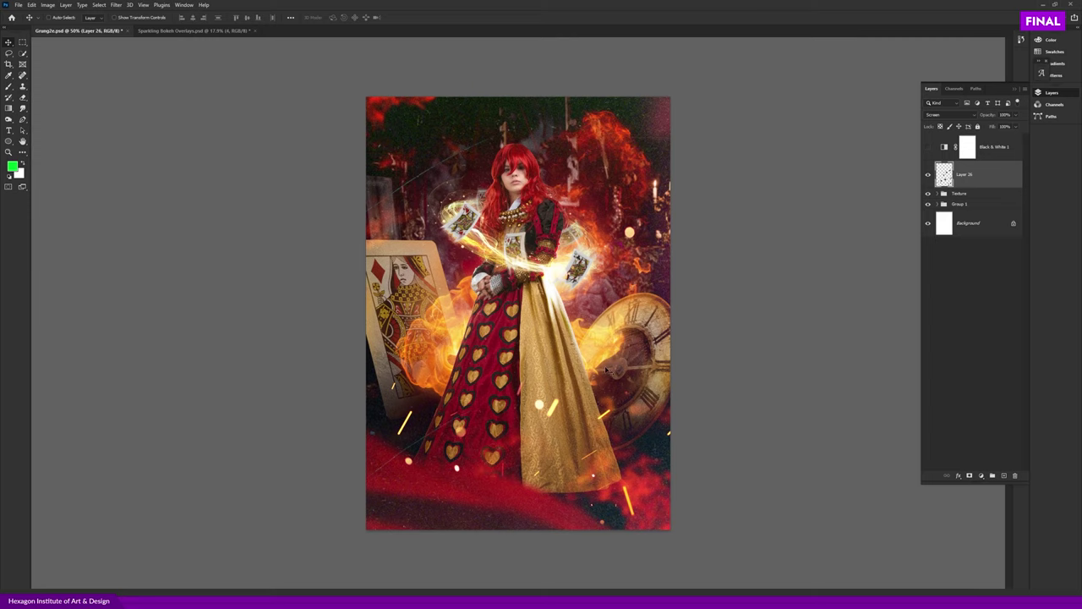
pyautogui.moveTo(614, 352); pyautogui.dragTo(618, 346)
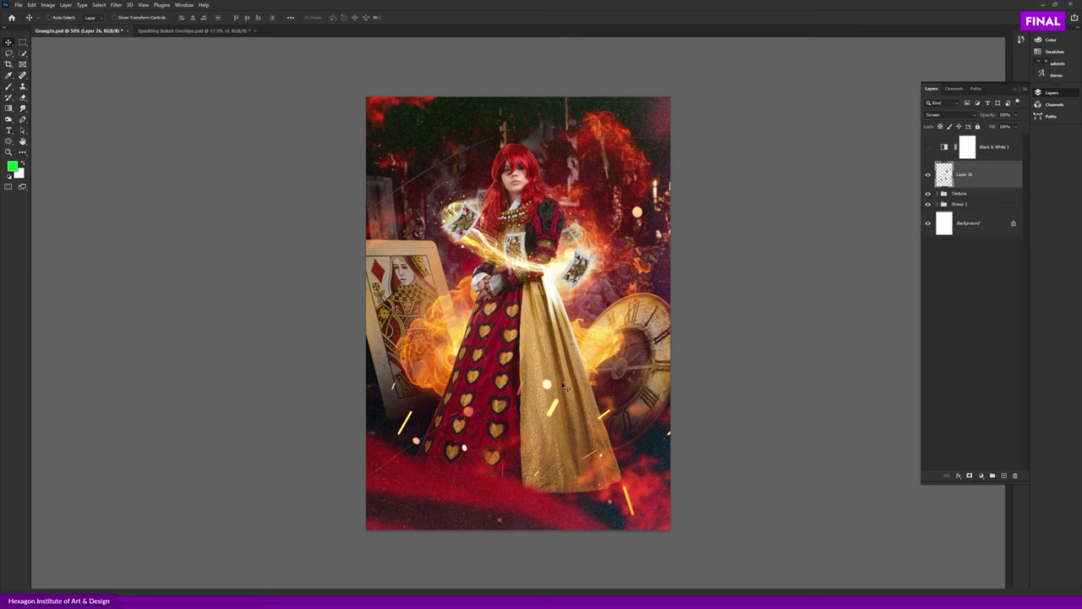
pyautogui.moveTo(570, 370)
pyautogui.mouseDown()
pyautogui.moveTo(471, 277)
pyautogui.moveTo(464, 293)
pyautogui.mouseUp()
pyautogui.moveTo(513, 356); pyautogui.dragTo(521, 388)
pyautogui.moveTo(451, 338); pyautogui.dragTo(447, 332)
pyautogui.hotkey('ctrl', 'f')
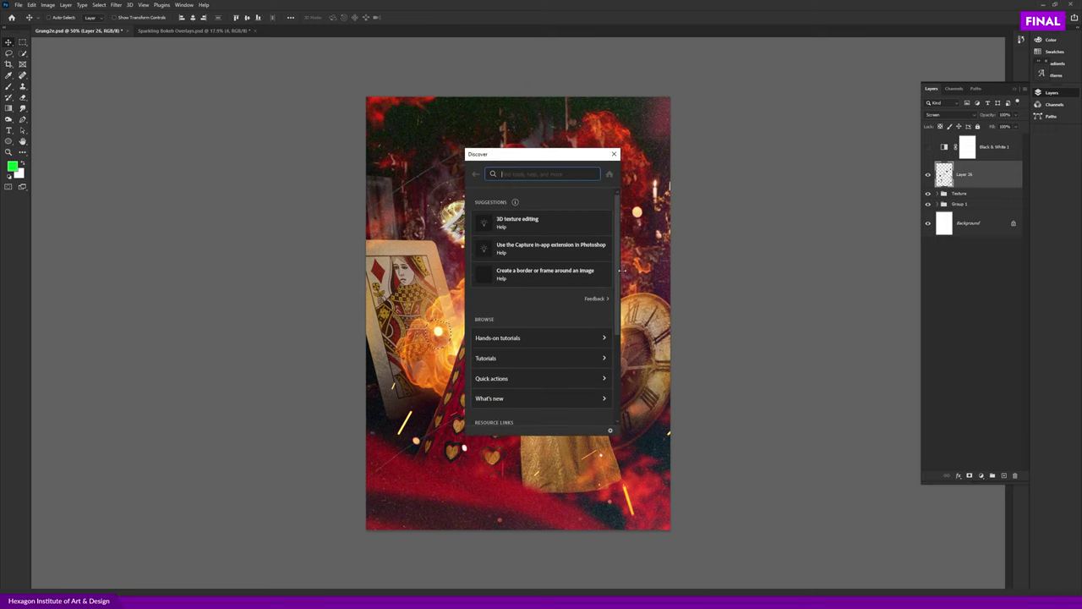
pyautogui.click(614, 154)
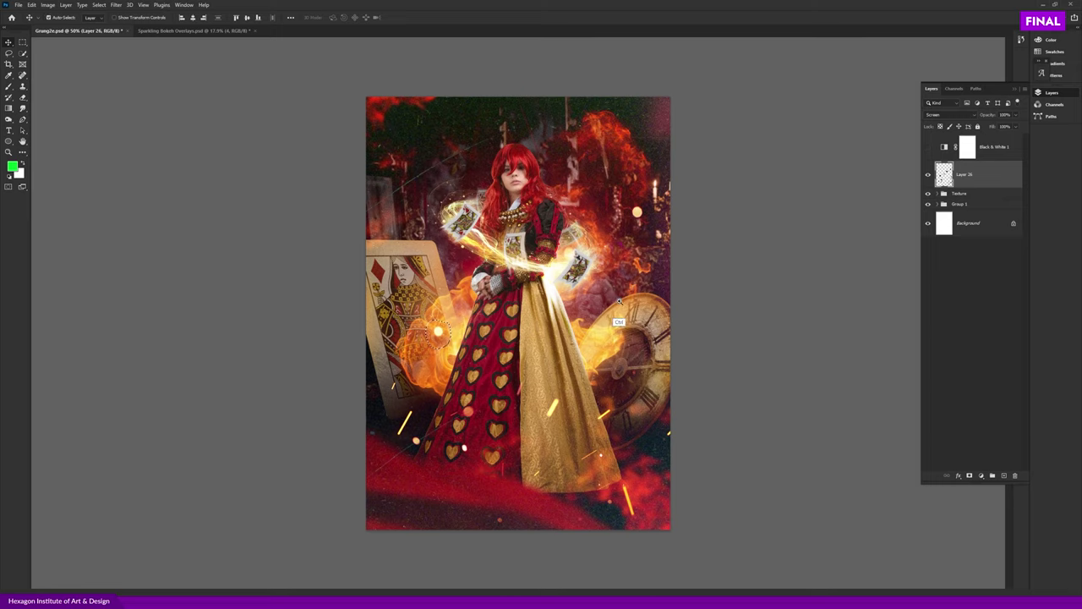
pyautogui.hotkey('ctrl', '+')
pyautogui.scroll(-2, 587, 299)
pyautogui.hotkey('ctrl', '+')
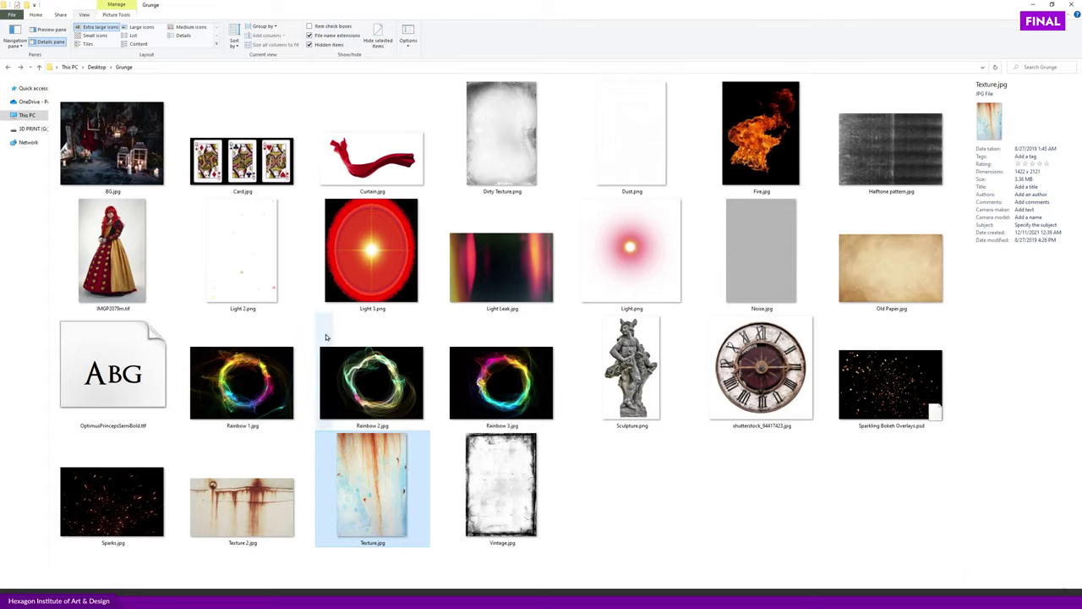
# - Drag Card.jpg from the Grunge folder onto Photoshop to open it as a new document
pyautogui.moveTo(241, 160); pyautogui.dragTo(508, 49)
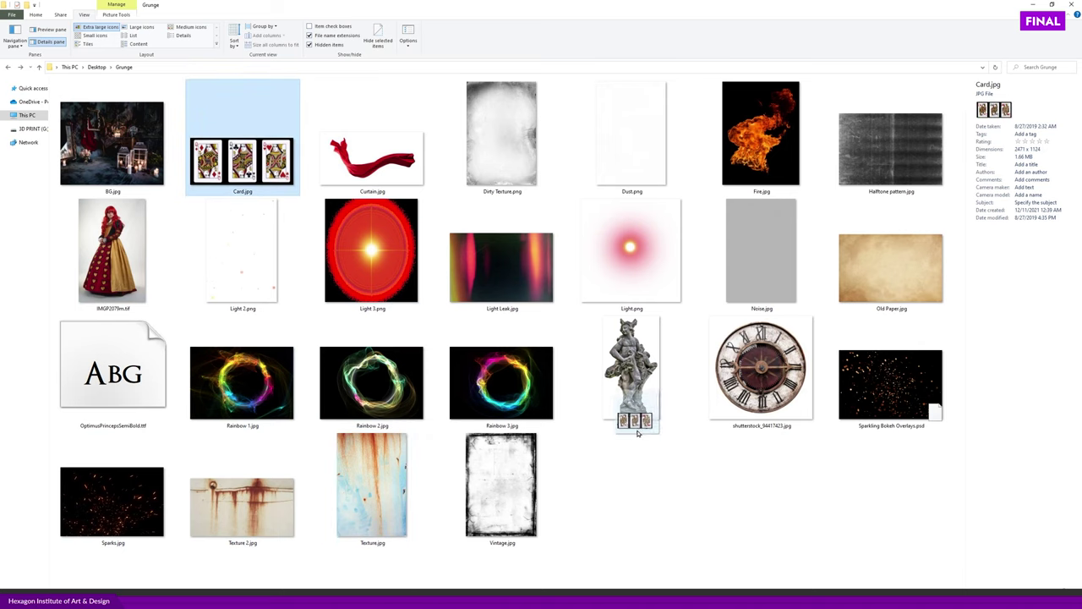
pyautogui.hotkey('alt', 'Tab')
pyautogui.moveTo(508, 50); pyautogui.dragTo(500, 20)
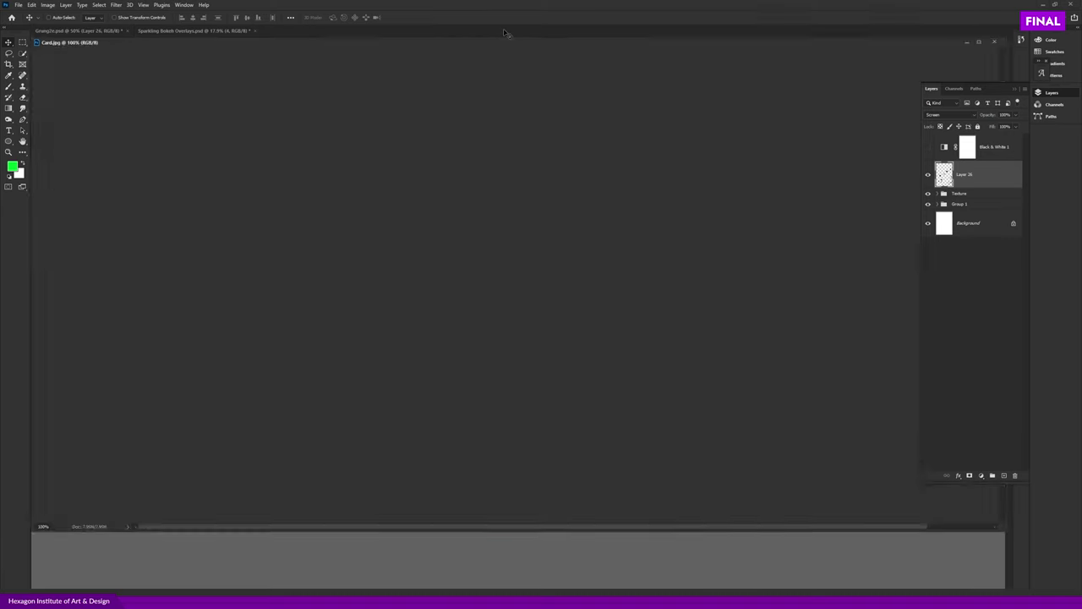
# - Marquee-select the Q and club corner index on the Card.jpg clubs card
pyautogui.press('m')
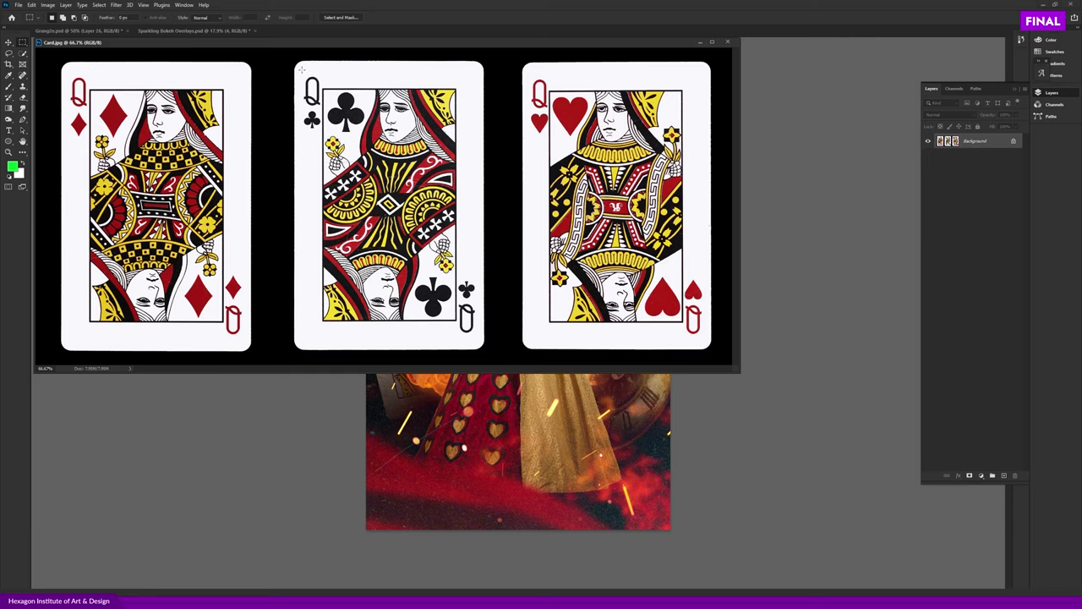
pyautogui.moveTo(301, 72); pyautogui.dragTo(322, 132)
pyautogui.moveTo(118, 42)
pyautogui.mouseDown()
pyautogui.moveTo(302, 49)
pyautogui.moveTo(296, 31)
pyautogui.mouseUp()
# - Paste the index into the queen composite, move it top-left, and invert it to white on black
pyautogui.click(80, 31)
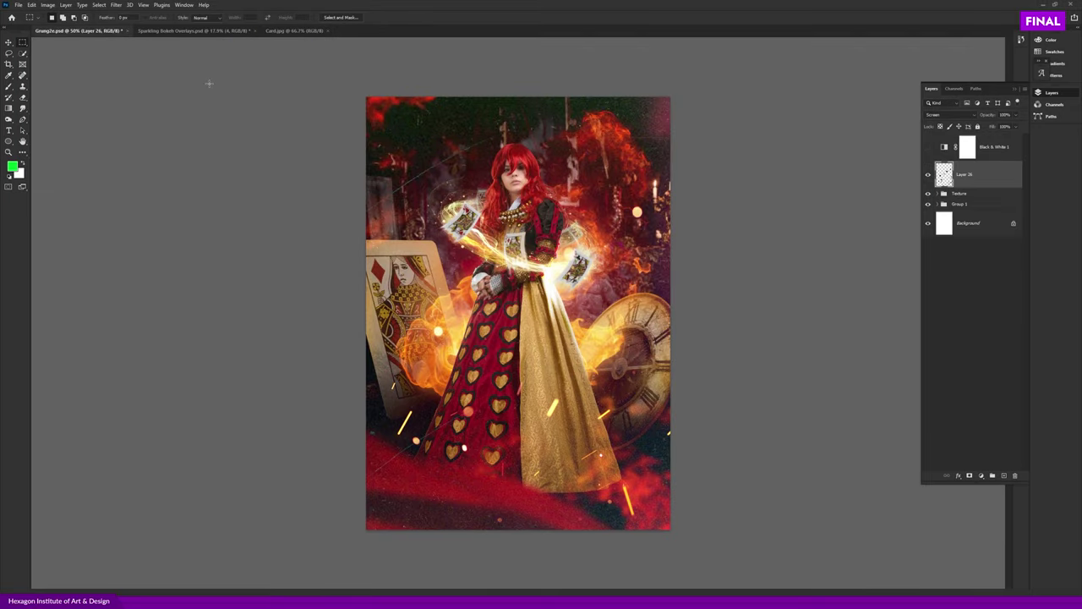
pyautogui.hotkey('ctrl', 'v')
pyautogui.press('v')
pyautogui.moveTo(531, 288)
pyautogui.mouseDown()
pyautogui.moveTo(423, 143)
pyautogui.moveTo(405, 208)
pyautogui.mouseUp()
pyautogui.scroll(2, 425, 146)
pyautogui.scroll(1, 424, 145)
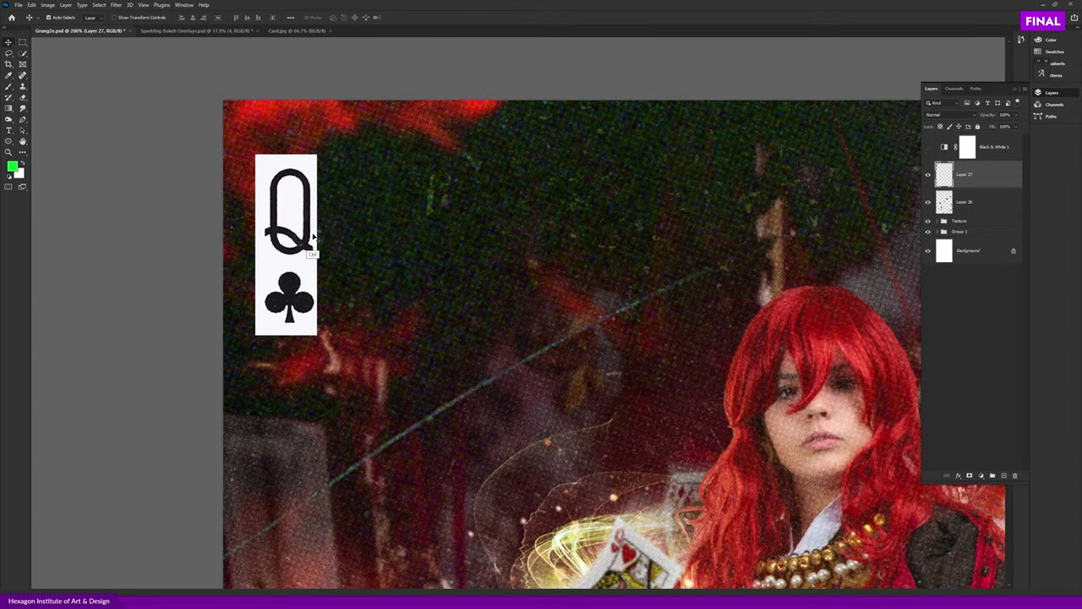
pyautogui.hotkey('ctrl', 'i')
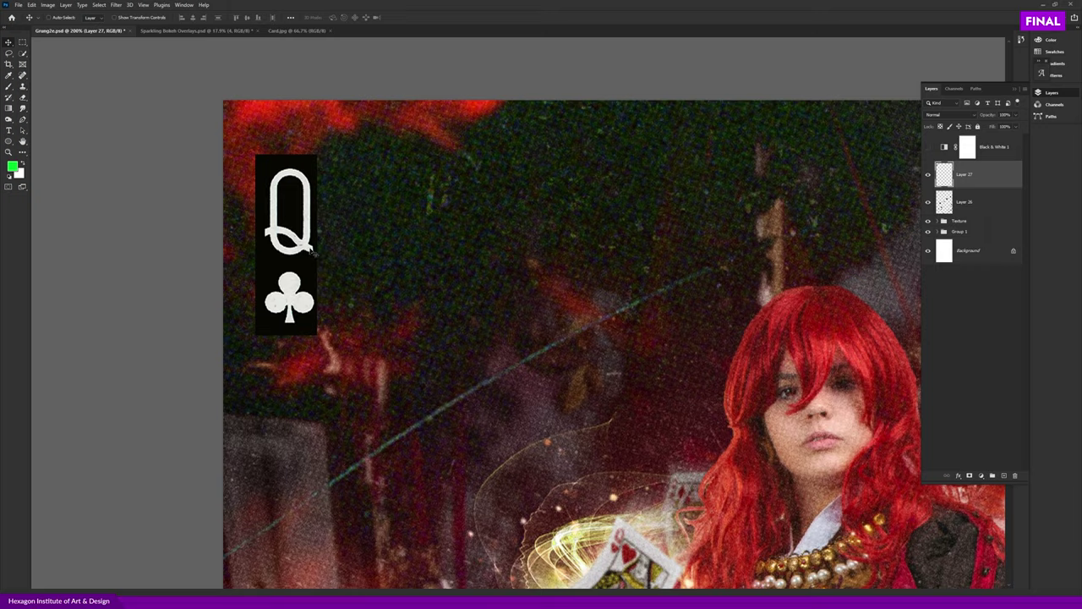
# - Apply Levels to brighten the index's Q strokes to pure white
pyautogui.scroll(3, 313, 252)
pyautogui.scroll(1, 343, 268)
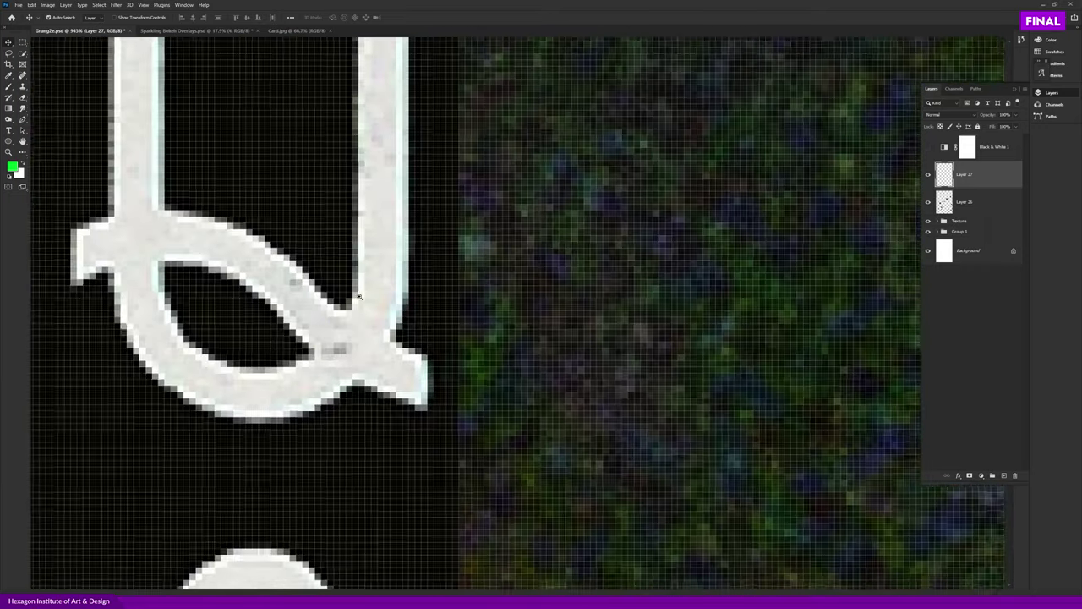
pyautogui.scroll(2, 359, 296)
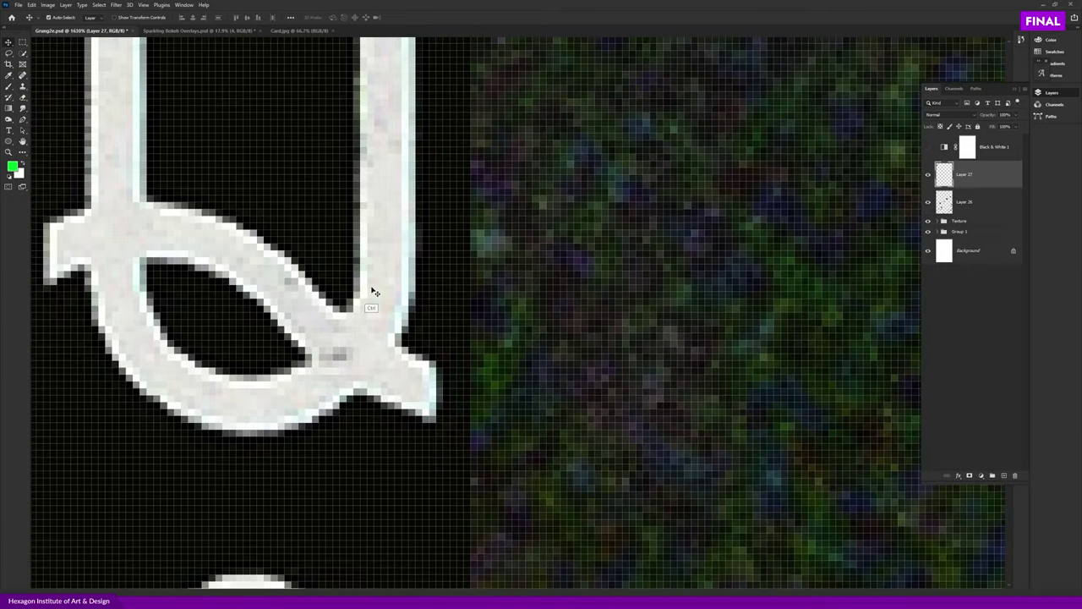
pyautogui.hotkey('ctrl', 'l')
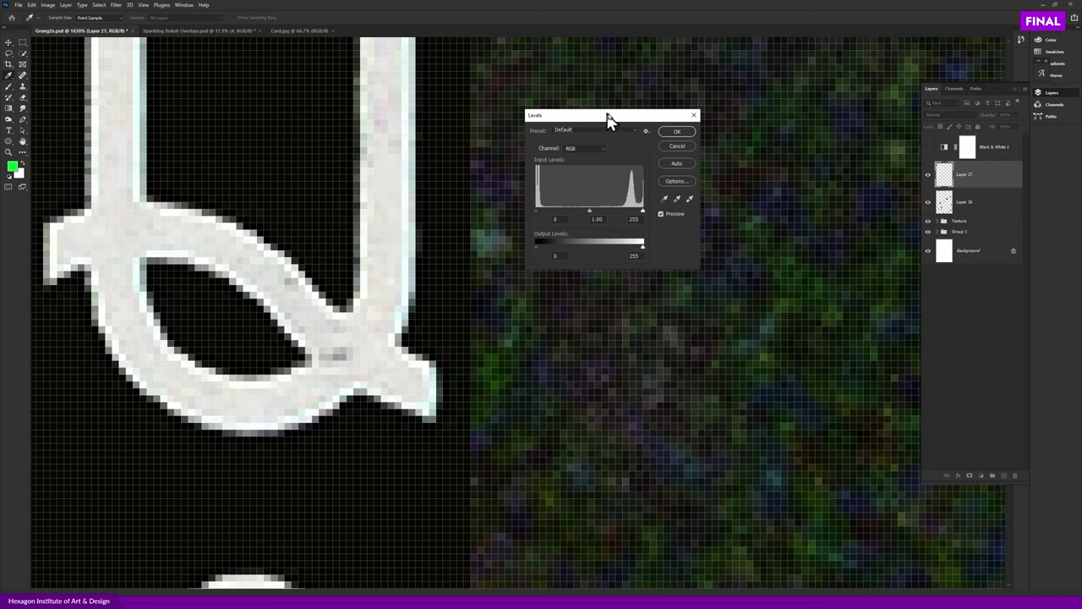
pyautogui.moveTo(609, 114); pyautogui.dragTo(603, 109)
pyautogui.moveTo(637, 208); pyautogui.dragTo(615, 208)
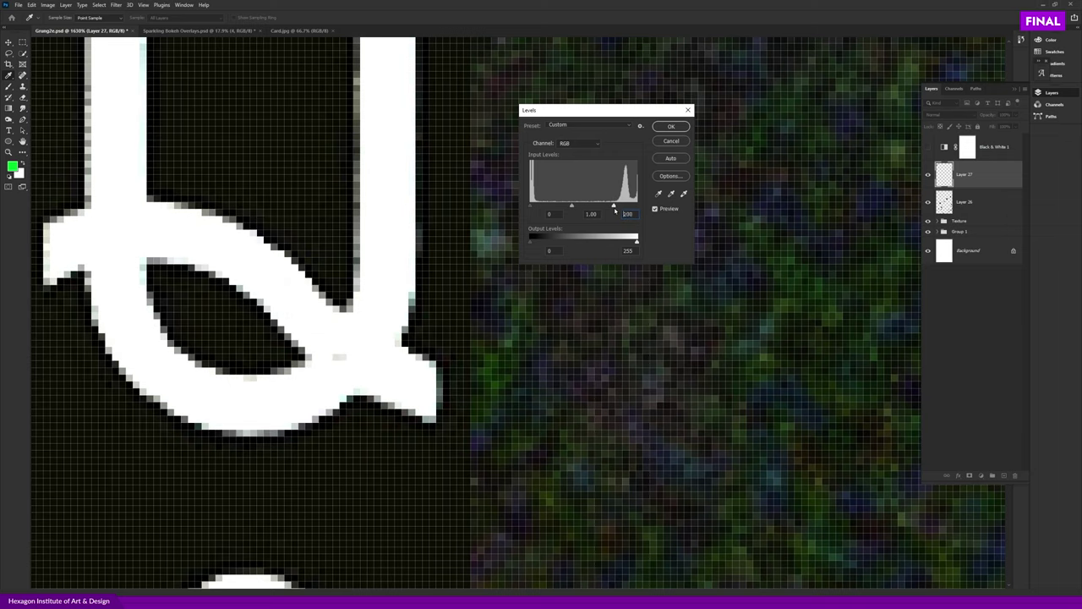
pyautogui.click(670, 126)
# - Set the index layer's blend mode to Screen to hide the black box
pyautogui.scroll(-10, 649, 155)
pyautogui.scroll(-2, 609, 211)
pyautogui.press('a')
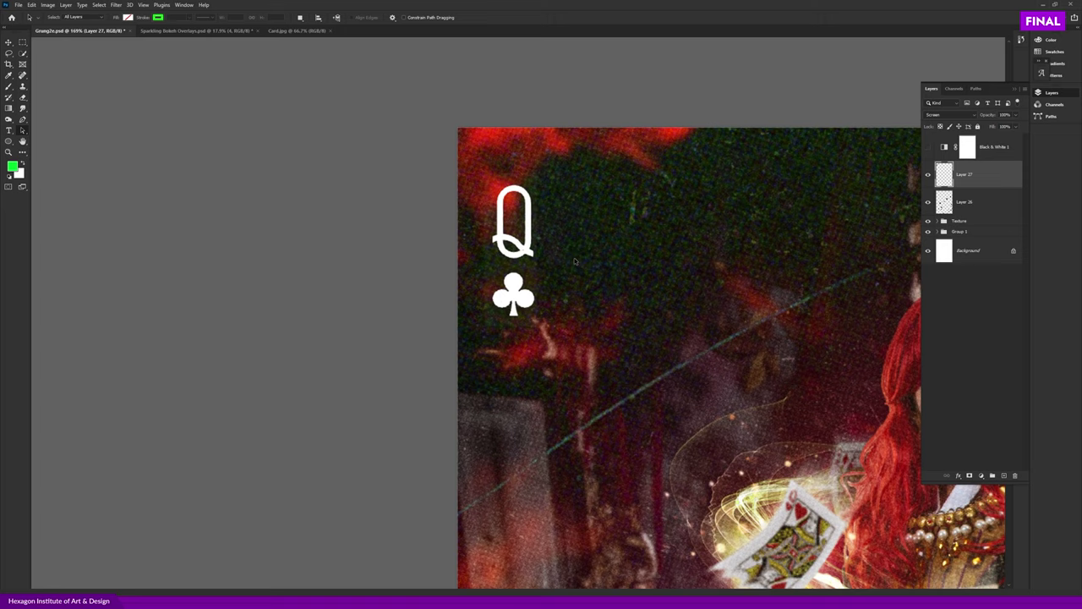
pyautogui.scroll(-3, 574, 261)
# - Free Transform the Q and club index slightly larger
pyautogui.hotkey('ctrl', 't')
pyautogui.moveTo(390, 157); pyautogui.dragTo(407, 203)
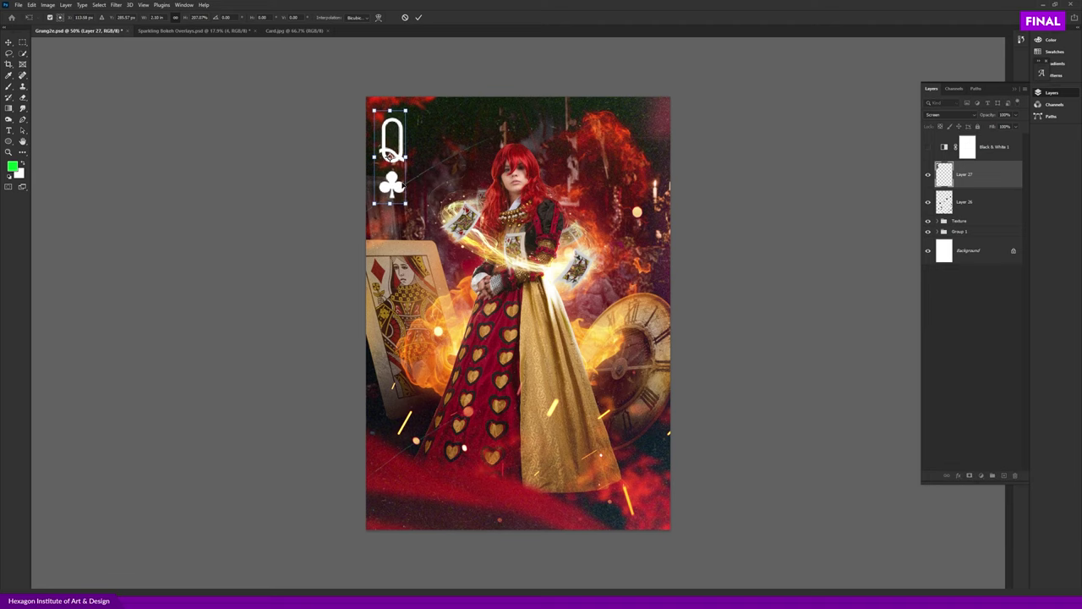
pyautogui.moveTo(408, 204); pyautogui.dragTo(400, 185)
pyautogui.press('Return')
# - Move and nudge the index into the card's top-left corner
pyautogui.scroll(2, 398, 142)
pyautogui.press('v')
pyautogui.moveTo(405, 139); pyautogui.dragTo(414, 148)
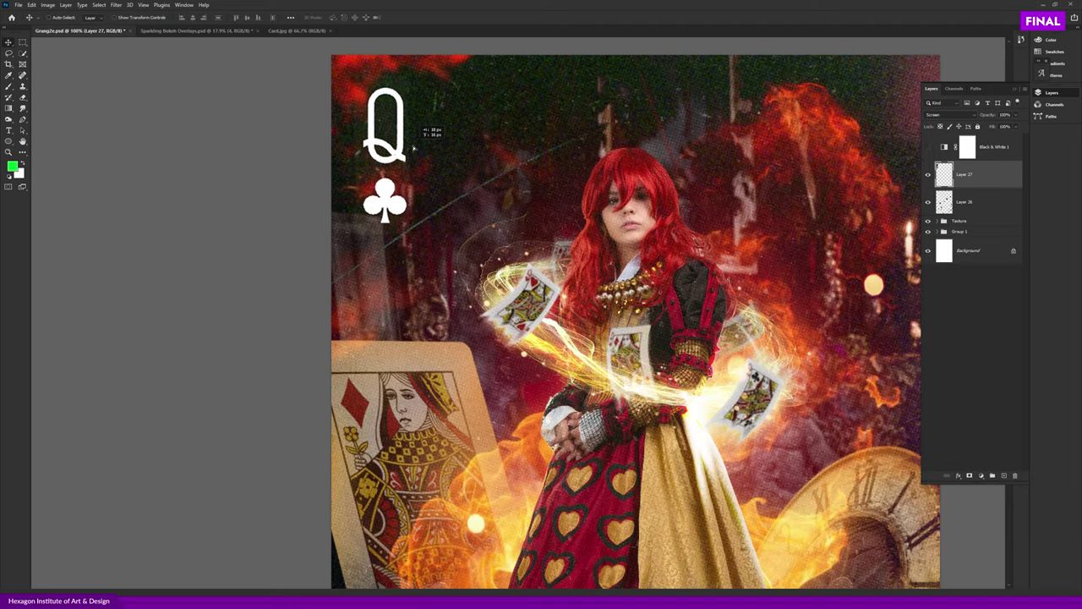
pyautogui.scroll(1, 415, 148)
pyautogui.scroll(3, 423, 127)
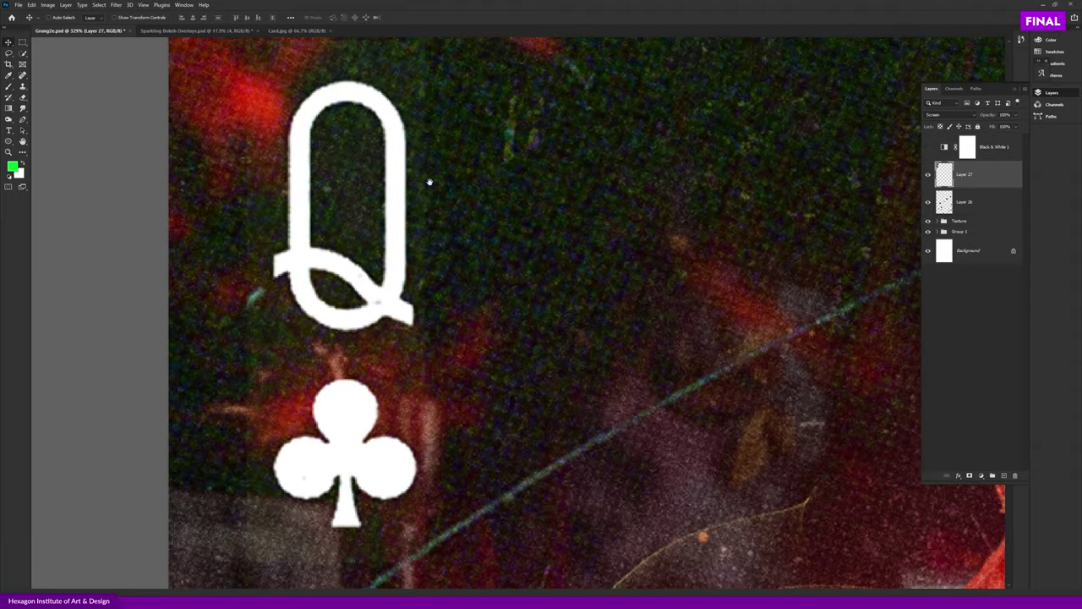
pyautogui.press('Right')
pyautogui.press('Up')
pyautogui.press('Right')
pyautogui.press('Right')
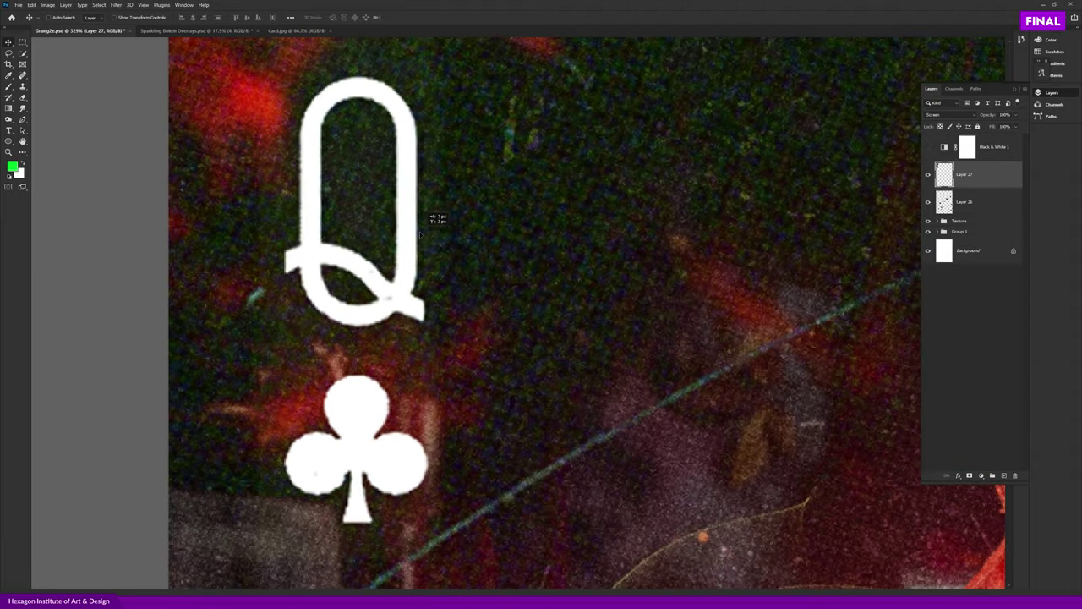
# - Apply a second Levels with black point 22 and white point 247
pyautogui.hotkey('ctrl', 'l')
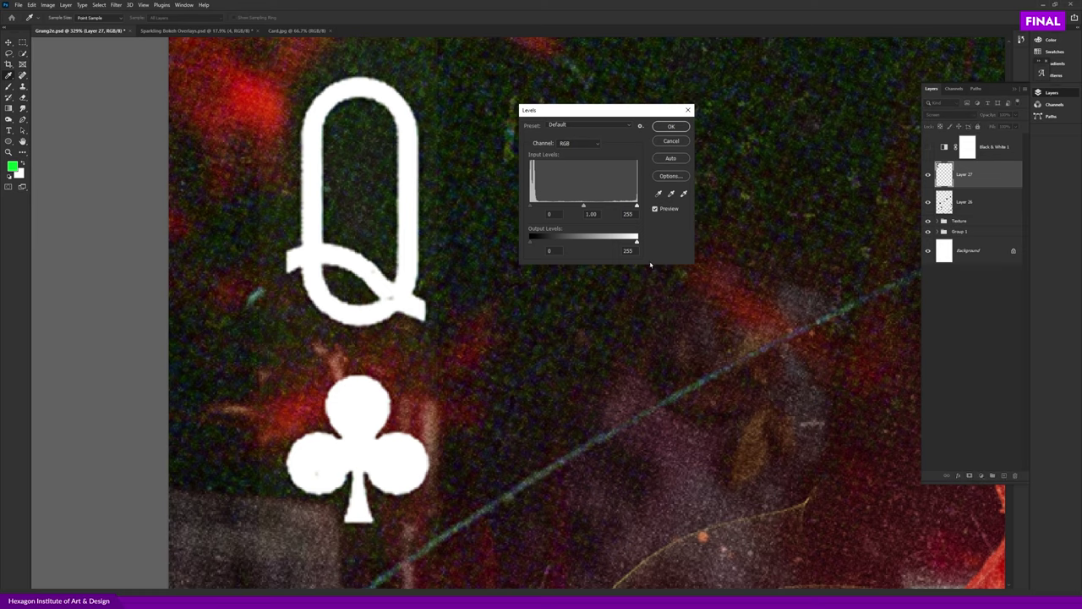
pyautogui.moveTo(637, 207); pyautogui.dragTo(629, 206)
pyautogui.moveTo(532, 207); pyautogui.dragTo(539, 206)
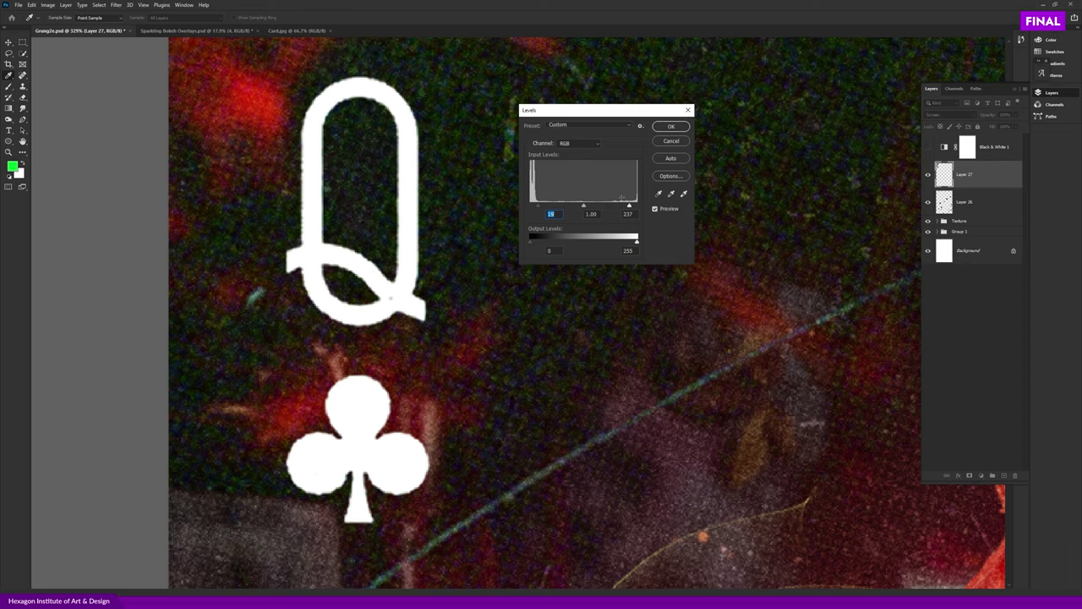
pyautogui.moveTo(630, 206); pyautogui.dragTo(634, 206)
pyautogui.moveTo(540, 206); pyautogui.dragTo(543, 197)
pyautogui.press('Return')
# - Nudge the top-left index slightly to the left
pyautogui.scroll(-1, 522, 232)
pyautogui.scroll(-1, 522, 232)
pyautogui.scroll(-1, 543, 293)
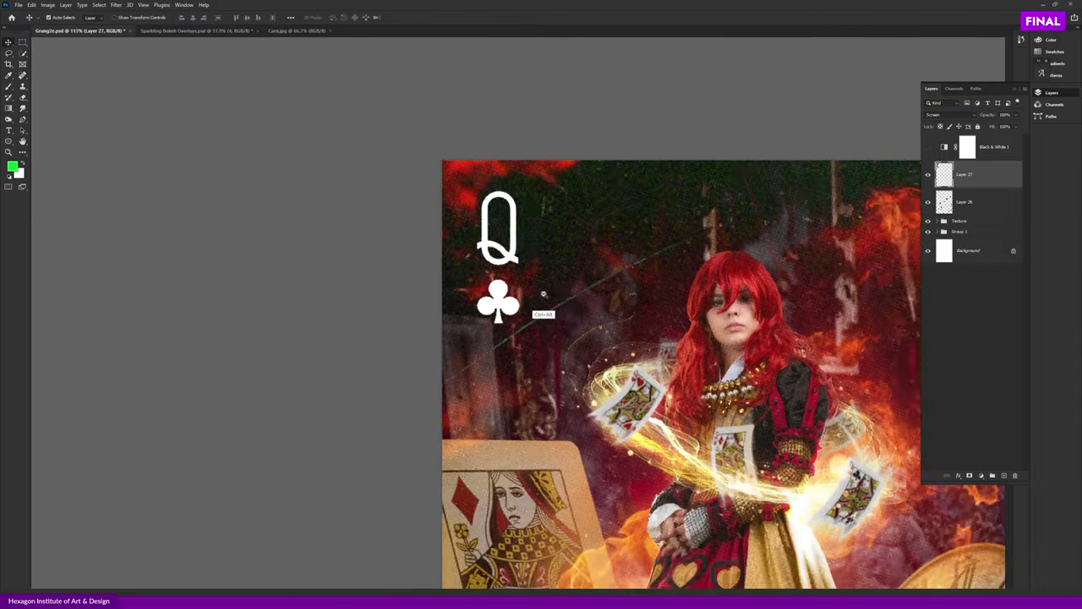
pyautogui.scroll(-1, 543, 294)
pyautogui.scroll(-1, 554, 320)
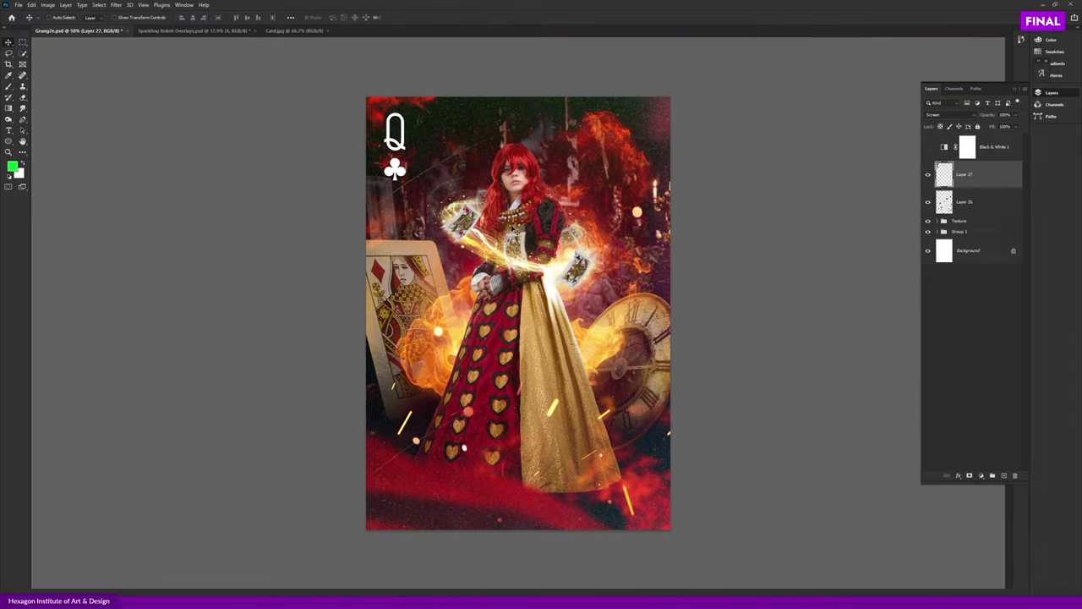
pyautogui.hotkey('shift', 'Left')
pyautogui.hotkey('shift', 'Left')
# - Duplicate the index toward the bottom-right and rotate the copy upside down
pyautogui.moveTo(404, 149); pyautogui.dragTo(633, 441)
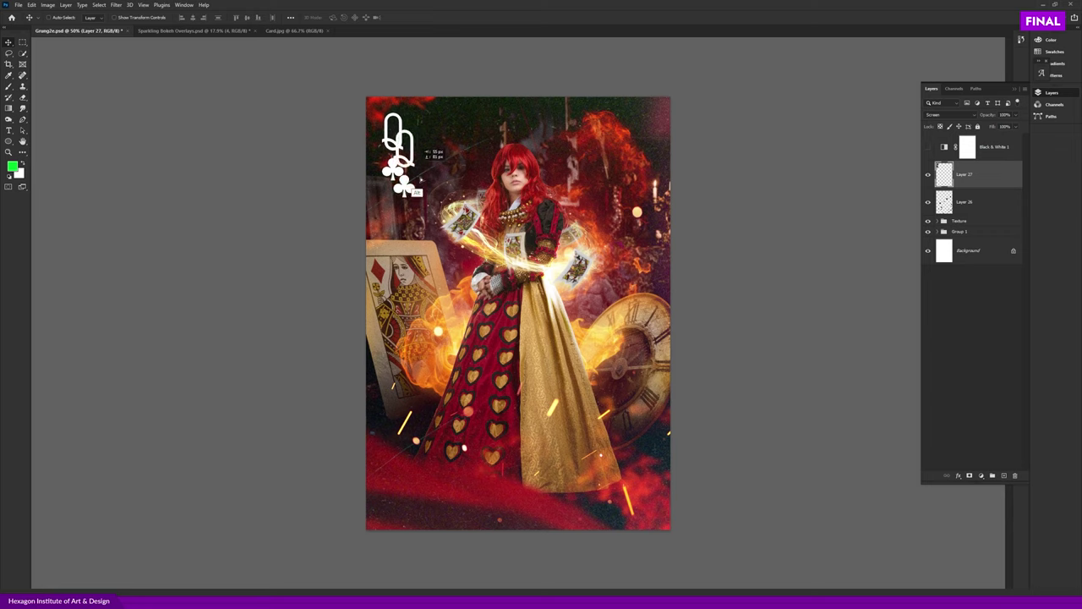
pyautogui.hotkey('ctrl', 't')
pyautogui.rightClick(567, 319)
pyautogui.click(627, 460)
pyautogui.press('Return')
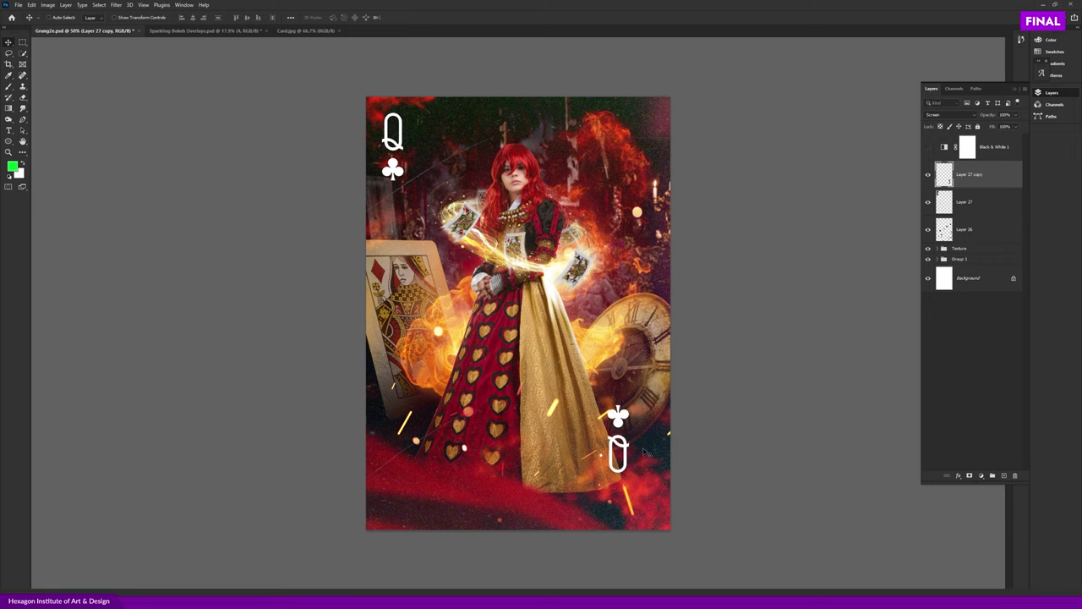
# - Fit the flipped copy into the bottom-right corner, shrinking it slightly
pyautogui.moveTo(632, 459); pyautogui.dragTo(670, 463)
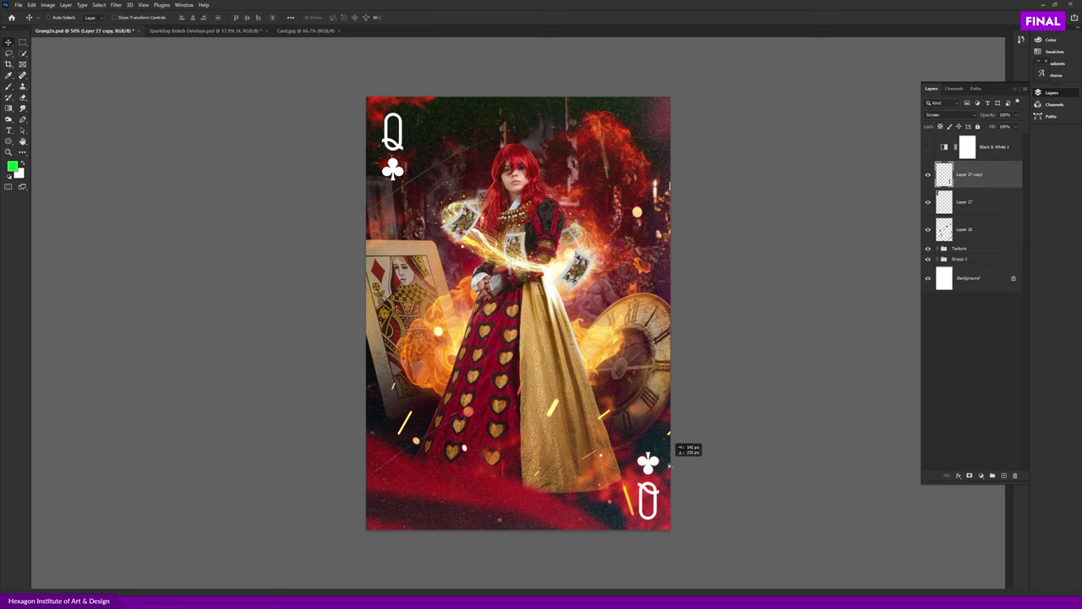
pyautogui.moveTo(670, 463); pyautogui.dragTo(670, 456)
pyautogui.press('Left')
pyautogui.press('Left')
pyautogui.press('Left')
pyautogui.press('Left')
pyautogui.press('Left')
pyautogui.press('Left')
pyautogui.hotkey('ctrl', '-')
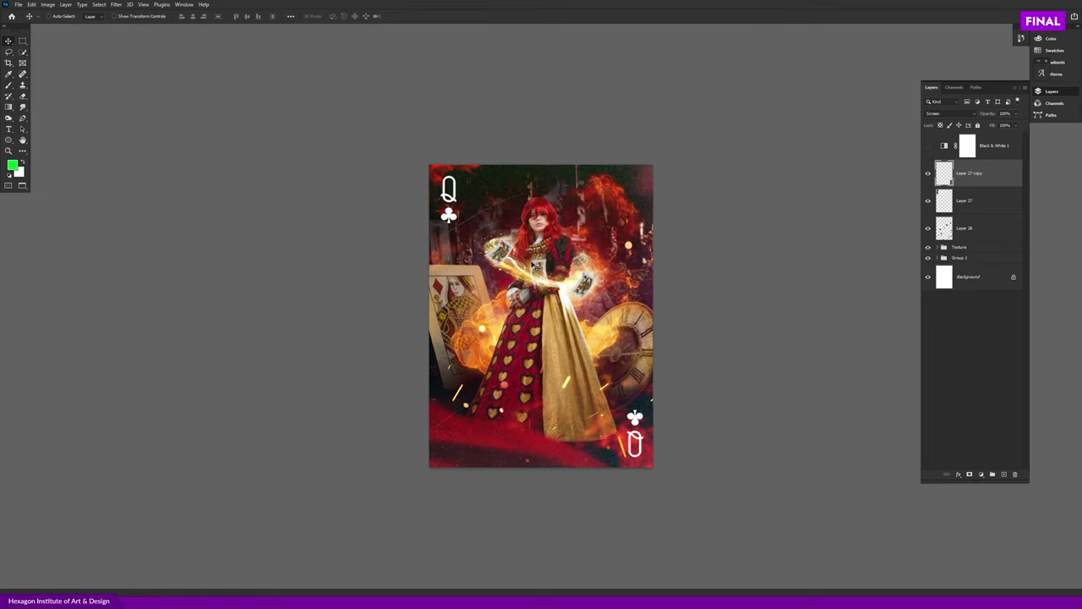
pyautogui.hotkey('ctrl', '+')
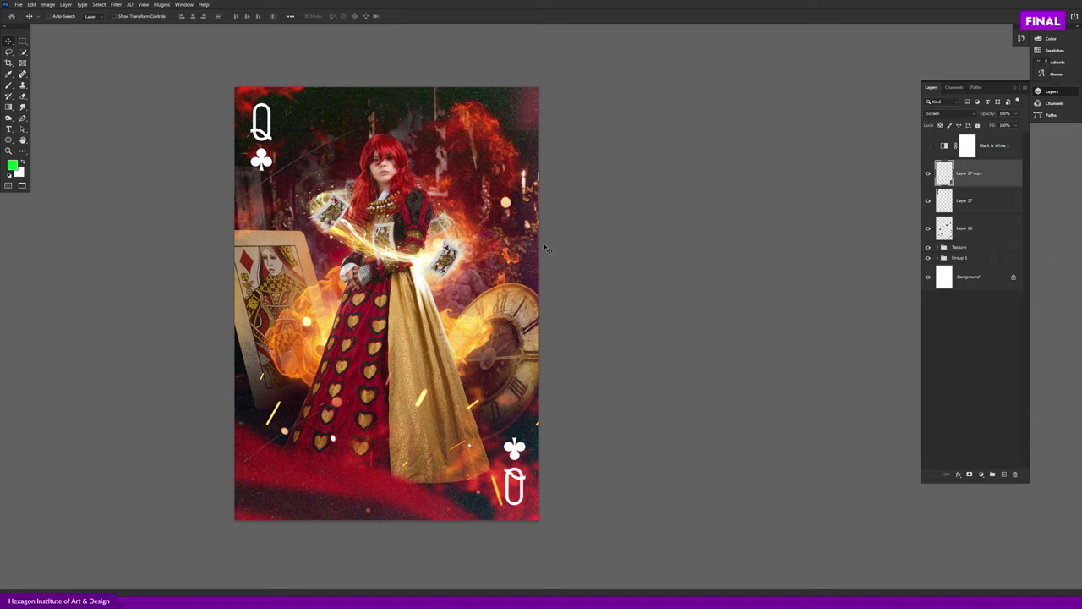
pyautogui.hotkey('ctrl', 't')
pyautogui.moveTo(529, 433); pyautogui.dragTo(532, 435)
pyautogui.press('Return')
# - Fine-tune the position of the top-left index on Layer 27
pyautogui.click(942, 206)
pyautogui.moveTo(300, 152)
pyautogui.mouseDown()
pyautogui.moveTo(366, 244)
pyautogui.moveTo(285, 148)
pyautogui.mouseUp()
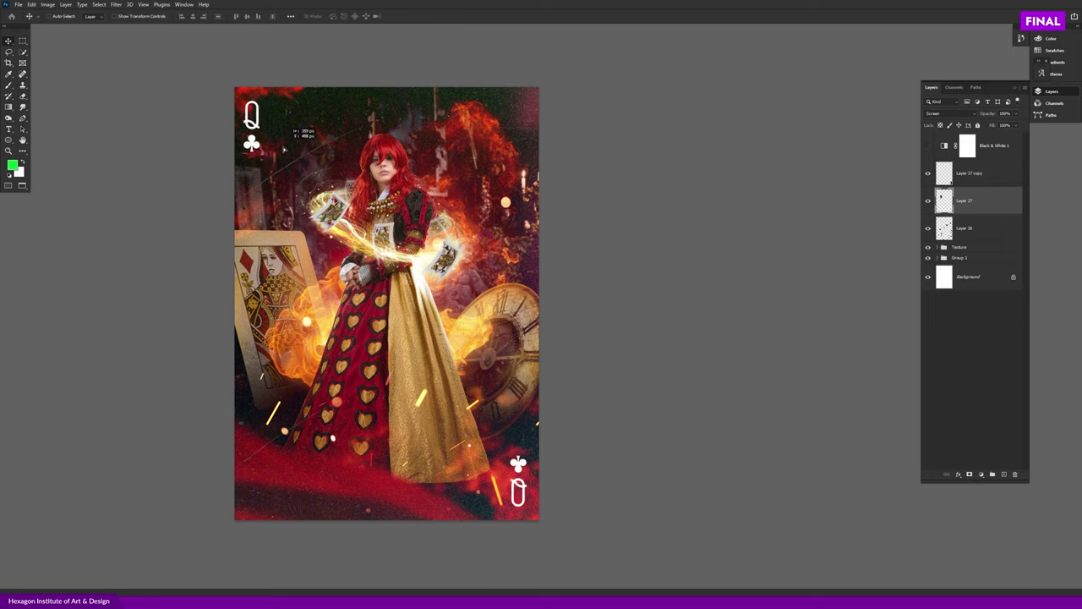
pyautogui.moveTo(285, 148); pyautogui.dragTo(293, 152)
pyautogui.scroll(-1, 384, 222)
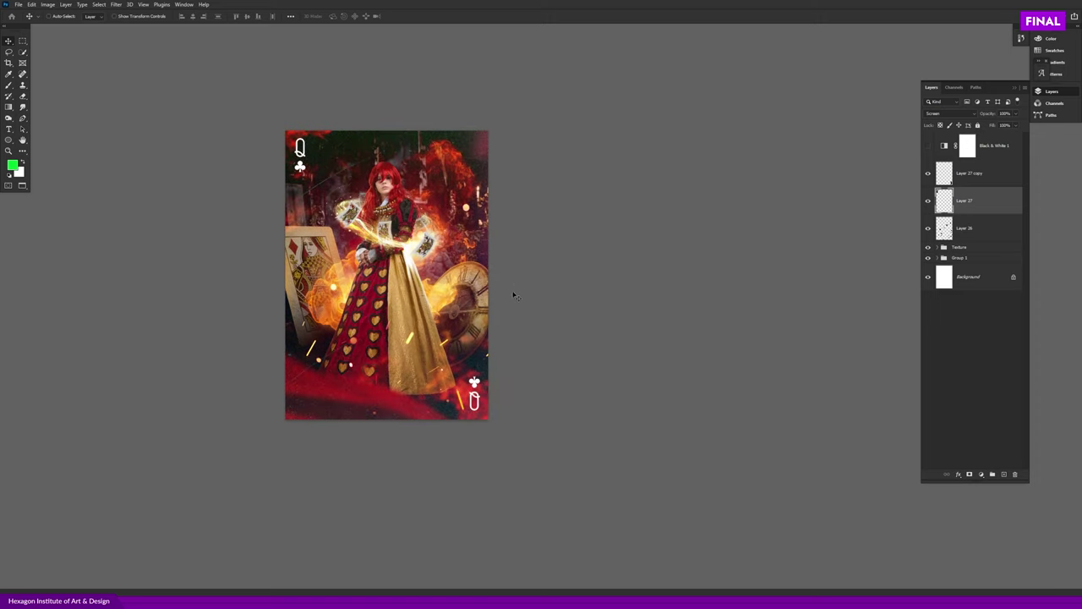
pyautogui.scroll(1, 489, 275)
pyautogui.scroll(1, 490, 279)
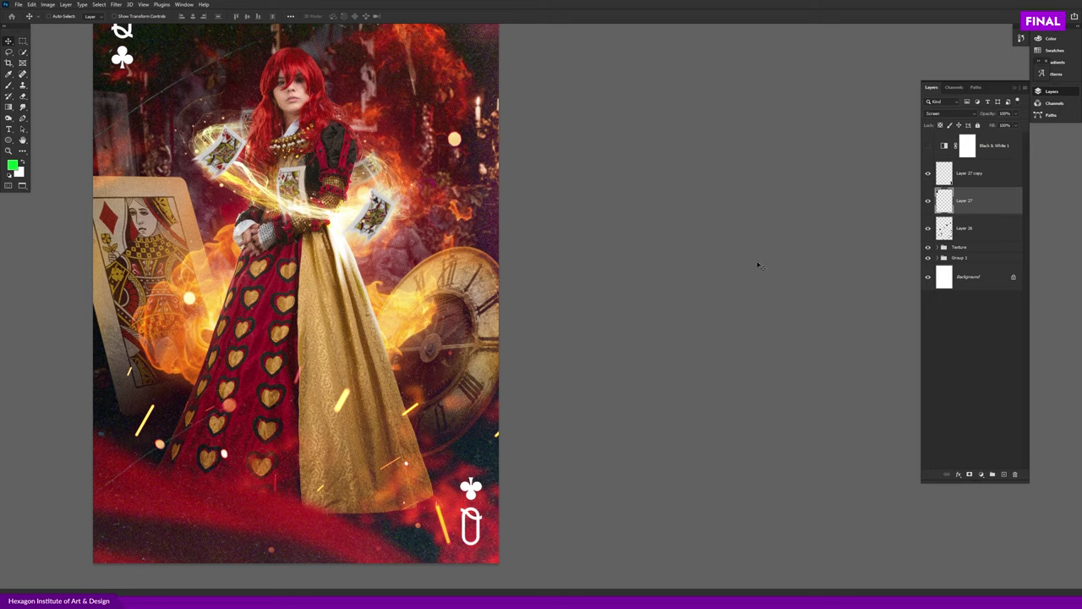
# - Move Layer 27, Layer 27 copy and Layer 26 into the Texture group
pyautogui.keyDown('shift'); pyautogui.click(964, 229); pyautogui.keyUp('shift')
pyautogui.keyDown('shift'); pyautogui.click(964, 174); pyautogui.keyUp('shift')
pyautogui.click(938, 247)
pyautogui.moveTo(945, 206); pyautogui.dragTo(977, 254)
pyautogui.click(944, 164)
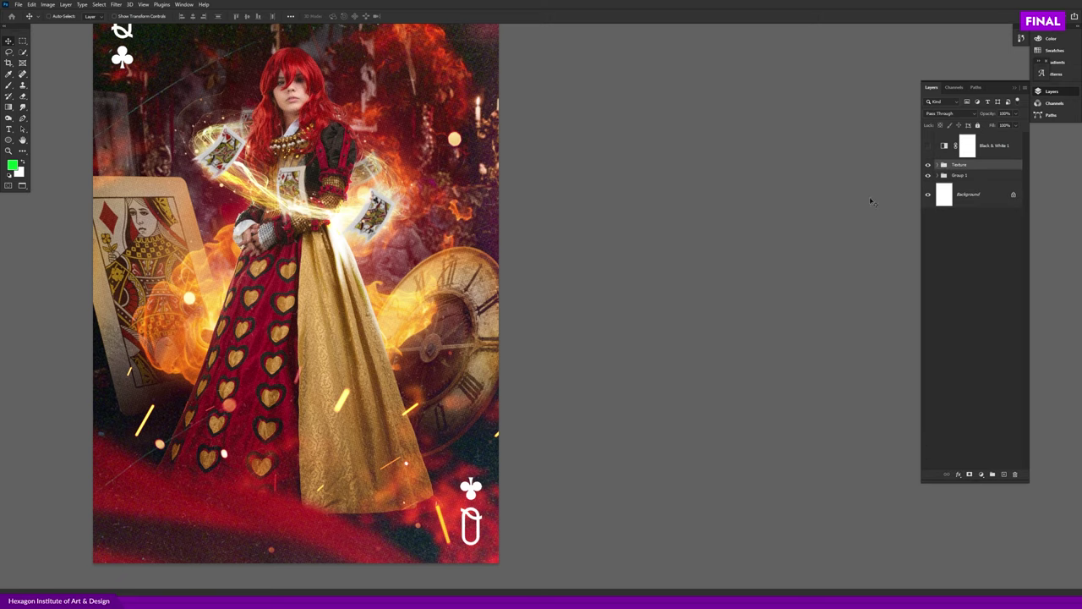
# - Open the Create new fill or adjustment layer menu at the Layers panel's bottom
pyautogui.scroll(-2, 674, 254)
pyautogui.scroll(-2, 638, 246)
pyautogui.scroll(2, 463, 283)
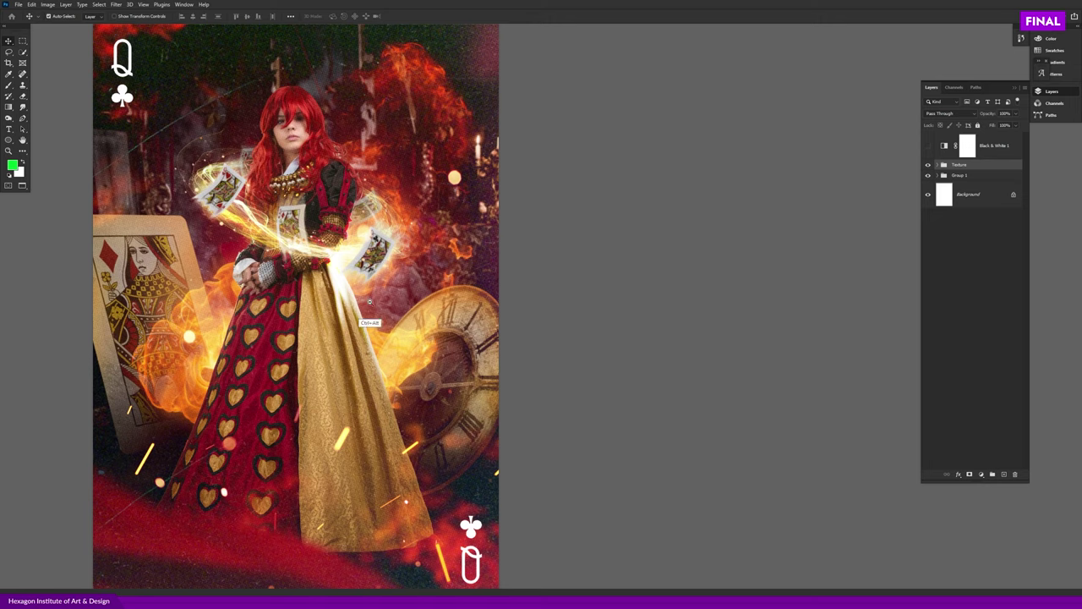
pyautogui.scroll(-1, 368, 300)
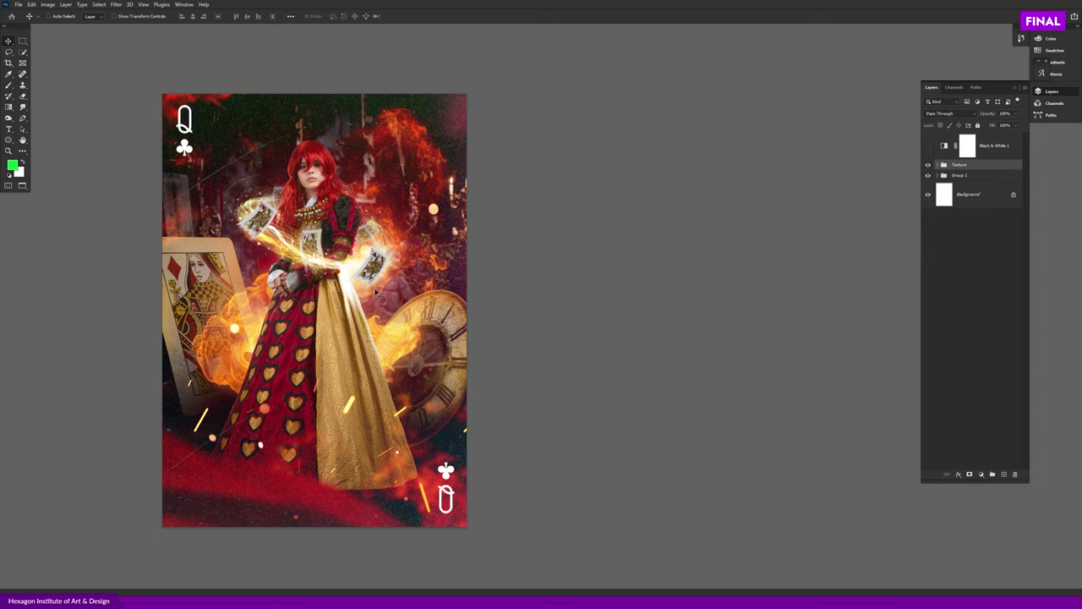
pyautogui.scroll(1, 380, 326)
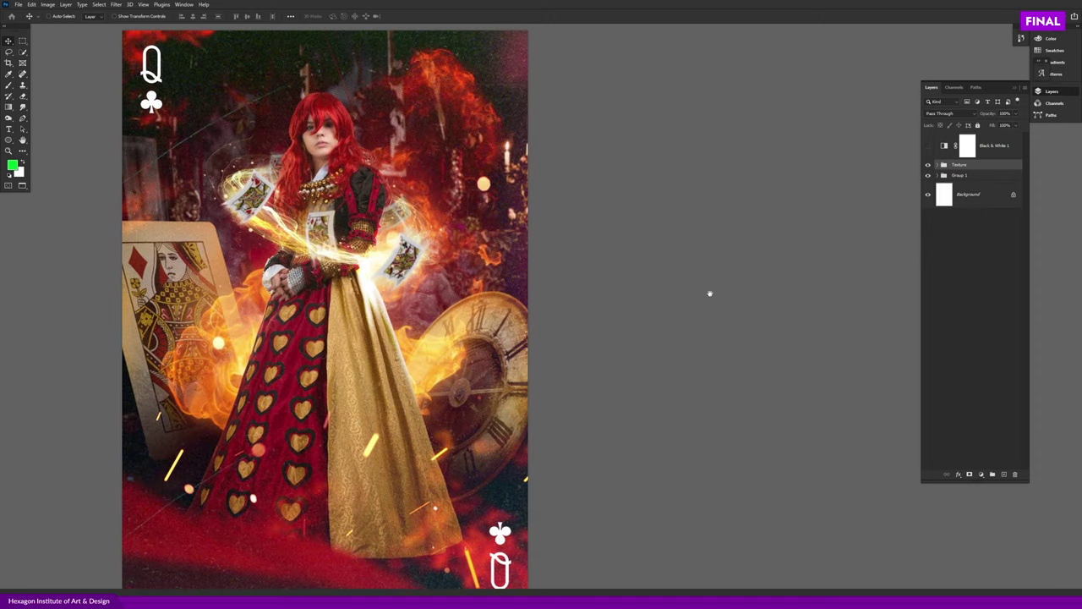
pyautogui.click(980, 475)
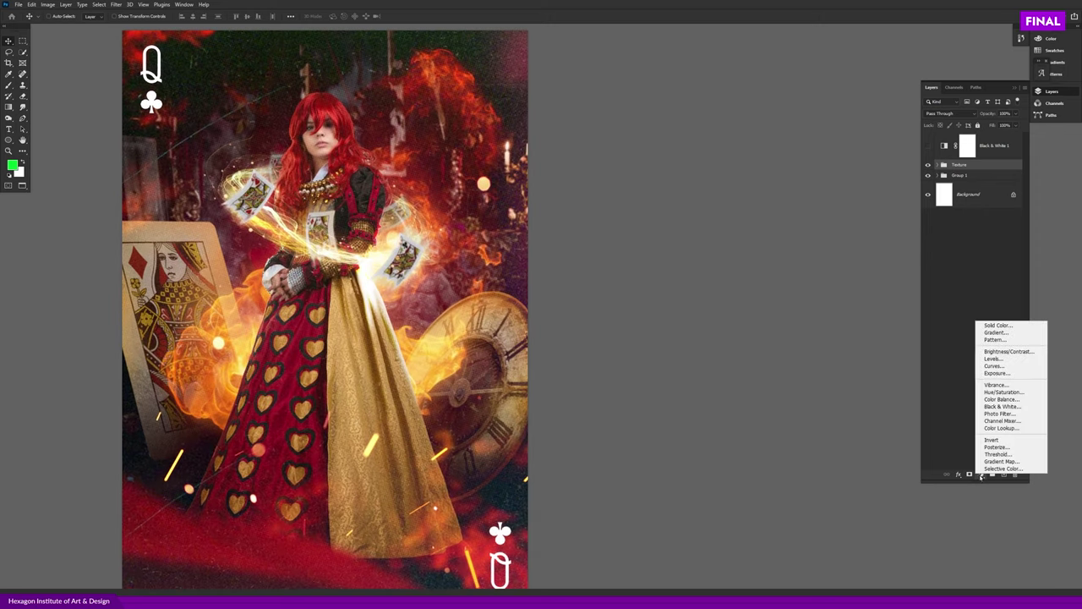
# - Add a Hue/Saturation adjustment layer and position the card and its settings panel
pyautogui.click(1003, 392)
pyautogui.scroll(-1, 483, 338)
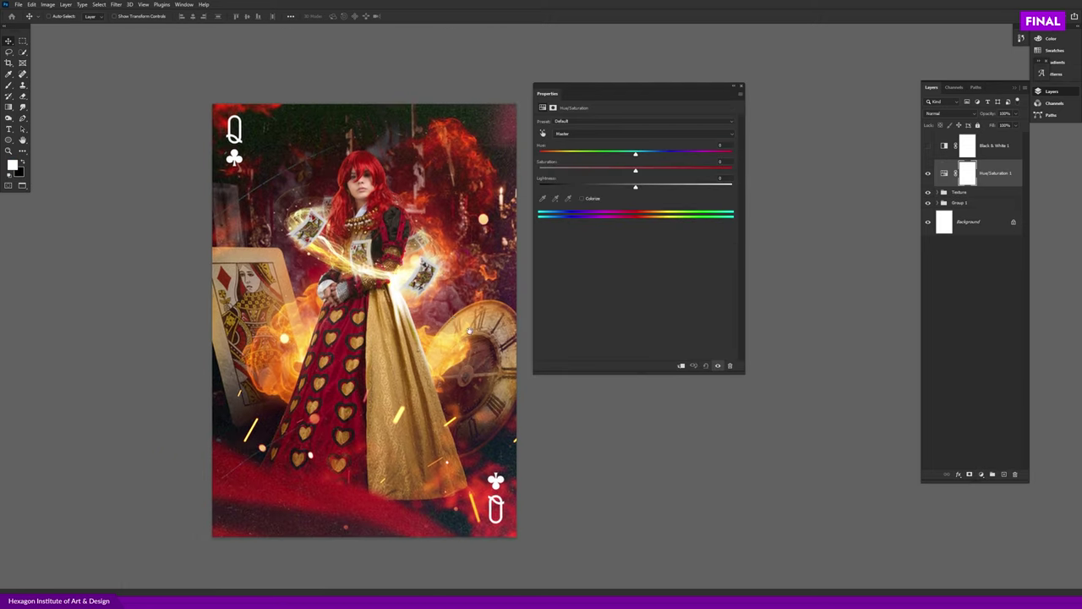
pyautogui.moveTo(477, 335); pyautogui.dragTo(417, 287)
pyautogui.moveTo(584, 85); pyautogui.dragTo(538, 77)
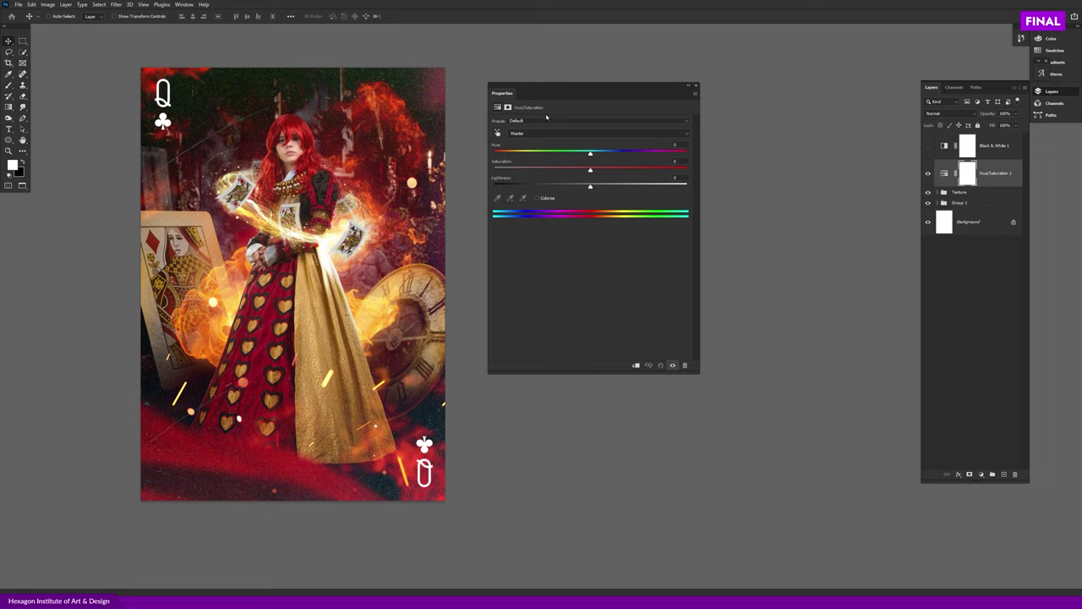
# - Shift the Reds hue slightly darker, settling around -3
pyautogui.click(530, 134)
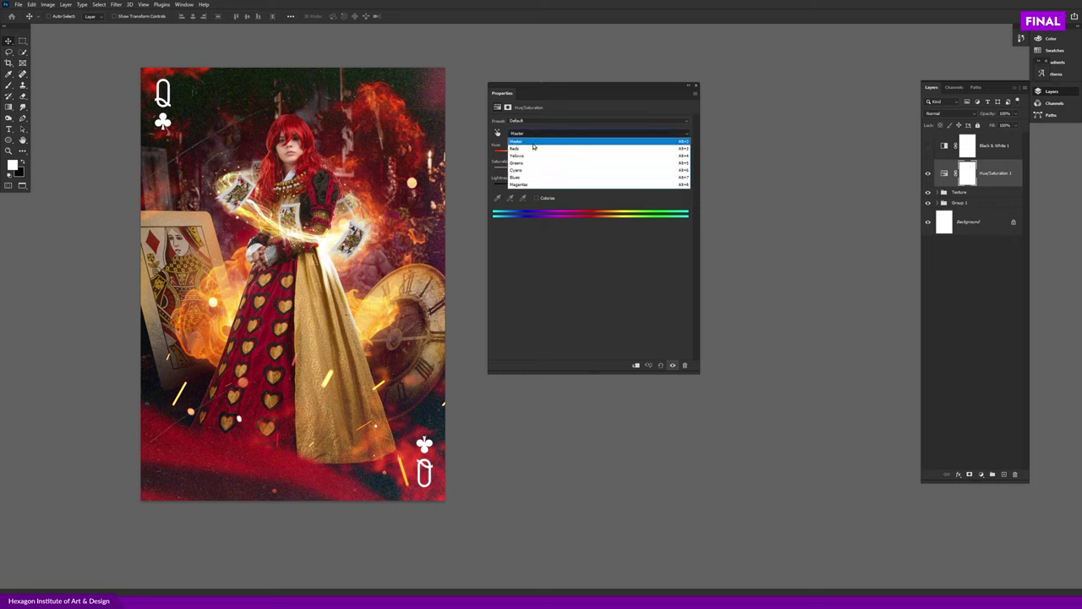
pyautogui.click(534, 150)
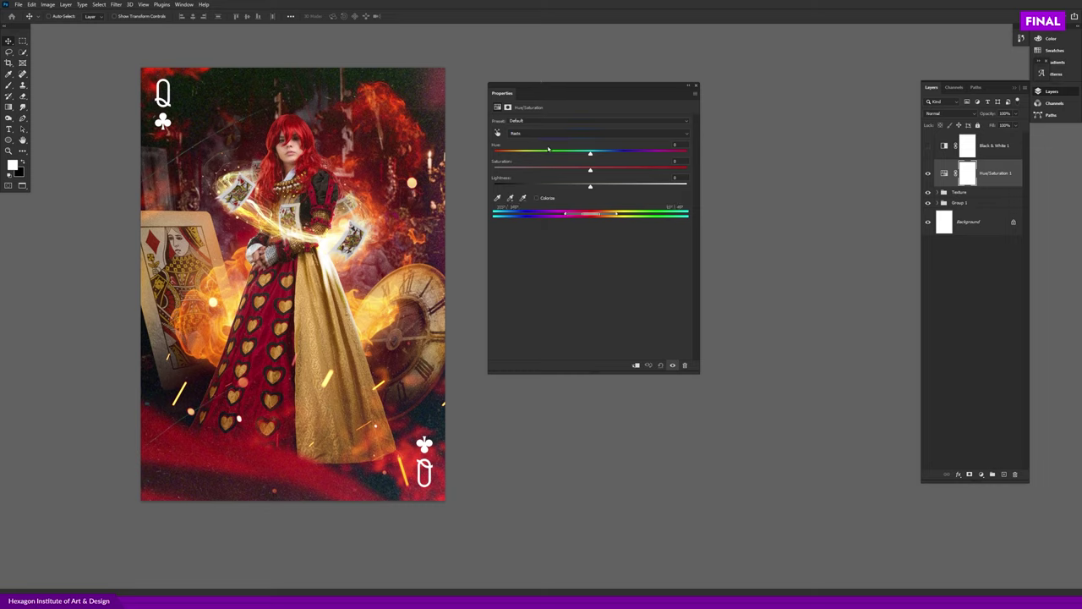
pyautogui.moveTo(590, 155); pyautogui.dragTo(585, 158)
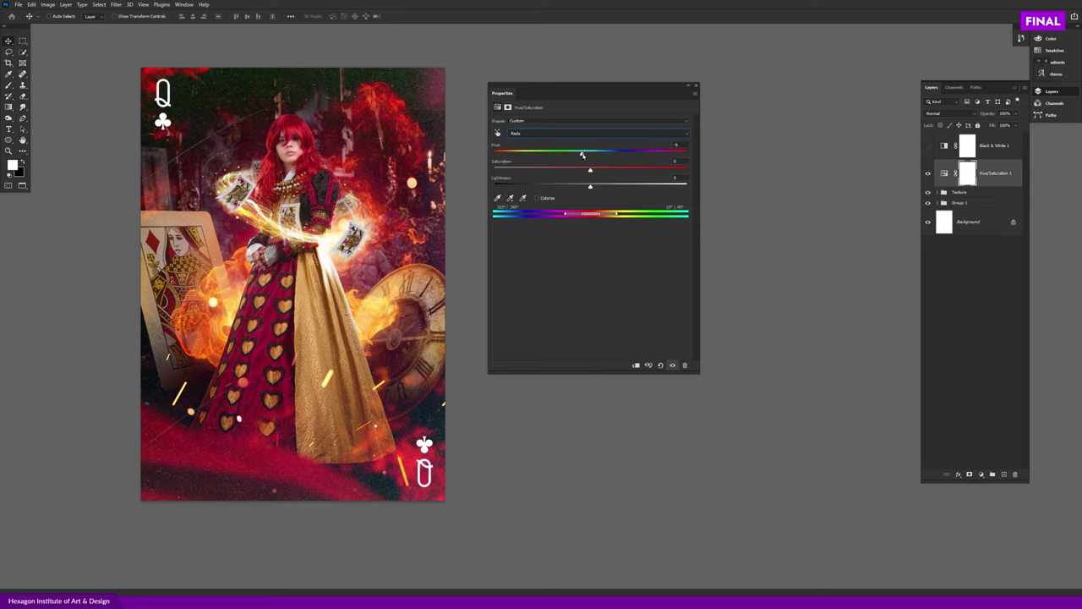
pyautogui.moveTo(582, 155); pyautogui.dragTo(582, 158)
pyautogui.moveTo(586, 155); pyautogui.dragTo(590, 154)
# - Shift the Yellows hue slightly toward orange-red, then close the Hue/Saturation settings
pyautogui.click(552, 133)
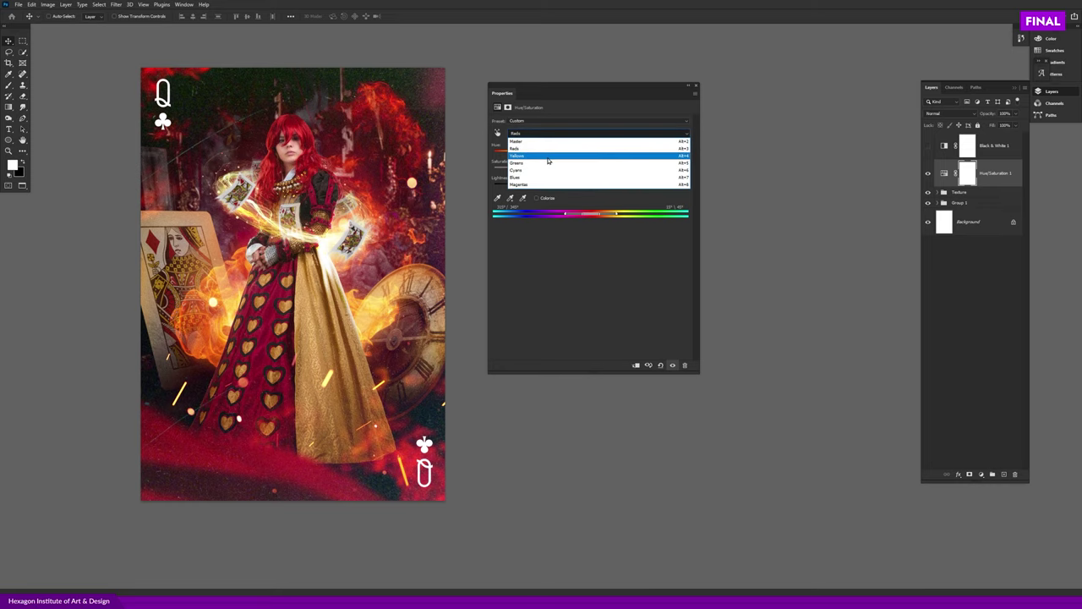
pyautogui.click(546, 161)
pyautogui.scroll(2, 323, 254)
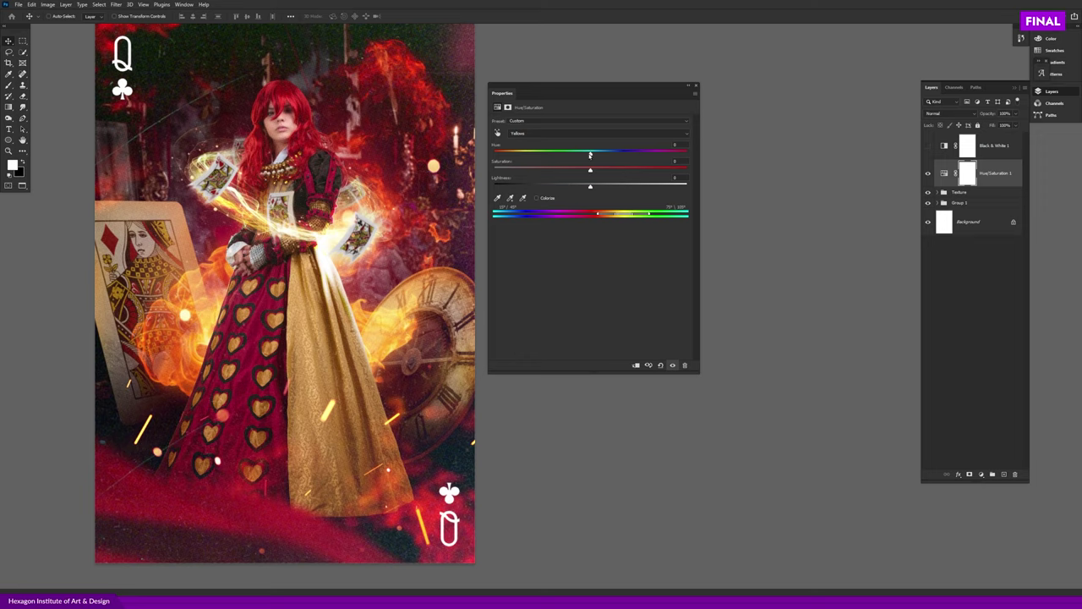
pyautogui.moveTo(591, 155); pyautogui.dragTo(593, 156)
pyautogui.moveTo(586, 157)
pyautogui.mouseDown()
pyautogui.moveTo(568, 152)
pyautogui.moveTo(652, 155)
pyautogui.moveTo(585, 155)
pyautogui.mouseUp()
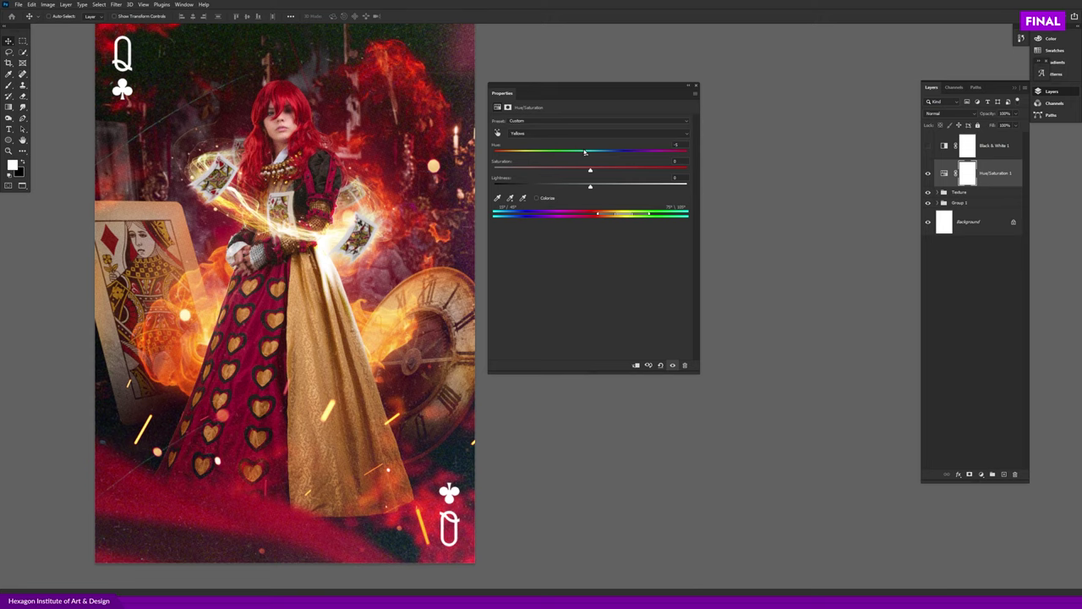
pyautogui.scroll(-1, 365, 243)
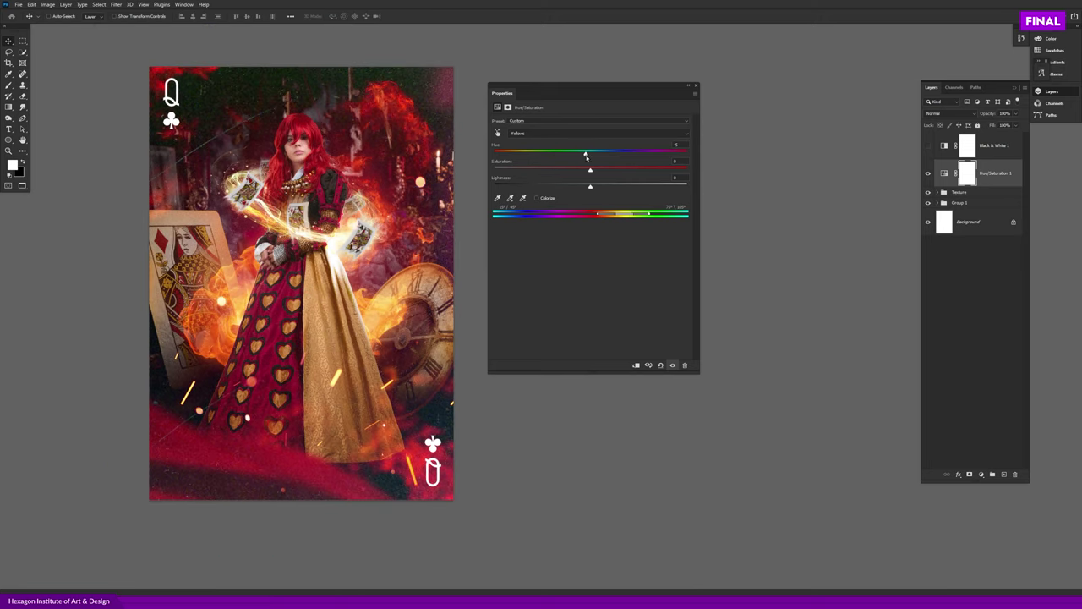
pyautogui.click(564, 136)
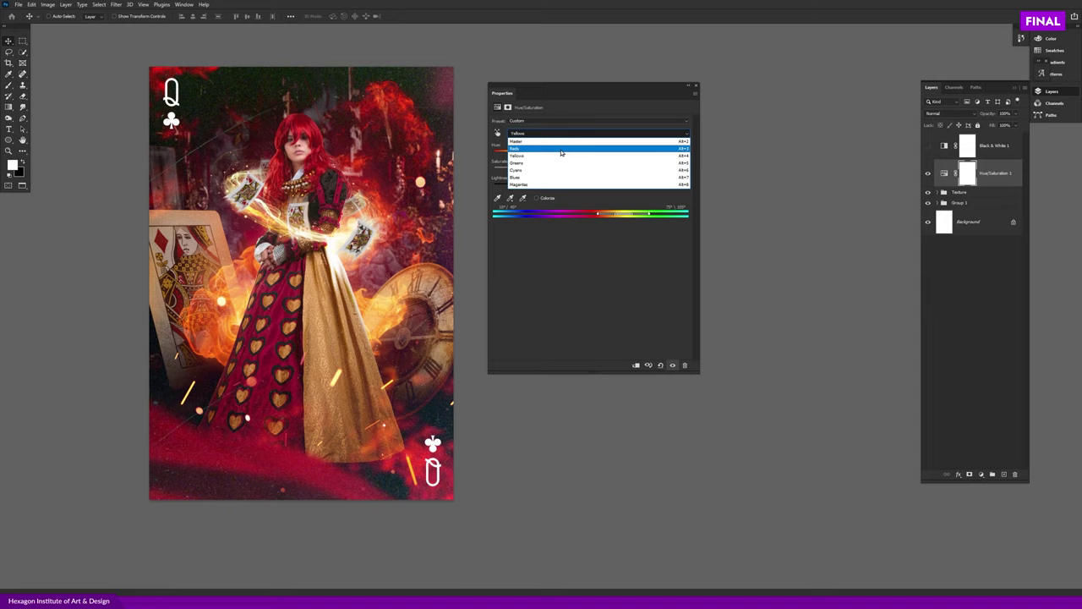
pyautogui.click(561, 279)
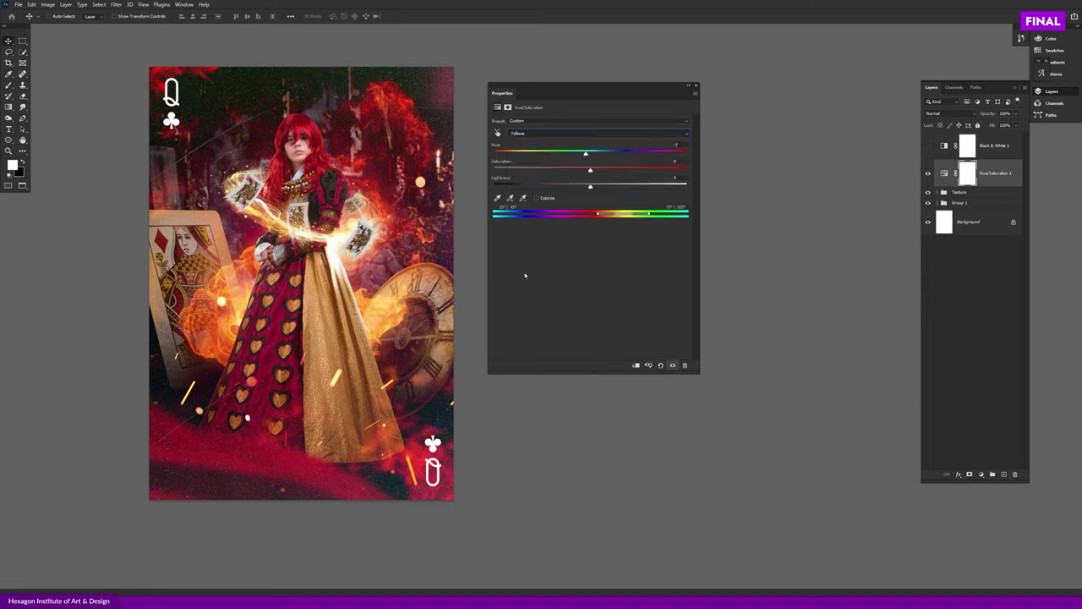
pyautogui.click(695, 85)
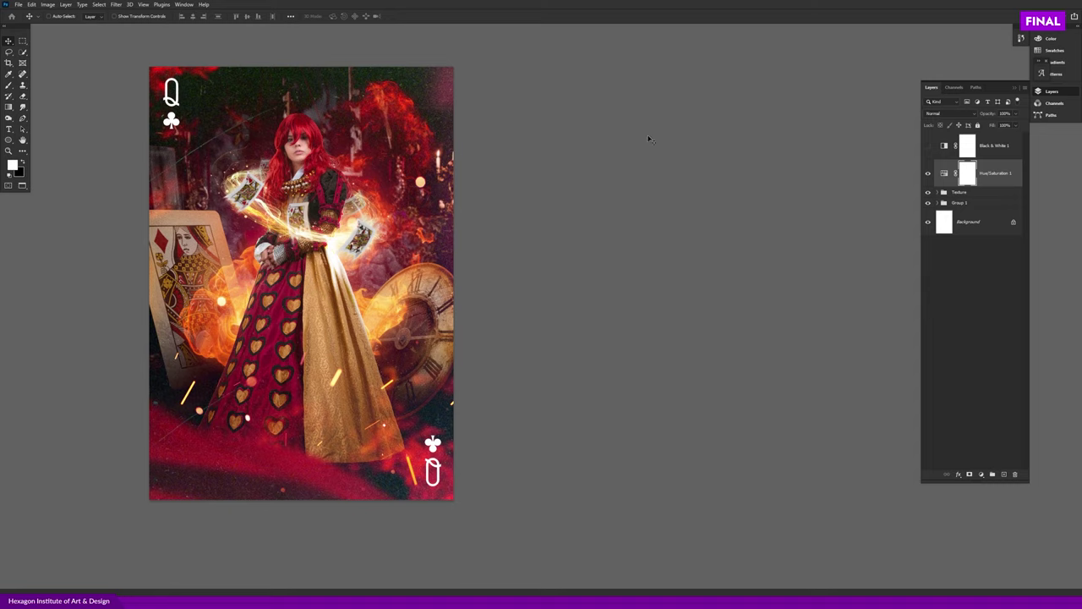
# - Add a Color Balance adjustment layer, glancing at the Filter menu without applying anything
pyautogui.click(979, 476)
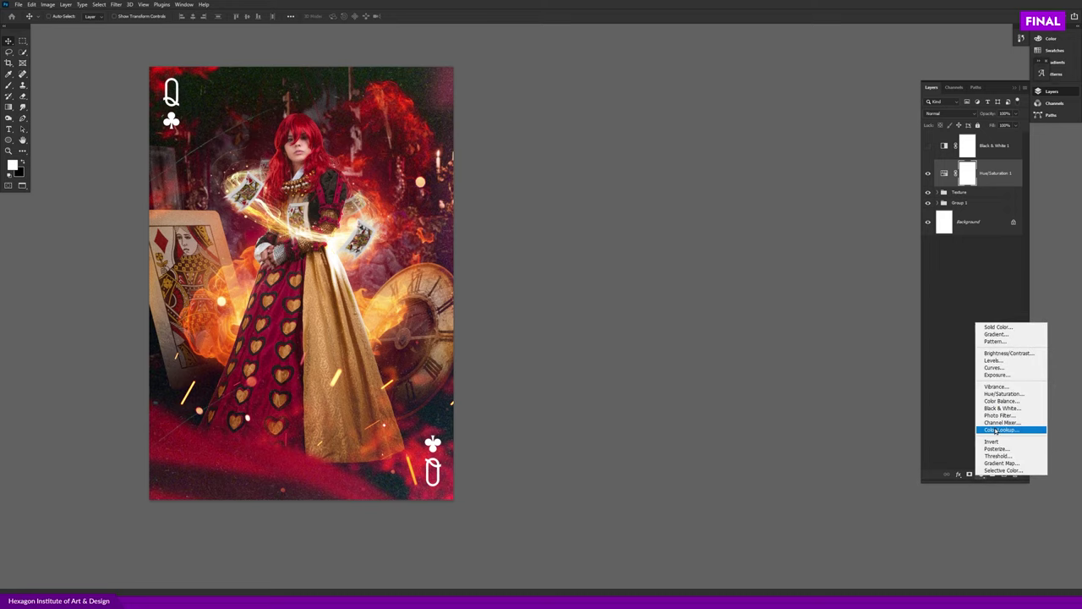
pyautogui.click(1002, 401)
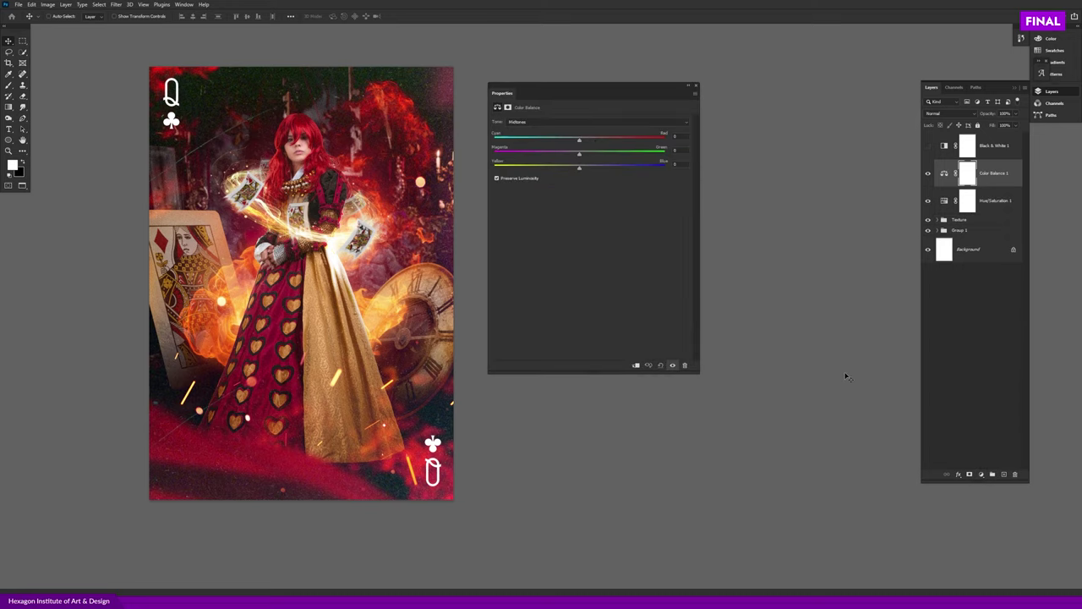
pyautogui.scroll(1, 366, 228)
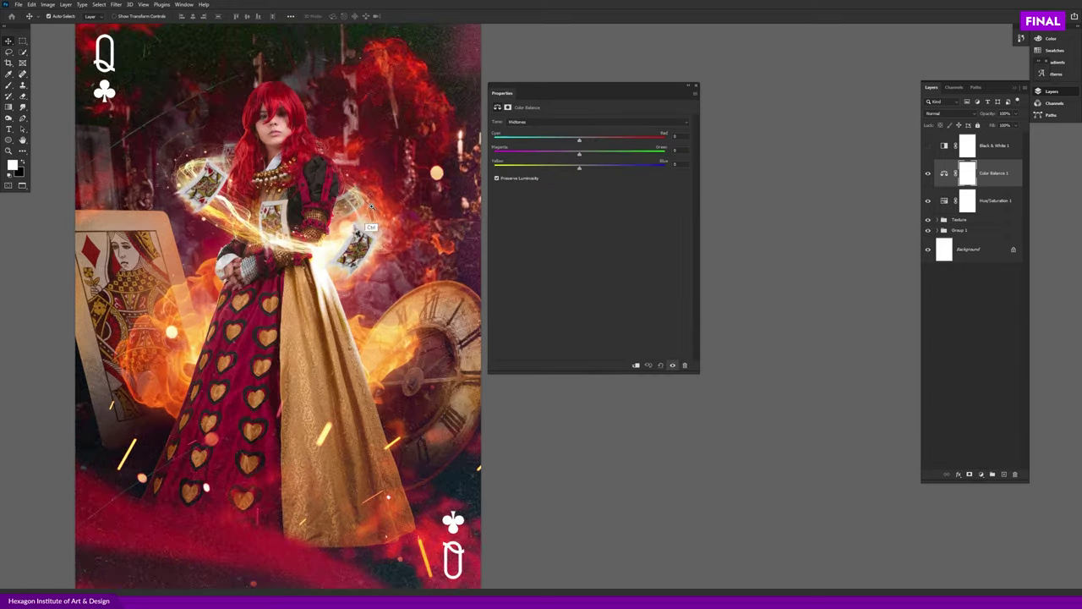
pyautogui.click(116, 4)
pyautogui.click(116, 4)
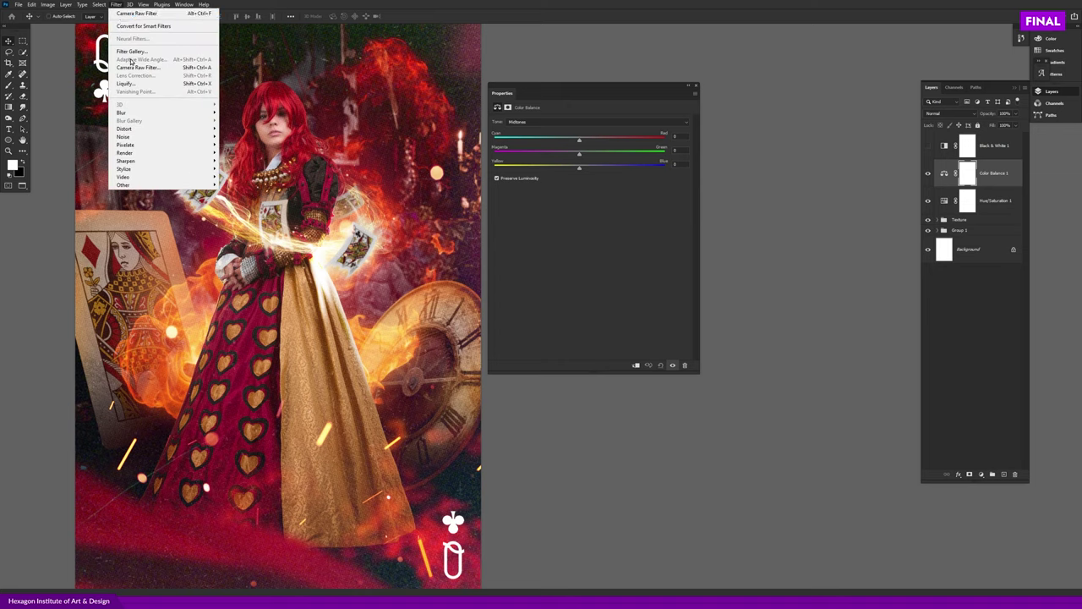
pyautogui.click(259, 5)
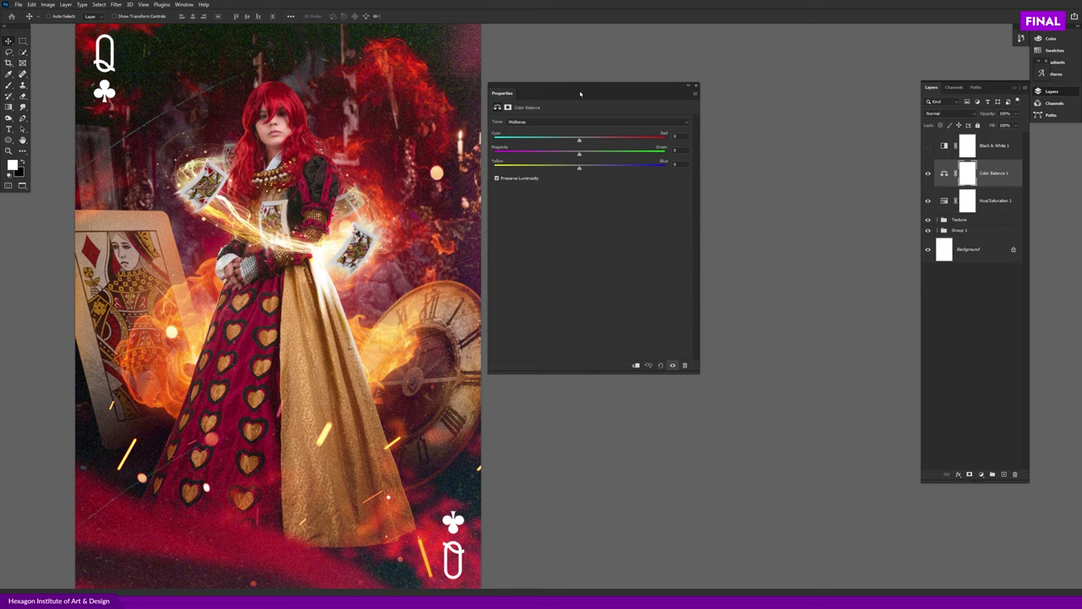
# - Target the Highlights tone in Color Balance and nudge the Yellow–Blue slider slightly
pyautogui.moveTo(581, 94); pyautogui.dragTo(588, 101)
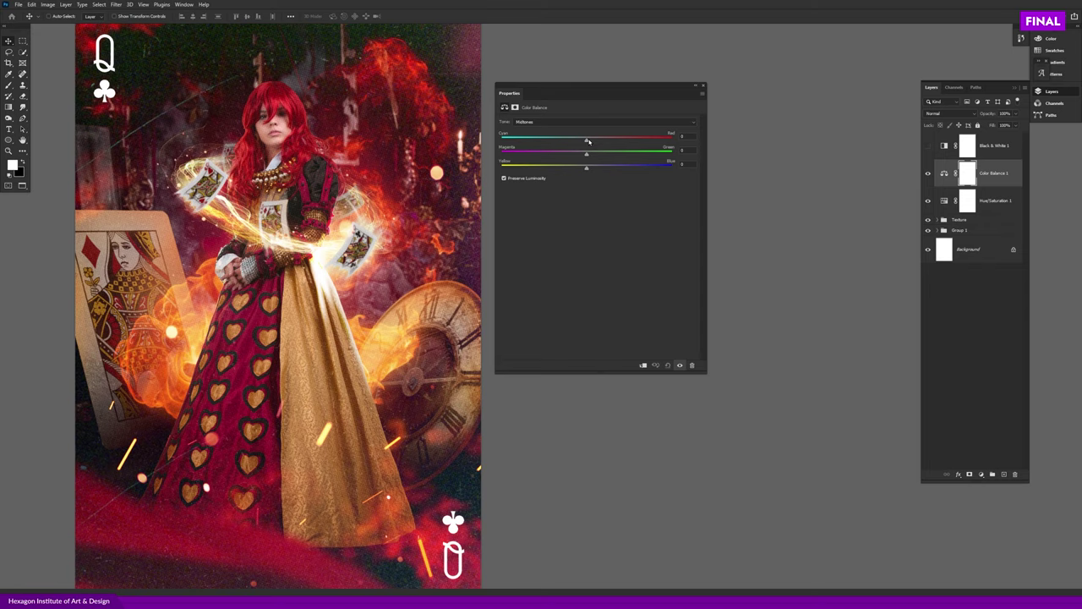
pyautogui.click(561, 122)
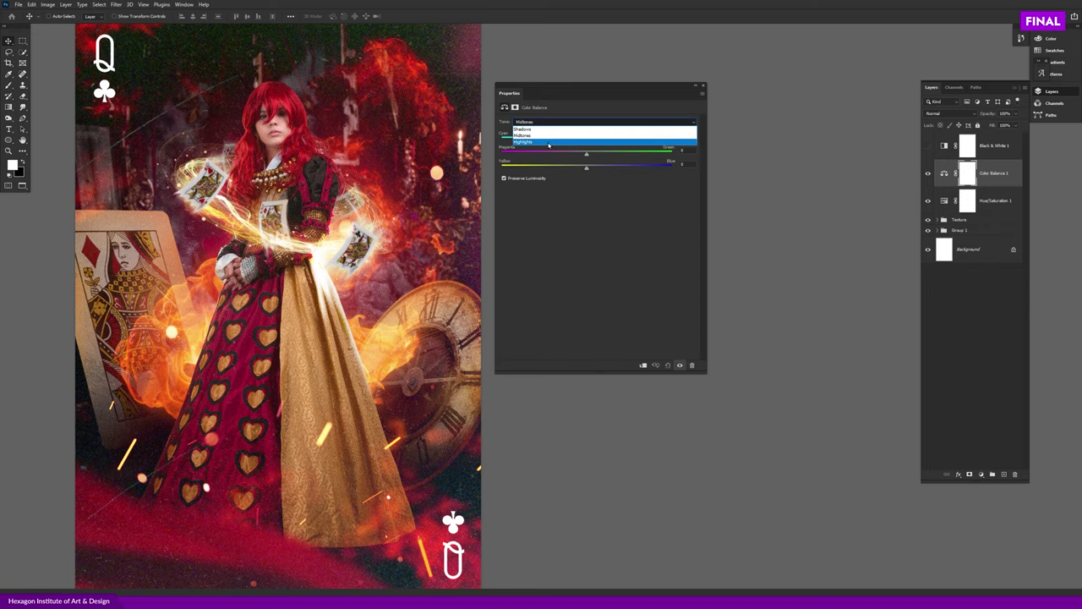
pyautogui.click(548, 144)
pyautogui.scroll(-2, 385, 224)
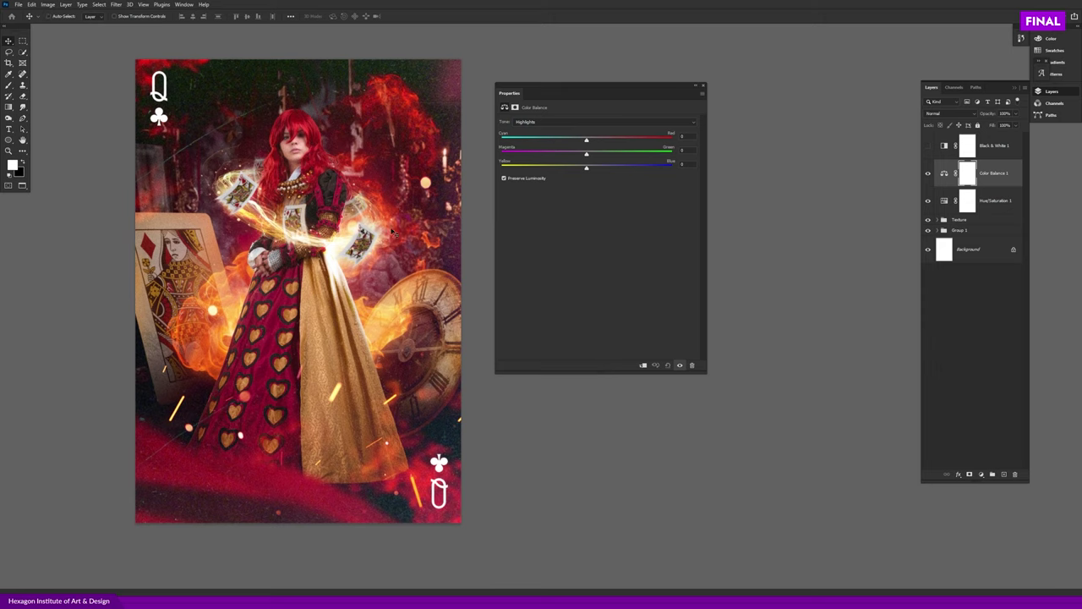
pyautogui.moveTo(585, 169)
pyautogui.mouseDown()
pyautogui.moveTo(549, 169)
pyautogui.moveTo(593, 169)
pyautogui.mouseUp()
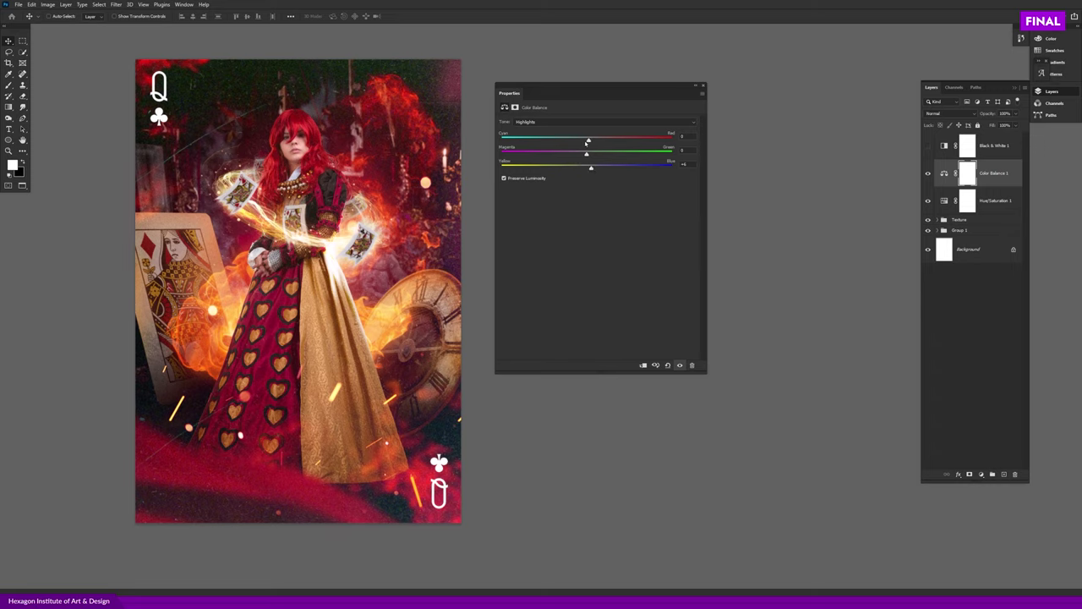
# - Shift the Color Balance highlights toward cyan and magenta, and tune the midtones' yellow-blue and cyan-red balance
pyautogui.moveTo(586, 141); pyautogui.dragTo(582, 141)
pyautogui.moveTo(587, 154); pyautogui.dragTo(584, 156)
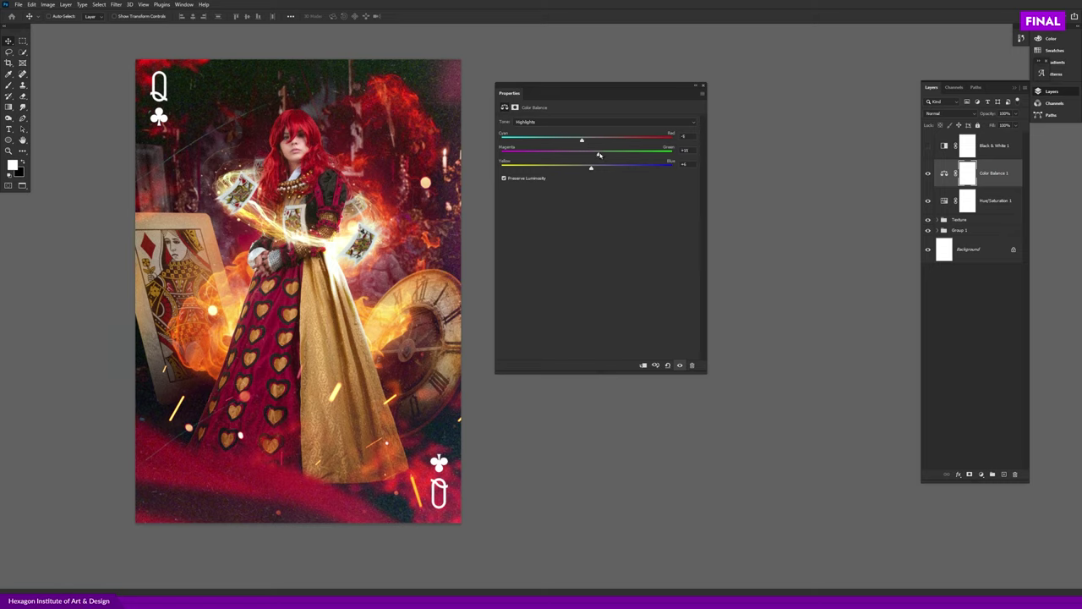
pyautogui.moveTo(593, 155); pyautogui.dragTo(581, 155)
pyautogui.click(581, 122)
pyautogui.moveTo(582, 171); pyautogui.dragTo(590, 158)
pyautogui.moveTo(587, 140); pyautogui.dragTo(585, 169)
pyautogui.scroll(1, 425, 210)
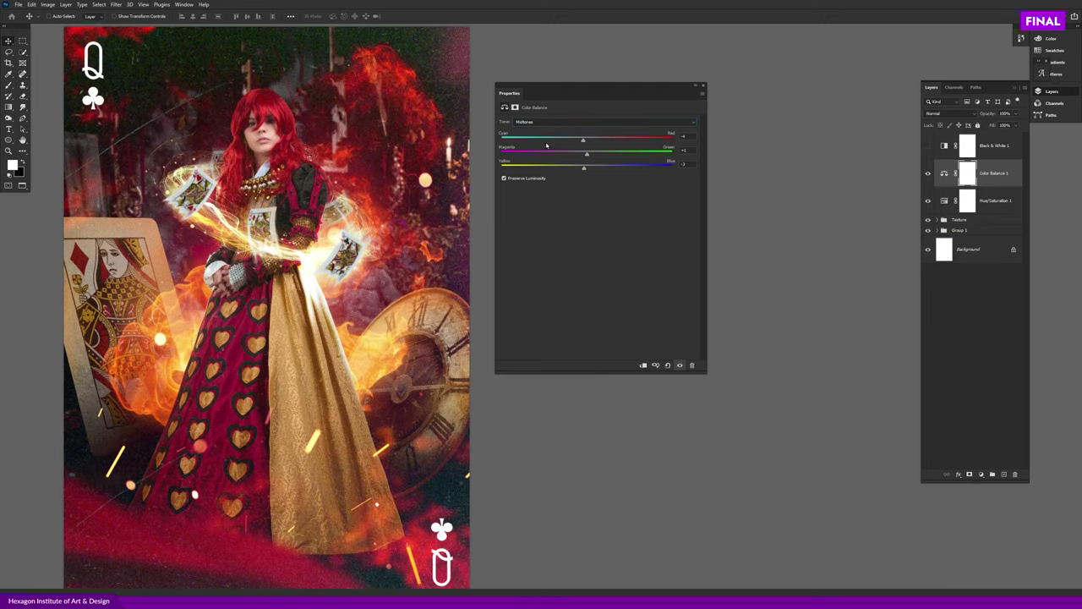
# - Nudge the Color Balance shadows toward cyan and yellow, then return to the Highlights range
pyautogui.click(551, 122)
pyautogui.moveTo(587, 141); pyautogui.dragTo(589, 144)
pyautogui.moveTo(591, 142); pyautogui.dragTo(590, 143)
pyautogui.scroll(-2, 456, 224)
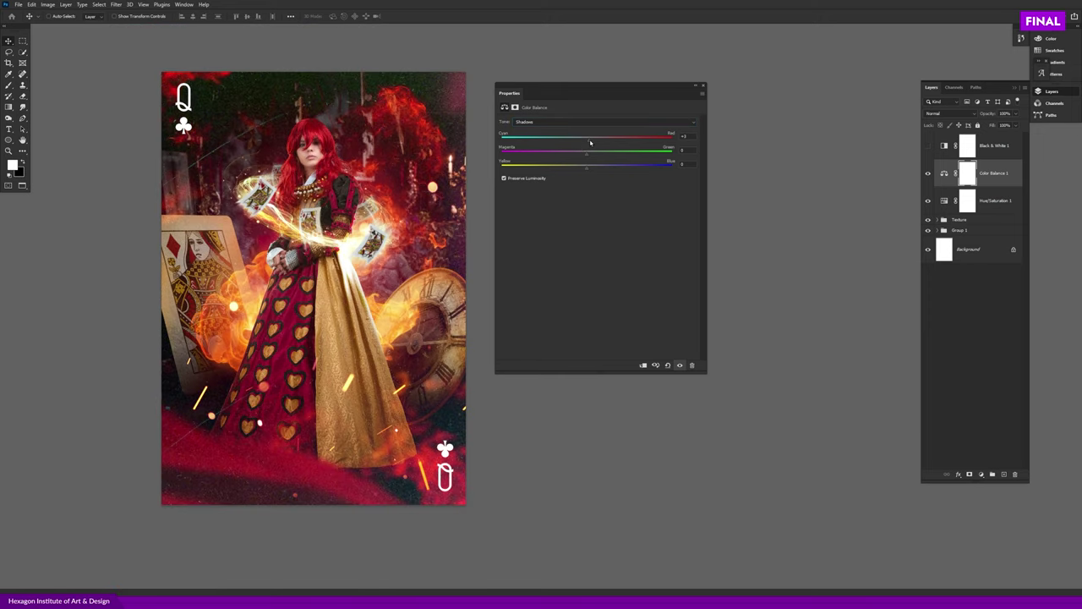
pyautogui.moveTo(590, 143); pyautogui.dragTo(589, 145)
pyautogui.moveTo(596, 170)
pyautogui.mouseDown()
pyautogui.moveTo(584, 170)
pyautogui.moveTo(585, 158)
pyautogui.mouseUp()
pyautogui.click(592, 122)
pyautogui.click(558, 141)
pyautogui.click(981, 475)
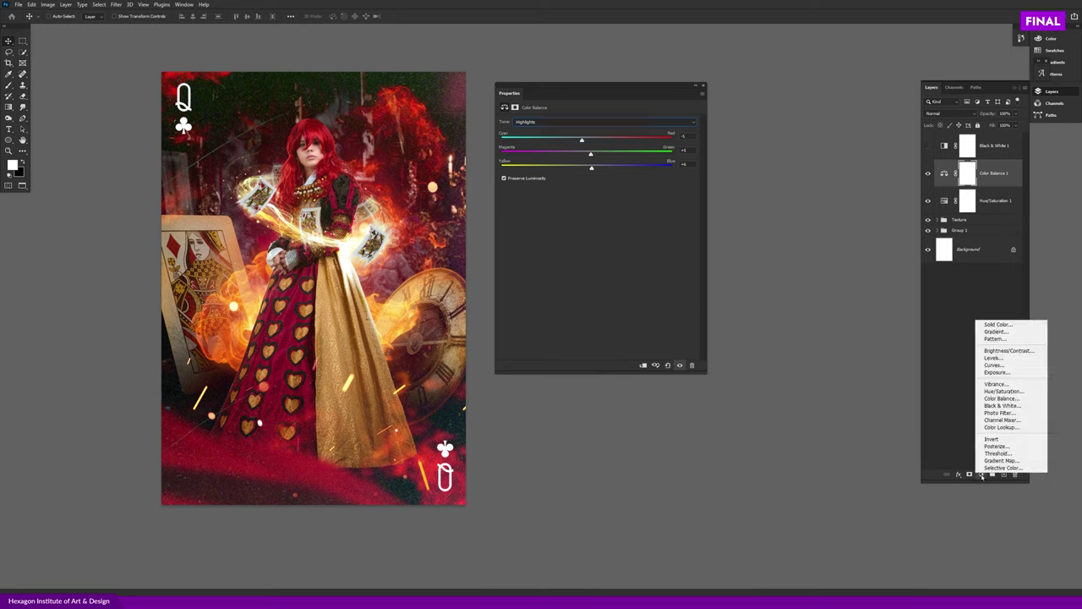
# - Add a Color Lookup adjustment layer and preview 3D LUTs from 2Strip through Crisp_Warm
pyautogui.click(992, 428)
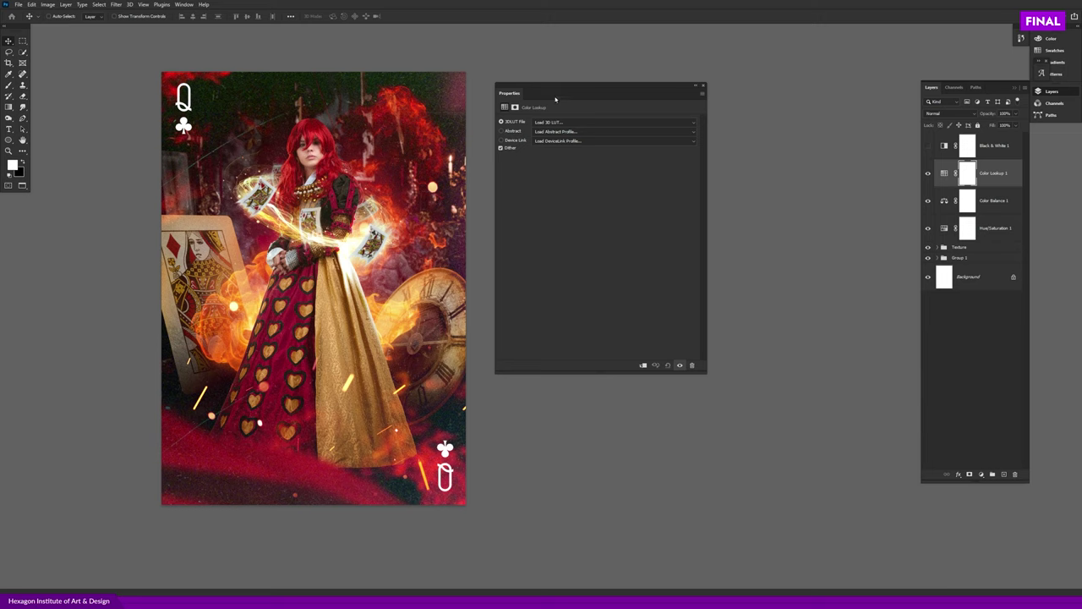
pyautogui.moveTo(548, 88); pyautogui.dragTo(541, 80)
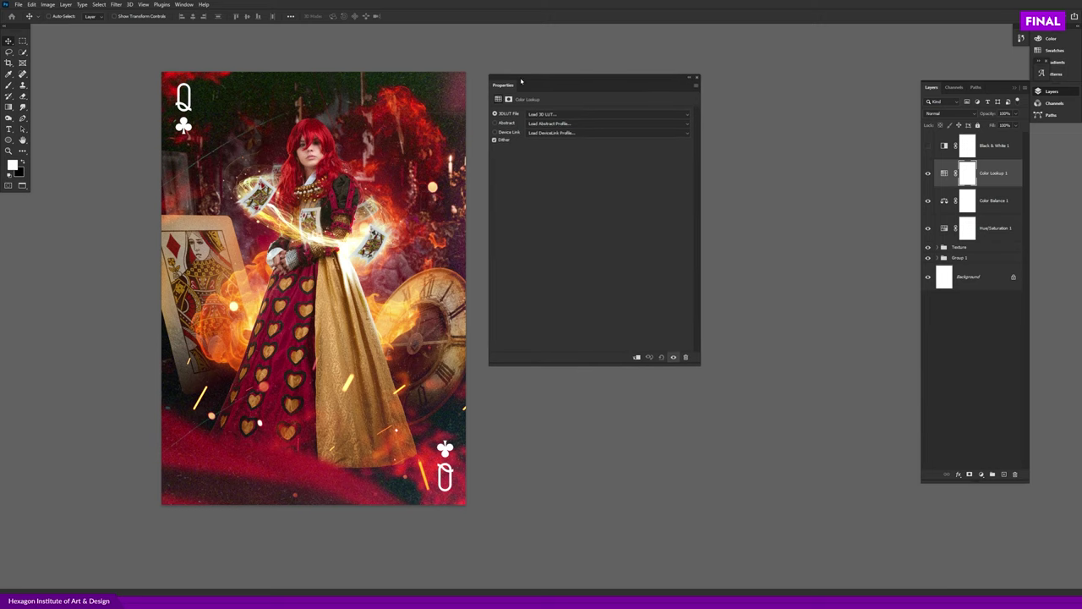
pyautogui.scroll(1, 391, 186)
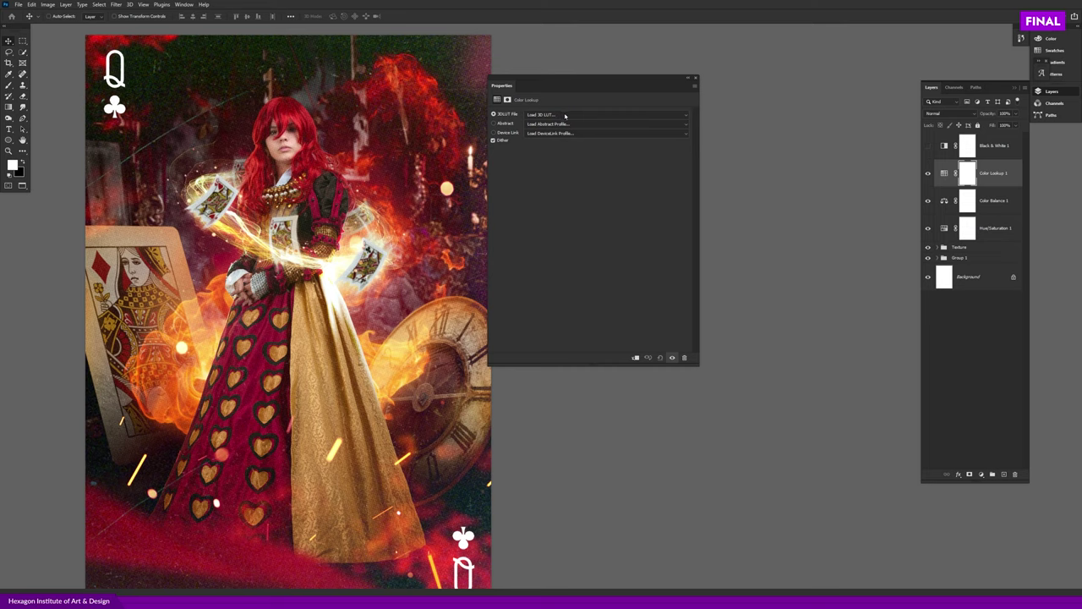
pyautogui.click(565, 116)
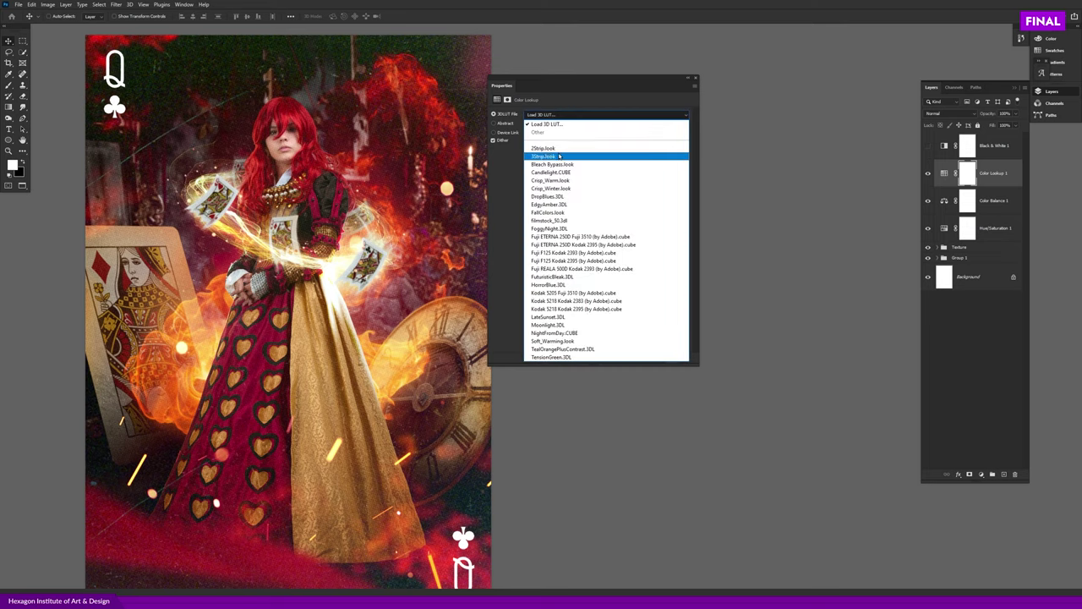
pyautogui.click(561, 148)
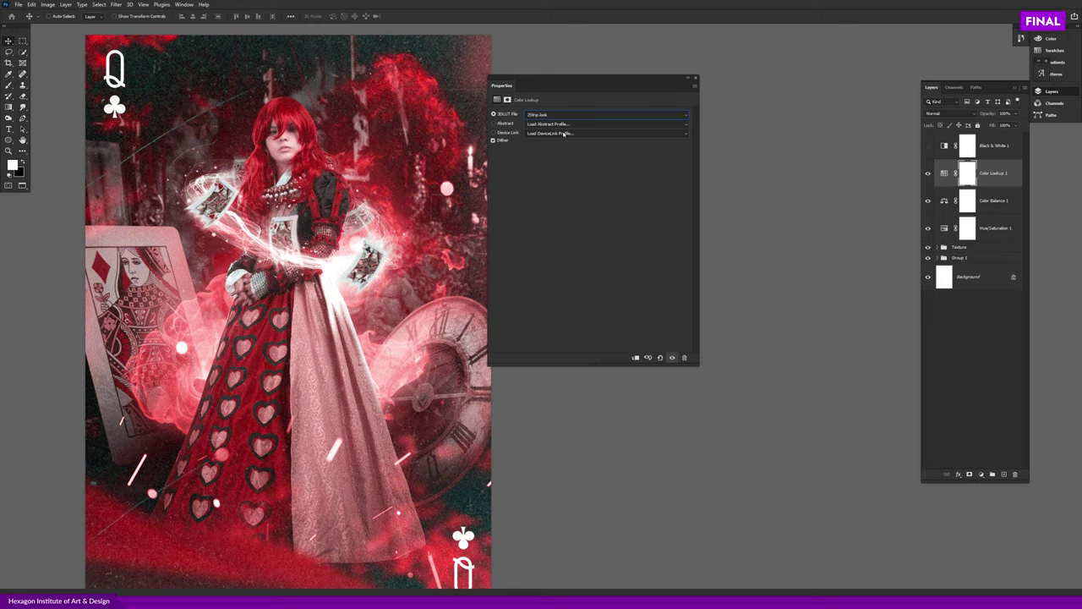
pyautogui.press('Down')
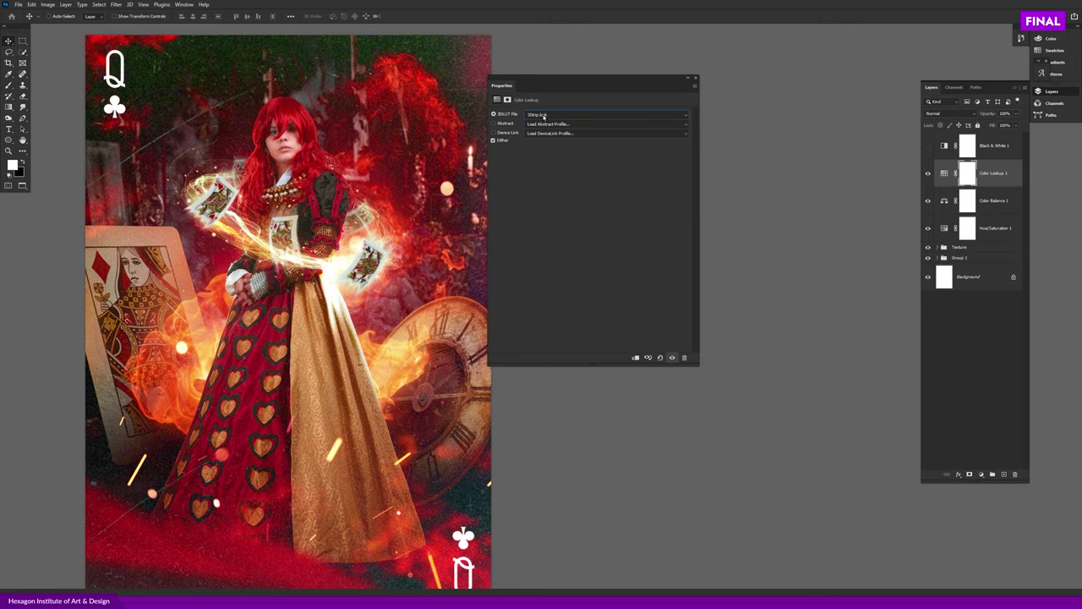
pyautogui.press('Down')
pyautogui.press('Down')
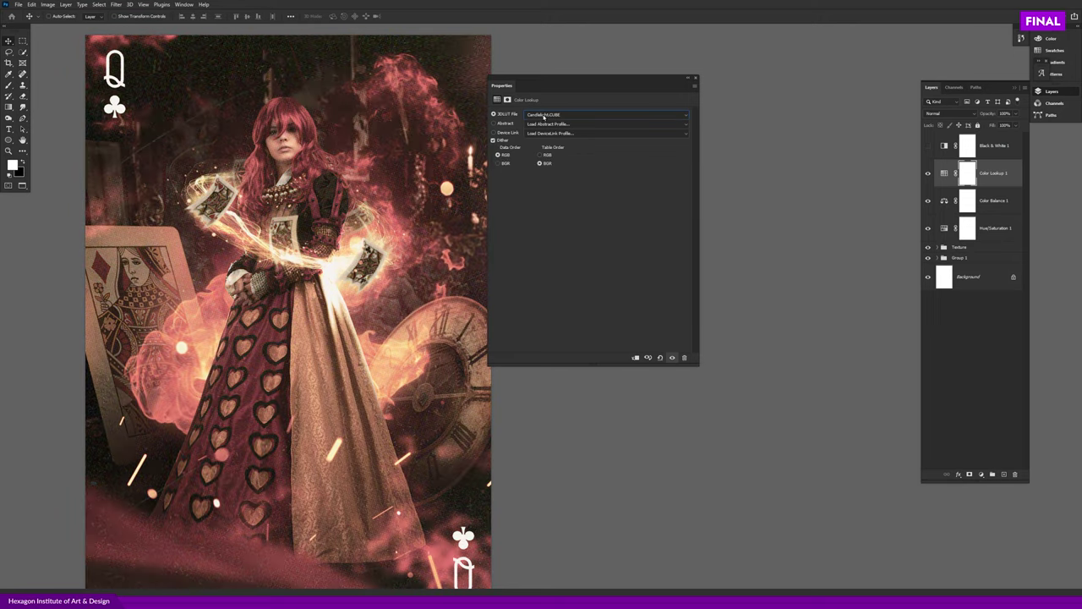
pyautogui.press('Down')
pyautogui.press('Down')
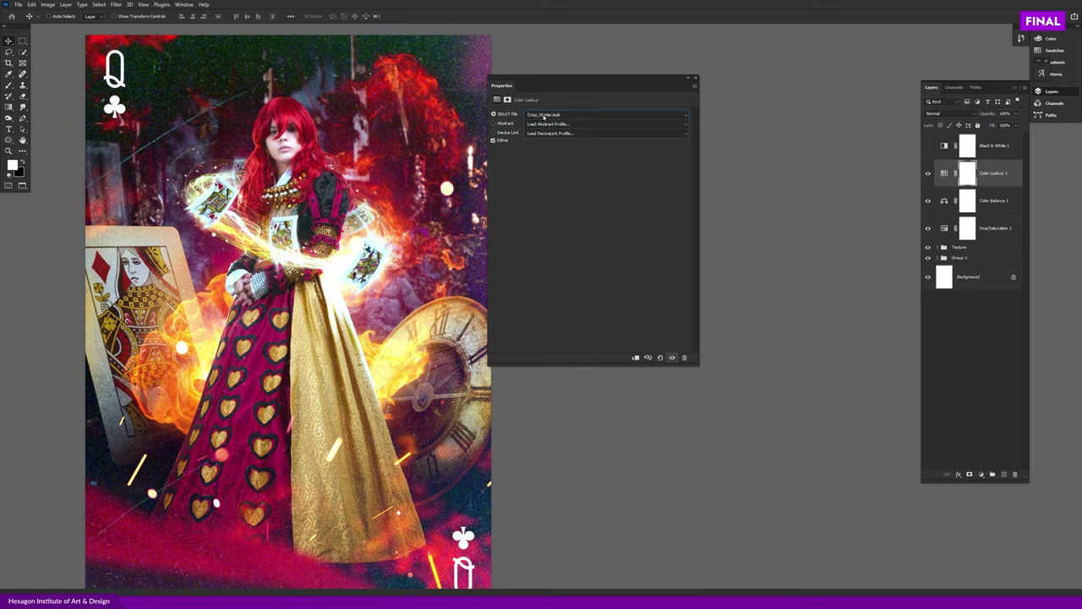
pyautogui.scroll(-2, 314, 213)
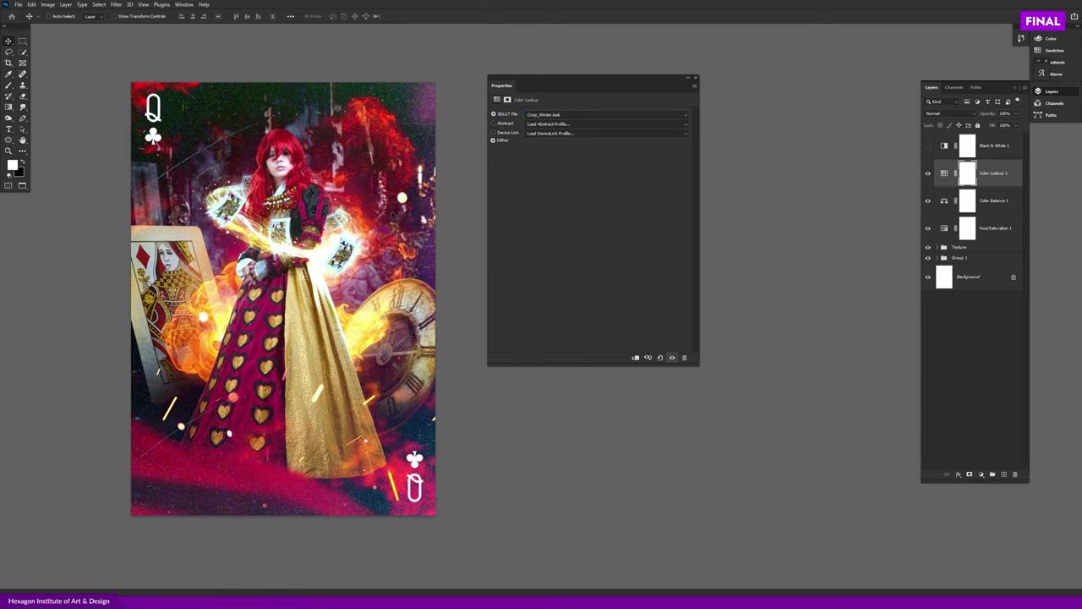
# - Try the DropBlues look, then settle on the Fuji ETERNA 250D Kodak 2395 LUT
pyautogui.click(548, 117)
pyautogui.press('Escape')
pyautogui.press('Down')
pyautogui.press('Down')
pyautogui.press('Down')
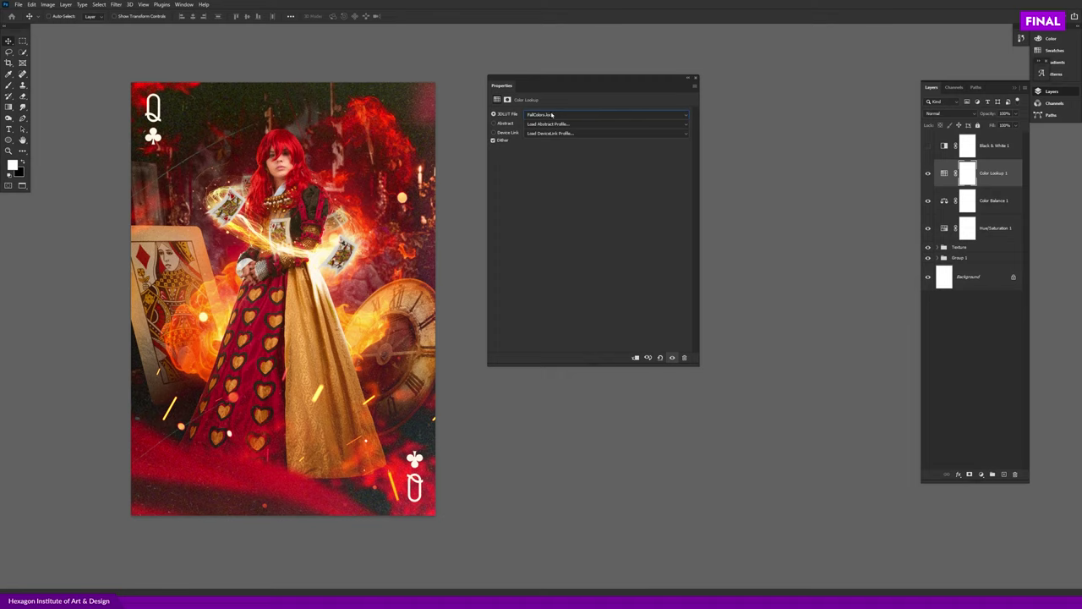
pyautogui.click(551, 115)
pyautogui.click(561, 243)
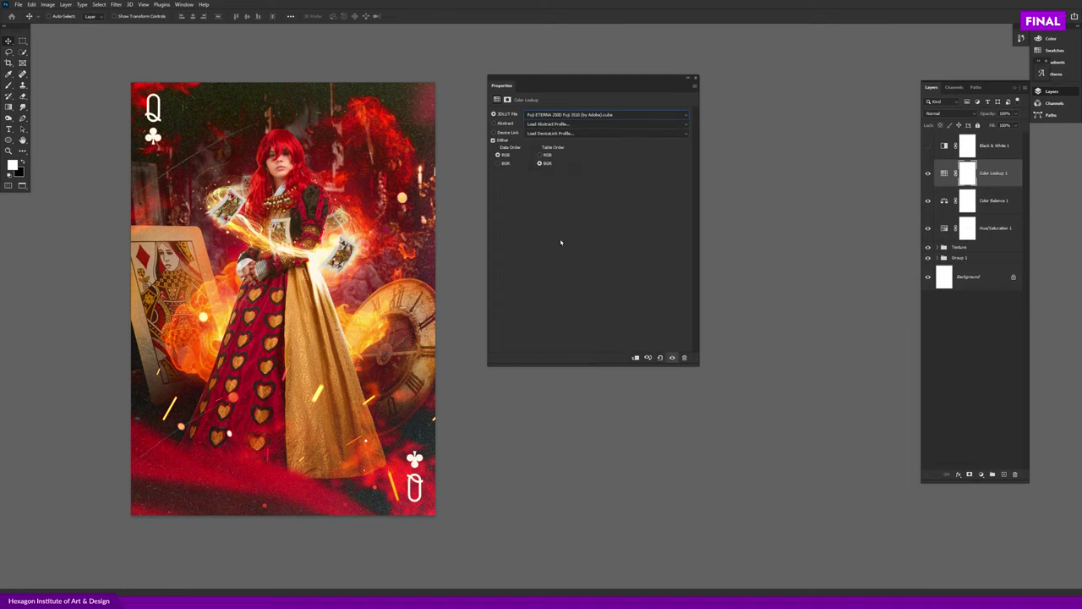
pyautogui.press('Down')
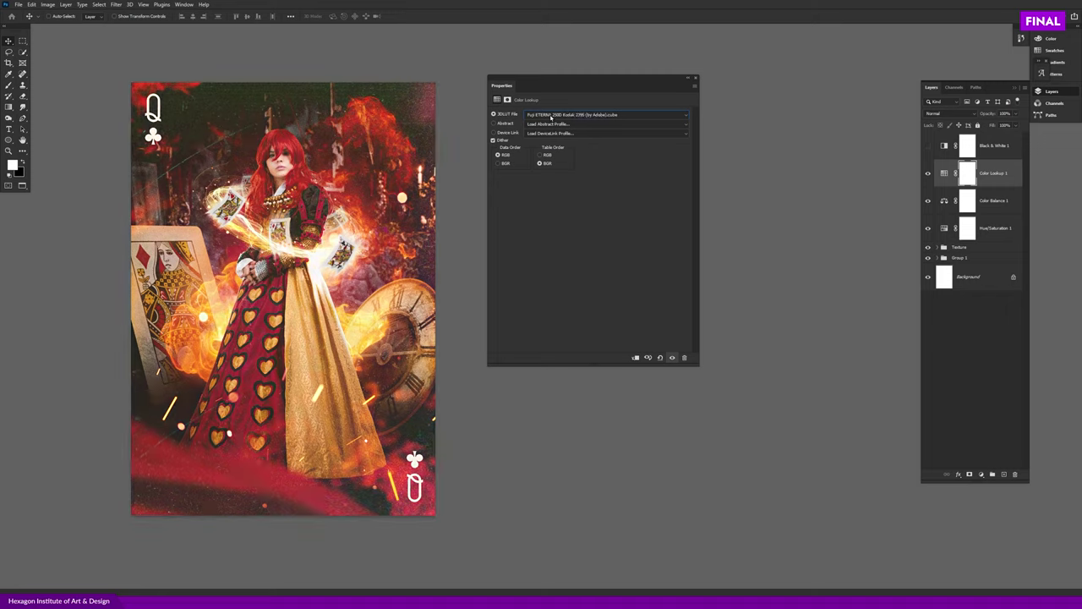
# - Compare the card with and without the Color Lookup grade, then close the Properties panel
pyautogui.scroll(3, 377, 193)
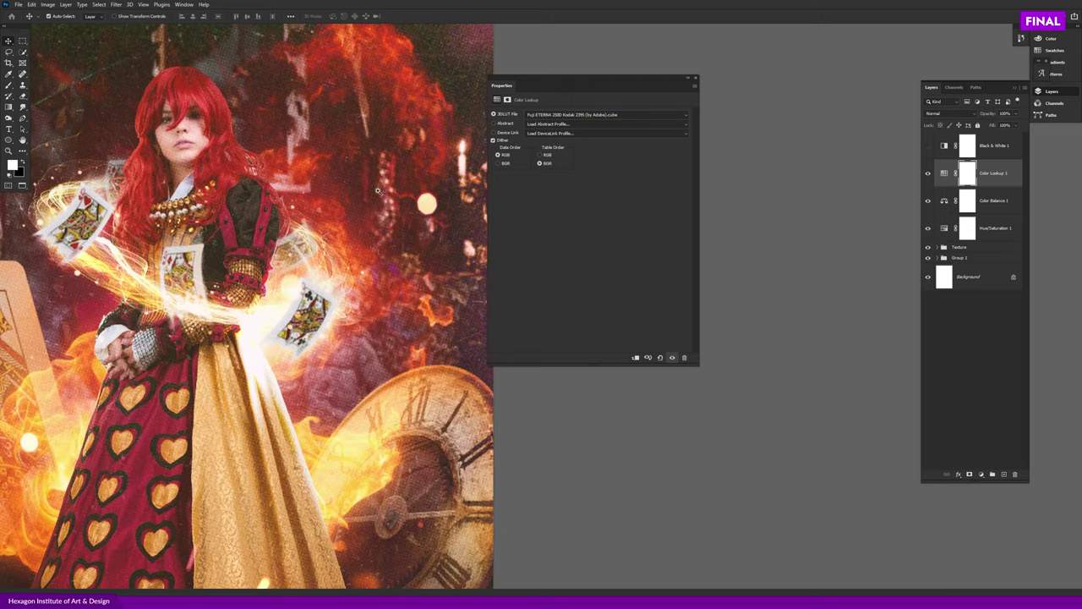
pyautogui.scroll(-2, 343, 272)
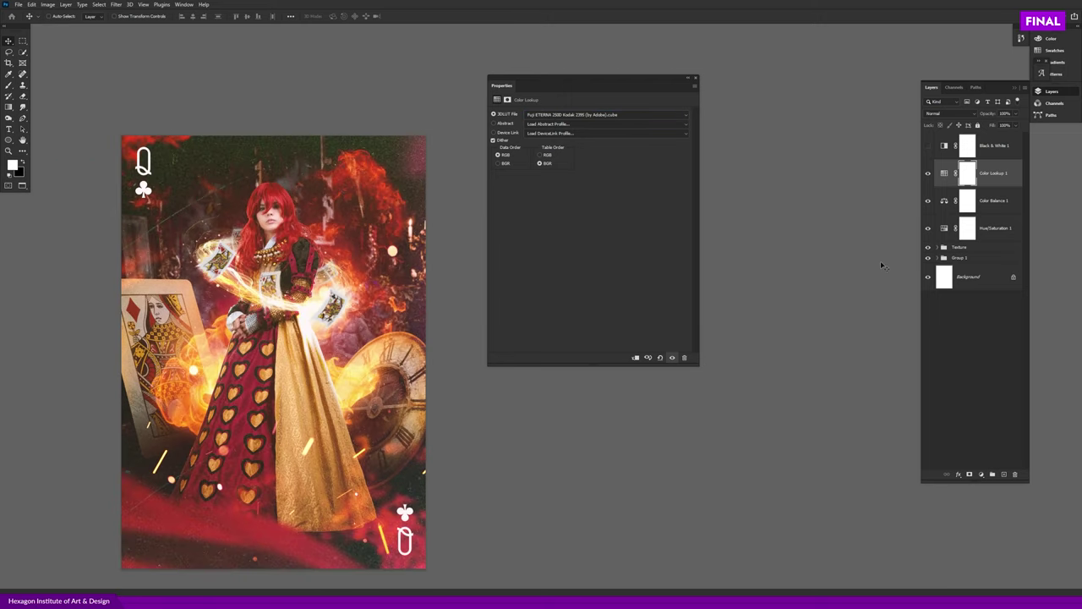
pyautogui.click(928, 179)
pyautogui.scroll(-2, 390, 321)
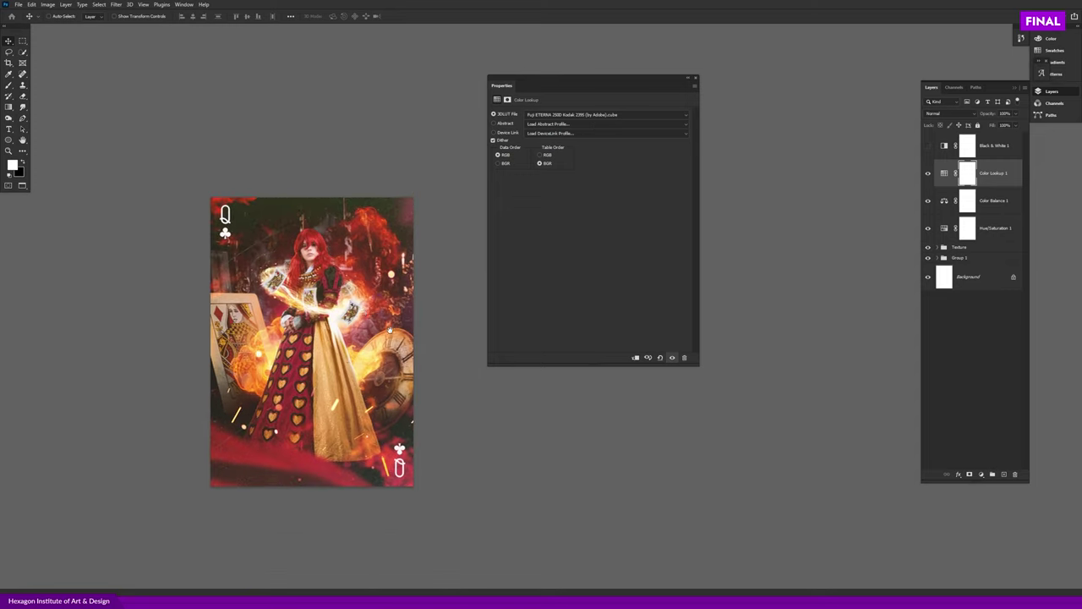
pyautogui.scroll(3, 355, 310)
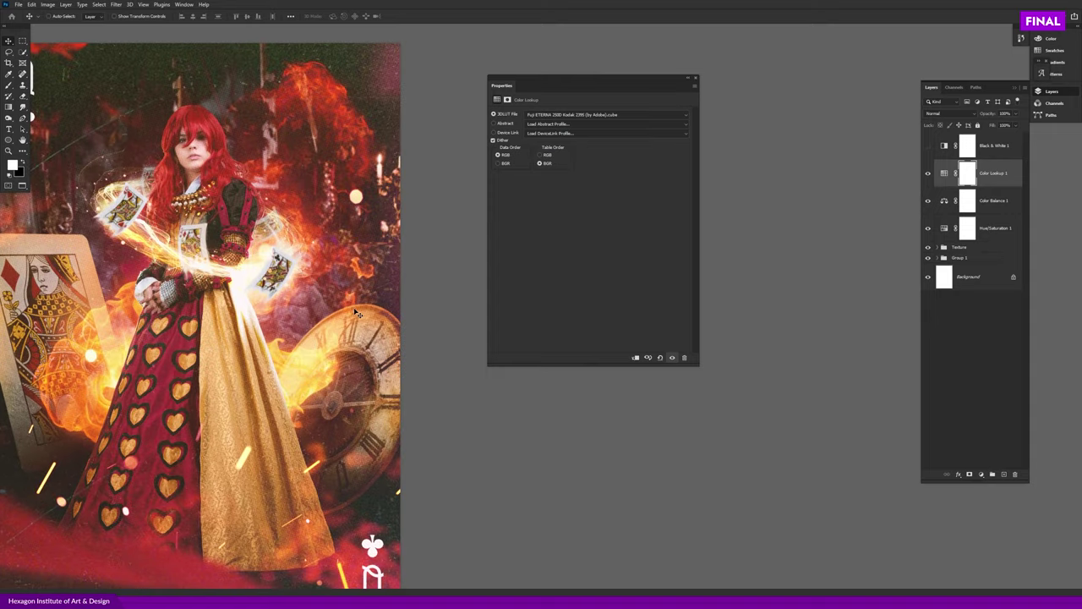
pyautogui.scroll(3, 264, 280)
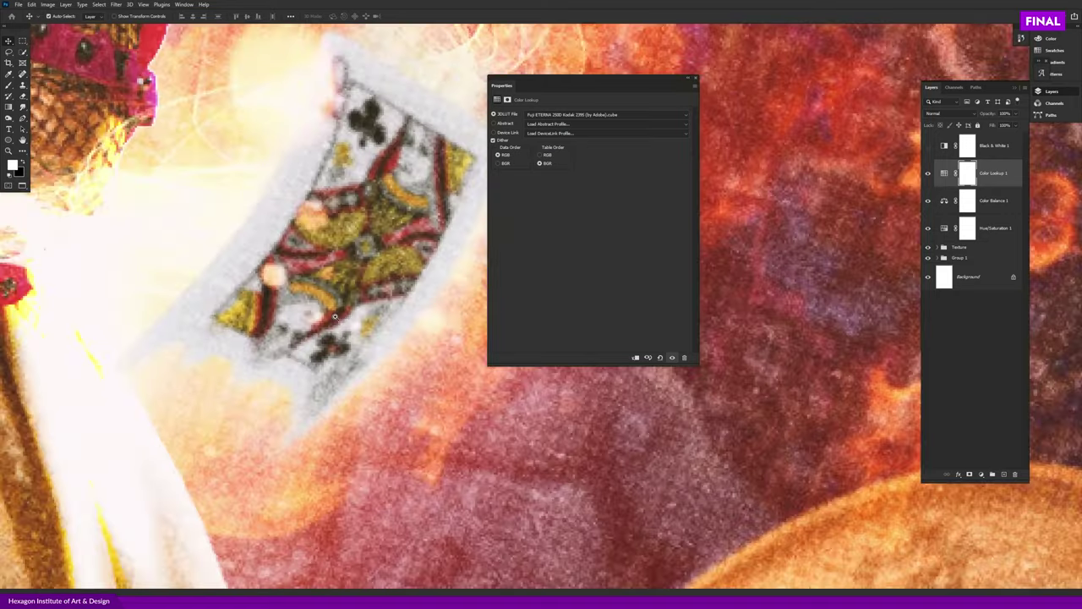
pyautogui.scroll(2, 230, 268)
pyautogui.scroll(-2, 230, 267)
pyautogui.scroll(-3, 229, 267)
pyautogui.scroll(-1, 228, 265)
pyautogui.scroll(1, 229, 265)
pyautogui.scroll(1, 229, 264)
pyautogui.scroll(-2, 254, 247)
pyautogui.scroll(-3, 229, 254)
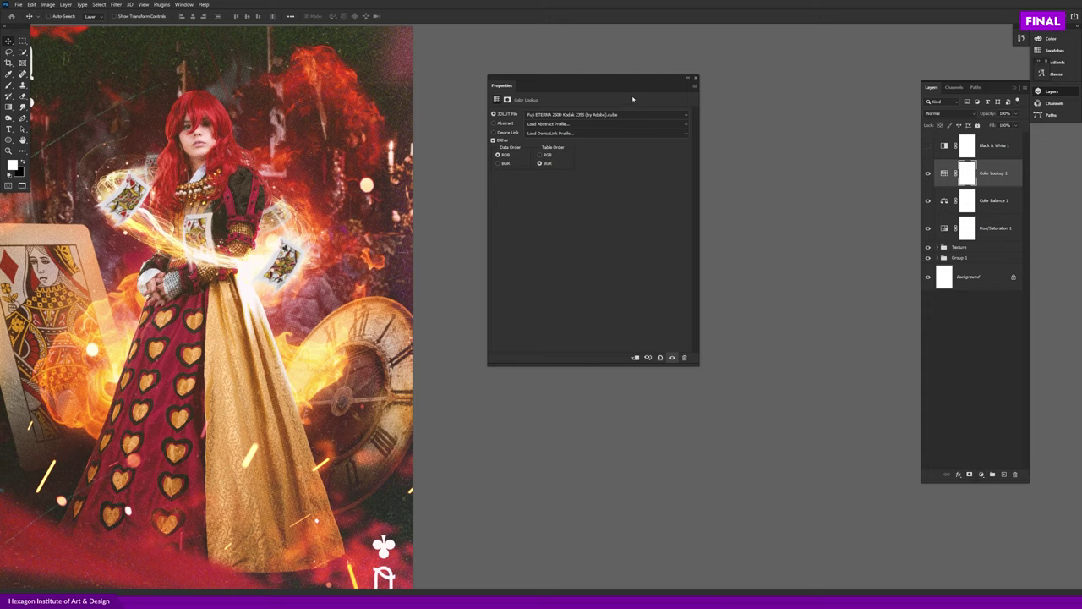
pyautogui.moveTo(629, 80); pyautogui.dragTo(701, 71)
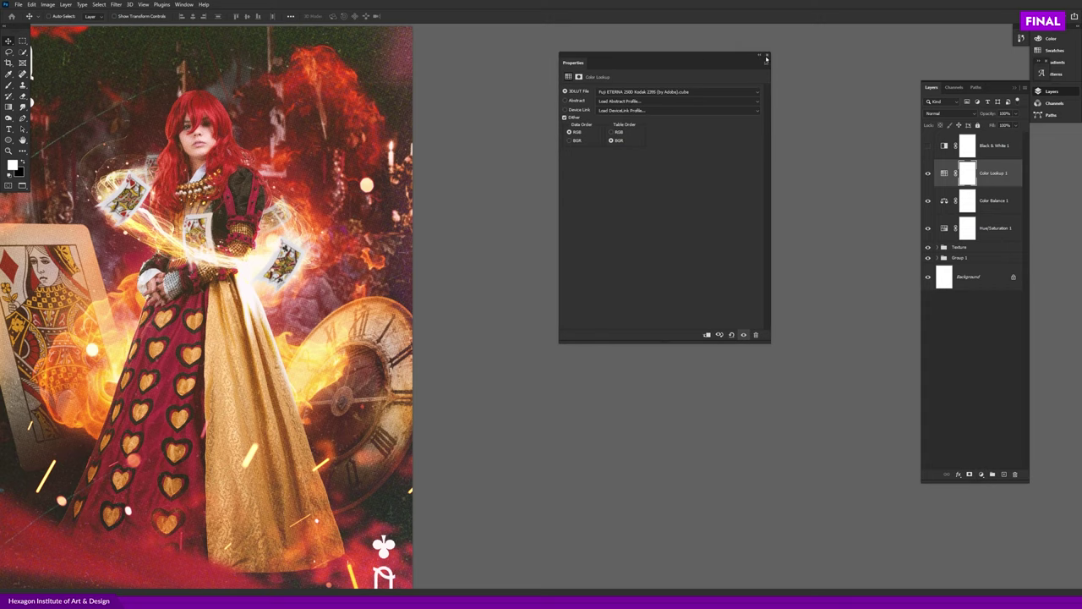
pyautogui.click(767, 58)
pyautogui.scroll(-1, 501, 241)
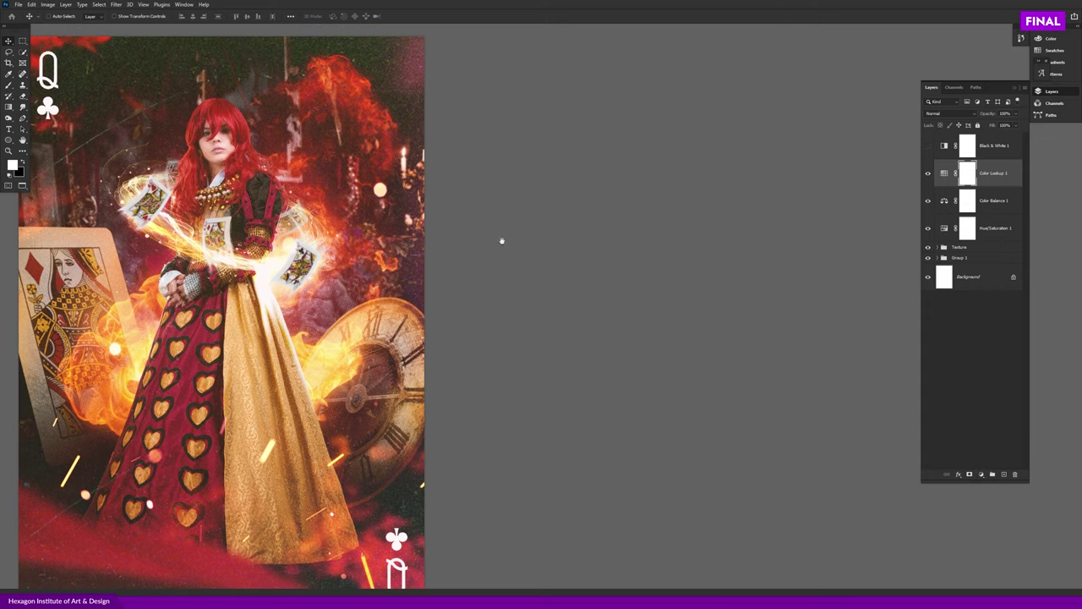
# - Add a second Color Balance adjustment layer and push its midtones toward blue
pyautogui.click(982, 474)
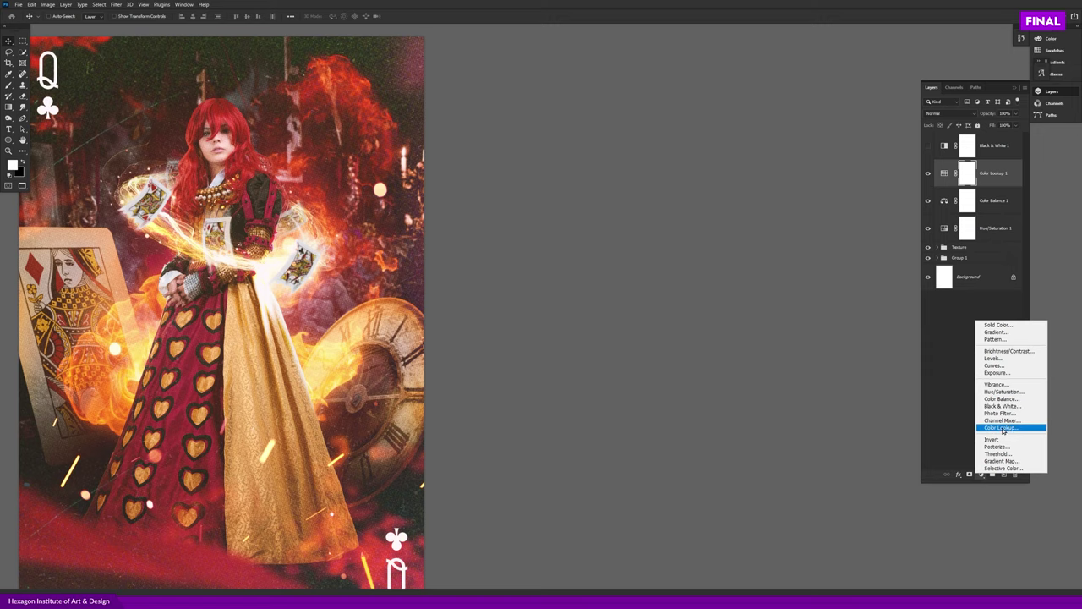
pyautogui.click(1015, 400)
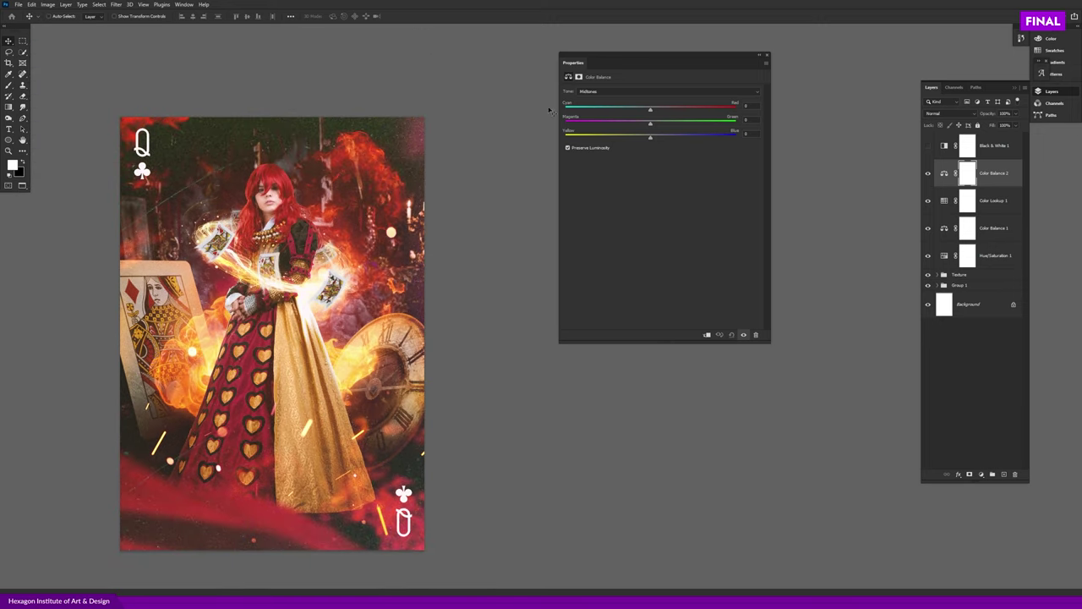
pyautogui.moveTo(596, 61); pyautogui.dragTo(504, 117)
pyautogui.hotkey('ctrl', '+')
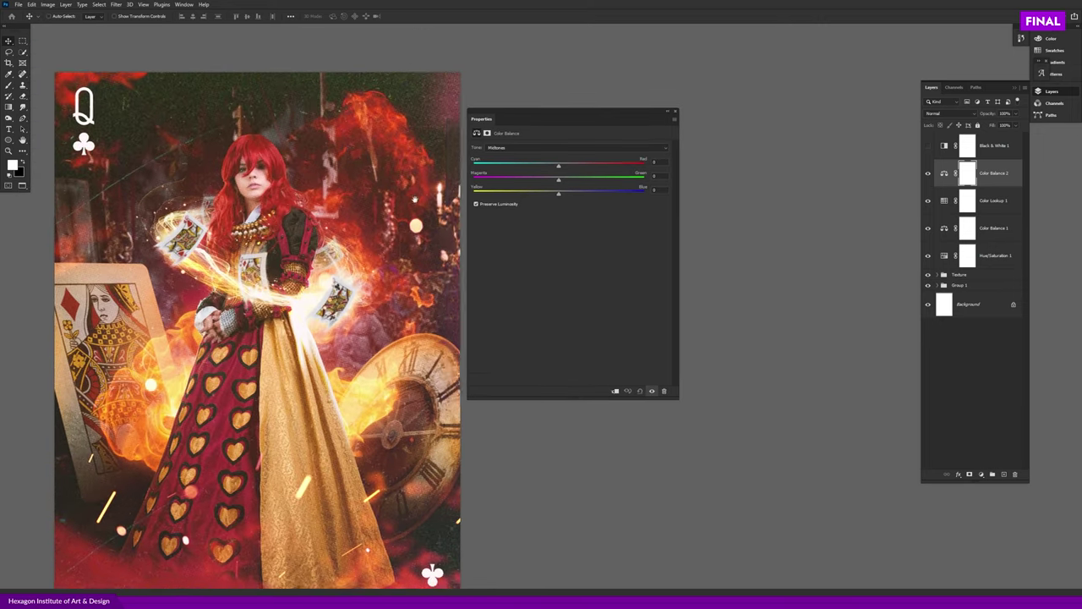
pyautogui.moveTo(571, 193); pyautogui.dragTo(575, 192)
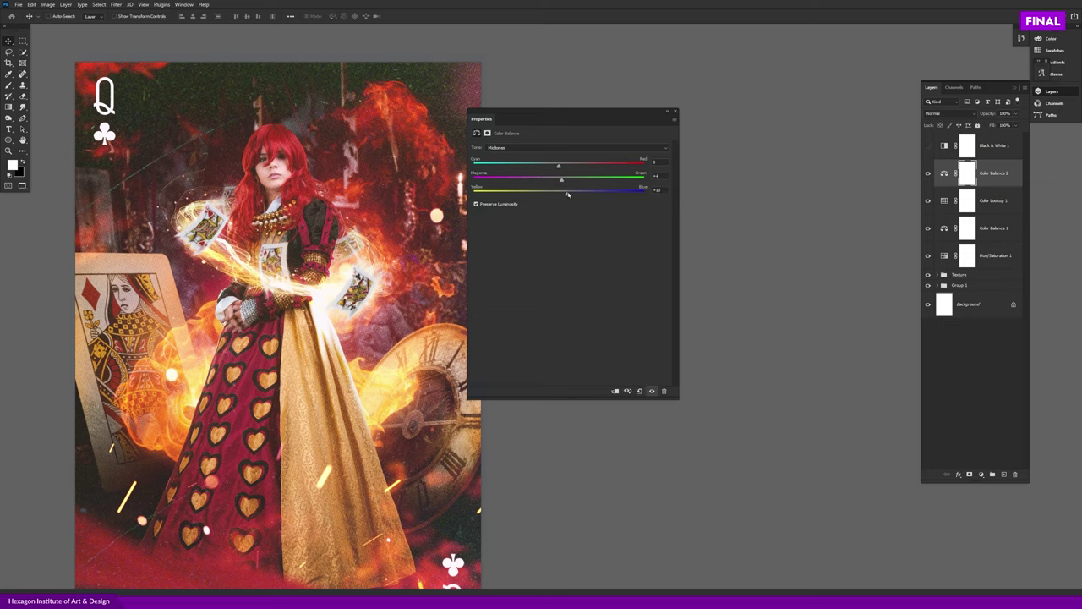
pyautogui.moveTo(560, 198); pyautogui.dragTo(568, 196)
# - Check the shadows and midtones, then shift the Color Balance 2 highlights toward blue
pyautogui.click(541, 148)
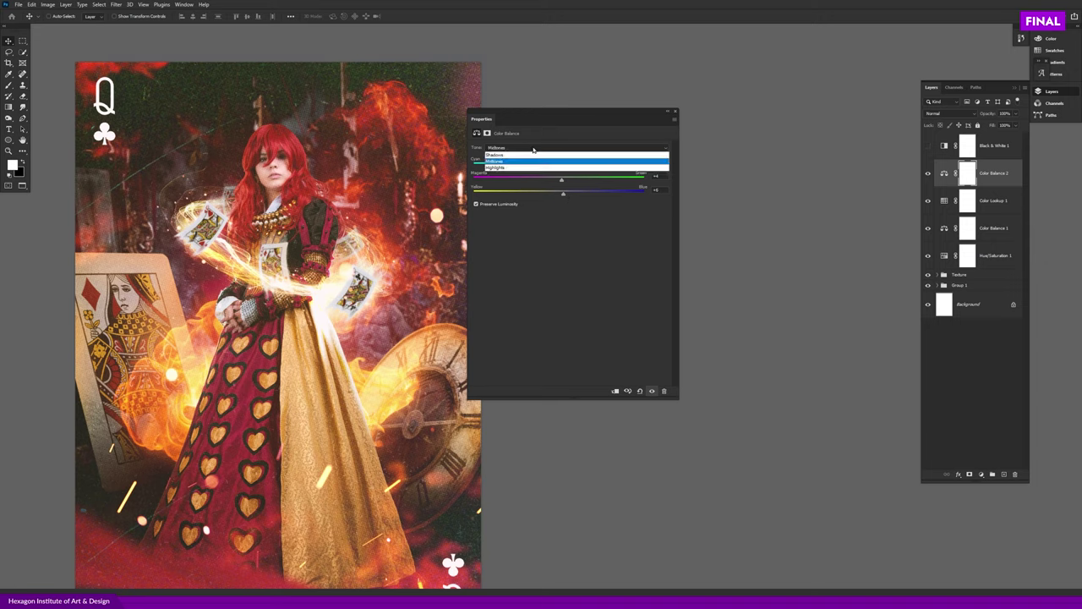
pyautogui.click(537, 154)
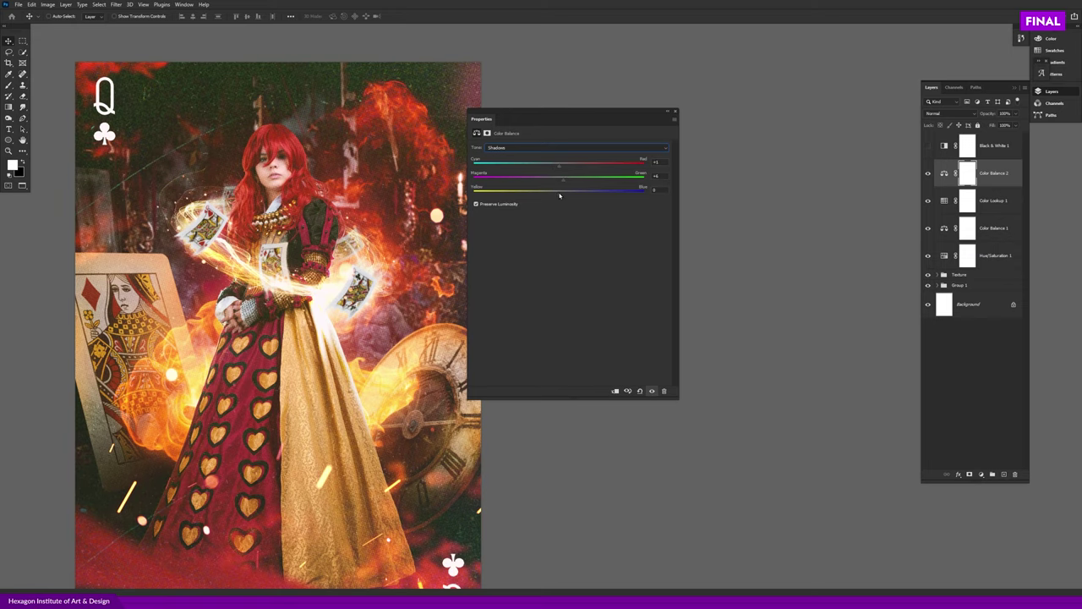
pyautogui.scroll(-1, 438, 200)
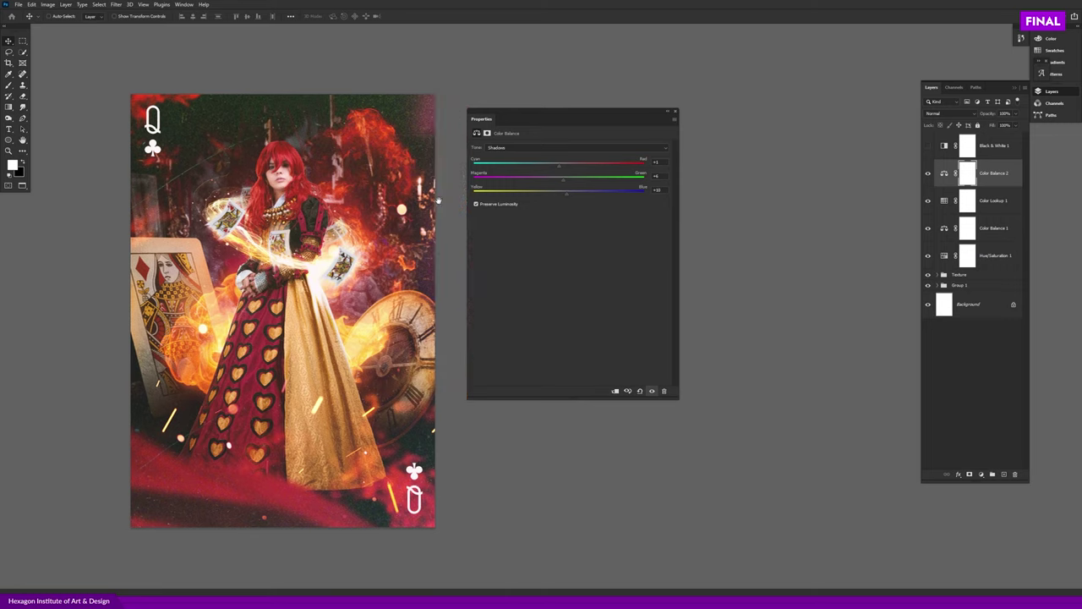
pyautogui.click(530, 149)
pyautogui.click(546, 160)
pyautogui.click(552, 148)
pyautogui.click(564, 170)
pyautogui.moveTo(559, 194); pyautogui.dragTo(567, 195)
# - Return to the Shadows range and add a Levels adjustment layer above Color Balance 2
pyautogui.click(552, 148)
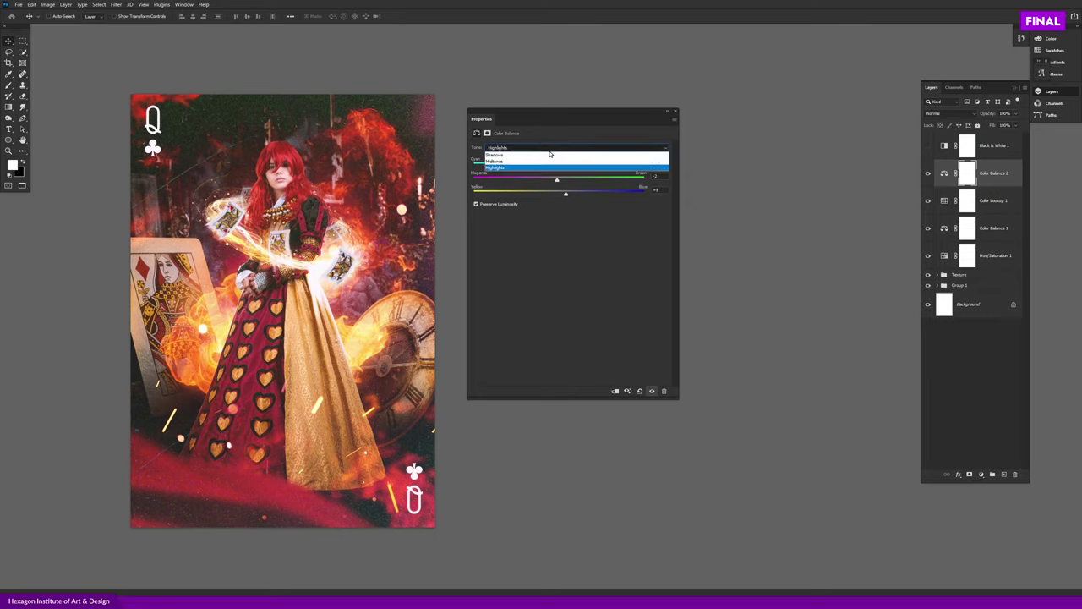
pyautogui.click(551, 148)
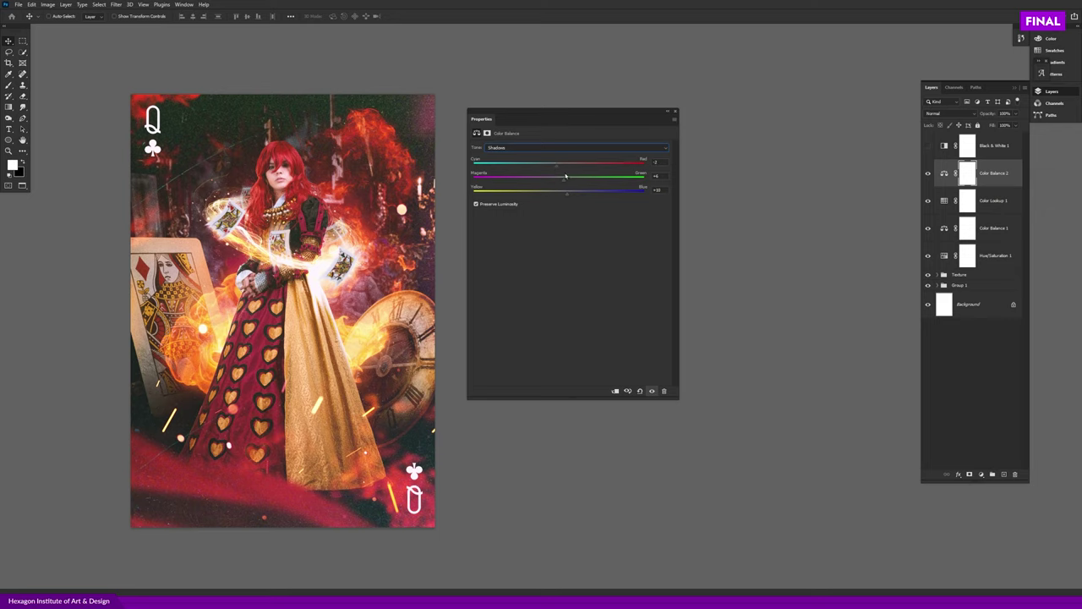
pyautogui.click(988, 473)
pyautogui.click(999, 367)
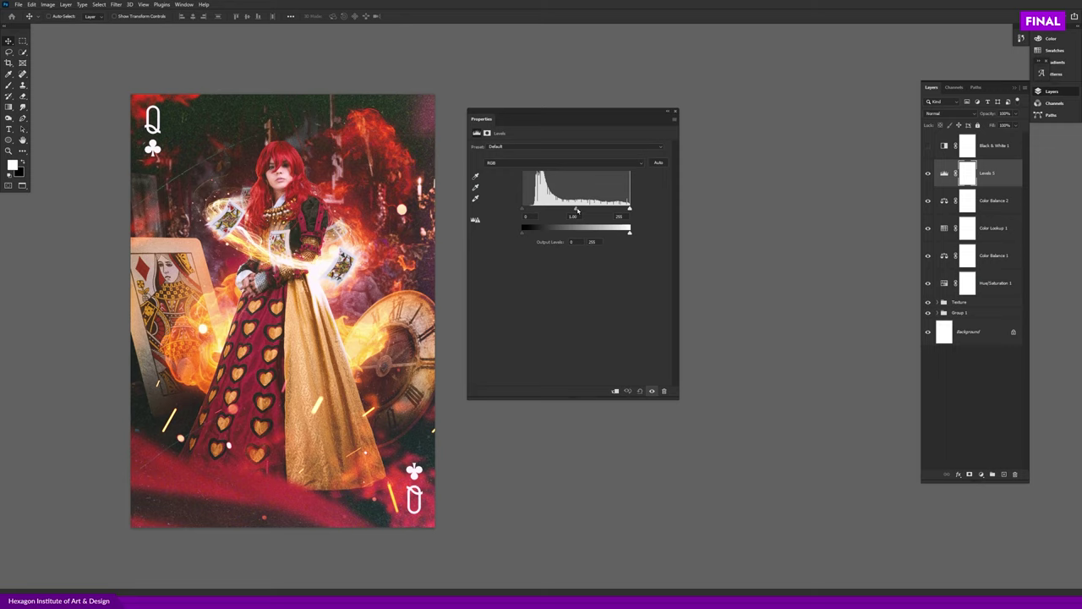
# - Drag the Levels midtone gamma right to darken the midtones, then close the Properties panel
pyautogui.moveTo(579, 211); pyautogui.dragTo(623, 210)
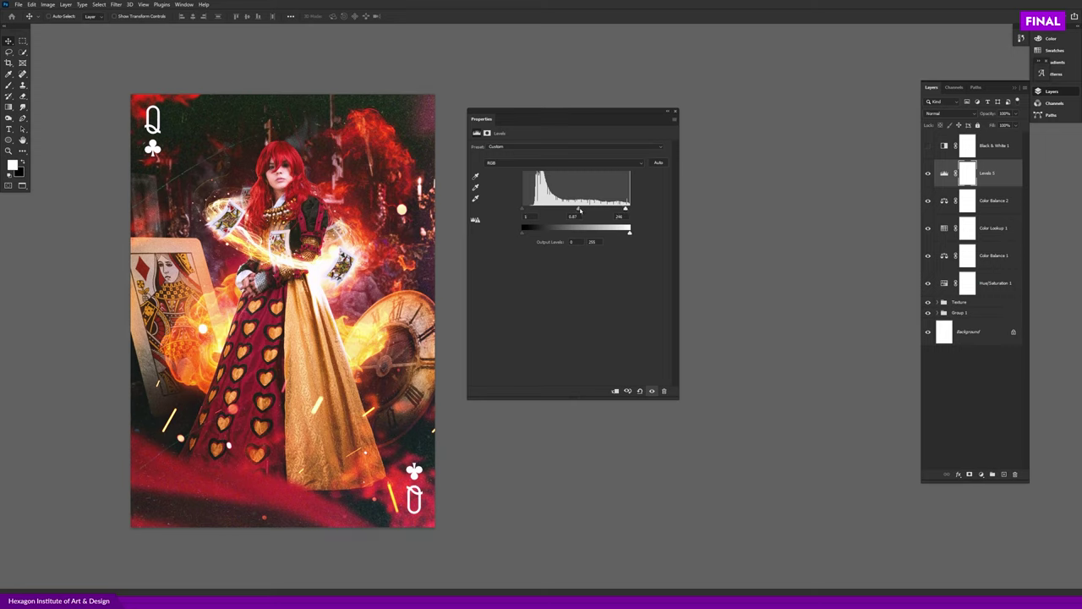
pyautogui.moveTo(579, 210); pyautogui.dragTo(581, 212)
pyautogui.moveTo(544, 115); pyautogui.dragTo(588, 129)
pyautogui.click(720, 128)
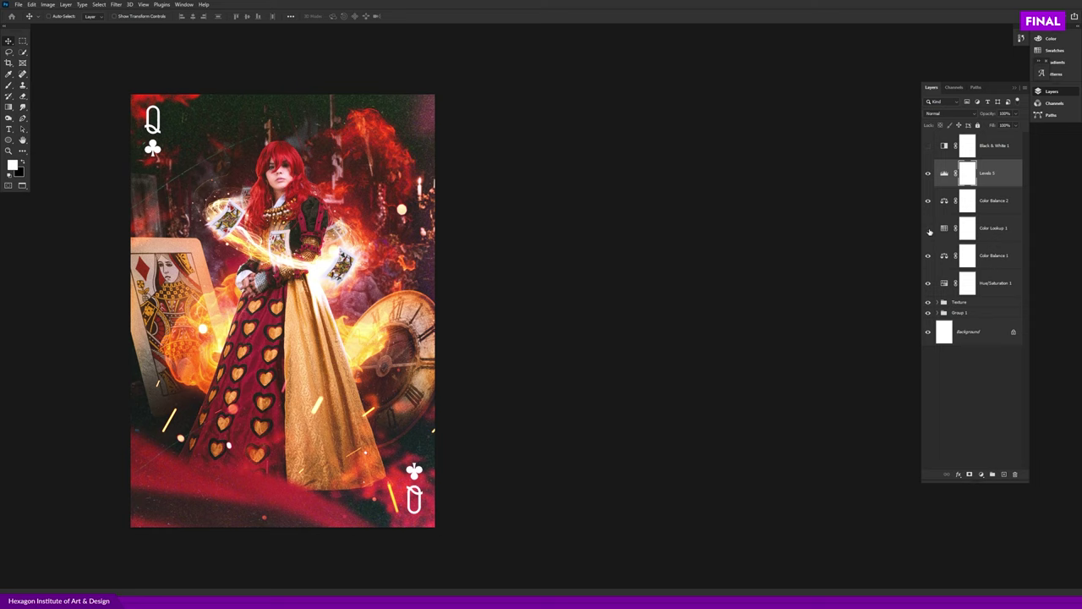
# - Toggle Color Lookup 1 off and on to compare the grade
pyautogui.click(928, 228)
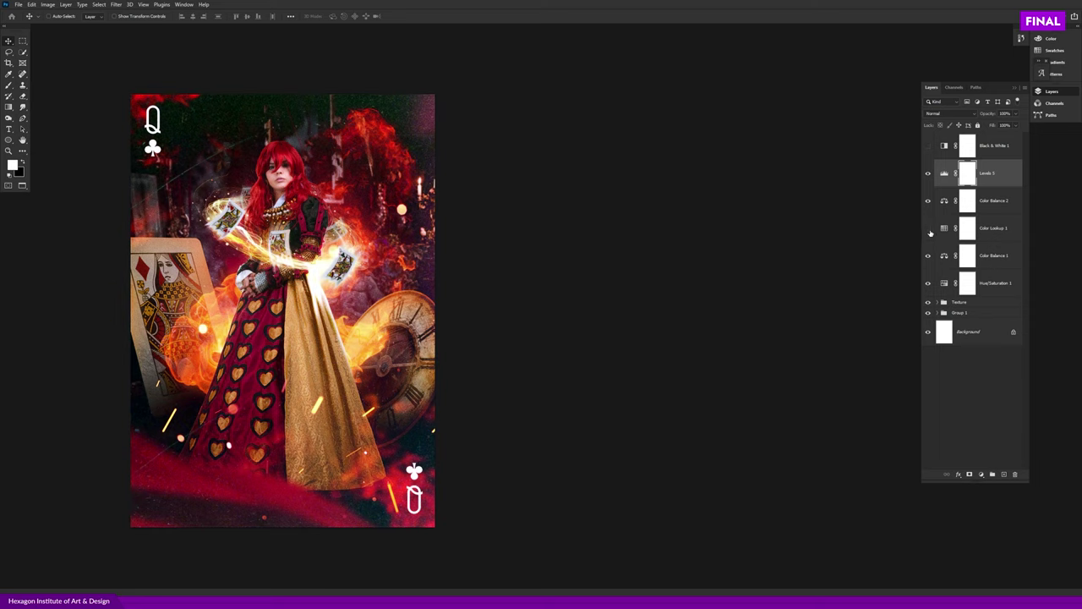
pyautogui.click(929, 229)
pyautogui.click(928, 228)
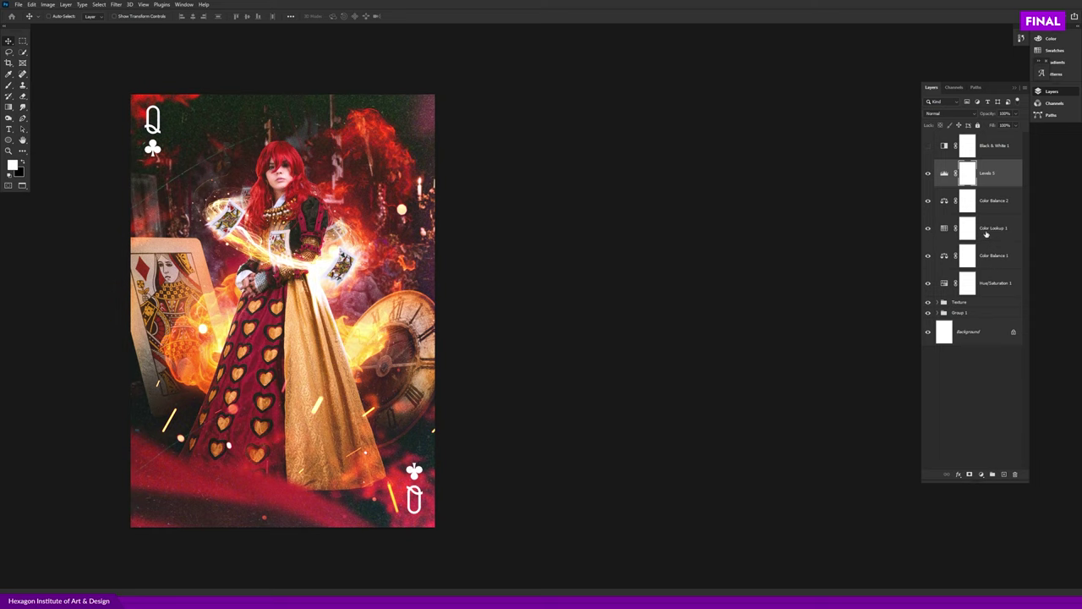
pyautogui.scroll(2, 488, 268)
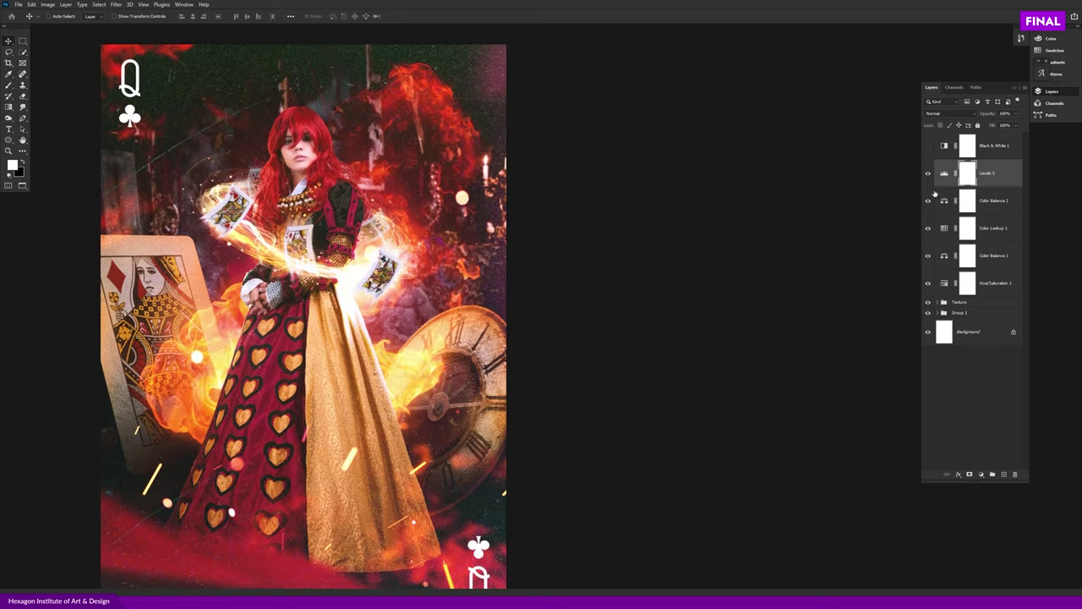
# - Select Color Lookup 1 and hide then show it to compare its effect
pyautogui.click(998, 144)
pyautogui.click(1001, 205)
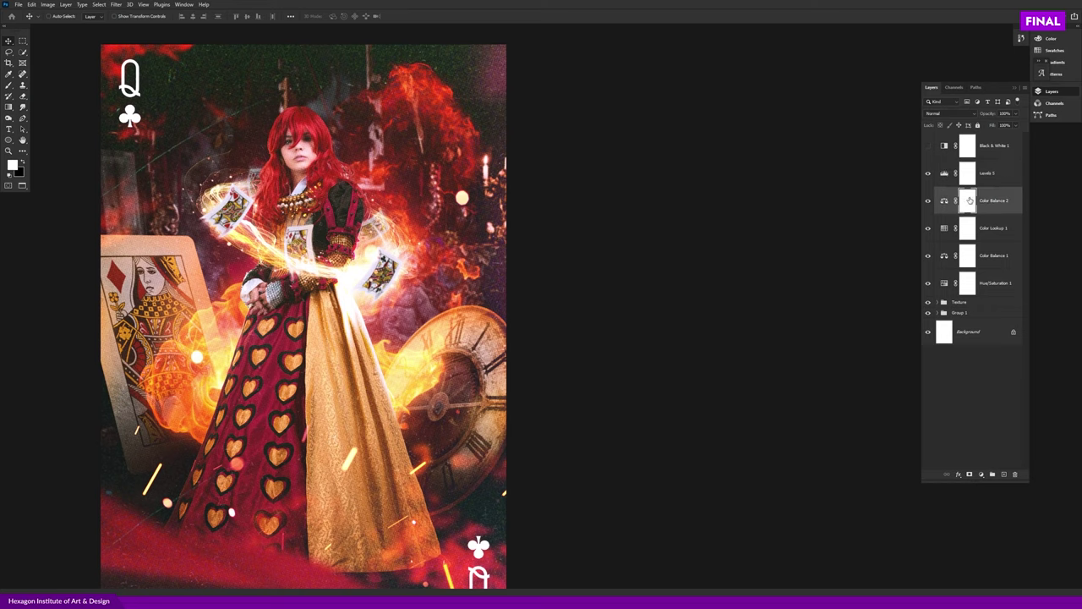
pyautogui.click(995, 235)
pyautogui.click(928, 228)
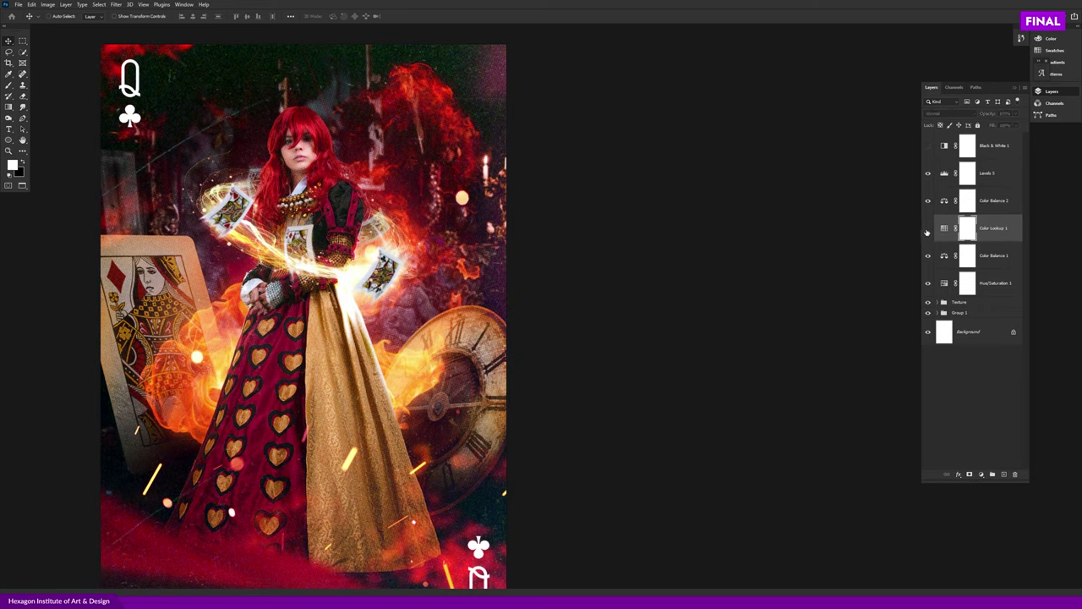
pyautogui.click(928, 228)
pyautogui.press('a')
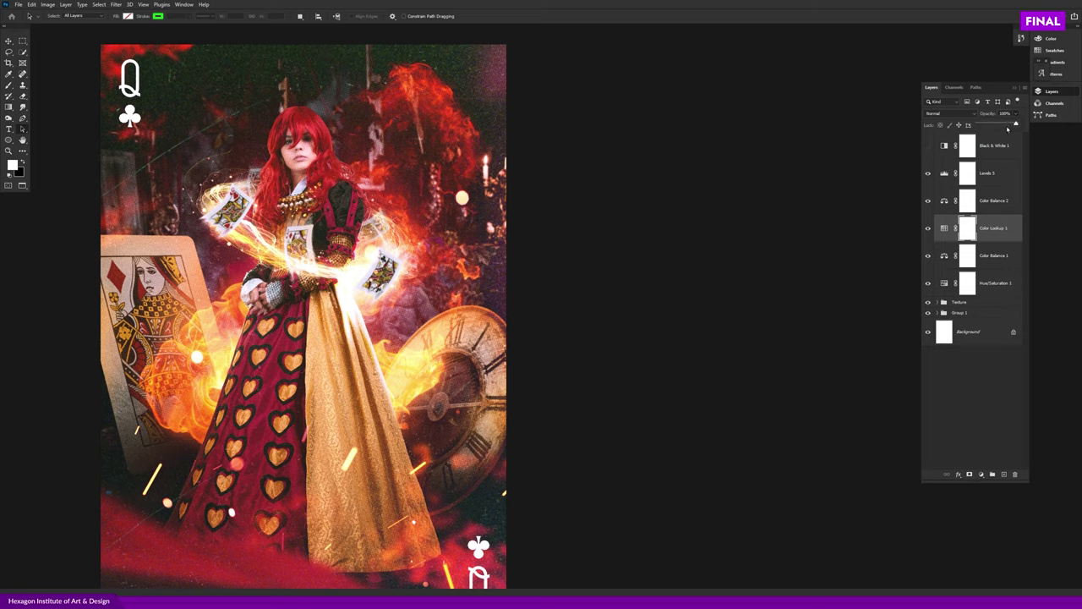
# - Lower Color Lookup 1 opacity to 72%, then toggle Hue/Saturation 1 to compare
pyautogui.moveTo(1016, 125); pyautogui.dragTo(1006, 128)
pyautogui.click(943, 228)
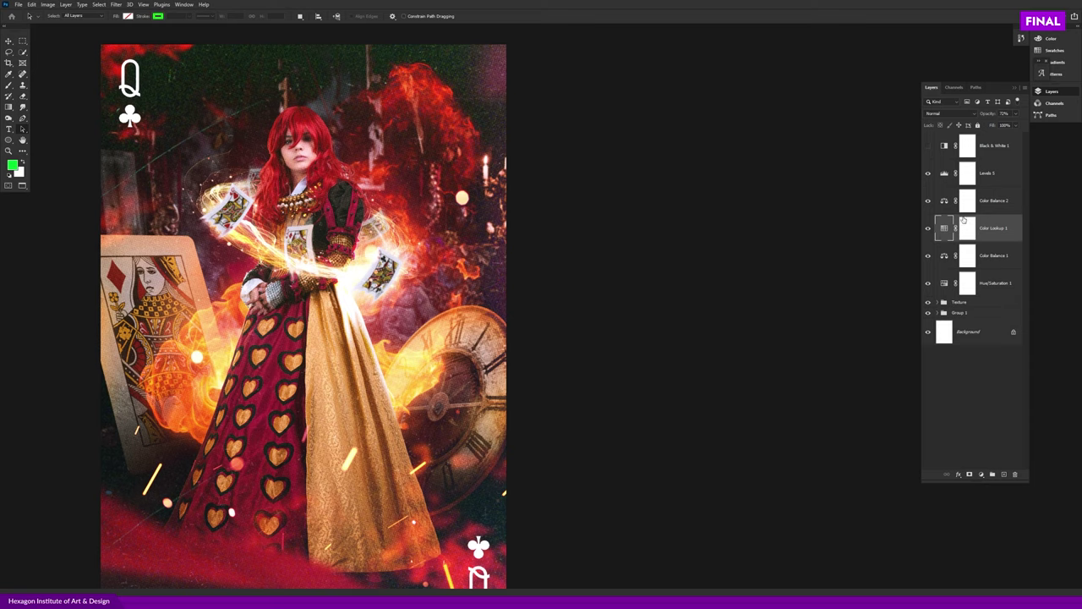
pyautogui.click(967, 201)
pyautogui.click(928, 202)
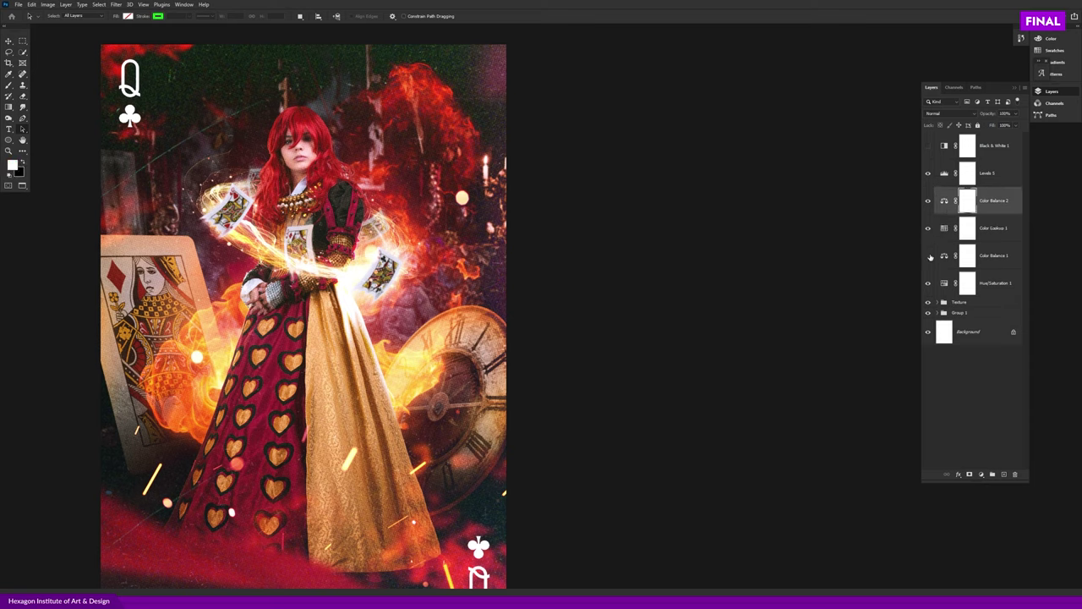
pyautogui.click(928, 283)
pyautogui.scroll(-2, 473, 275)
pyautogui.scroll(-1, 489, 272)
pyautogui.press('v')
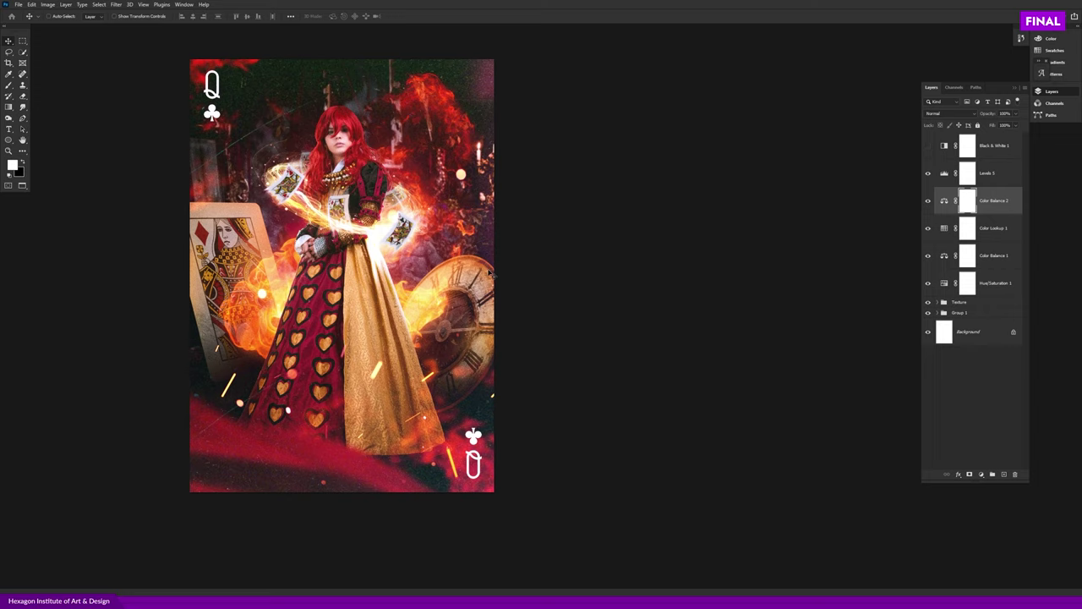
# - Expand the Texture group and Group 1 and select the Layer 11 copy card layer
pyautogui.moveTo(569, 339); pyautogui.dragTo(559, 350)
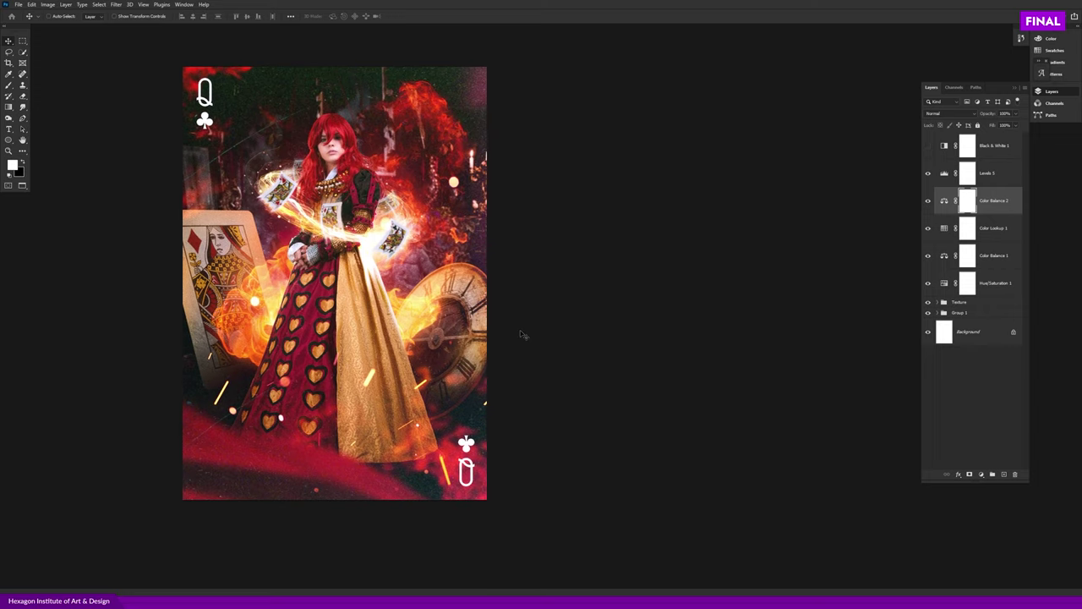
pyautogui.keyDown('ctrl'); pyautogui.click(401, 252); pyautogui.keyUp('ctrl')
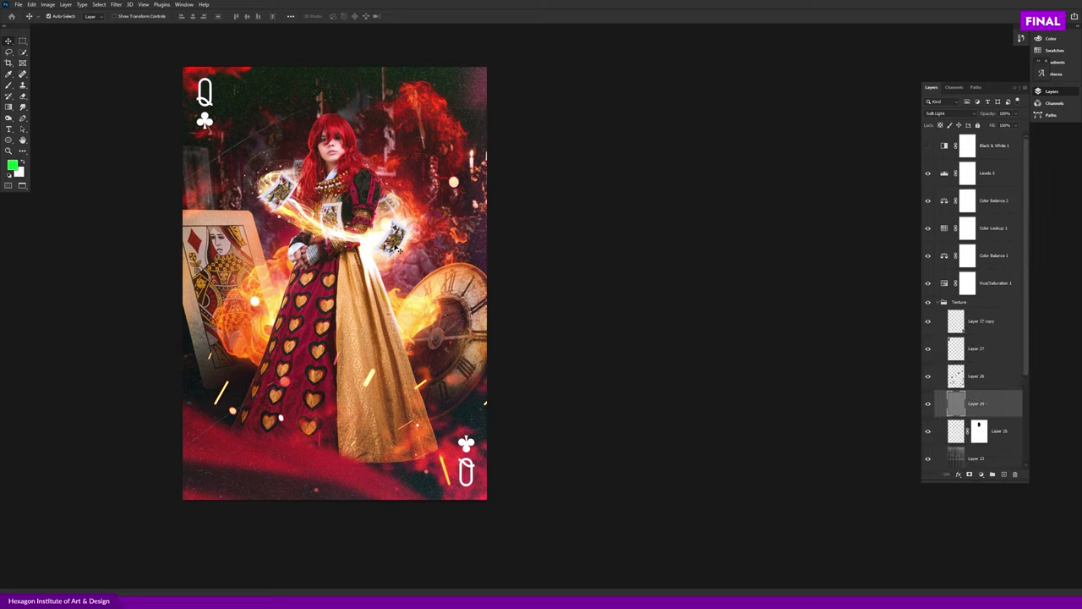
pyautogui.scroll(-3, 997, 414)
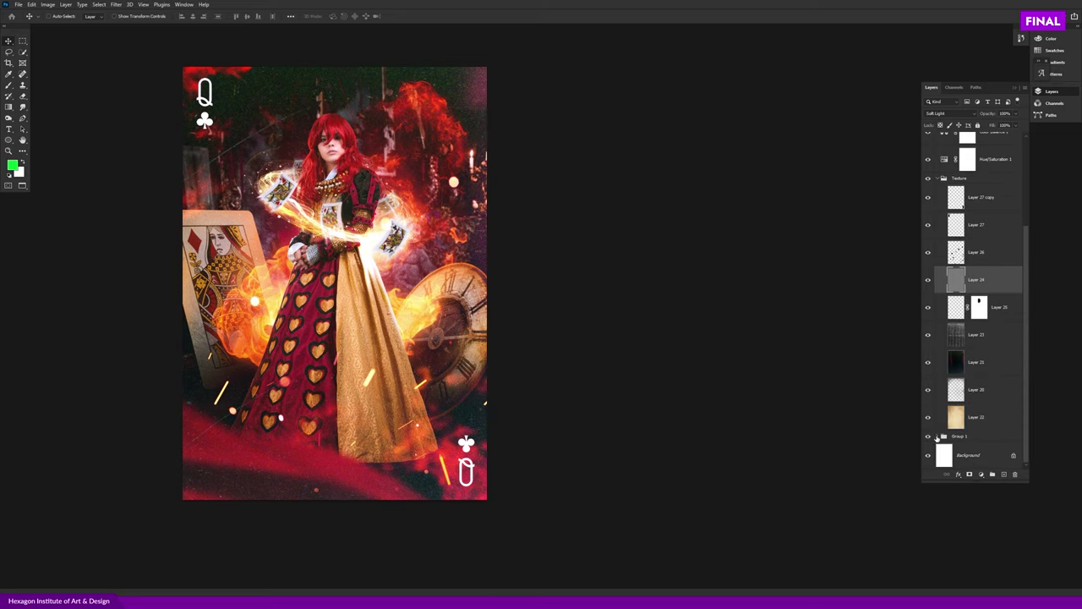
pyautogui.click(943, 436)
pyautogui.scroll(-5, 981, 427)
pyautogui.scroll(-3, 981, 427)
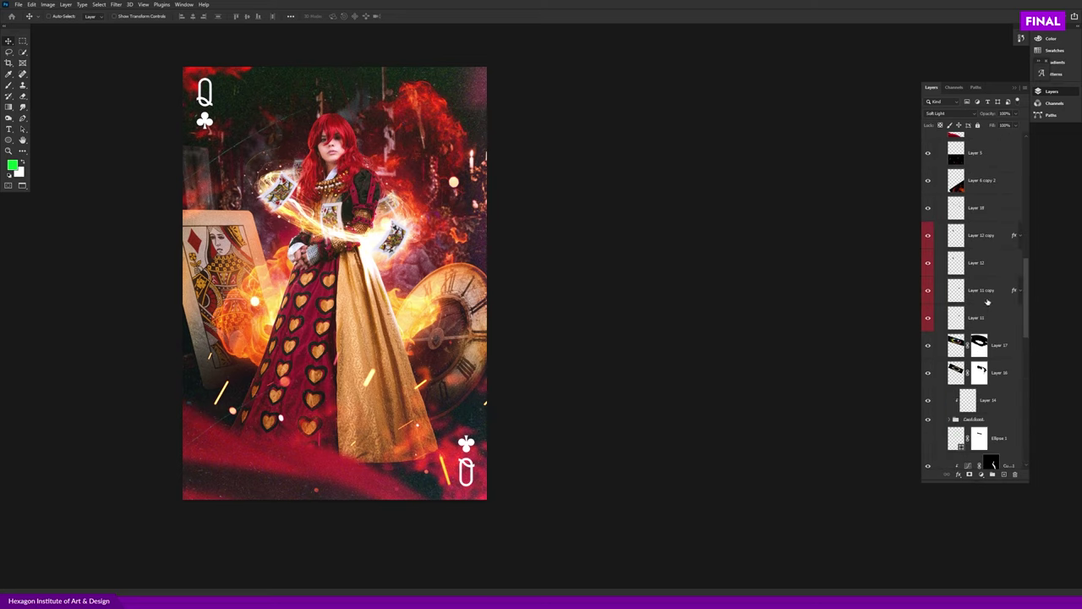
pyautogui.click(981, 234)
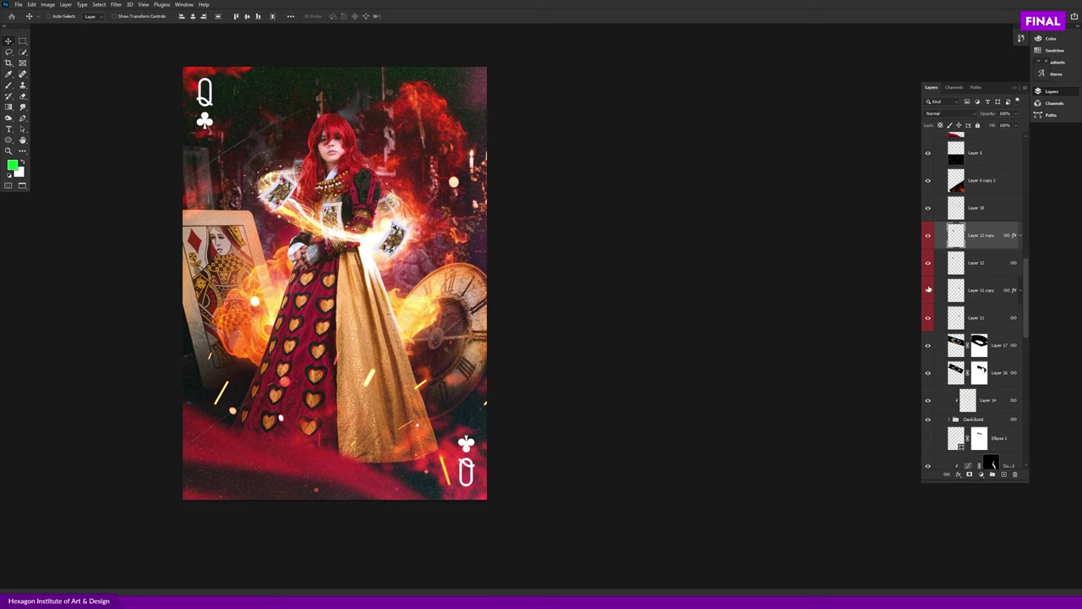
pyautogui.click(973, 292)
pyautogui.scroll(1, 401, 260)
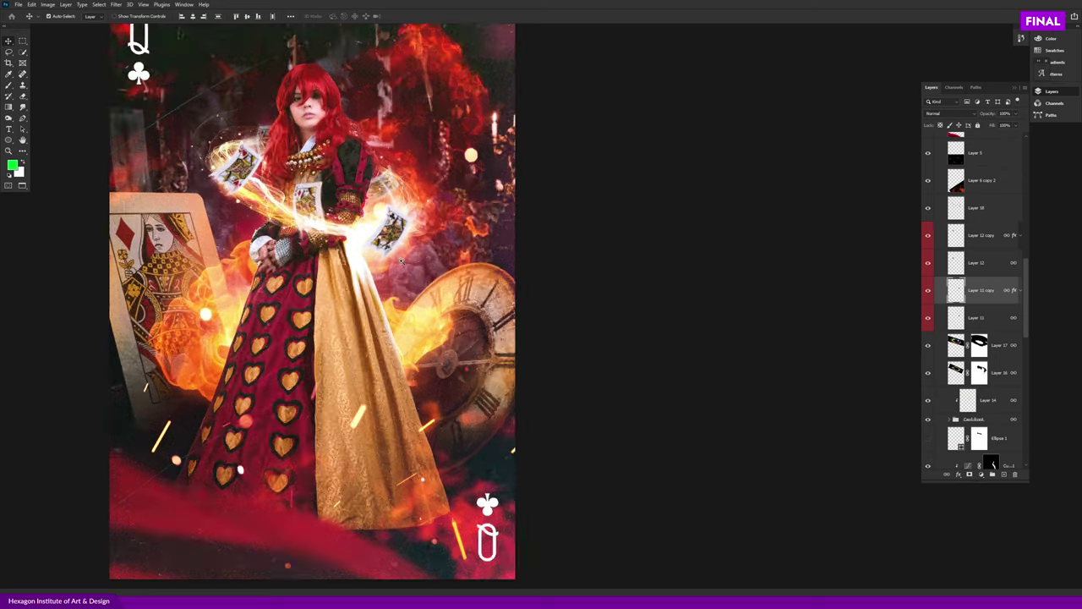
pyautogui.scroll(3, 401, 261)
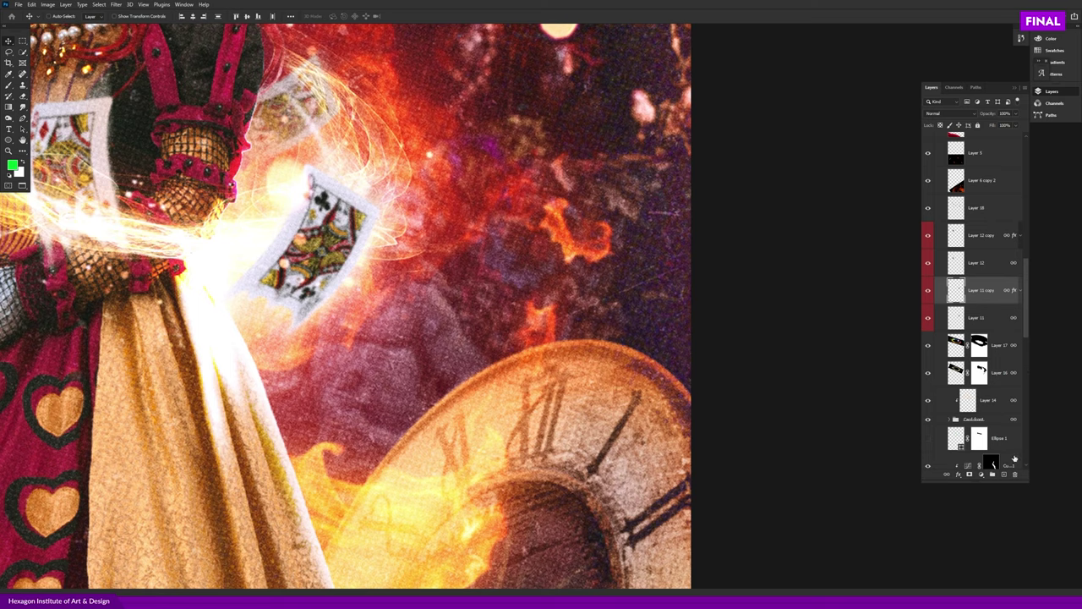
# - Add a new layer clipped to Layer 11 copy and paint a soft white glow at 50% opacity
pyautogui.click(1006, 475)
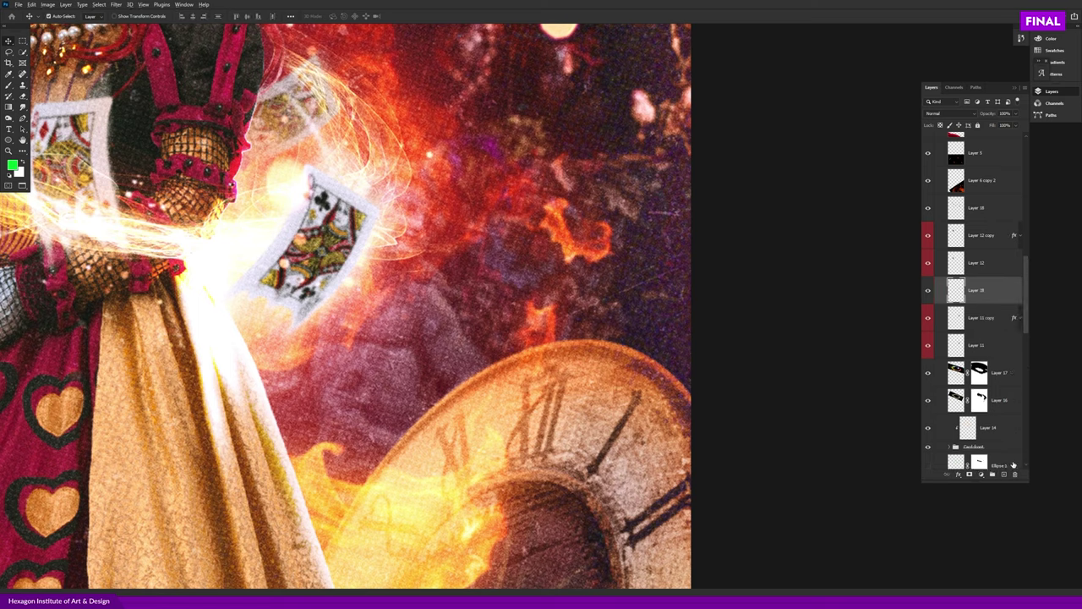
pyautogui.hotkey('ctrl', 'alt', 'g')
pyautogui.press('b')
pyautogui.press('d')
pyautogui.press('x')
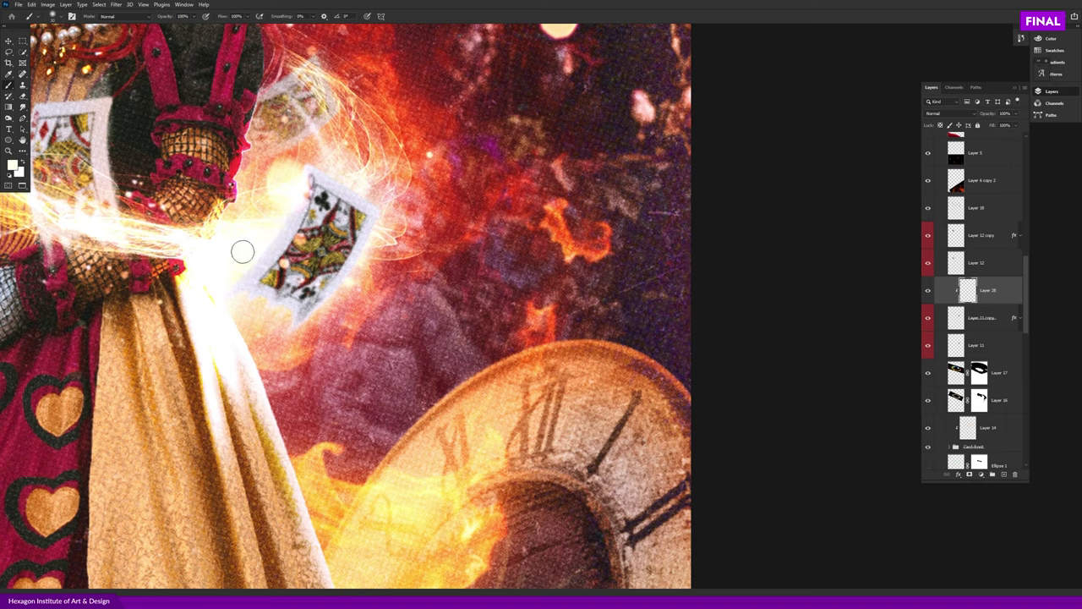
pyautogui.rightClick(243, 250)
pyautogui.press('Return')
pyautogui.press('5')
pyautogui.moveTo(266, 221); pyautogui.dragTo(291, 182)
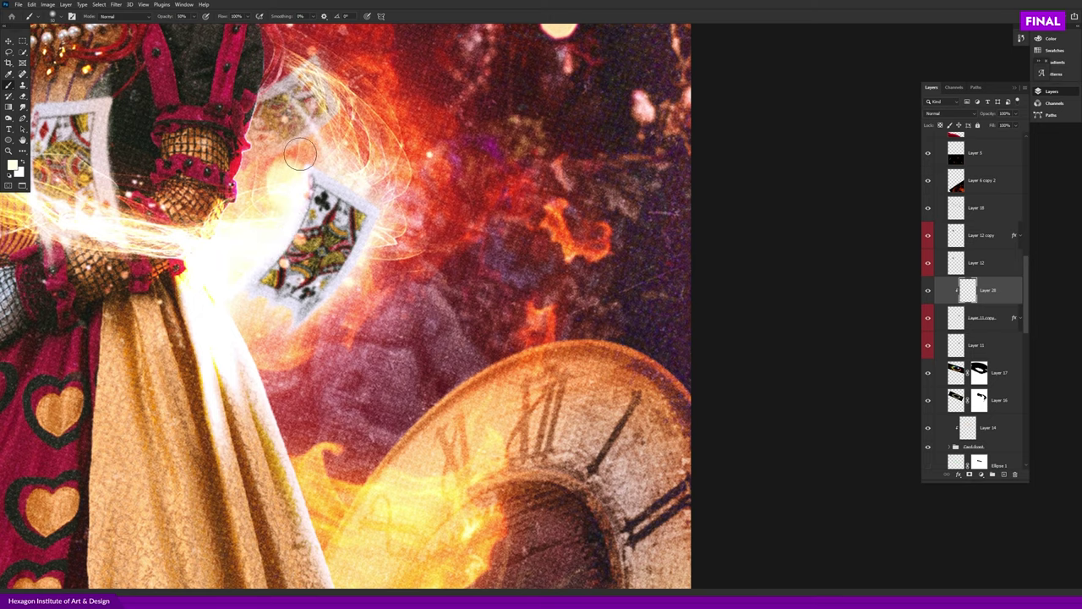
# - Paint more glow around the right card, undo the bad stroke, and drop brush opacity to 40%
pyautogui.hotkey('ctrl', '0')
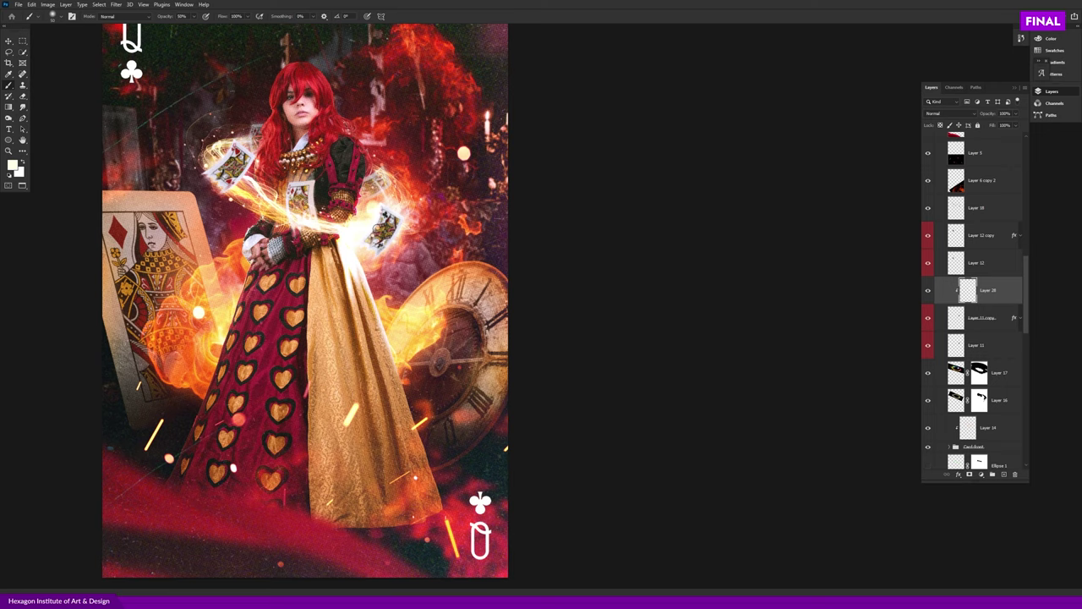
pyautogui.moveTo(378, 227); pyautogui.dragTo(369, 249)
pyautogui.hotkey('ctrl', 'z')
pyautogui.press('4')
pyautogui.press('e')
pyautogui.press('v')
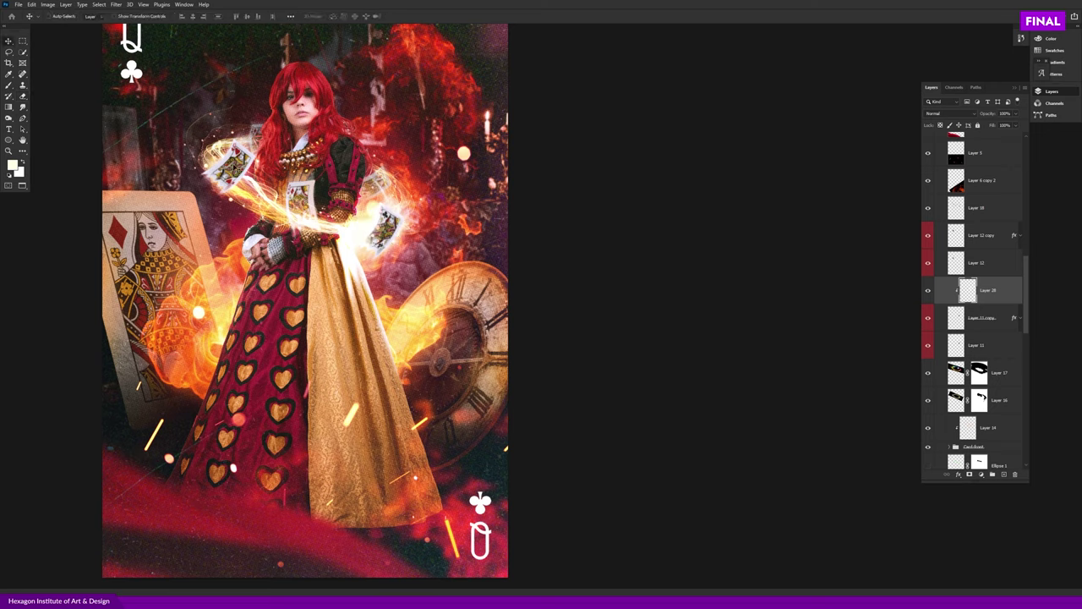
pyautogui.click(230, 183)
pyautogui.press('b')
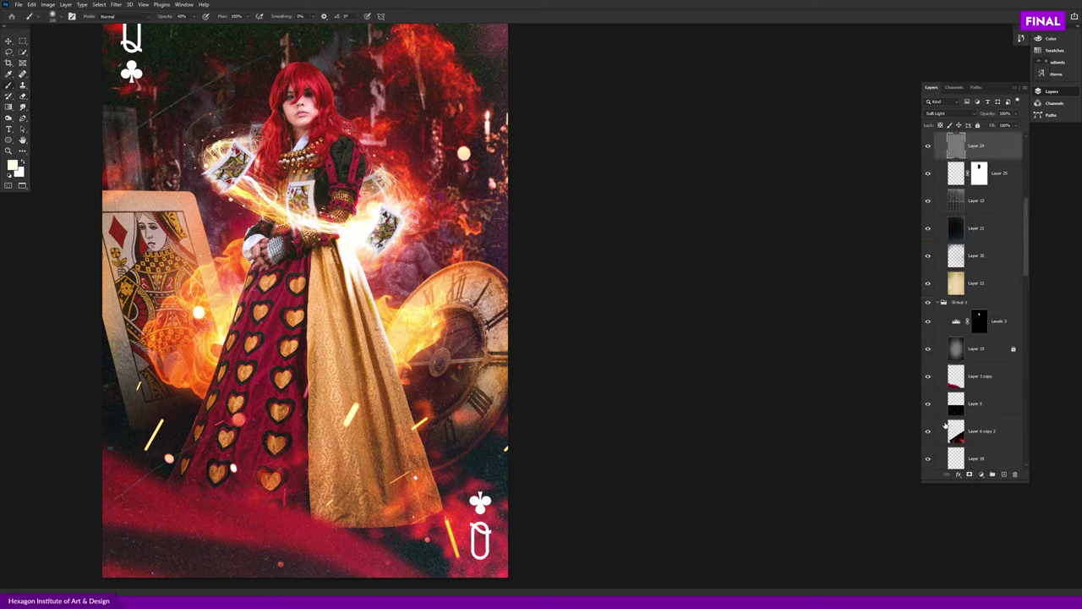
# - Add a new layer clipped to Layer 12 copy and sample a colour from the floating cards
pyautogui.scroll(-5, 1017, 263)
pyautogui.scroll(-5, 998, 267)
pyautogui.scroll(3, 991, 271)
pyautogui.click(989, 269)
pyautogui.click(1004, 475)
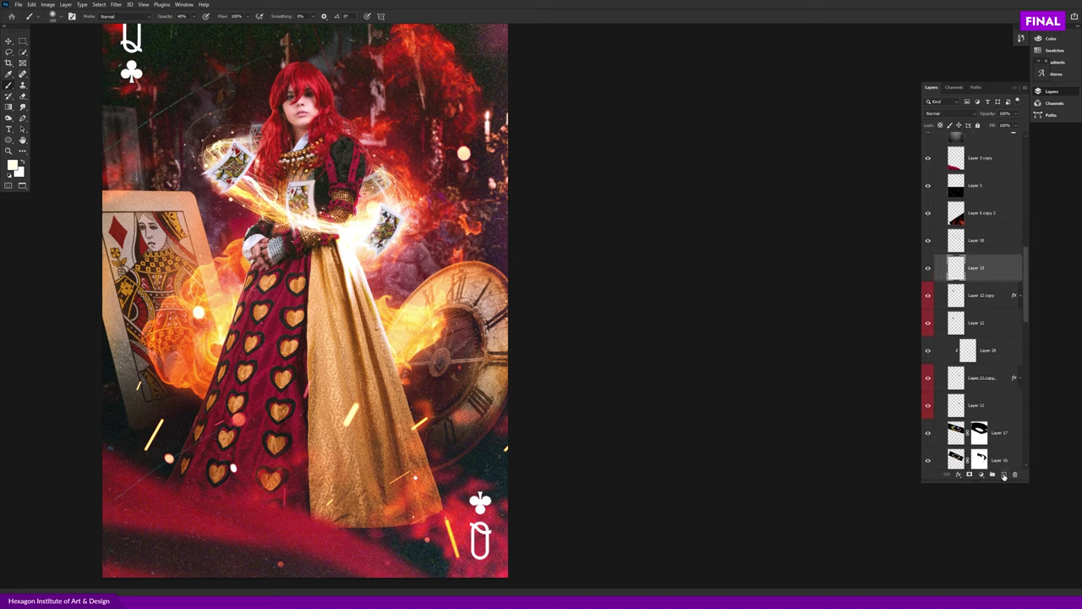
pyautogui.hotkey('ctrl', 'alt', 'g')
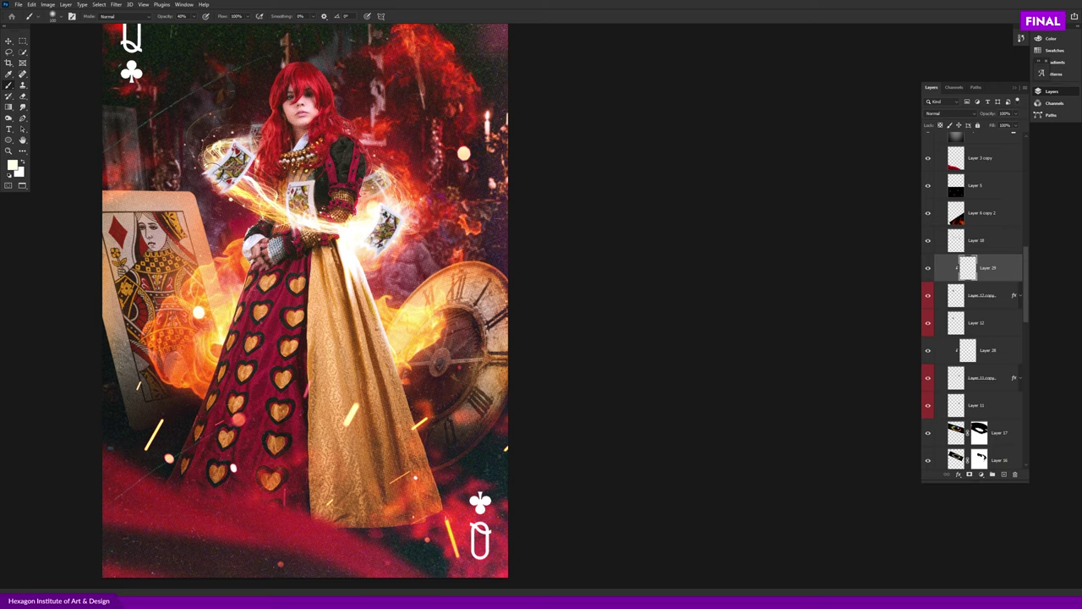
pyautogui.keyDown('alt'); pyautogui.click(236, 188); pyautogui.keyUp('alt')
pyautogui.keyDown('alt'); pyautogui.click(250, 179); pyautogui.keyUp('alt')
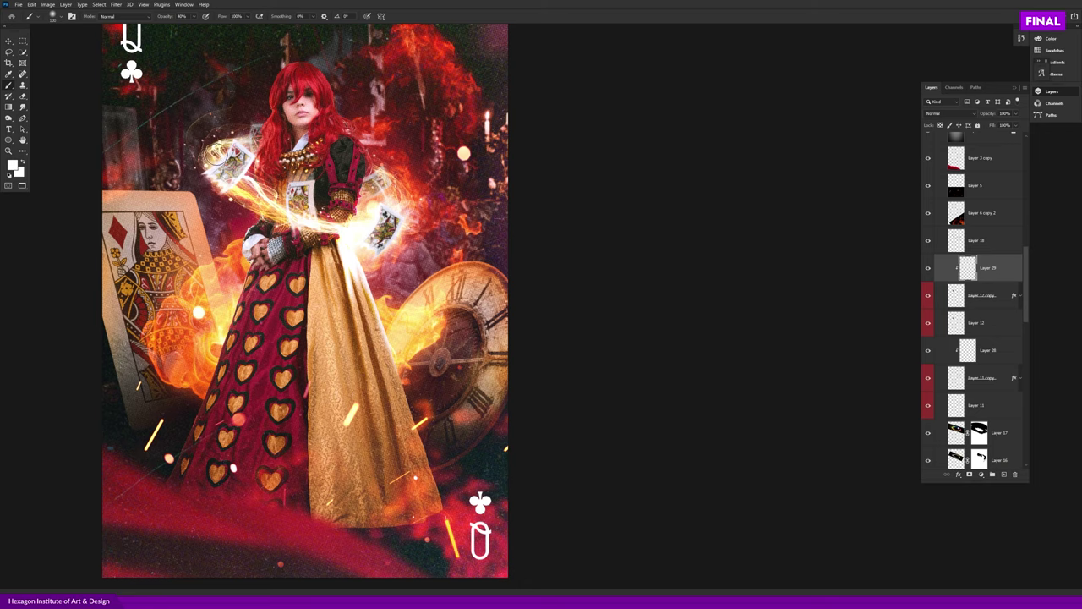
pyautogui.keyDown('ctrl'); pyautogui.keyDown('alt'); pyautogui.click(317, 300); pyautogui.keyUp('alt'); pyautogui.keyUp('ctrl')
pyautogui.press('v')
pyautogui.scroll(-1, 981, 359)
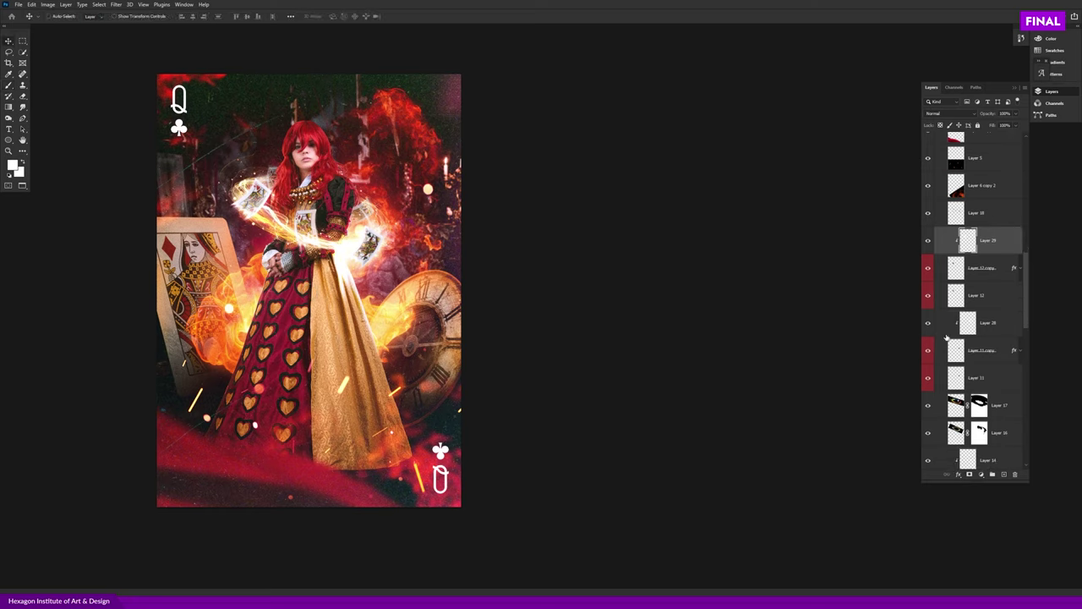
# - Group Layer 29 through the Card Board group into Group 2, briefly toggling its visibility to compare
pyautogui.scroll(-1, 976, 331)
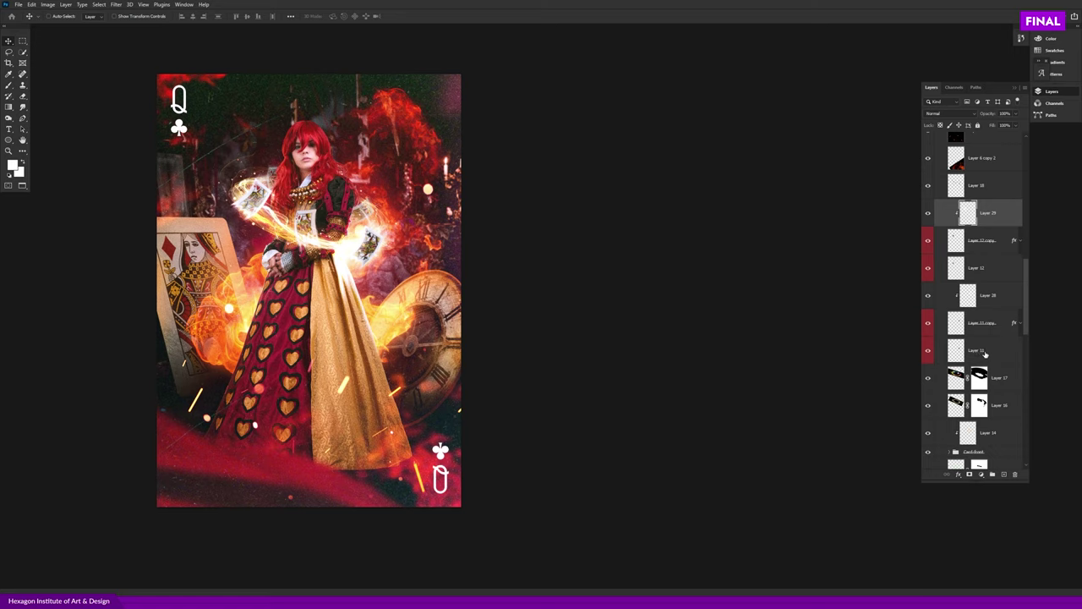
pyautogui.keyDown('shift'); pyautogui.click(984, 353); pyautogui.keyUp('shift')
pyautogui.scroll(-2, 998, 382)
pyautogui.keyDown('shift'); pyautogui.click(998, 382); pyautogui.keyUp('shift')
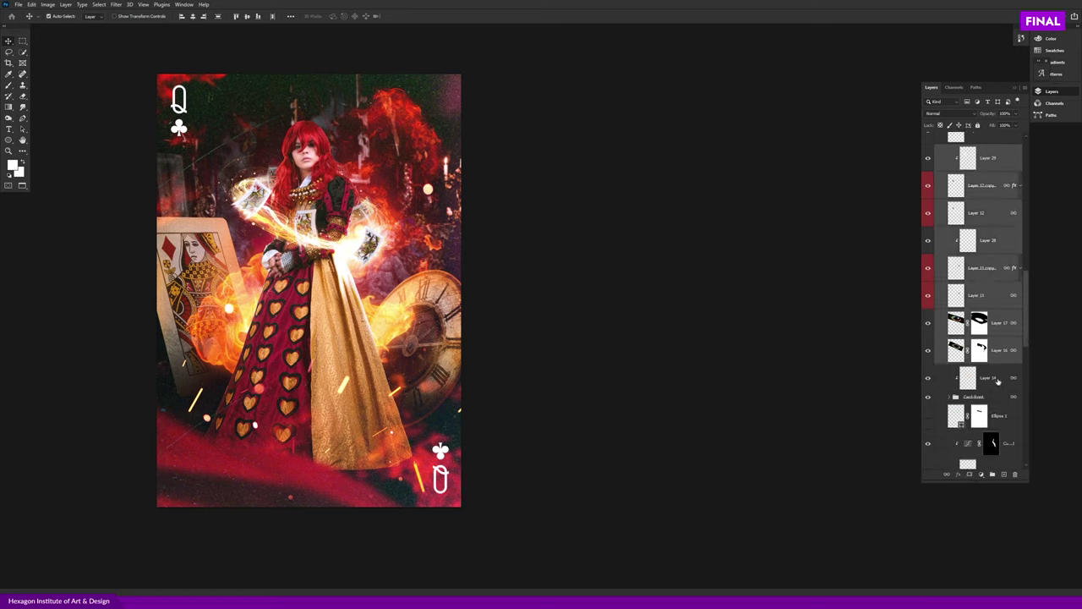
pyautogui.keyDown('shift'); pyautogui.click(993, 398); pyautogui.keyUp('shift')
pyautogui.hotkey('ctrl', 'g')
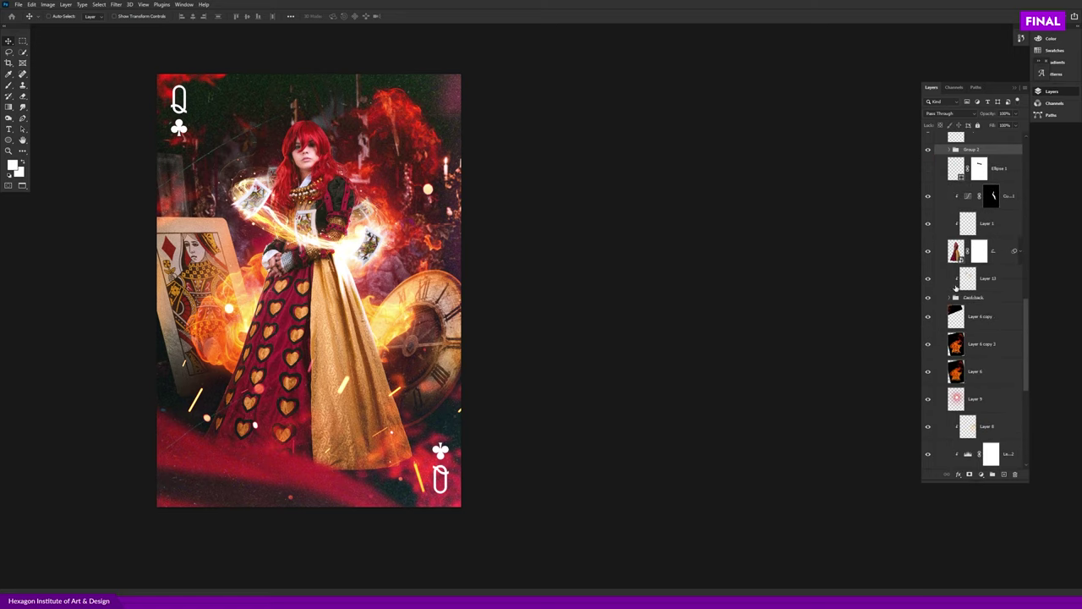
pyautogui.click(927, 151)
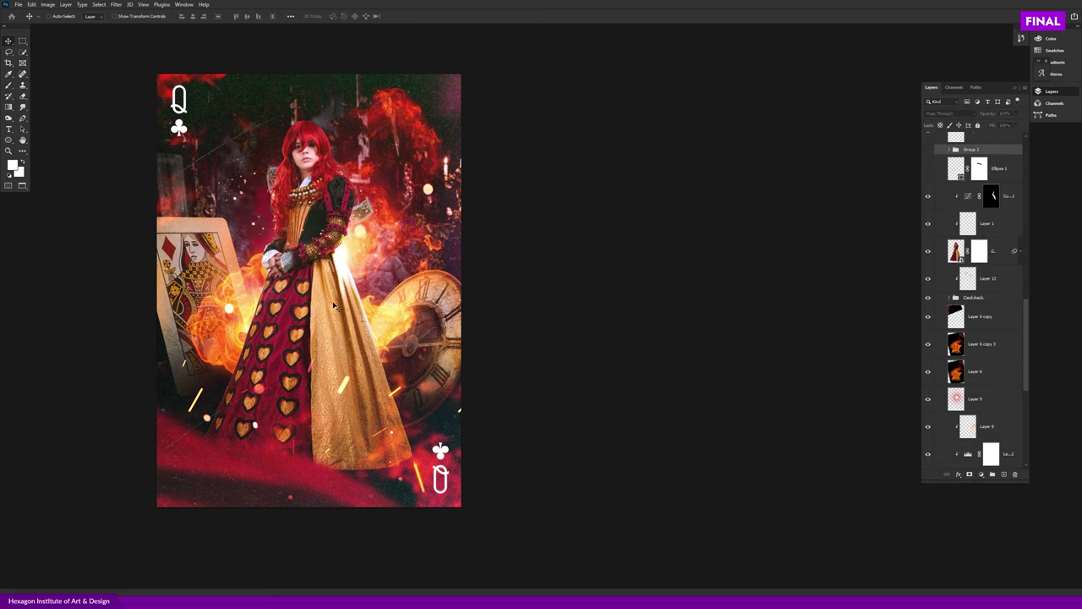
pyautogui.click(928, 151)
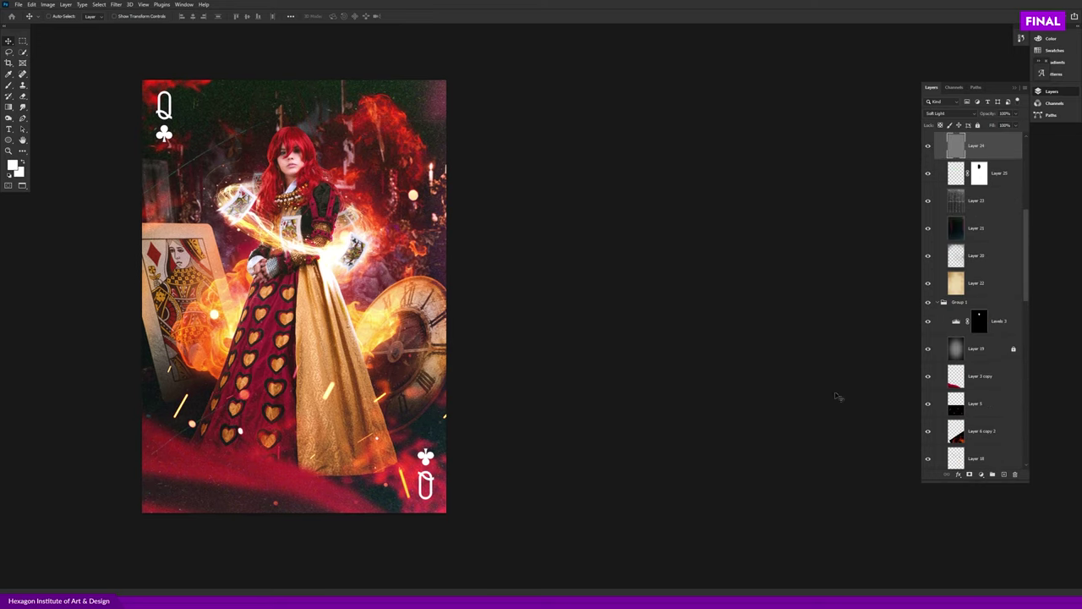
# - Lock Layer 24, then select Layer 5 and shift its spark streaks up and left
pyautogui.click(978, 125)
pyautogui.hotkey('alt', '[')
pyautogui.scroll(-4, 991, 283)
pyautogui.click(972, 296)
pyautogui.click(928, 294)
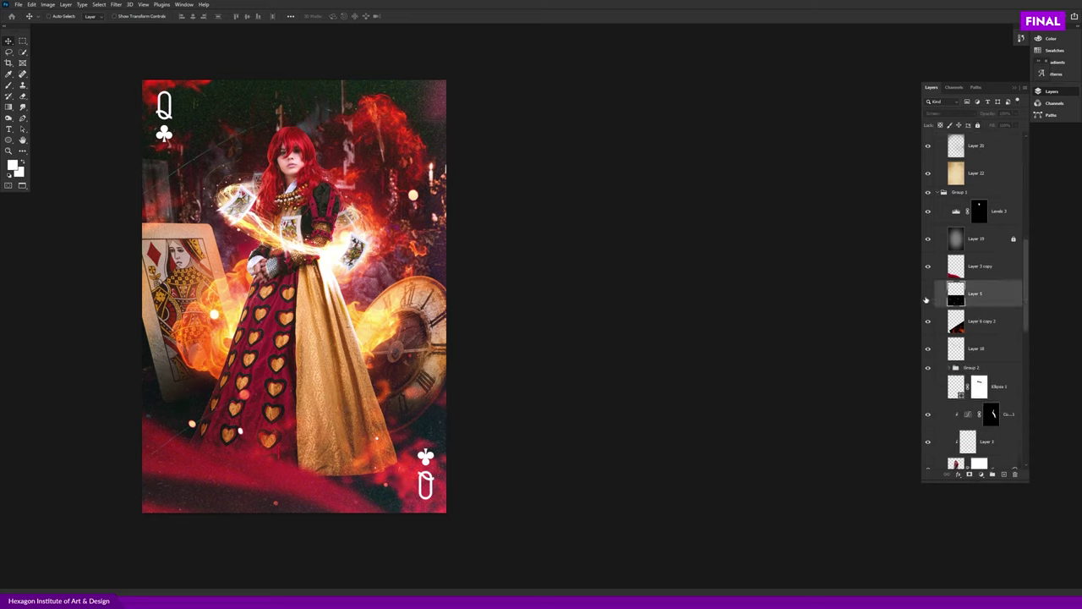
pyautogui.moveTo(621, 422)
pyautogui.mouseDown()
pyautogui.moveTo(509, 364)
pyautogui.moveTo(448, 409)
pyautogui.moveTo(514, 414)
pyautogui.moveTo(534, 383)
pyautogui.moveTo(517, 428)
pyautogui.moveTo(521, 449)
pyautogui.moveTo(545, 457)
pyautogui.mouseUp()
# - Rotate the Layer 5 spark streaks about 61° and move them about 97 px down across the gown
pyautogui.hotkey('ctrl', 't')
pyautogui.moveTo(531, 320)
pyautogui.mouseDown()
pyautogui.moveTo(647, 474)
pyautogui.moveTo(611, 347)
pyautogui.moveTo(671, 400)
pyautogui.mouseUp()
pyautogui.moveTo(466, 367)
pyautogui.mouseDown()
pyautogui.moveTo(502, 403)
pyautogui.moveTo(483, 411)
pyautogui.moveTo(485, 430)
pyautogui.moveTo(473, 438)
pyautogui.moveTo(427, 416)
pyautogui.mouseUp()
pyautogui.press('Return')
pyautogui.press('e')
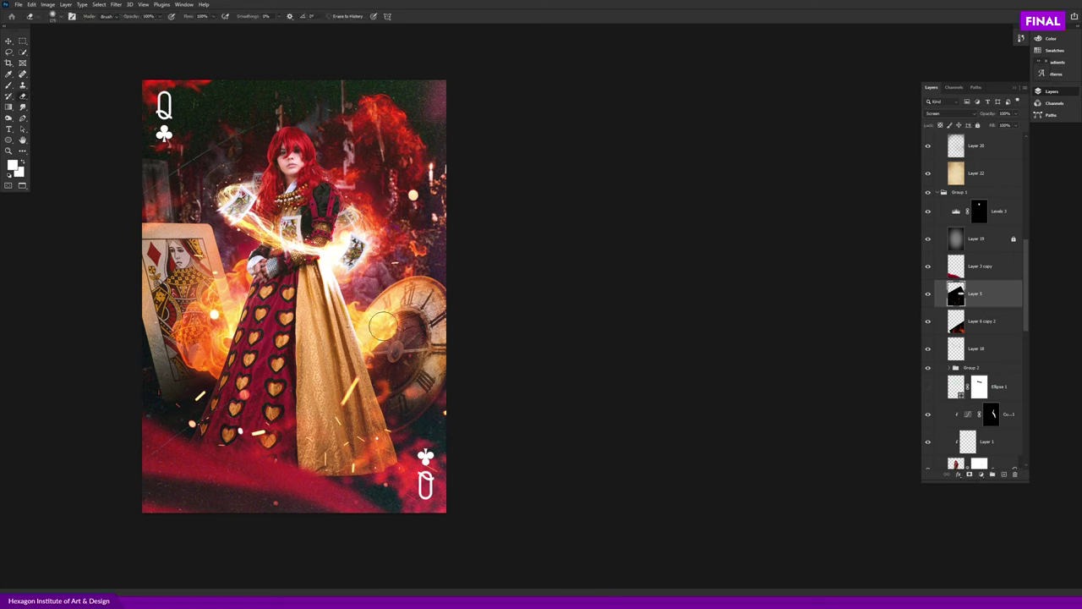
pyautogui.press('v')
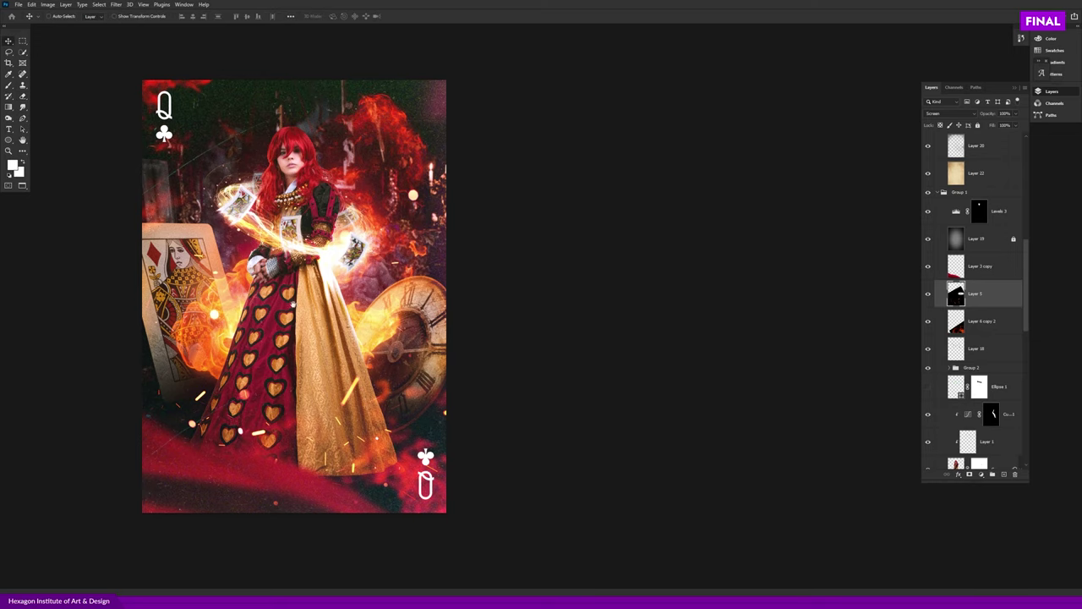
pyautogui.hotkey('ctrl', '-')
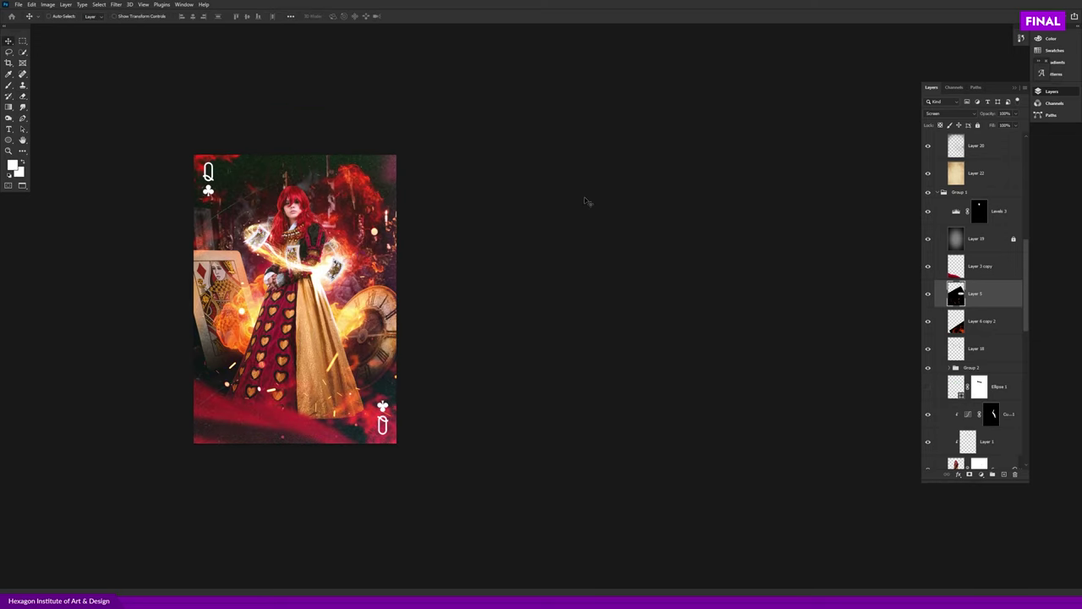
pyautogui.scroll(3, 997, 282)
pyautogui.scroll(1, 997, 282)
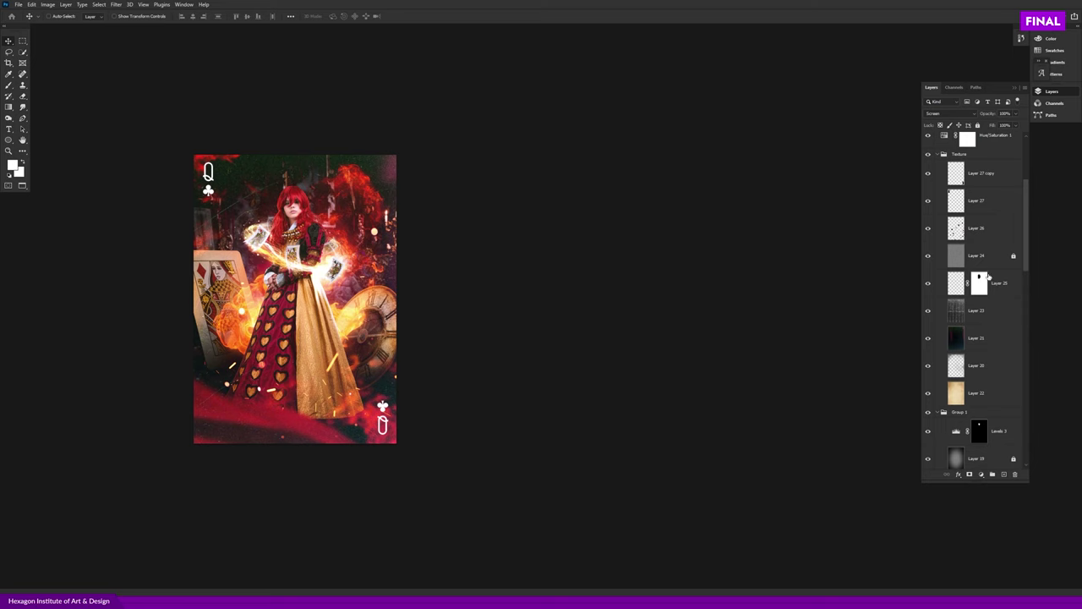
pyautogui.scroll(2, 422, 321)
pyautogui.click(940, 313)
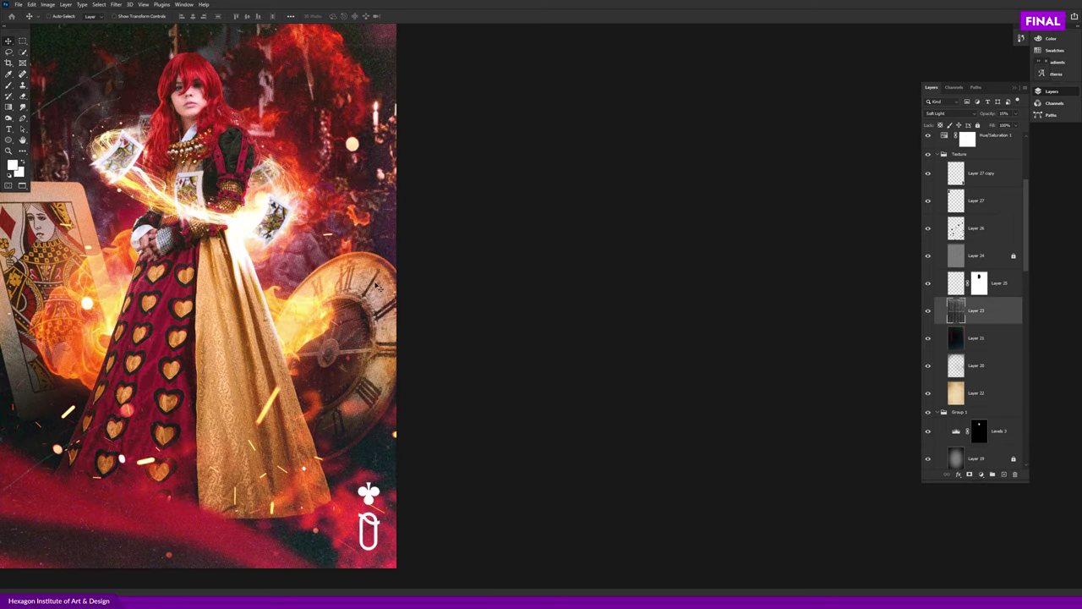
pyautogui.click(930, 320)
pyautogui.click(930, 319)
pyautogui.scroll(-2, 373, 326)
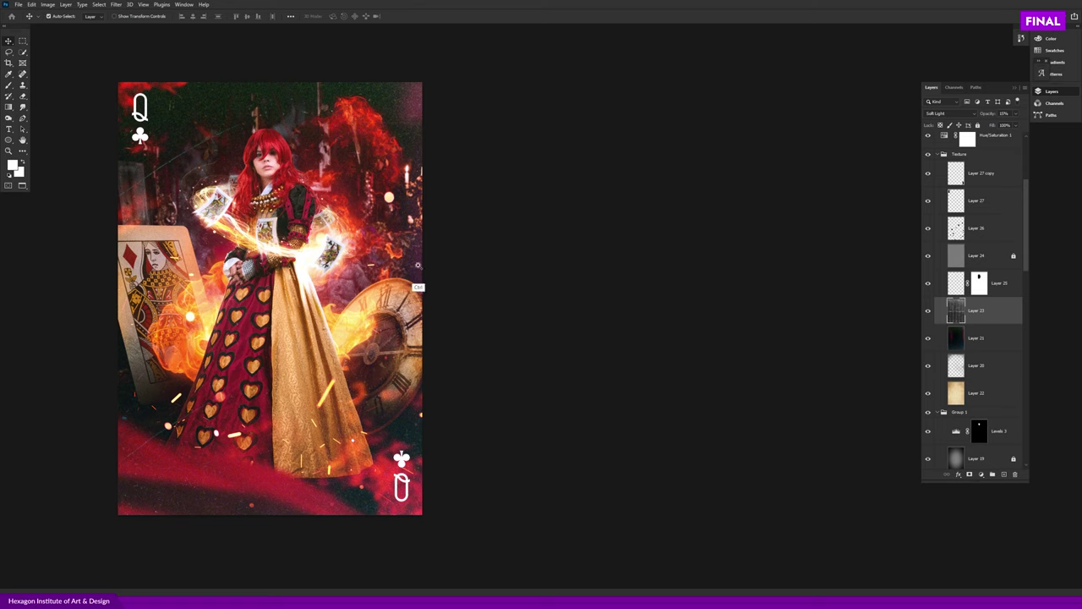
pyautogui.scroll(3, 264, 163)
pyautogui.scroll(2, 301, 158)
pyautogui.press('b')
pyautogui.scroll(-2, 287, 197)
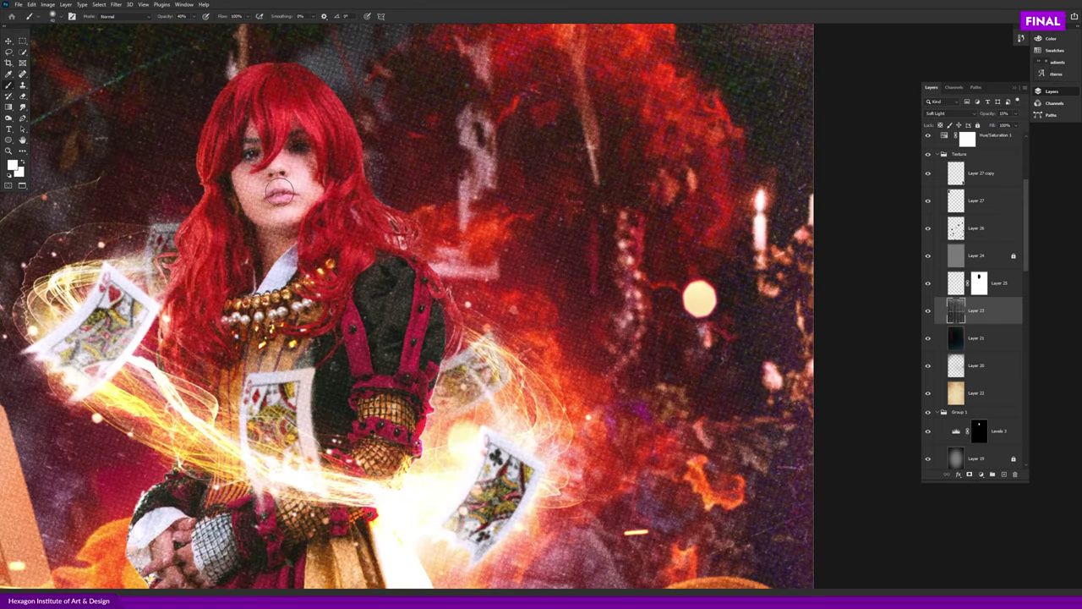
pyautogui.scroll(-2, 302, 215)
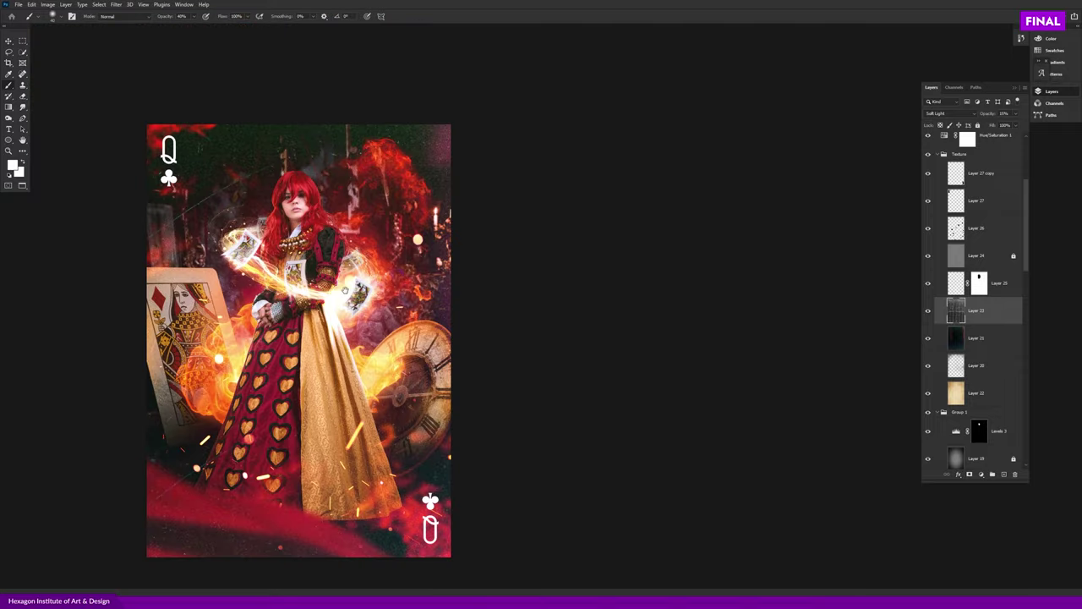
pyautogui.moveTo(346, 290); pyautogui.dragTo(350, 246)
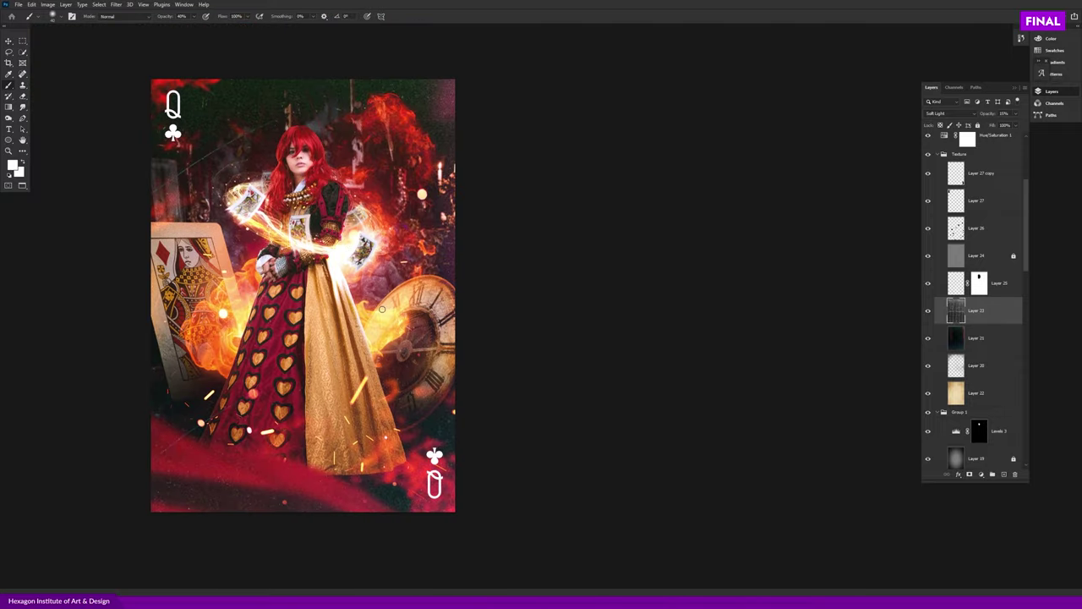